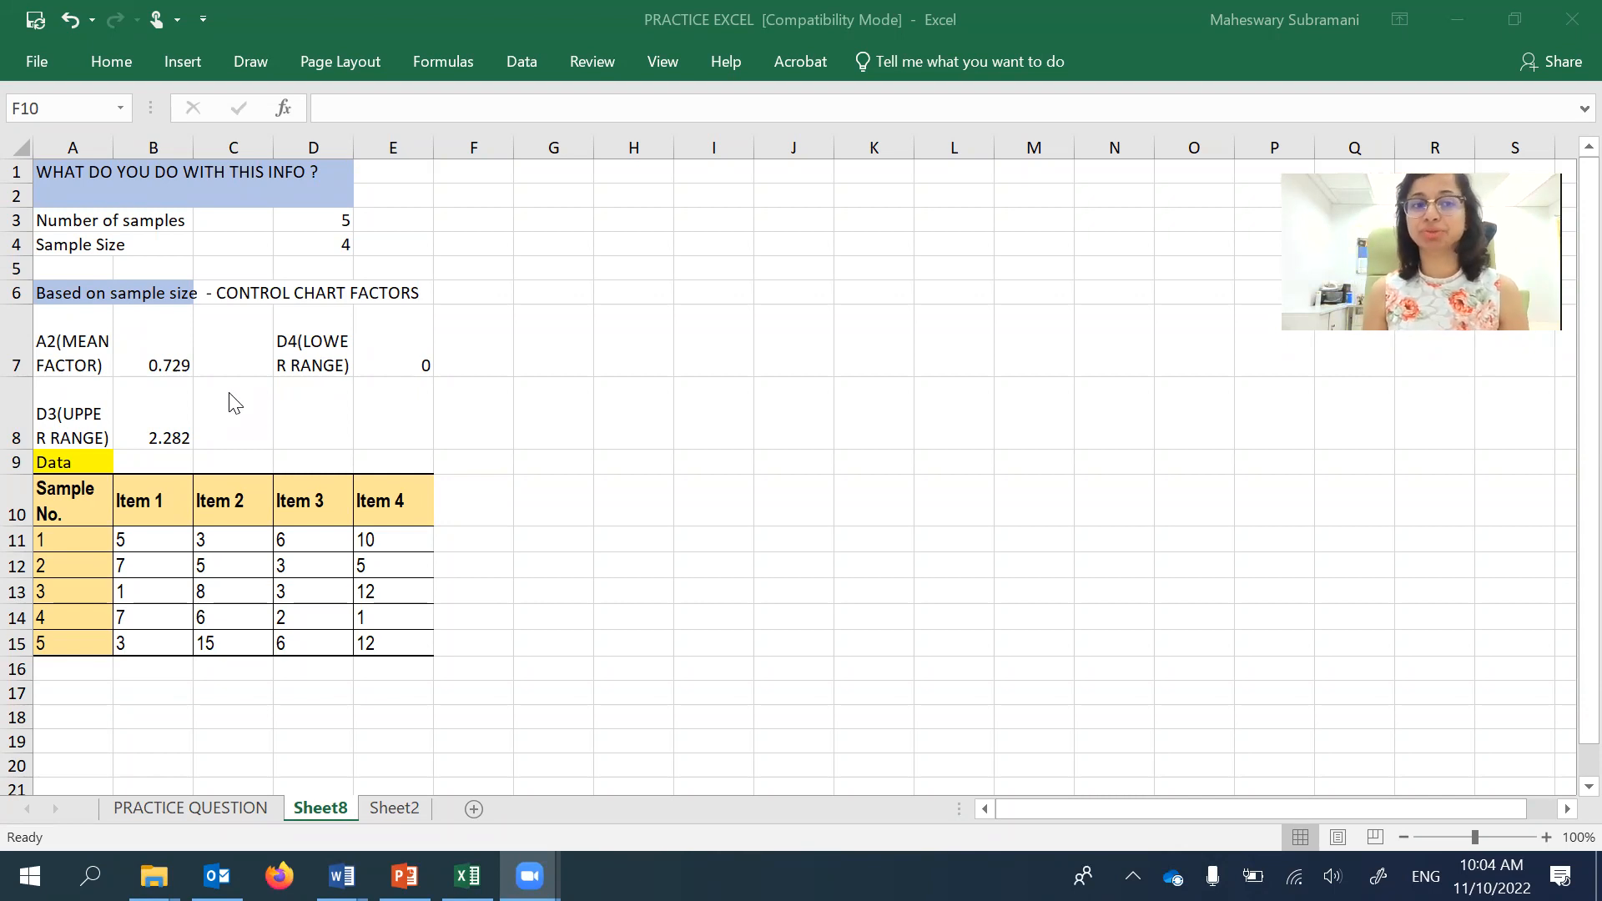
- Examine the sample data table and the A2, D3 and D4 control chart factor labels on Sheet8
{"action": "key", "text": "shift+Right"}
{"action": "key", "text": "shift+Right"}
{"action": "left_click", "coordinate": [94, 499]}
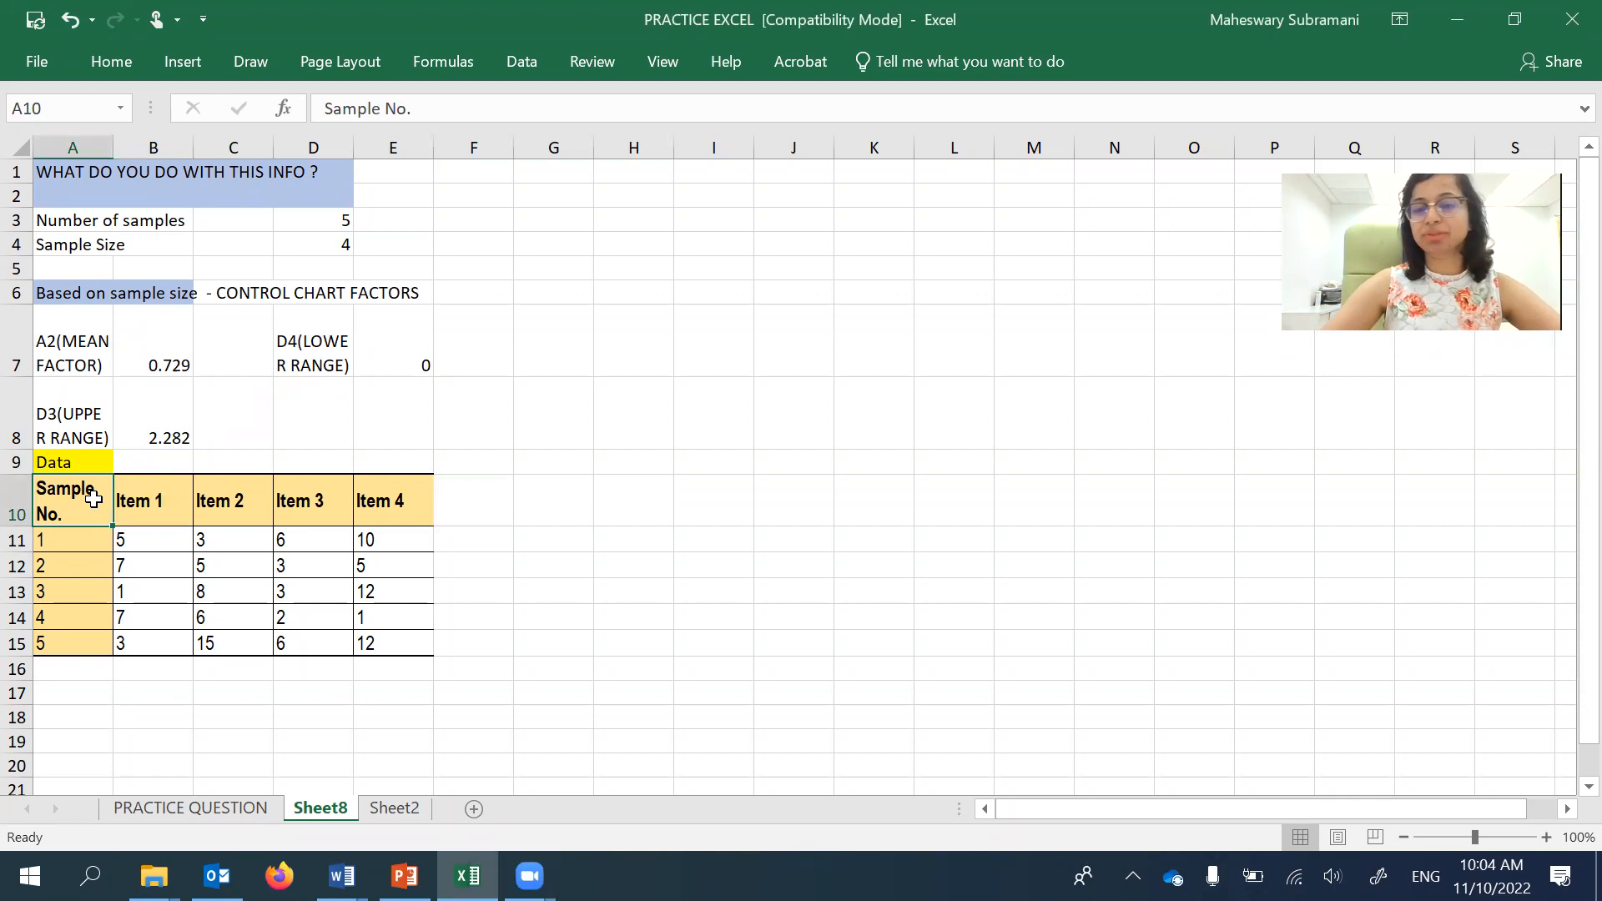
{"action": "mouse_move", "coordinate": [94, 499]}
{"action": "left_mouse_down"}
{"action": "mouse_move", "coordinate": [368, 536]}
{"action": "mouse_move", "coordinate": [372, 643]}
{"action": "left_mouse_up"}
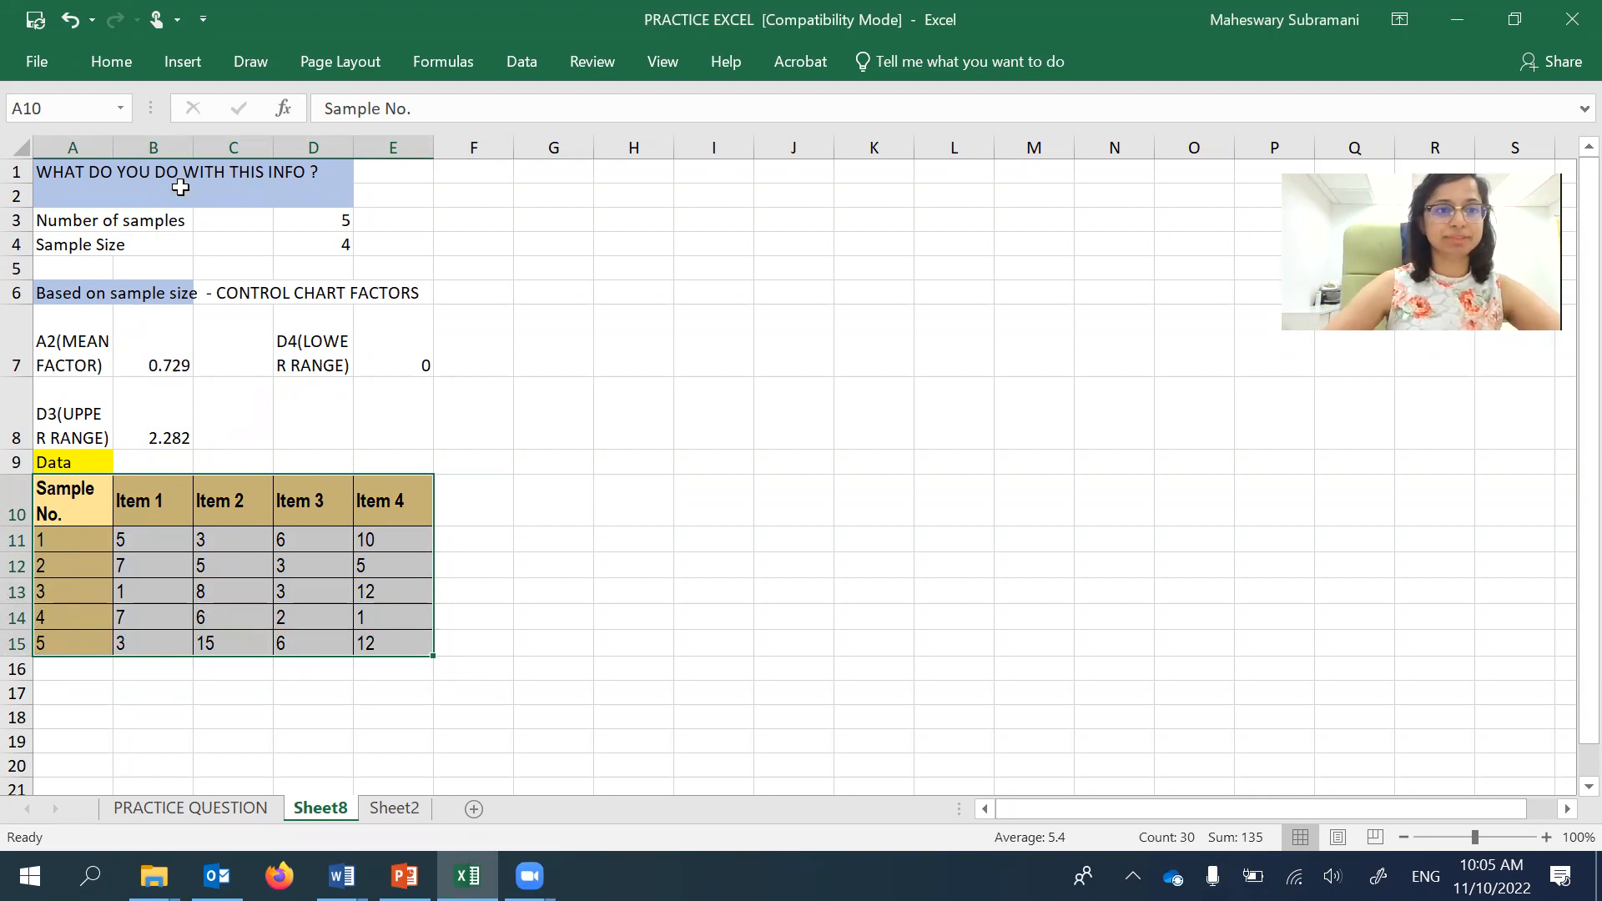
{"action": "left_click", "coordinate": [109, 294]}
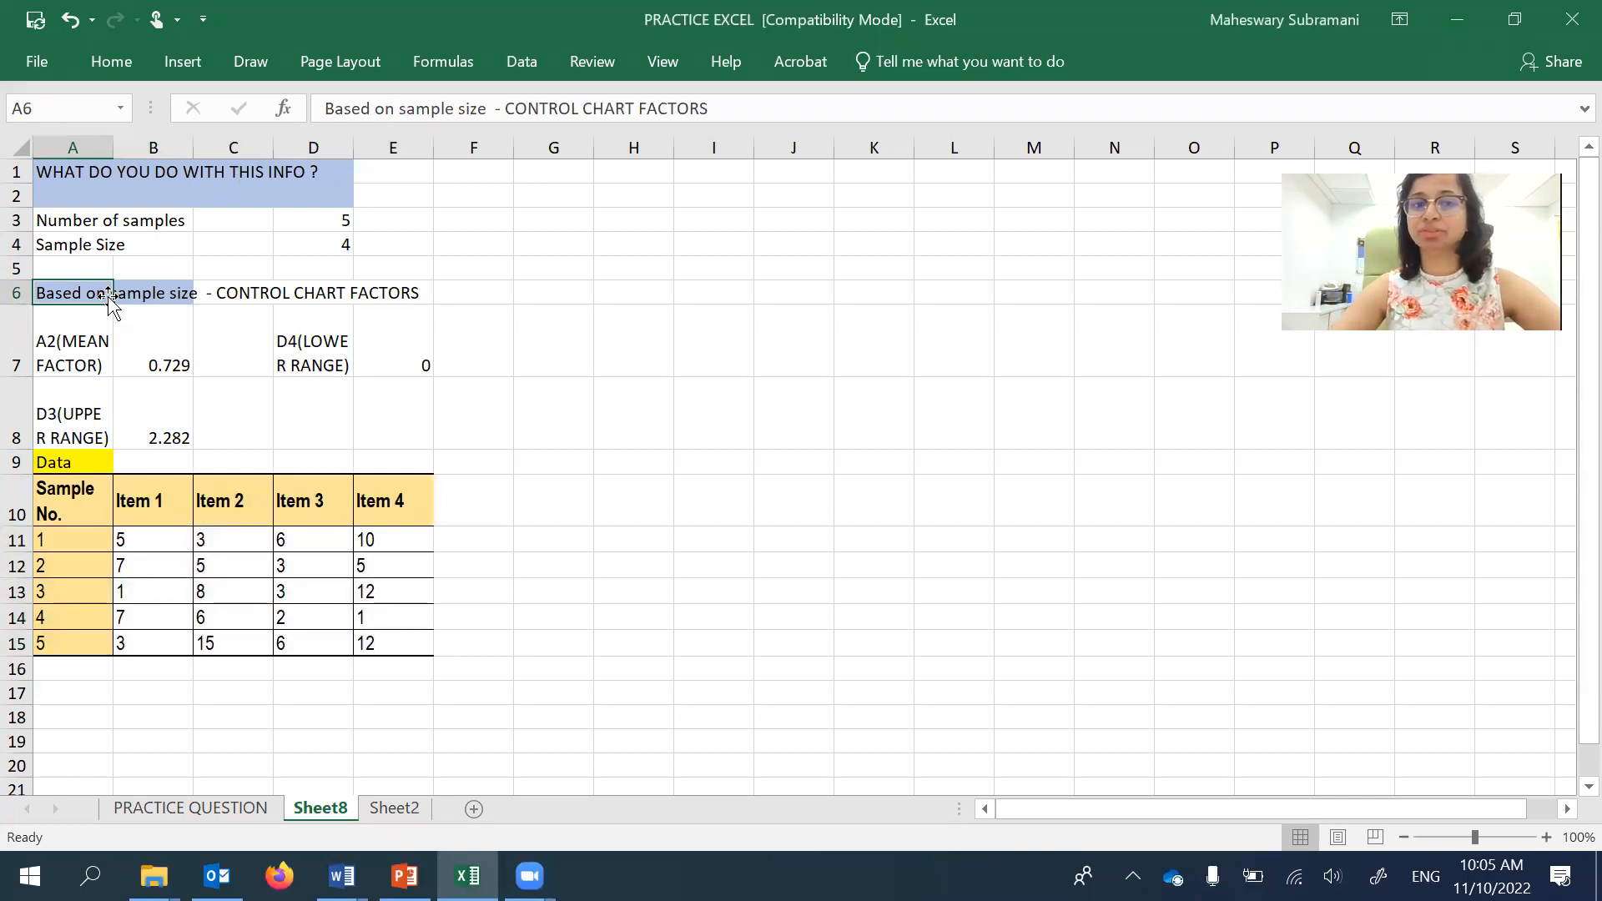
{"action": "left_click", "coordinate": [92, 334]}
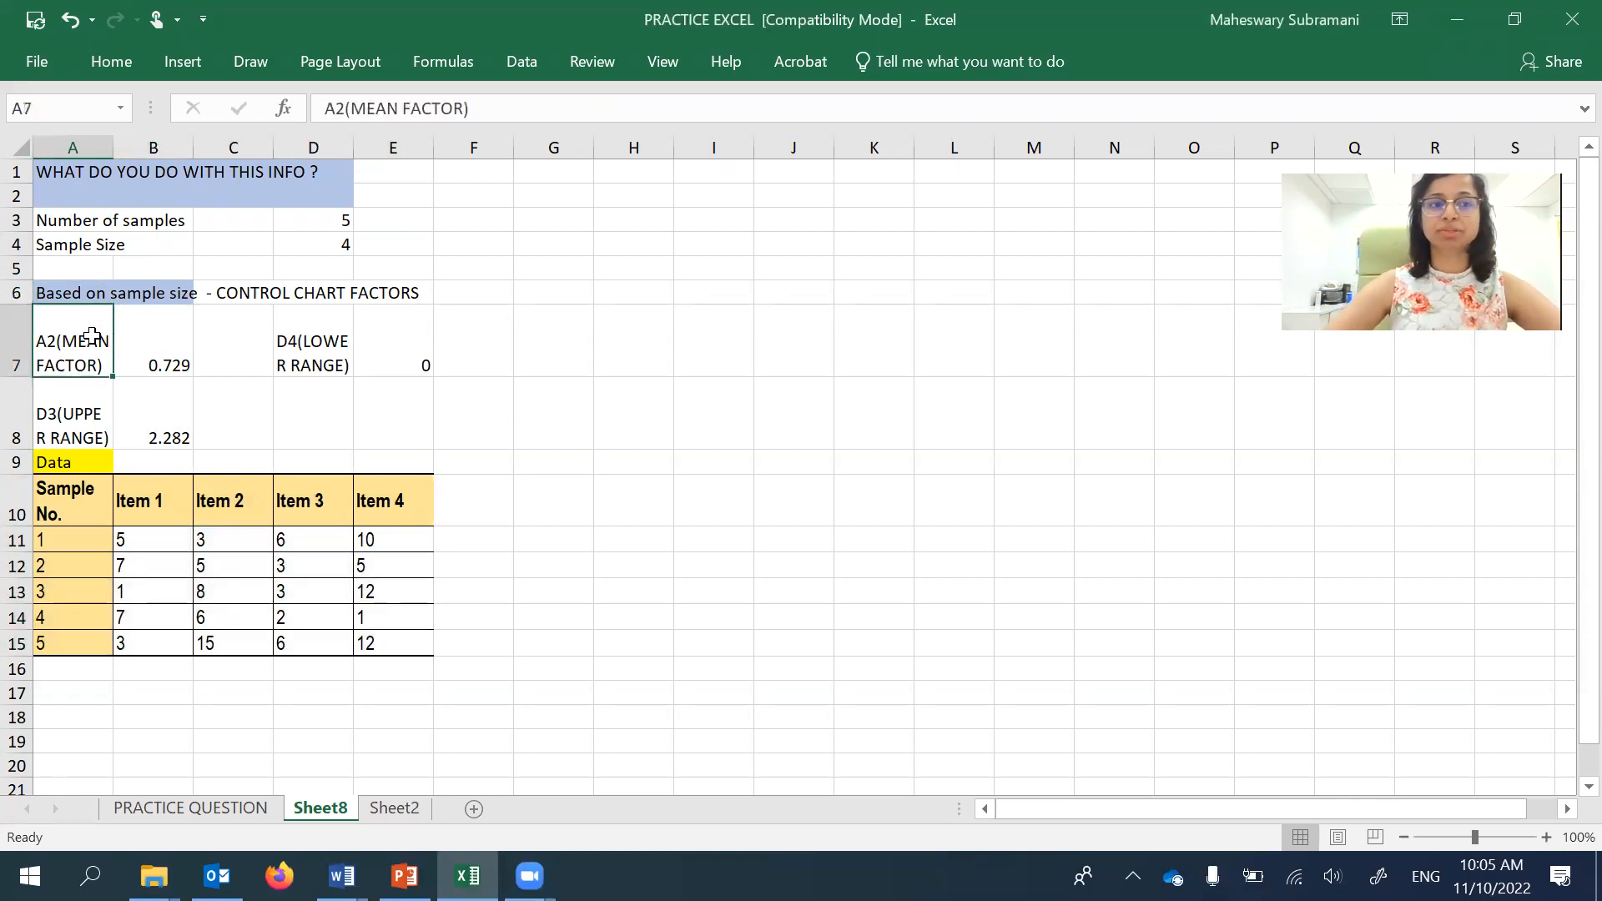
{"action": "left_click", "coordinate": [92, 410]}
{"action": "left_click", "coordinate": [291, 349]}
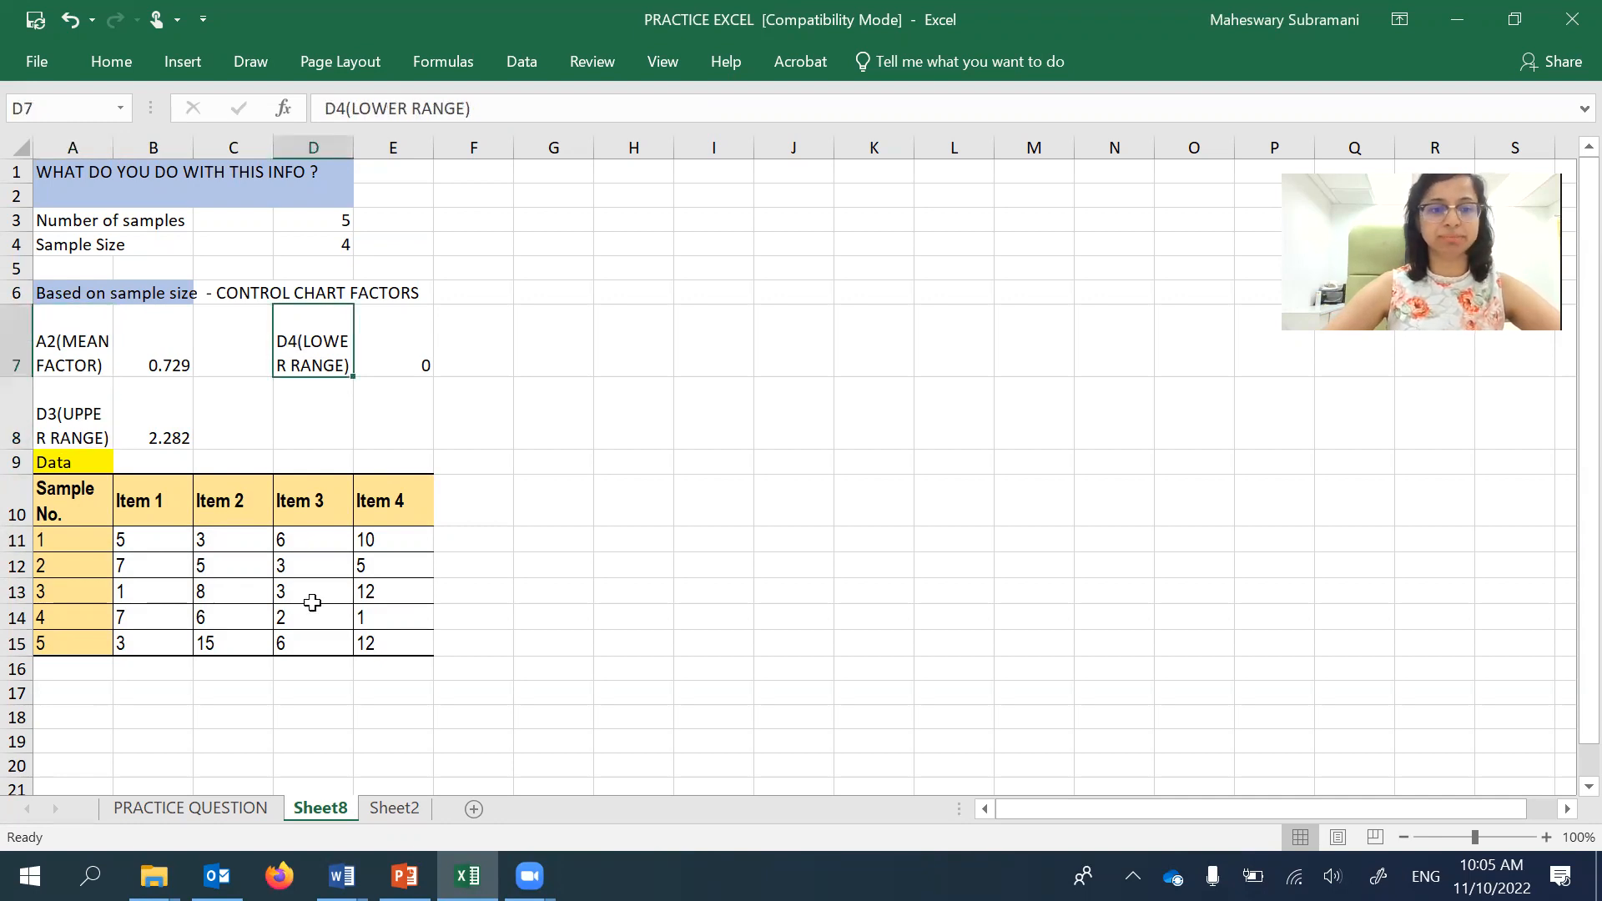
- Switch to PowerPoint, look up the control chart factors for sample size 4, and compare them with the factor values in the Excel sheet
{"action": "left_click", "coordinate": [405, 876]}
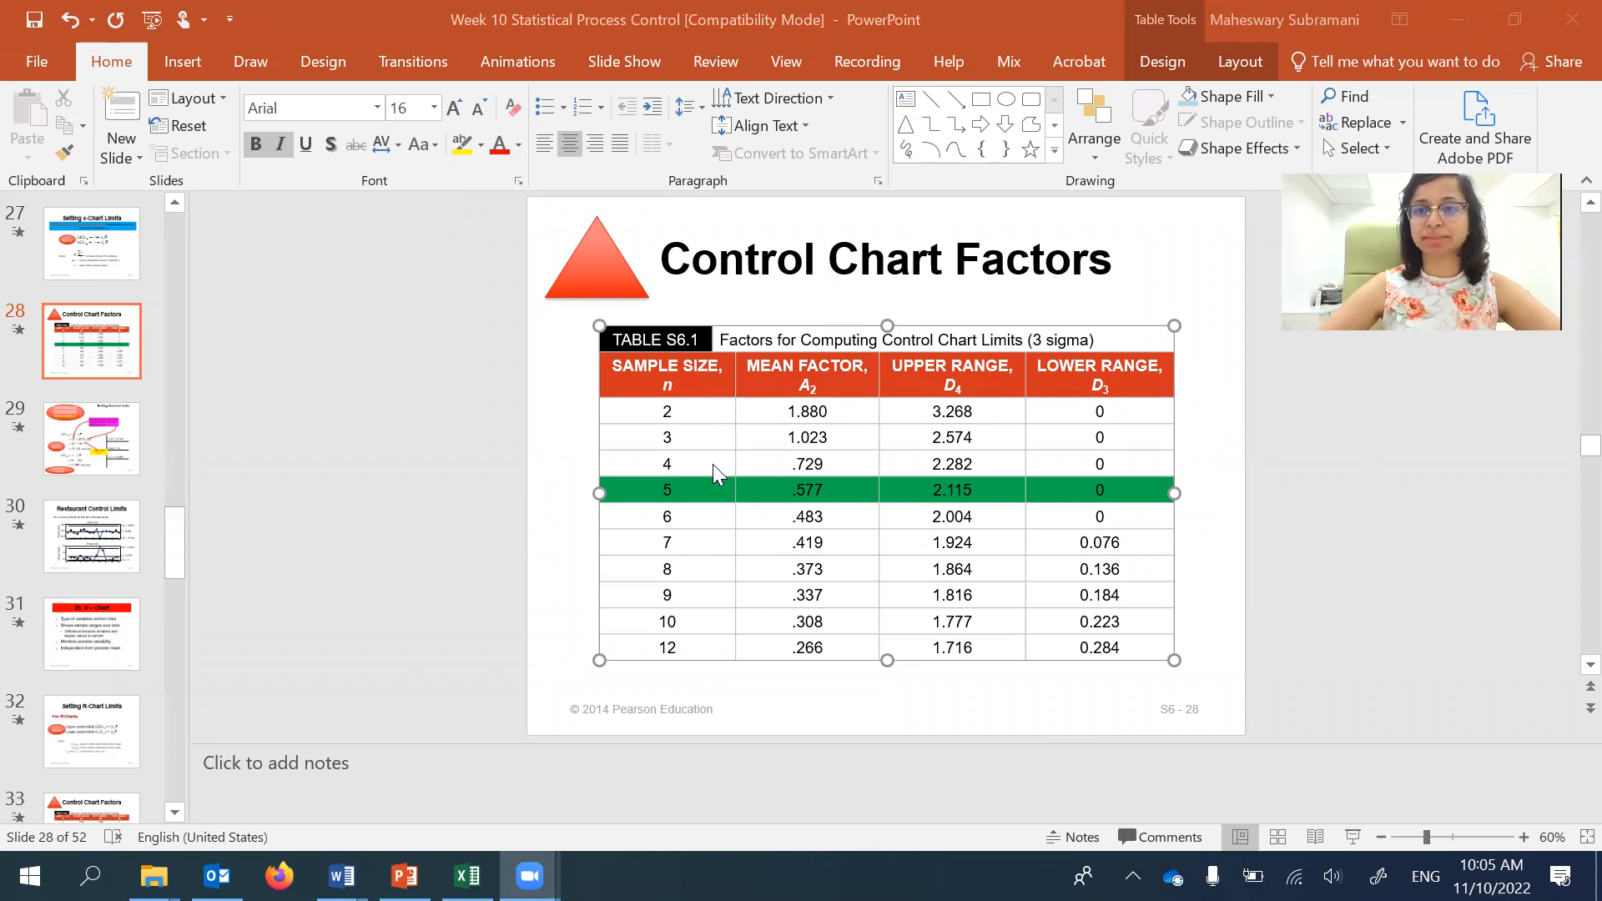
{"action": "left_click", "coordinate": [687, 464]}
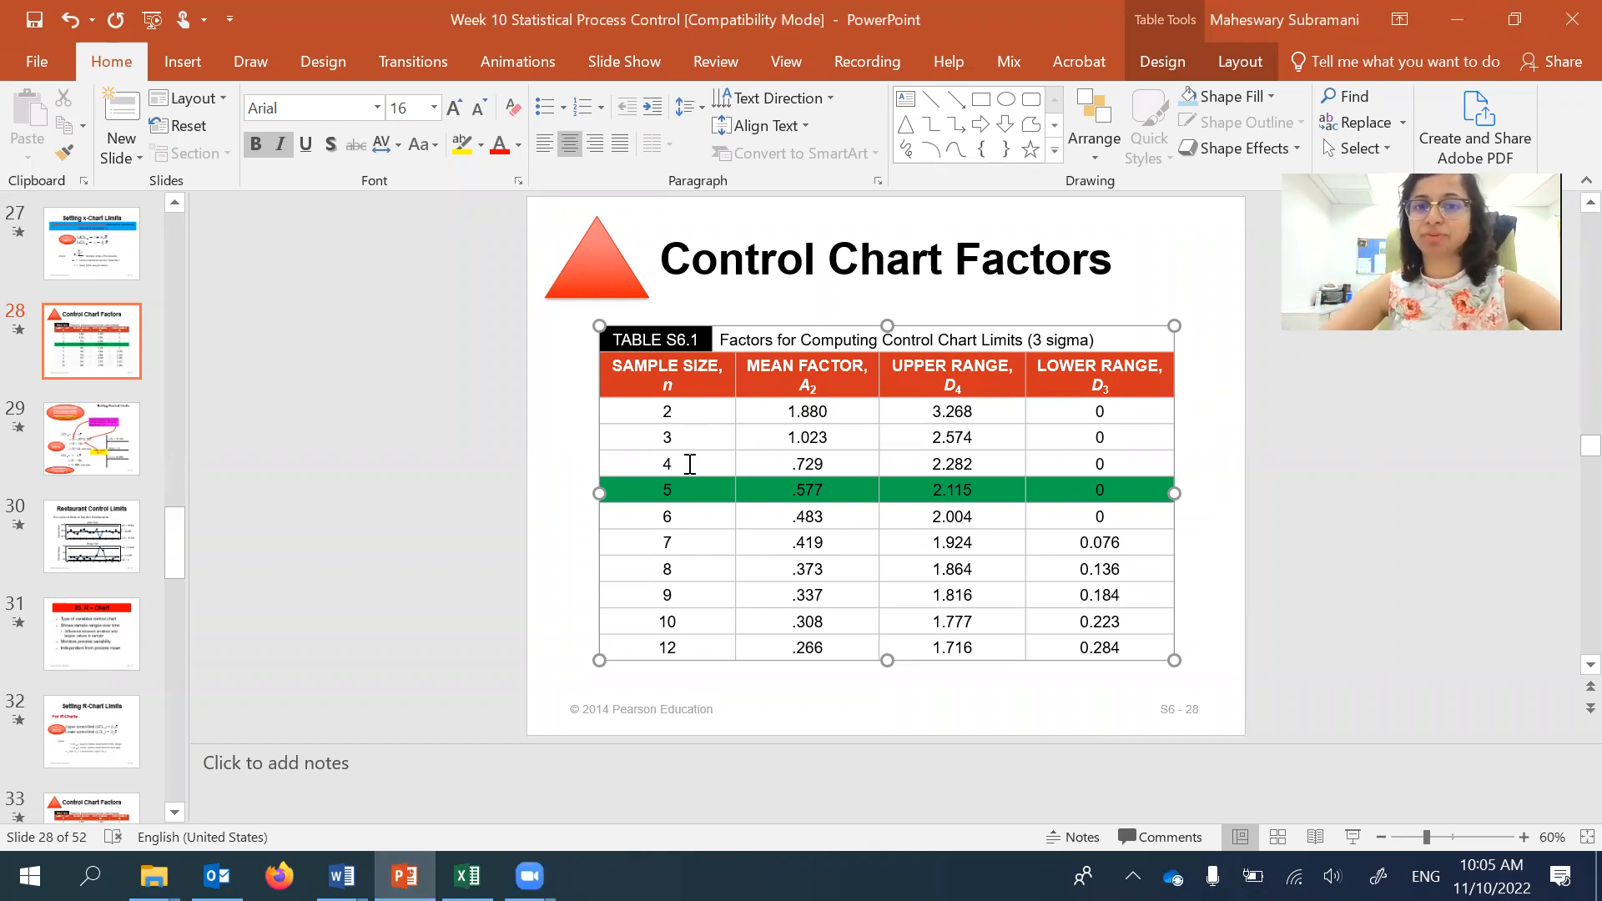
{"action": "left_click_drag", "start_coordinate": [790, 461], "coordinate": [975, 460]}
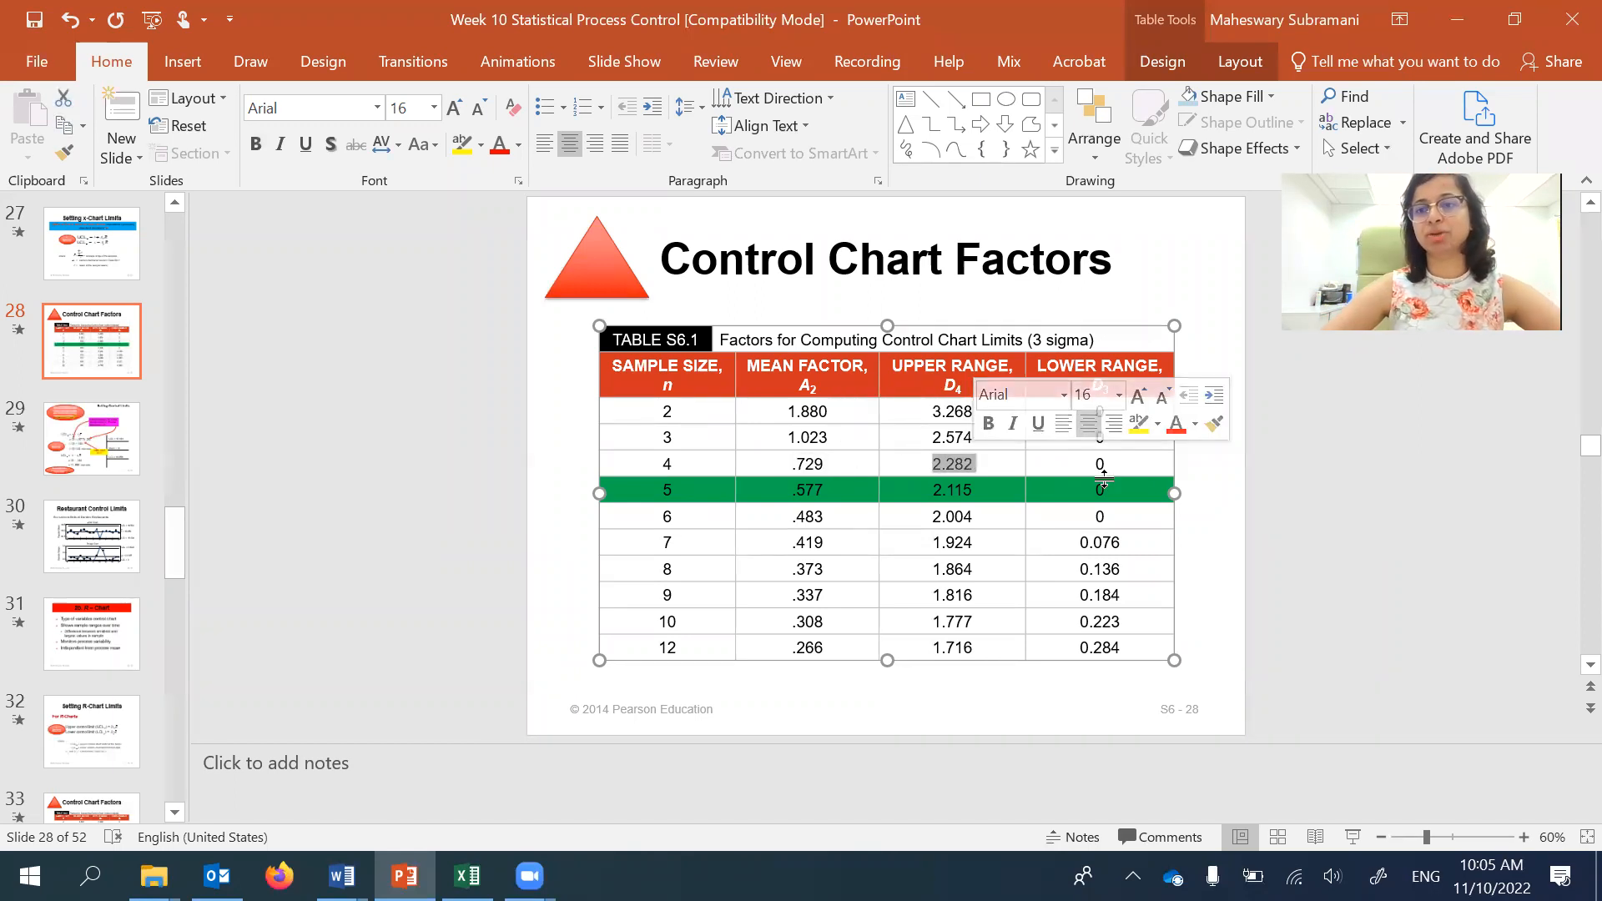
{"action": "left_click", "coordinate": [1457, 19]}
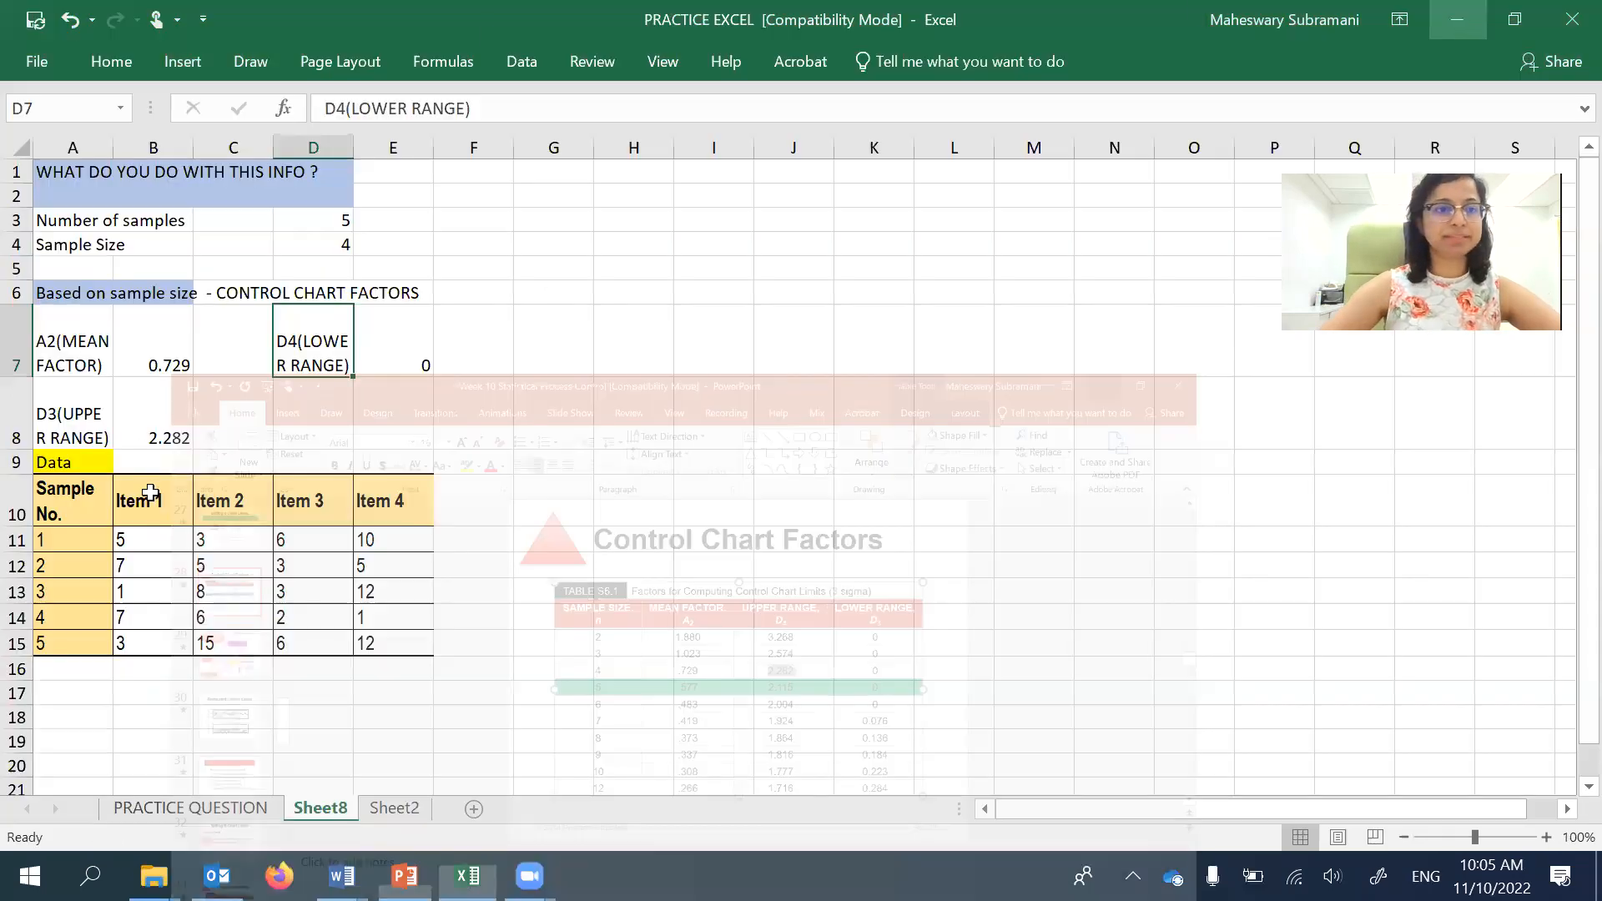
{"action": "left_click", "coordinate": [167, 372]}
{"action": "left_click", "coordinate": [171, 421]}
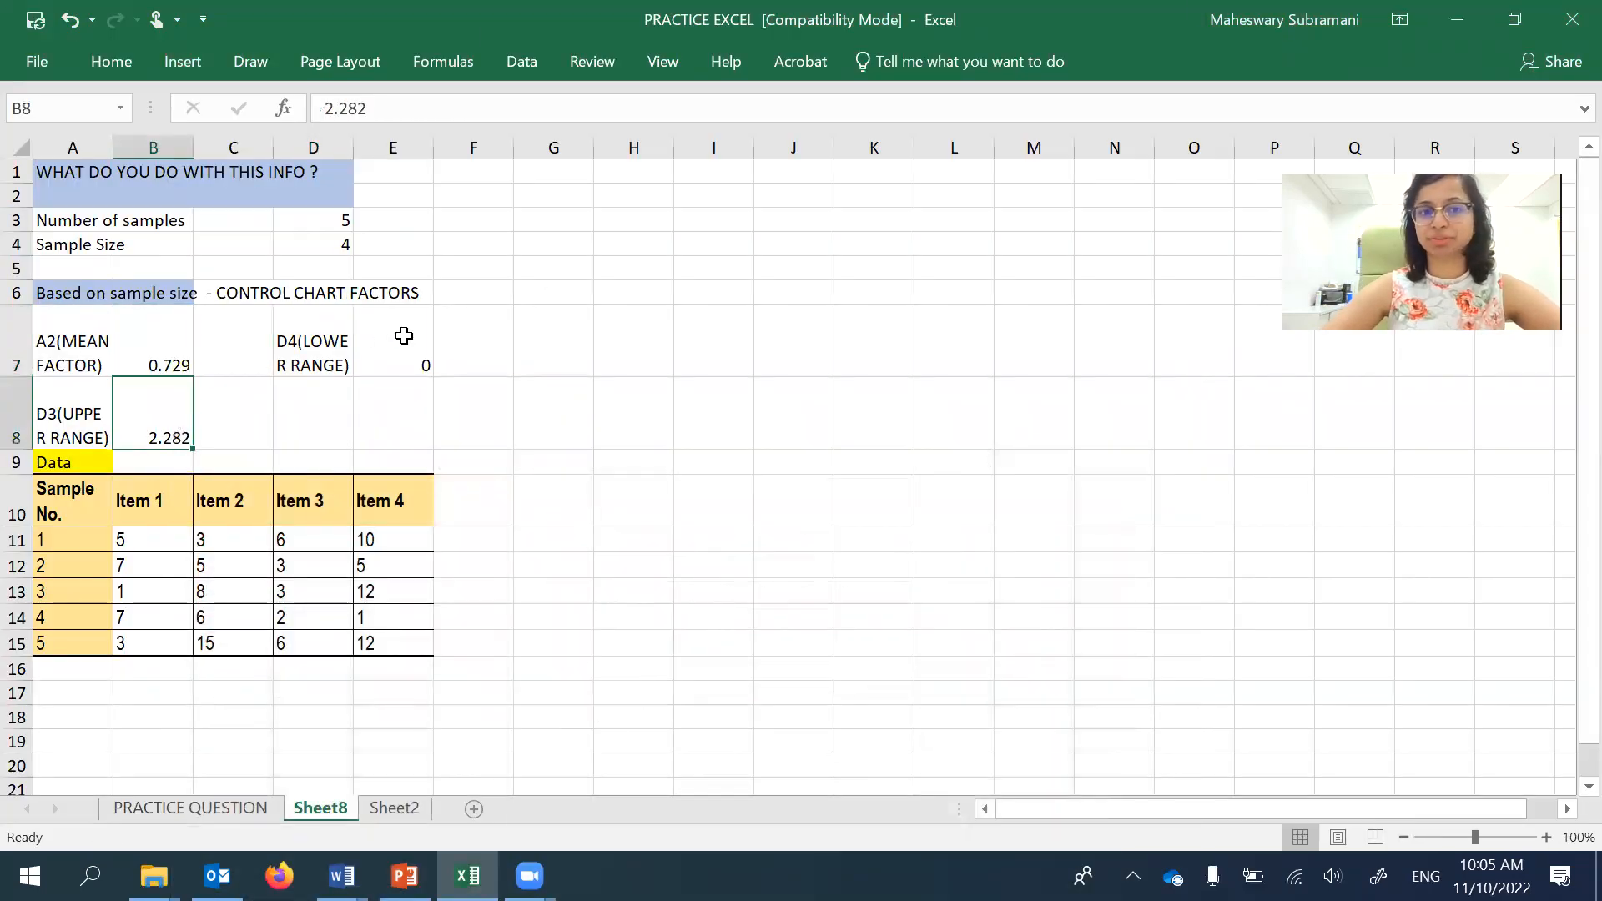
{"action": "left_click", "coordinate": [404, 335]}
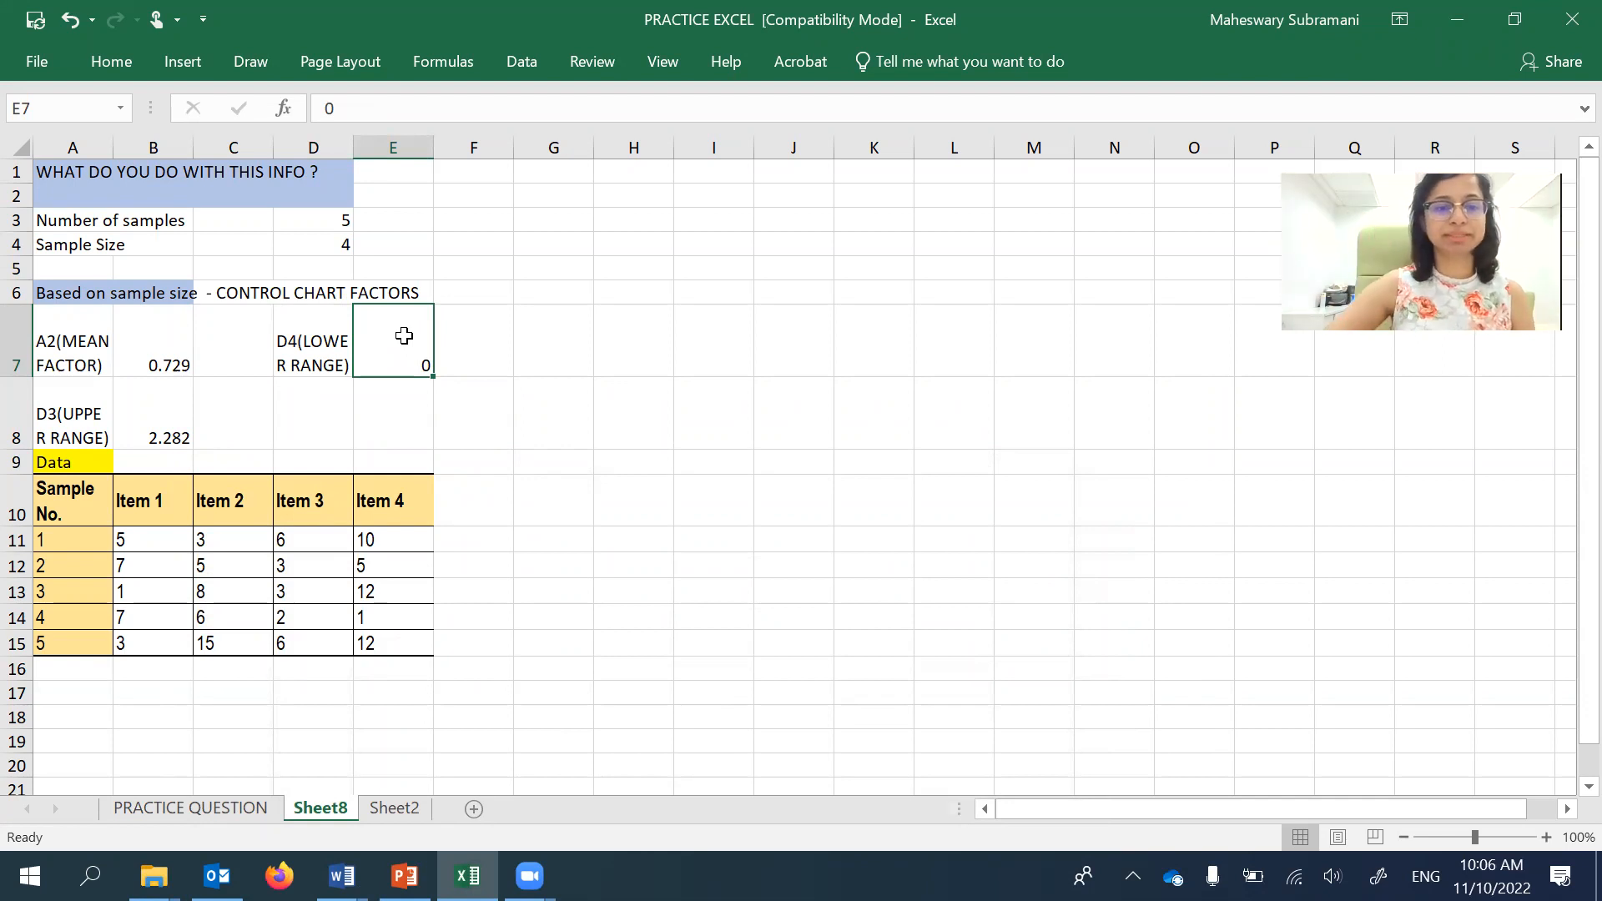
- Open the PRACTICE QUESTION sheet and review the UCL and LCL equations, the sample data and the X BAR formulas
{"action": "left_click", "coordinate": [226, 815]}
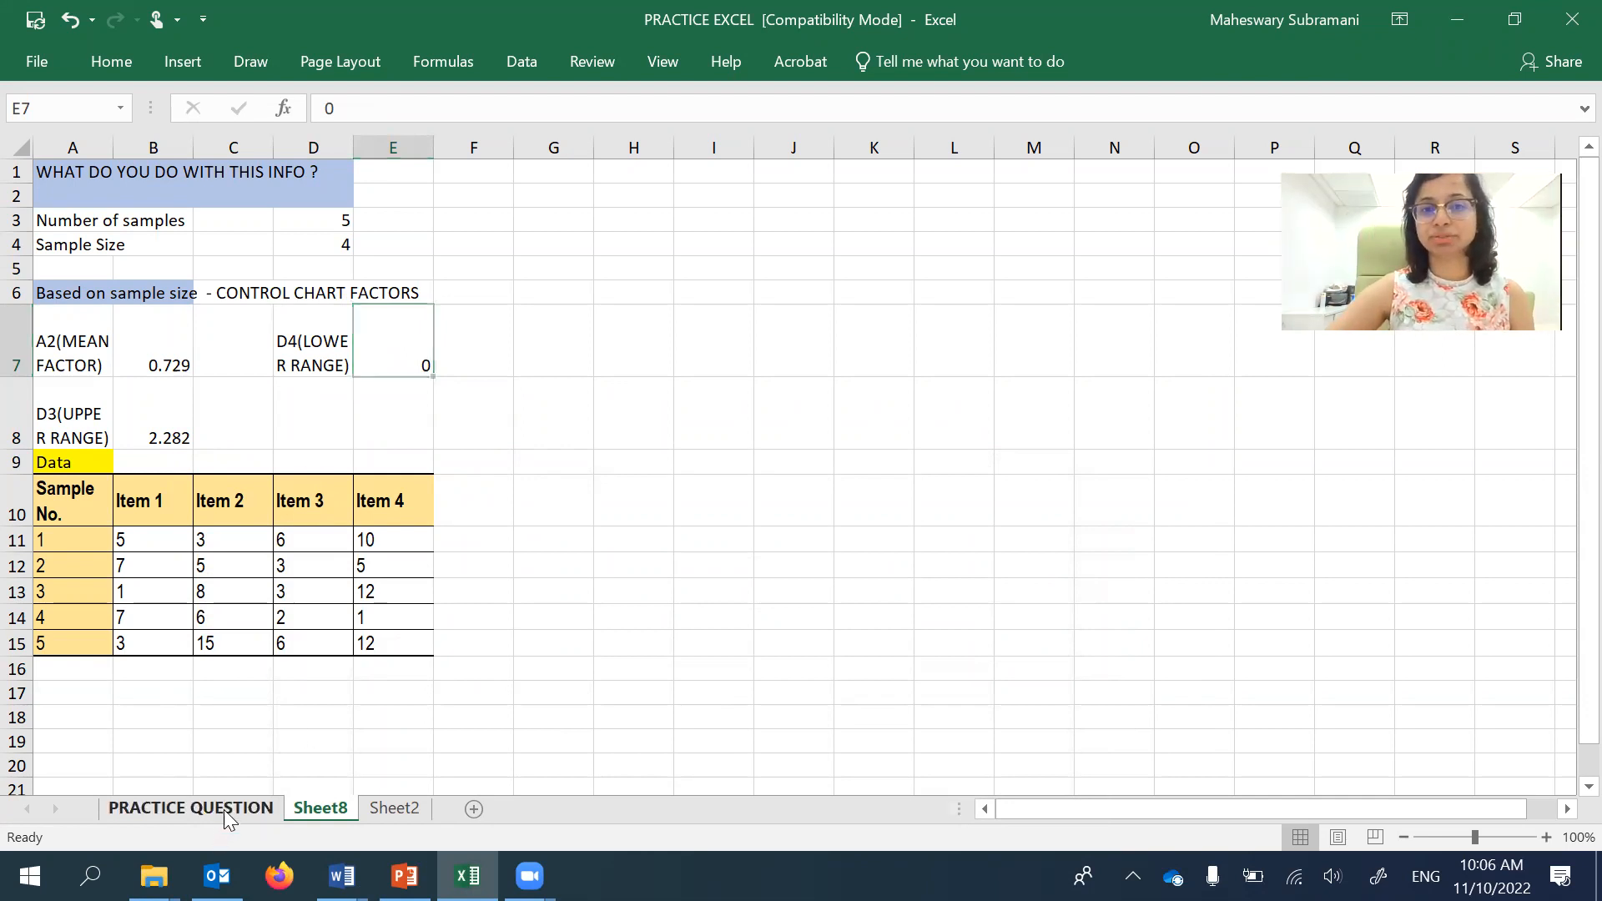
{"action": "left_click", "coordinate": [786, 340]}
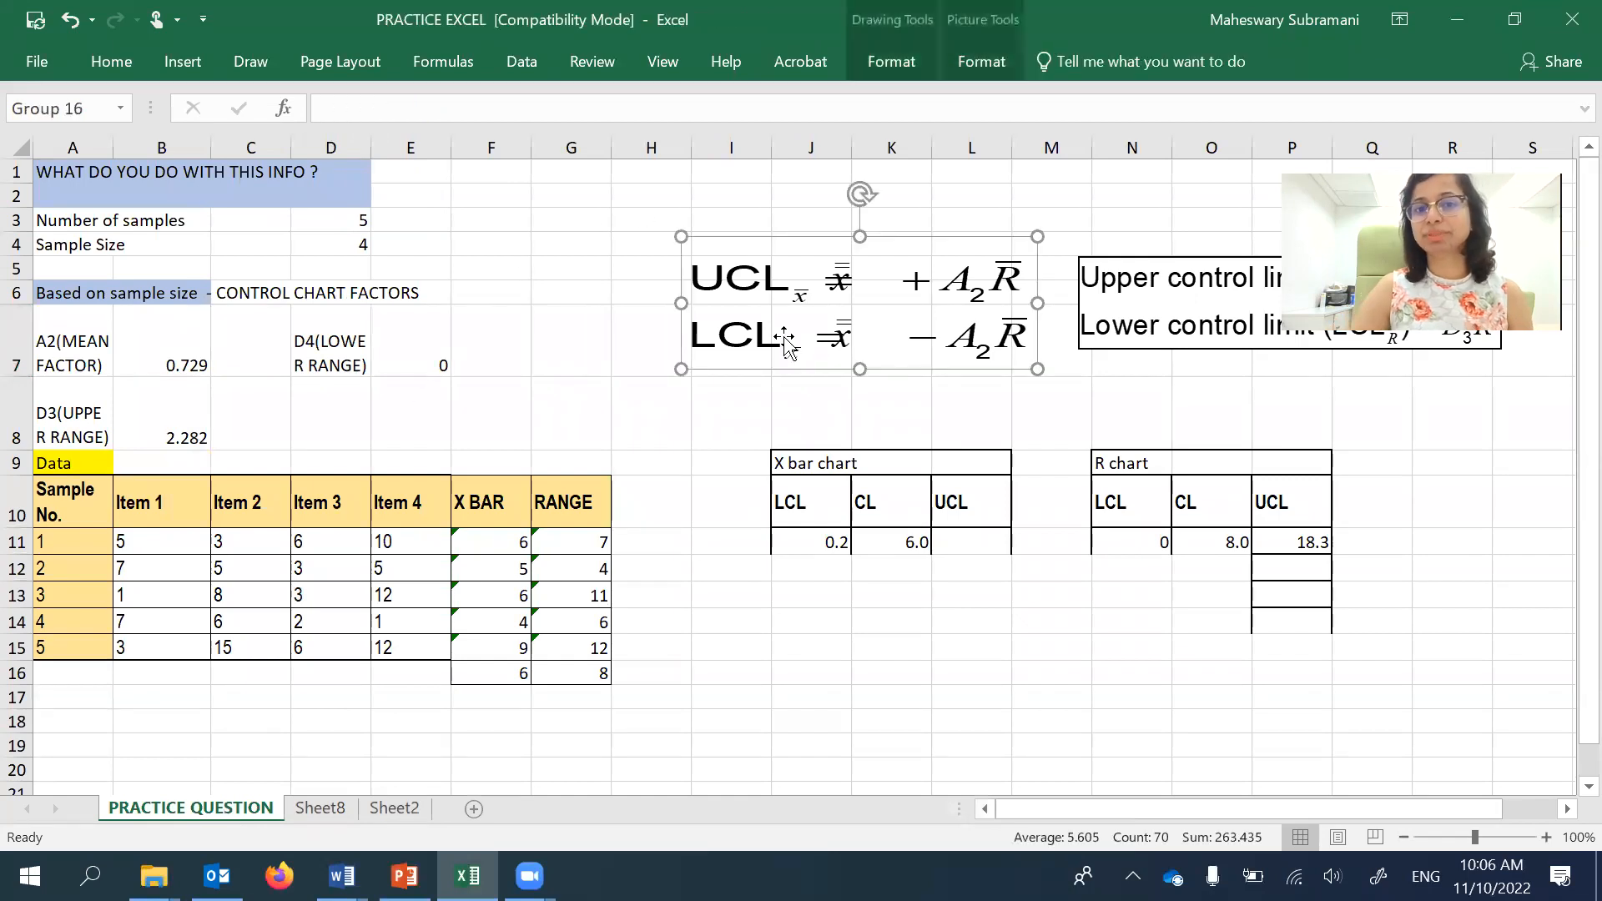
{"action": "left_click", "coordinate": [1184, 315]}
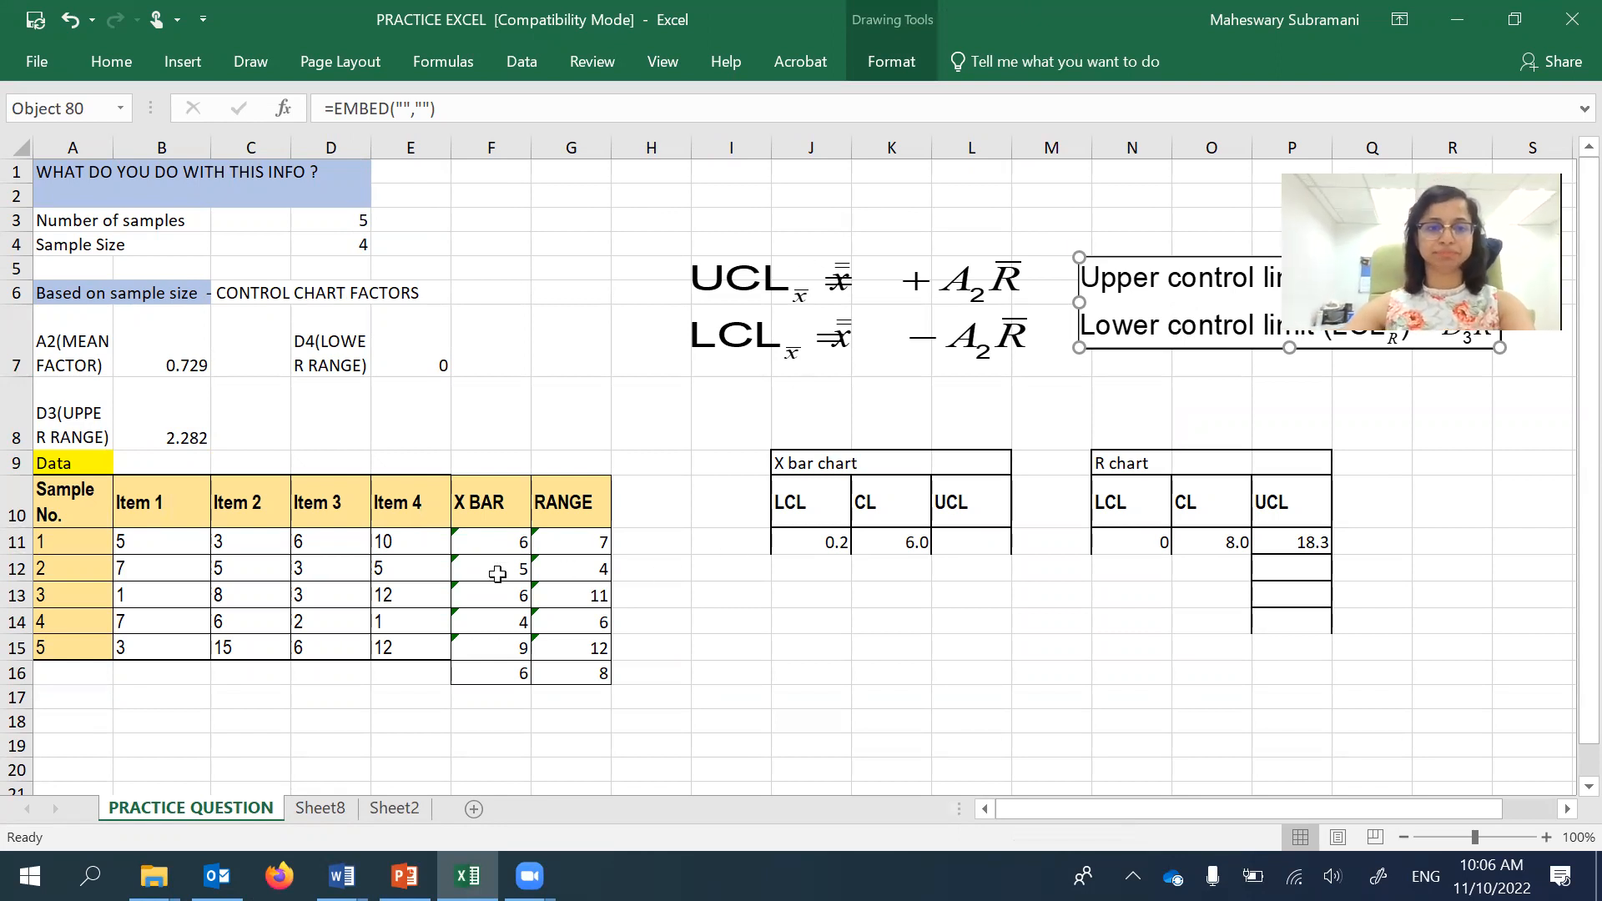
{"action": "left_click_drag", "start_coordinate": [58, 505], "coordinate": [393, 643]}
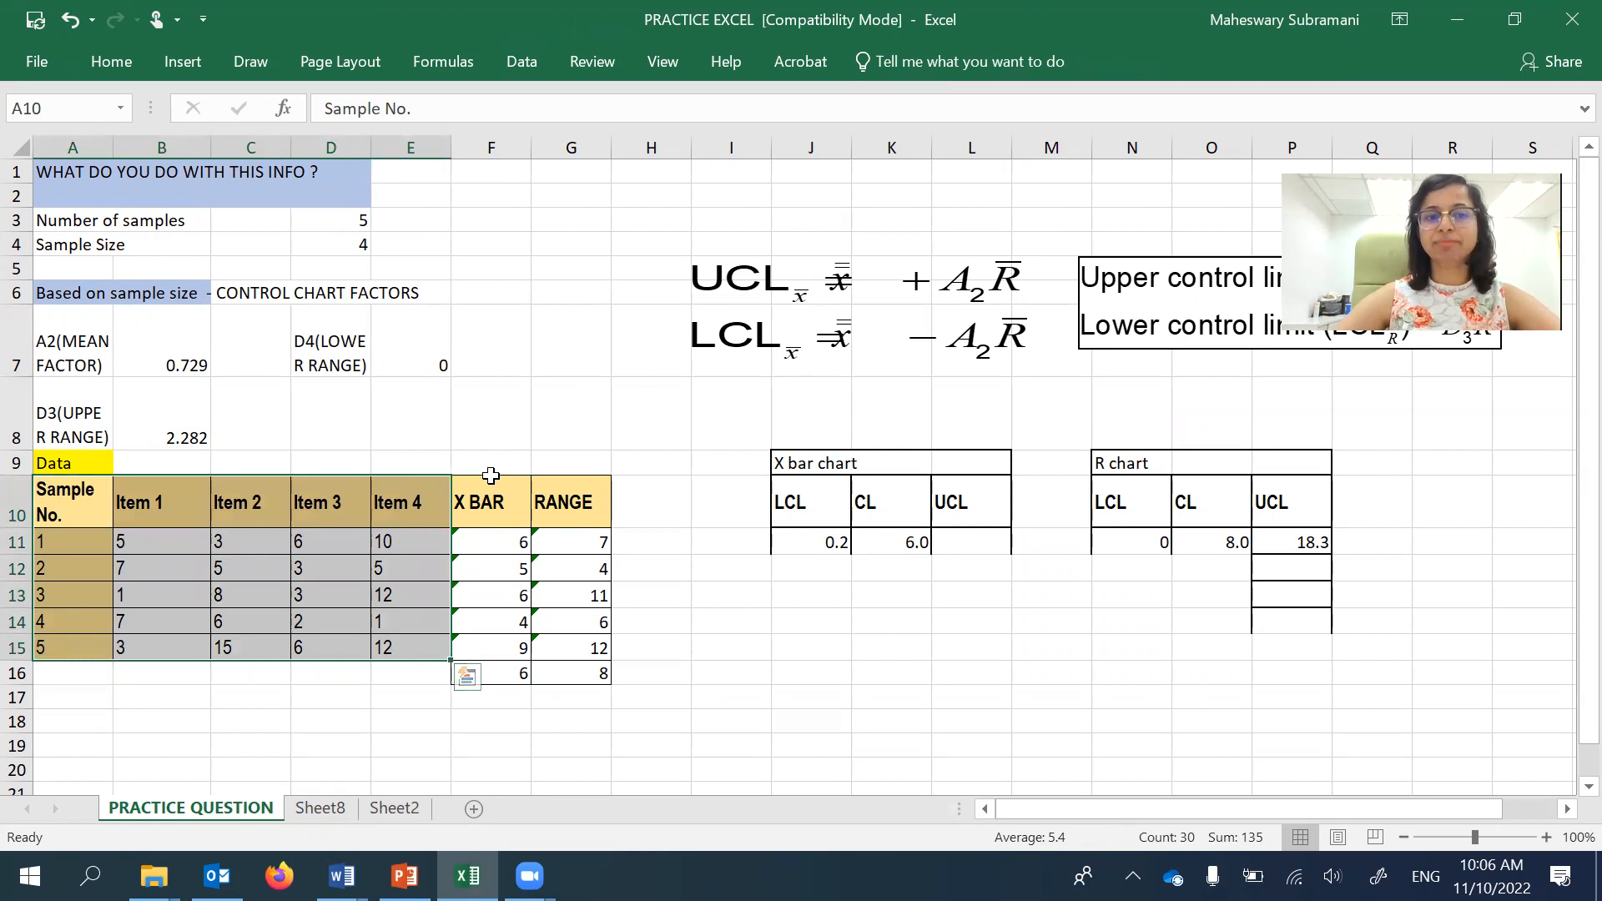
{"action": "left_click", "coordinate": [494, 500]}
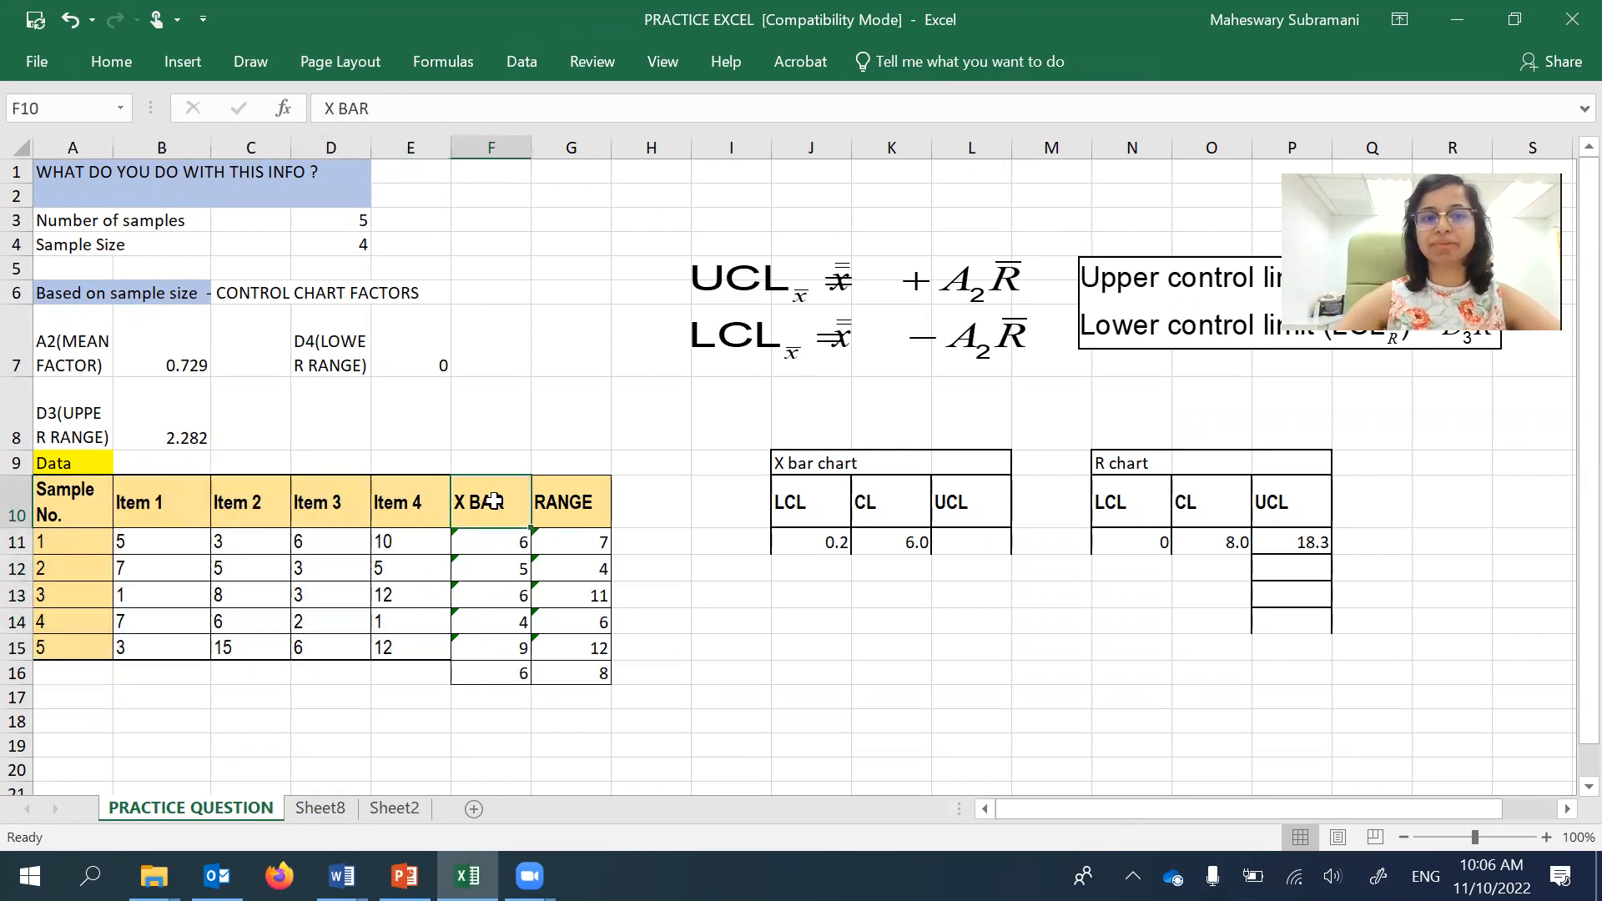
{"action": "left_click", "coordinate": [506, 546]}
{"action": "left_click", "coordinate": [507, 571]}
{"action": "left_click", "coordinate": [505, 592]}
{"action": "left_click", "coordinate": [500, 622]}
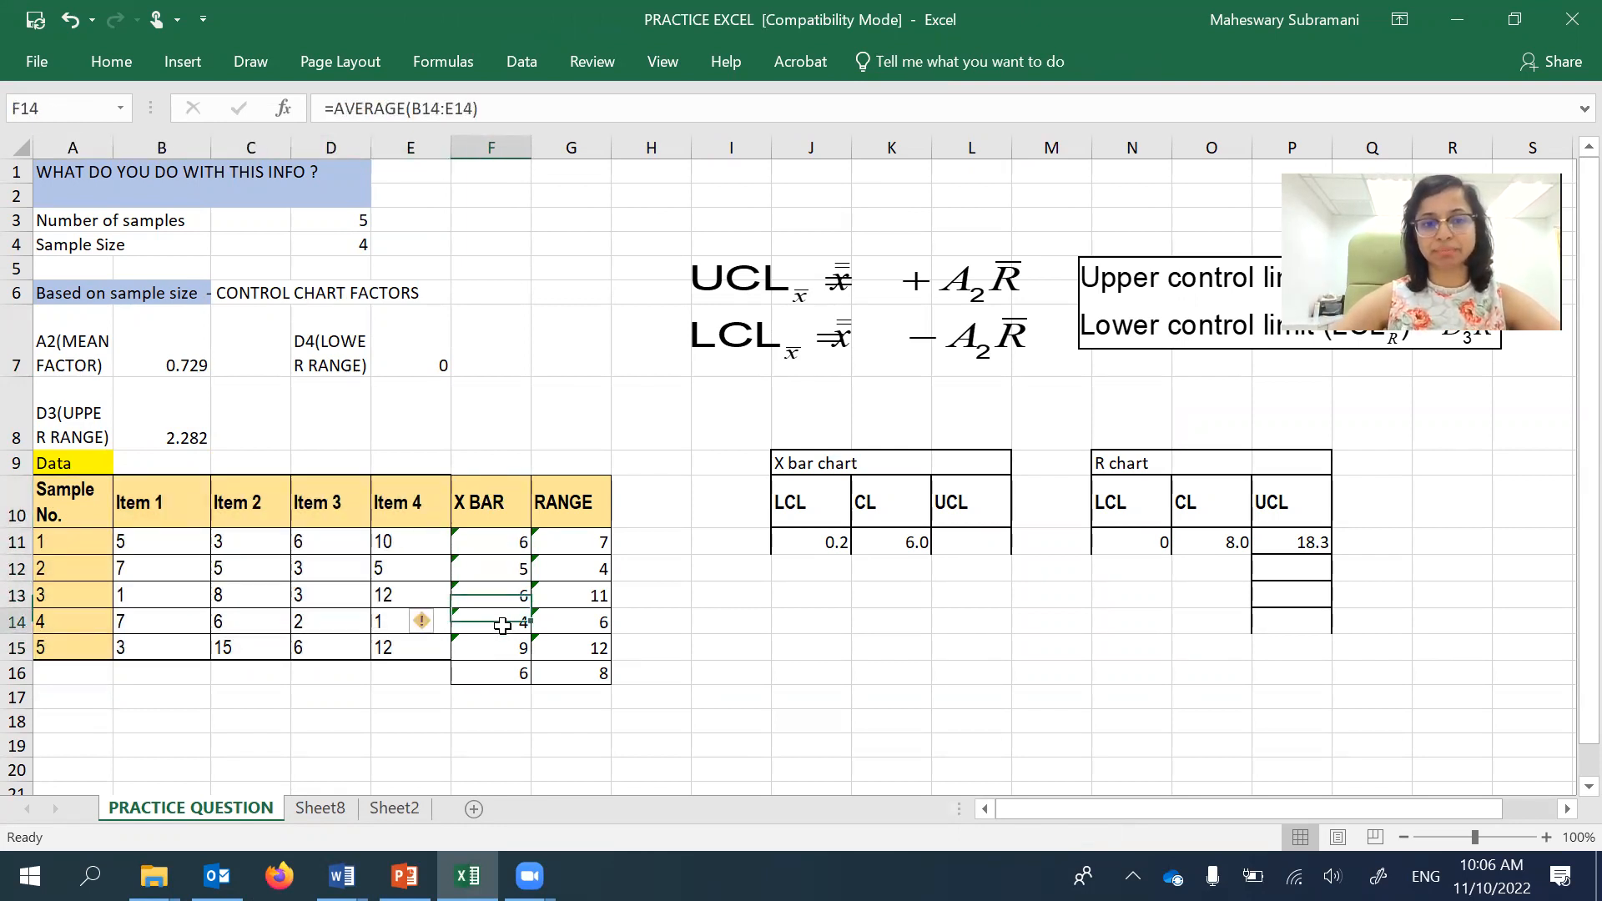
- Clear the existing contents under X BAR and RANGE in cells F11:G17
{"action": "left_click", "coordinate": [518, 566]}
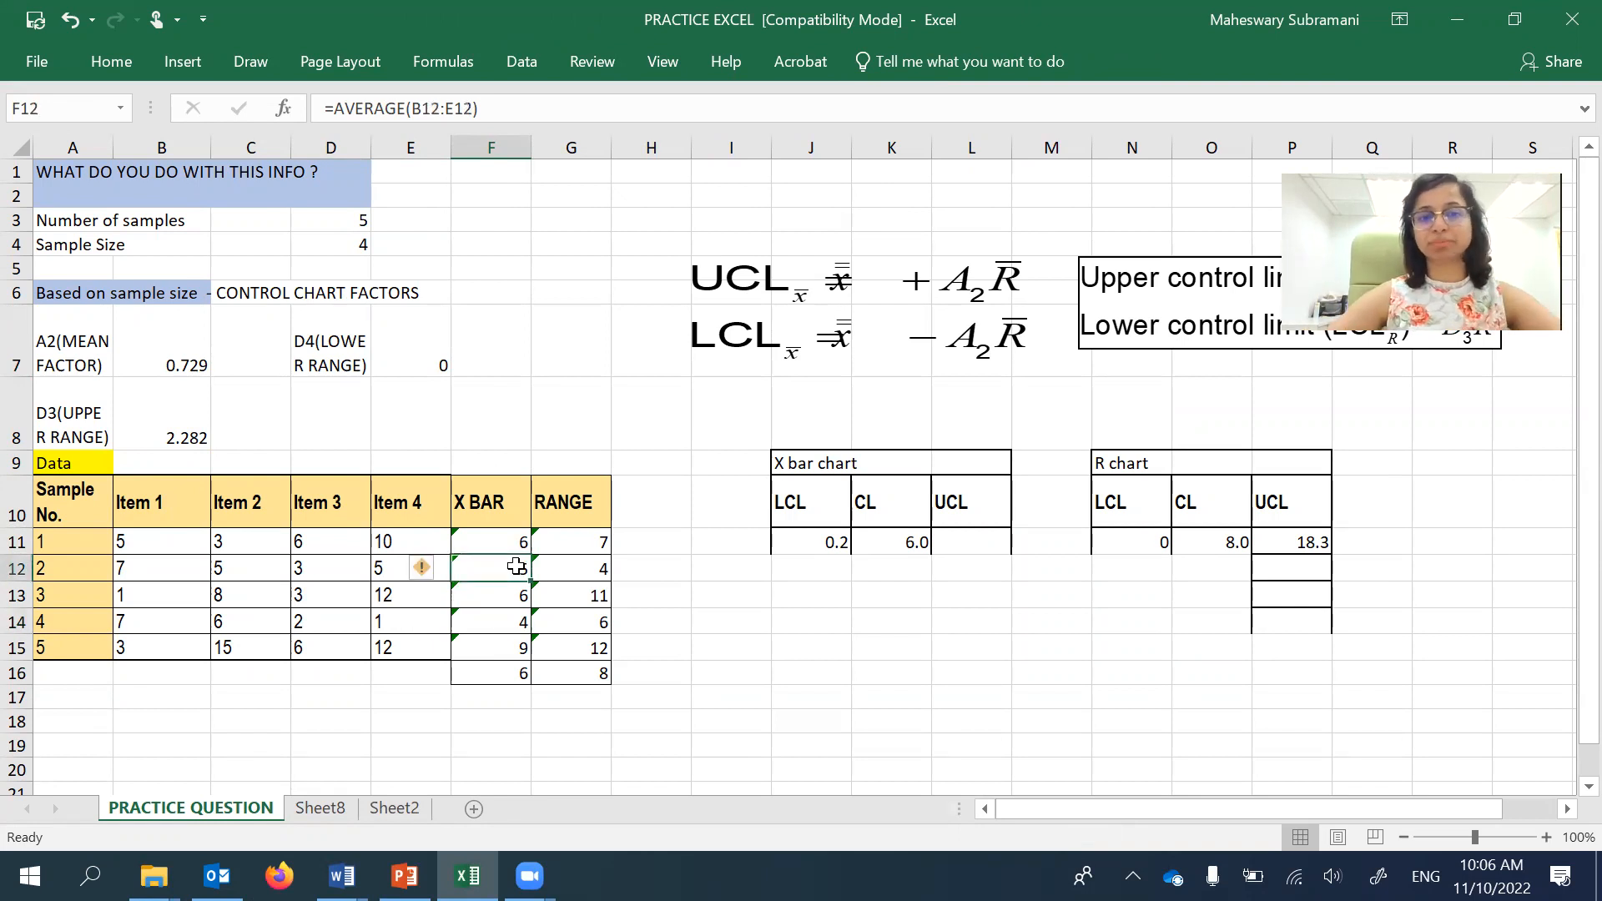
{"action": "left_click_drag", "start_coordinate": [517, 545], "coordinate": [588, 699]}
{"action": "key", "text": "Delete"}
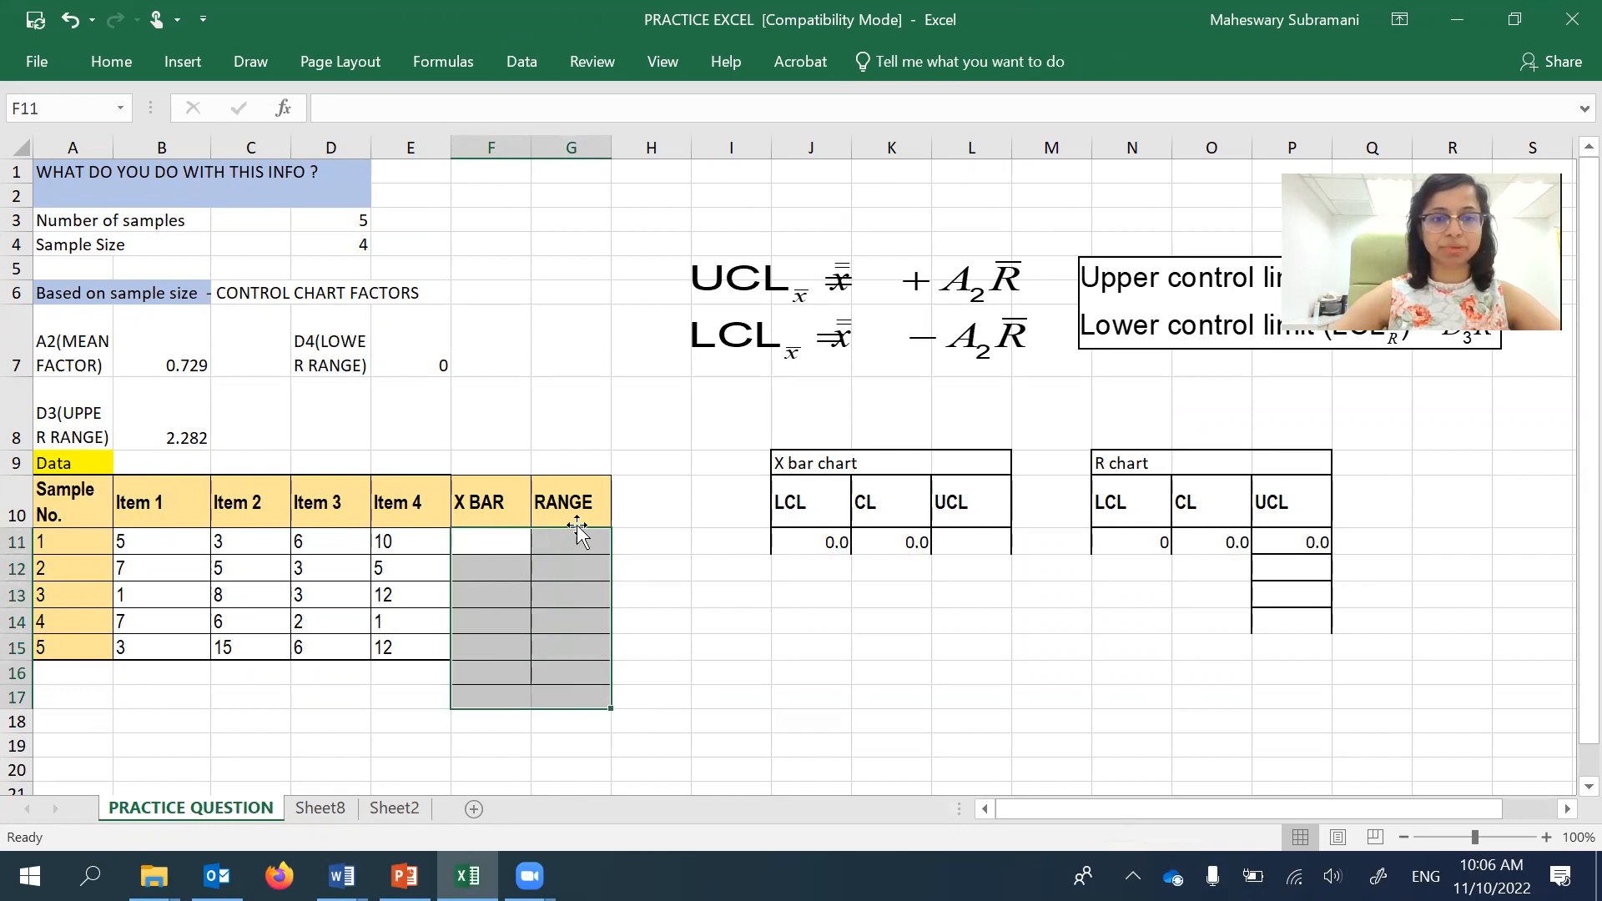
- Calculate sample 1's X BAR in F11 with =AVERAGE(B11:E11) and fill the formula down to F15 for the other samples
{"action": "left_click", "coordinate": [472, 542]}
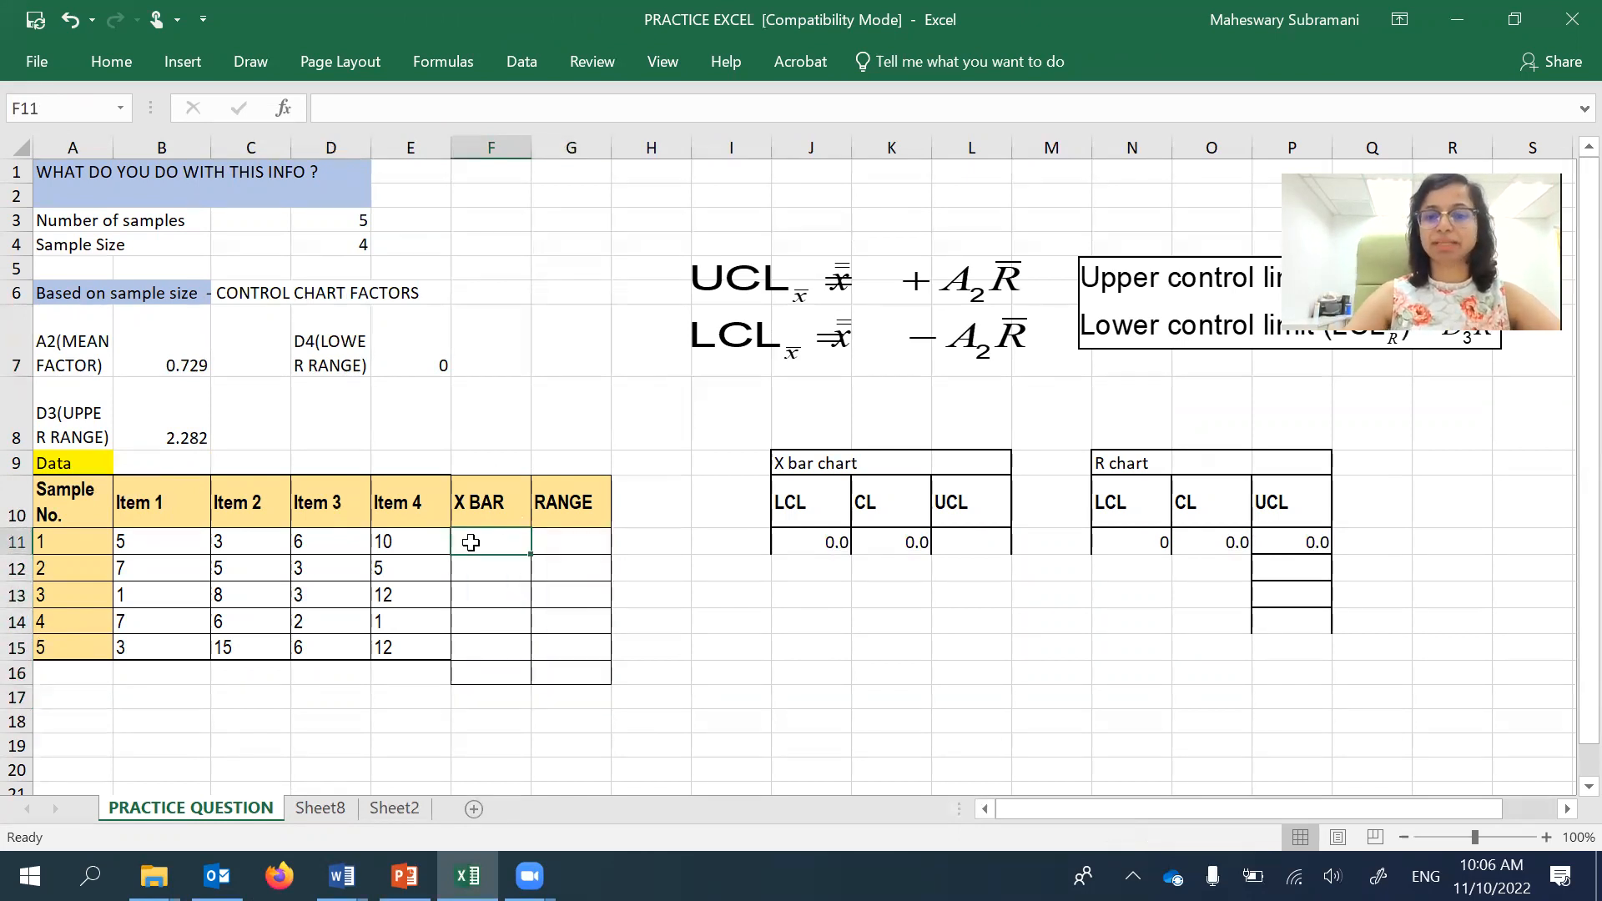
{"action": "type", "text": "="}
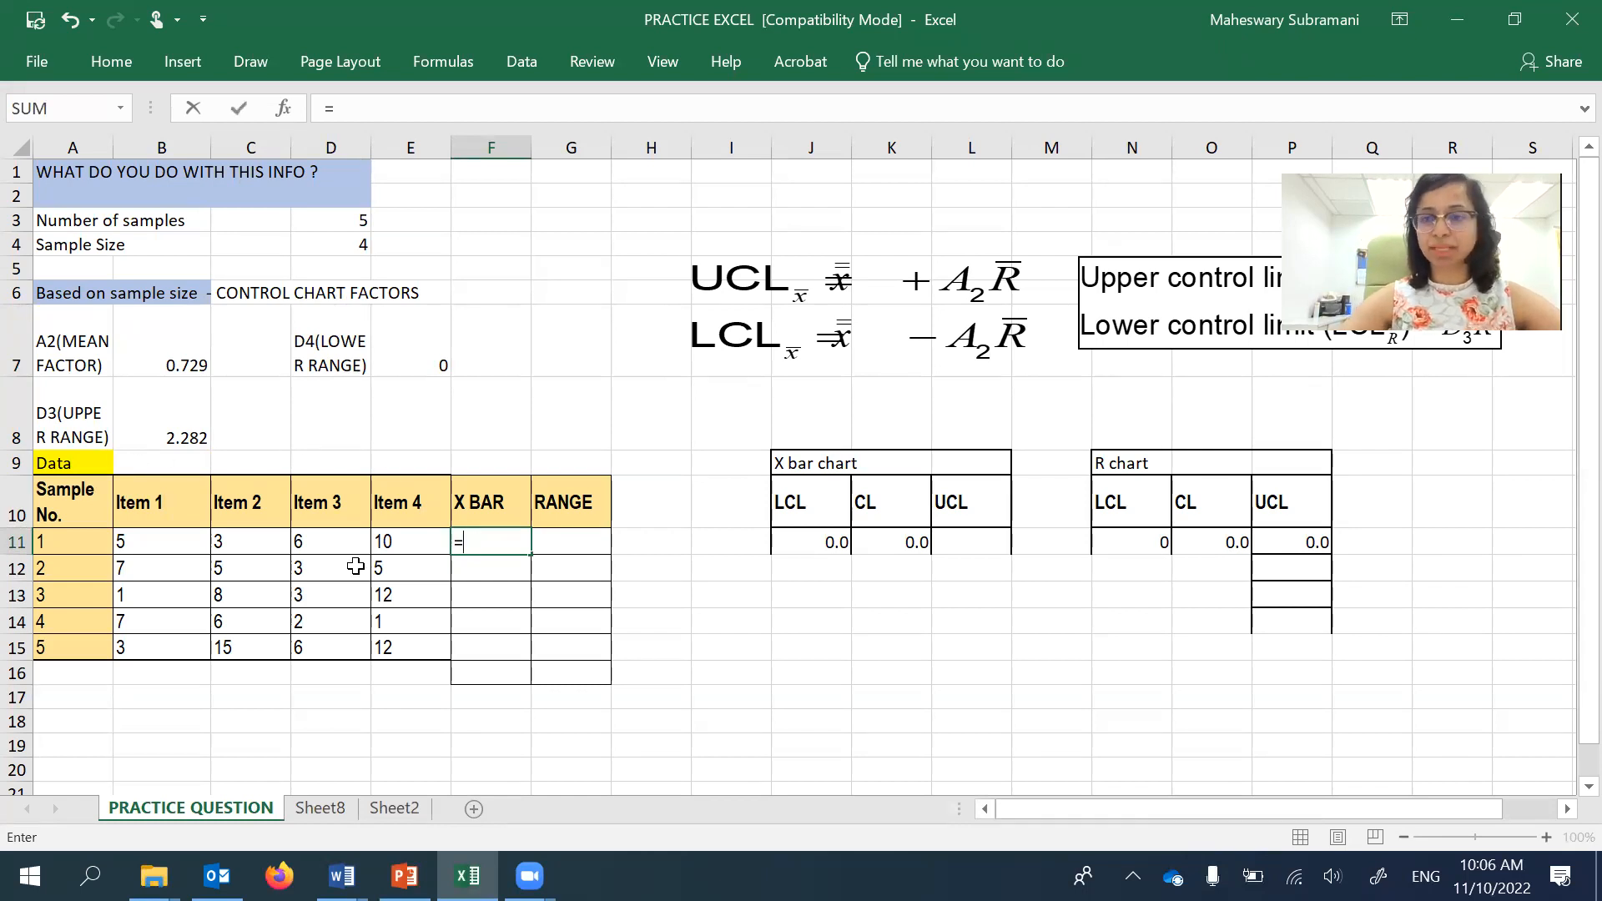
{"action": "type", "text": "A"}
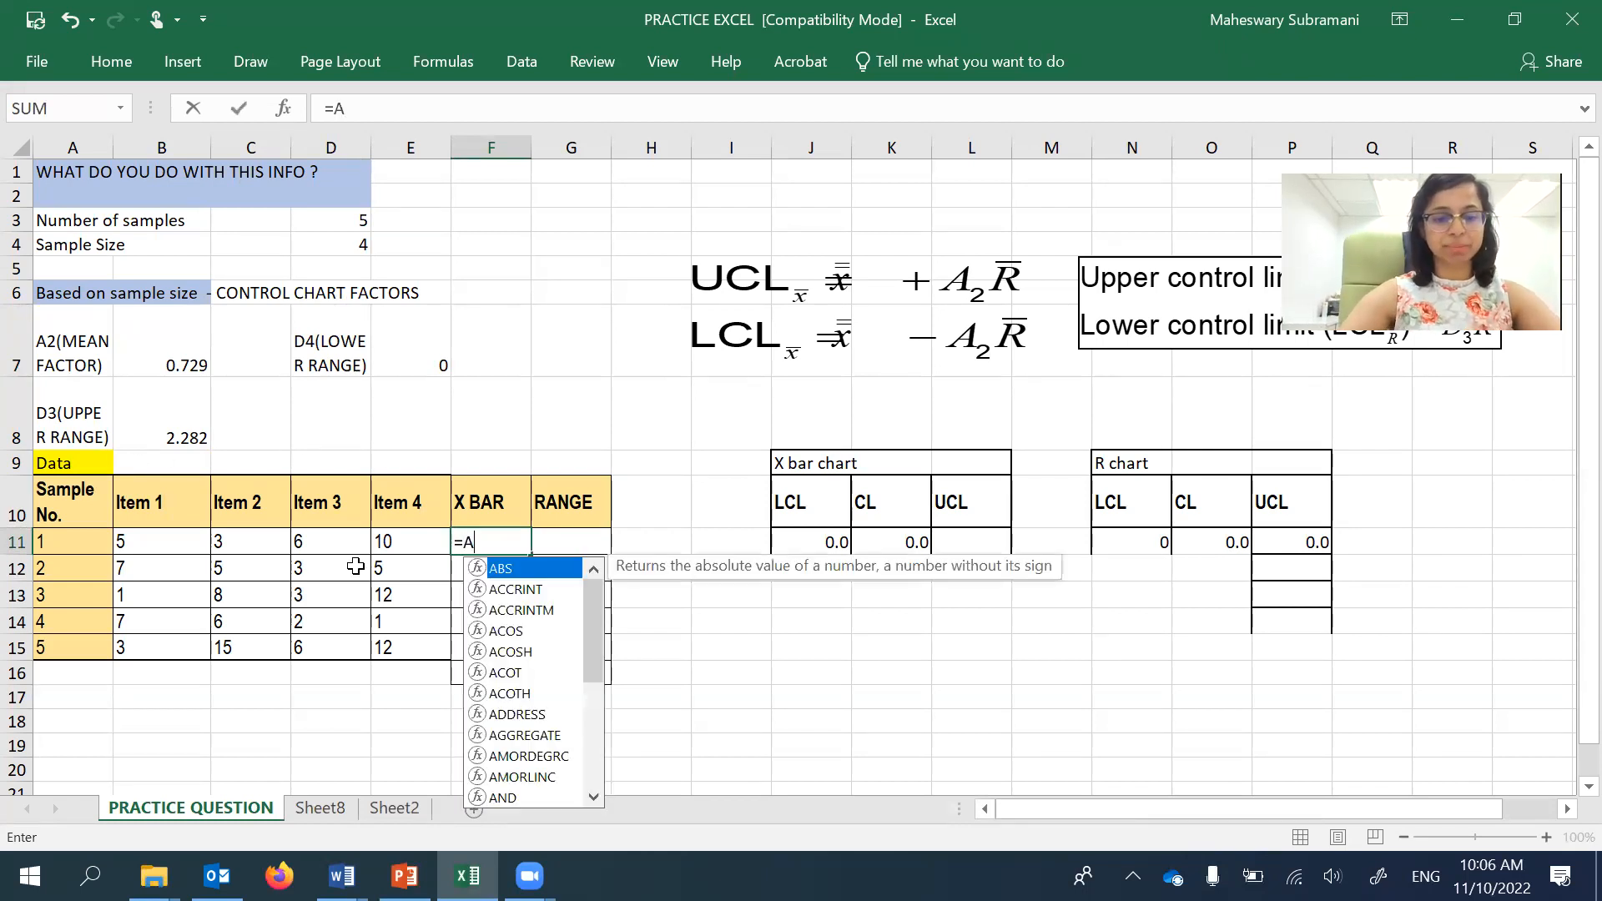
{"action": "type", "text": "VERAGE("}
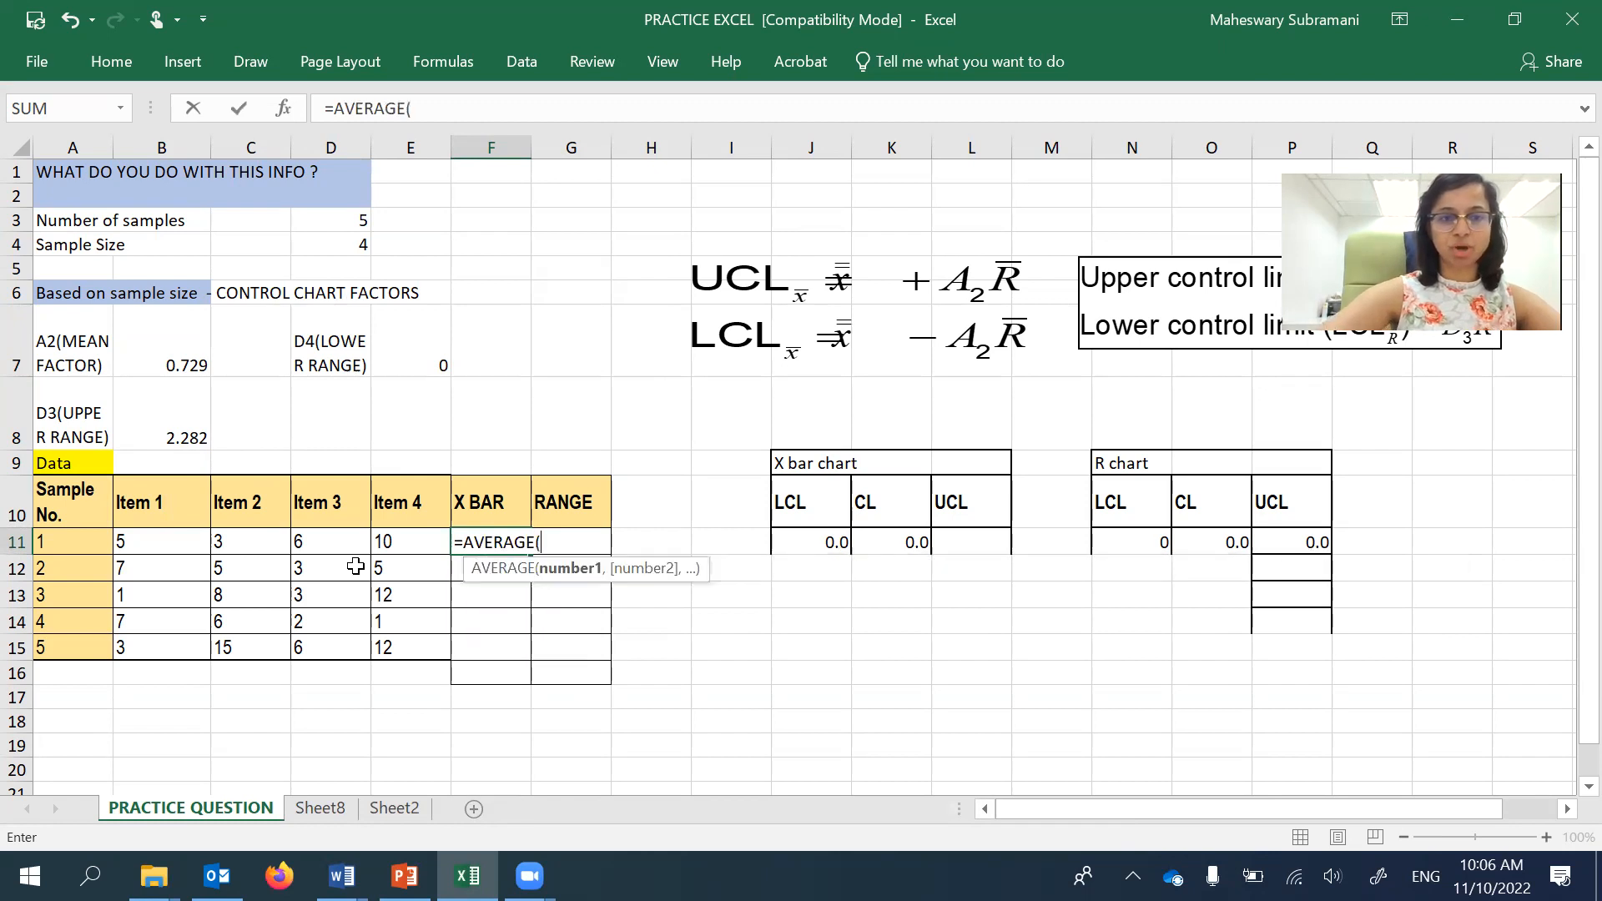
{"action": "left_click", "coordinate": [140, 540]}
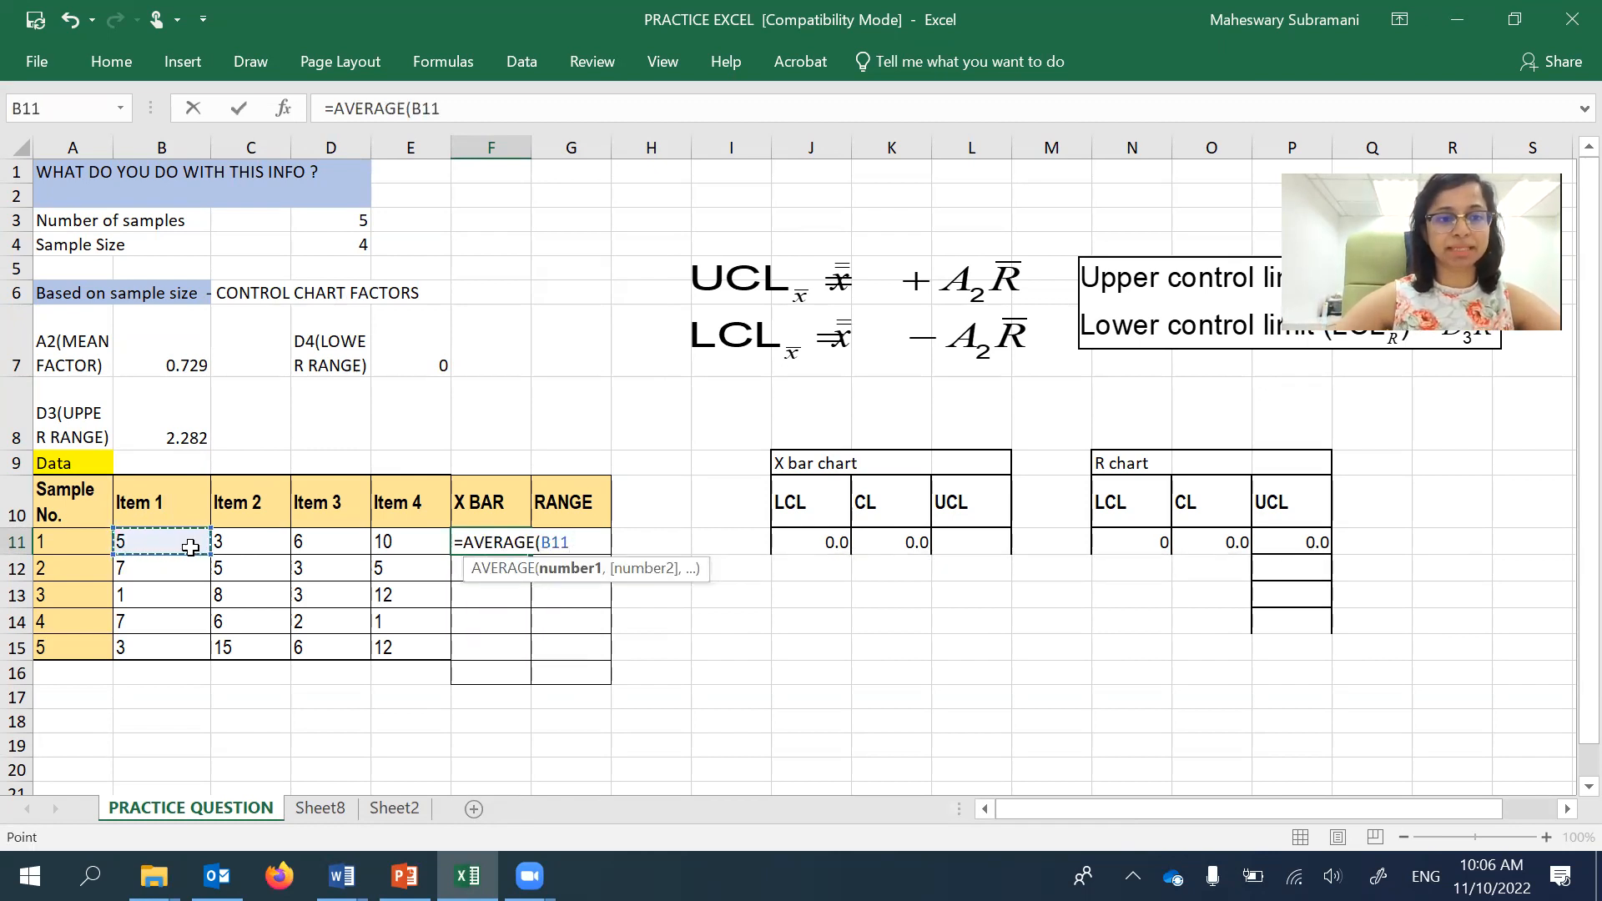
{"action": "left_click_drag", "start_coordinate": [180, 546], "coordinate": [432, 557]}
{"action": "type", "text": ")"}
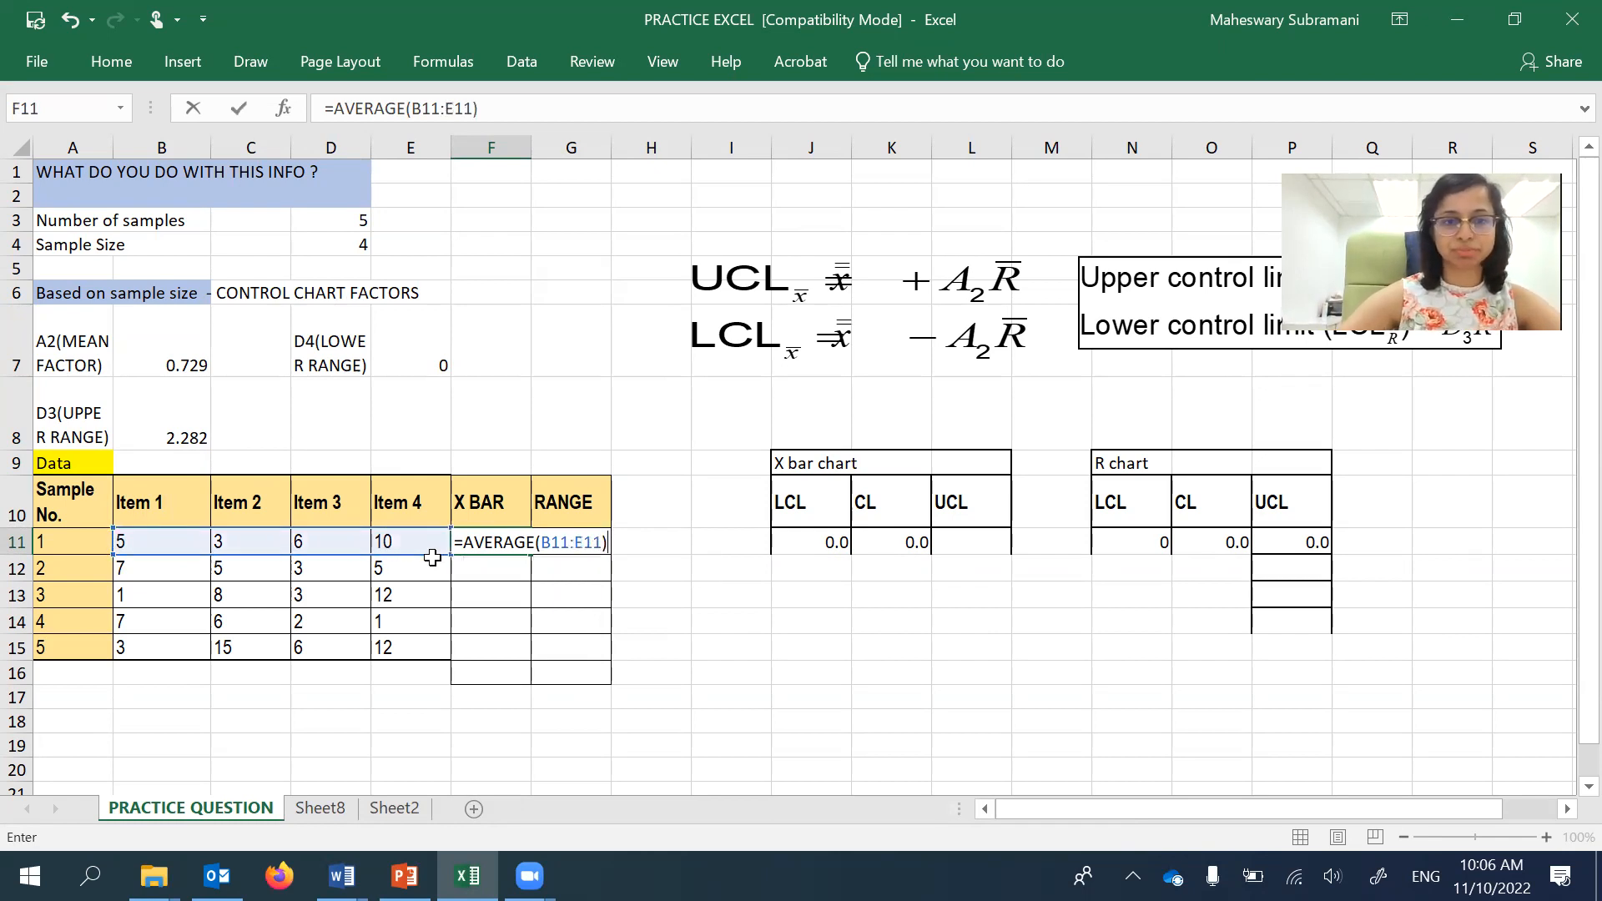
{"action": "key", "text": "Return"}
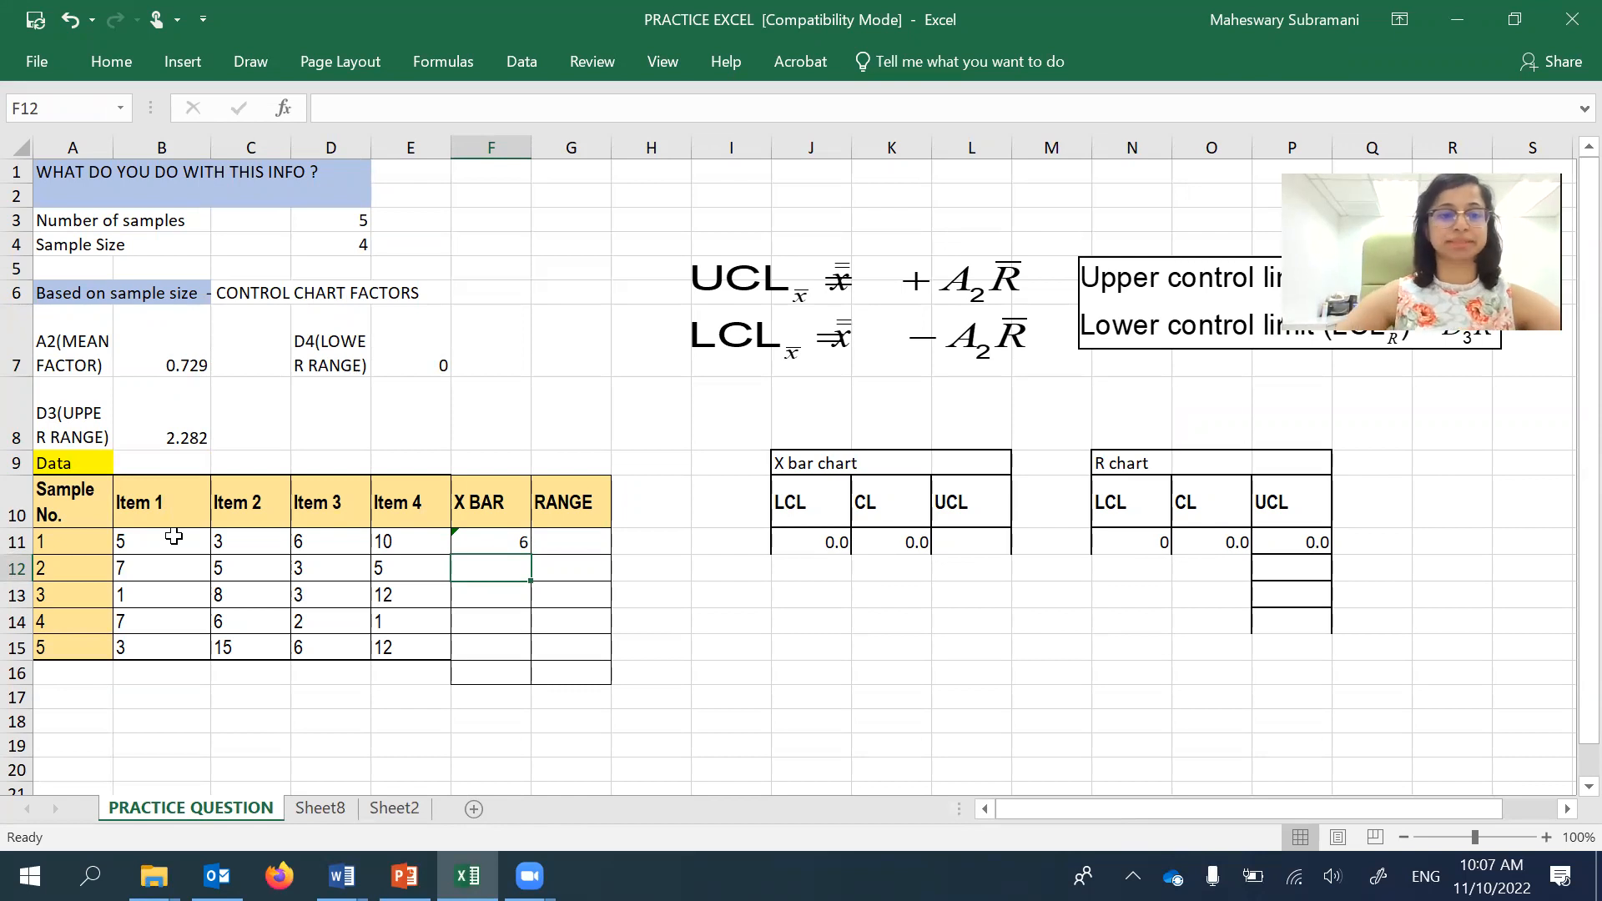
{"action": "left_click", "coordinate": [516, 541]}
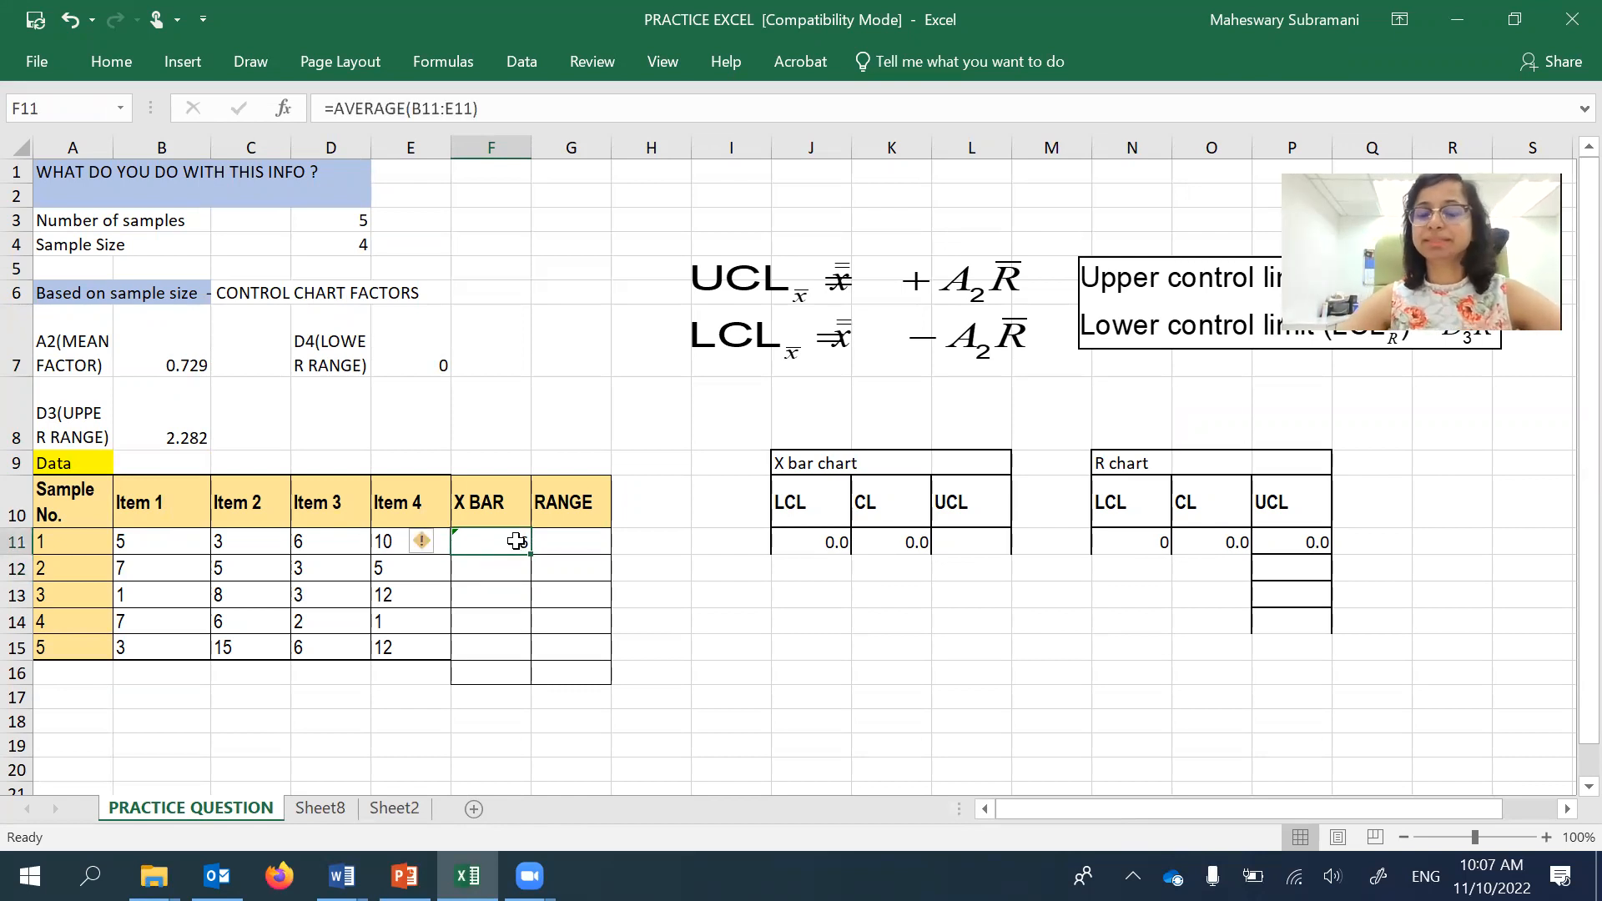
{"action": "left_click_drag", "start_coordinate": [529, 553], "coordinate": [529, 661]}
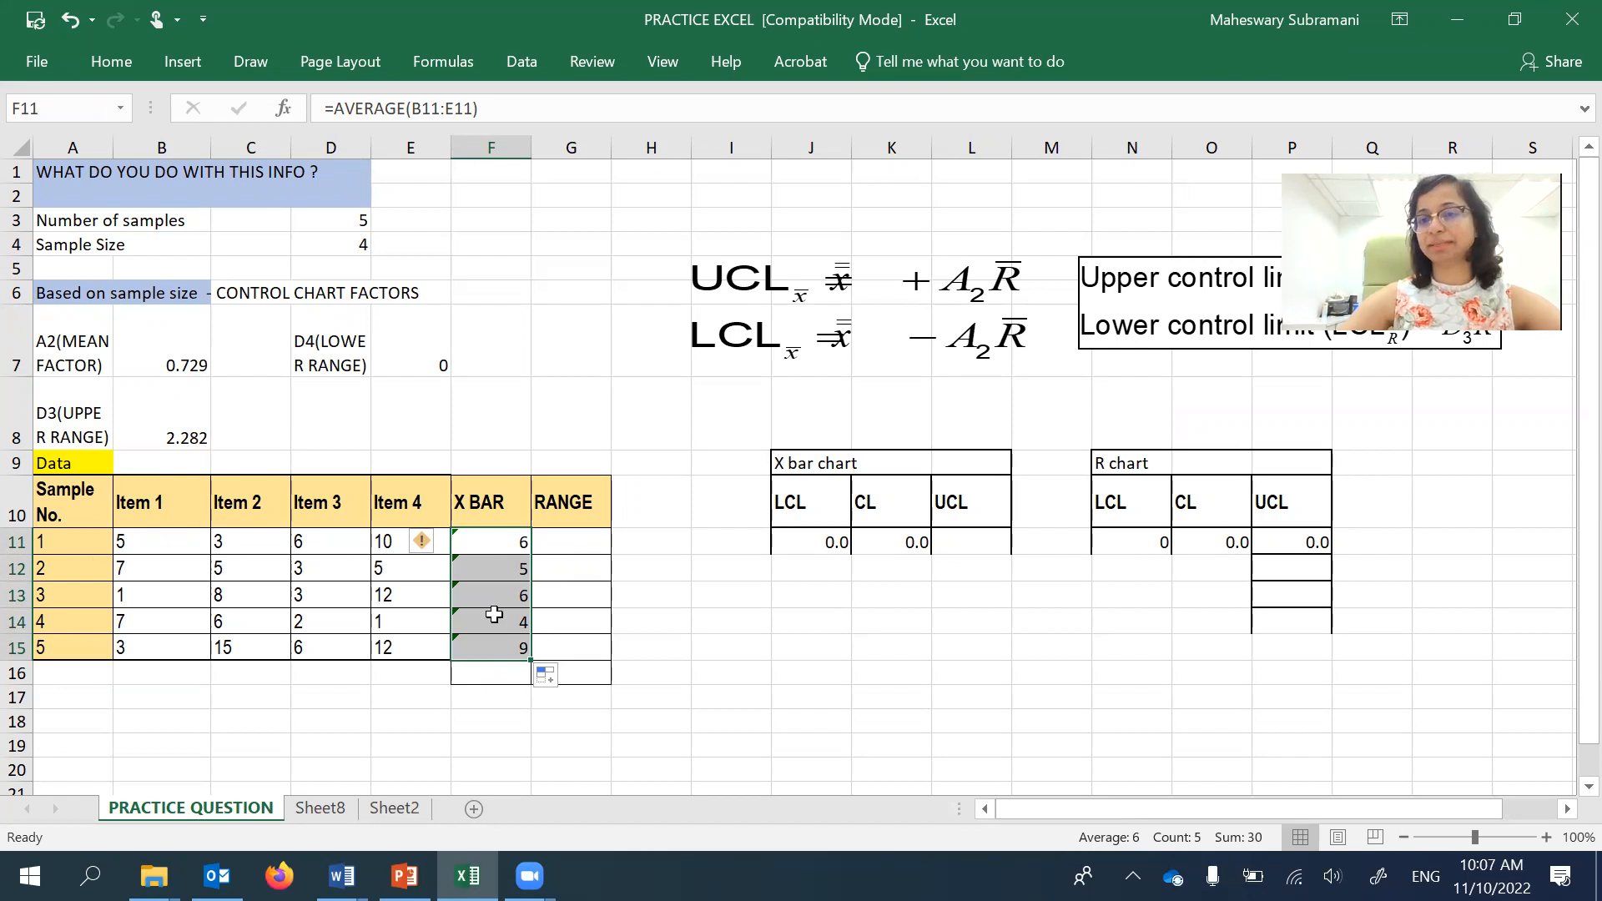
- Calculate the overall mean of the five X BAR values in F16 with the AVERAGE function over F11:F15
{"action": "left_click", "coordinate": [488, 676]}
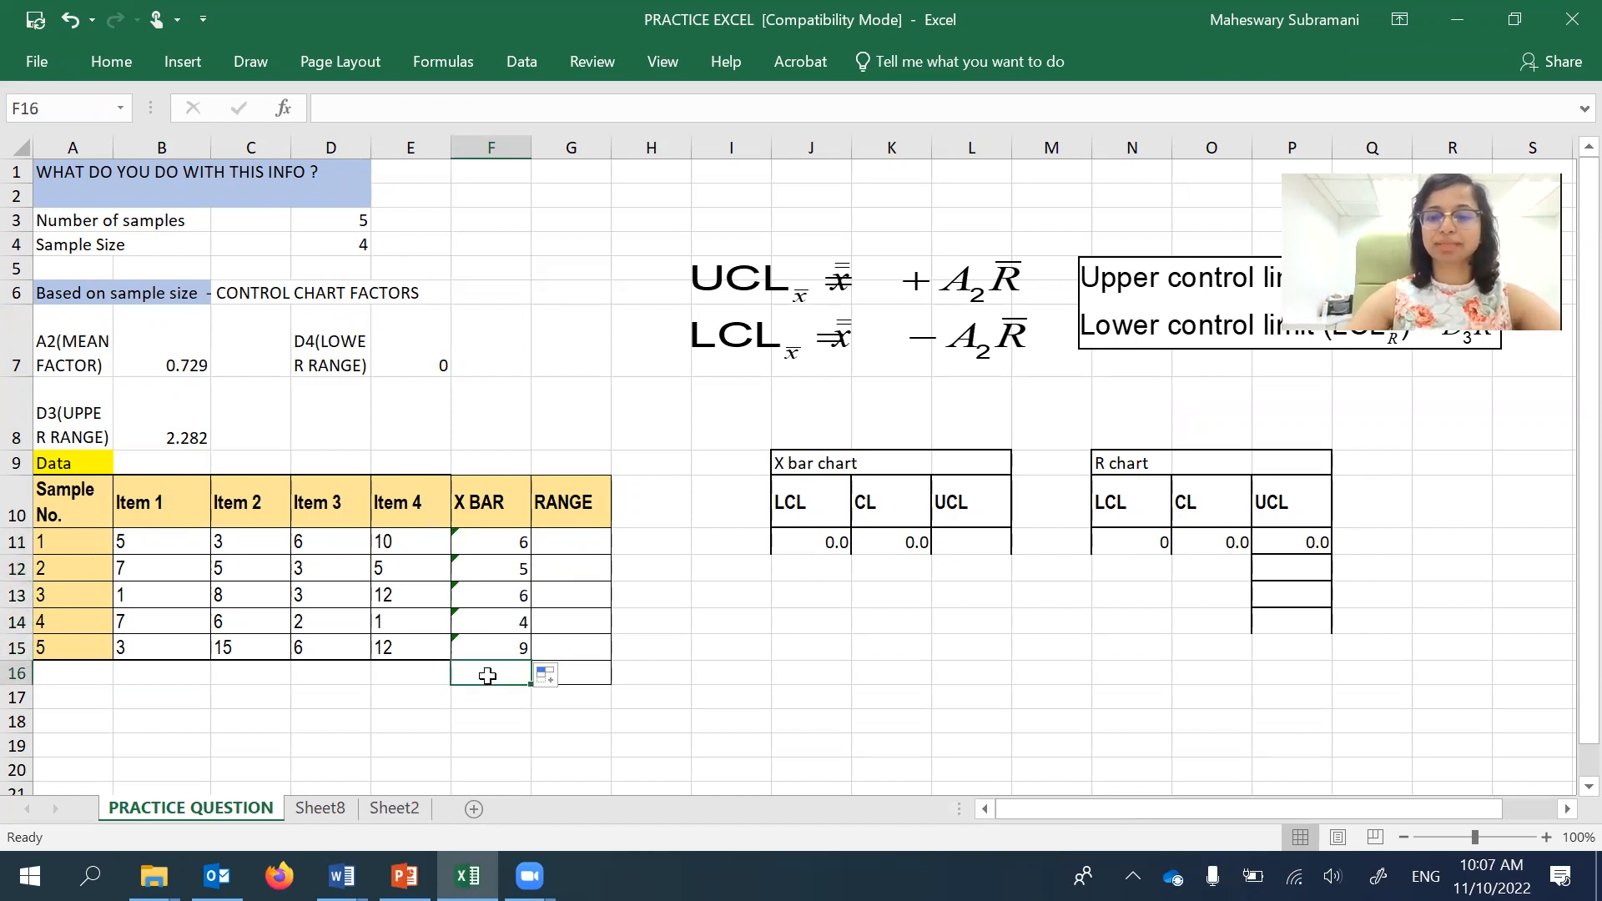
{"action": "type", "text": "="}
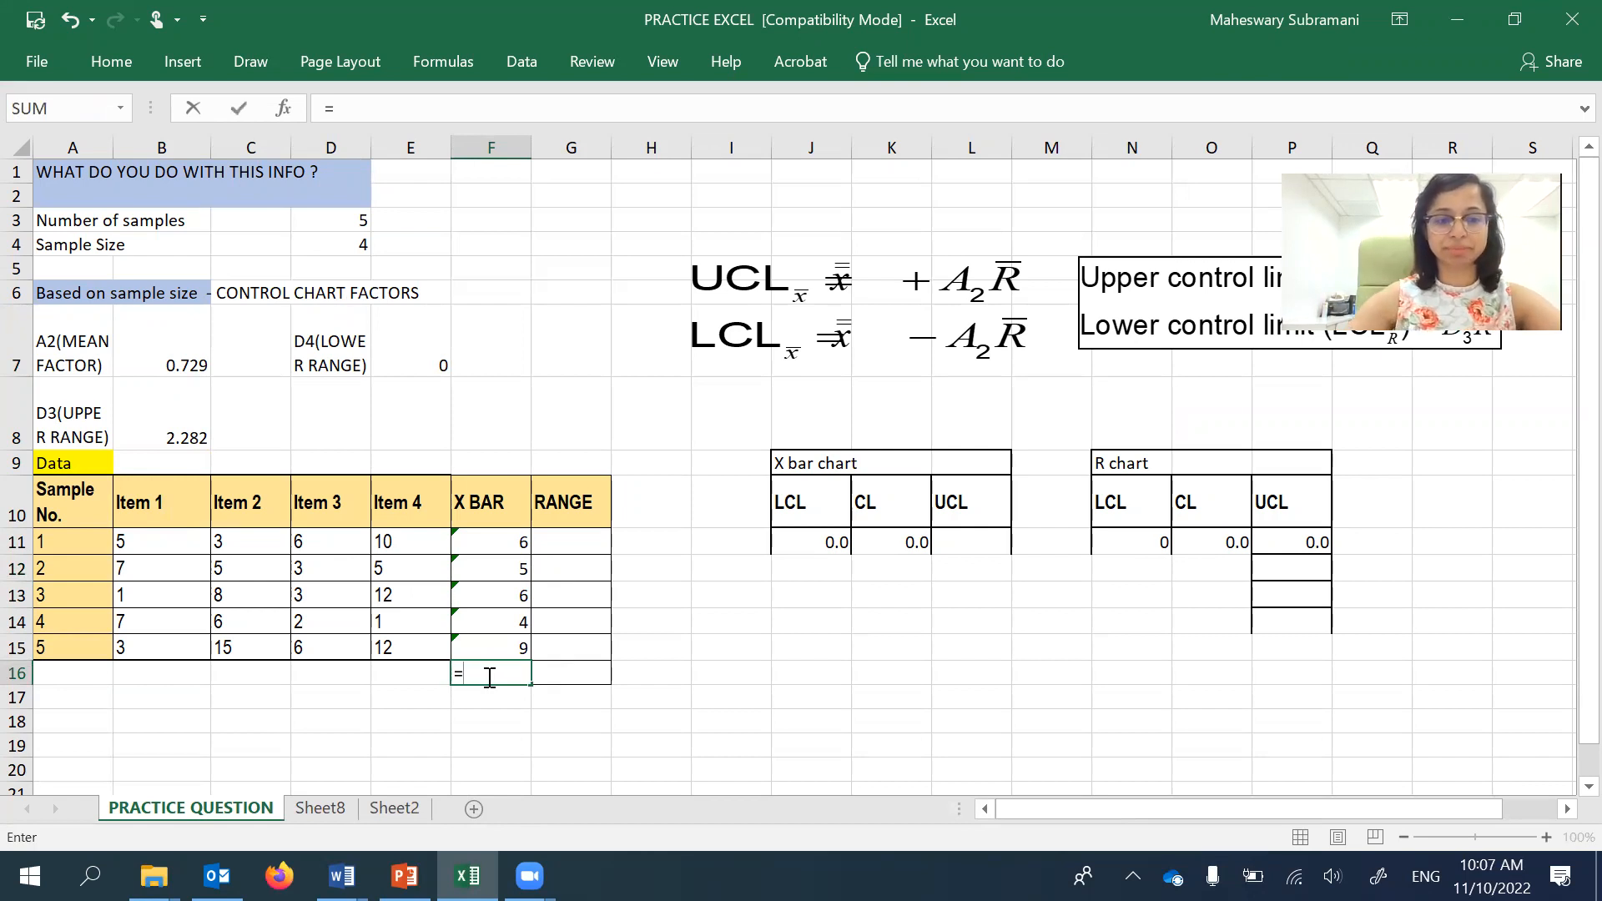
{"action": "type", "text": "AV"}
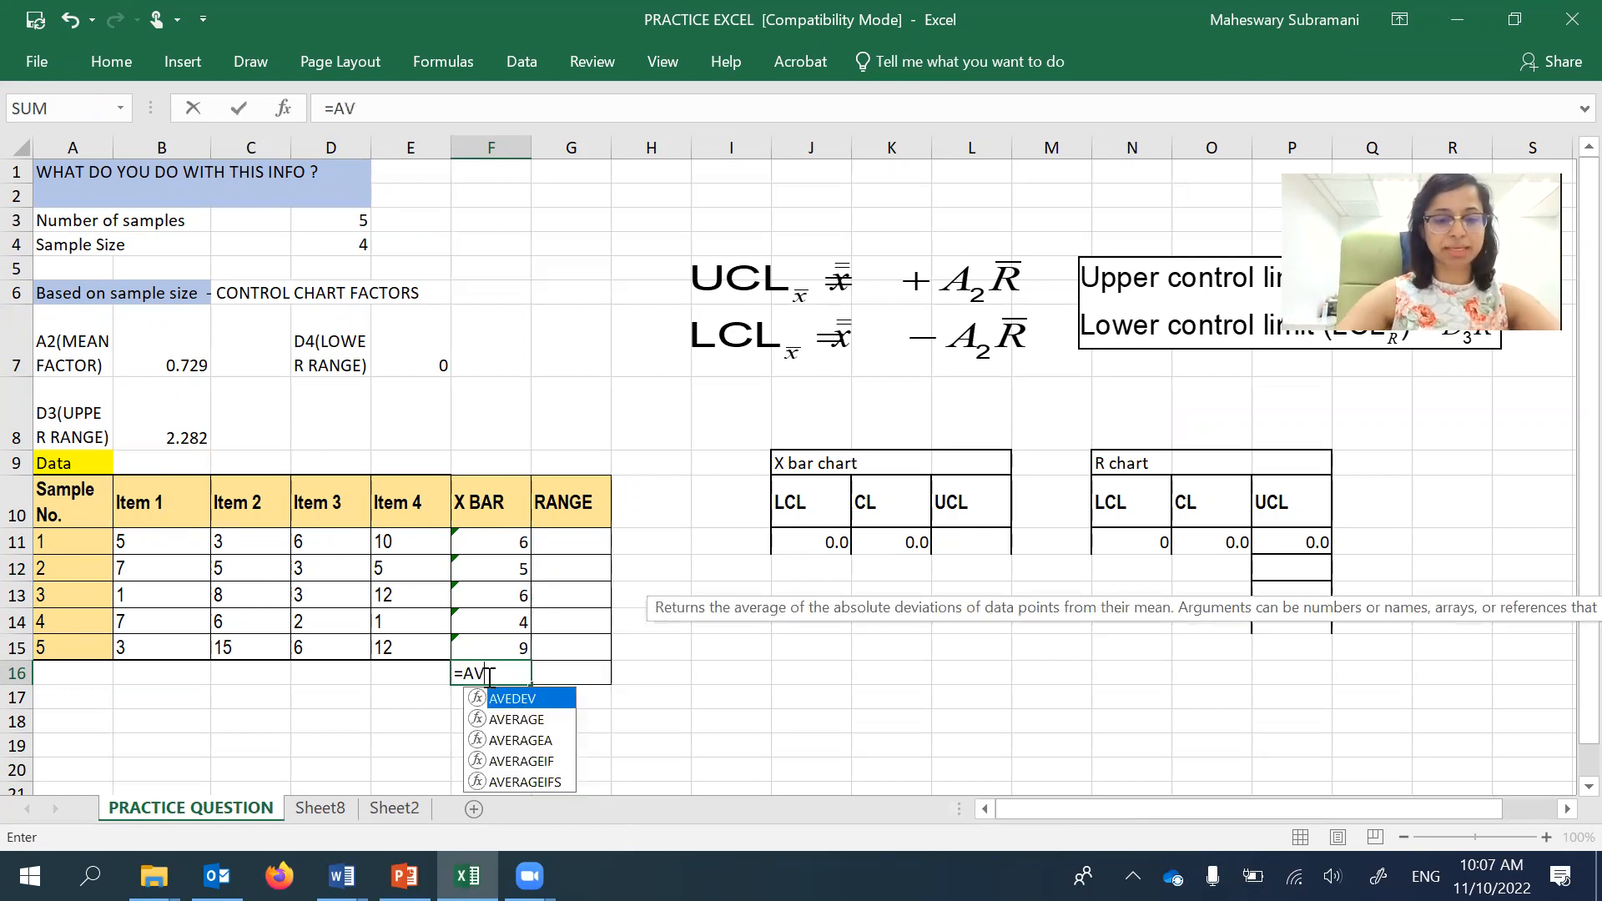
{"action": "type", "text": "ERAGE"}
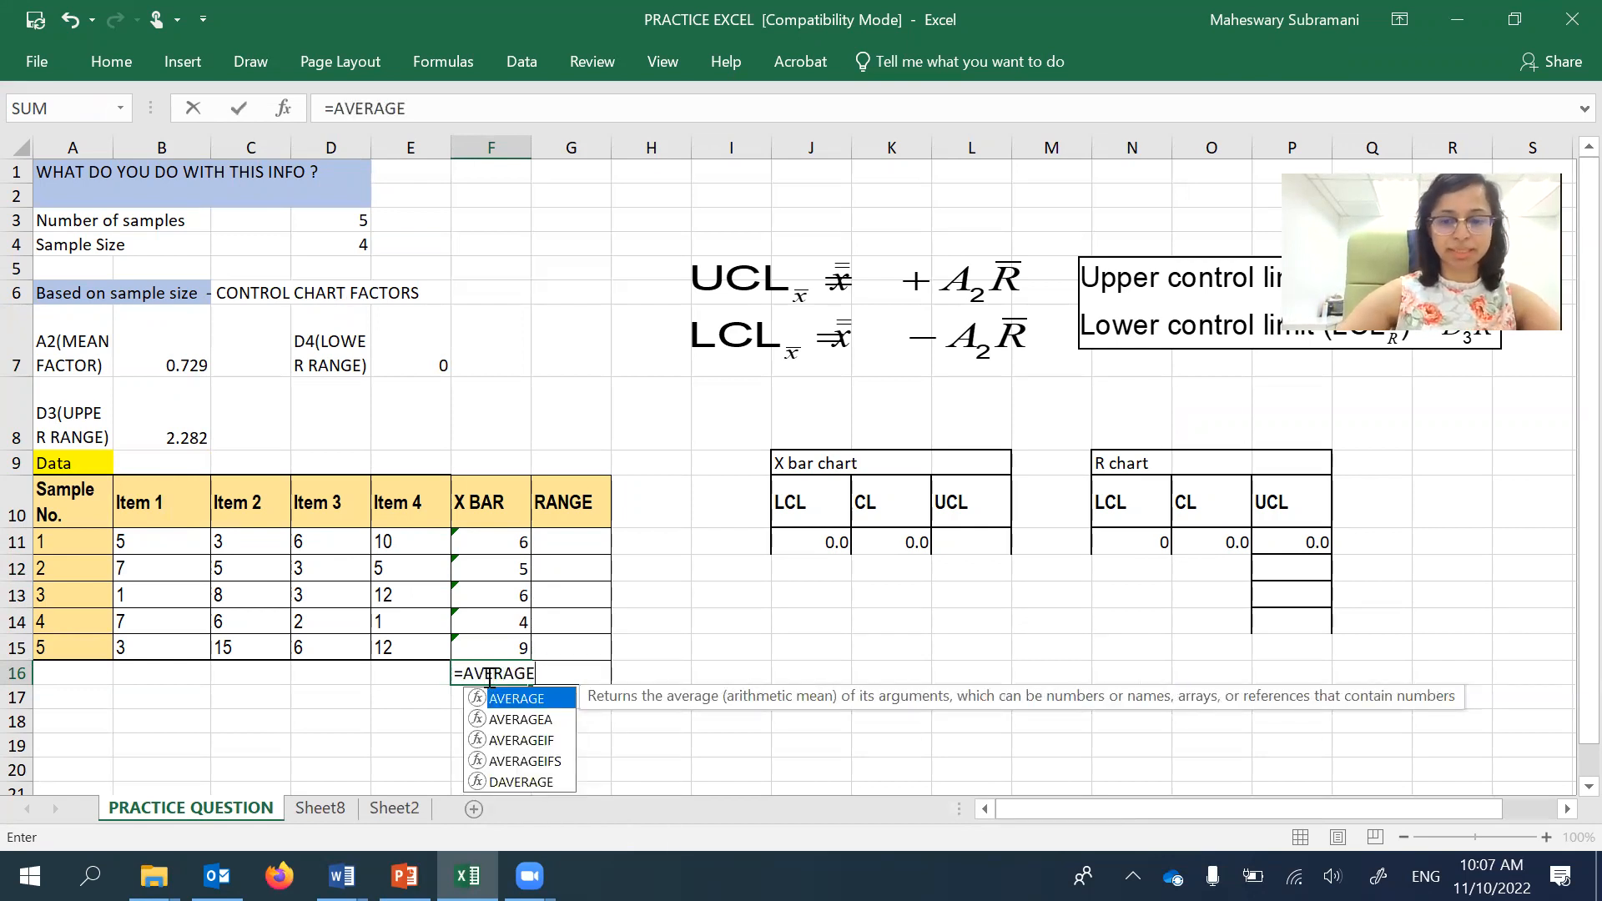
{"action": "type", "text": "("}
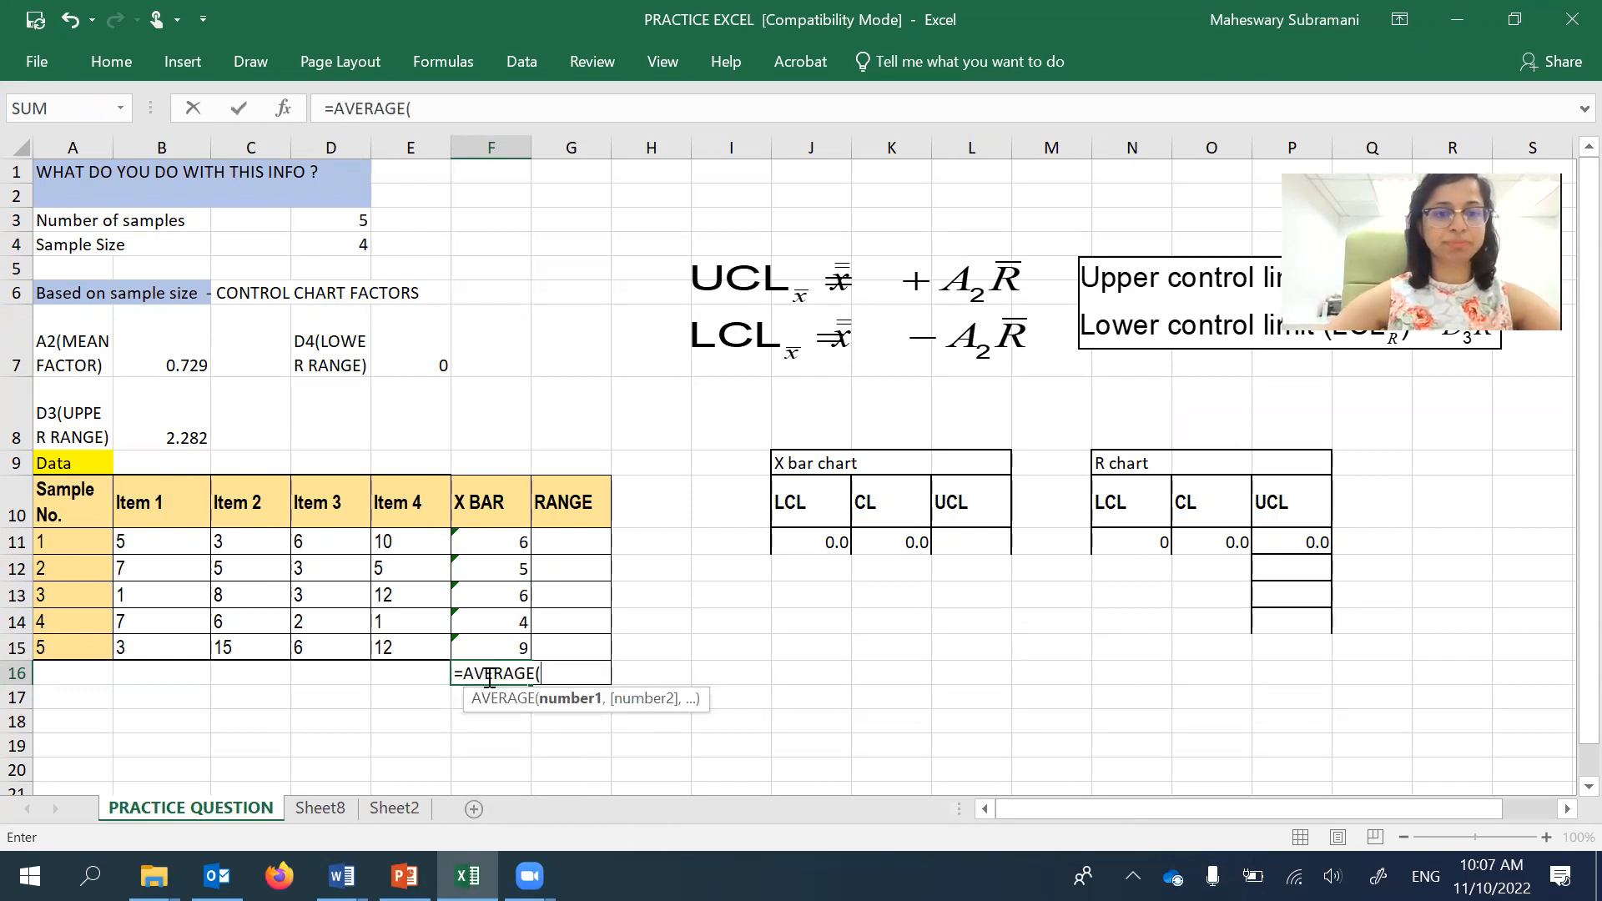
{"action": "left_click", "coordinate": [529, 544]}
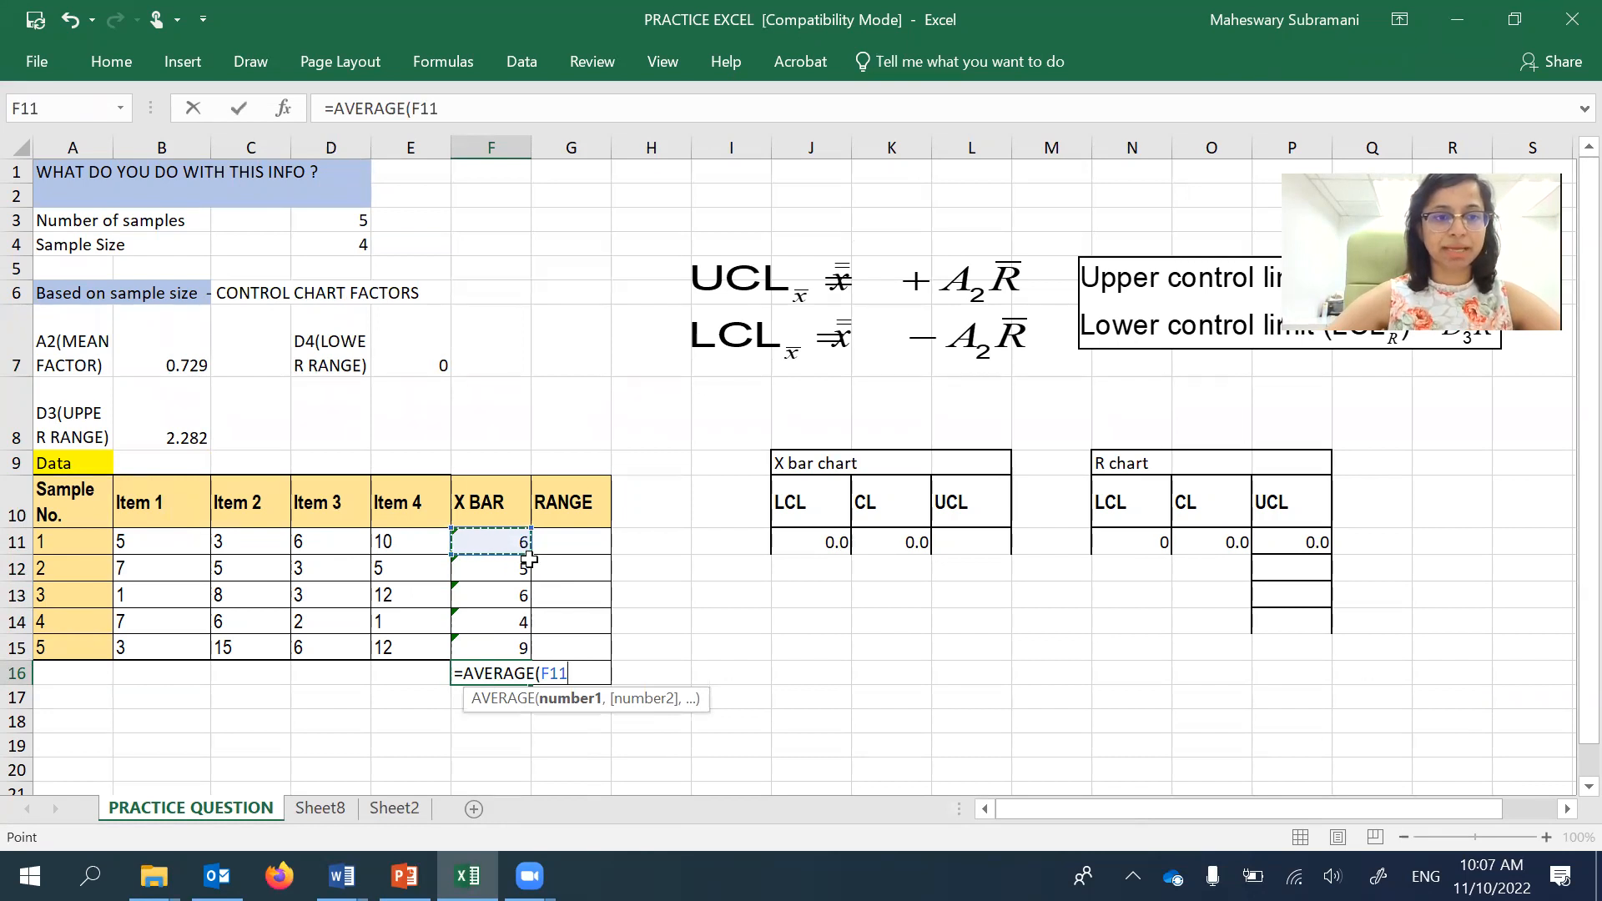
{"action": "left_click", "coordinate": [529, 561]}
{"action": "left_click_drag", "start_coordinate": [529, 576], "coordinate": [516, 651]}
{"action": "left_click", "coordinate": [514, 541]}
{"action": "type", "text": ")"}
{"action": "key", "text": "Return"}
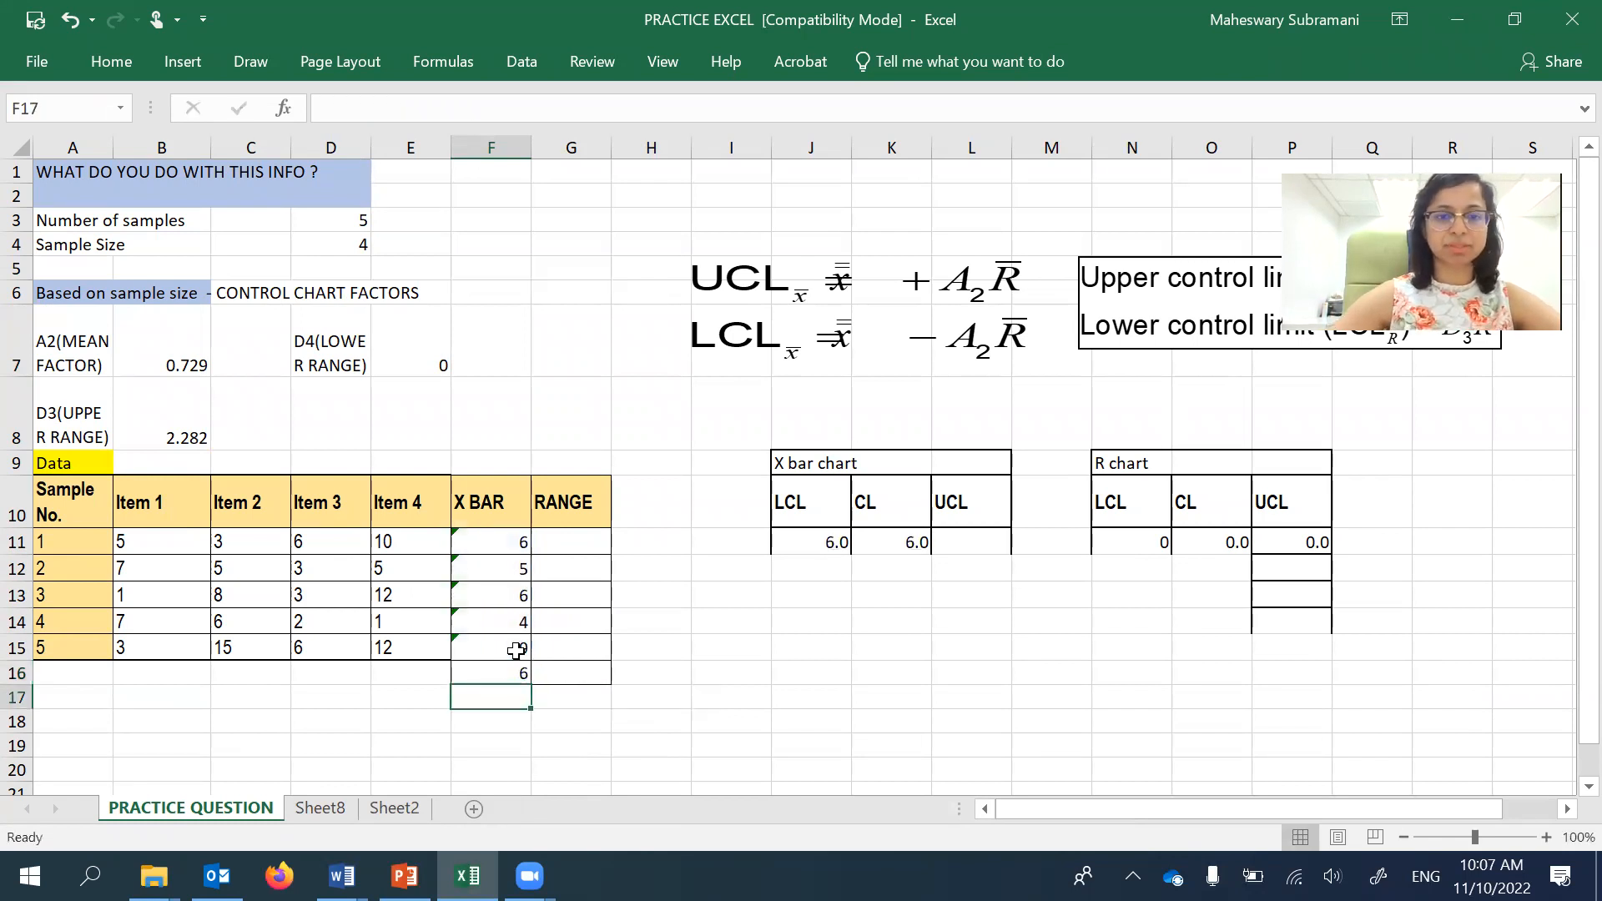
- Calculate sample 1's RANGE in G11 with =MAX(B11:E11)-MIN(B11:E11) and fill the formula down to G15 for the other samples
{"action": "left_click", "coordinate": [594, 537]}
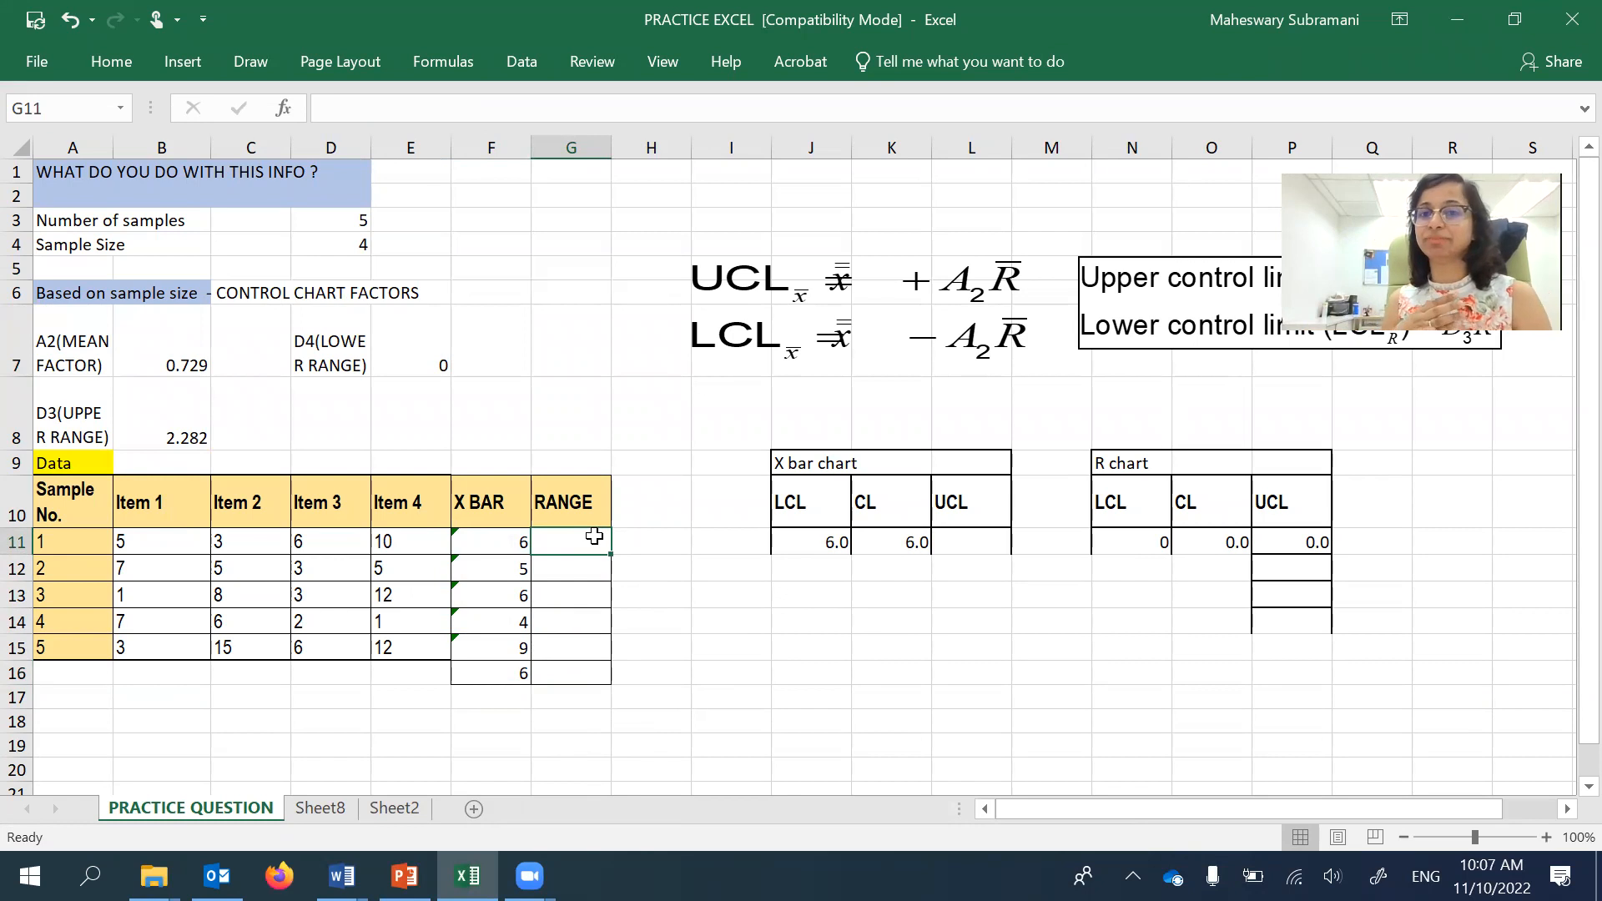
{"action": "type", "text": "="}
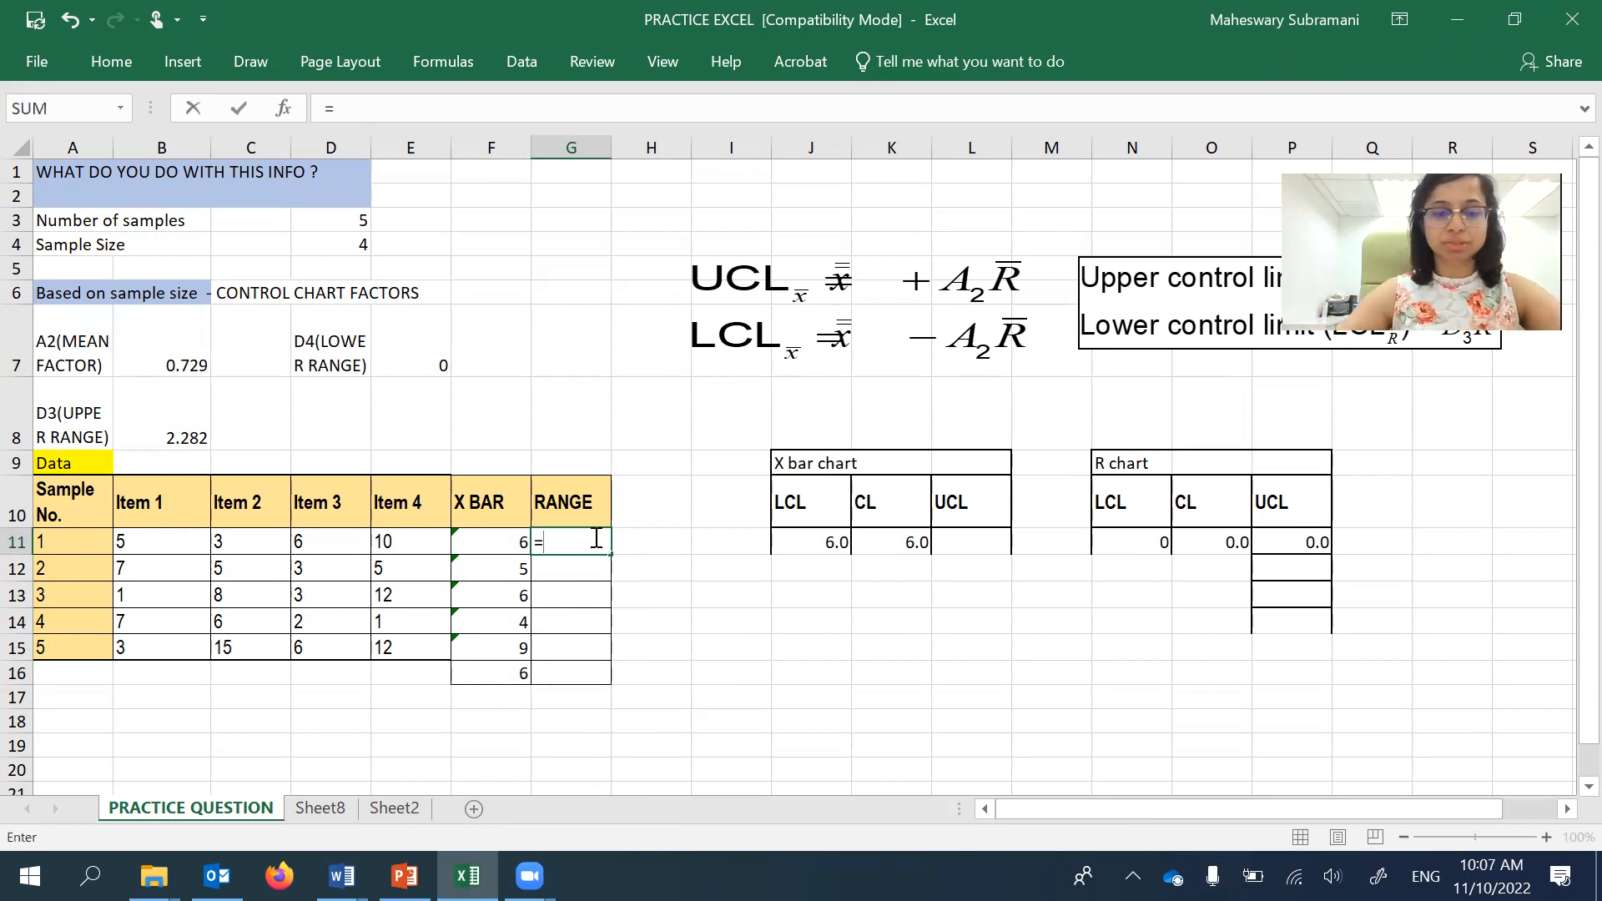
{"action": "type", "text": "MAX("}
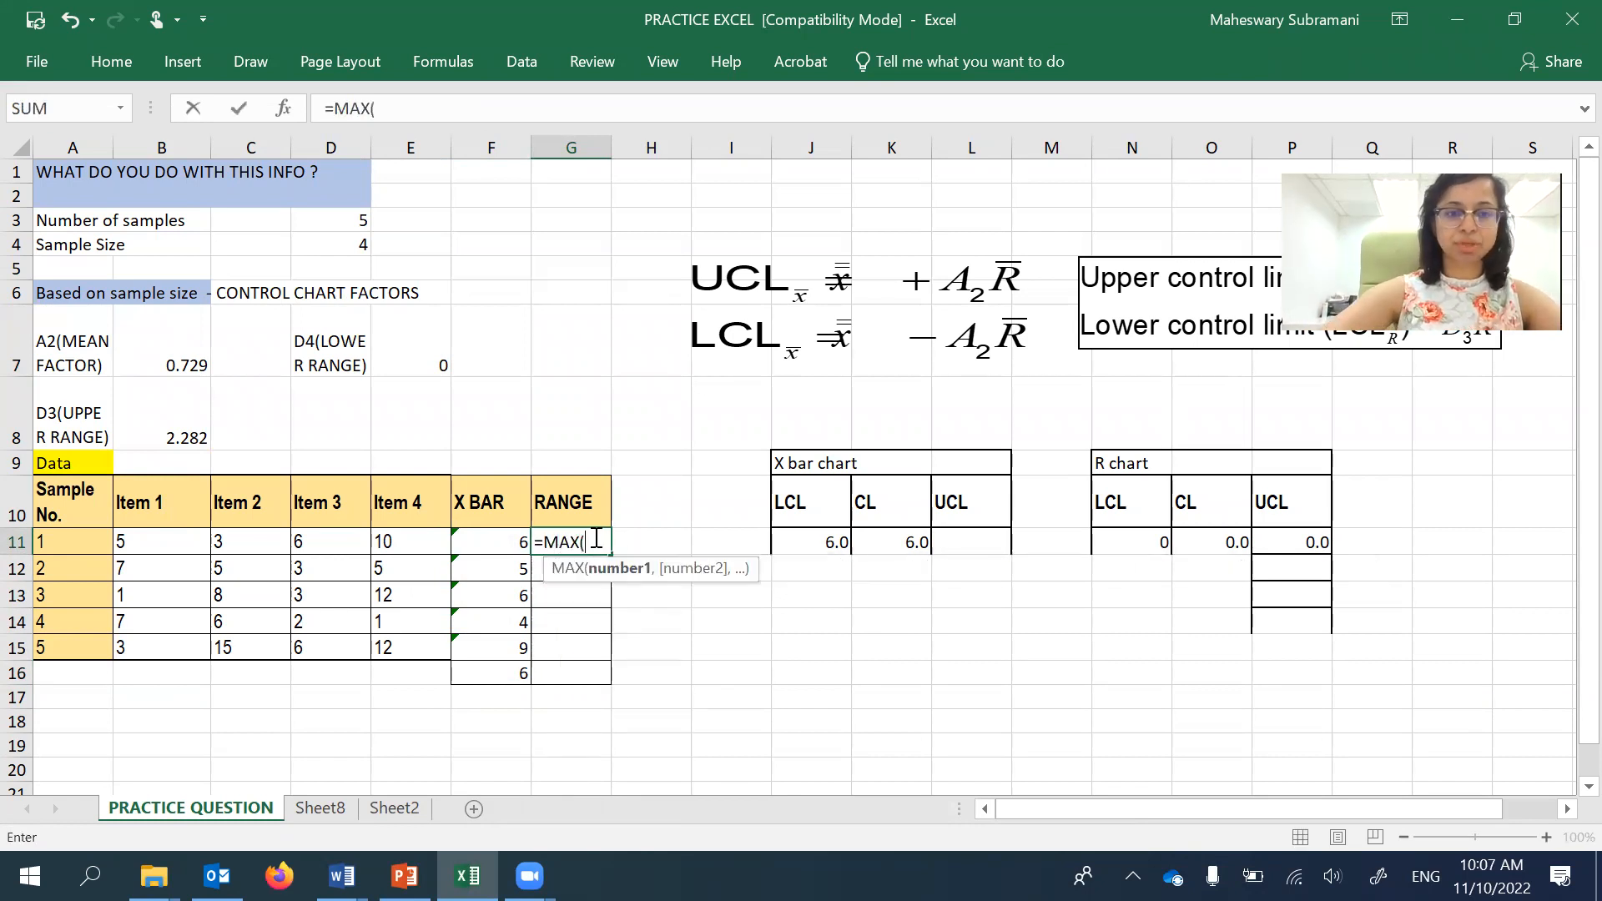
{"action": "left_click", "coordinate": [167, 534]}
{"action": "left_click_drag", "start_coordinate": [166, 535], "coordinate": [420, 553]}
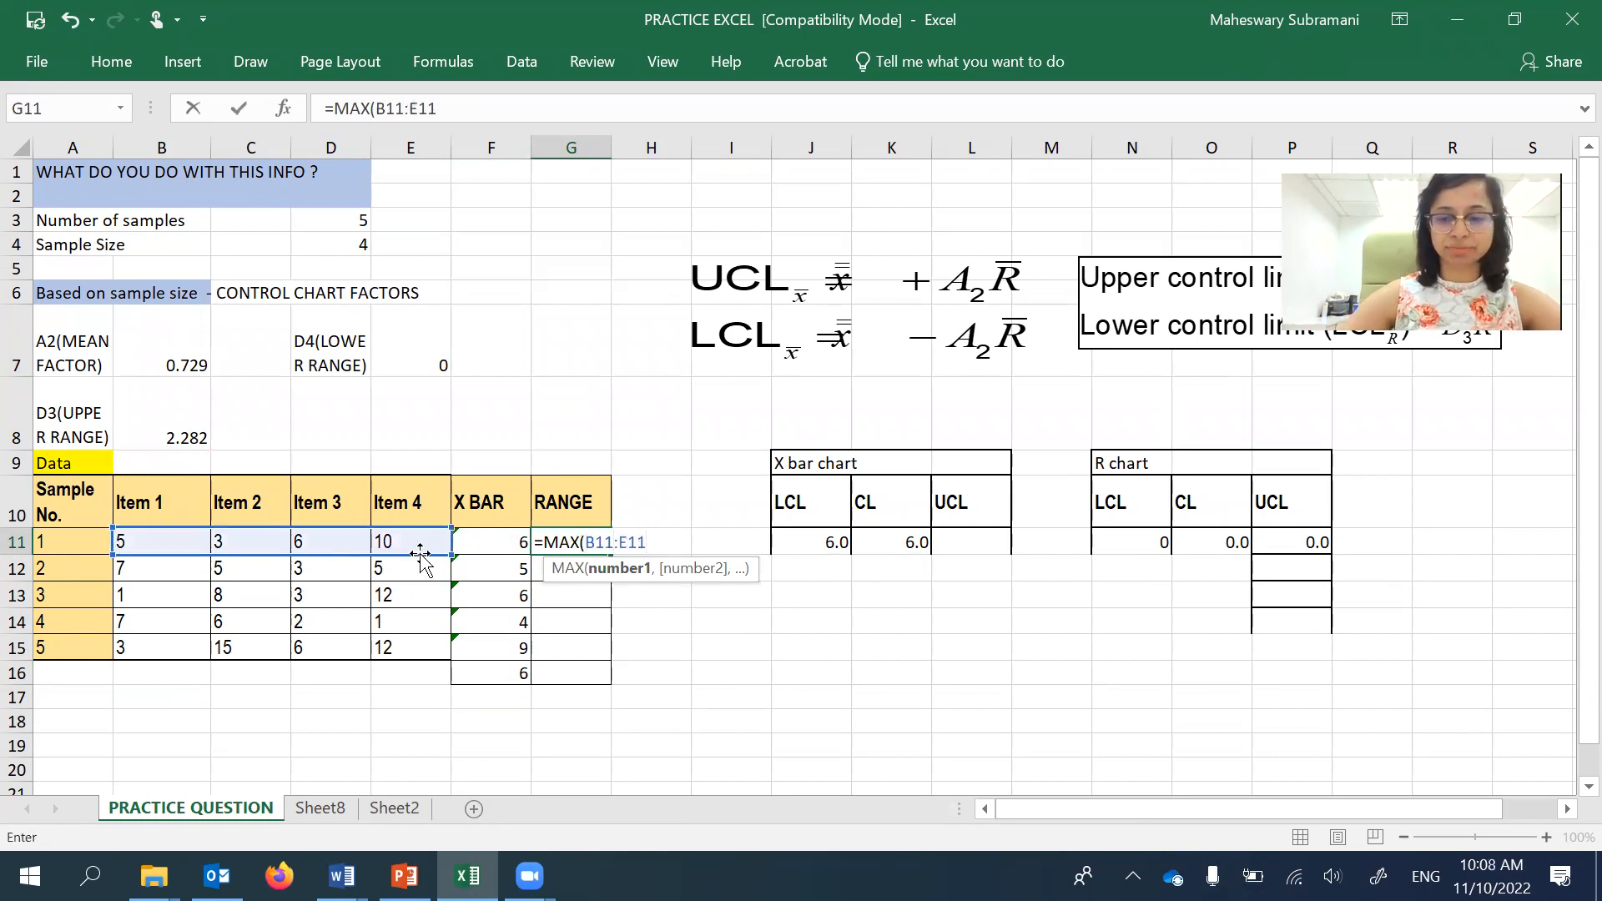
{"action": "type", "text": ")-MIN("}
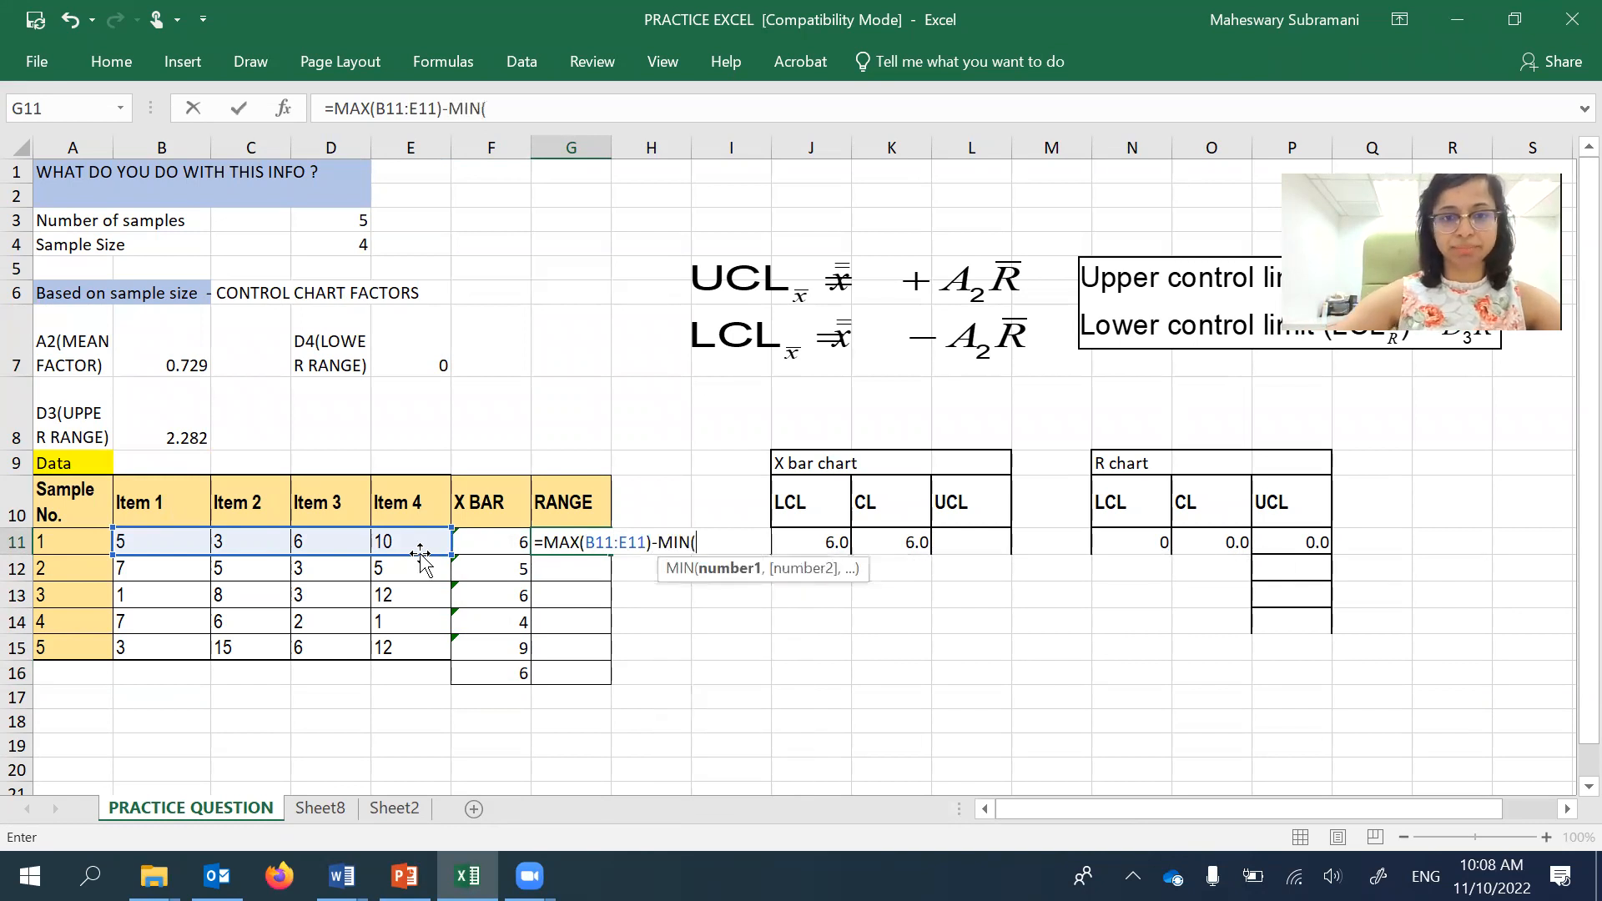
{"action": "left_click", "coordinate": [154, 538]}
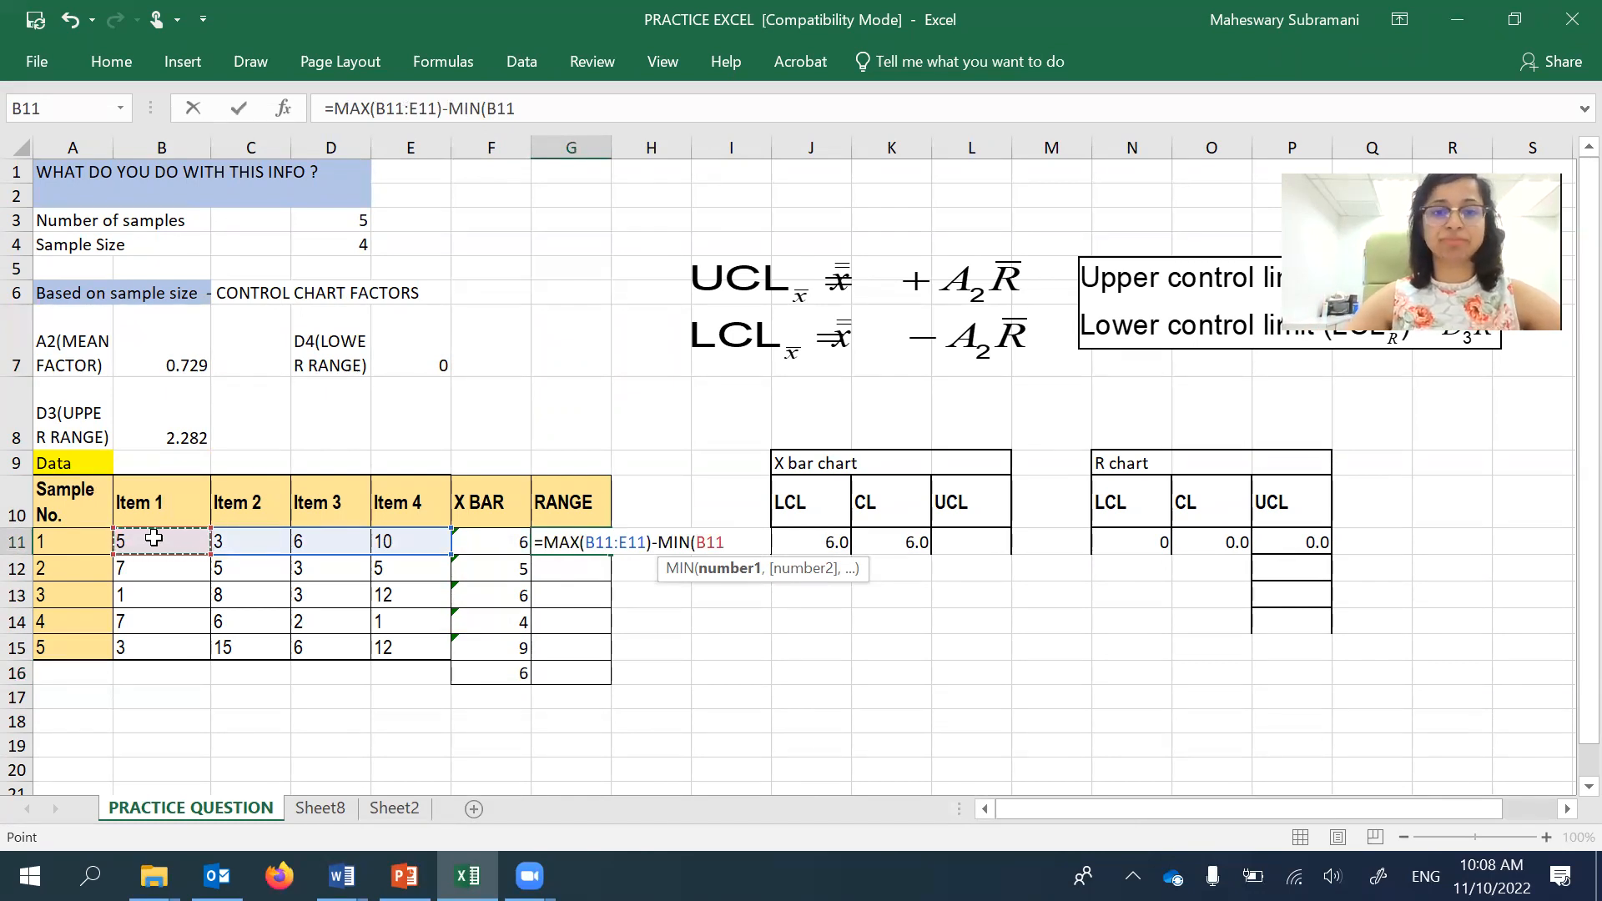
{"action": "key", "text": "BackSpace"}
{"action": "key", "text": "BackSpace"}
{"action": "key", "text": "BackSpace"}
{"action": "type", "text": "B11"}
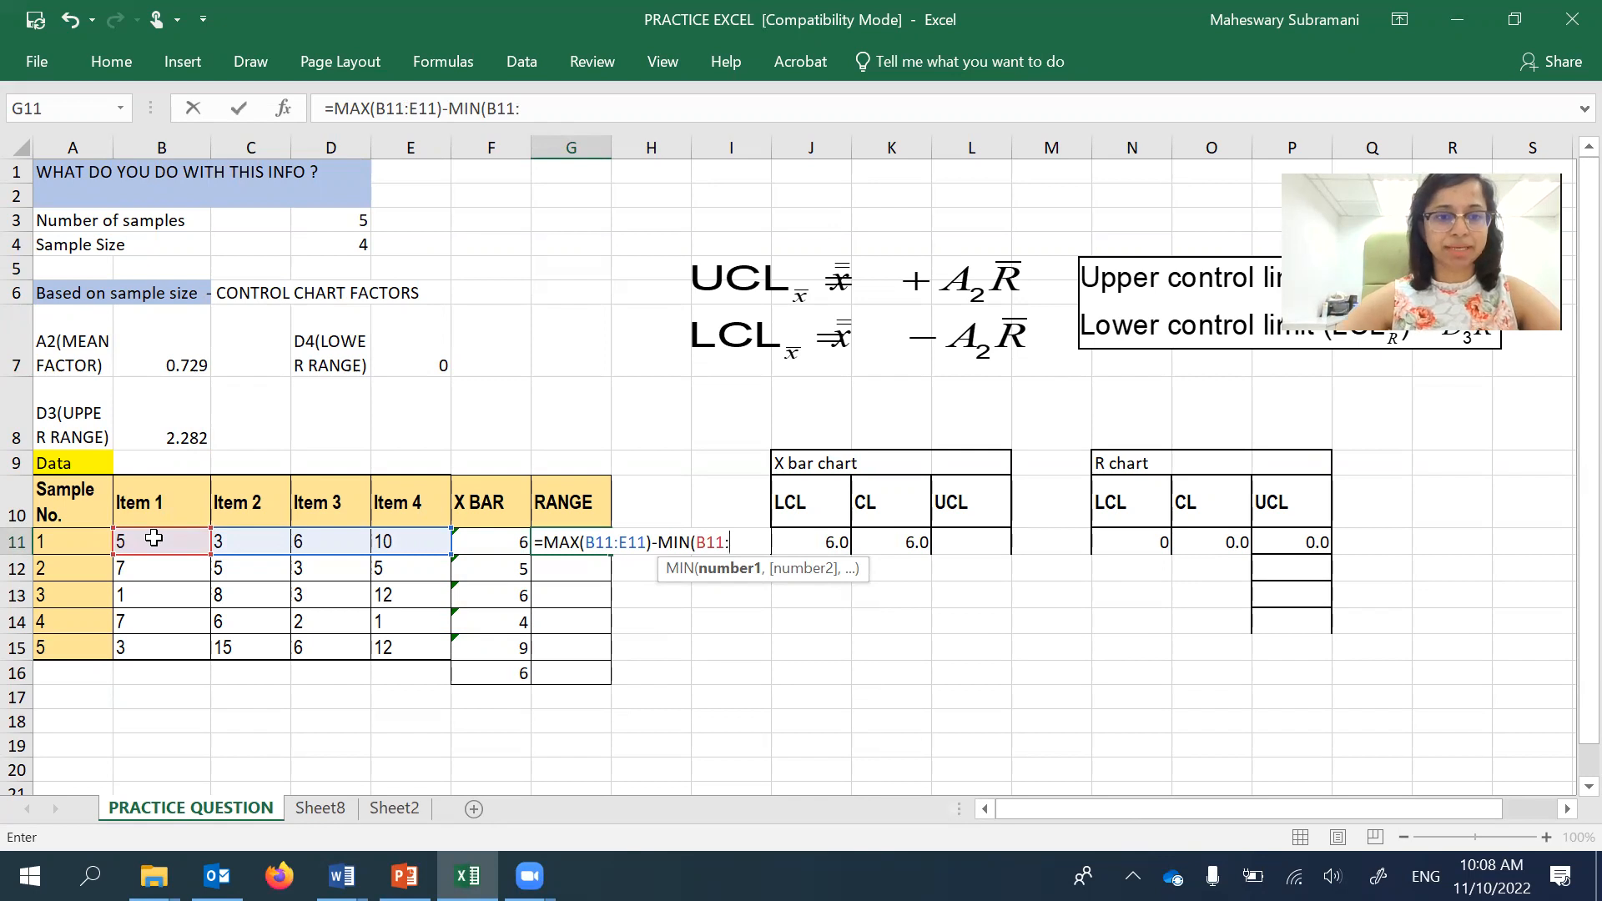
{"action": "type", "text": ":"}
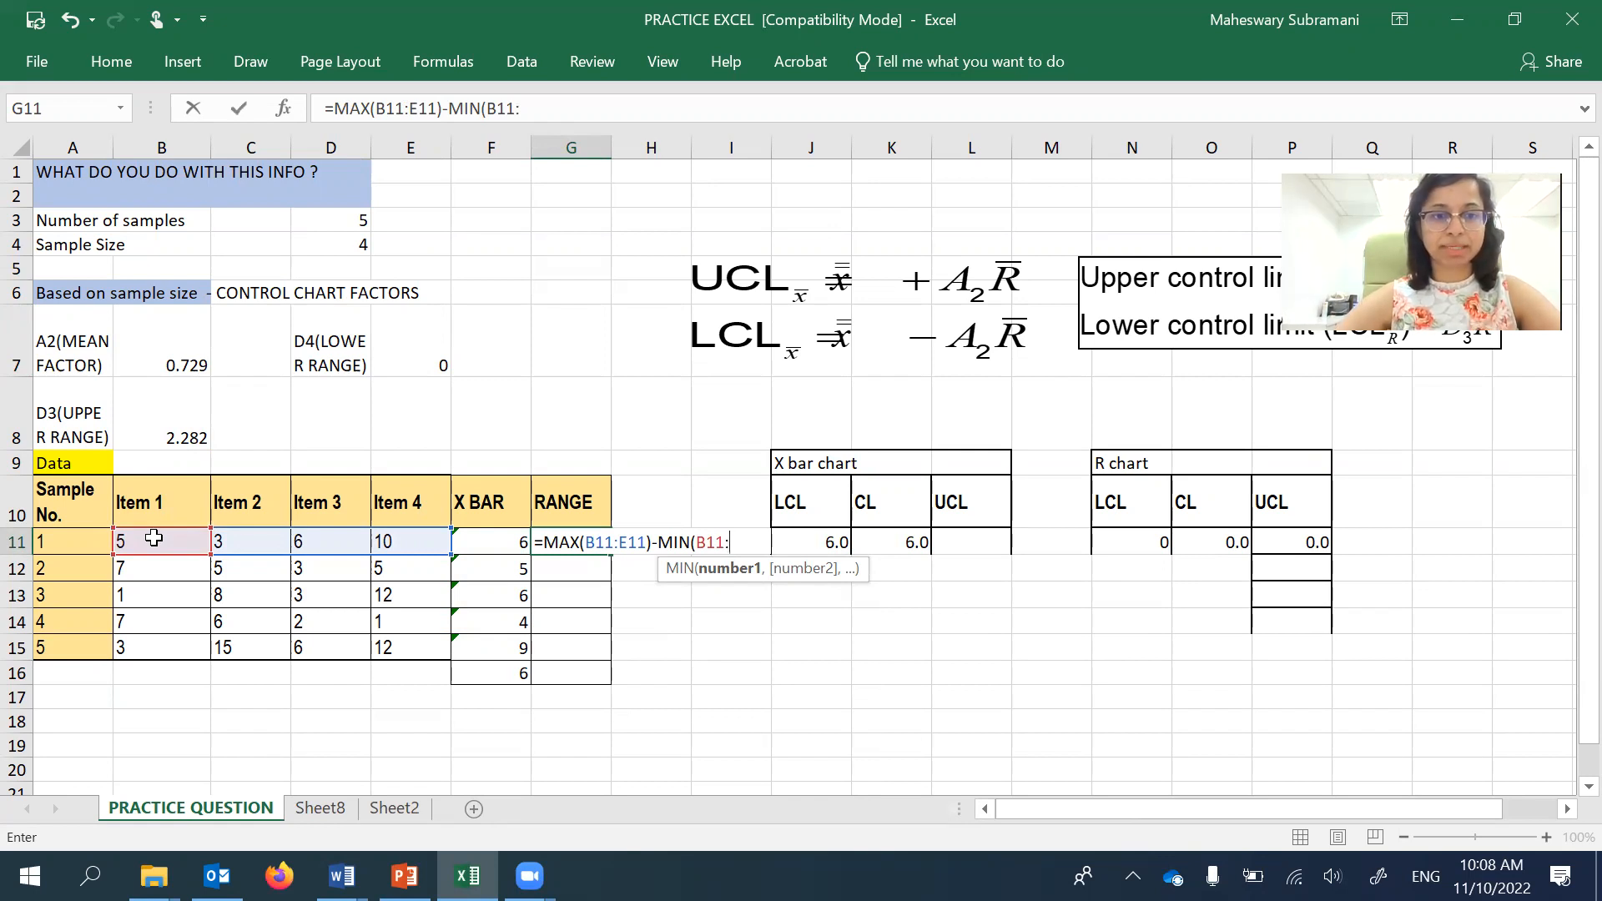
{"action": "left_click", "coordinate": [403, 540]}
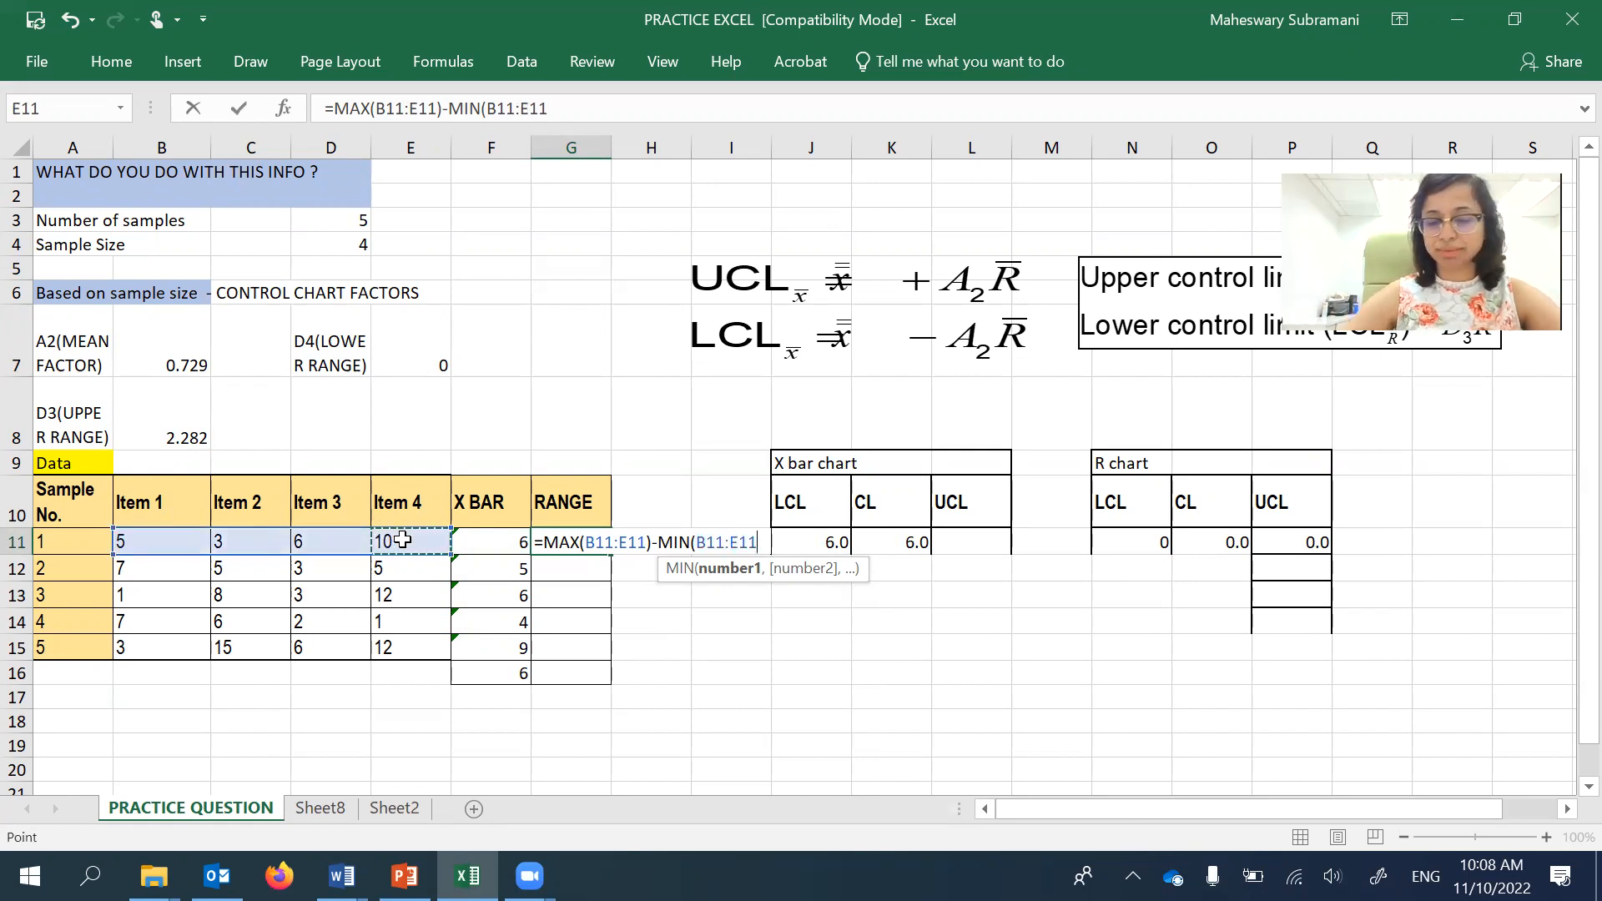
{"action": "type", "text": ")"}
{"action": "key", "text": "Return"}
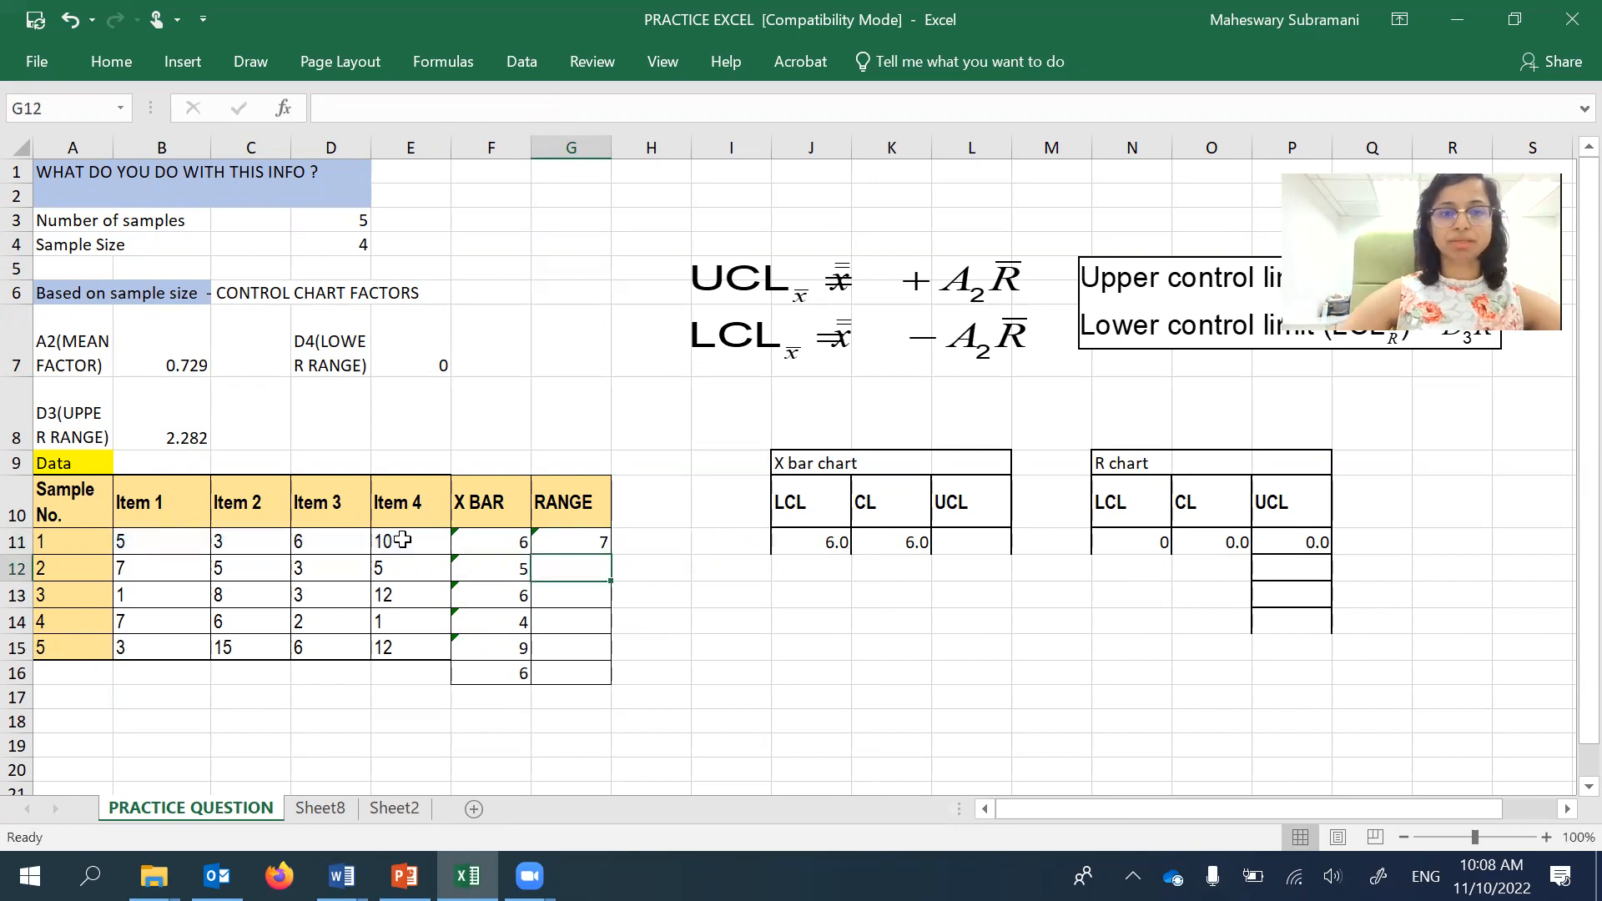
{"action": "left_click", "coordinate": [605, 548]}
{"action": "left_click_drag", "start_coordinate": [607, 554], "coordinate": [602, 653]}
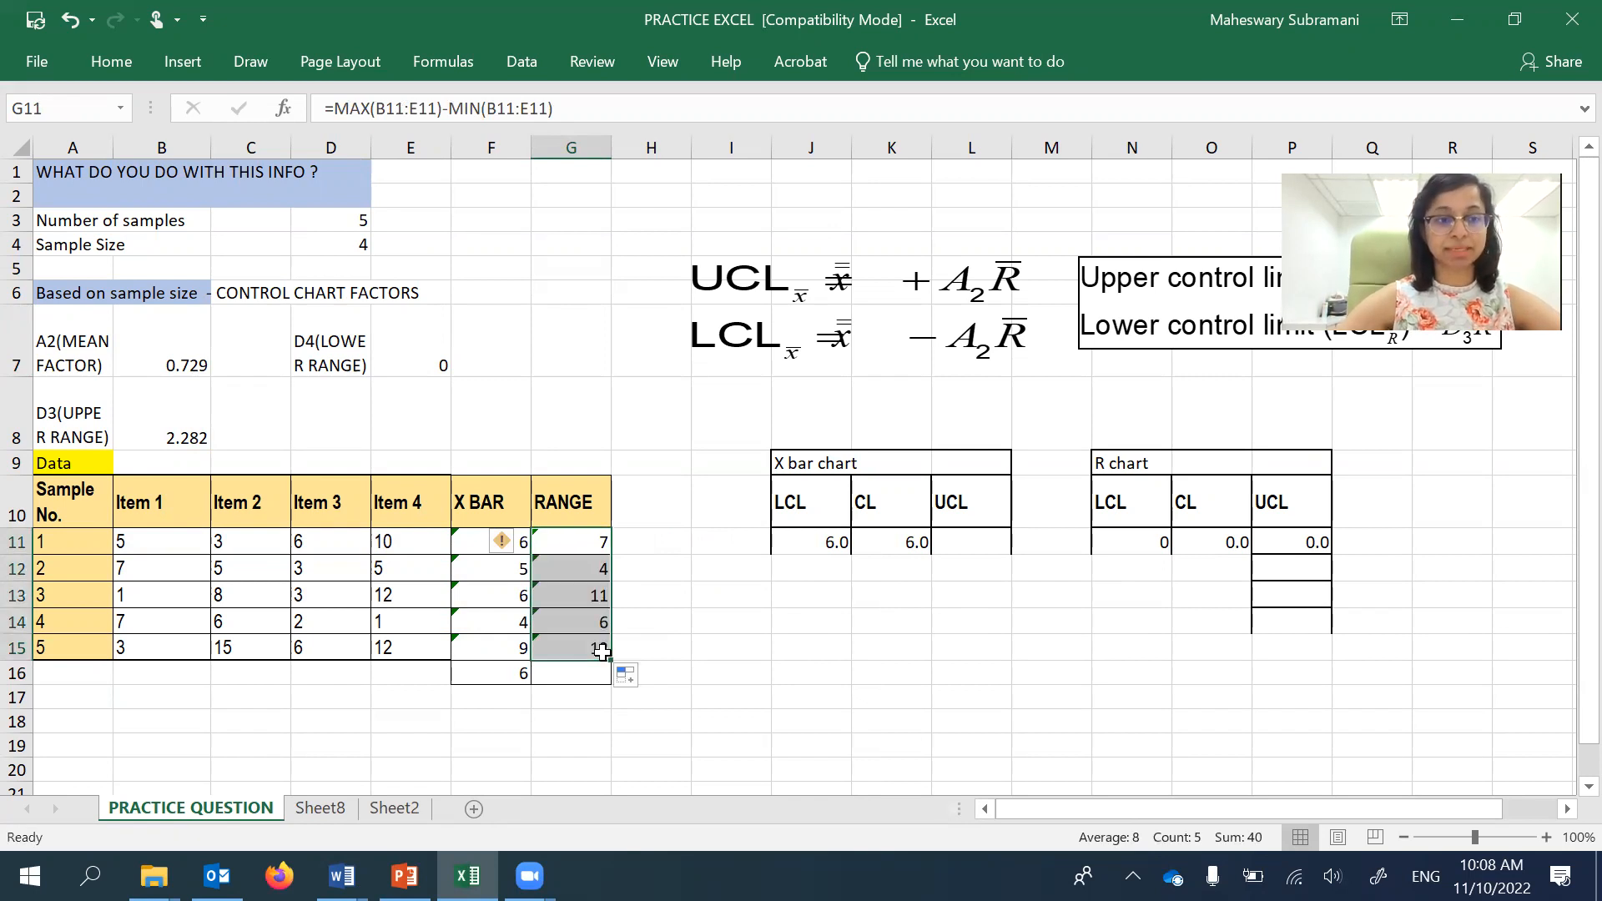
- Calculate the average of the five RANGE values in G16 with =AVERAGE(G11:G15)
{"action": "left_click", "coordinate": [604, 676]}
{"action": "type", "text": "="}
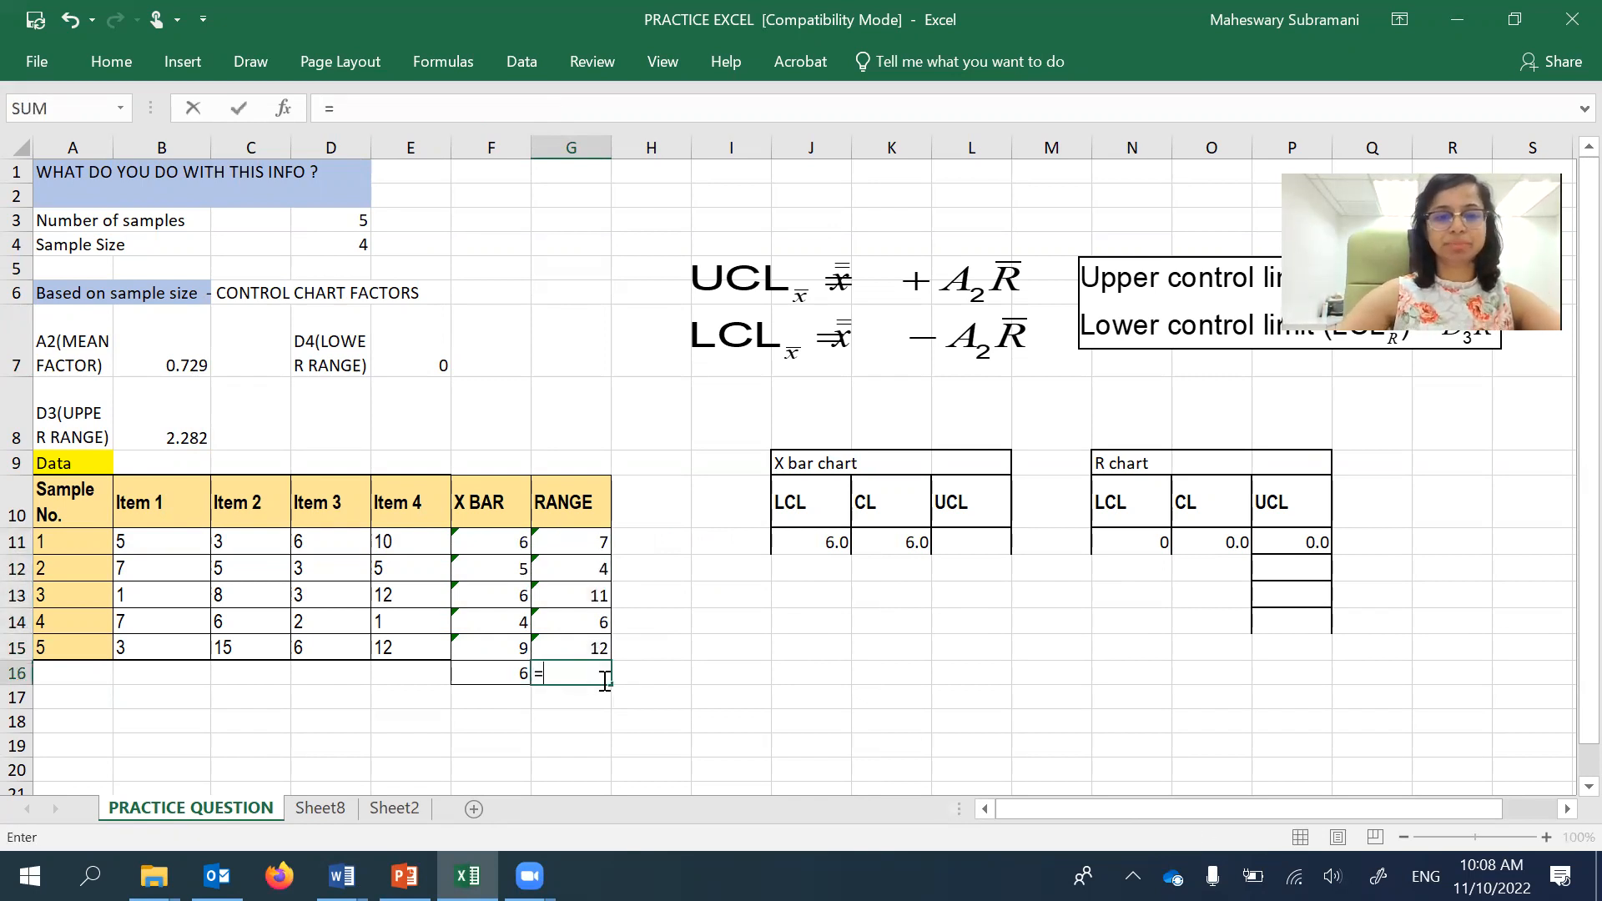
{"action": "type", "text": "AVERAGE("}
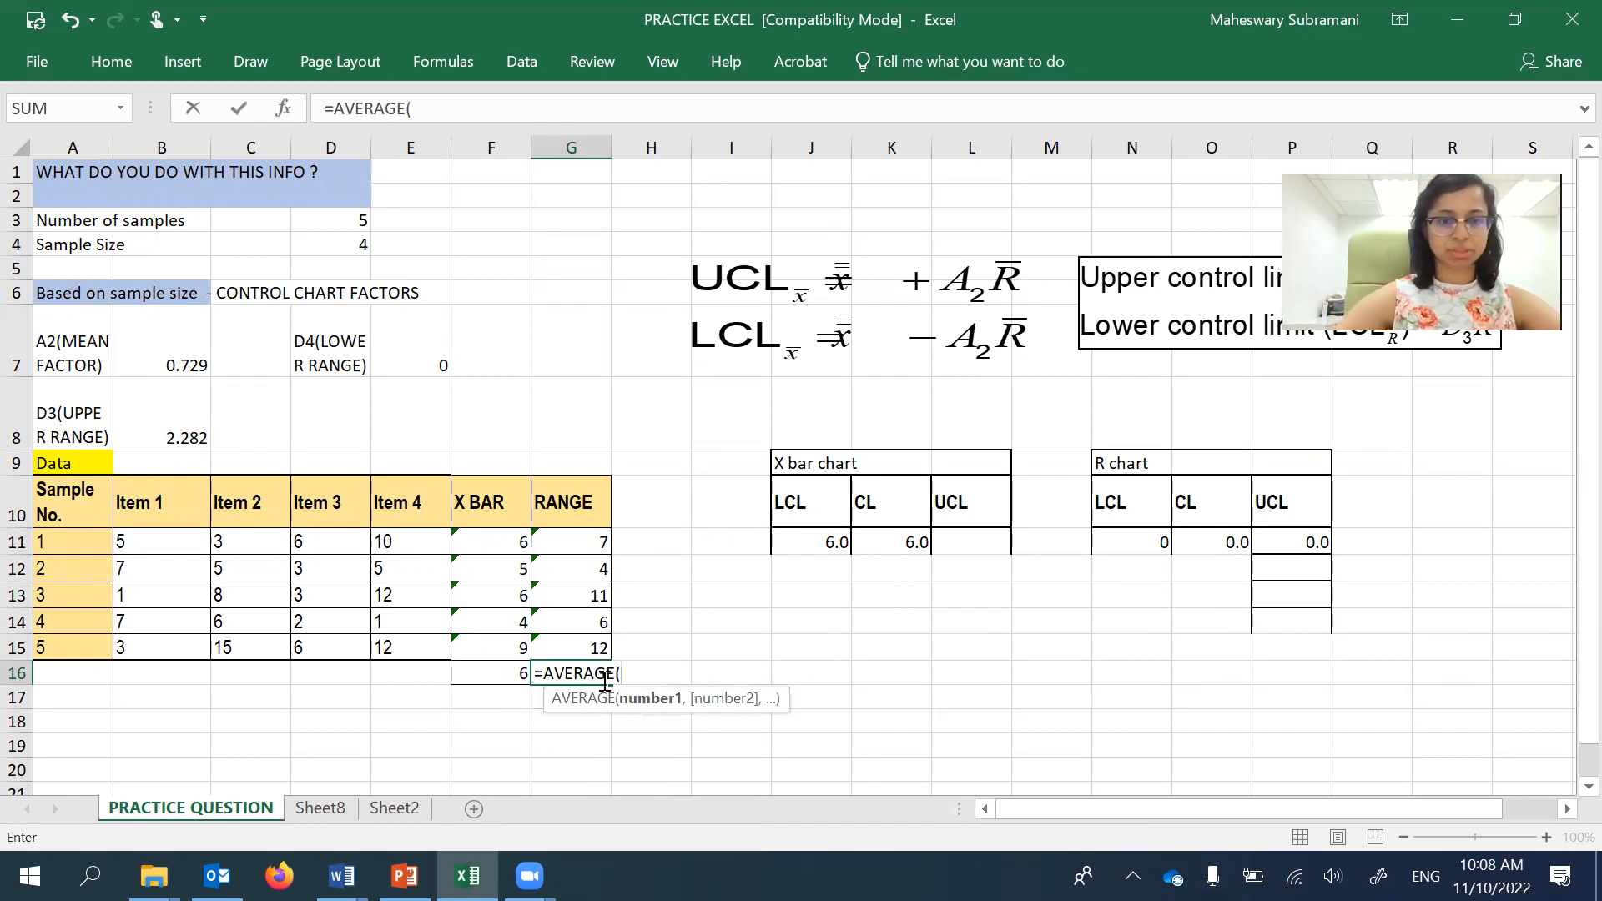
{"action": "left_click", "coordinate": [552, 541]}
{"action": "left_click_drag", "start_coordinate": [610, 562], "coordinate": [609, 659]}
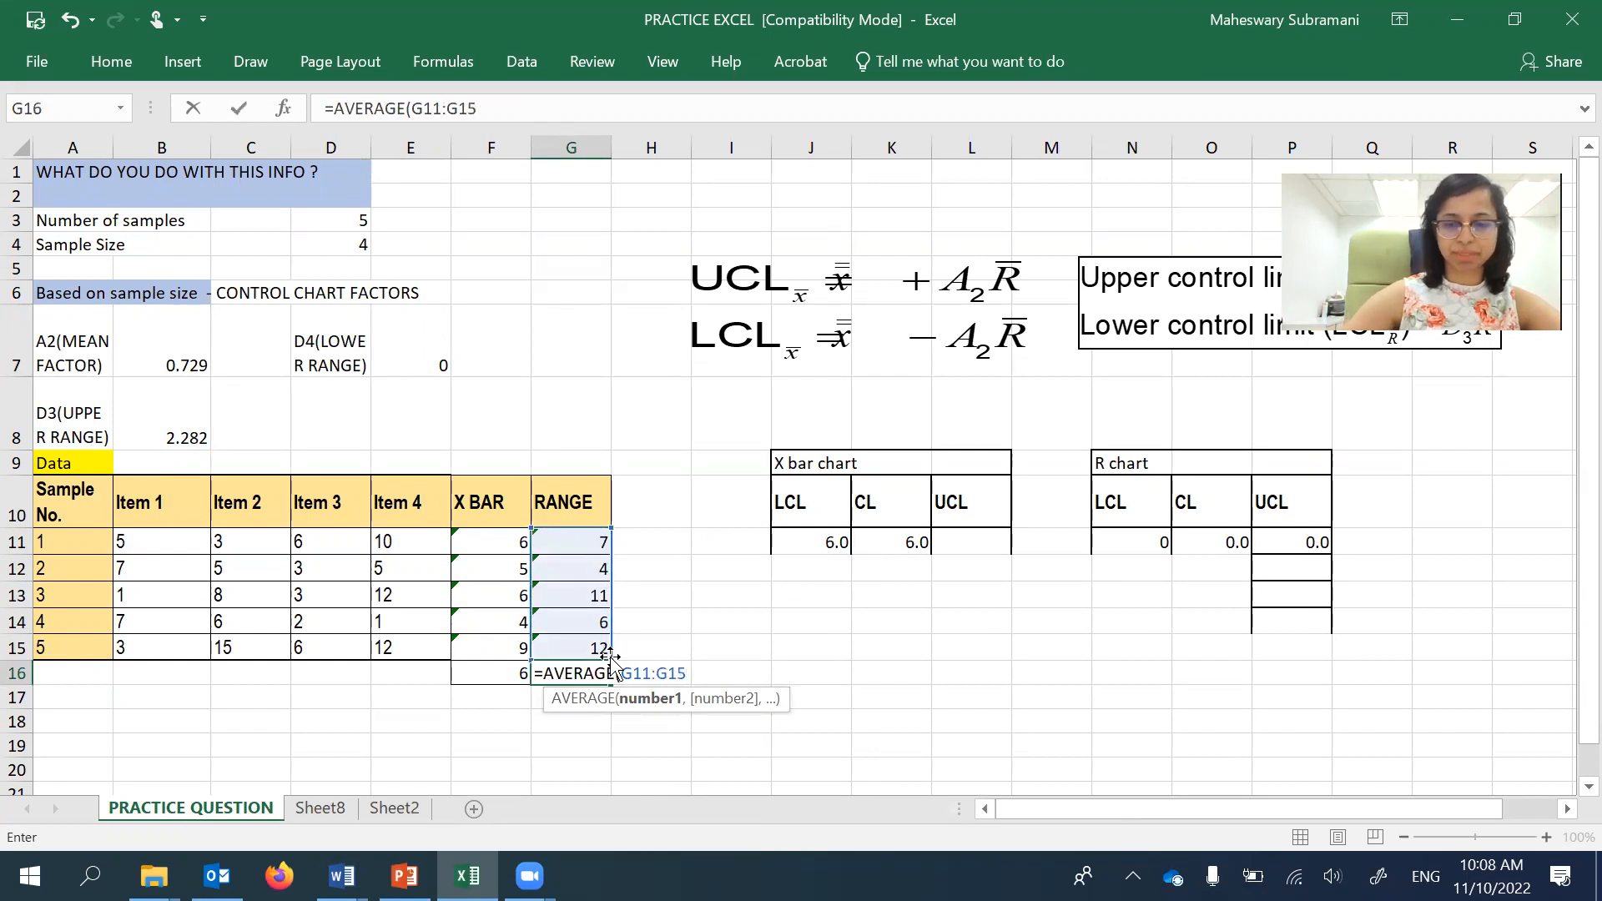
{"action": "type", "text": ")"}
{"action": "key", "text": "Return"}
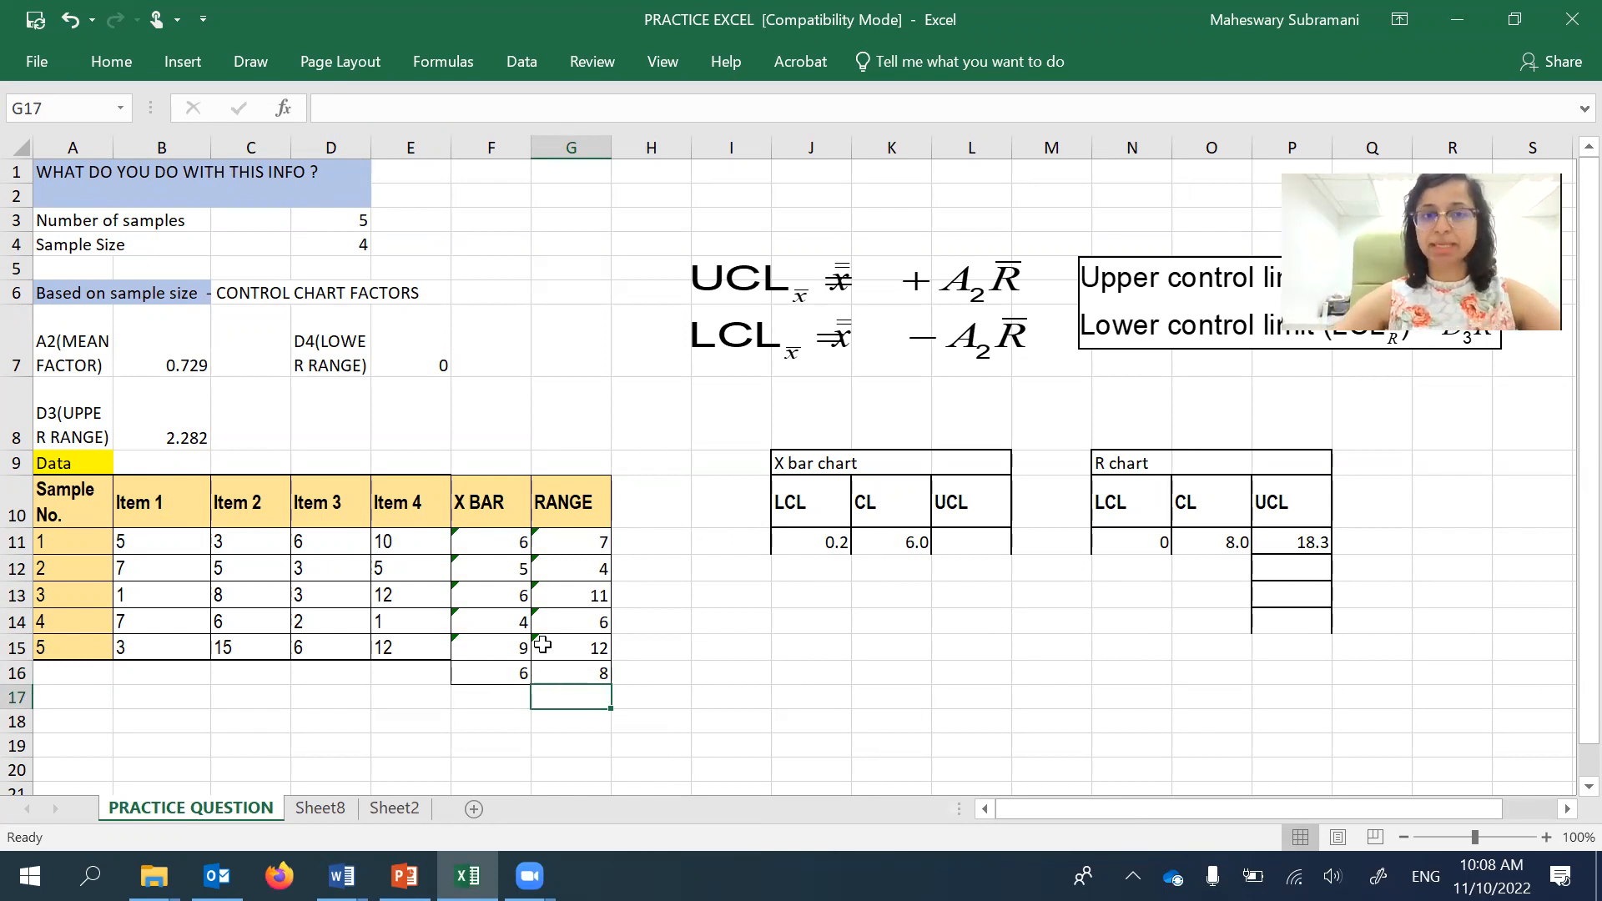
{"action": "left_click", "coordinate": [599, 672]}
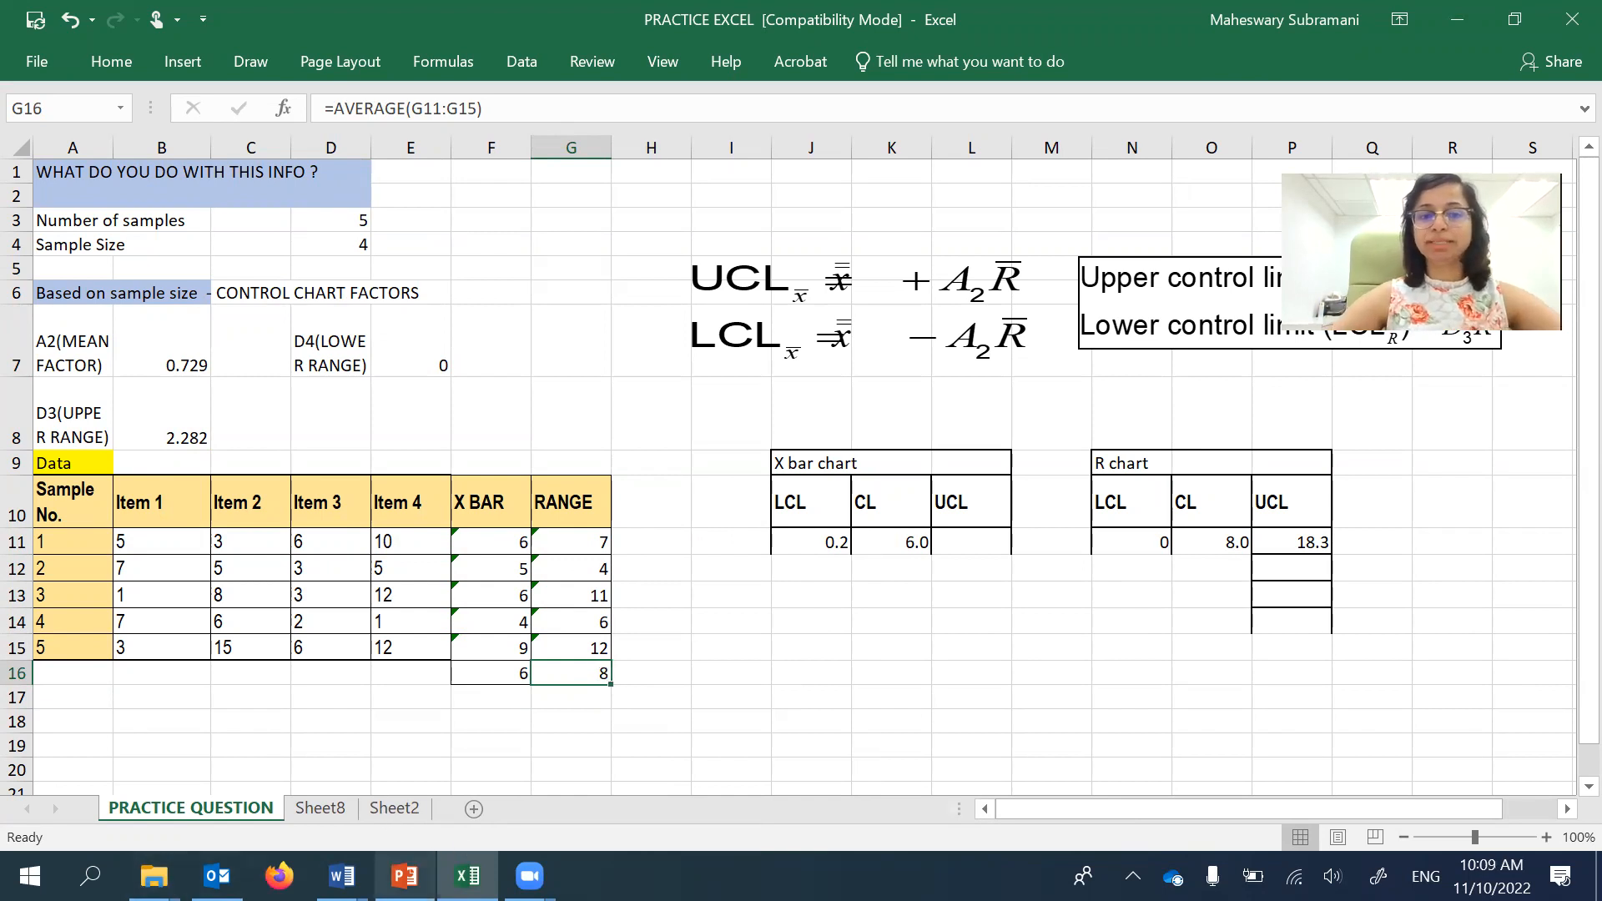
- Switch to PowerPoint to review the UCL and LCL equations on the Setting x-Chart Limits slide, and return to Excel to inspect J11's LCL formula
{"action": "left_click", "coordinate": [404, 876]}
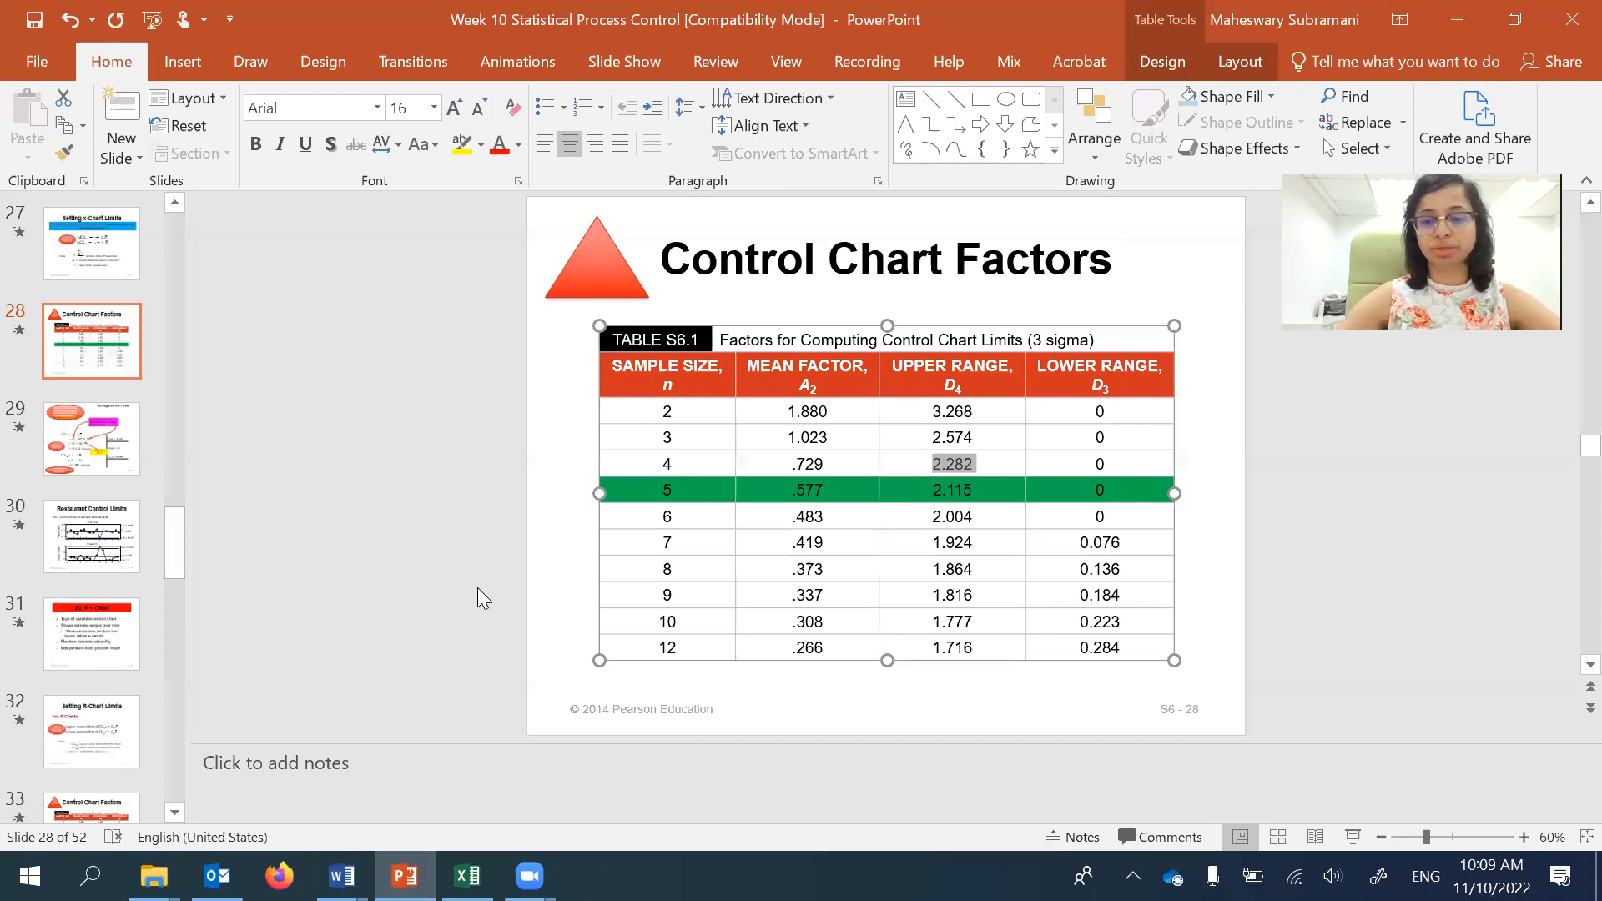
{"action": "scroll", "coordinate": [479, 589], "scroll_direction": "up", "scroll_amount": 1}
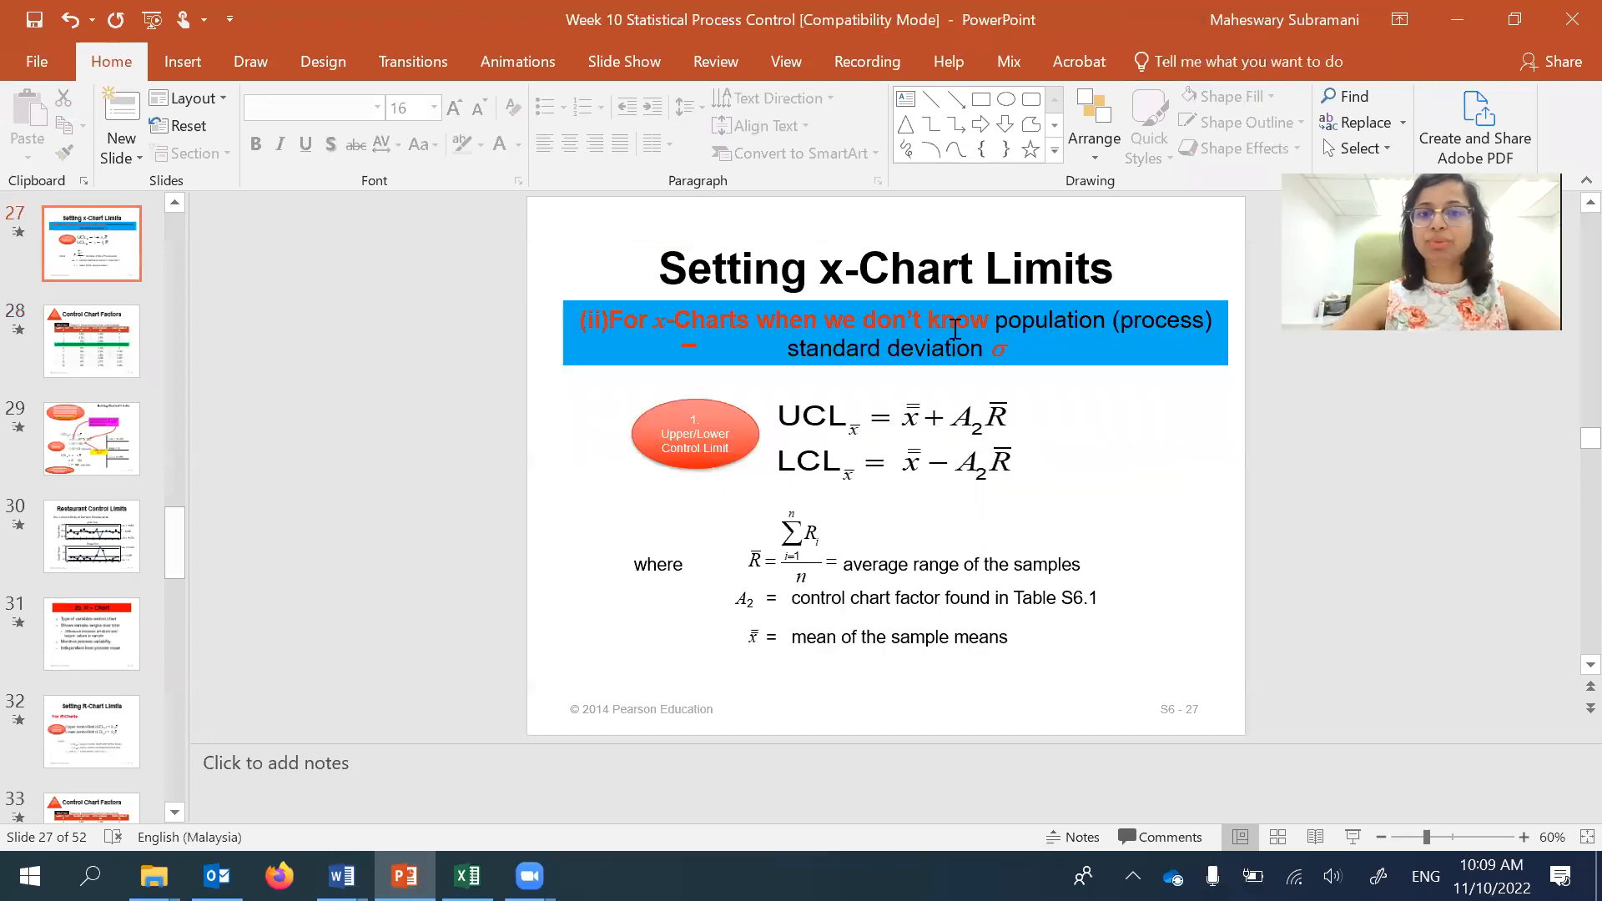
{"action": "left_click", "coordinate": [756, 319]}
{"action": "left_click_drag", "start_coordinate": [757, 319], "coordinate": [1038, 347]}
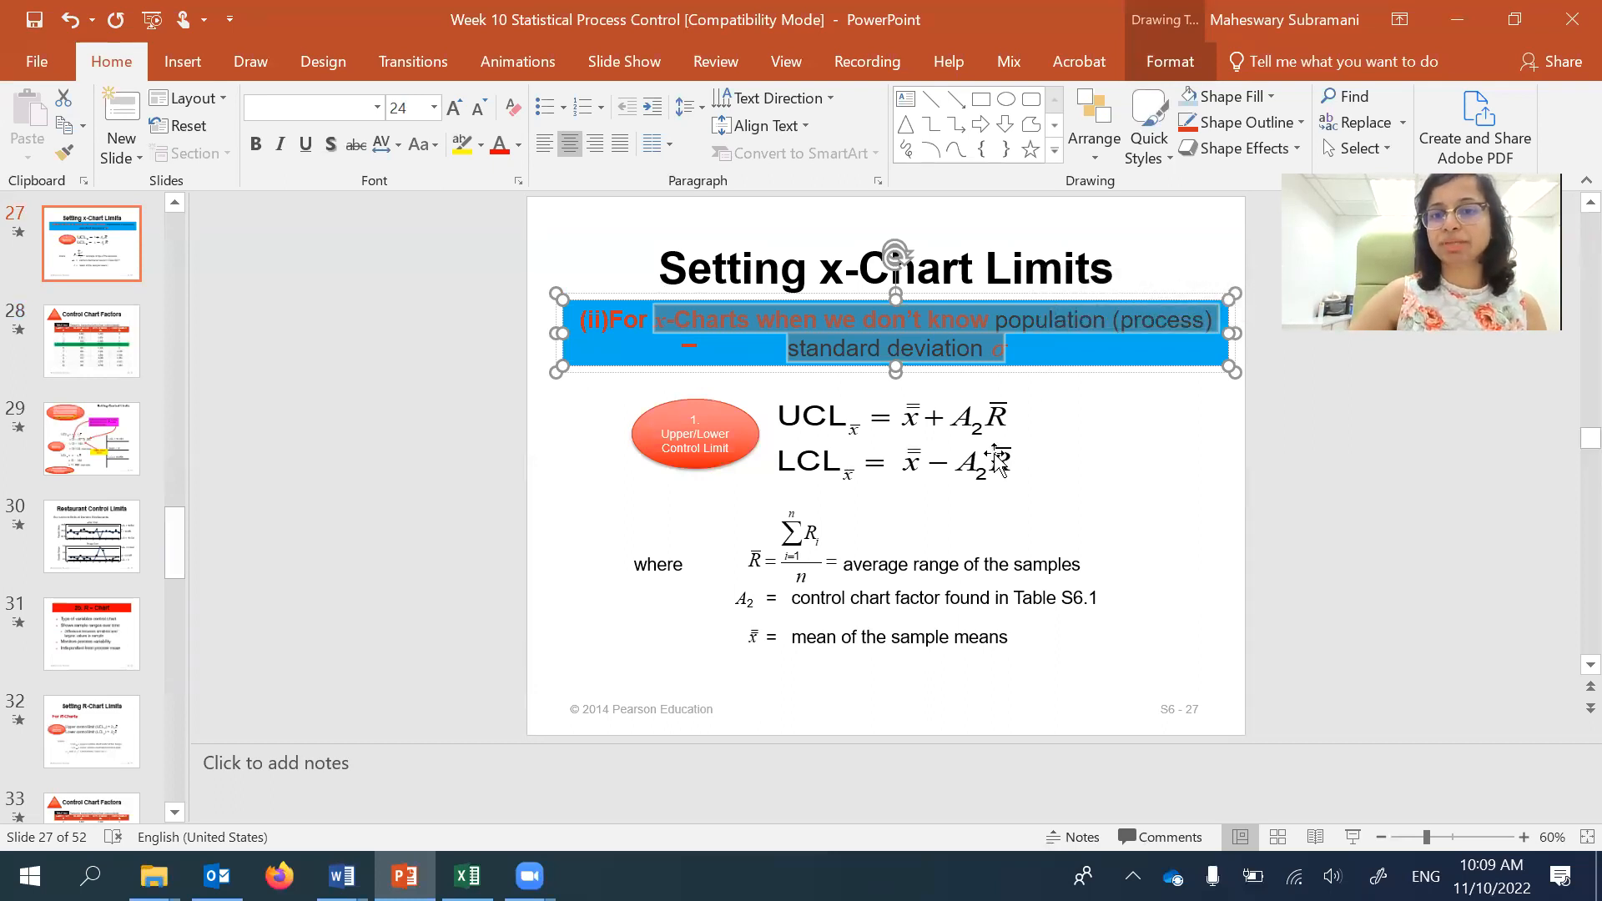
{"action": "left_click", "coordinate": [996, 462]}
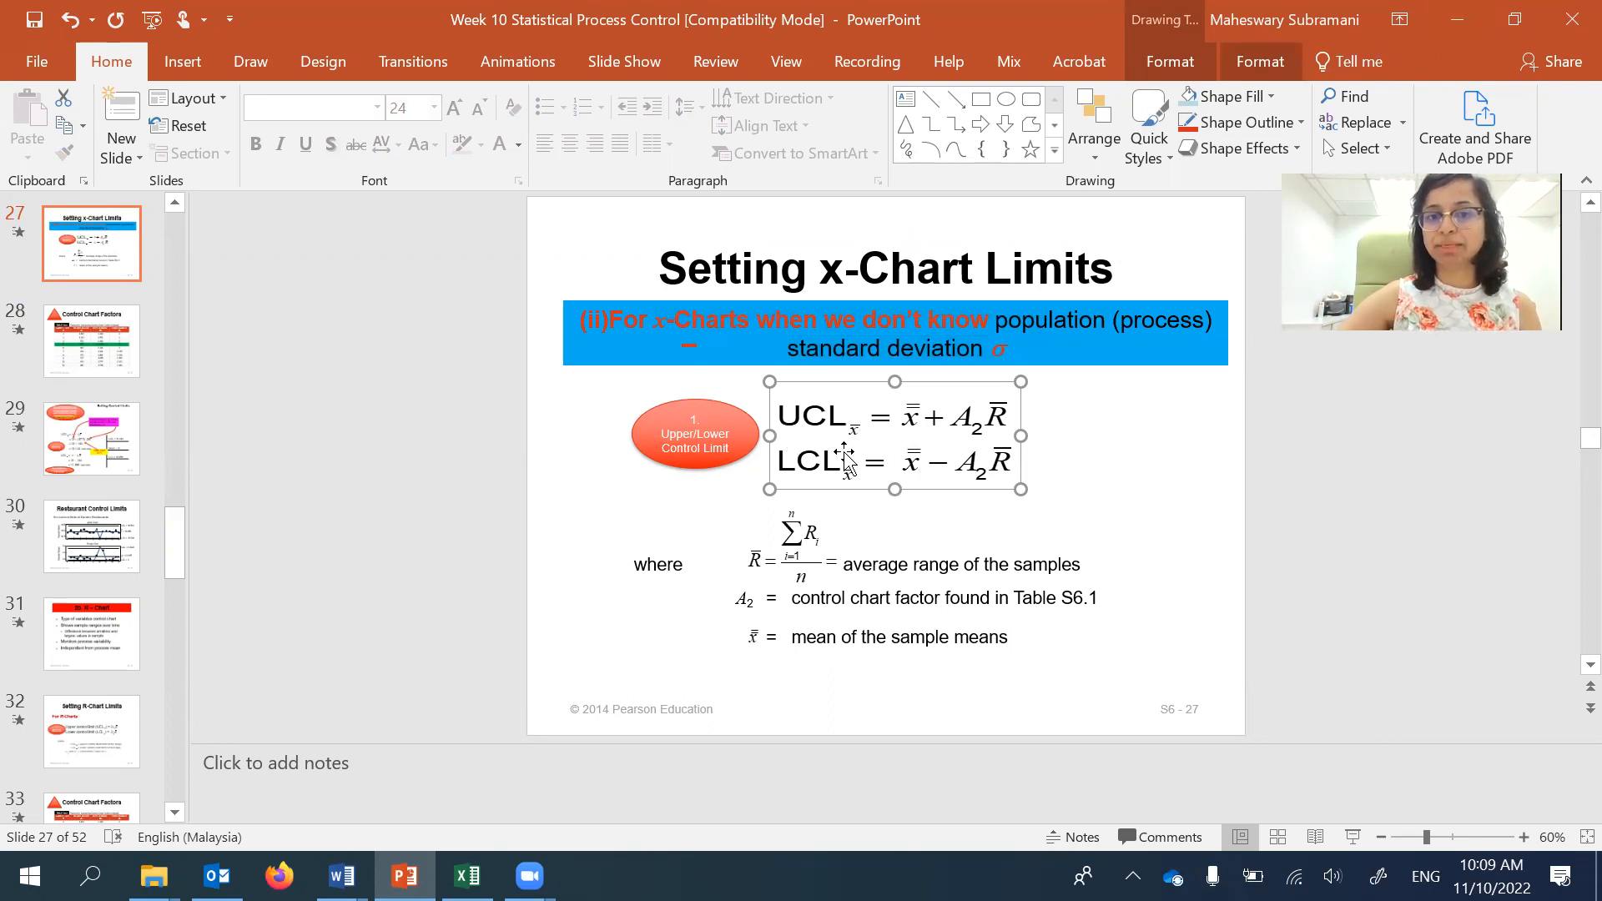
{"action": "key", "text": "alt+Tab"}
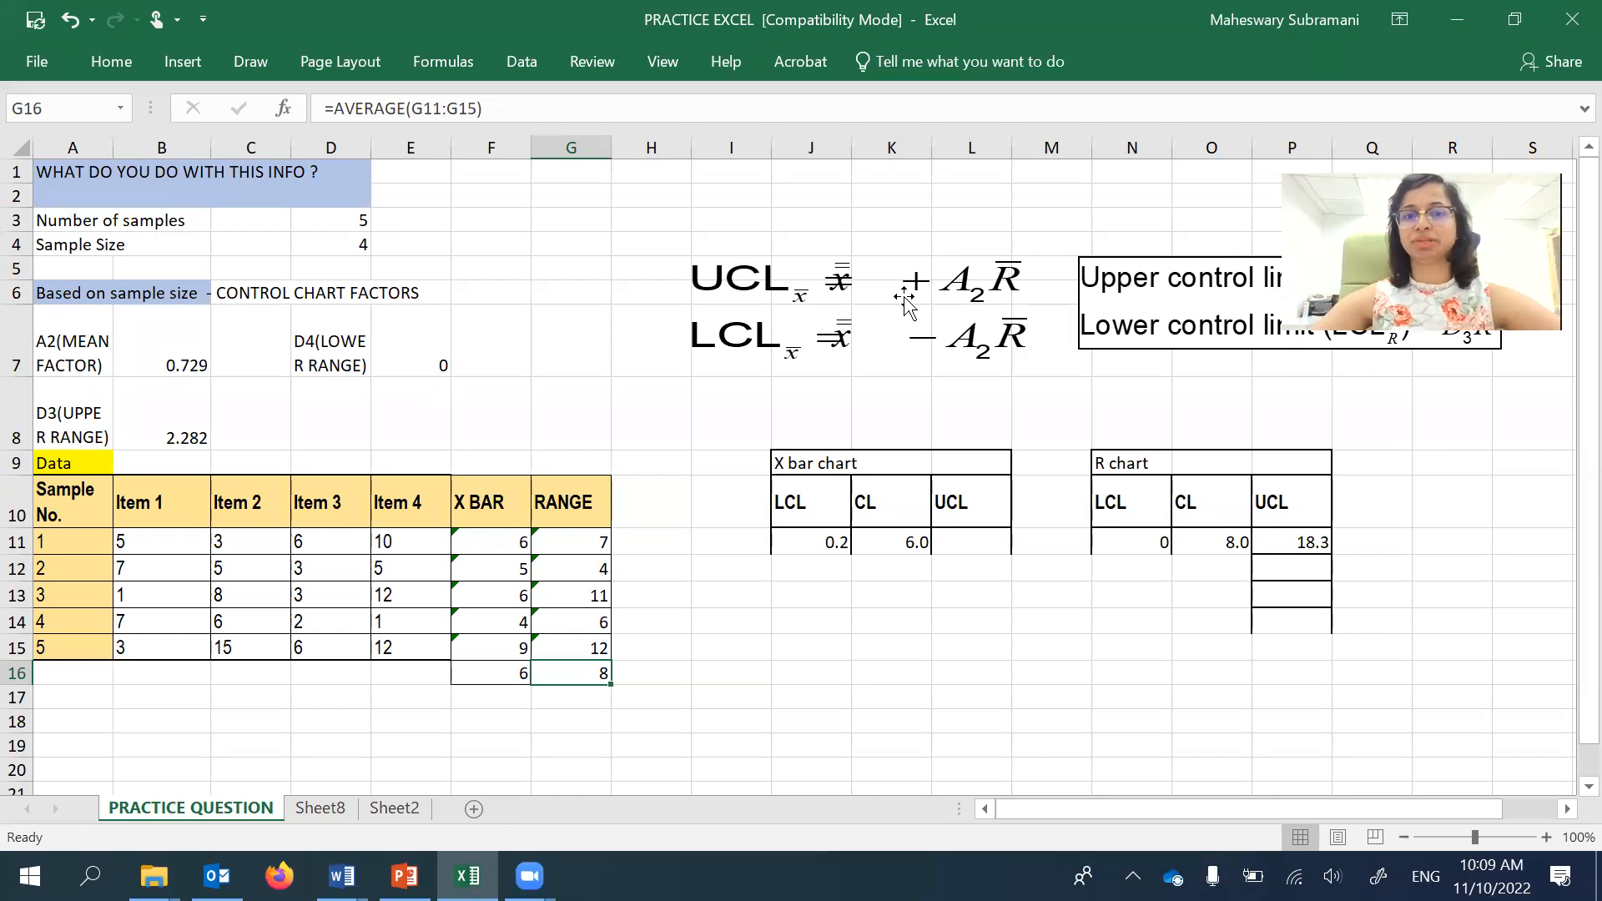
{"action": "left_click", "coordinate": [824, 544]}
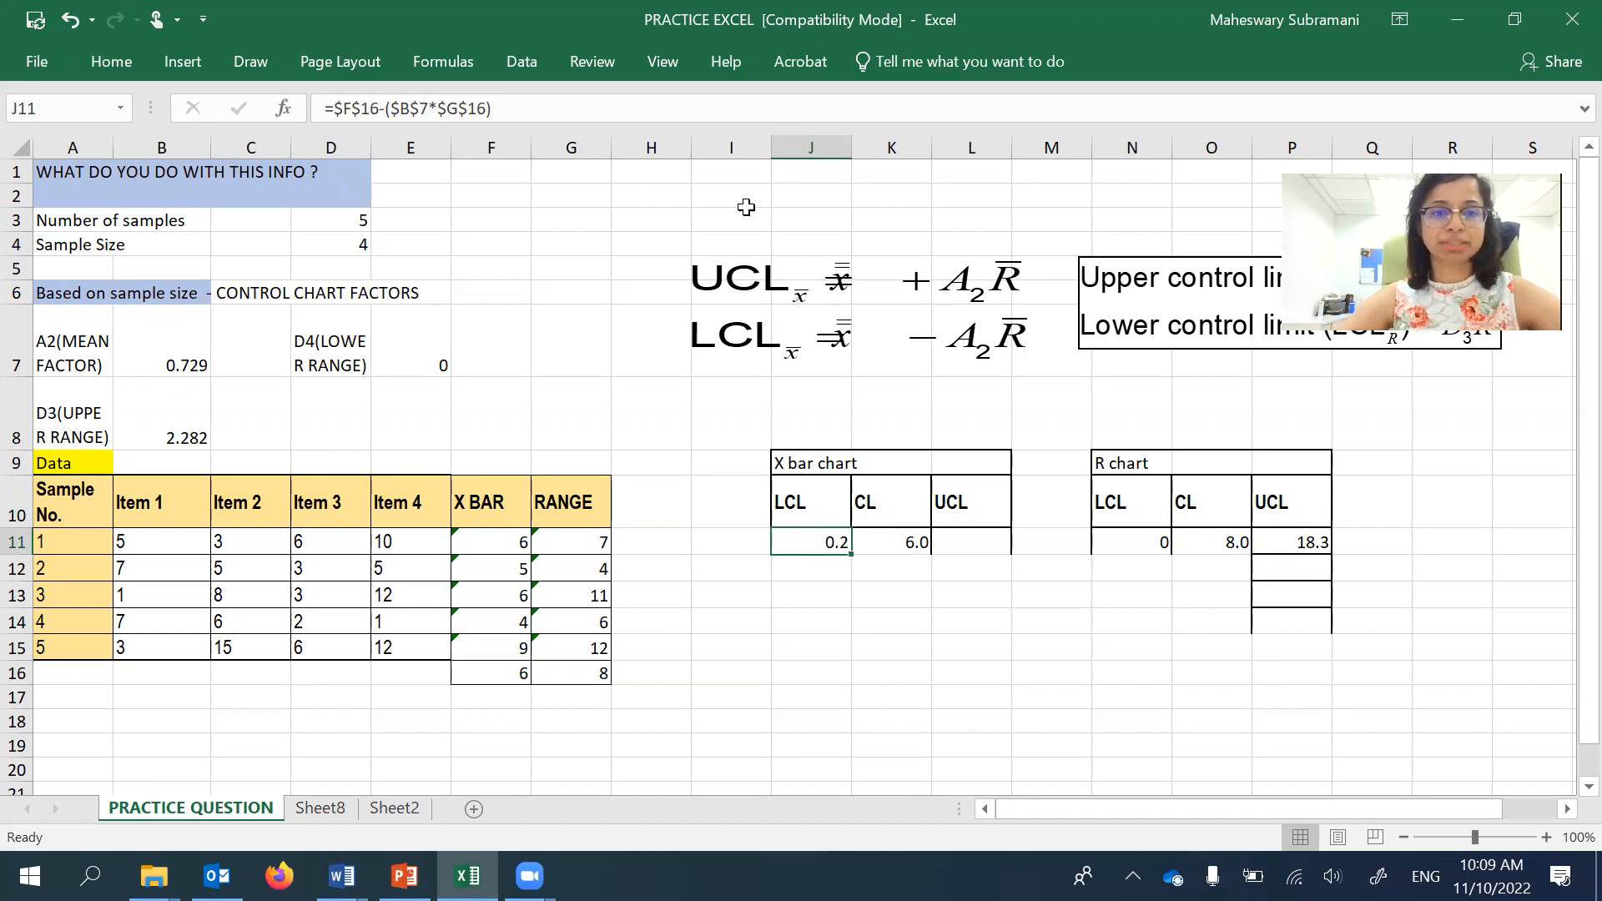
- Highlight the overall X BAR mean in F16 and the average RANGE in G16 with a yellow fill
{"action": "left_click", "coordinate": [504, 674]}
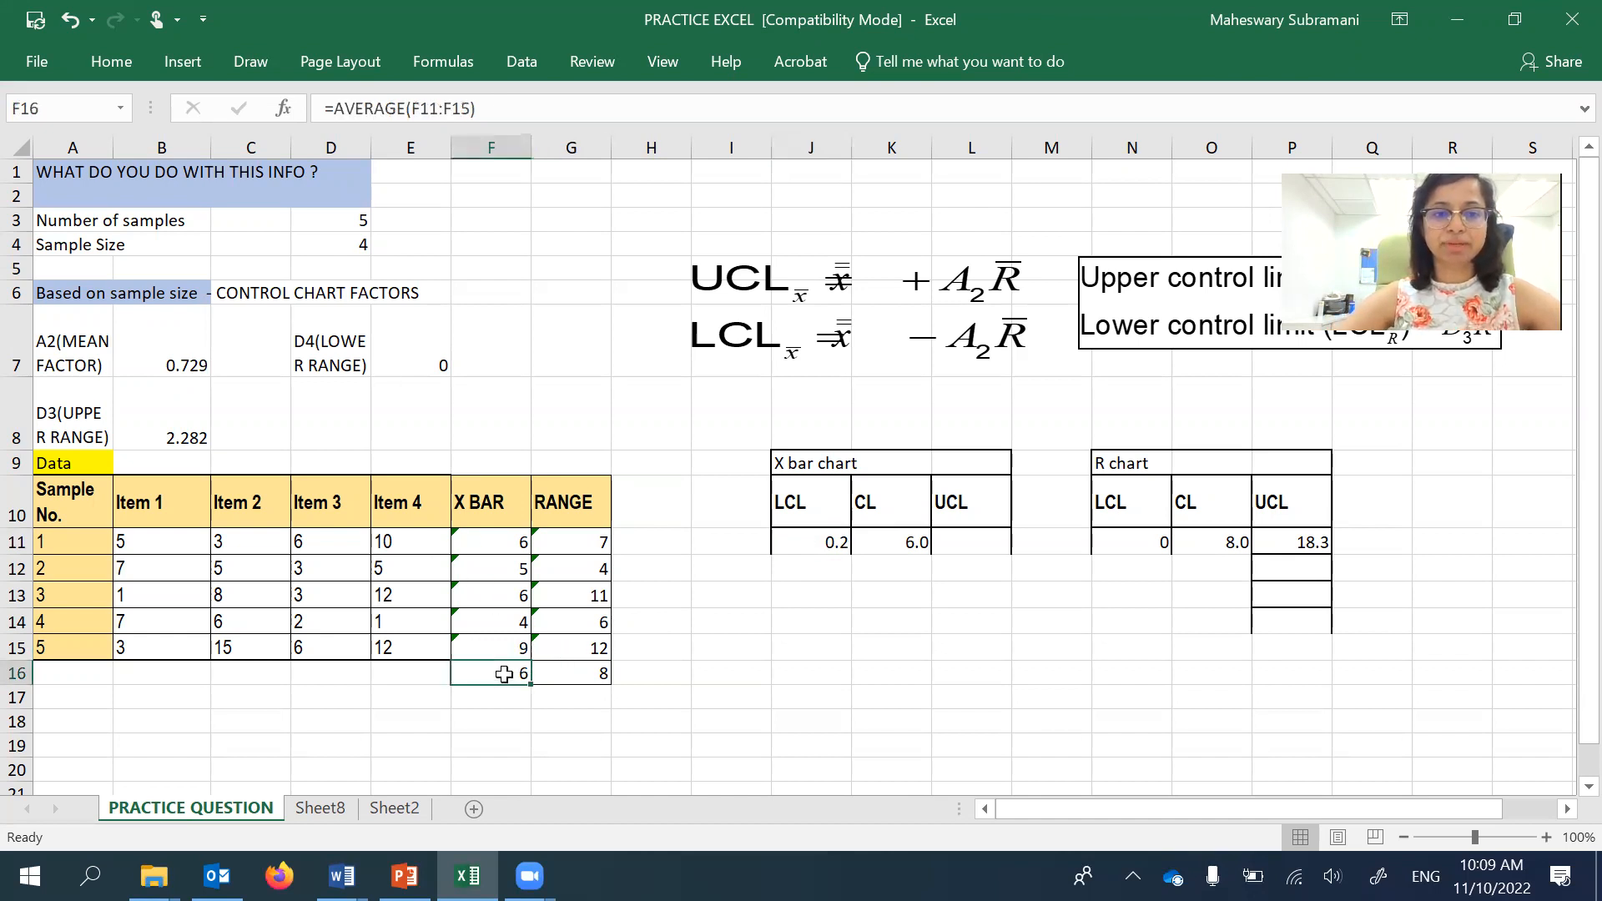
{"action": "left_click", "coordinate": [144, 71]}
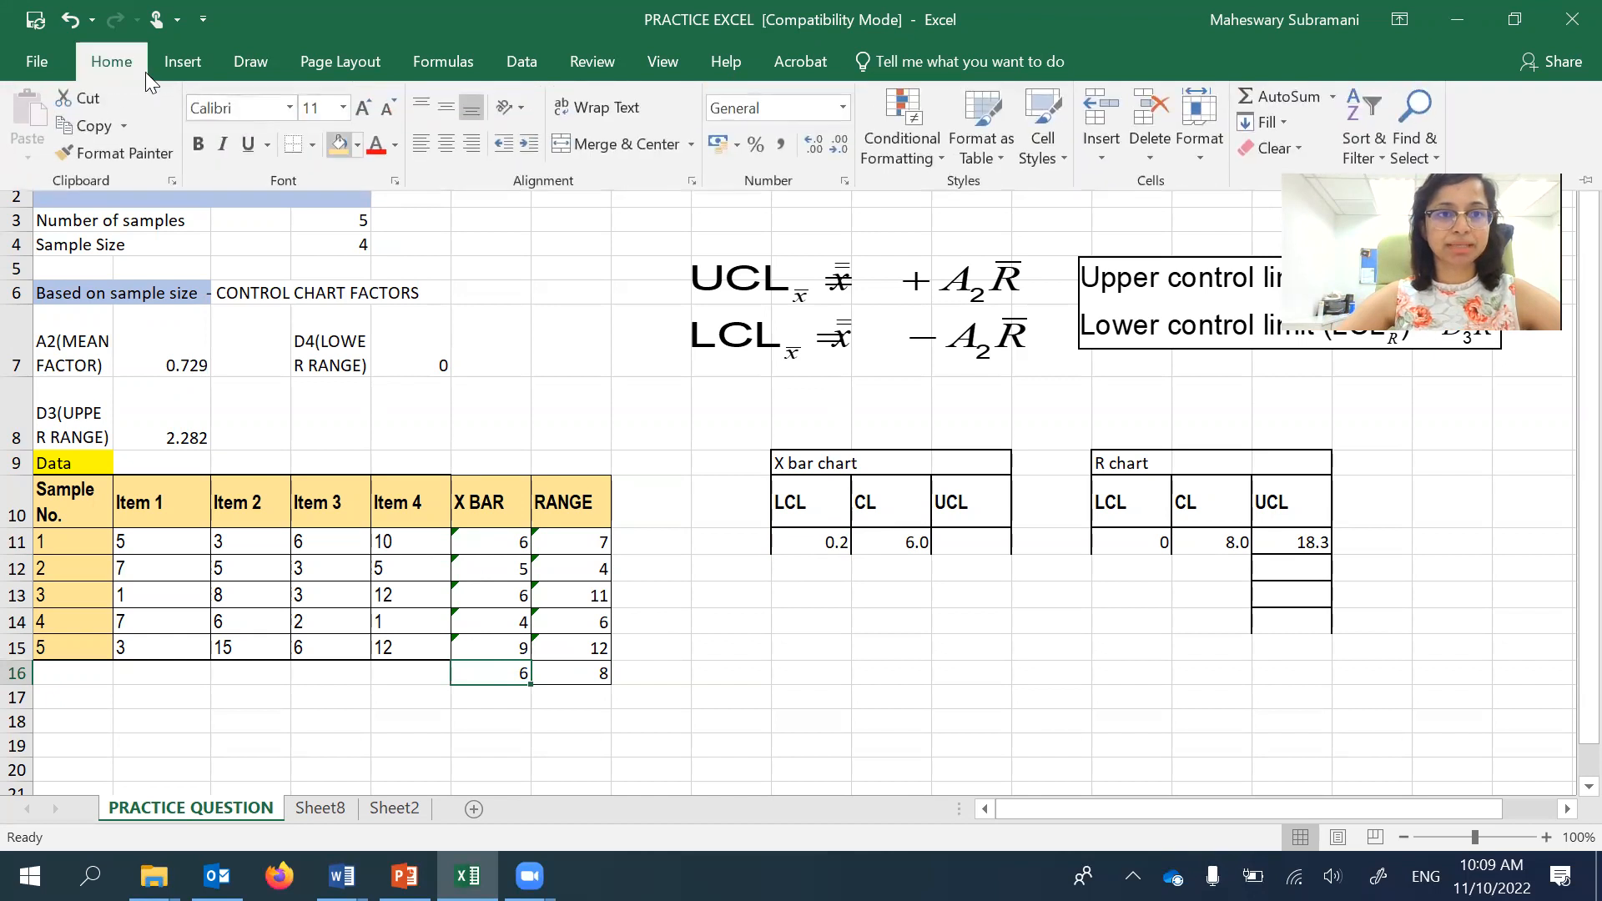
{"action": "left_click", "coordinate": [358, 145]}
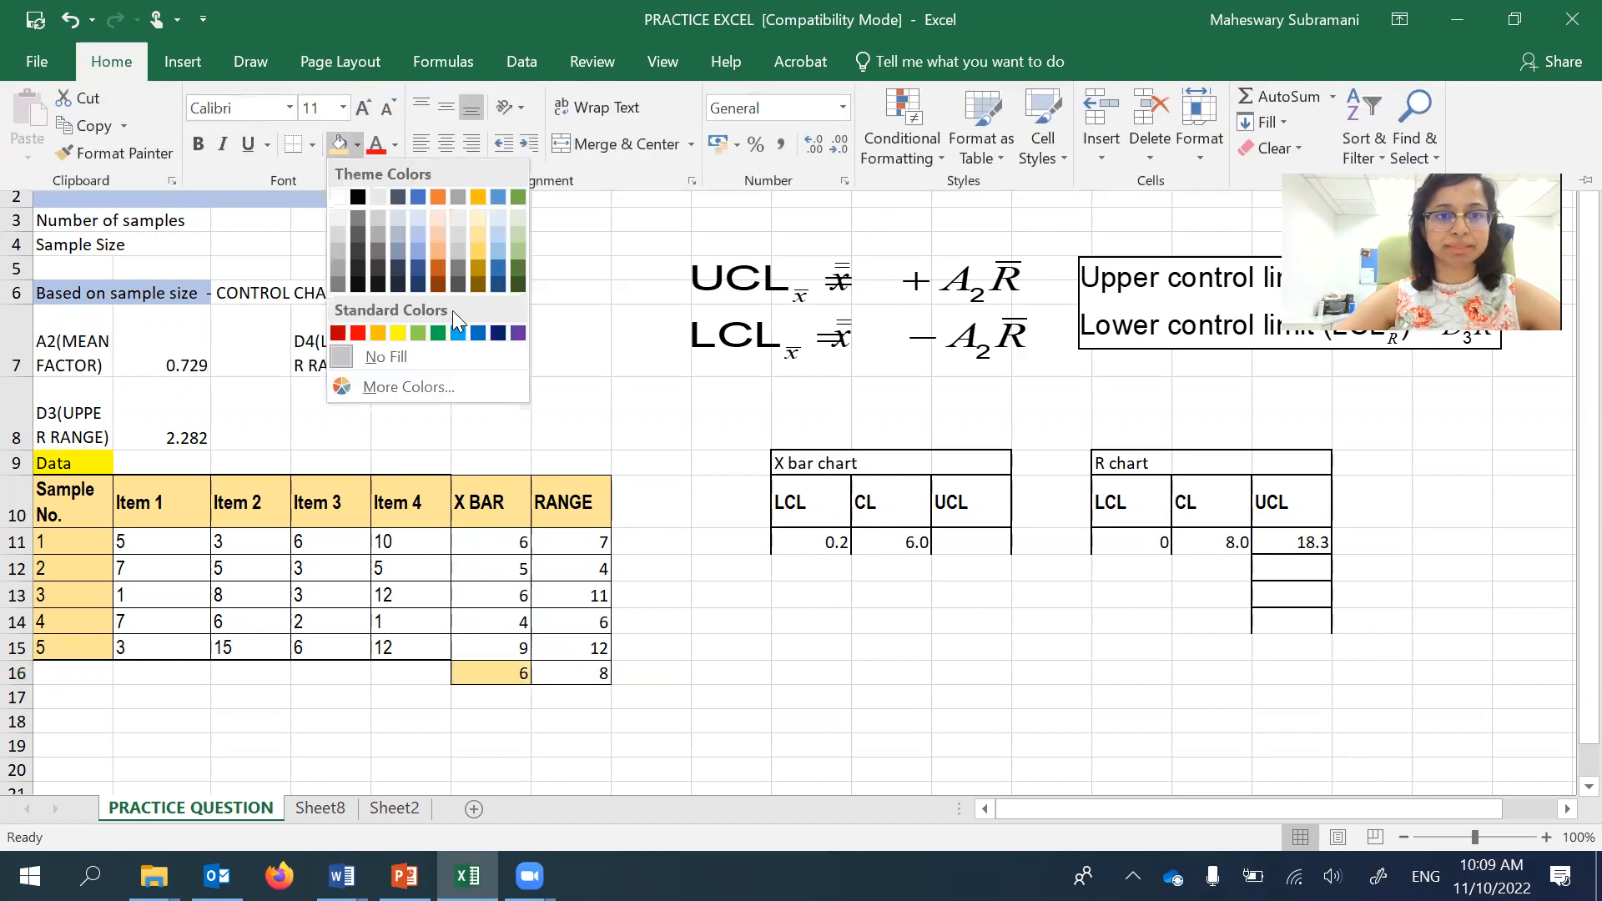
{"action": "left_click", "coordinate": [392, 335]}
{"action": "left_click", "coordinate": [590, 677]}
{"action": "left_click", "coordinate": [117, 63]}
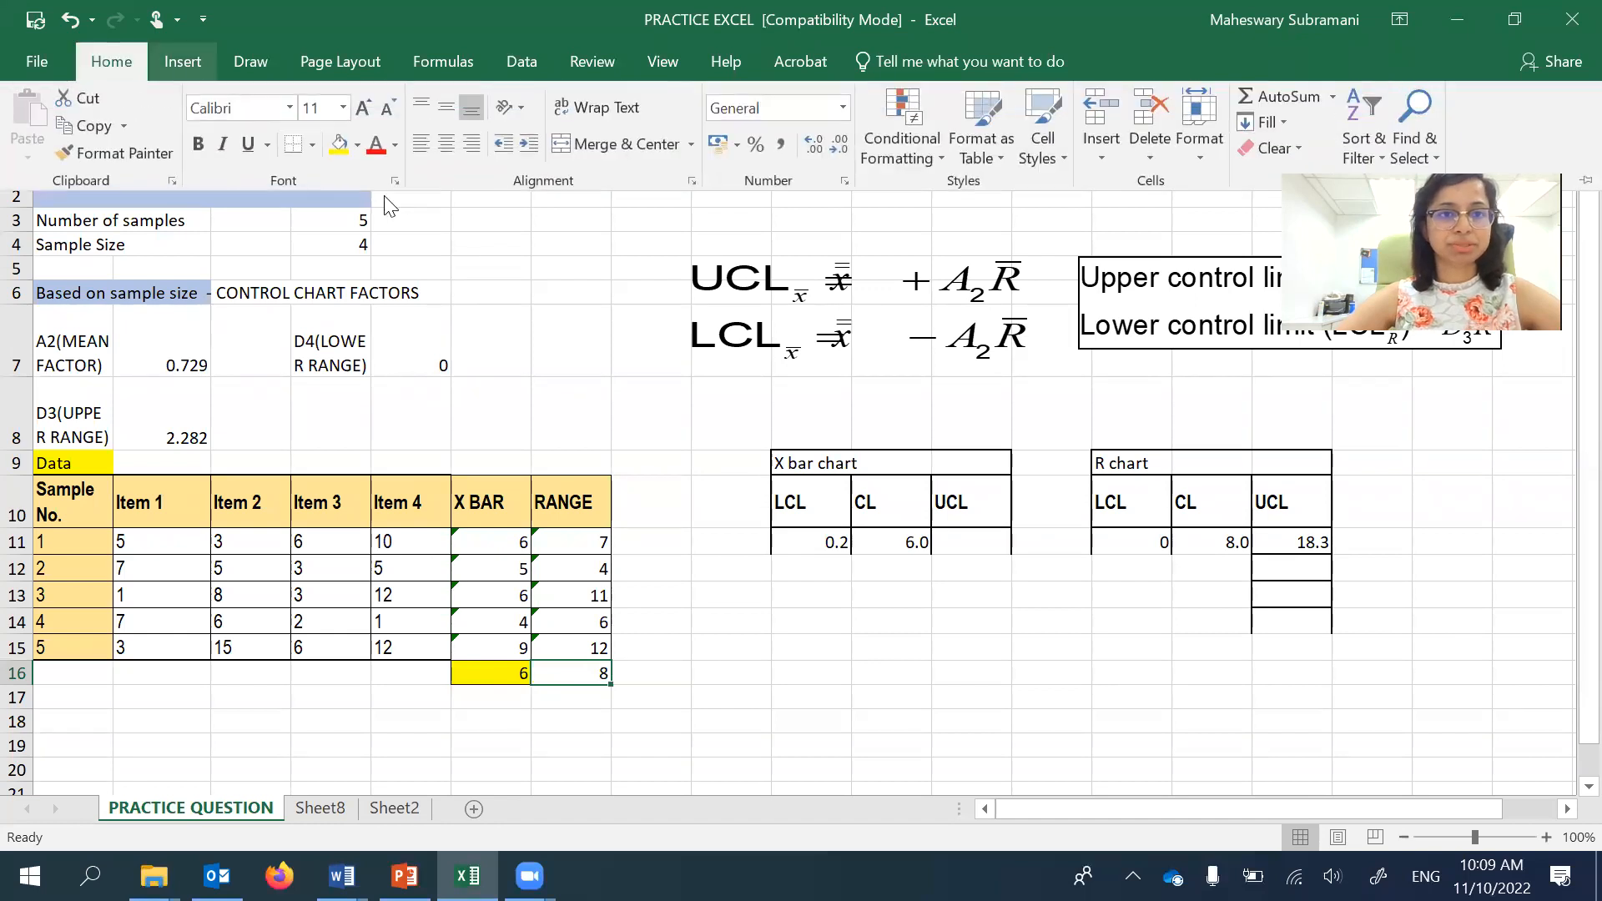
{"action": "left_click", "coordinate": [338, 145]}
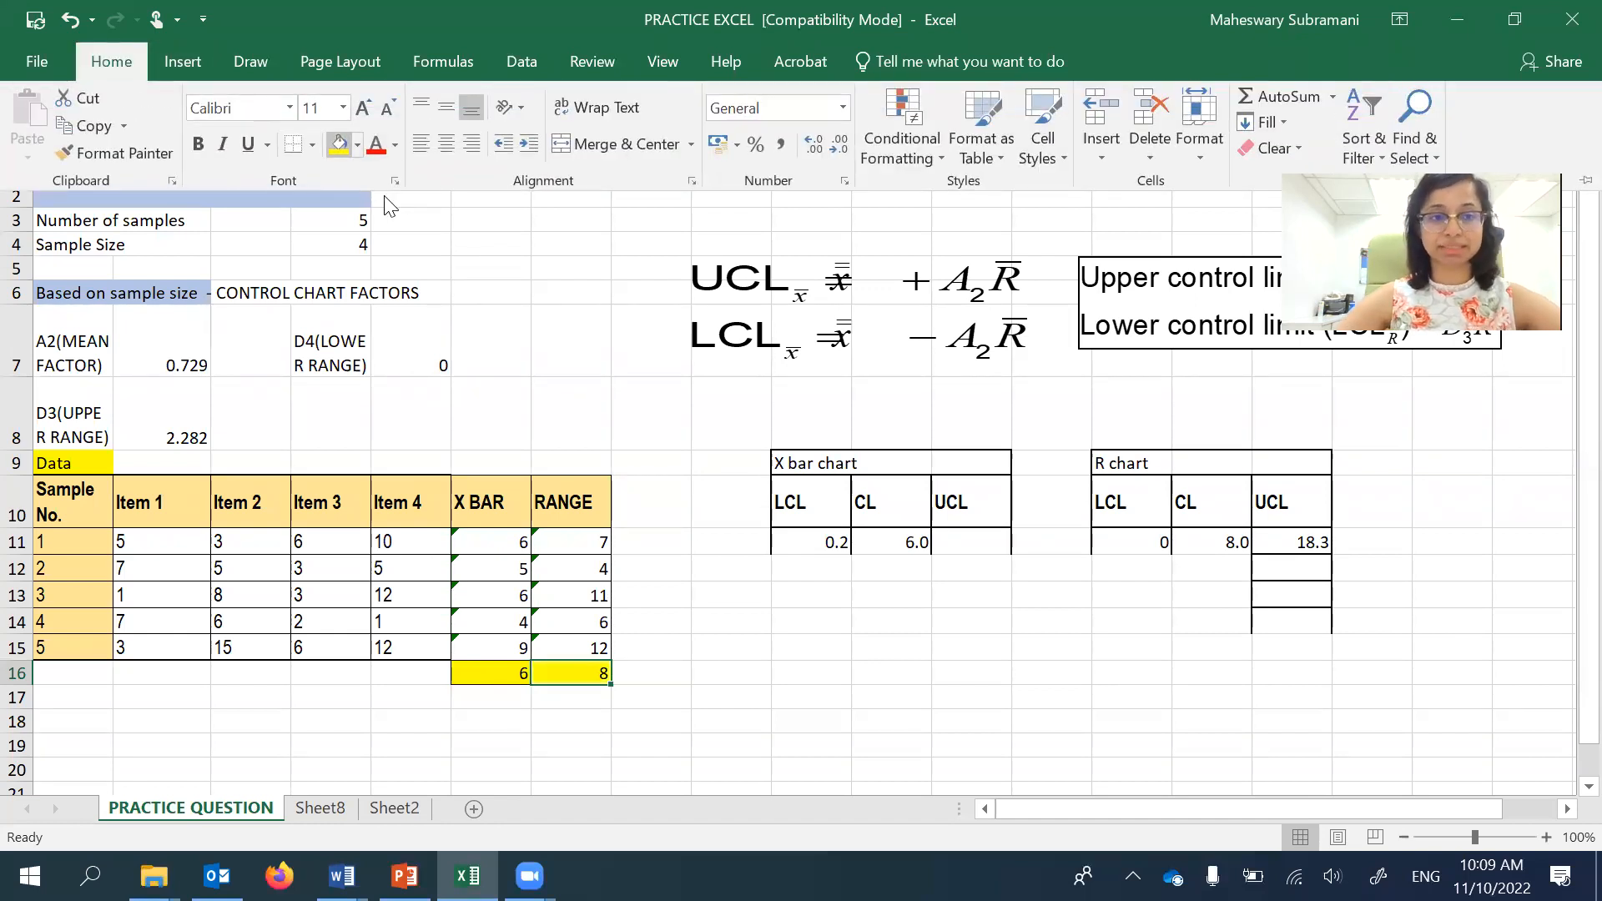
{"action": "left_click", "coordinate": [182, 342]}
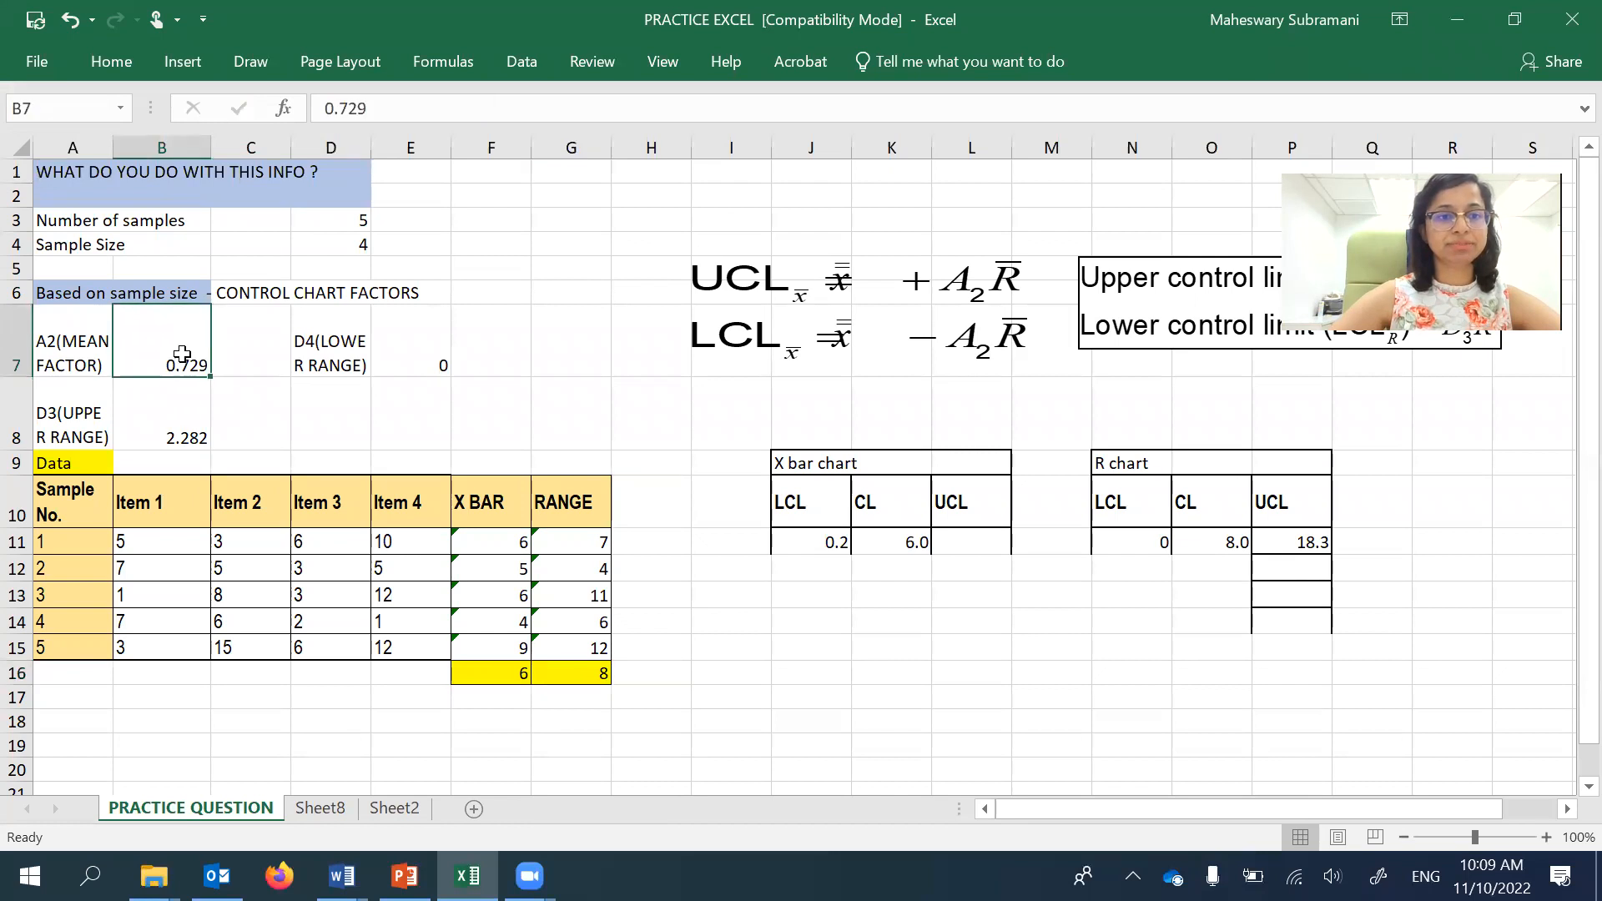
{"action": "left_click_drag", "start_coordinate": [182, 354], "coordinate": [185, 415]}
{"action": "left_click", "coordinate": [347, 361], "text": "ctrl"}
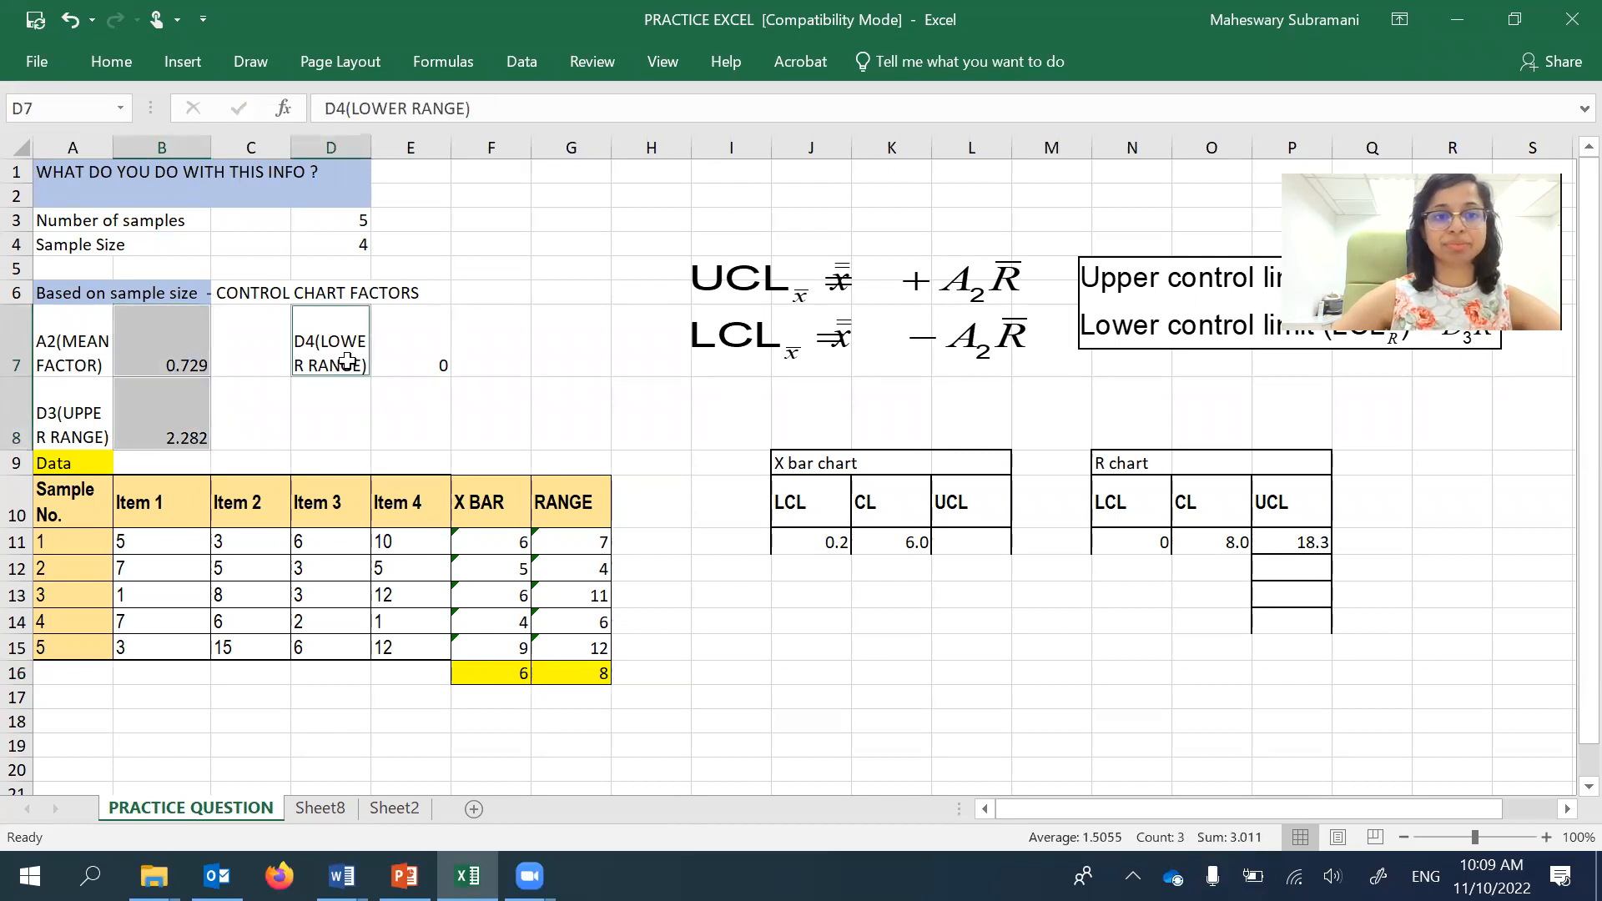
{"action": "left_click", "coordinate": [125, 60]}
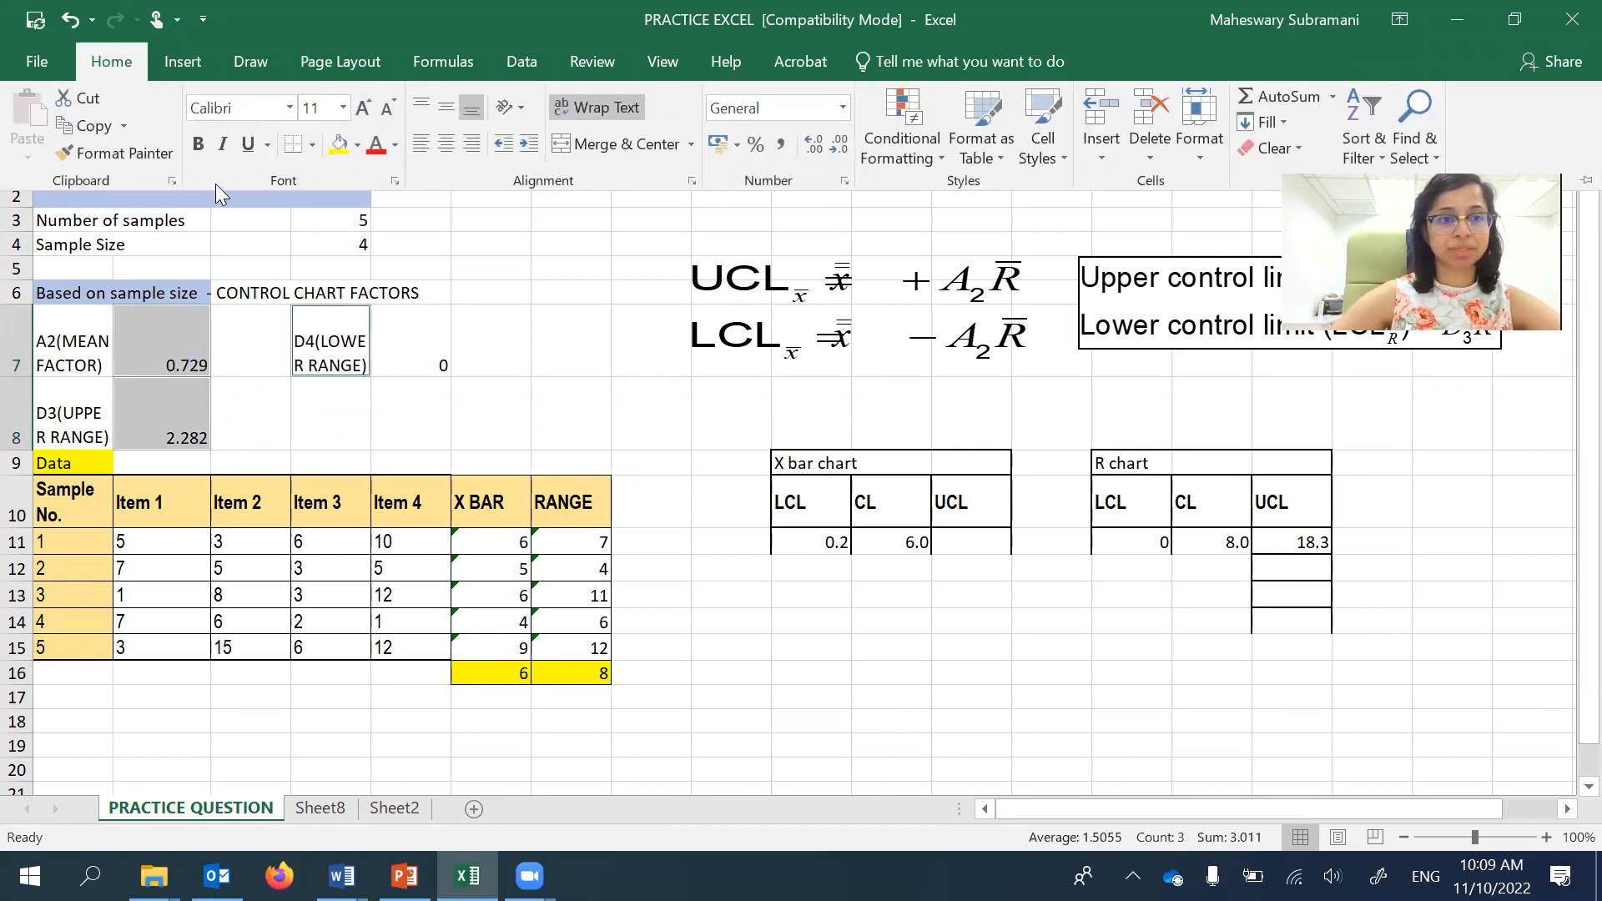
- Highlight the control chart factor values in E7, B7 and B8 with a yellow fill
{"action": "left_click", "coordinate": [411, 338]}
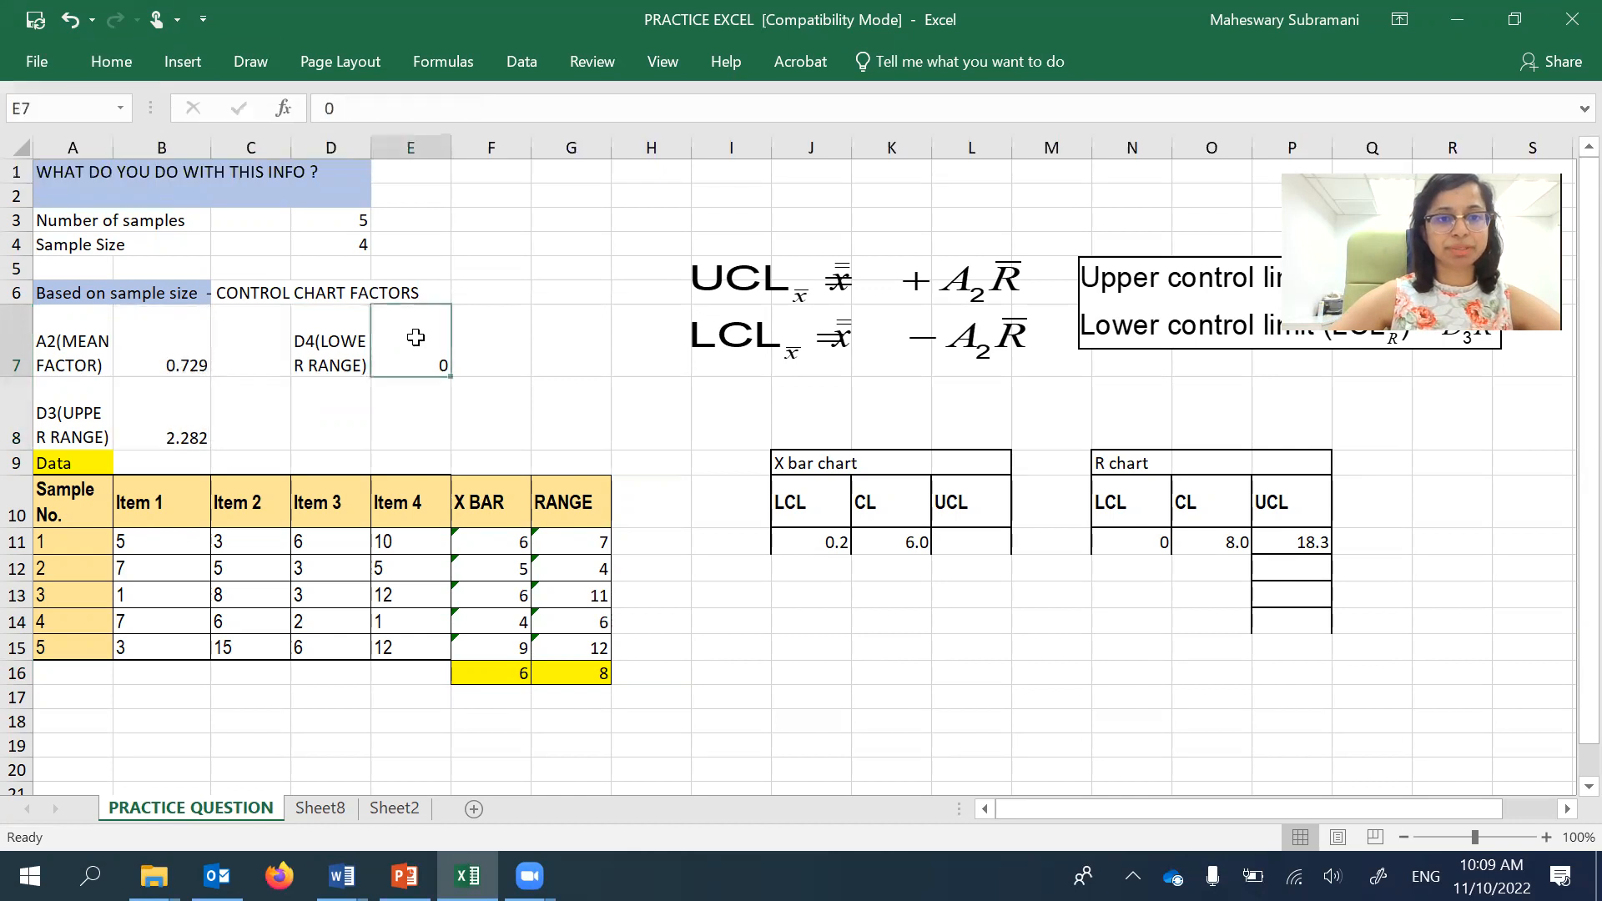
{"action": "left_click", "coordinate": [198, 342], "text": "ctrl"}
{"action": "left_click", "coordinate": [190, 419], "text": "ctrl"}
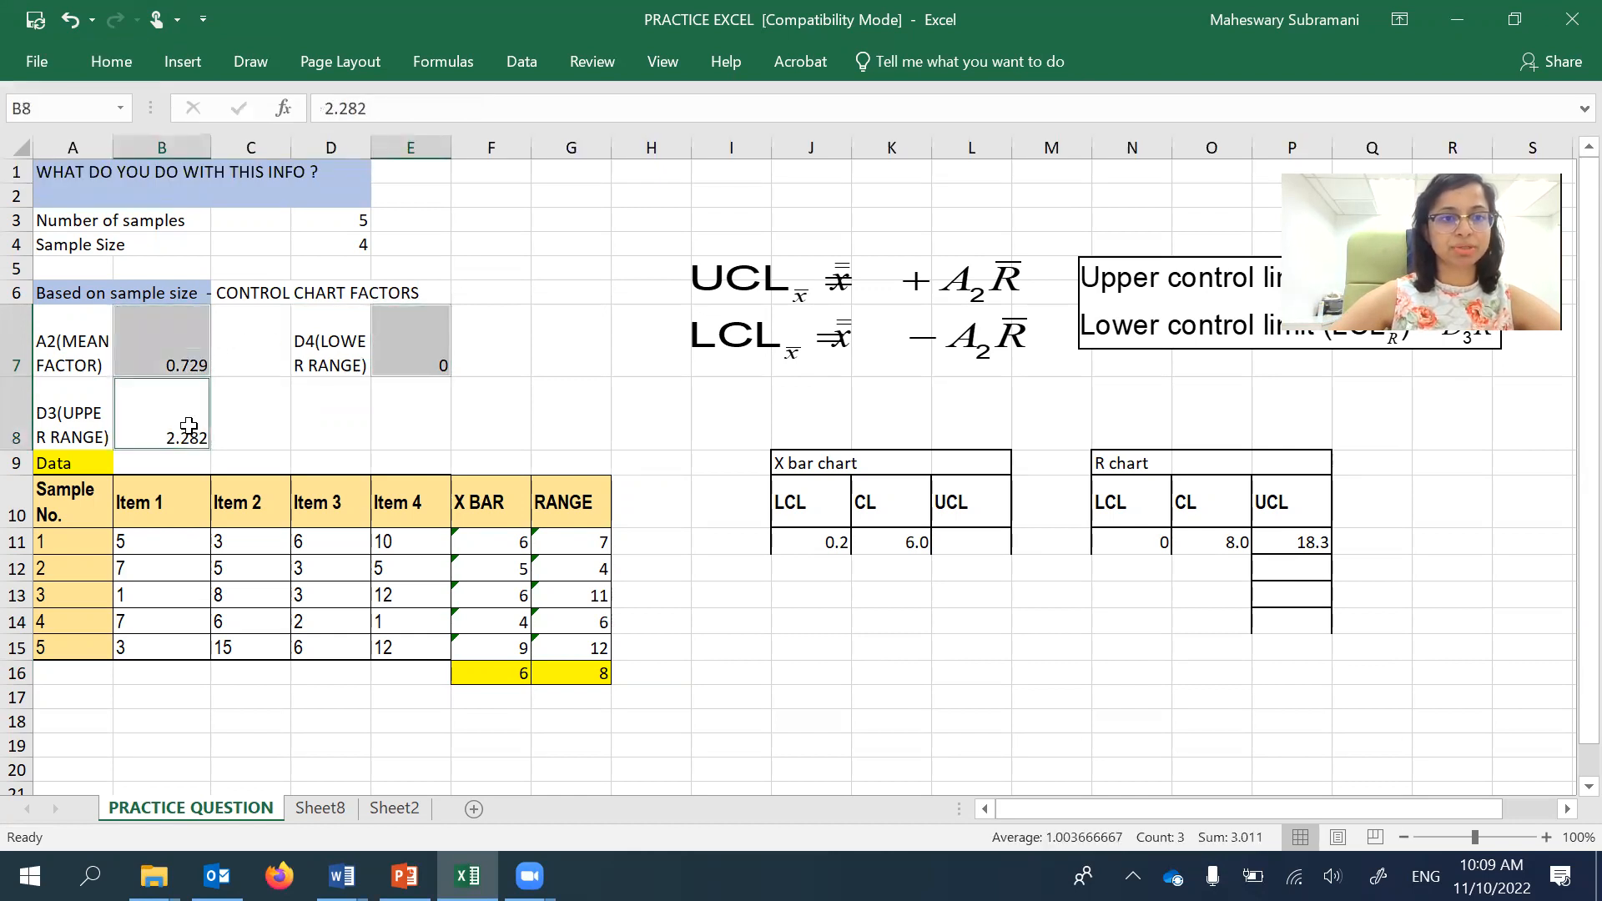
{"action": "left_click", "coordinate": [128, 63]}
{"action": "left_click", "coordinate": [339, 144]}
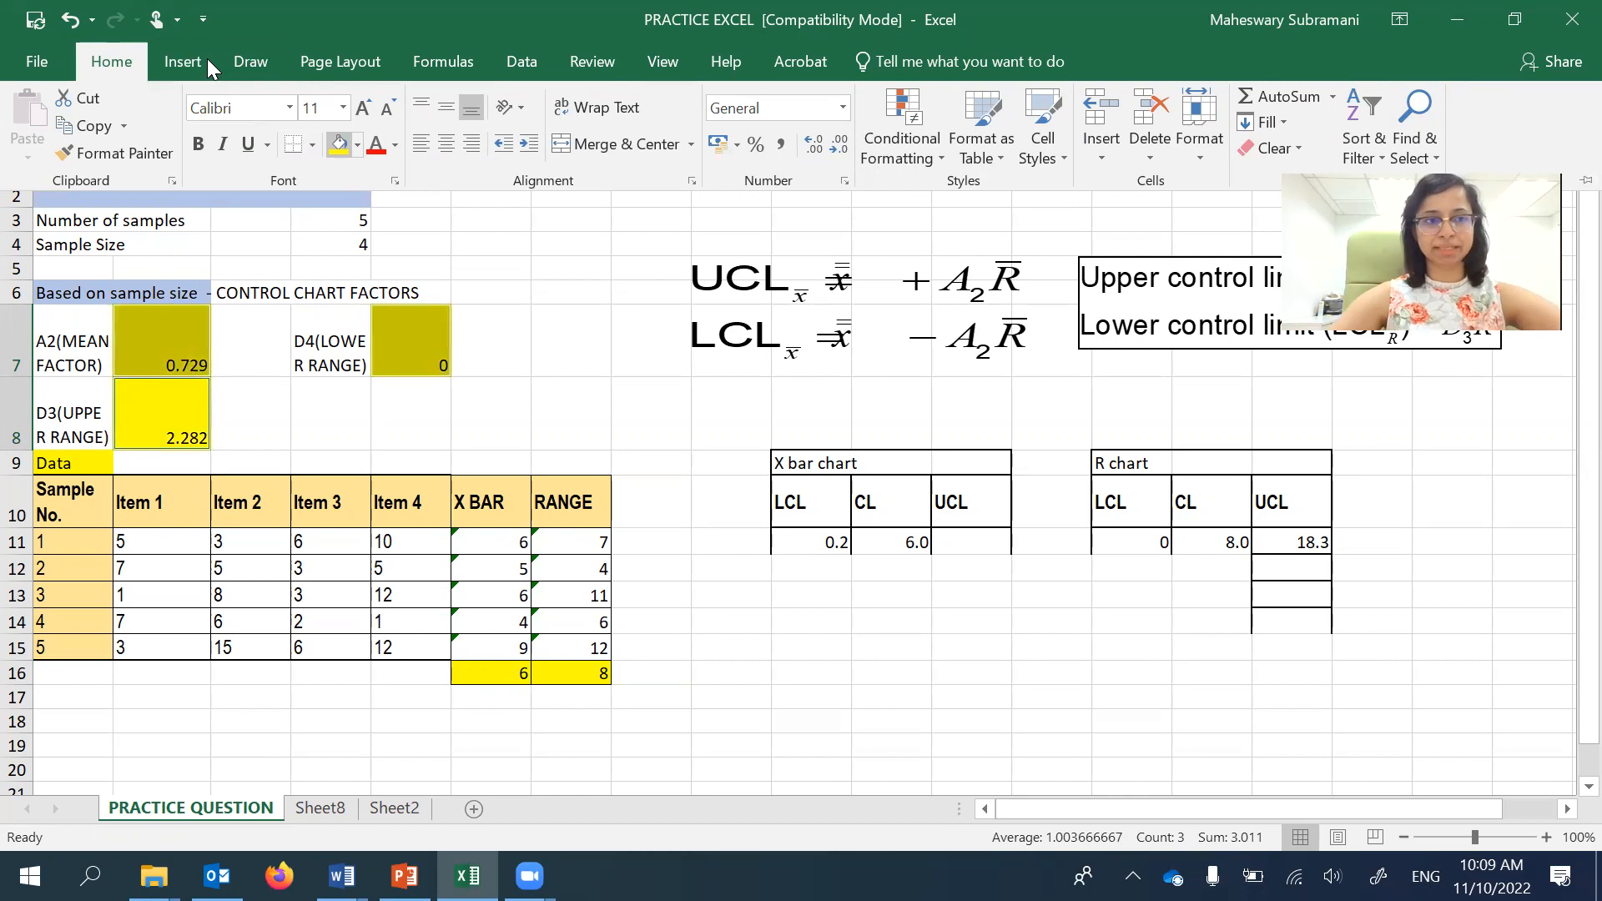
- Review the X bar UCL and LCL equations placed above the X bar chart table
{"action": "left_click", "coordinate": [779, 500]}
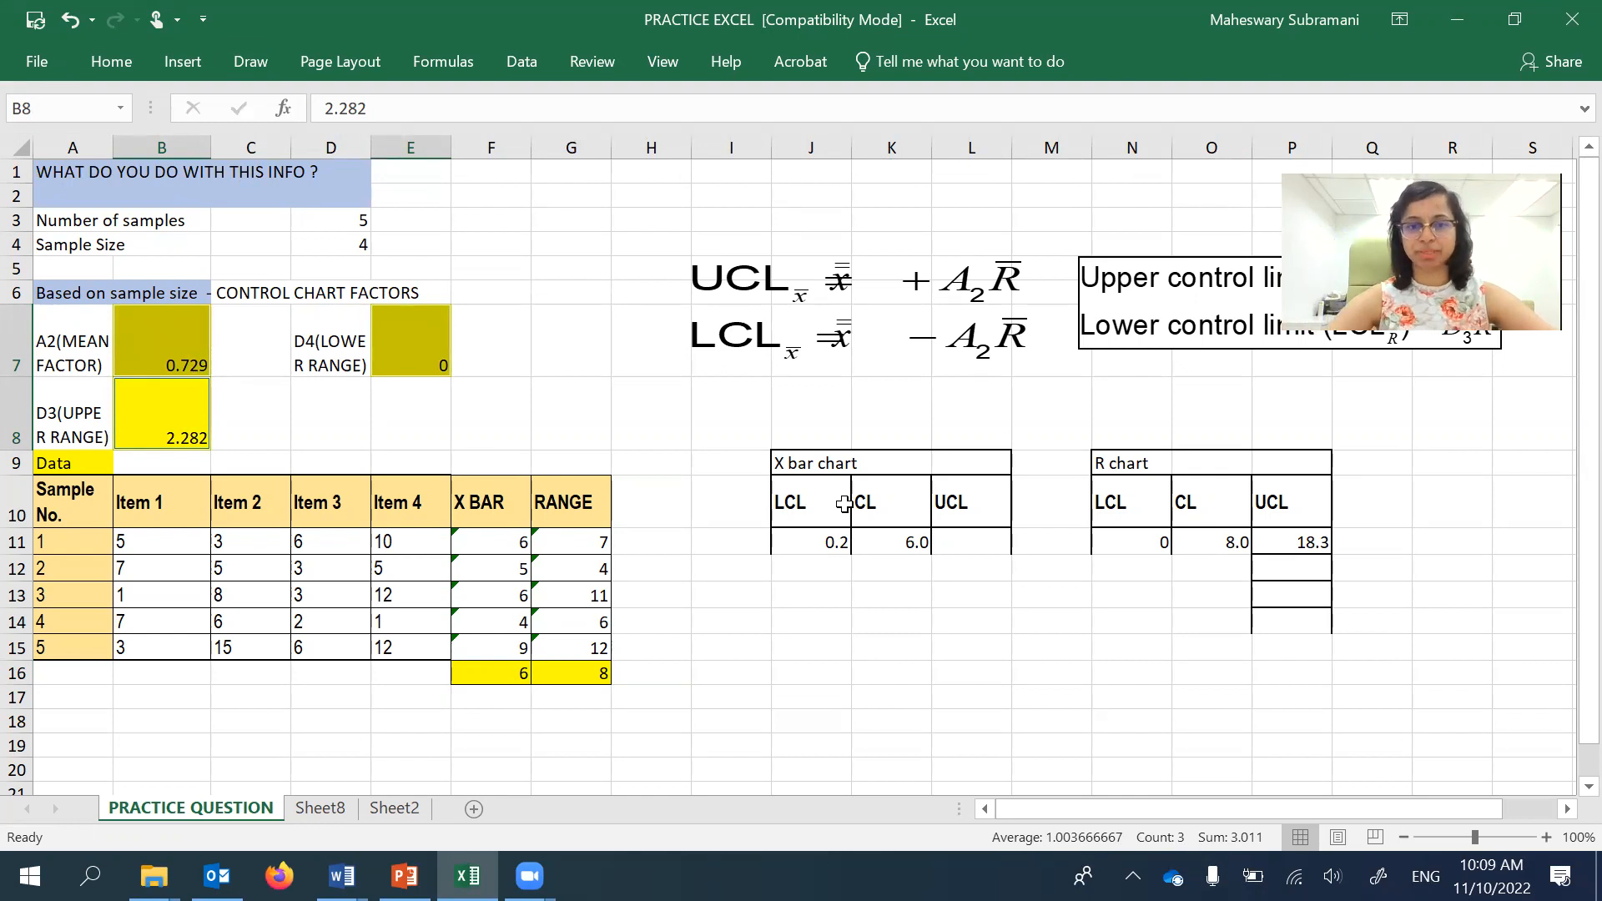
{"action": "left_click", "coordinate": [891, 286]}
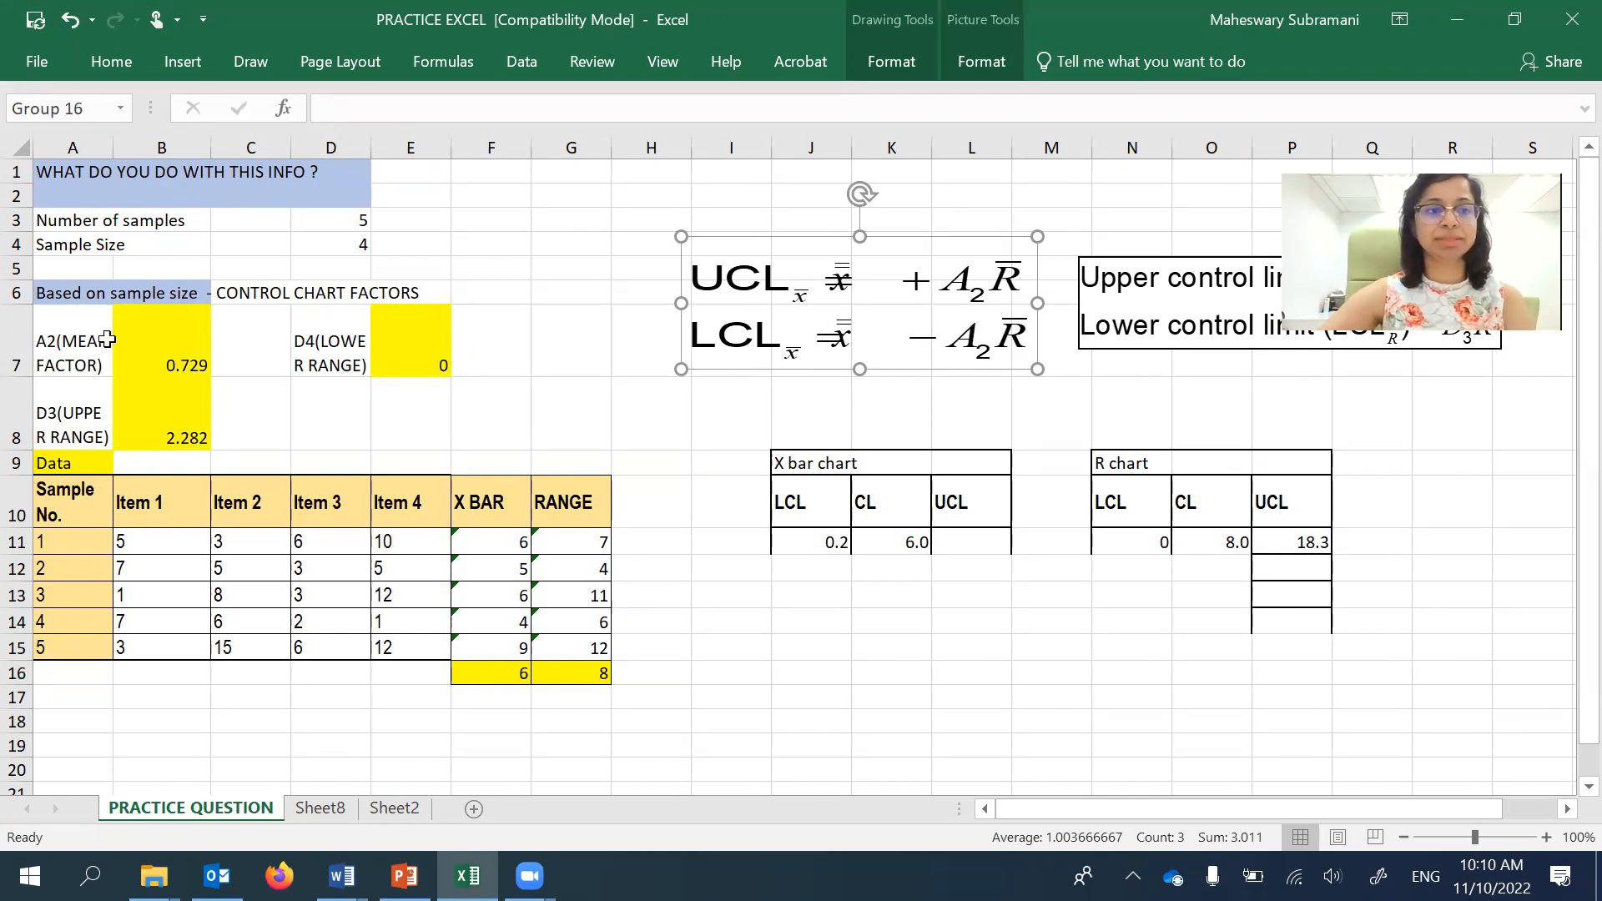
- Review the A2 factor in B7, the average RANGE in G16 and the LCL formula in J11
{"action": "left_click", "coordinate": [160, 348]}
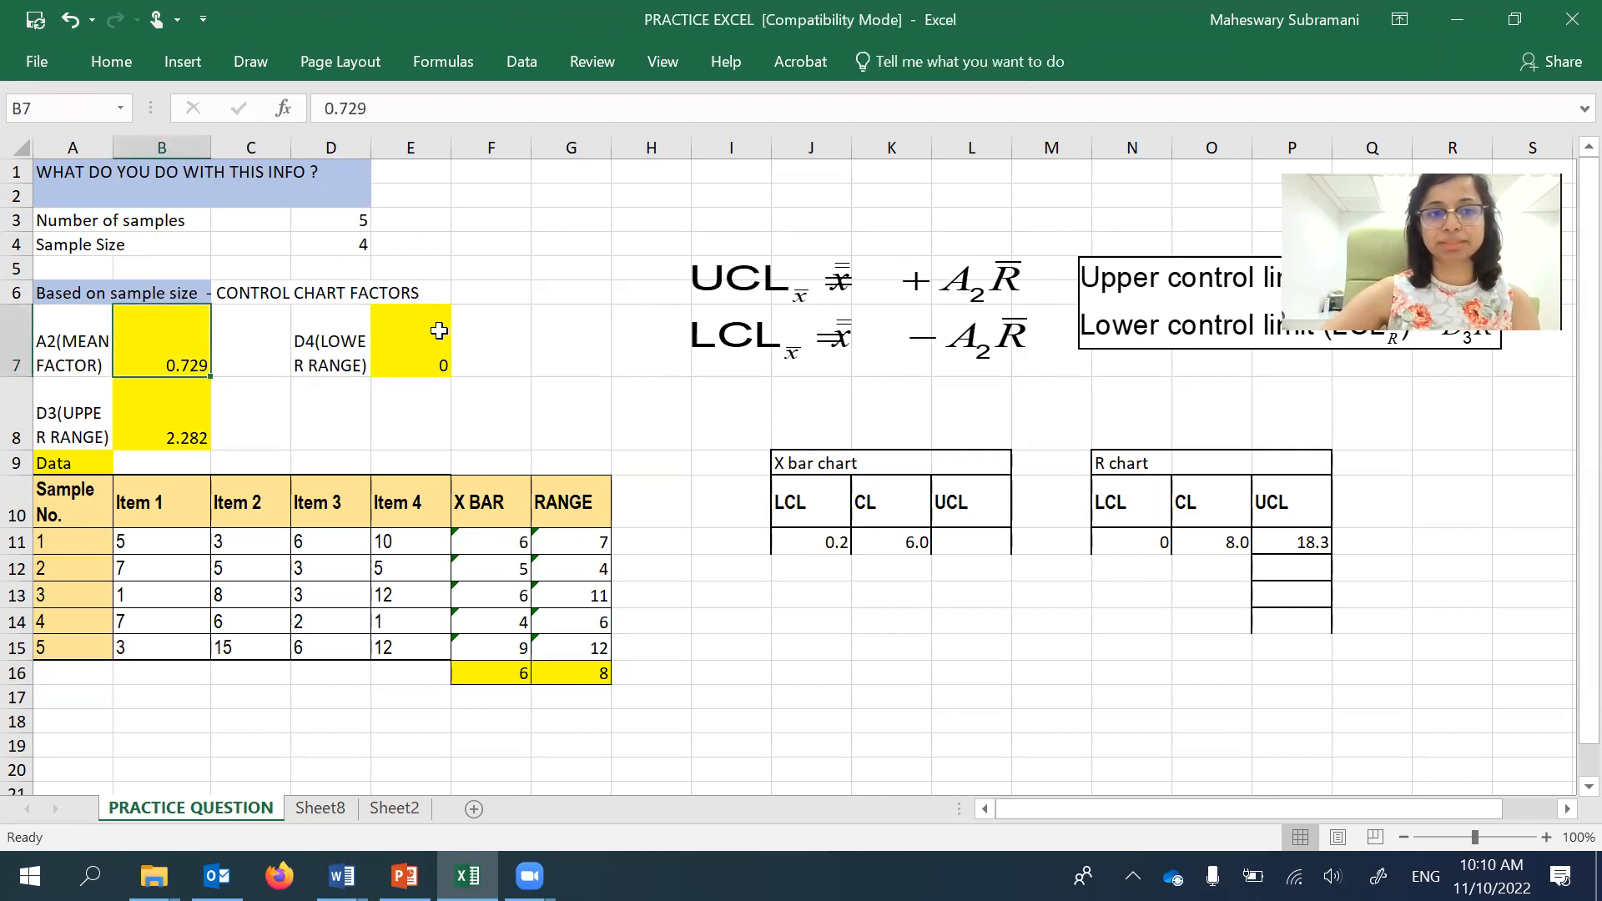
{"action": "left_click", "coordinate": [566, 672]}
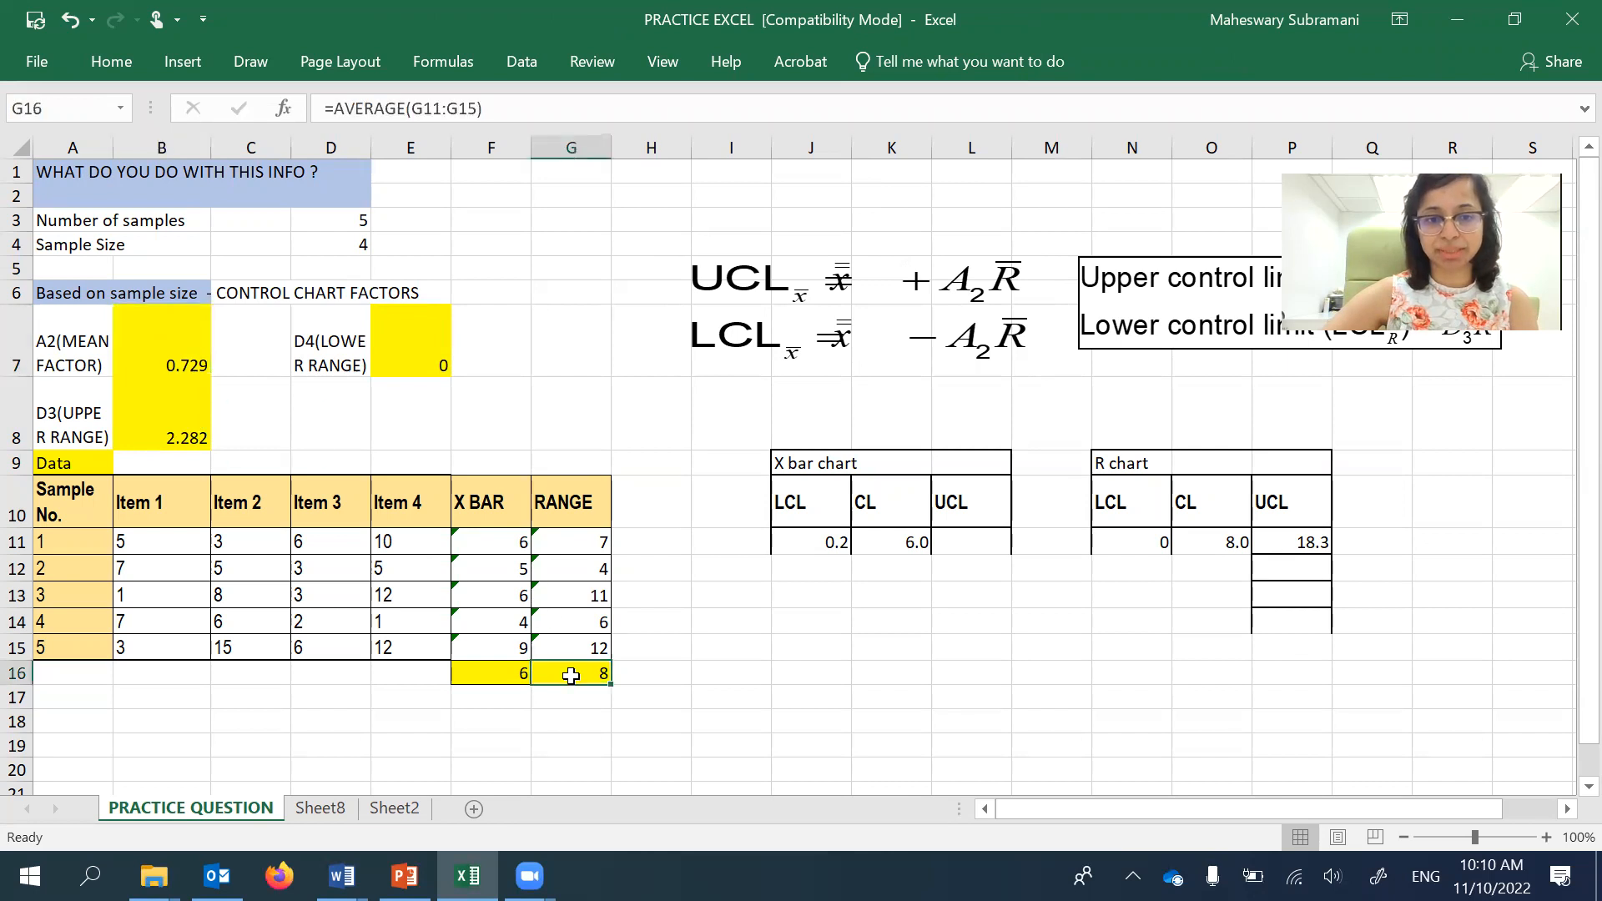
{"action": "left_click", "coordinate": [816, 546]}
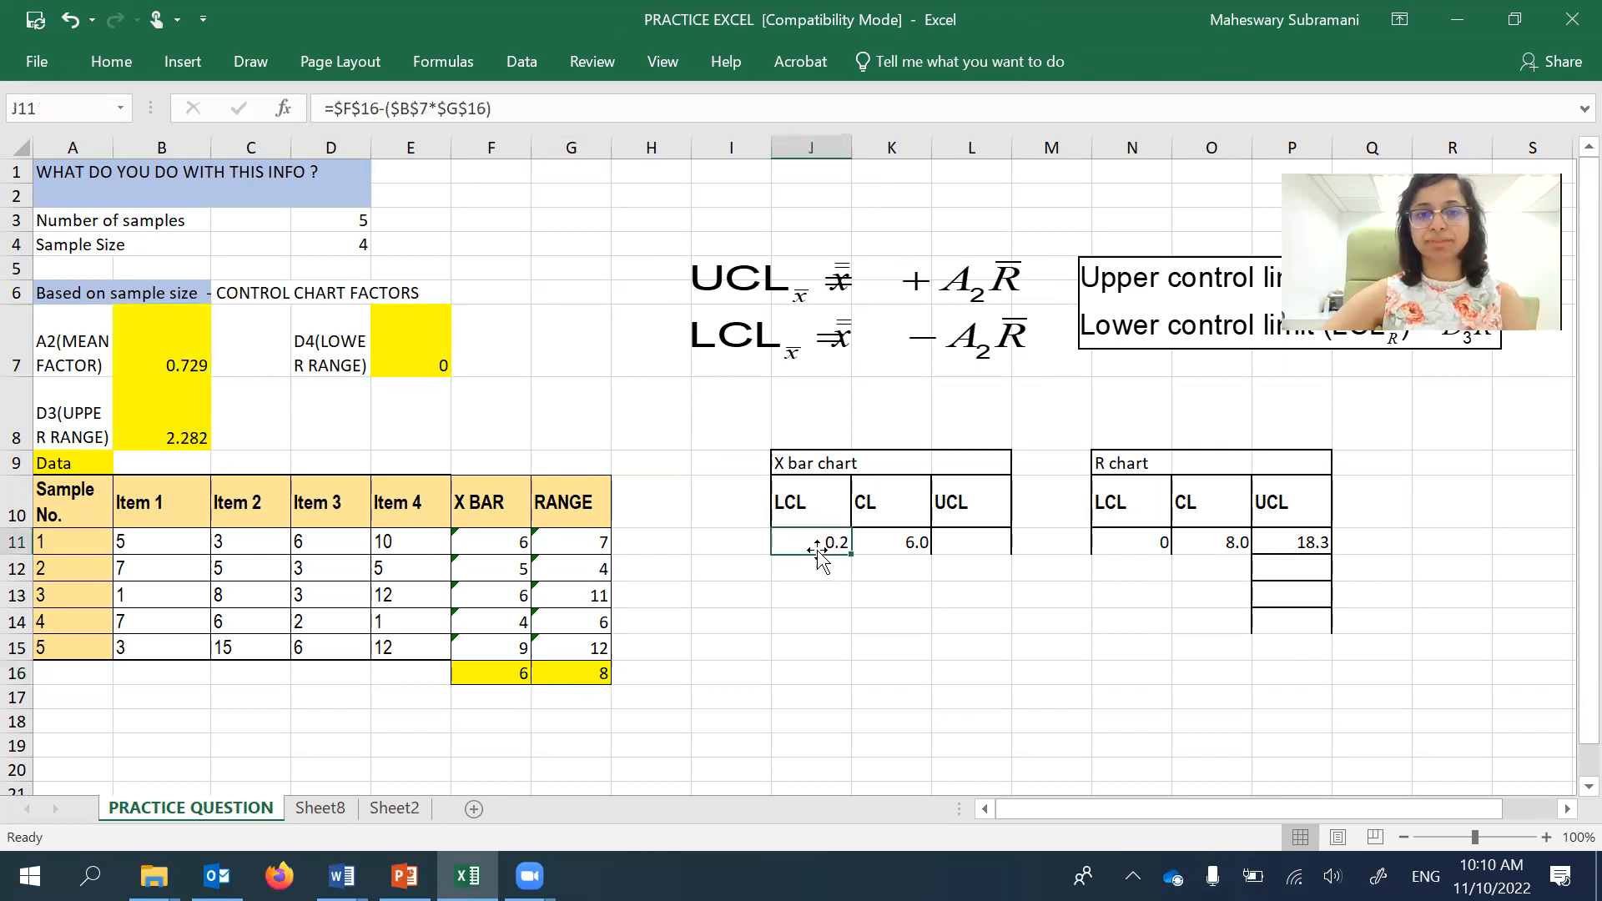
- Clear the existing LCL formula from J11 in the X bar chart table
{"action": "double_click", "coordinate": [816, 546]}
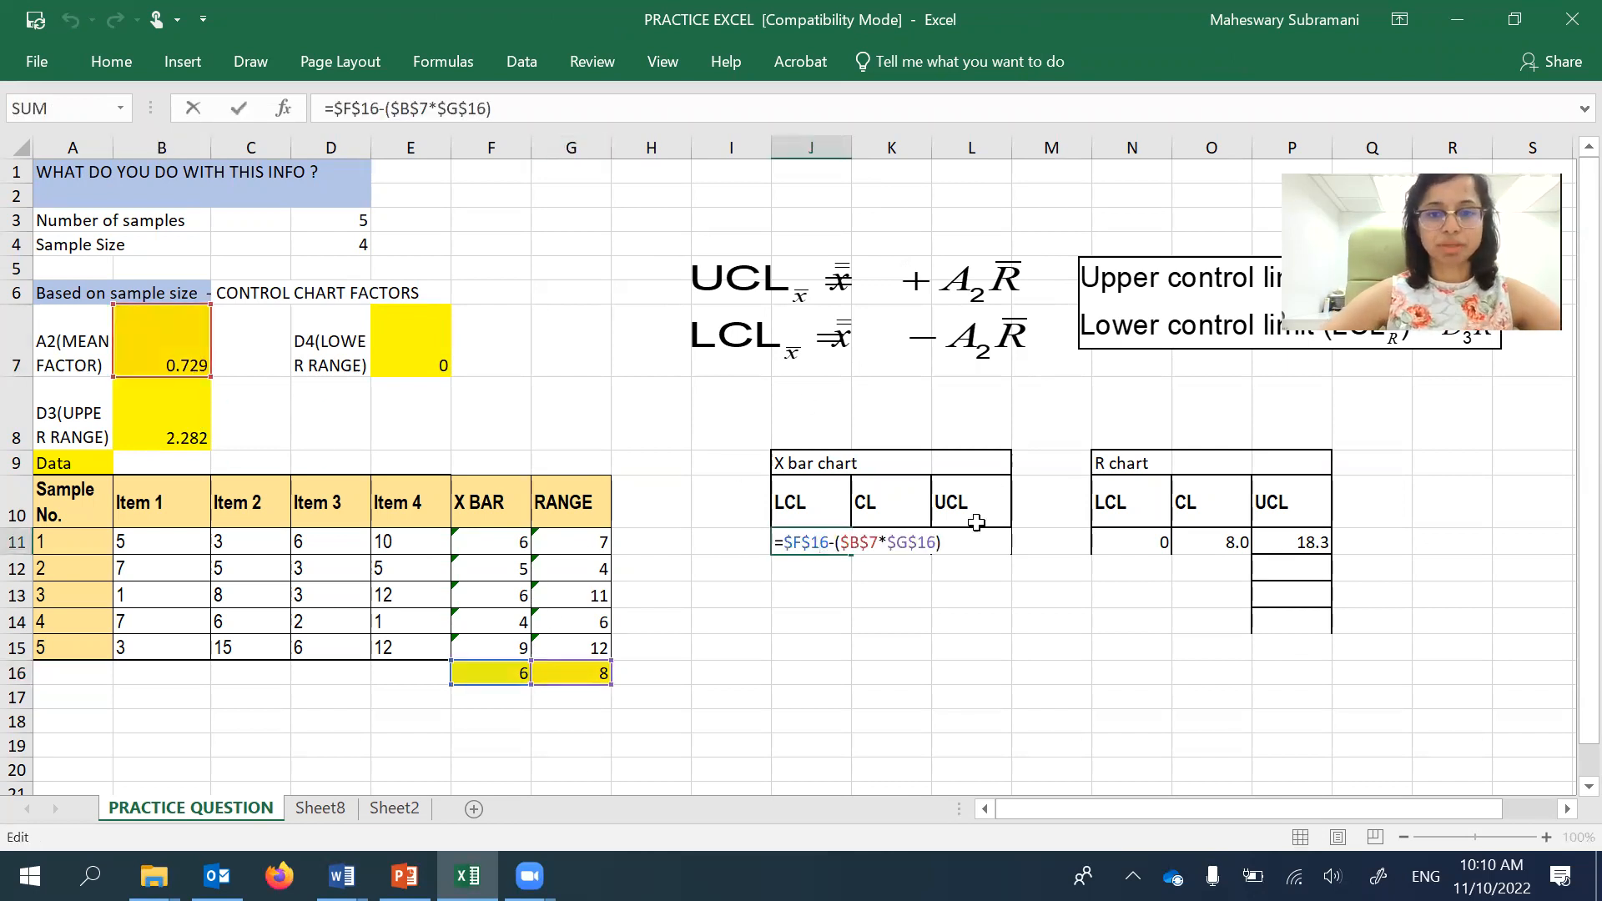
{"action": "key", "text": "ctrl+shift+Left"}
{"action": "key", "text": "ctrl+shift+Left"}
{"action": "key", "text": "ctrl+shift+Left"}
{"action": "key", "text": "ctrl+shift+Left"}
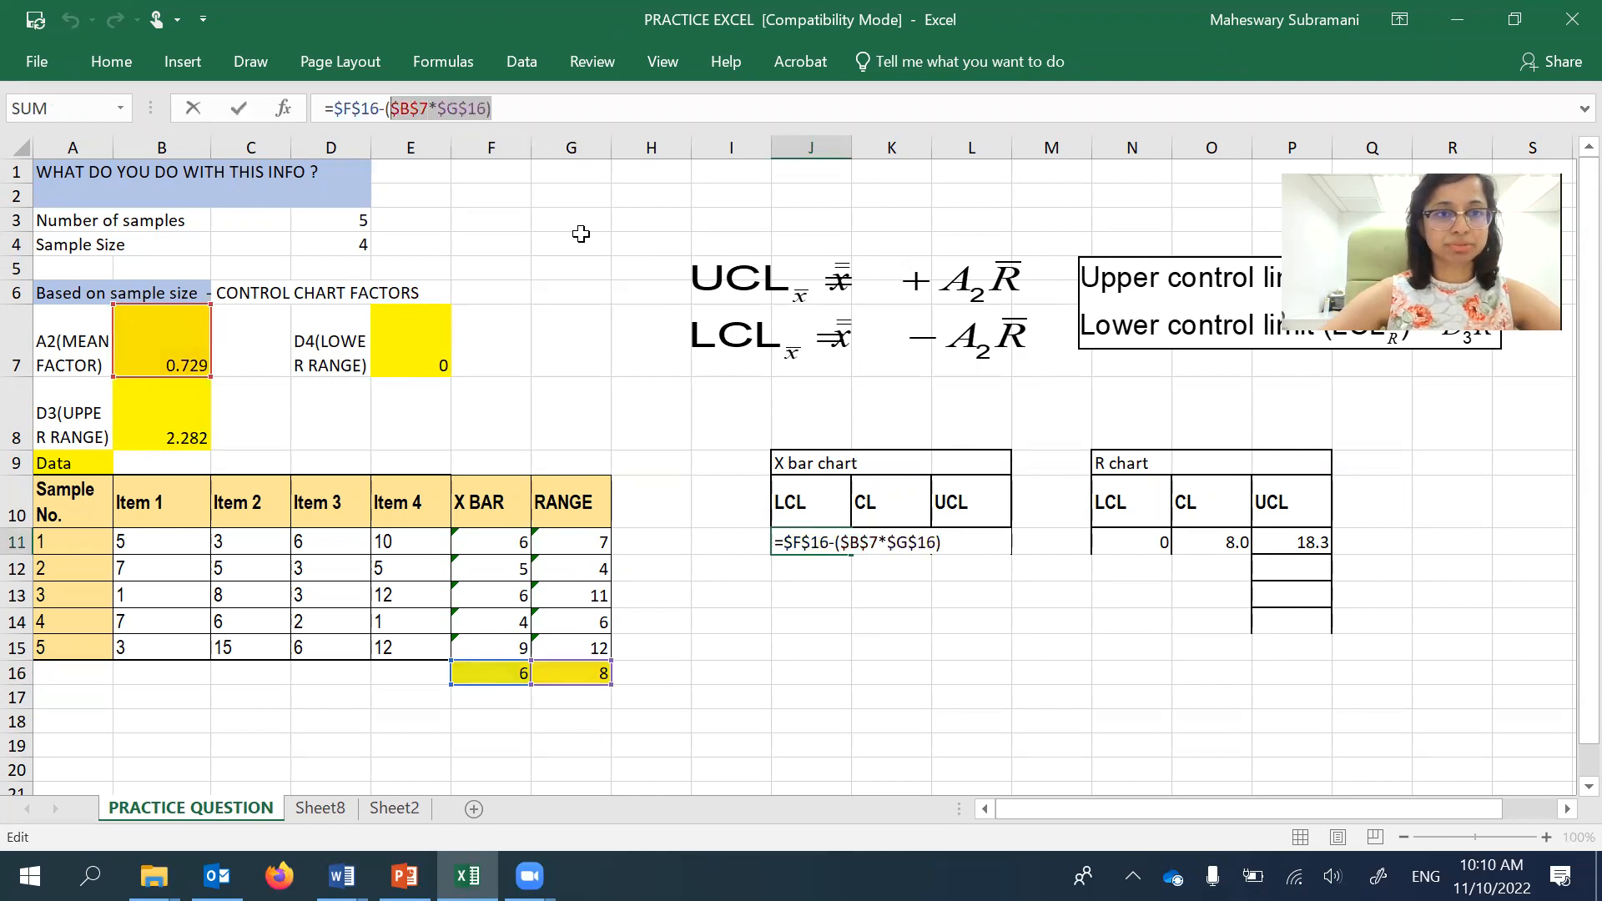
{"action": "key", "text": "BackSpace"}
- Enter the formula =F16+(B7*G16) in LCL cell J11 of the X bar chart table
{"action": "type", "text": "="}
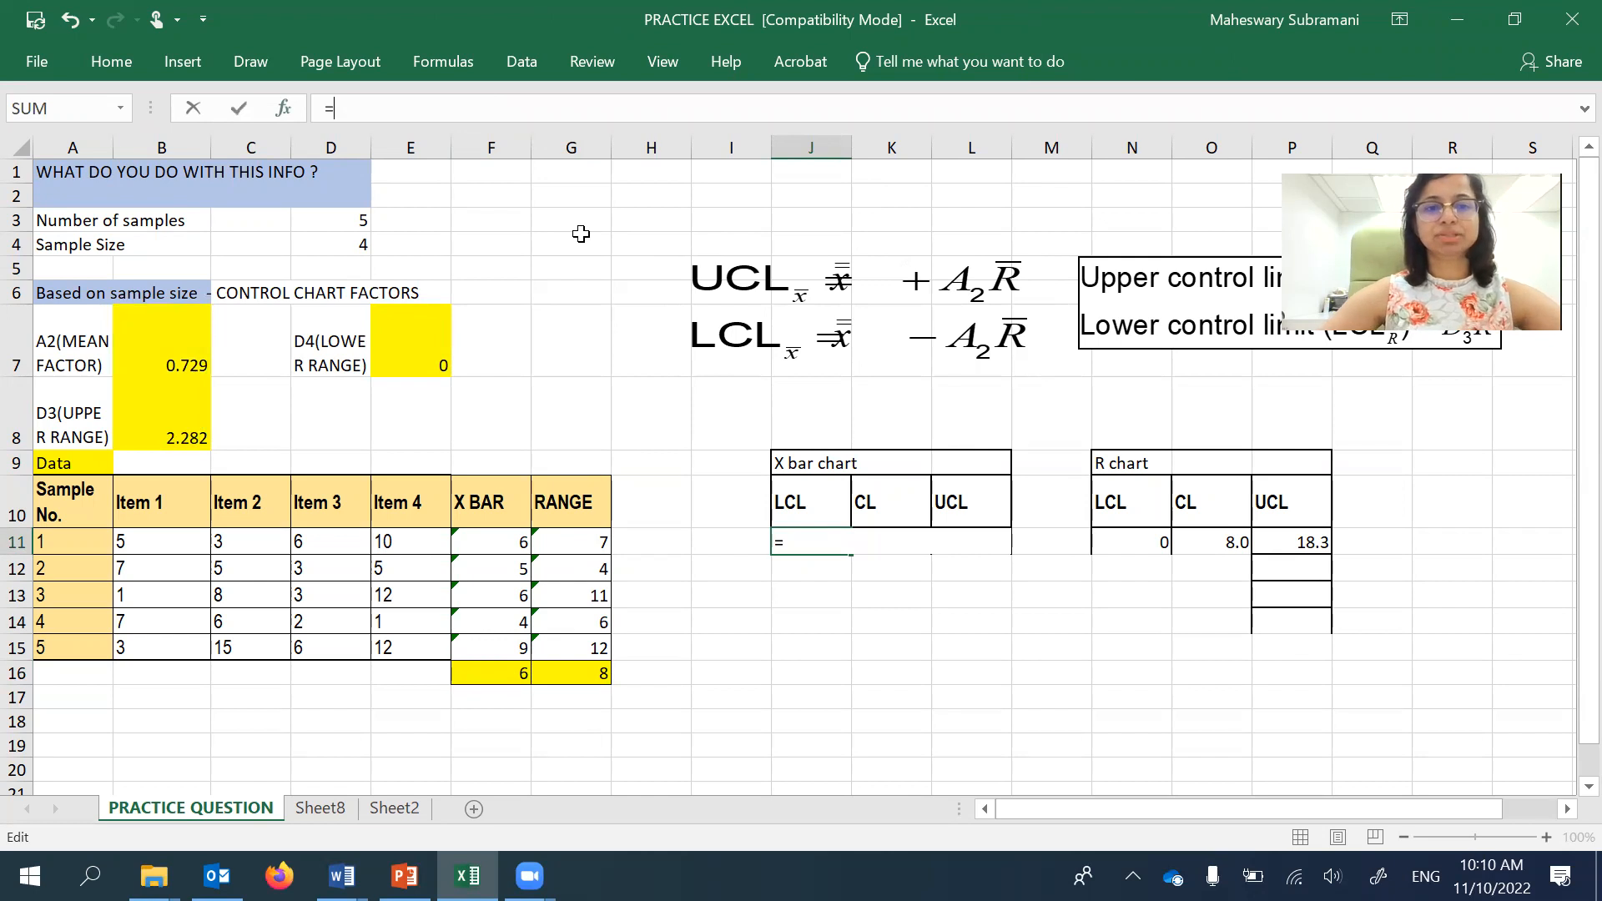
{"action": "left_click", "coordinate": [499, 675]}
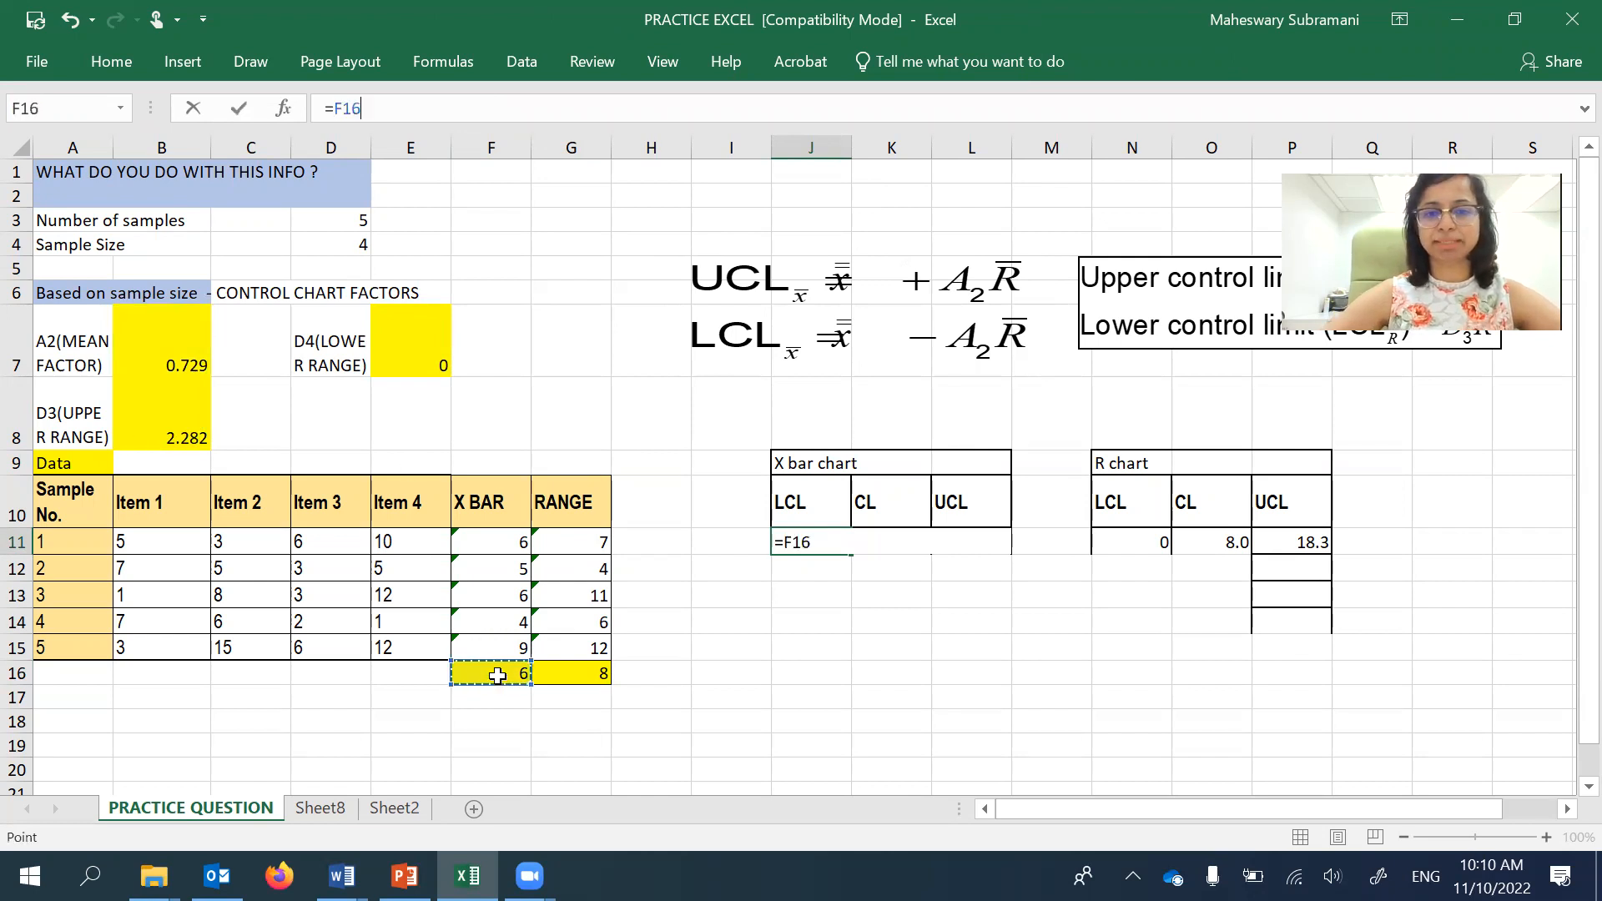
{"action": "type", "text": "+("}
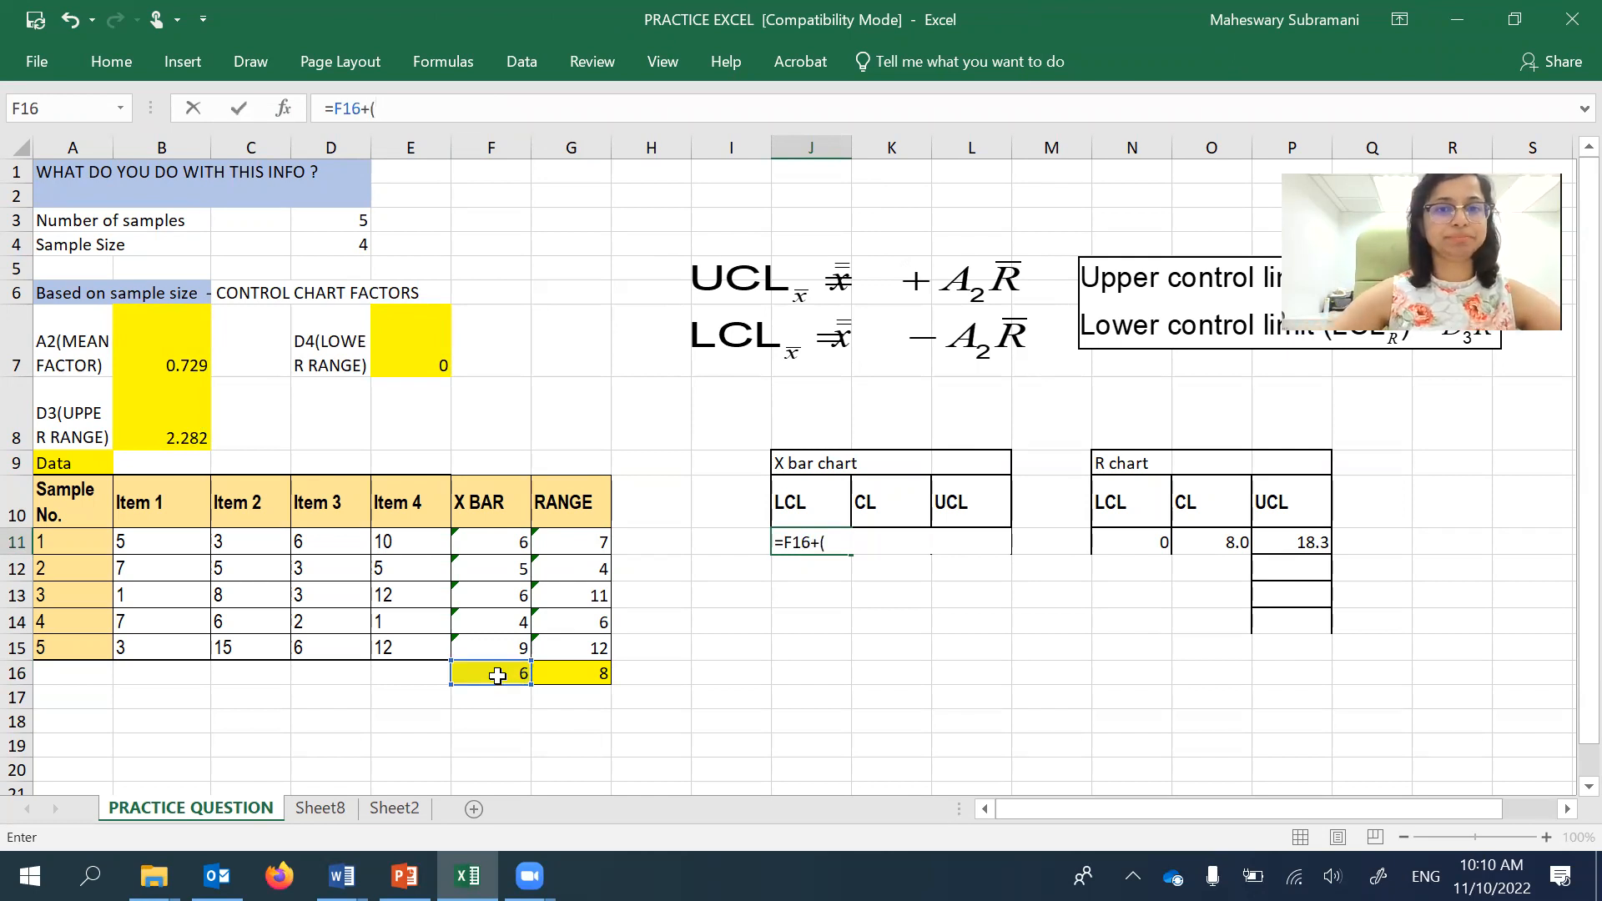
{"action": "left_click", "coordinate": [204, 362]}
{"action": "type", "text": "*"}
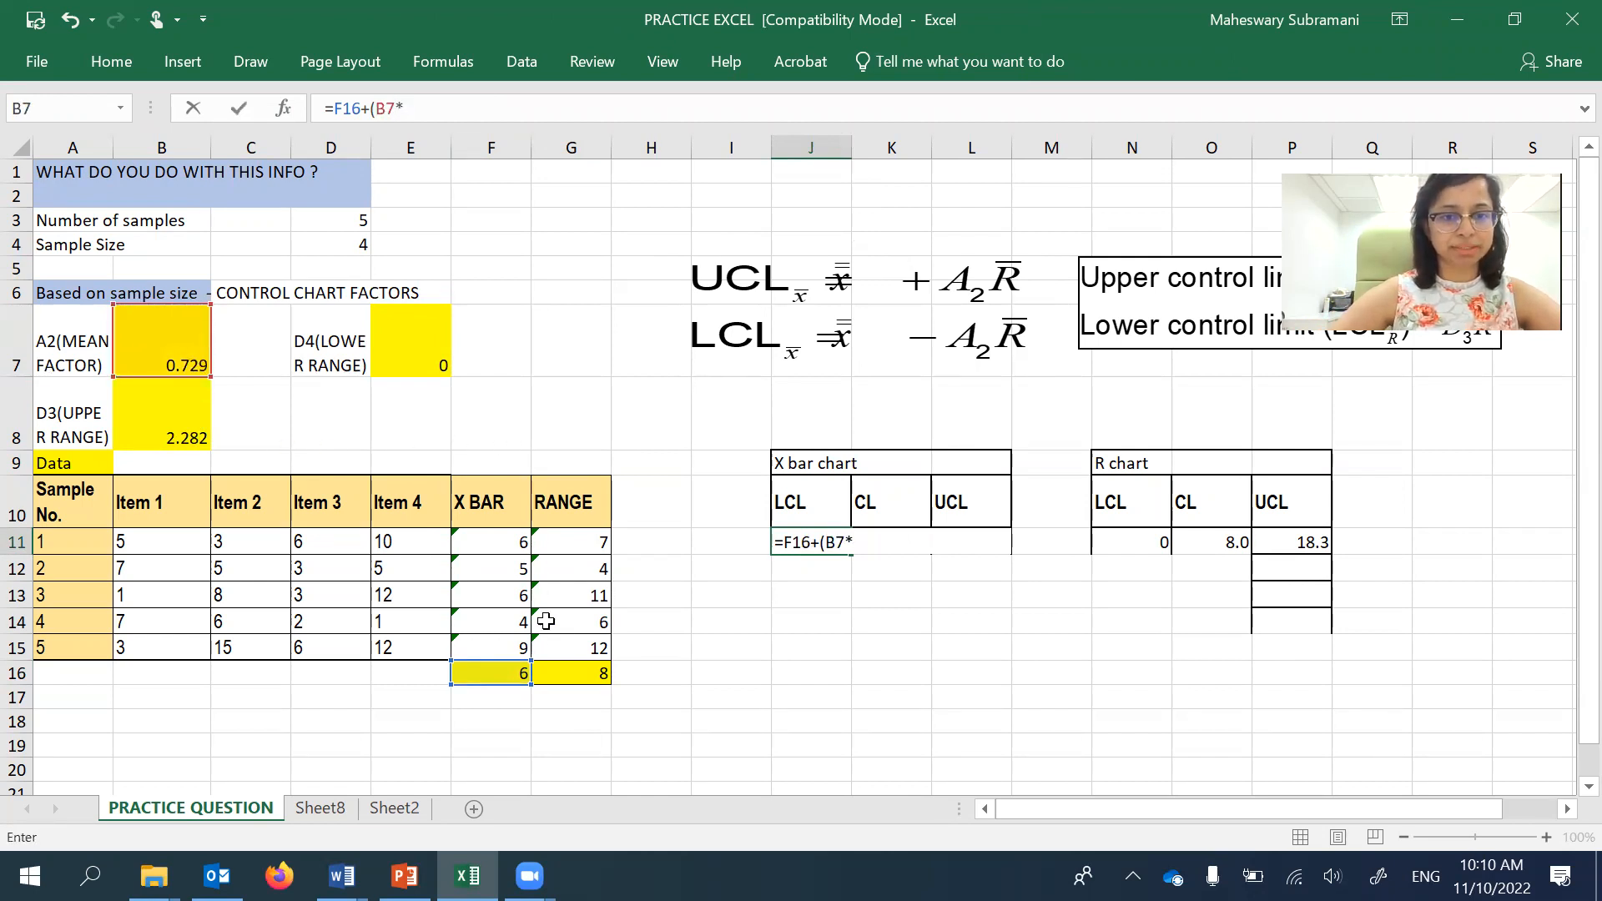
{"action": "left_click", "coordinate": [580, 678]}
{"action": "type", "text": ")"}
{"action": "key", "text": "ctrl+Return"}
{"action": "key", "text": "Return"}
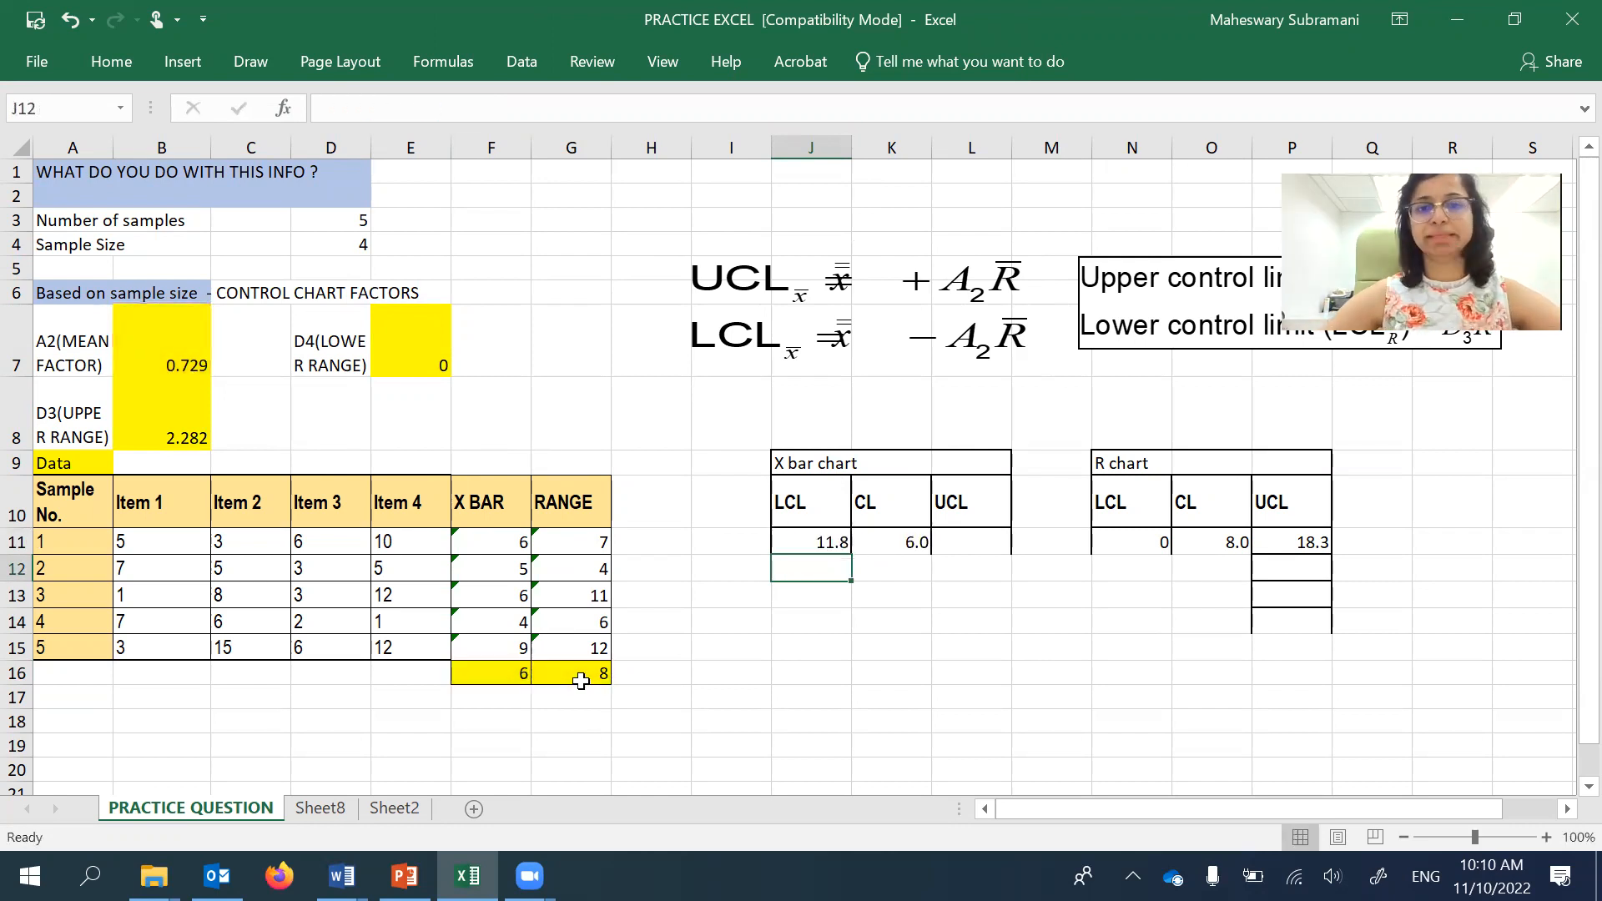
- Make all references in J11's formula absolute so that it reads =$F$16+($B$7*$G$16)
{"action": "left_click", "coordinate": [821, 544]}
{"action": "double_click", "coordinate": [821, 544]}
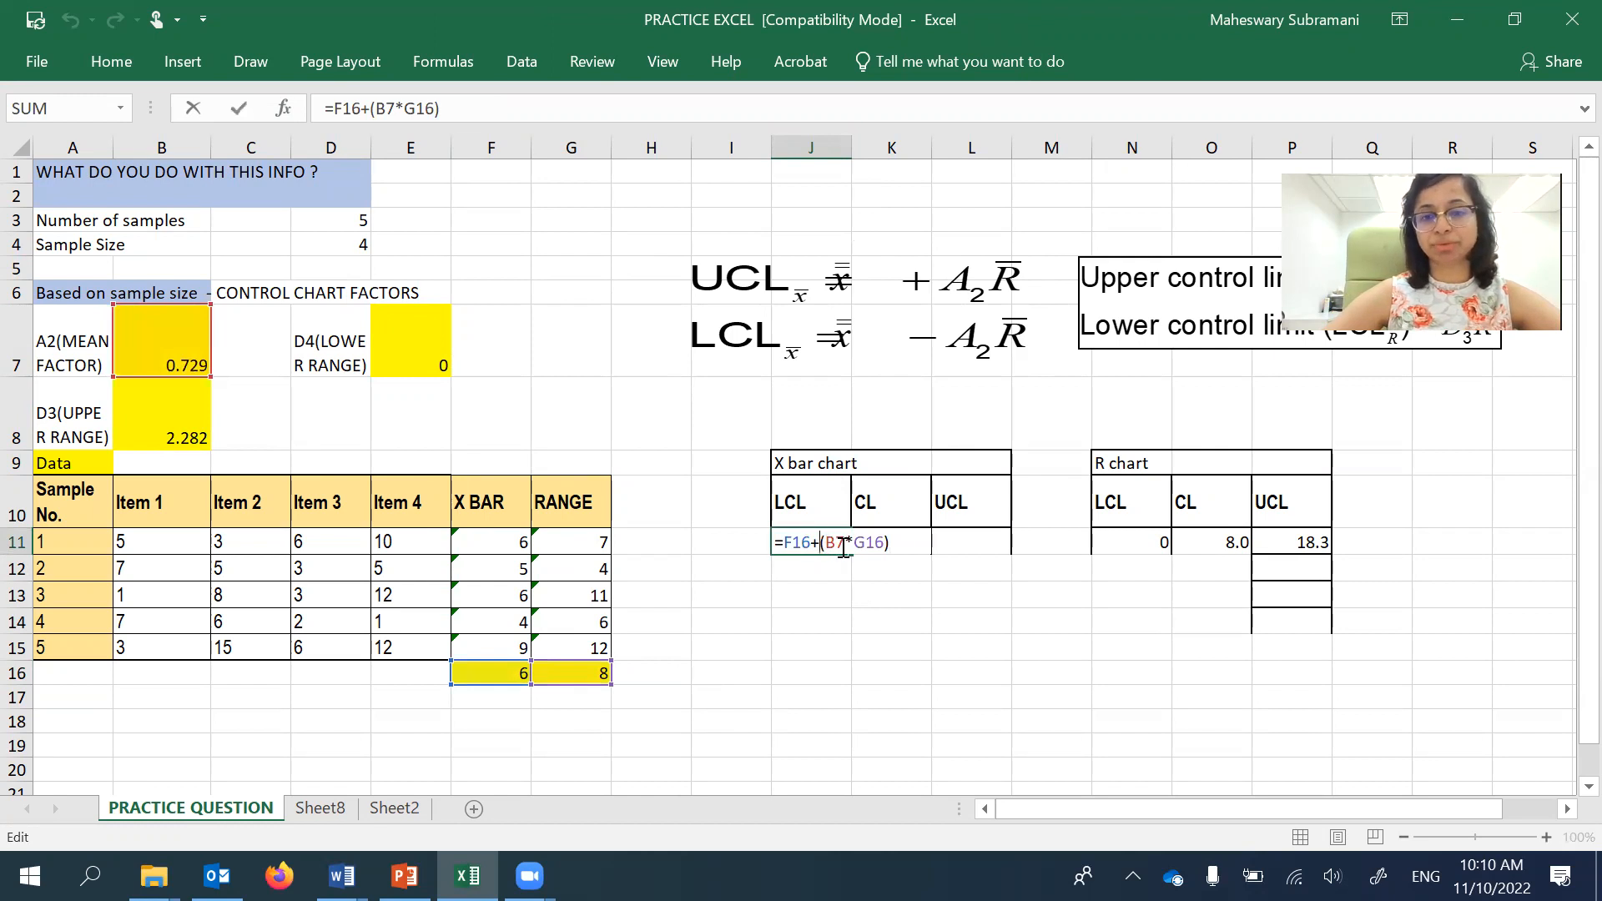
{"action": "left_click", "coordinate": [786, 541]}
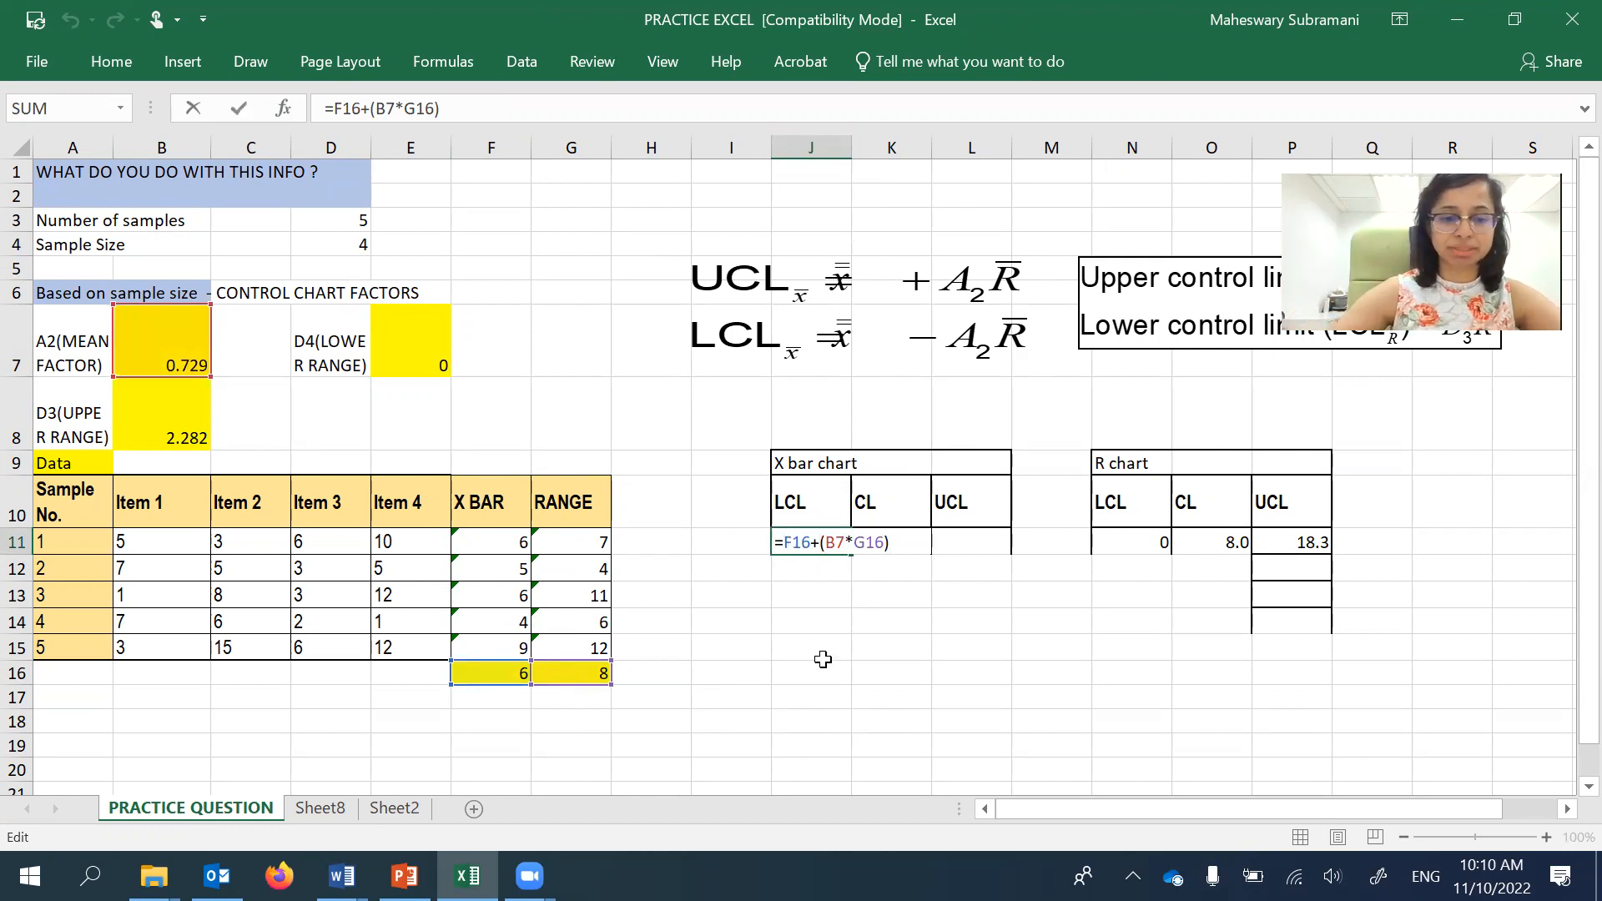
{"action": "type", "text": "$"}
{"action": "key", "text": "Right"}
{"action": "type", "text": "$"}
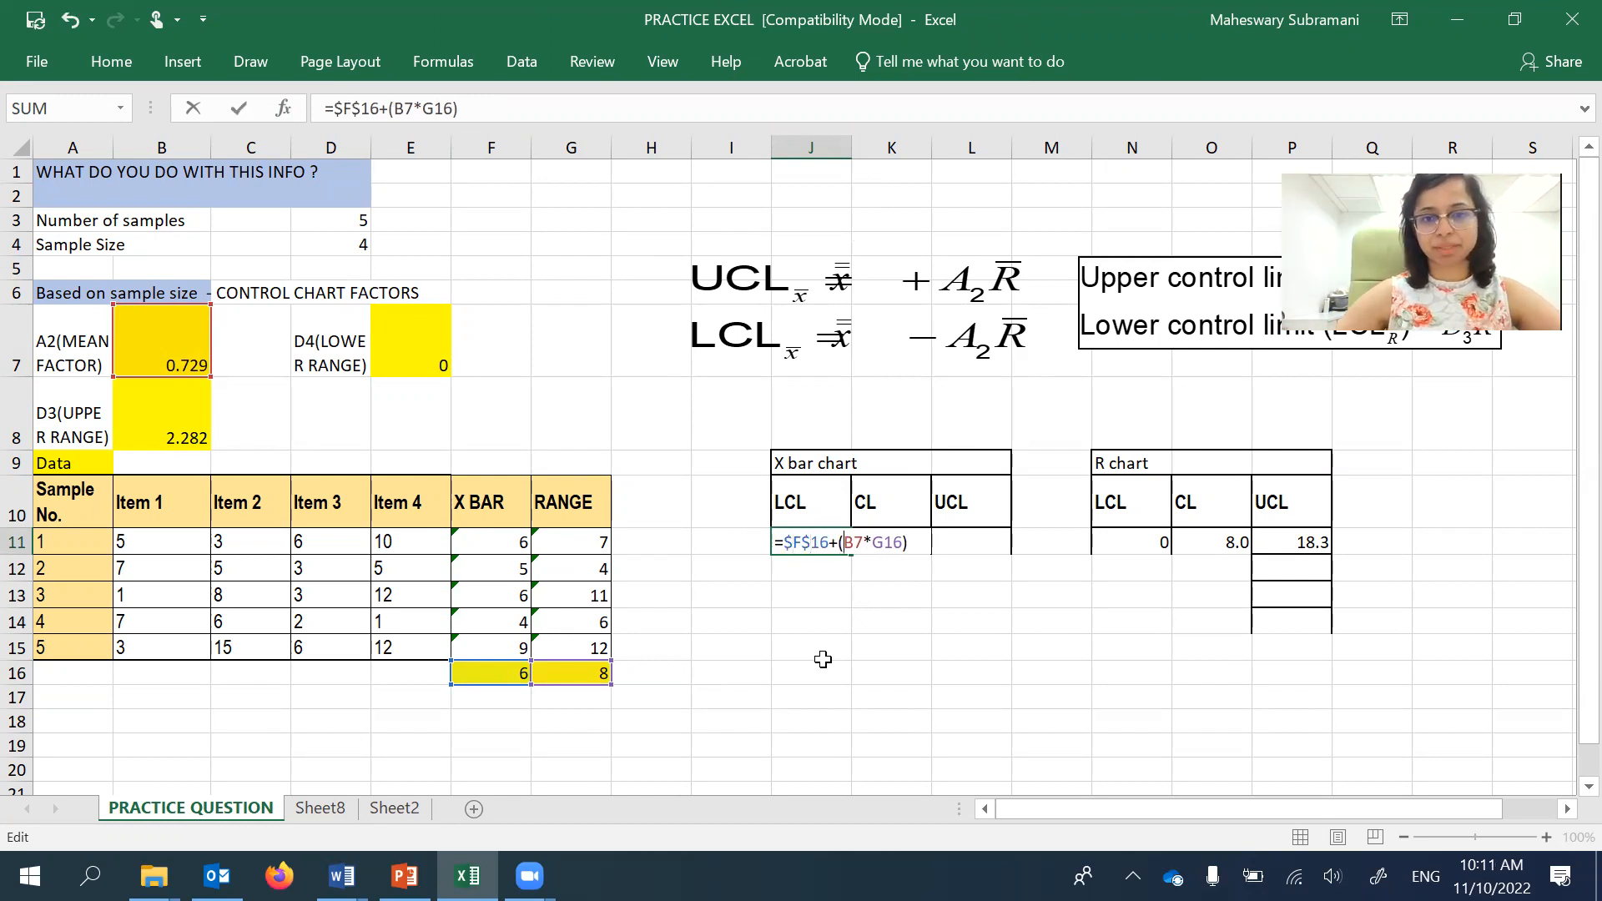
{"action": "key", "text": "Right"}
{"action": "key", "text": "Right"}
{"action": "type", "text": "$F"}
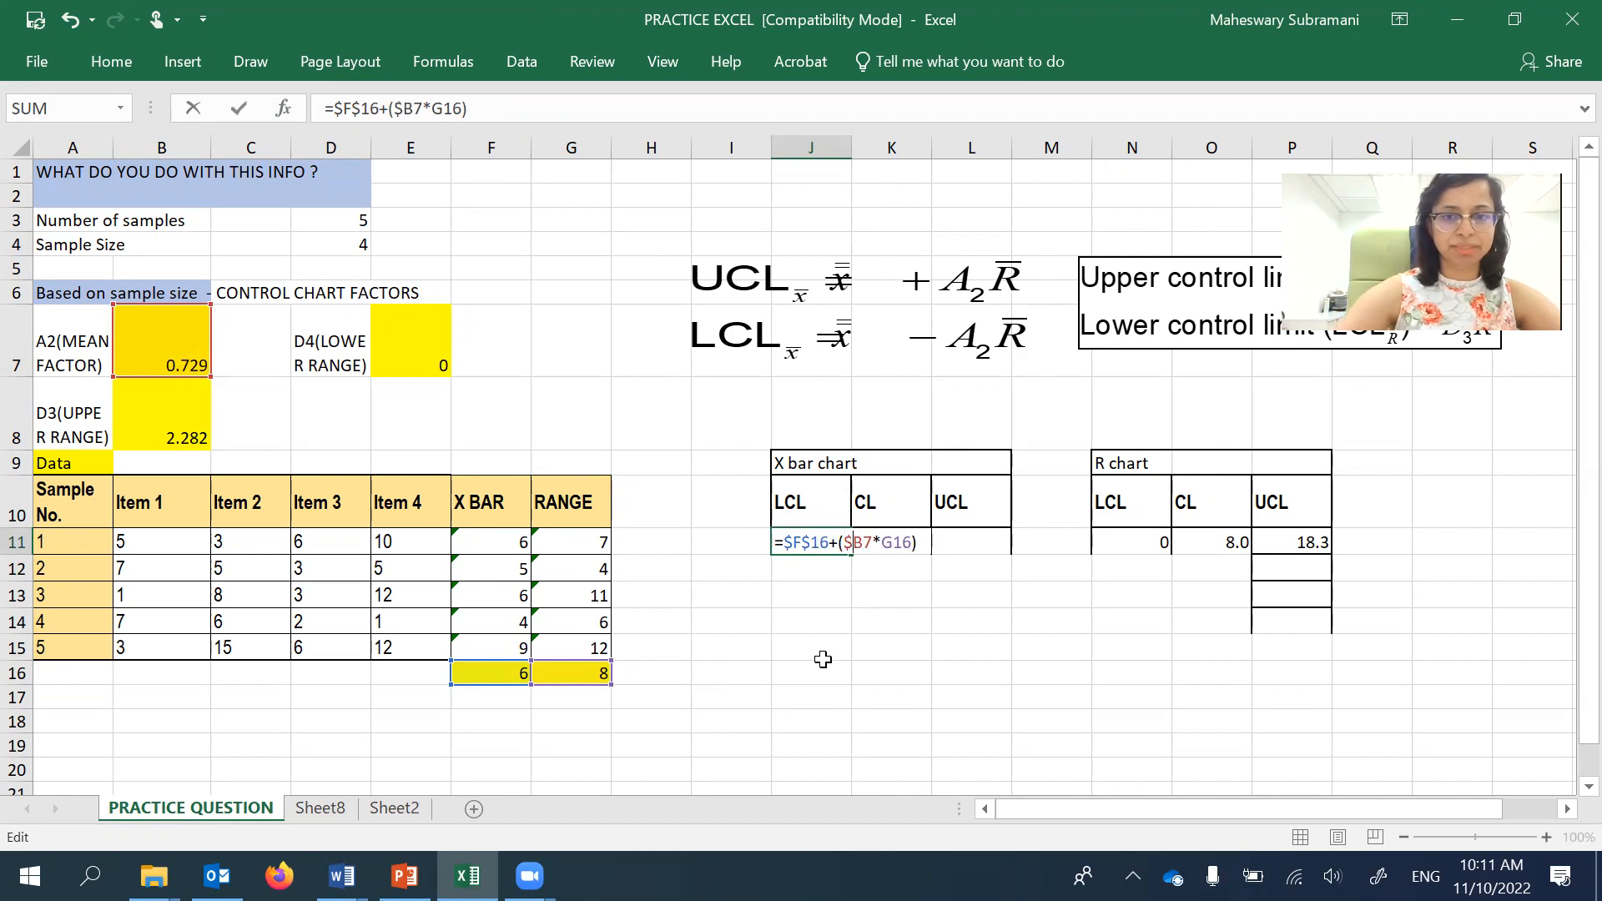
{"action": "type", "text": "$"}
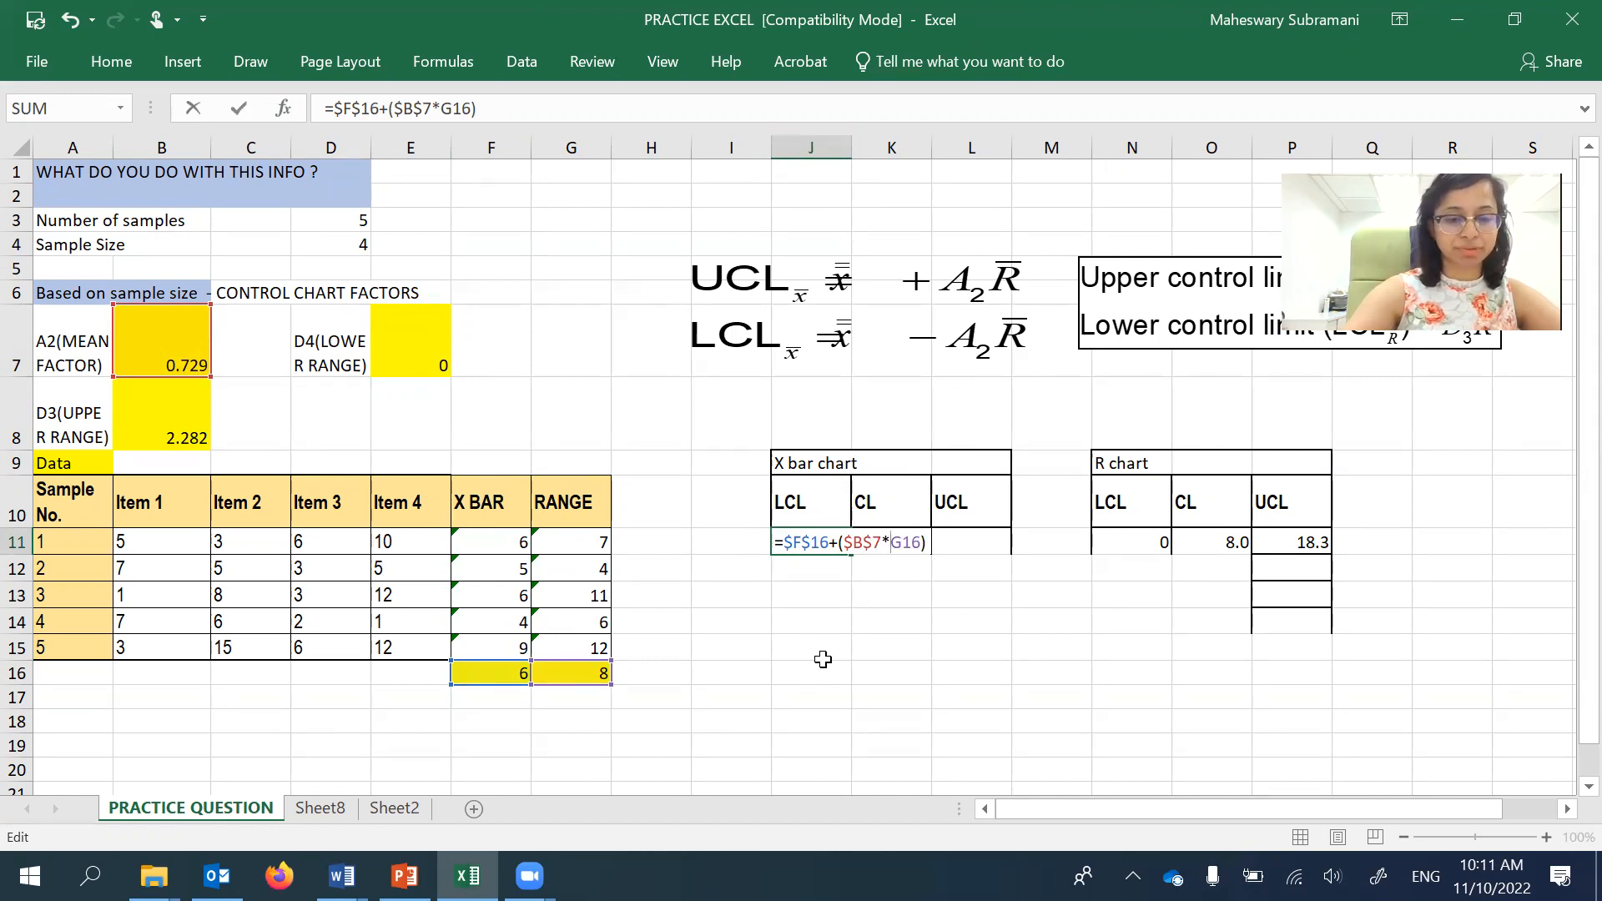
{"action": "type", "text": "$F"}
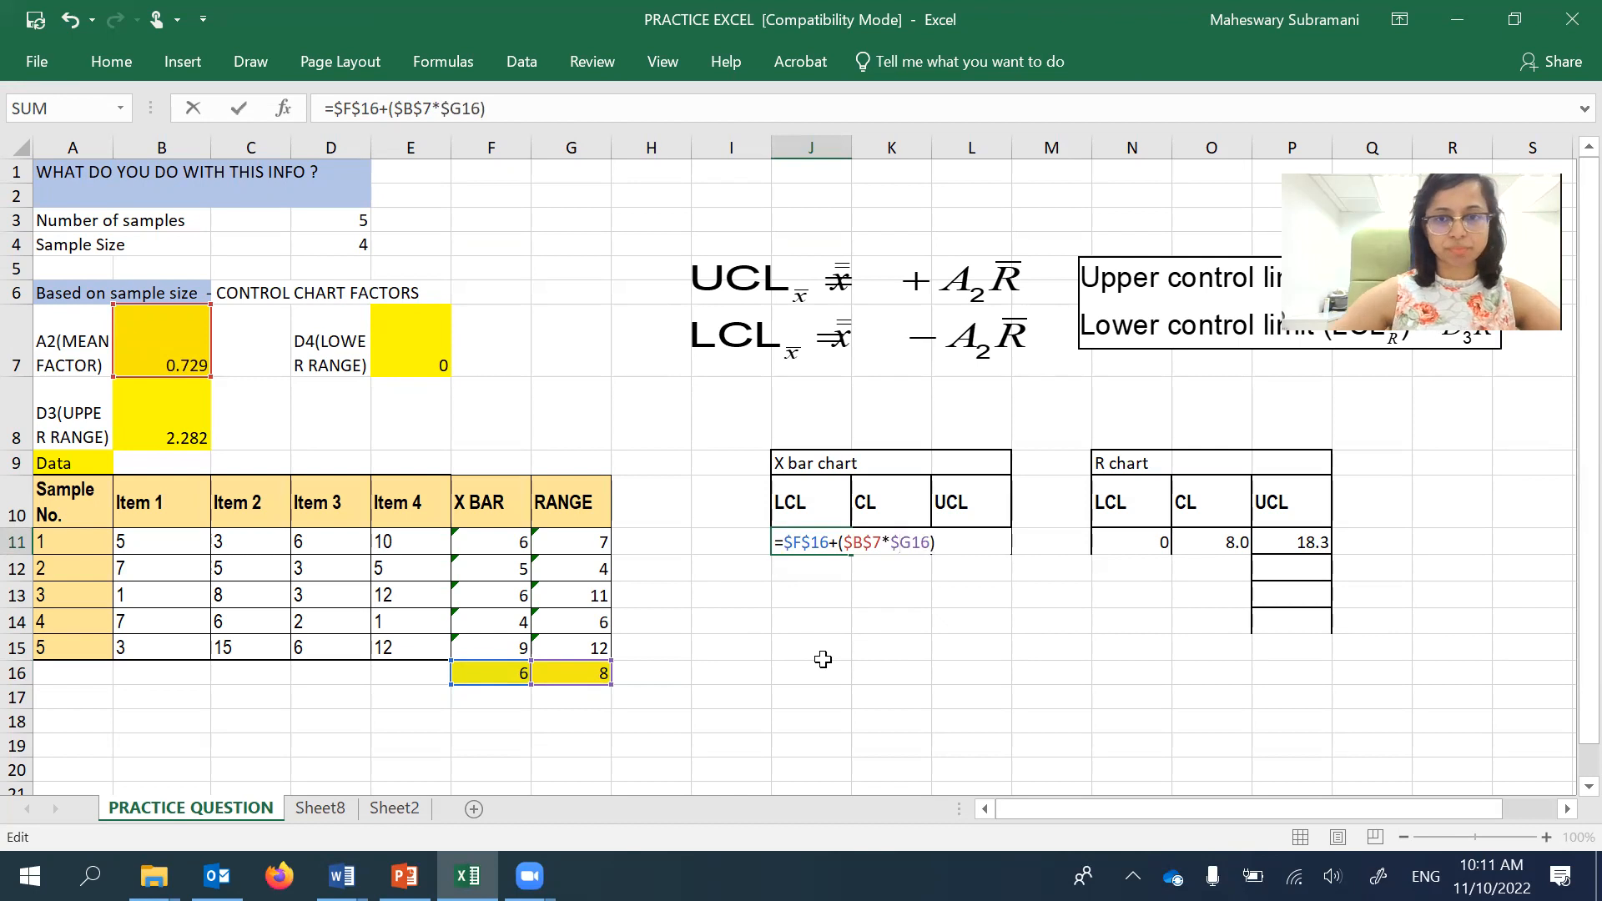
{"action": "type", "text": "$"}
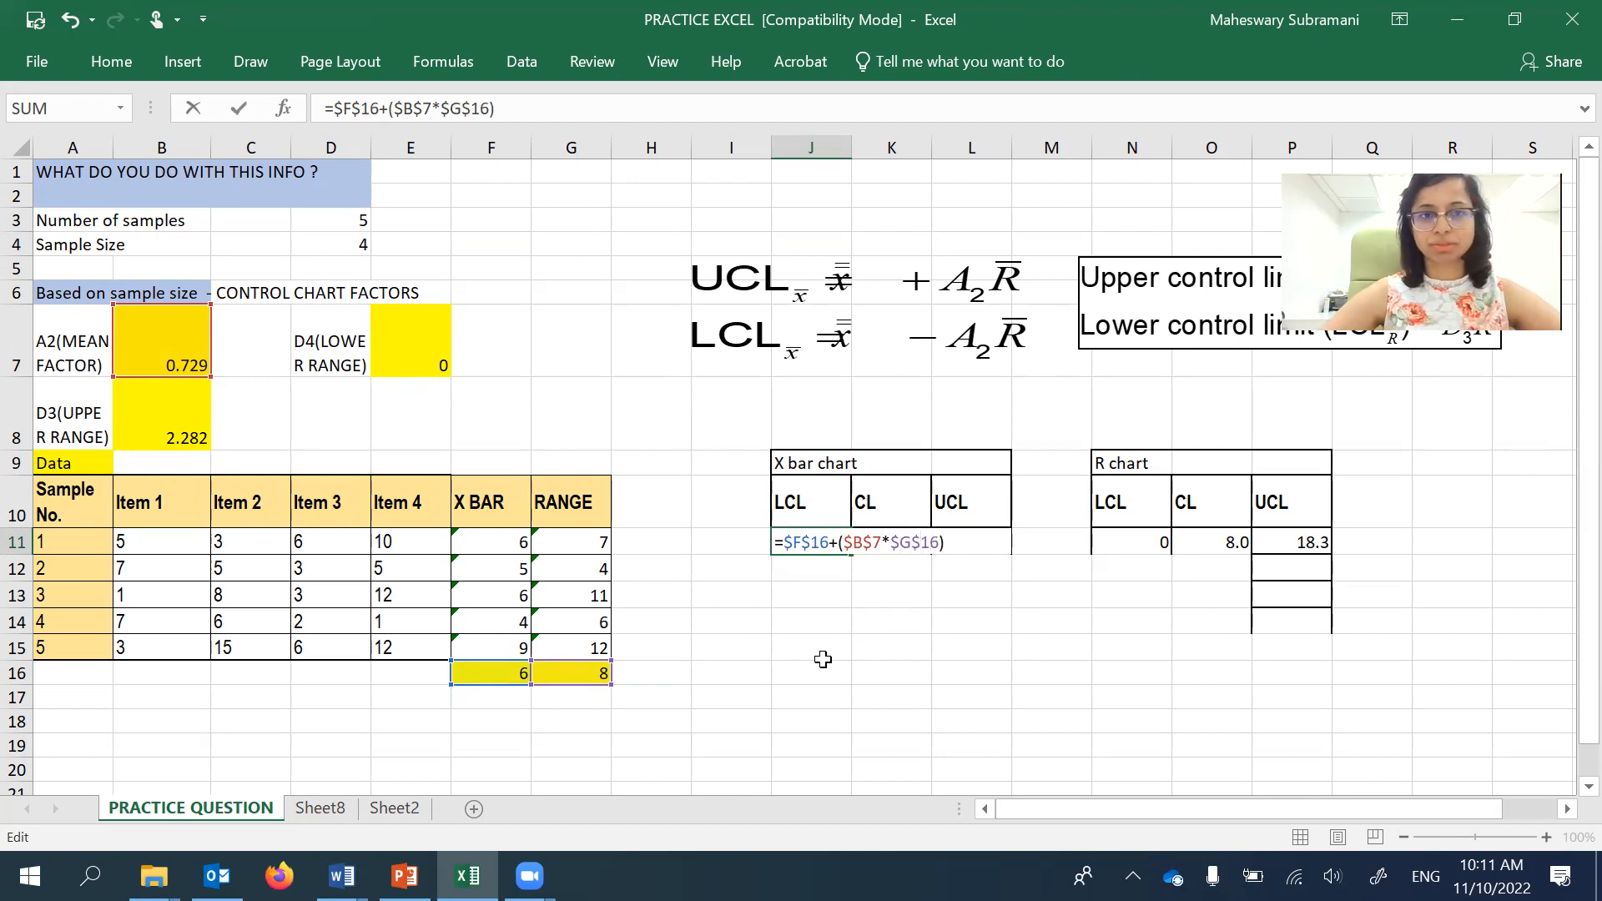
{"action": "left_click_drag", "start_coordinate": [971, 544], "coordinate": [761, 542]}
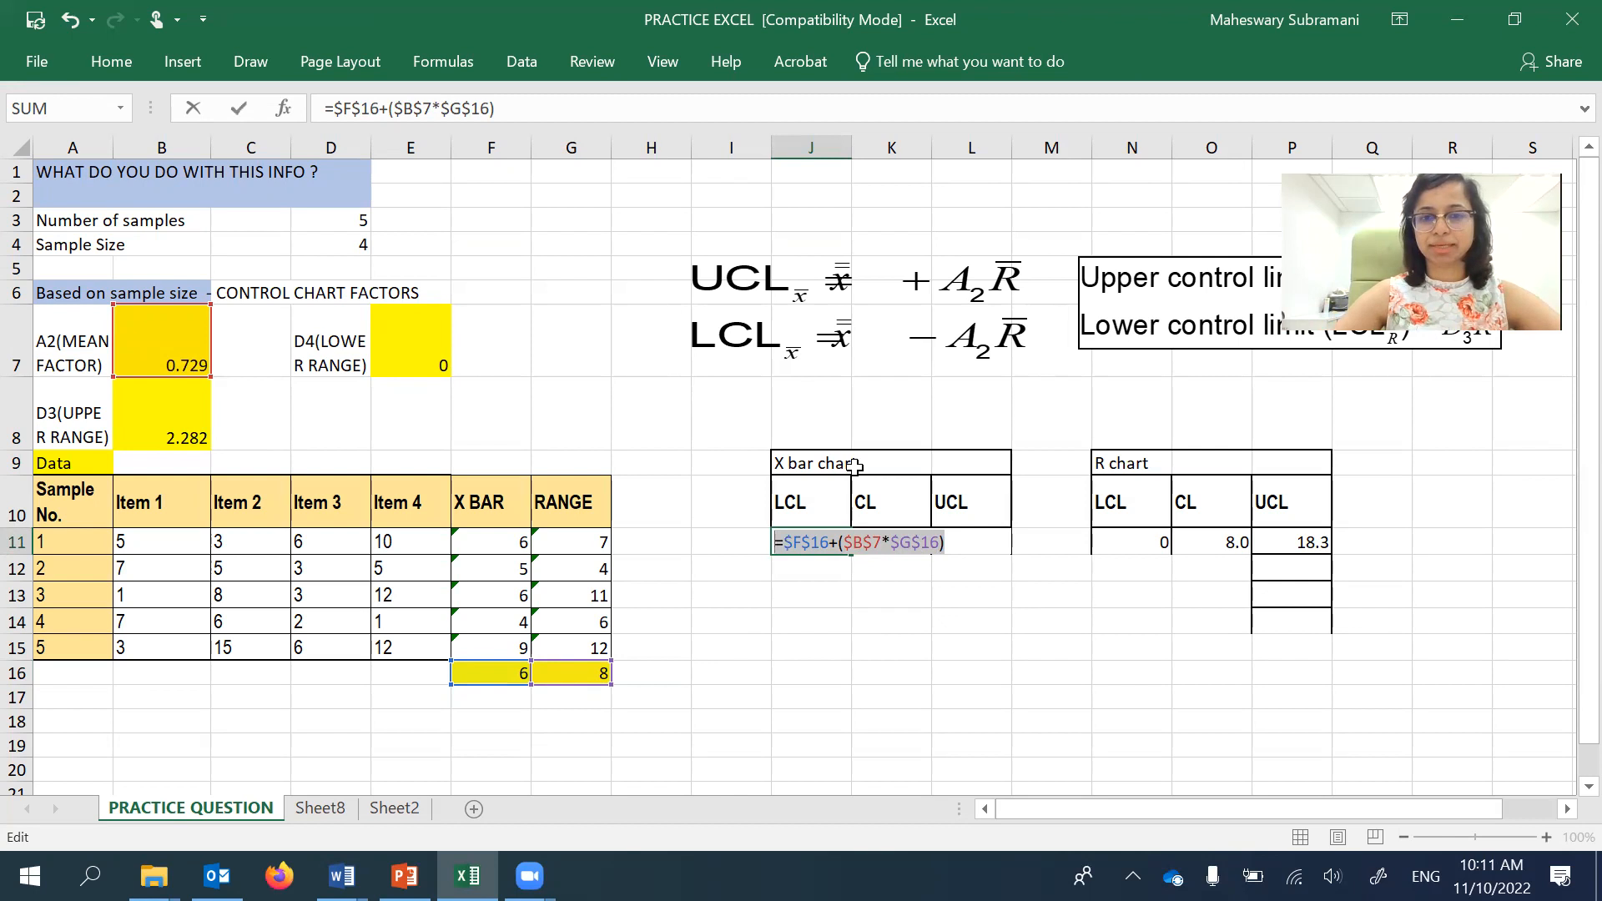
{"action": "key", "text": "Return"}
- Fill J11's formula down the X bar chart LCL column through J15
{"action": "left_click", "coordinate": [835, 544]}
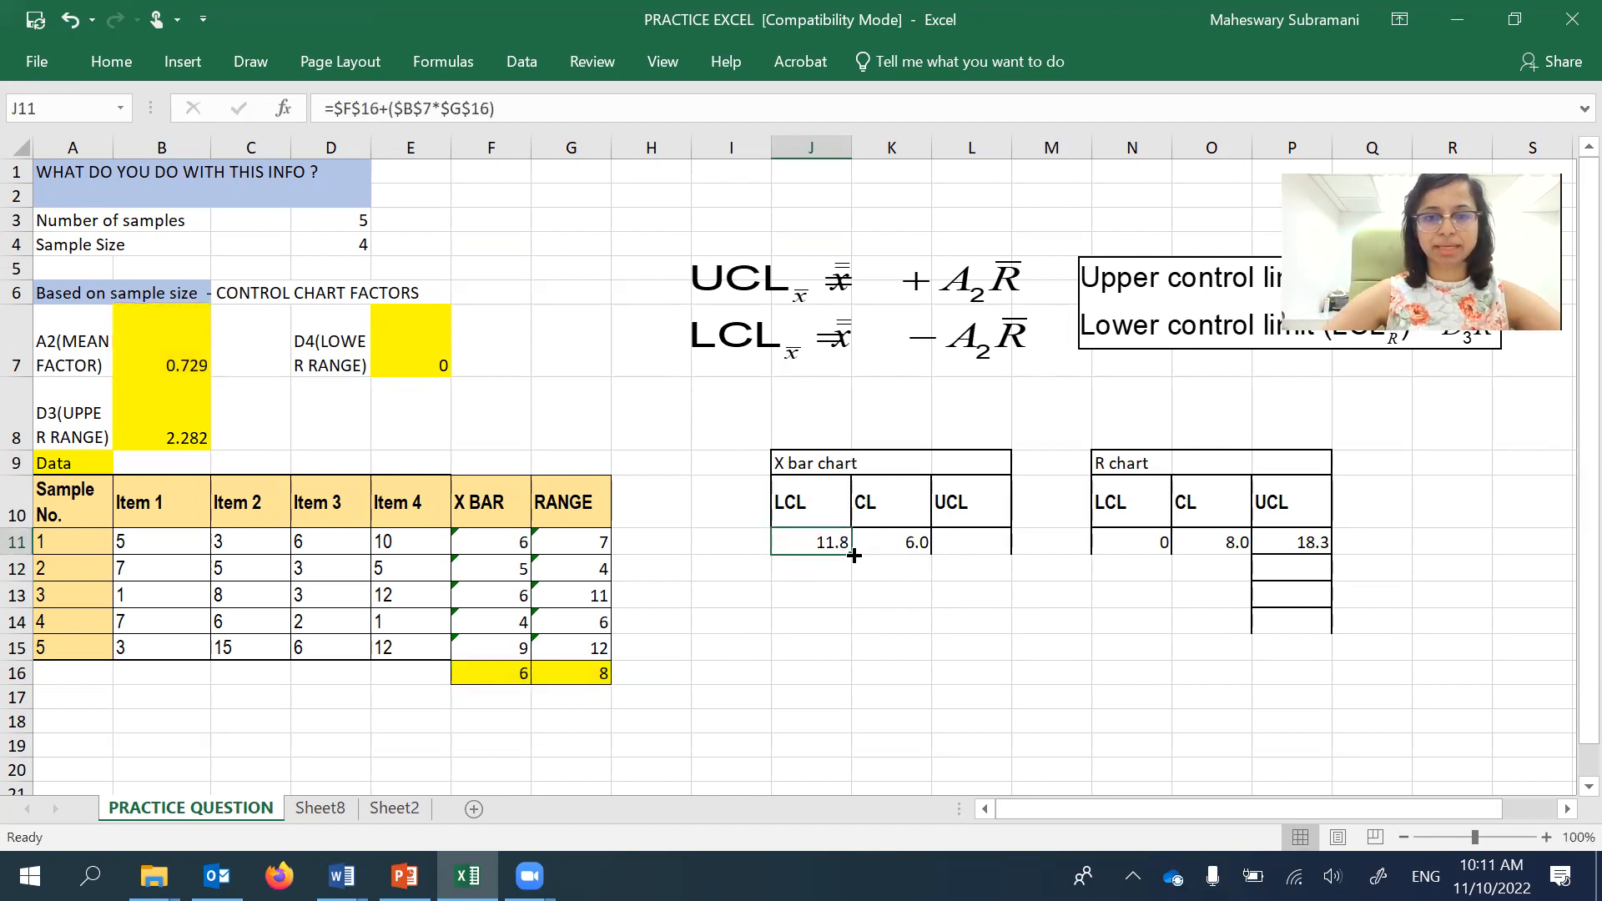
{"action": "left_click_drag", "start_coordinate": [853, 557], "coordinate": [837, 660]}
- Delete the CL formula from K11 in the X bar chart table
{"action": "left_click", "coordinate": [919, 537]}
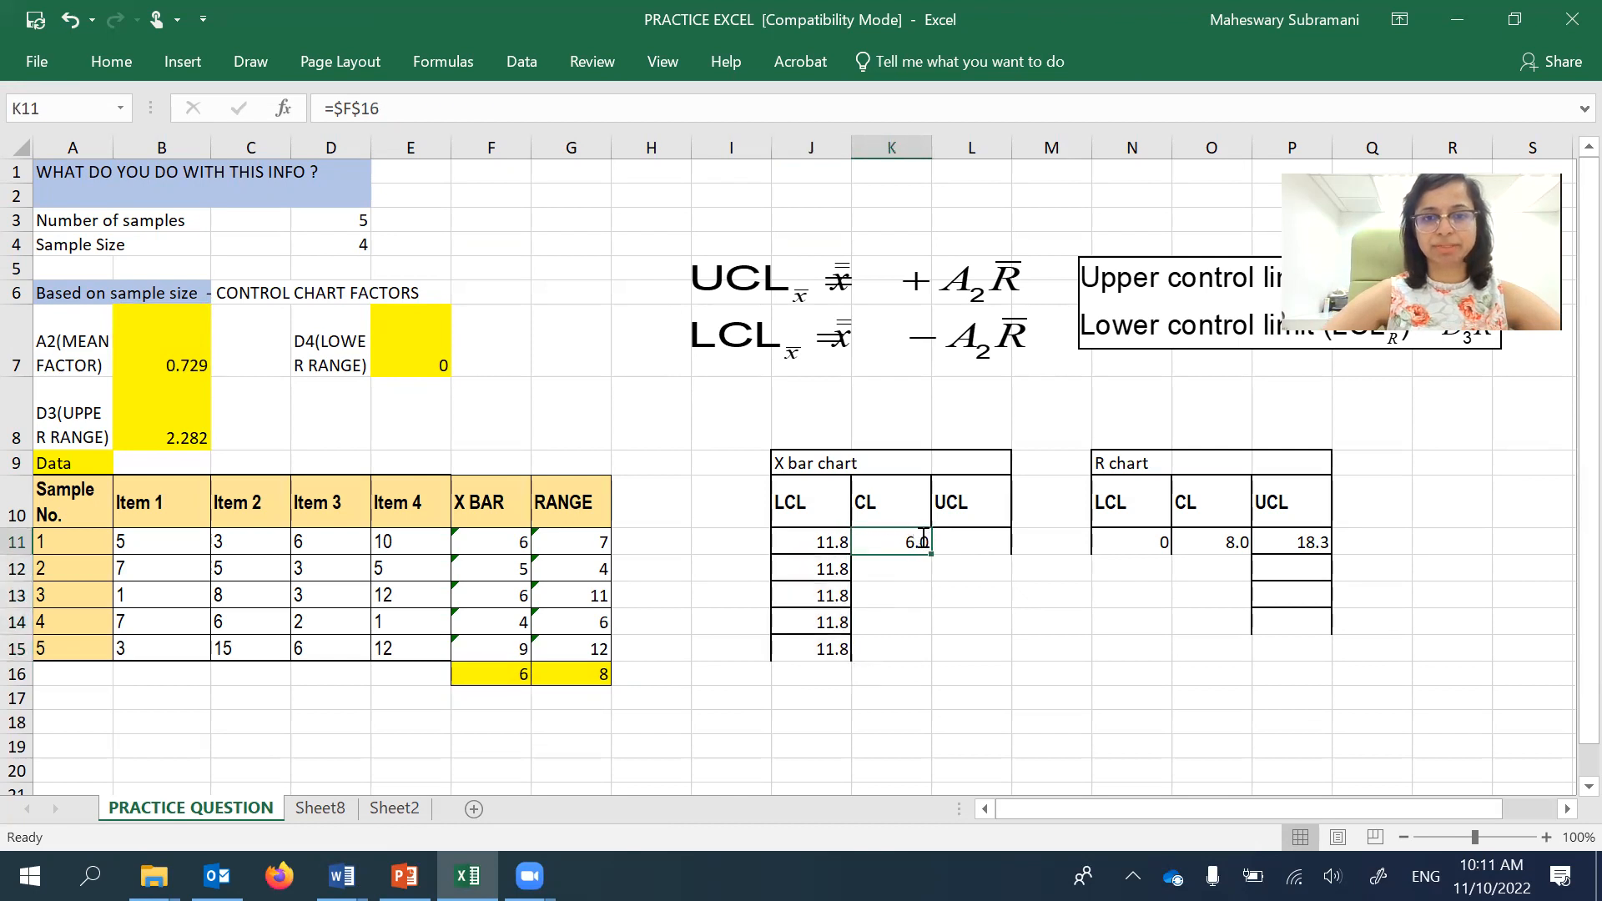
{"action": "double_click", "coordinate": [918, 536]}
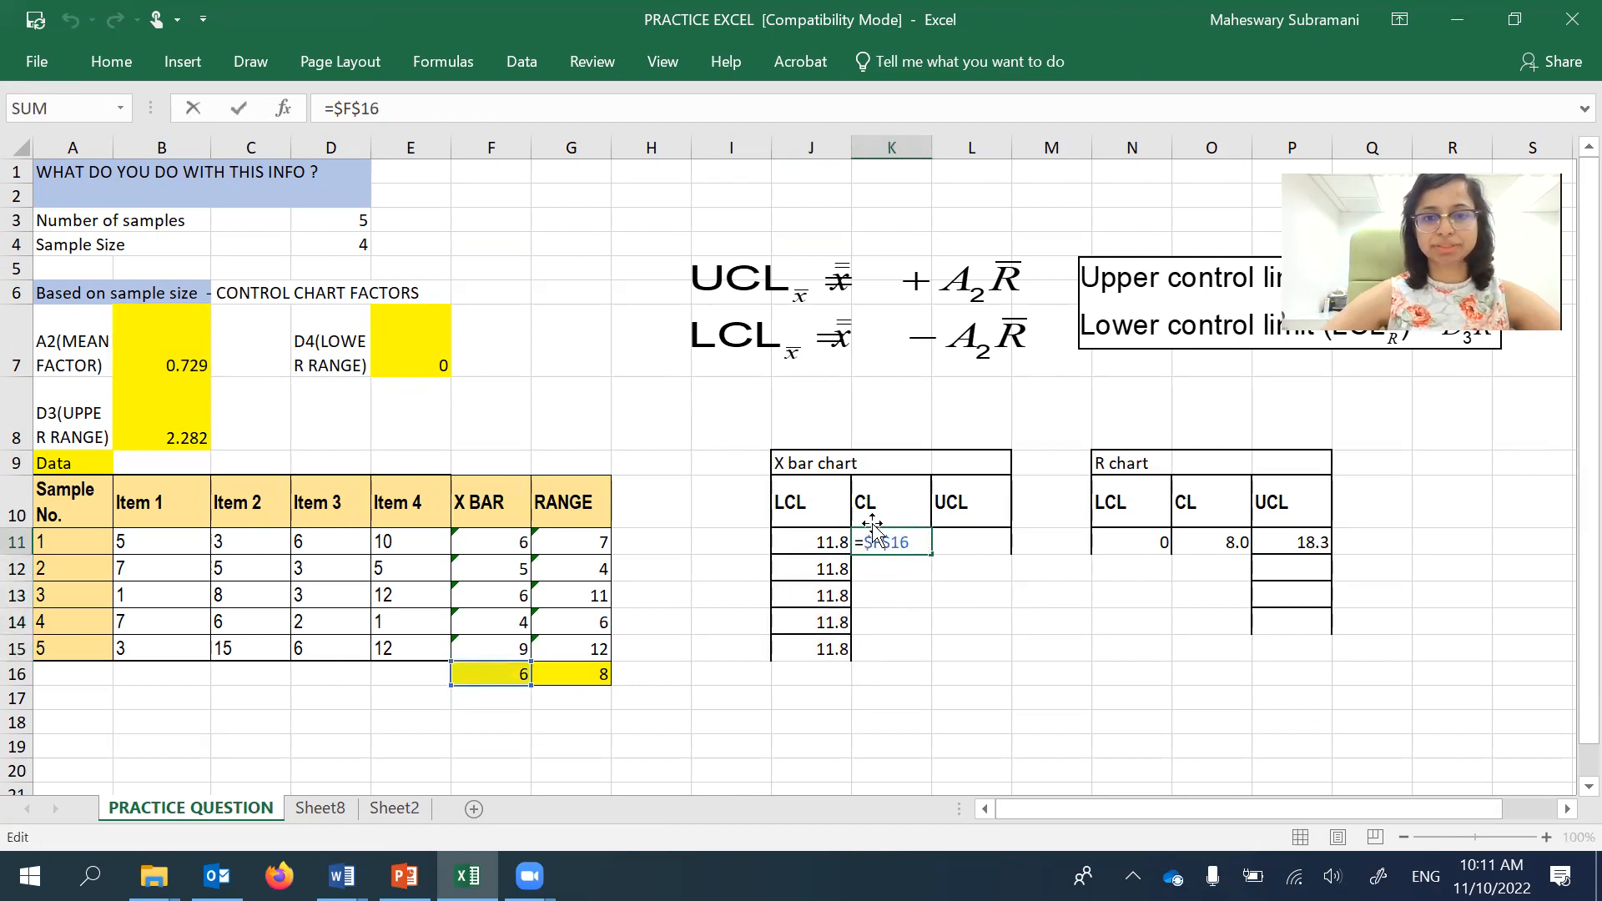
{"action": "key", "text": "BackSpace"}
{"action": "key", "text": "BackSpace"}
{"action": "key", "text": "BackSpace"}
{"action": "key", "text": "BackSpace"}
{"action": "key", "text": "BackSpace"}
{"action": "key", "text": "BackSpace"}
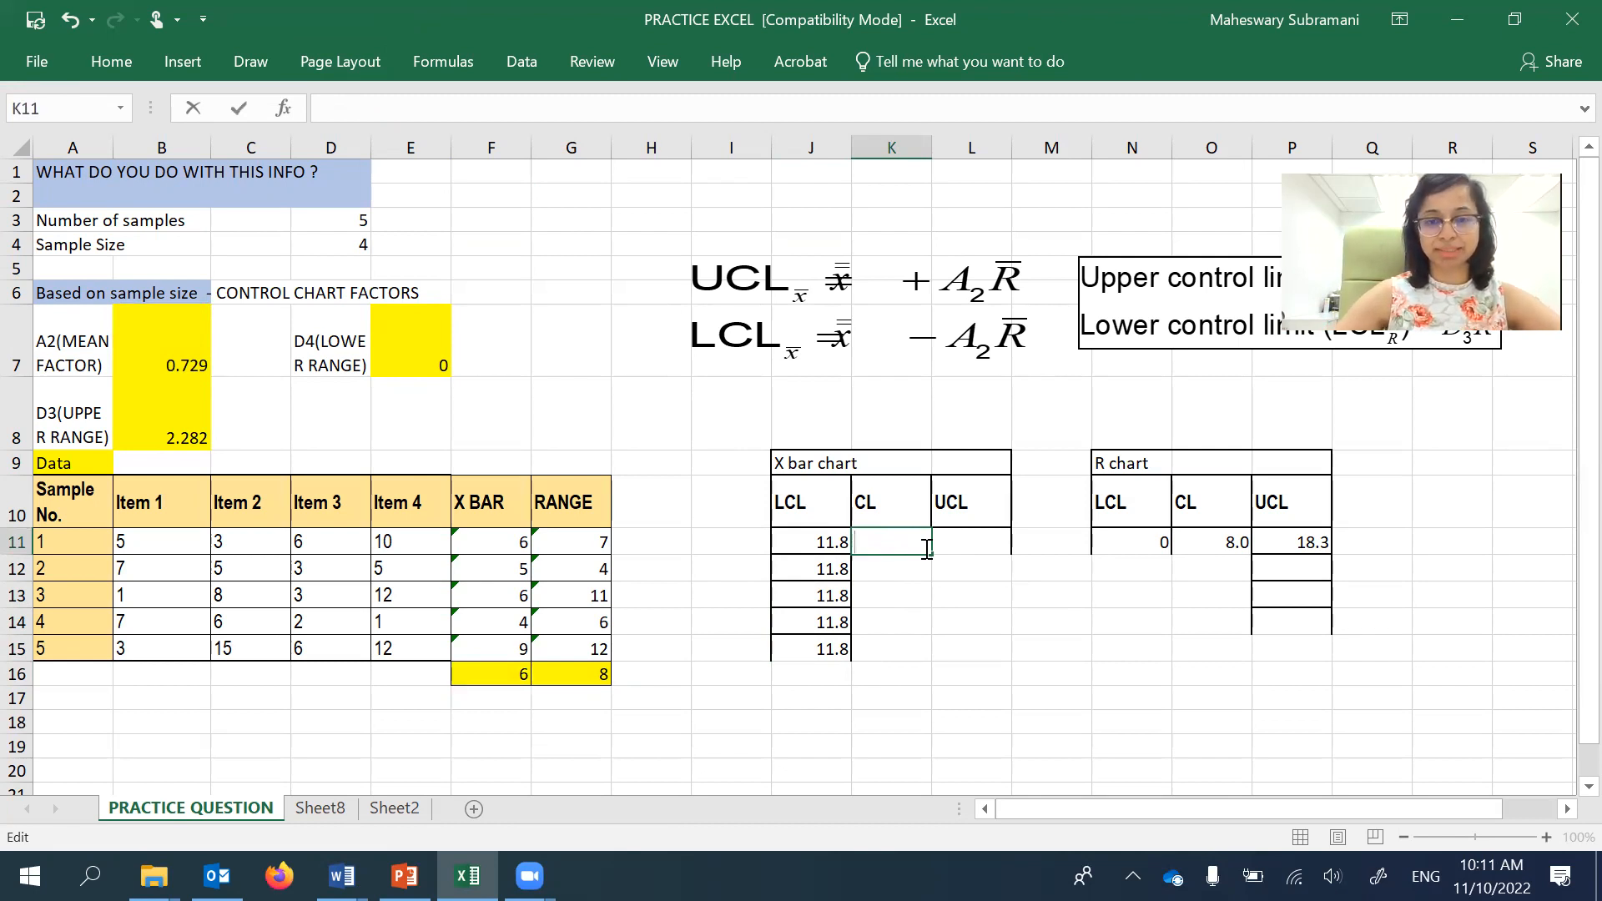
{"action": "left_click", "coordinate": [966, 538]}
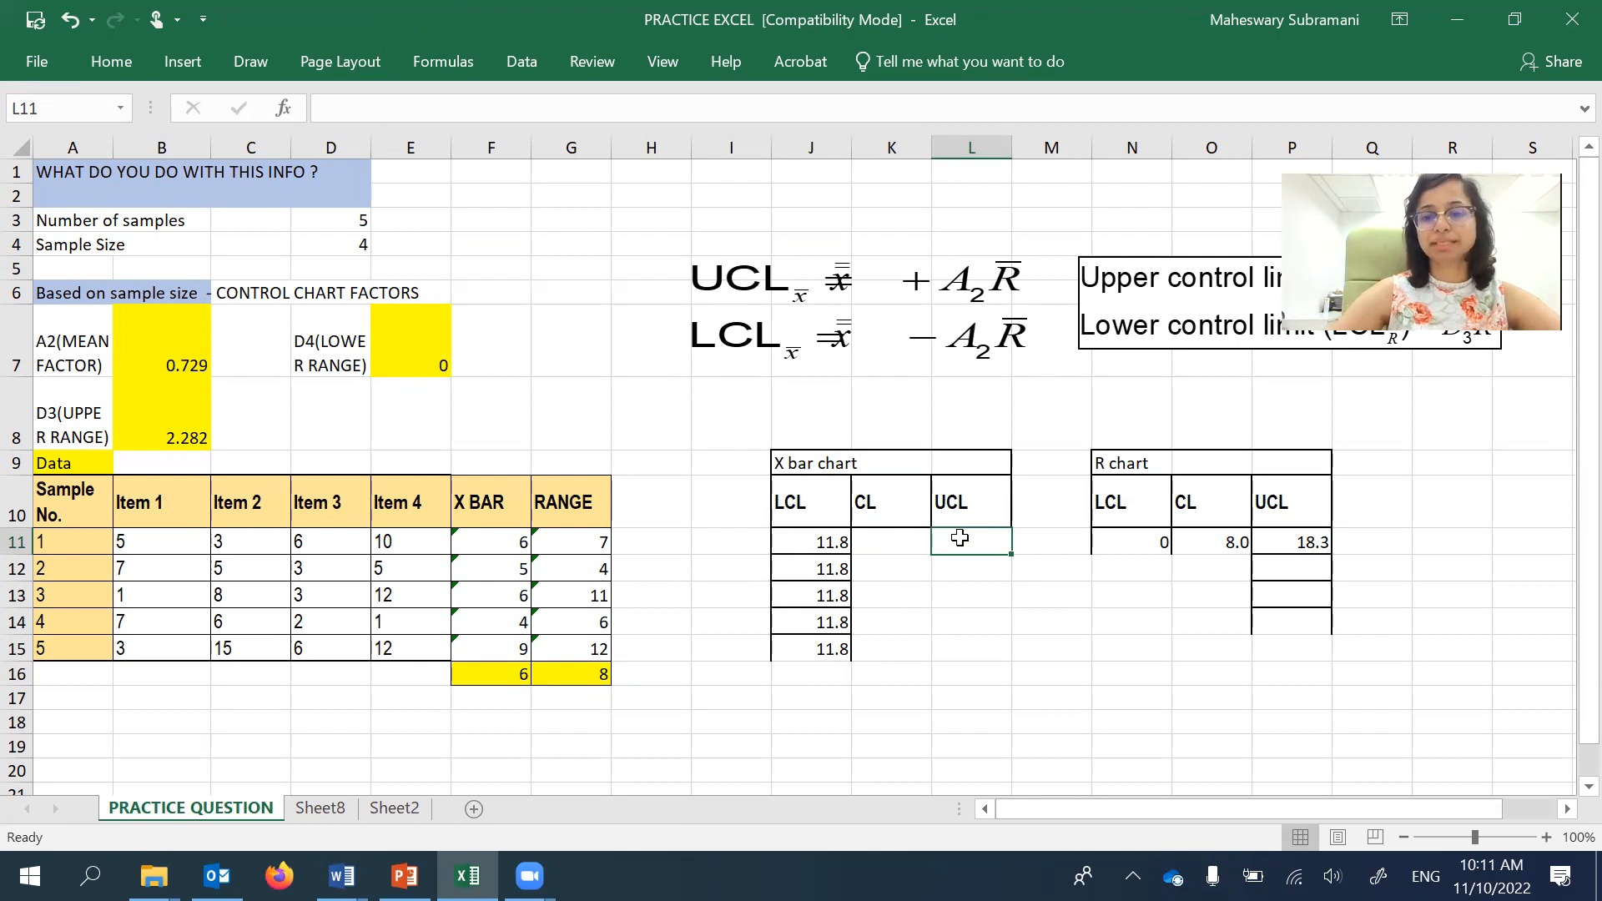
{"action": "type", "text": "="}
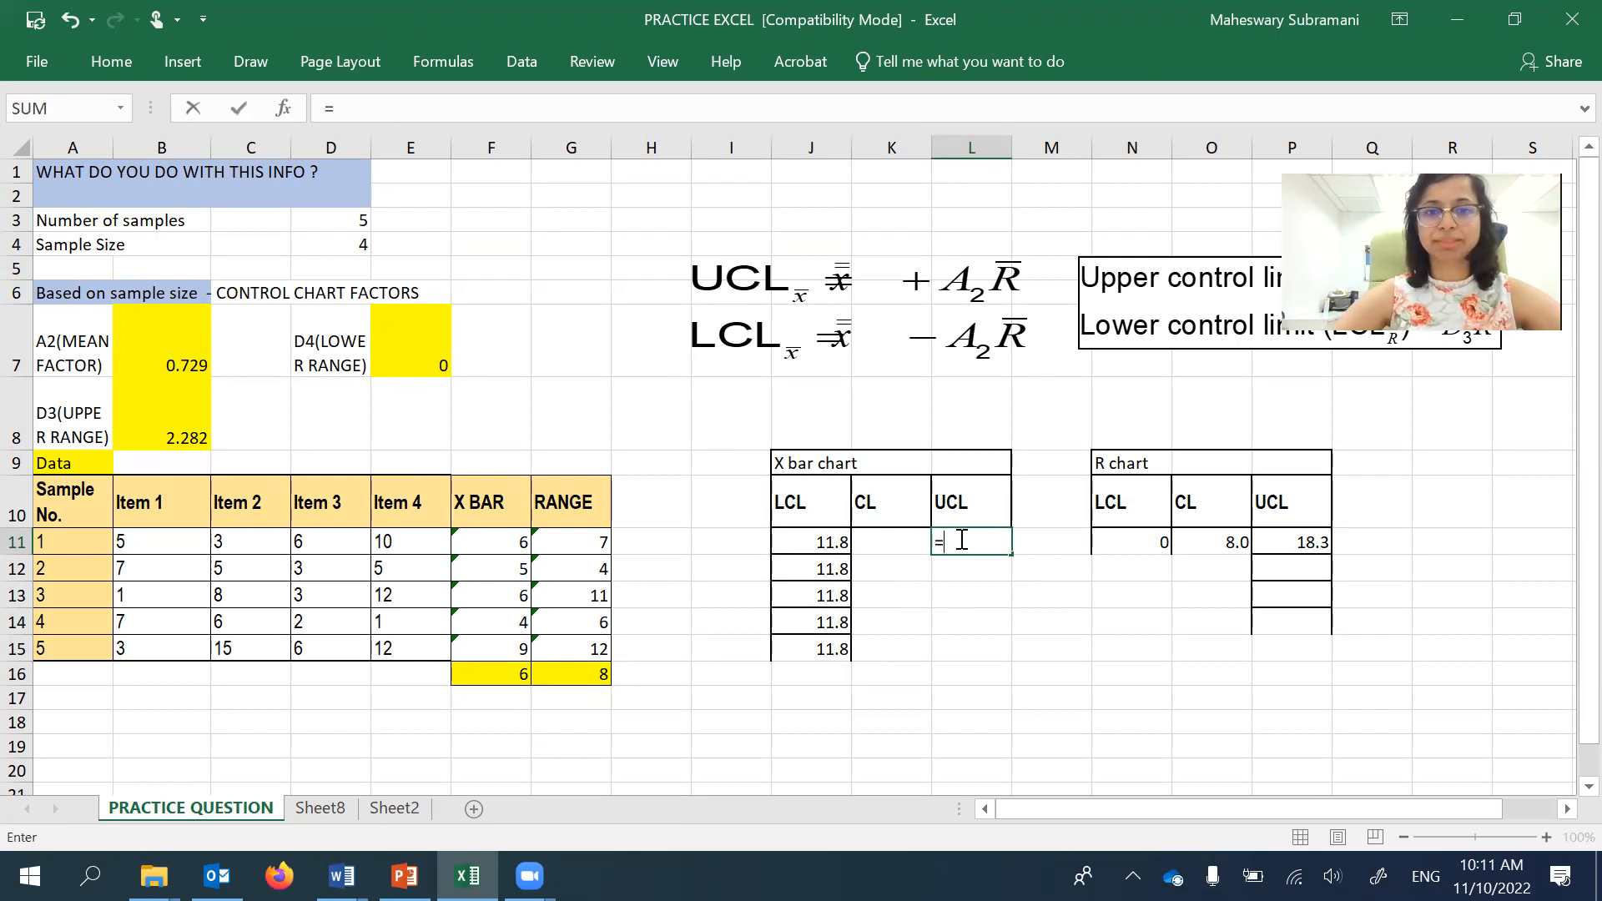
{"action": "left_click", "coordinate": [834, 550]}
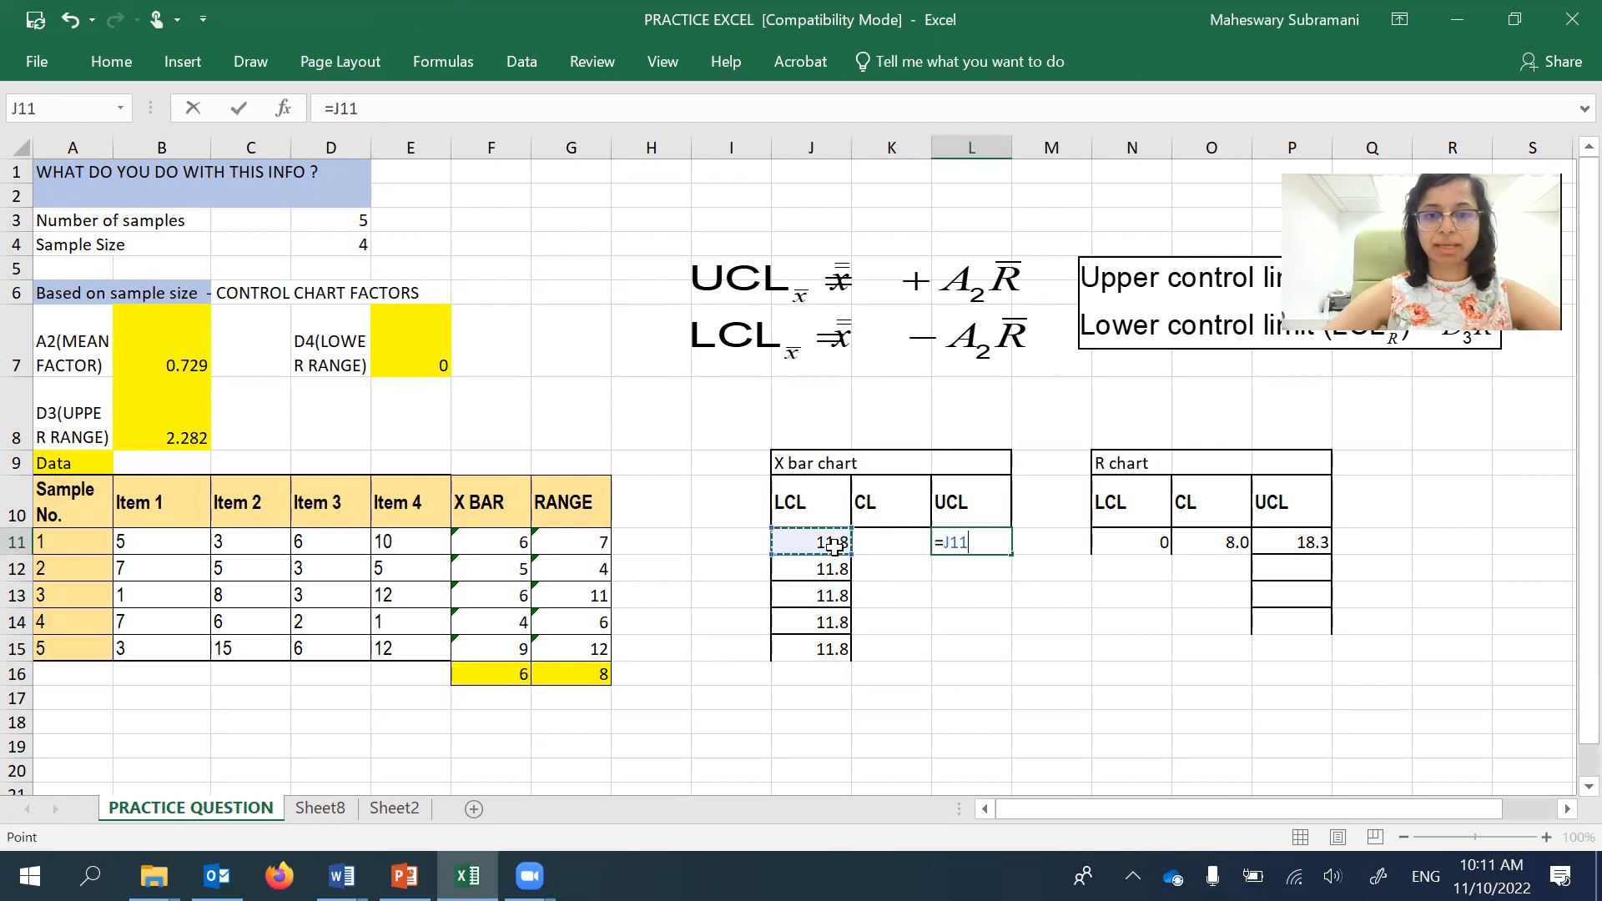
{"action": "key", "text": "BackSpace"}
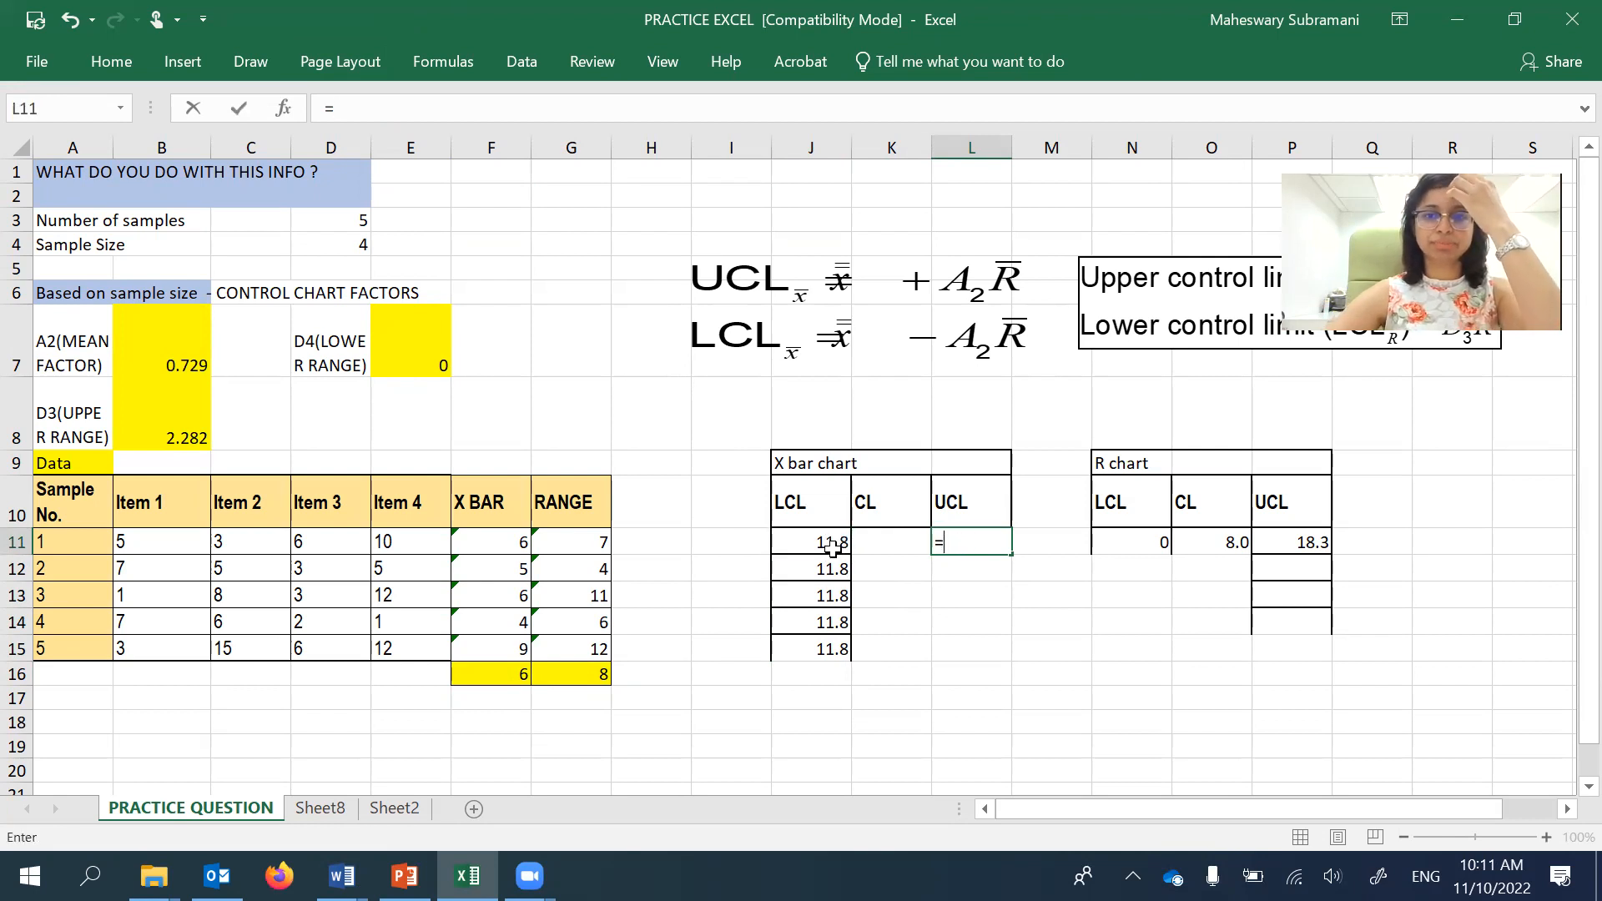
- Correct J11's LCL formula to =$F$16-($B$7*$G$16) and fill it down through J15
{"action": "left_click", "coordinate": [832, 547]}
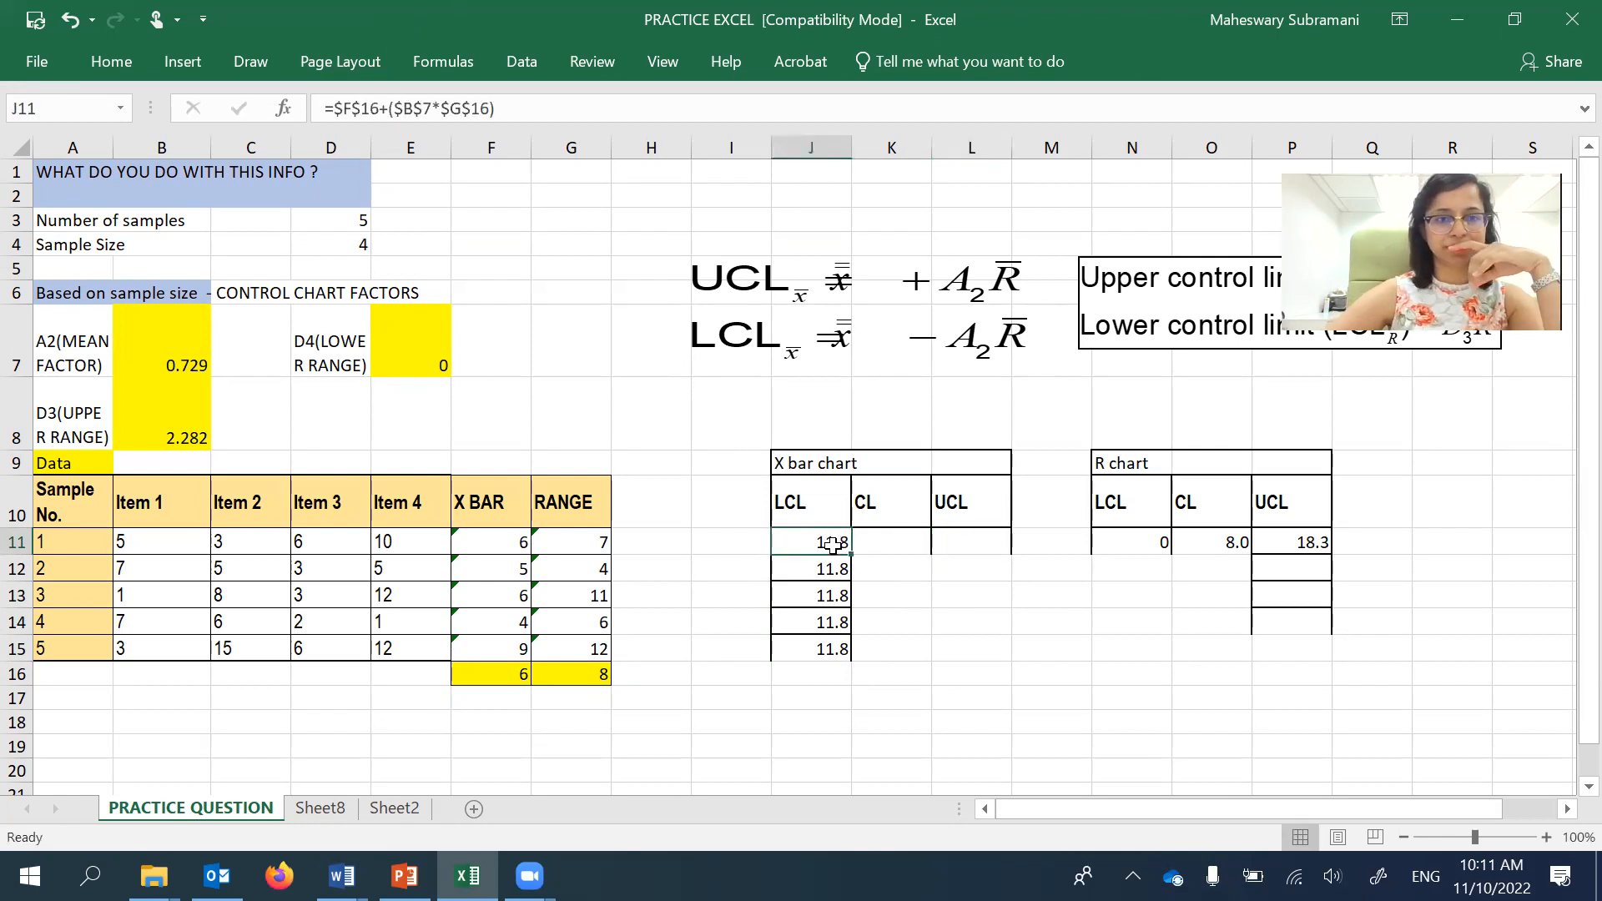
{"action": "double_click", "coordinate": [830, 544]}
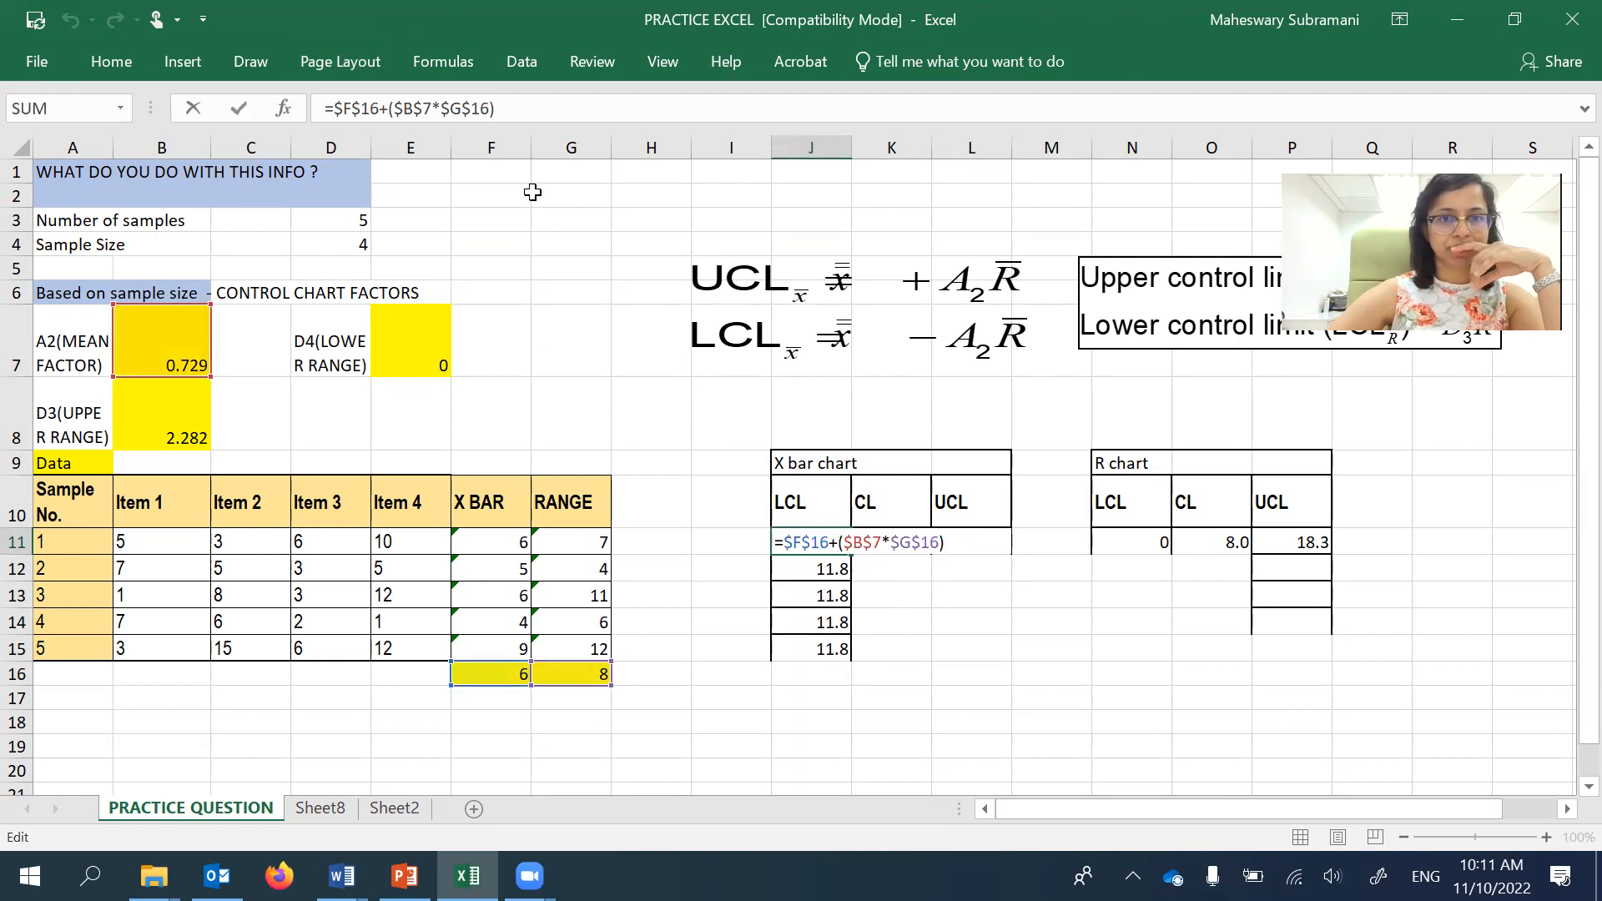
{"action": "left_click", "coordinate": [386, 109]}
{"action": "key", "text": "BackSpace"}
{"action": "type", "text": "-"}
{"action": "key", "text": "Return"}
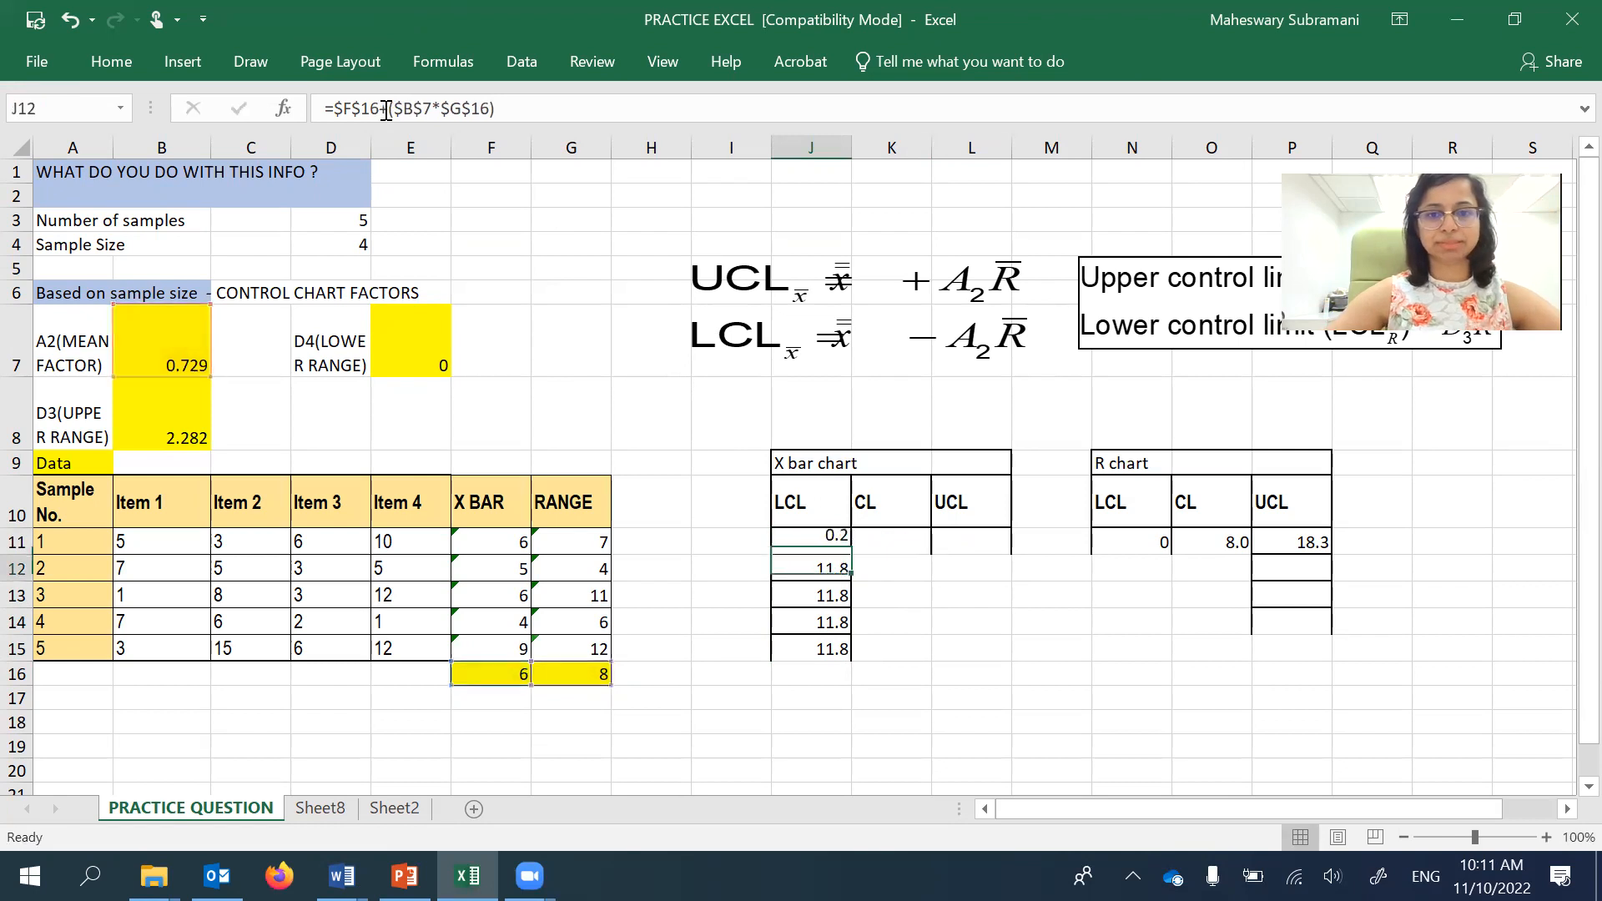
{"action": "left_click", "coordinate": [837, 543]}
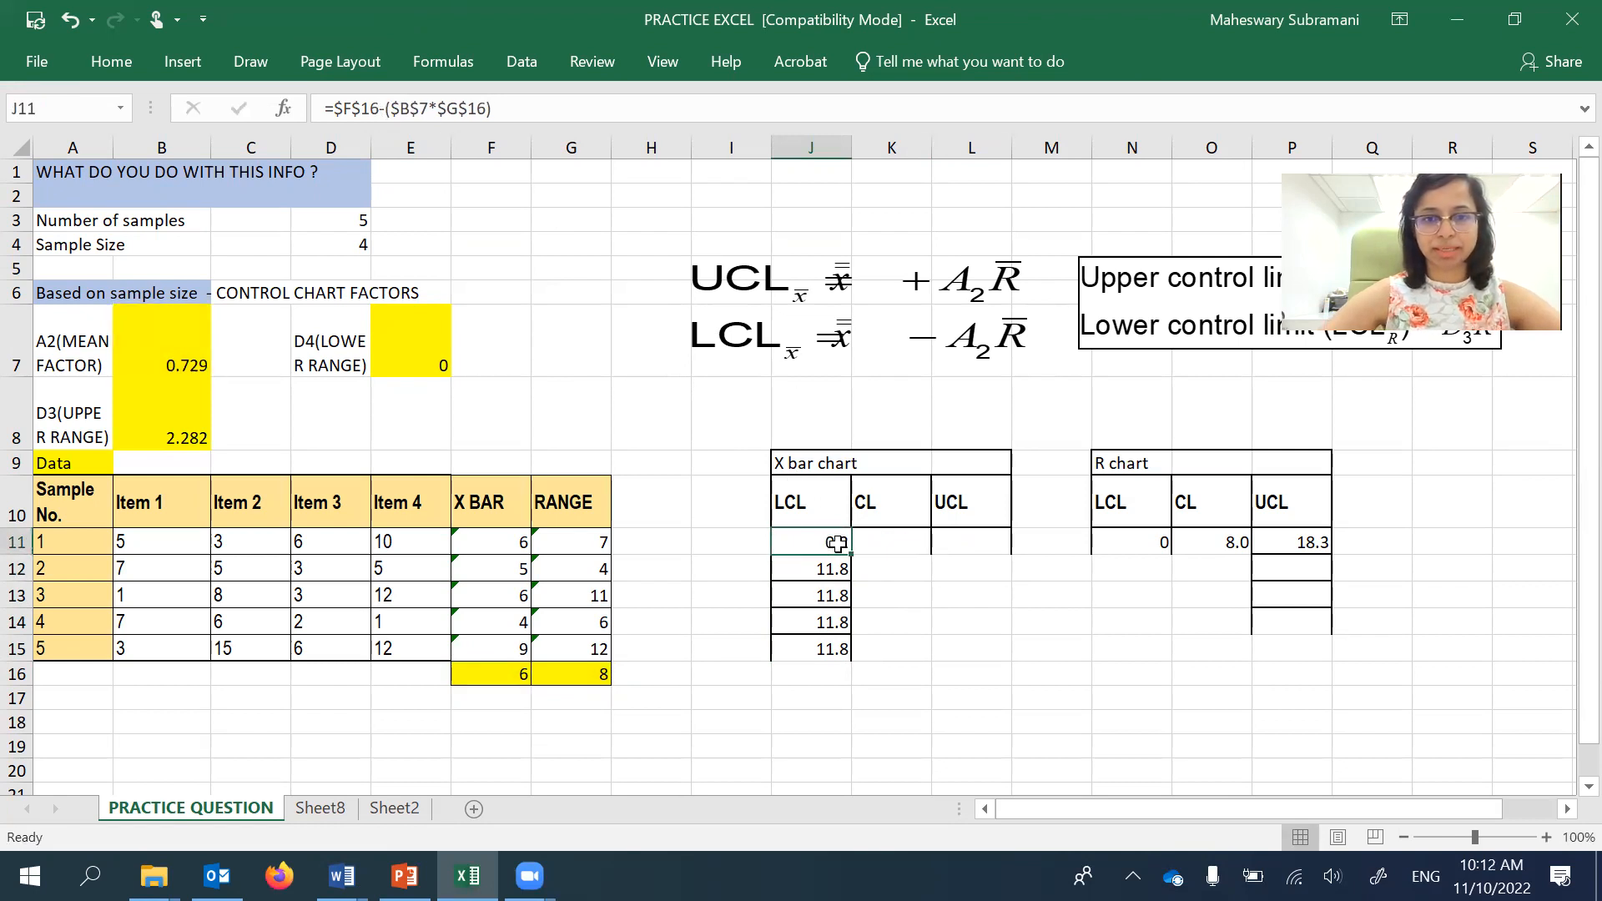
{"action": "left_click_drag", "start_coordinate": [850, 556], "coordinate": [846, 666]}
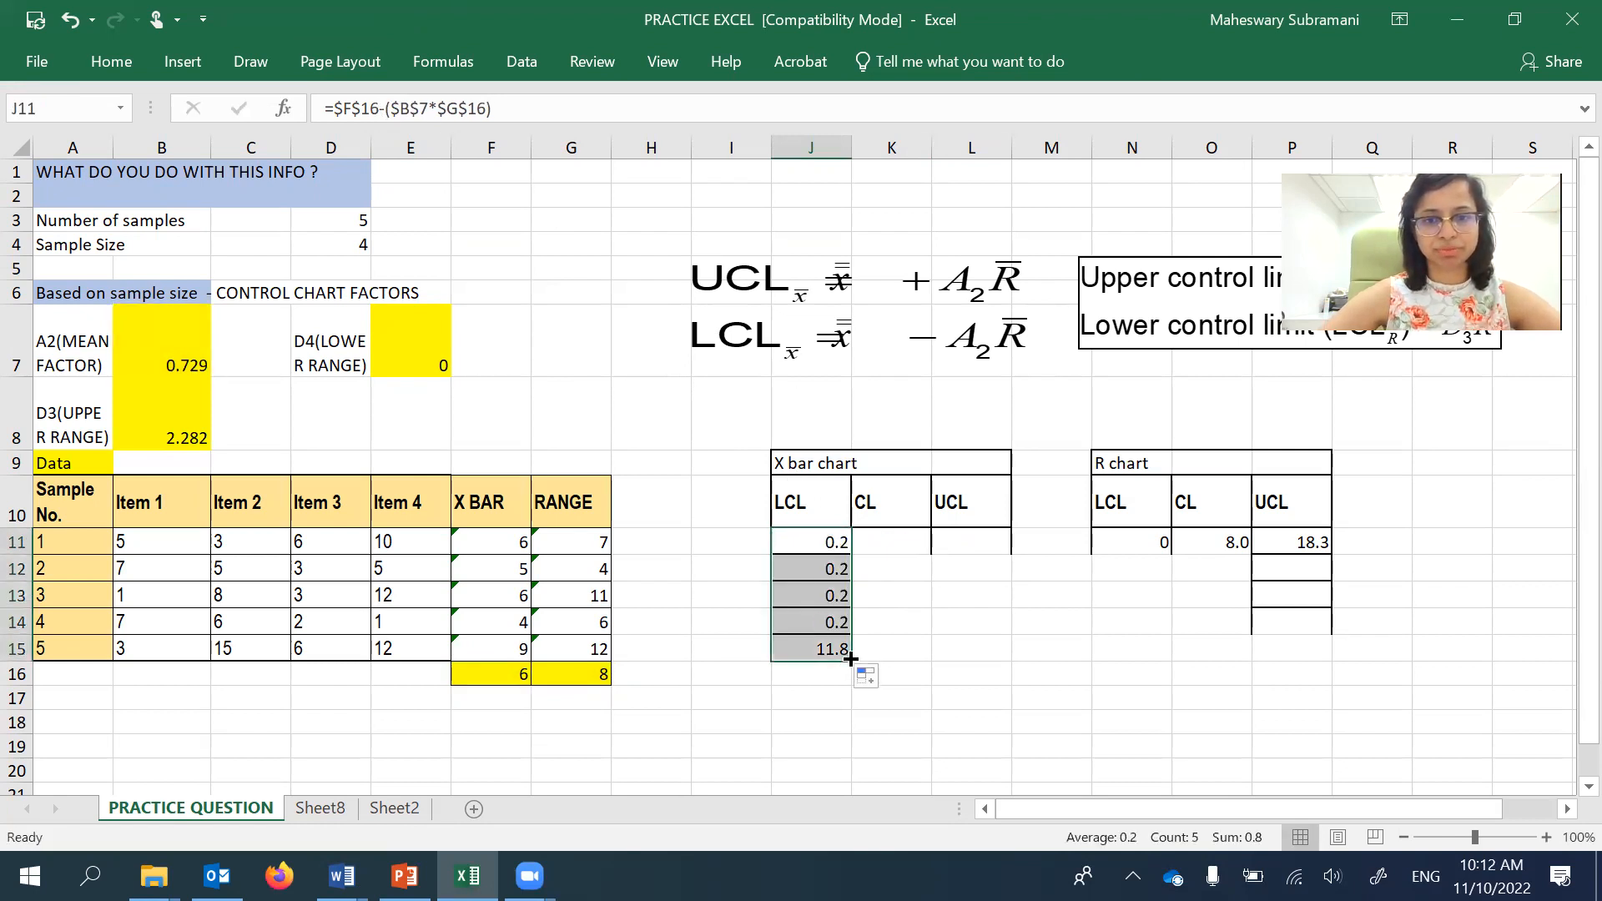
- Enter the X bar chart UCL formula =F16+(B7*G16) in L11
{"action": "double_click", "coordinate": [988, 540]}
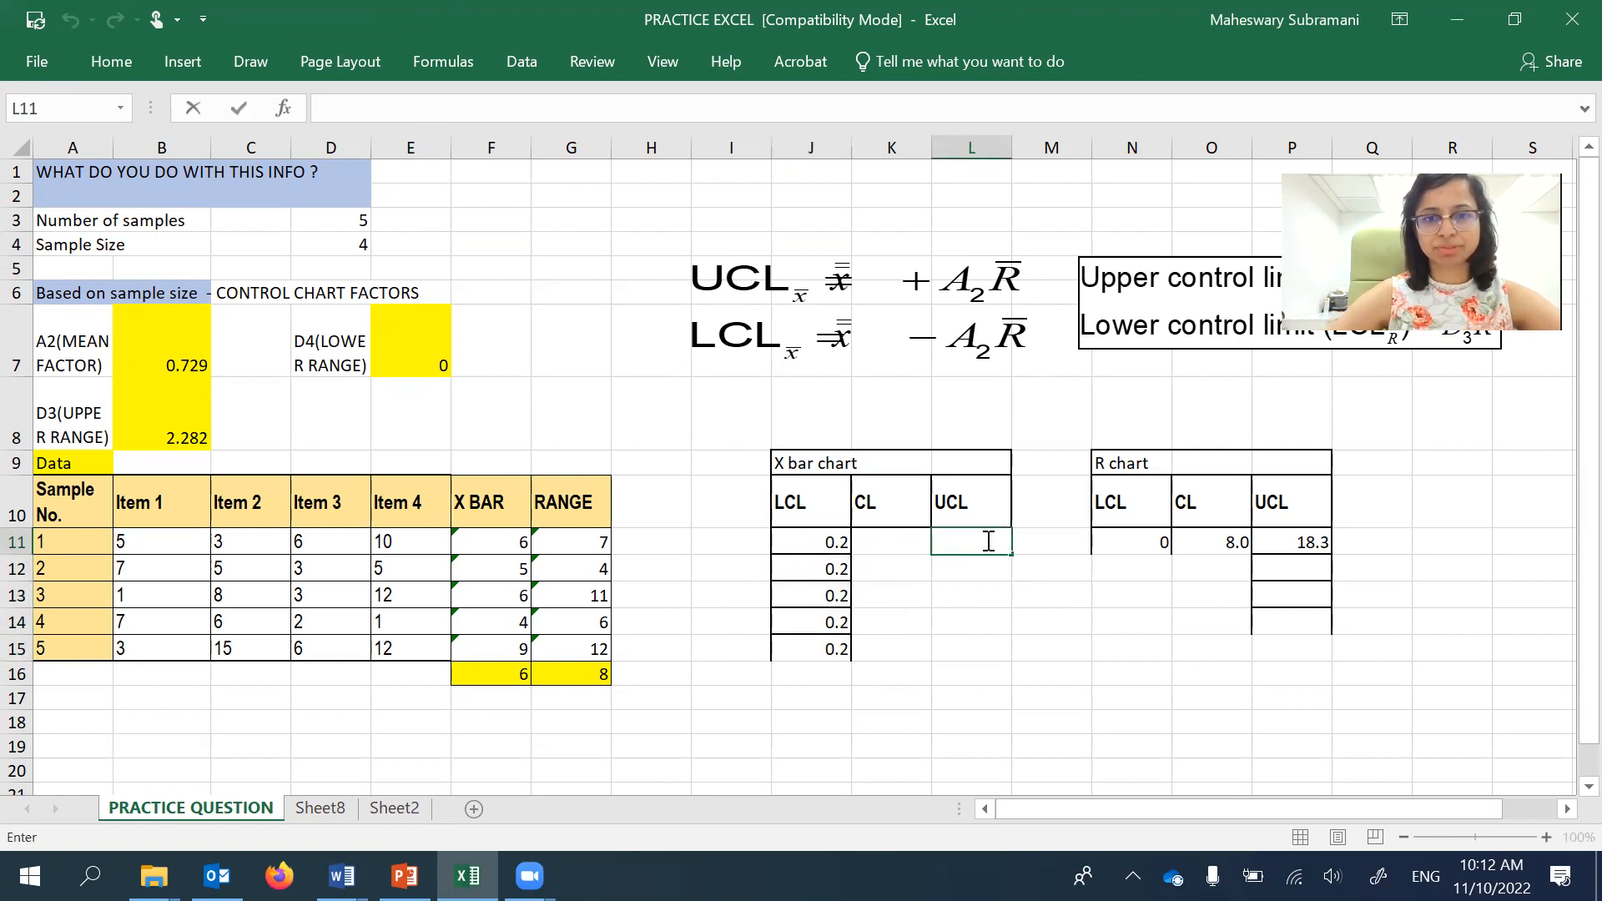
{"action": "type", "text": "="}
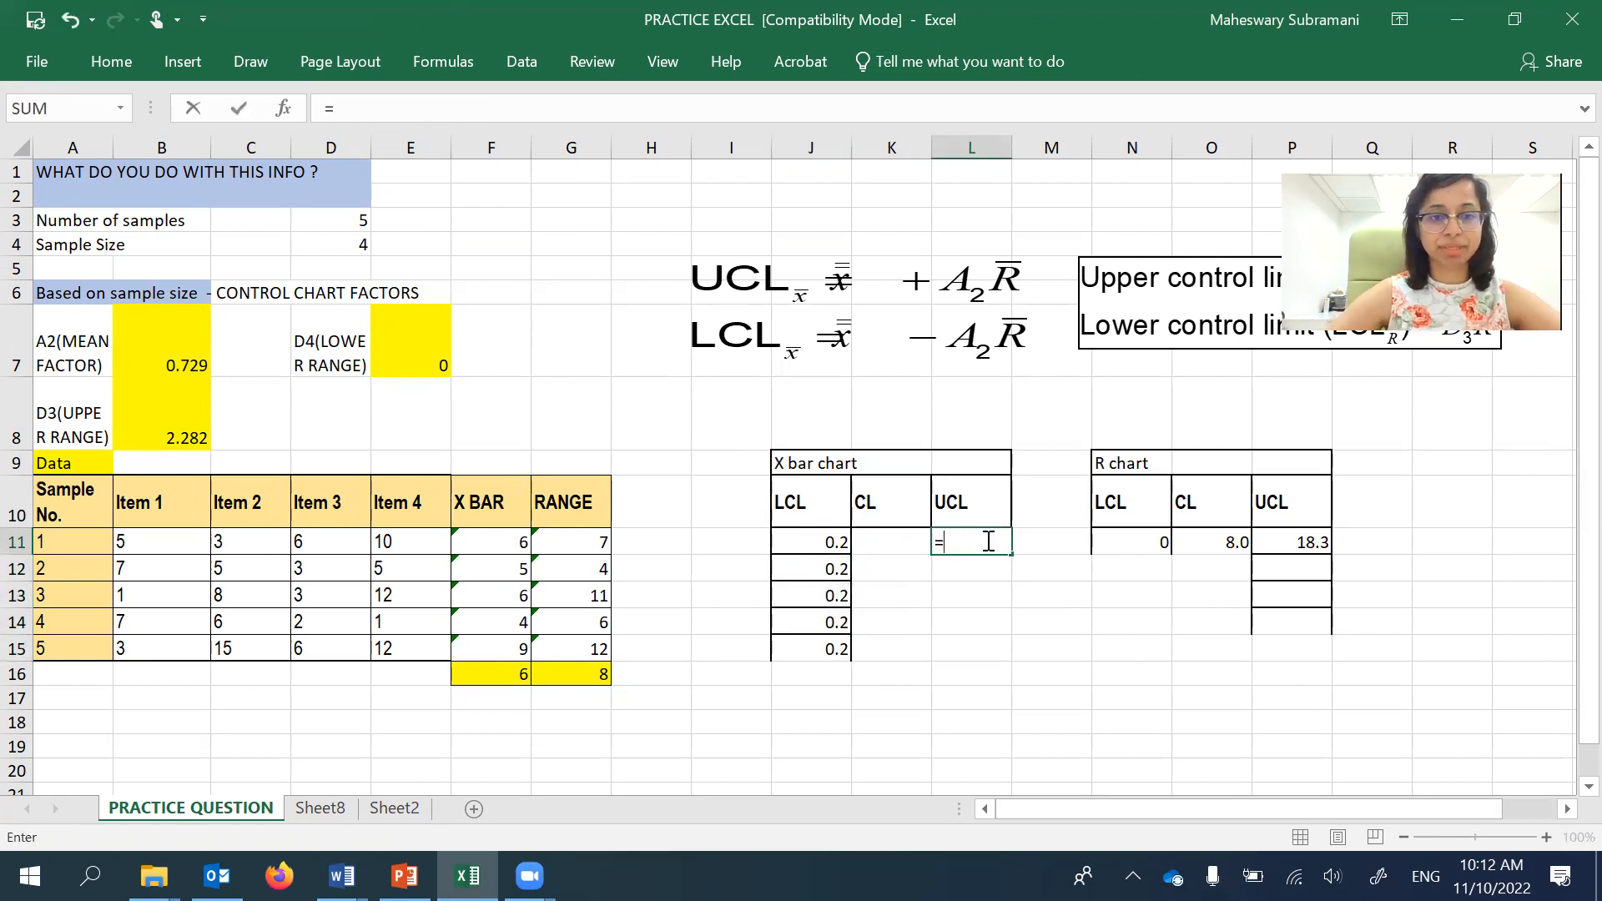
{"action": "left_click", "coordinate": [501, 675]}
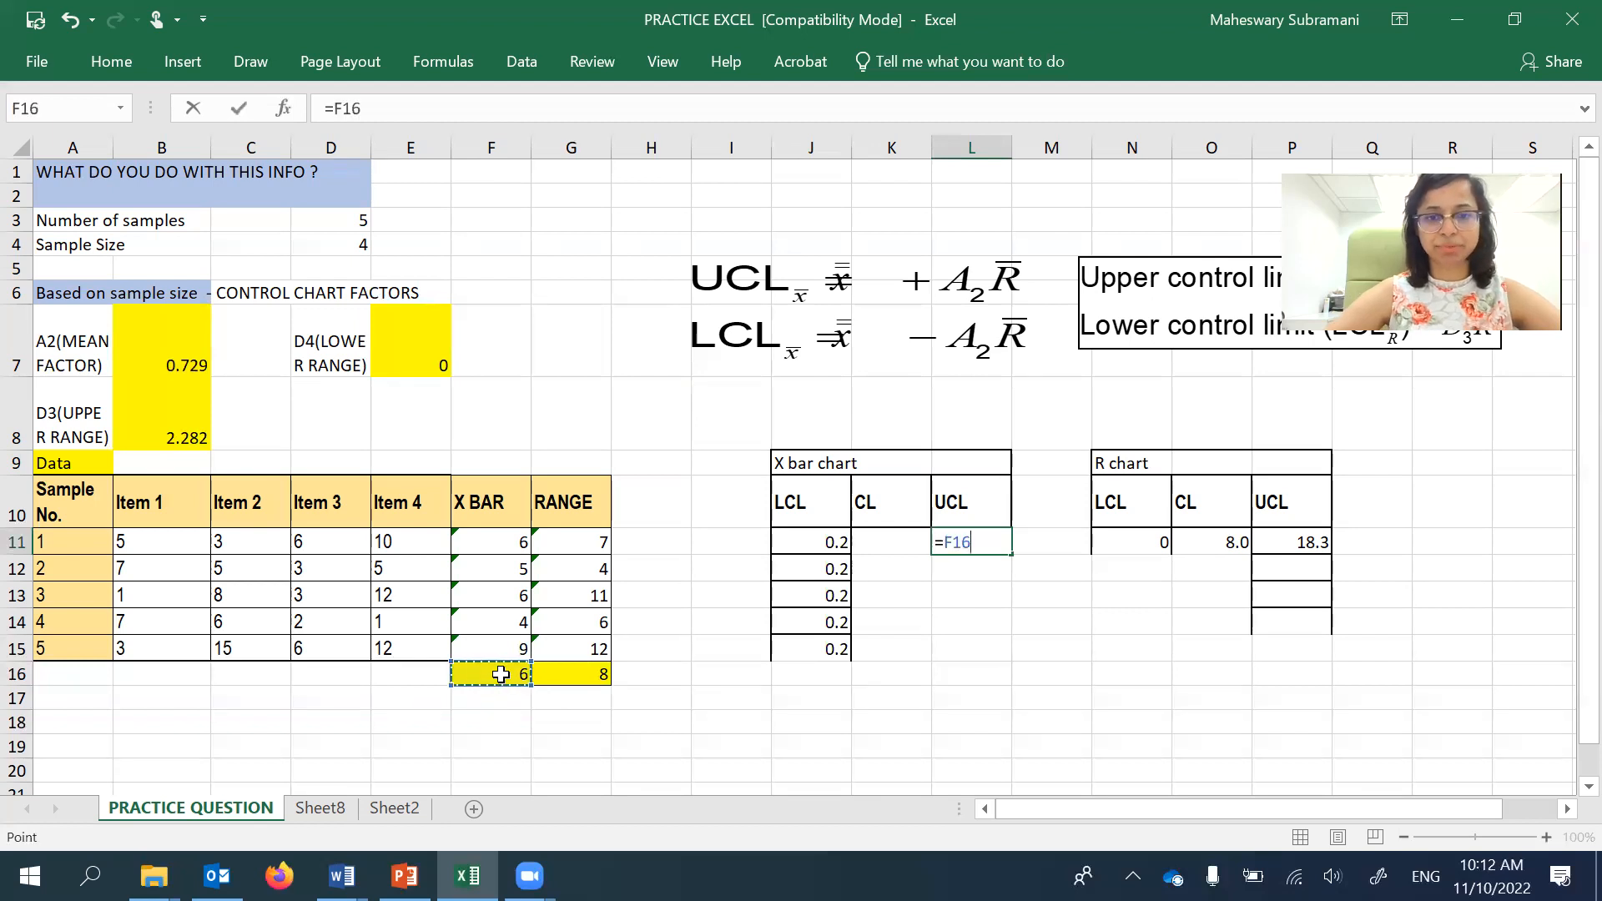
{"action": "type", "text": "+("}
{"action": "left_click", "coordinate": [184, 350]}
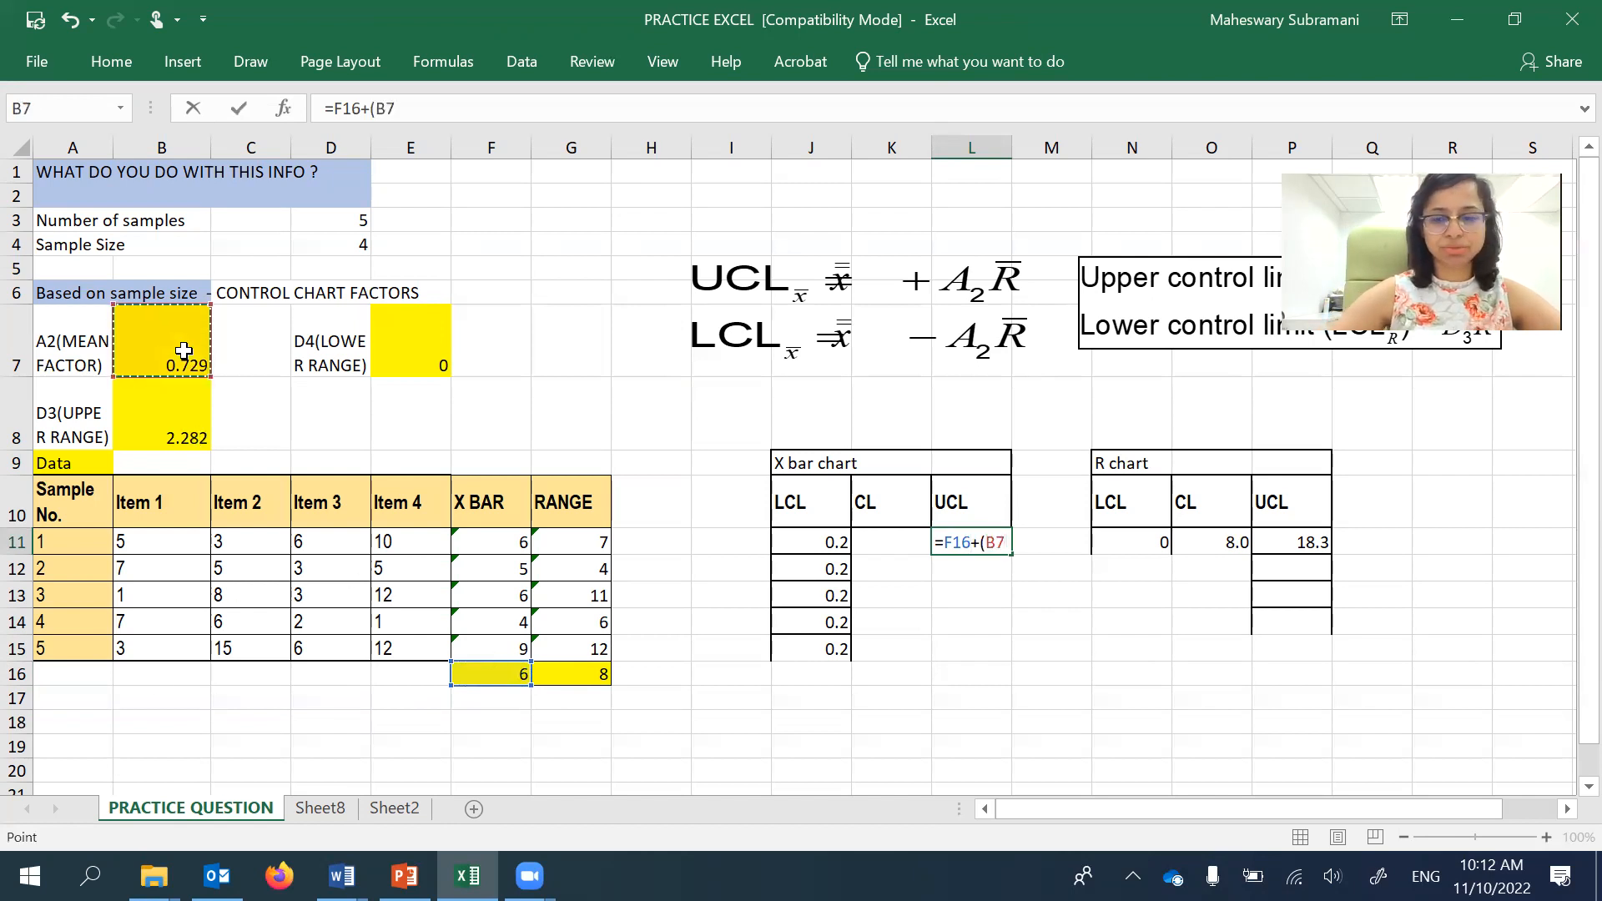
{"action": "type", "text": "*"}
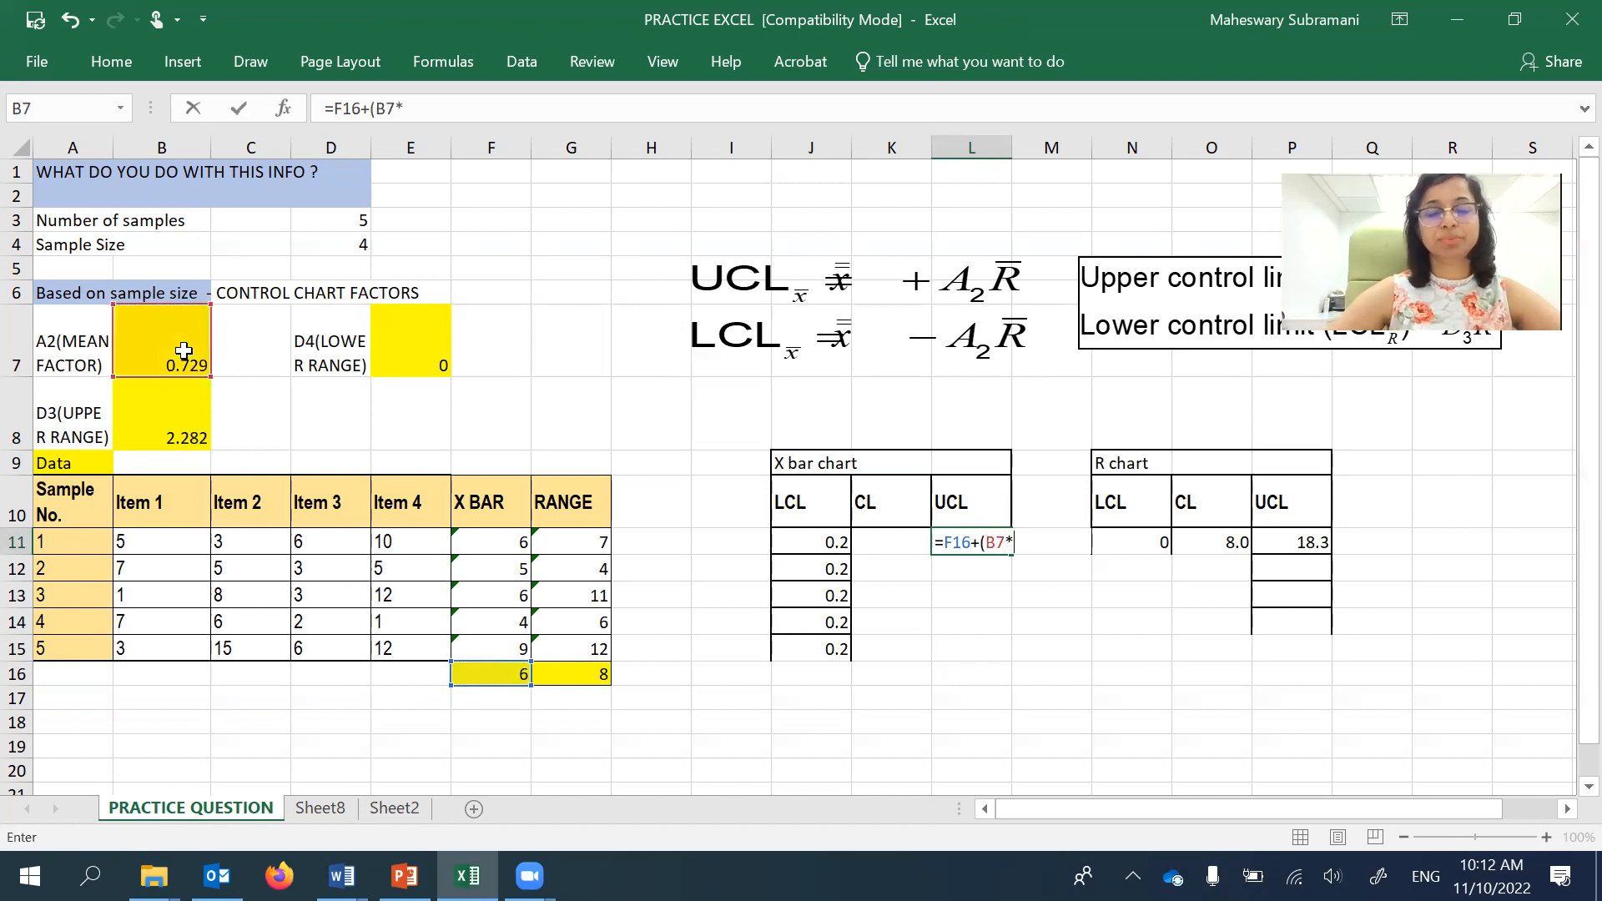
{"action": "left_click", "coordinate": [572, 676]}
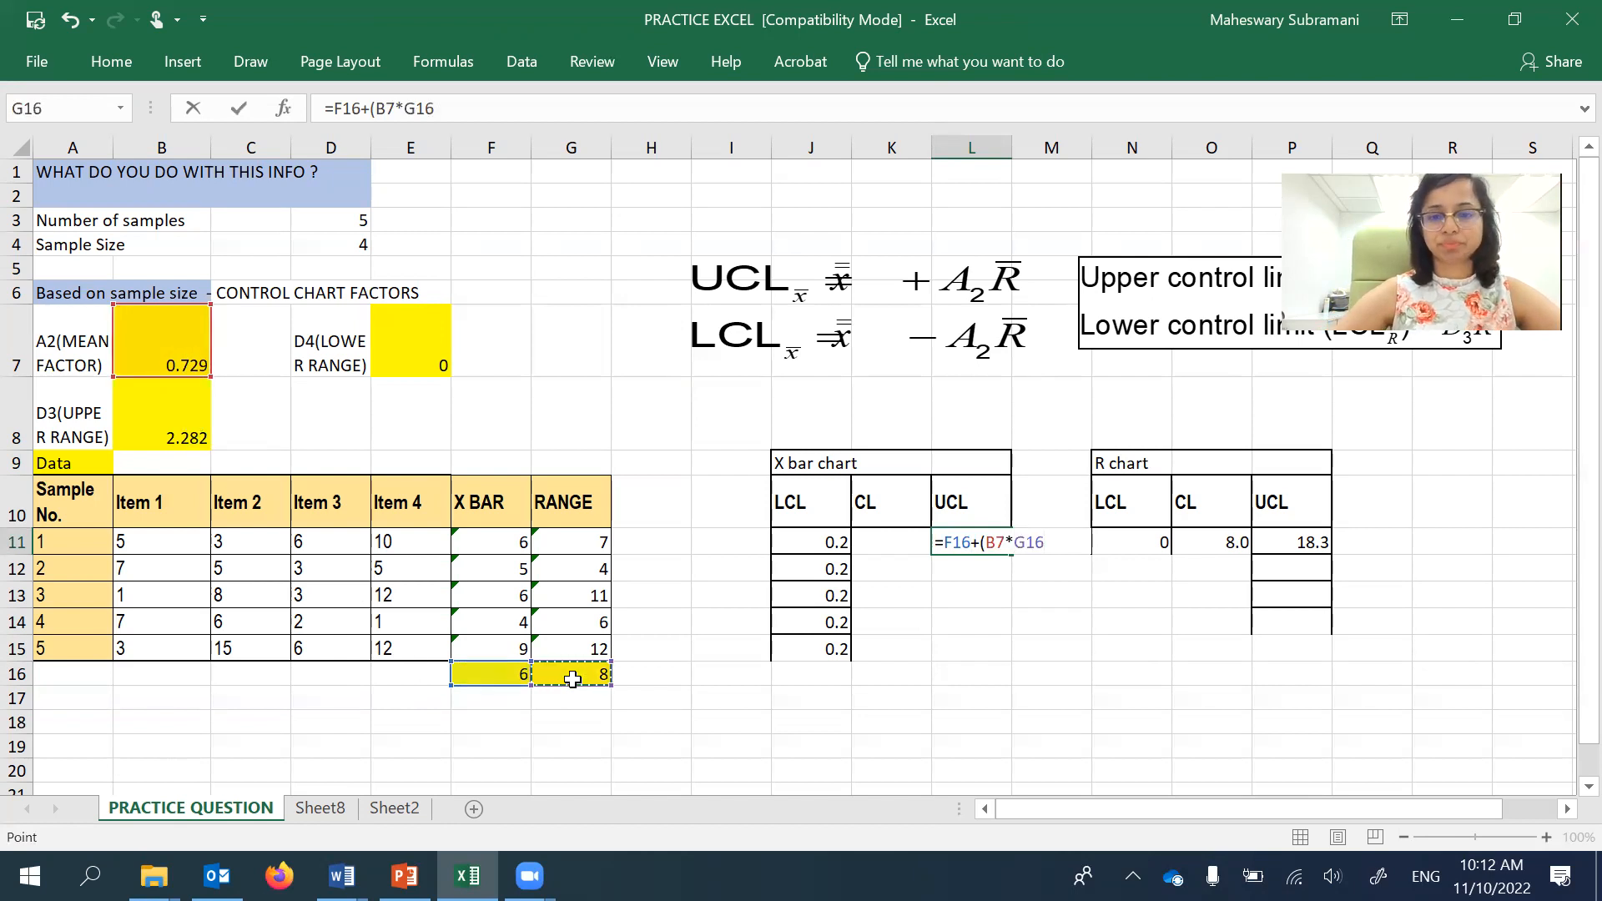
{"action": "type", "text": ")"}
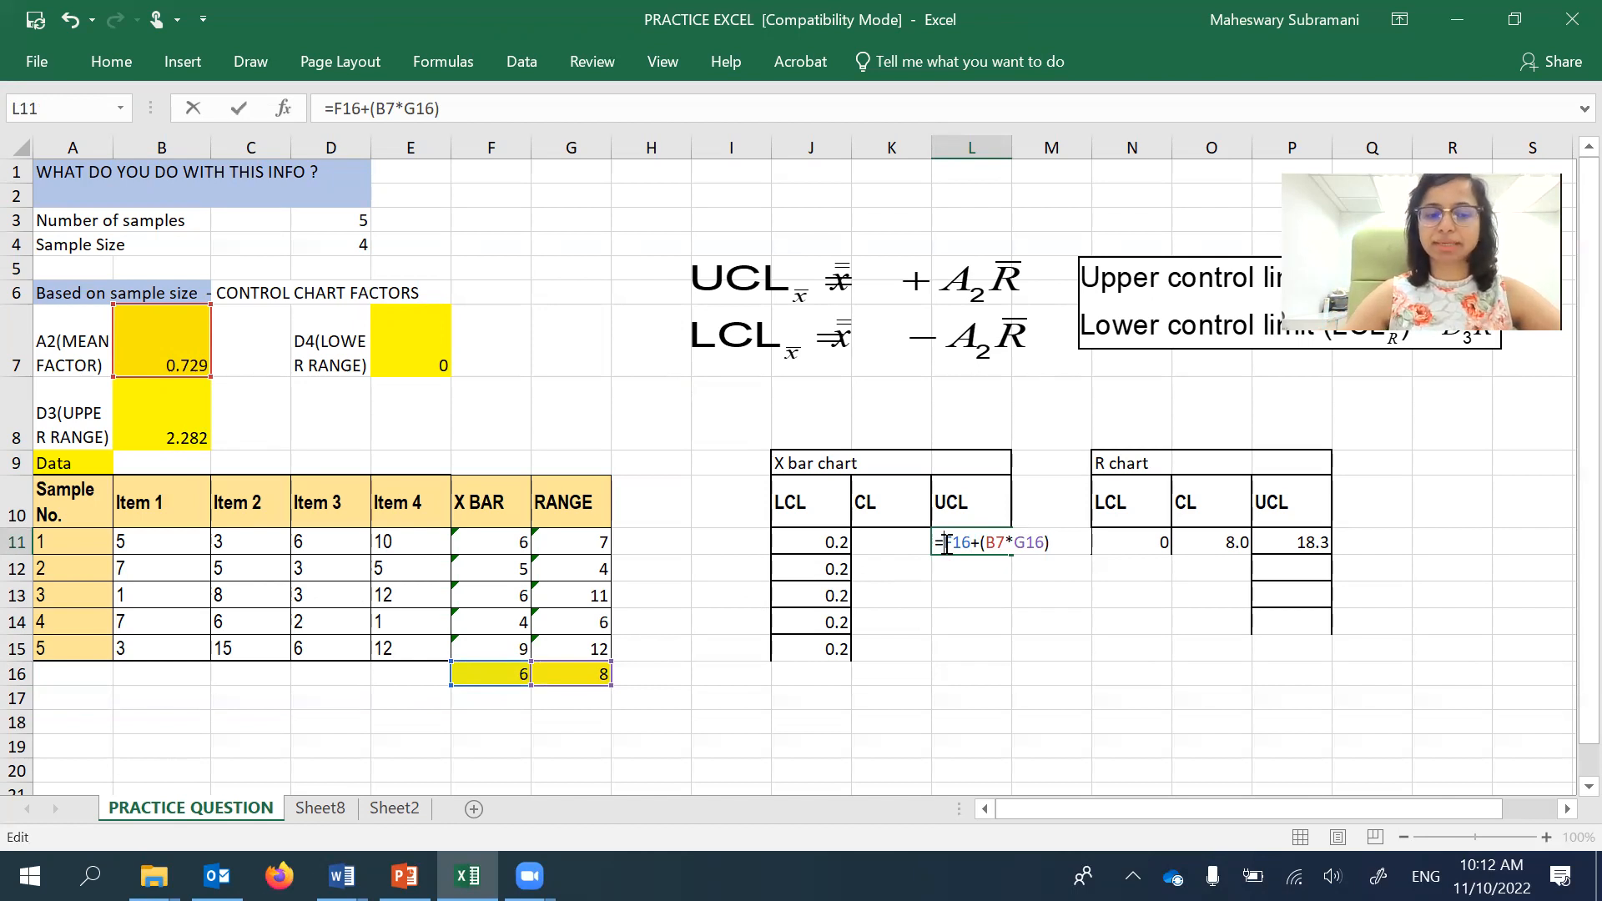
- Make L11's references absolute so it reads =$F$16+($B$7*$G$16), and fill the formula down through L15
{"action": "type", "text": "$"}
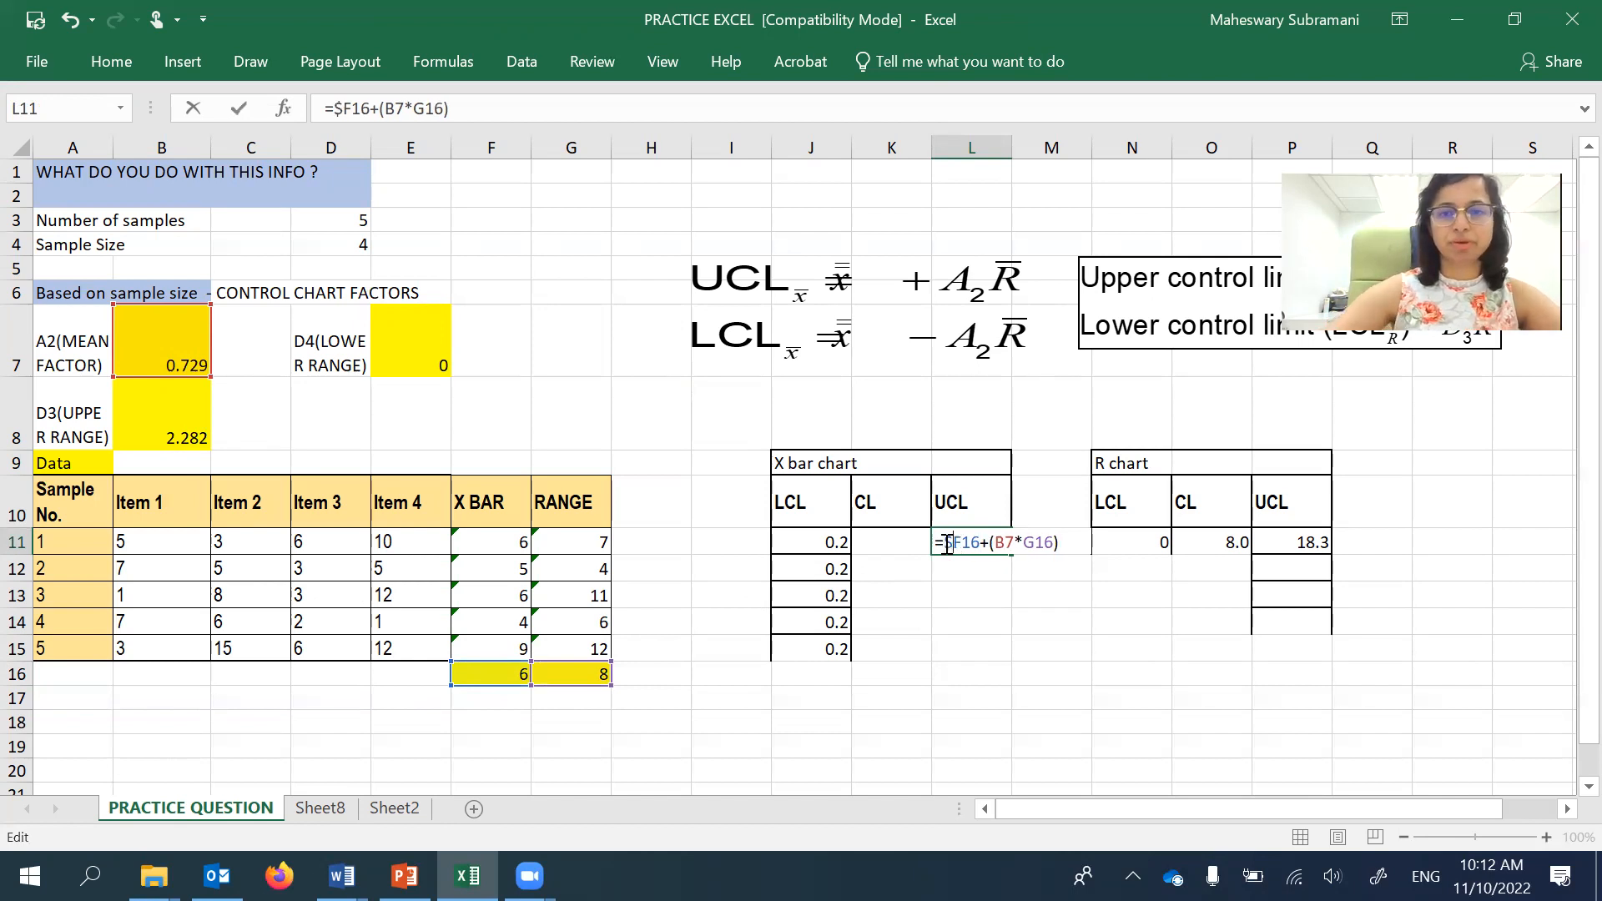
{"action": "left_click", "coordinate": [960, 544]}
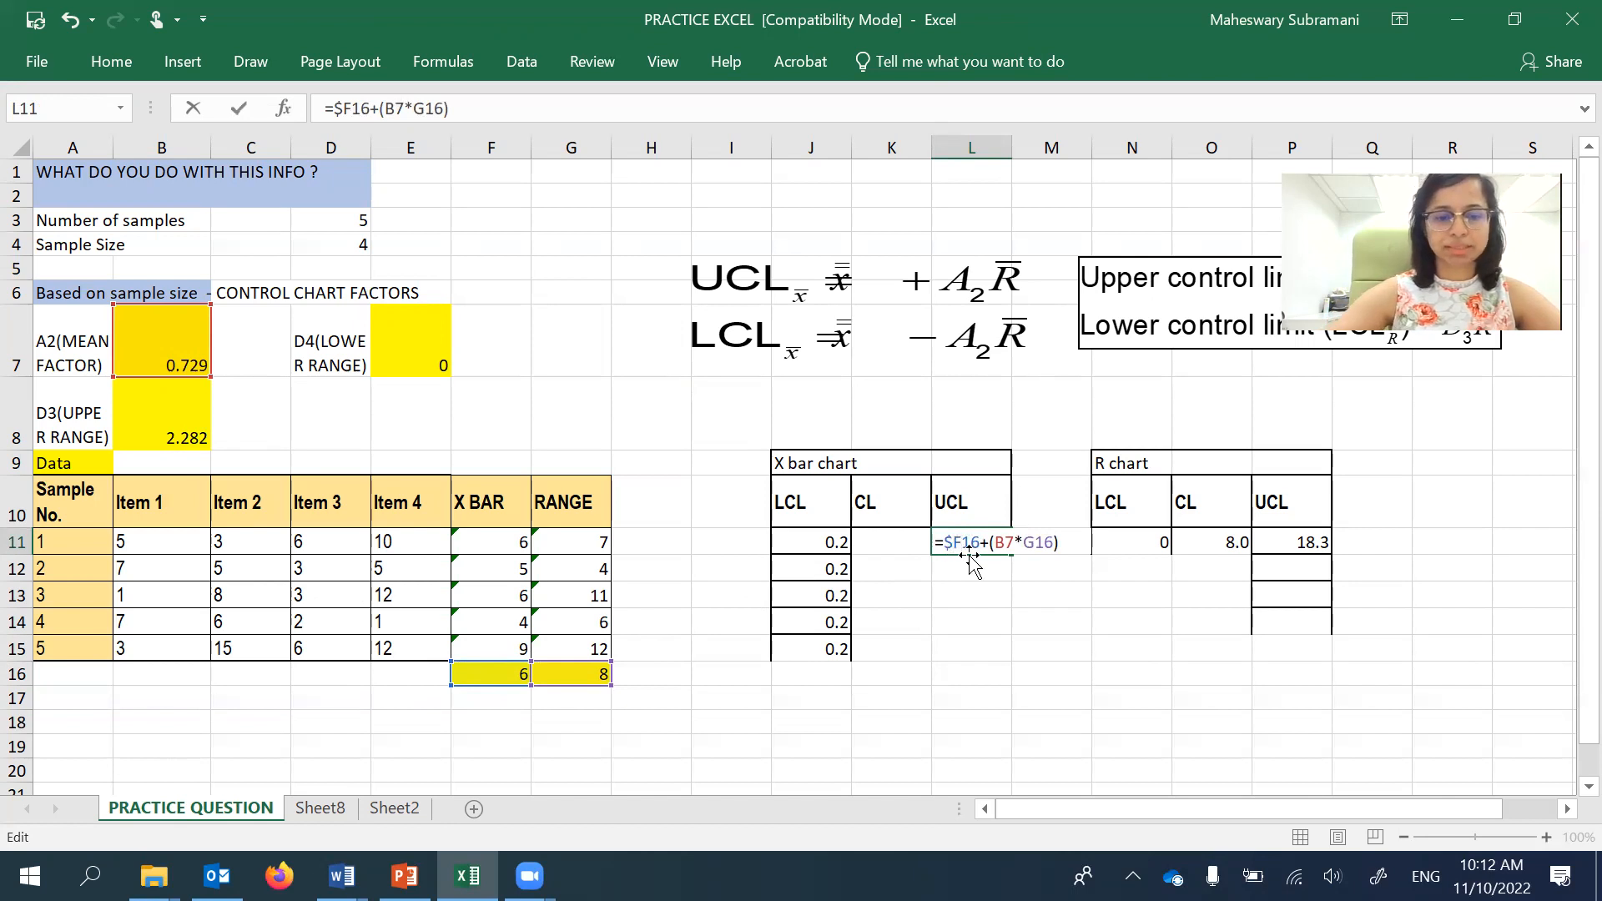
{"action": "type", "text": "$F"}
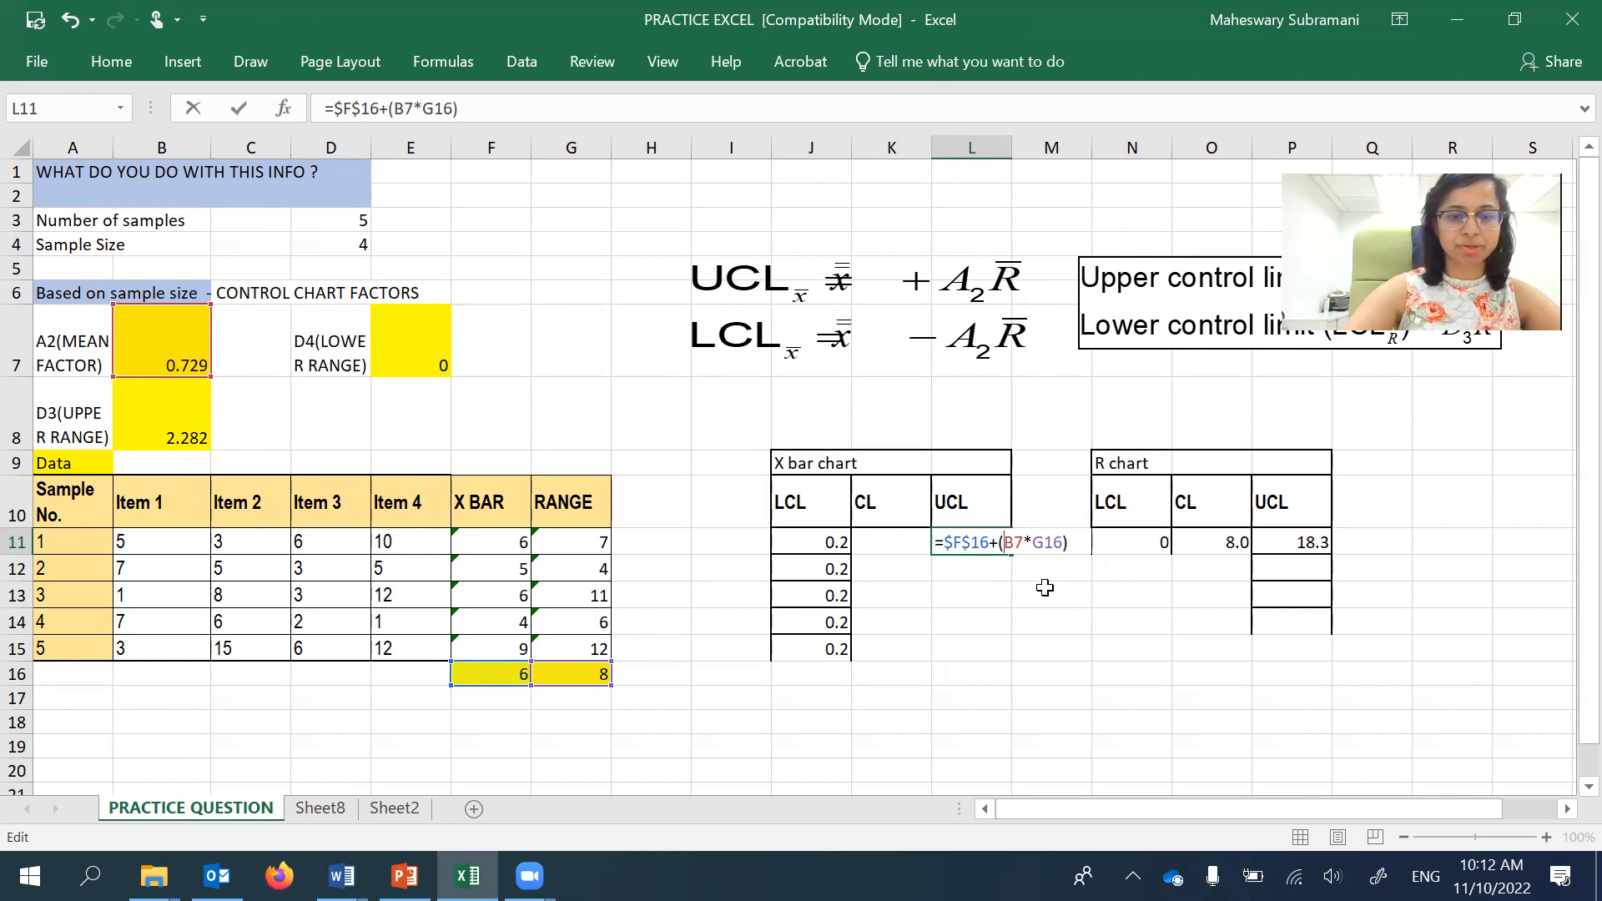
{"action": "type", "text": "$"}
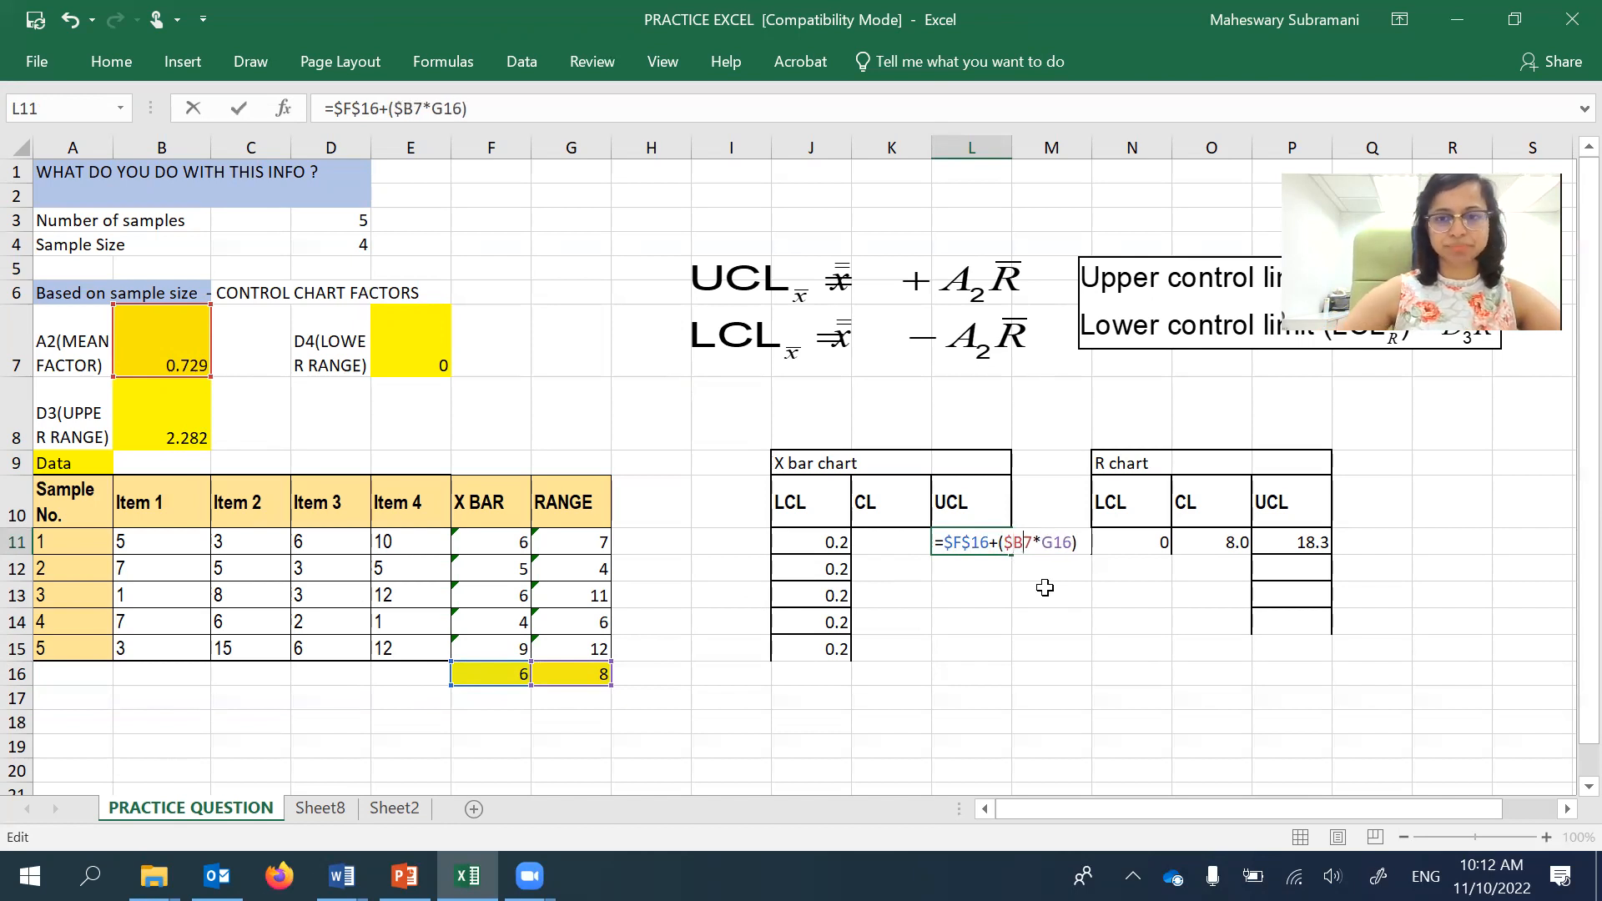
{"action": "key", "text": "Right"}
{"action": "type", "text": "$B"}
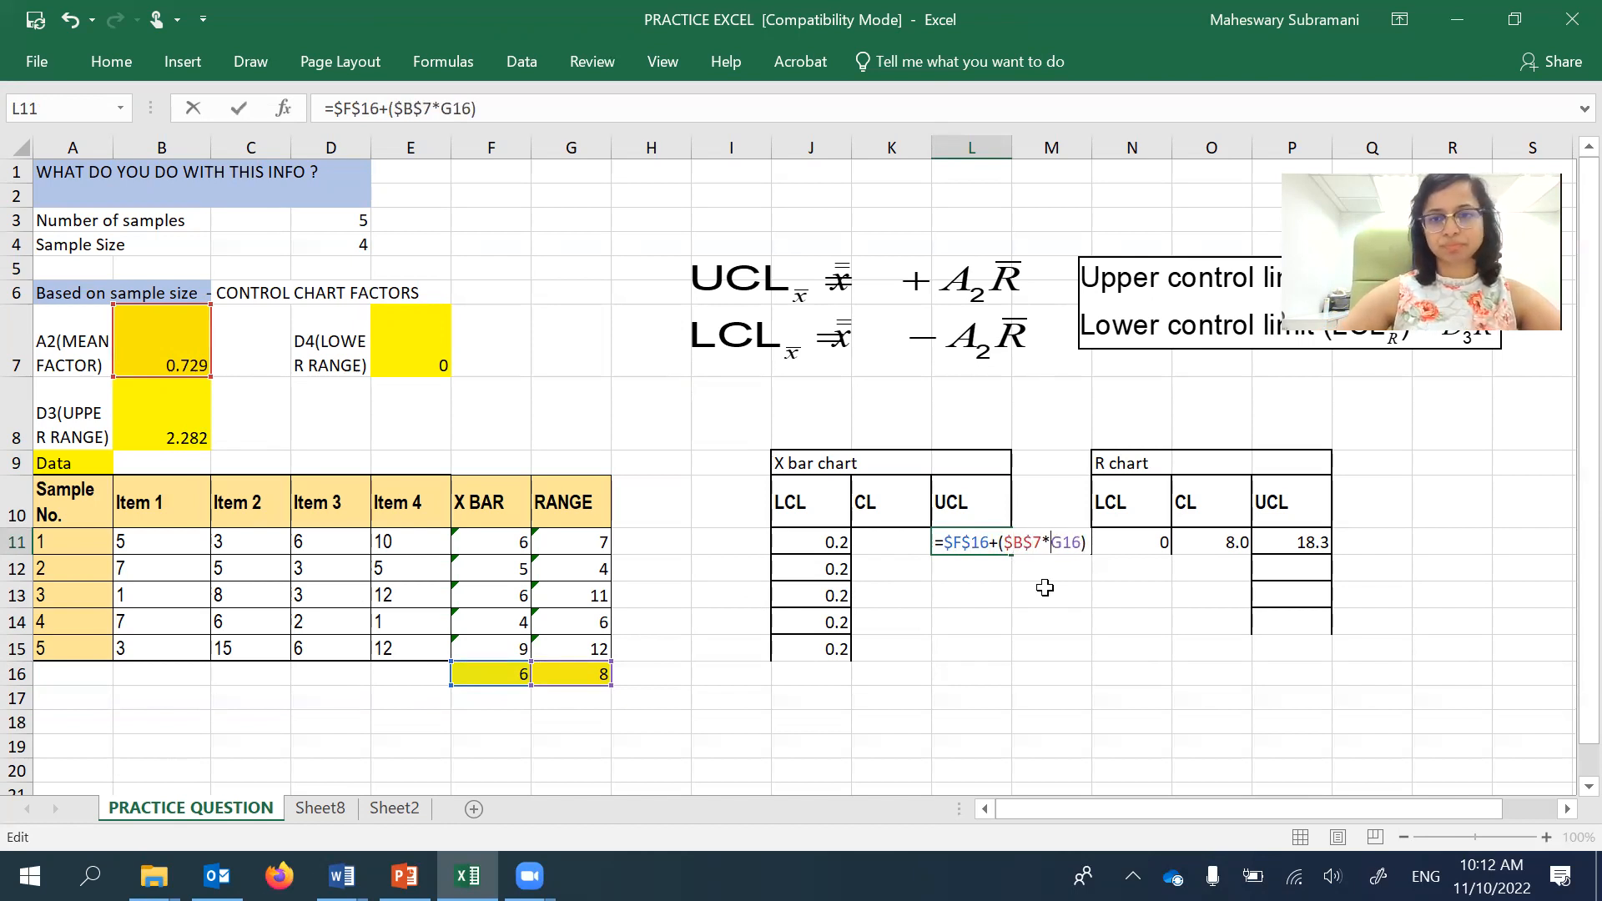
{"action": "type", "text": "$7*"}
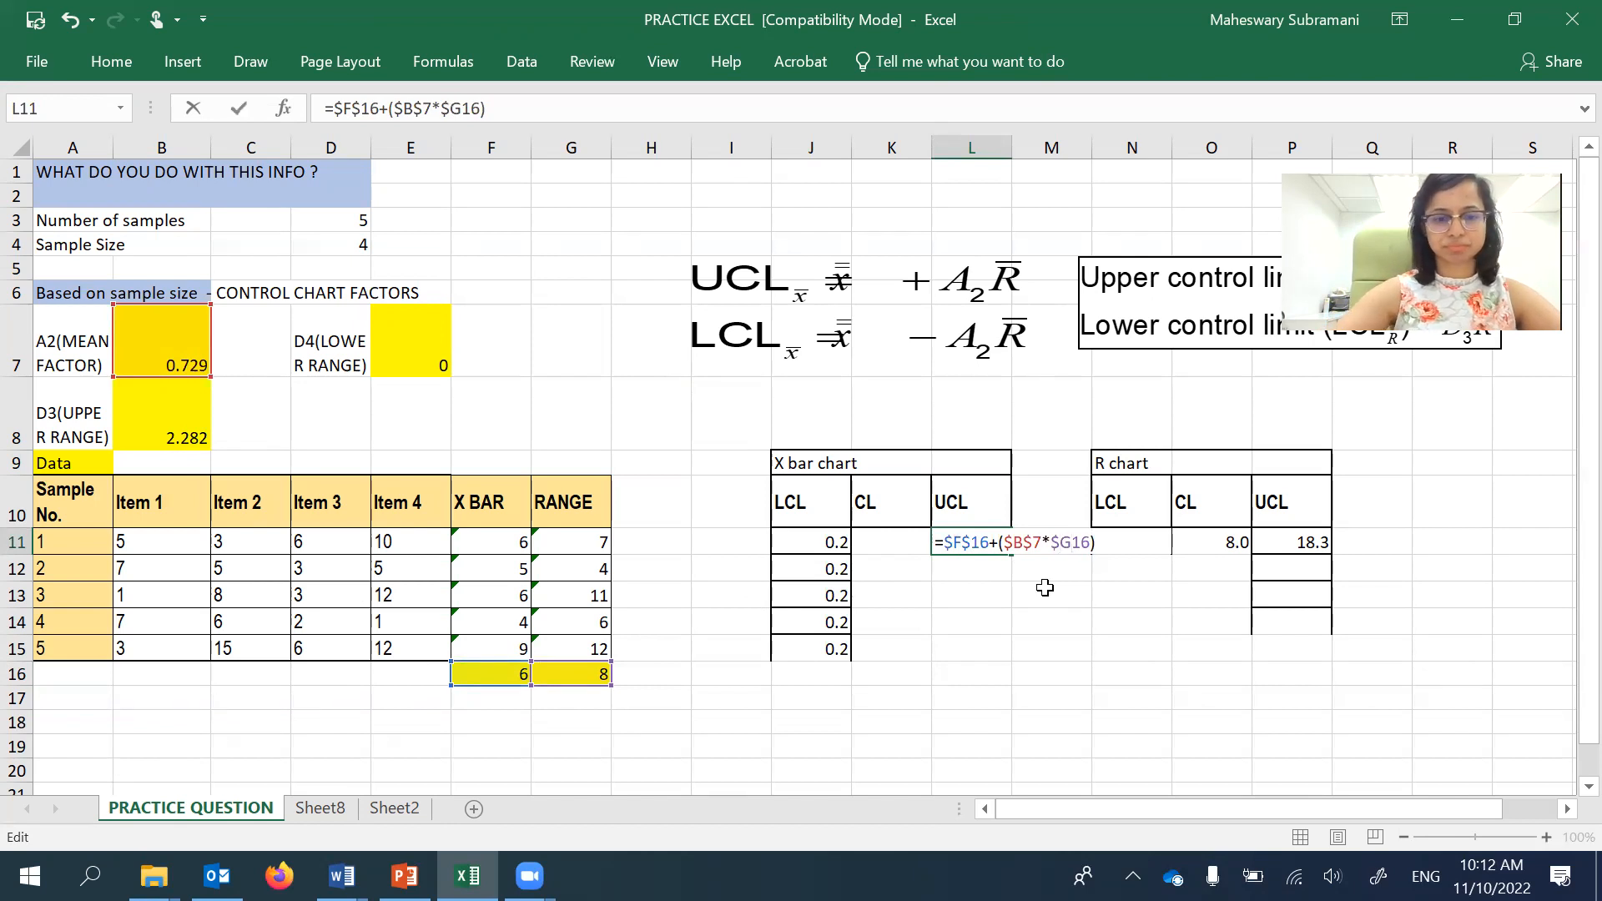
{"action": "type", "text": "$"}
{"action": "key", "text": "Return"}
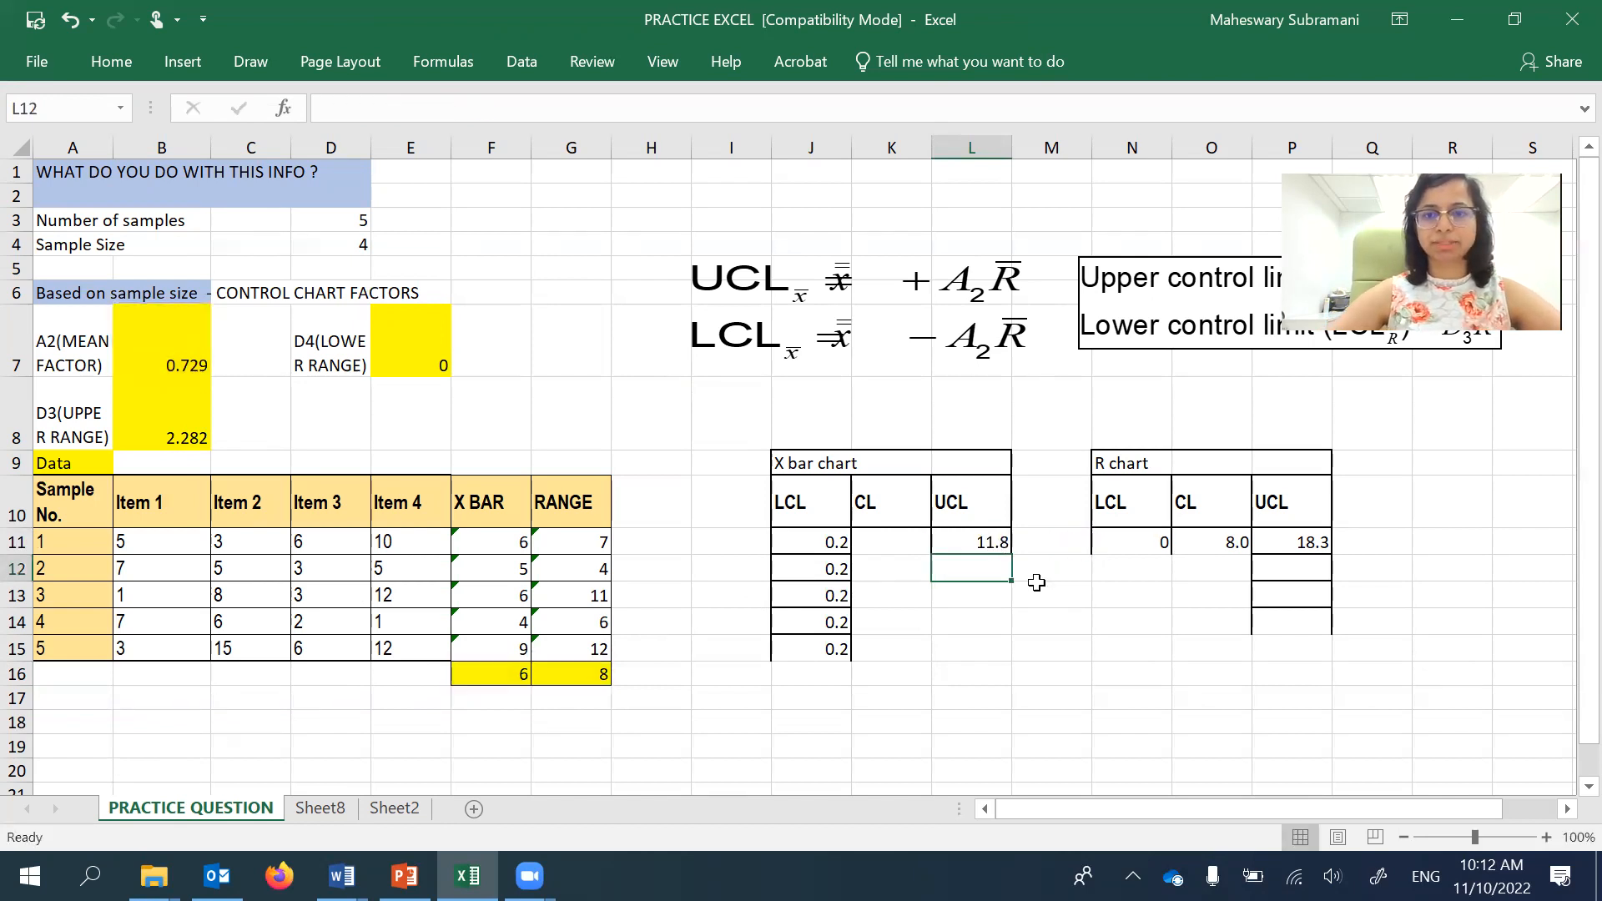
{"action": "left_click", "coordinate": [994, 542]}
{"action": "left_click_drag", "start_coordinate": [1011, 557], "coordinate": [998, 659]}
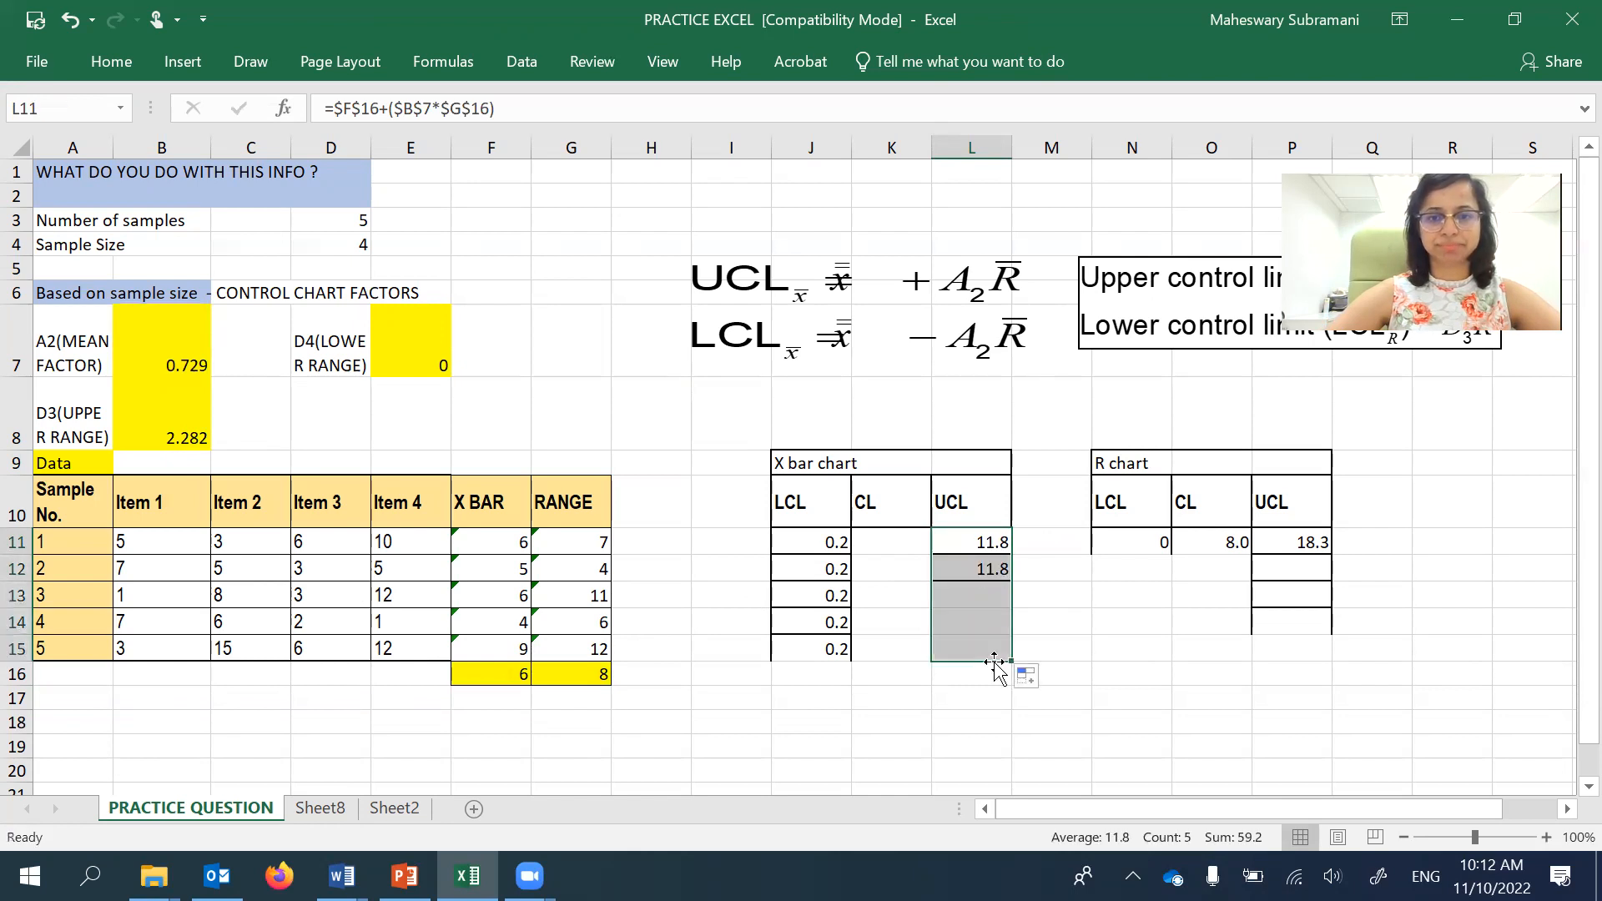
- Enter the X bar chart CL formula =F16 in K11
{"action": "left_click", "coordinate": [906, 540]}
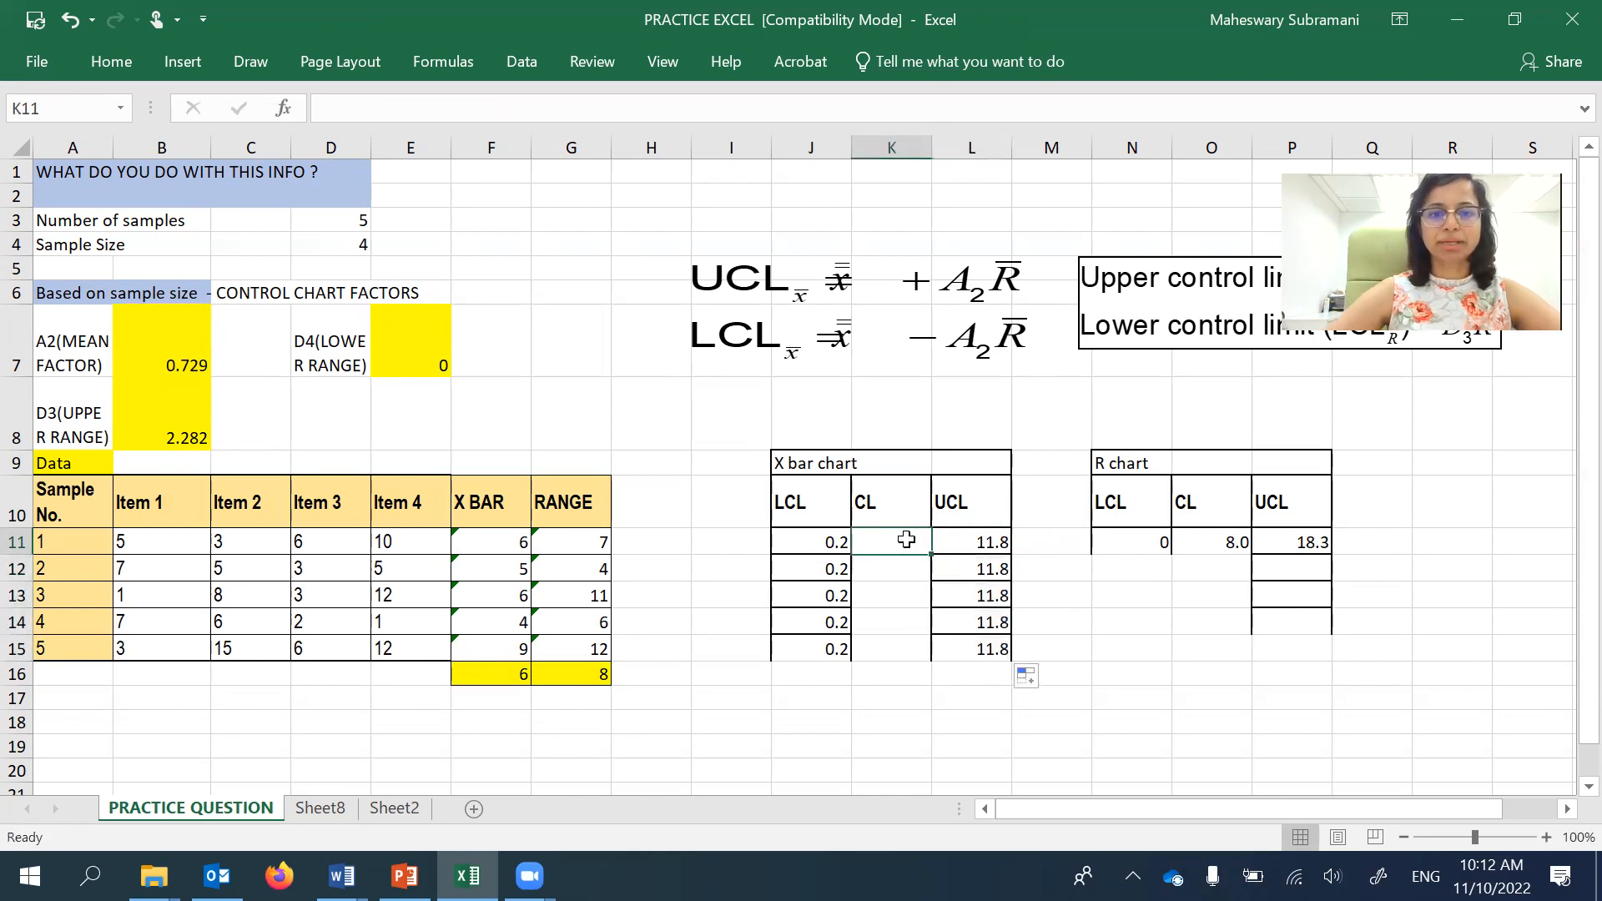
{"action": "left_click", "coordinate": [477, 671]}
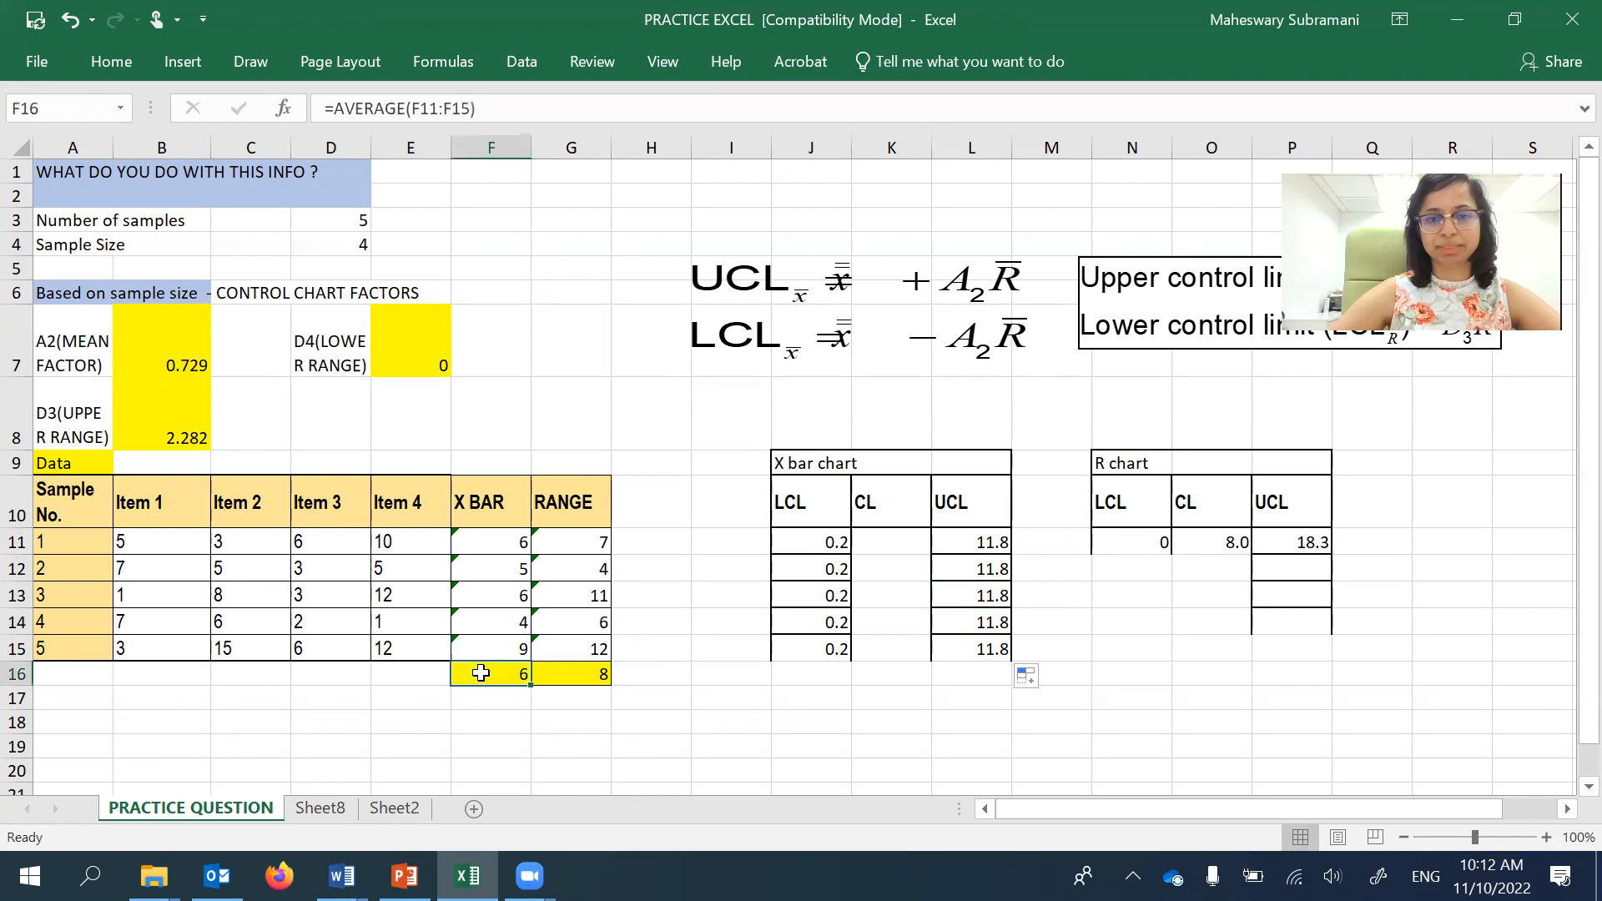
{"action": "left_click", "coordinate": [883, 538]}
{"action": "type", "text": "="}
{"action": "left_click", "coordinate": [509, 672]}
{"action": "key", "text": "Return"}
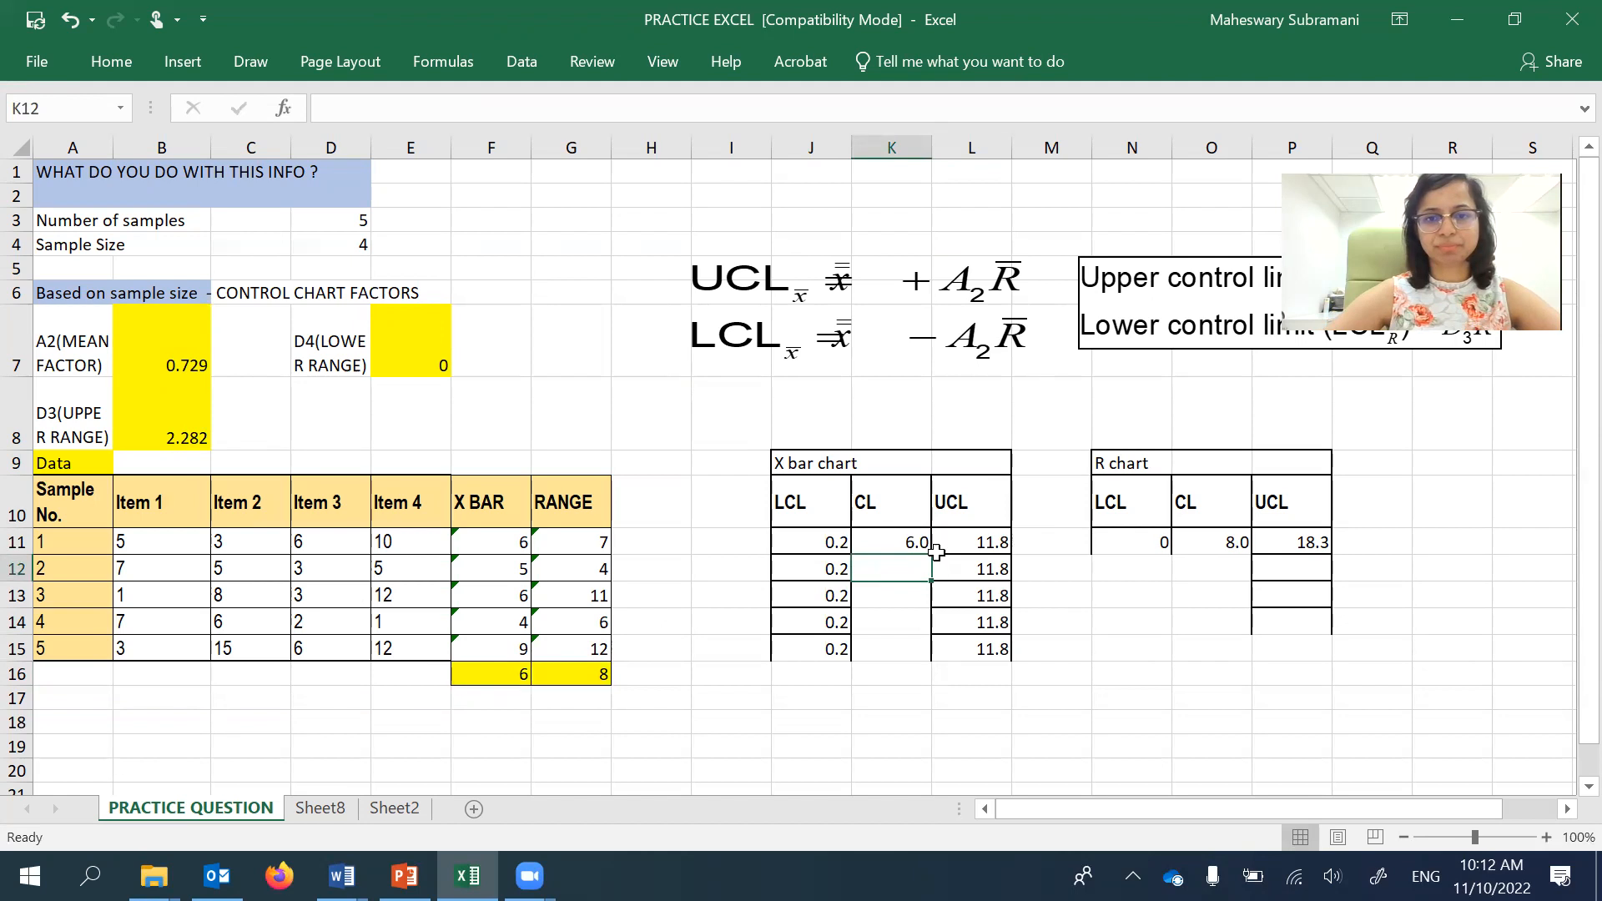
- Make K11's CL reference absolute as =$F$16 and fill it down through K15
{"action": "left_click", "coordinate": [912, 543]}
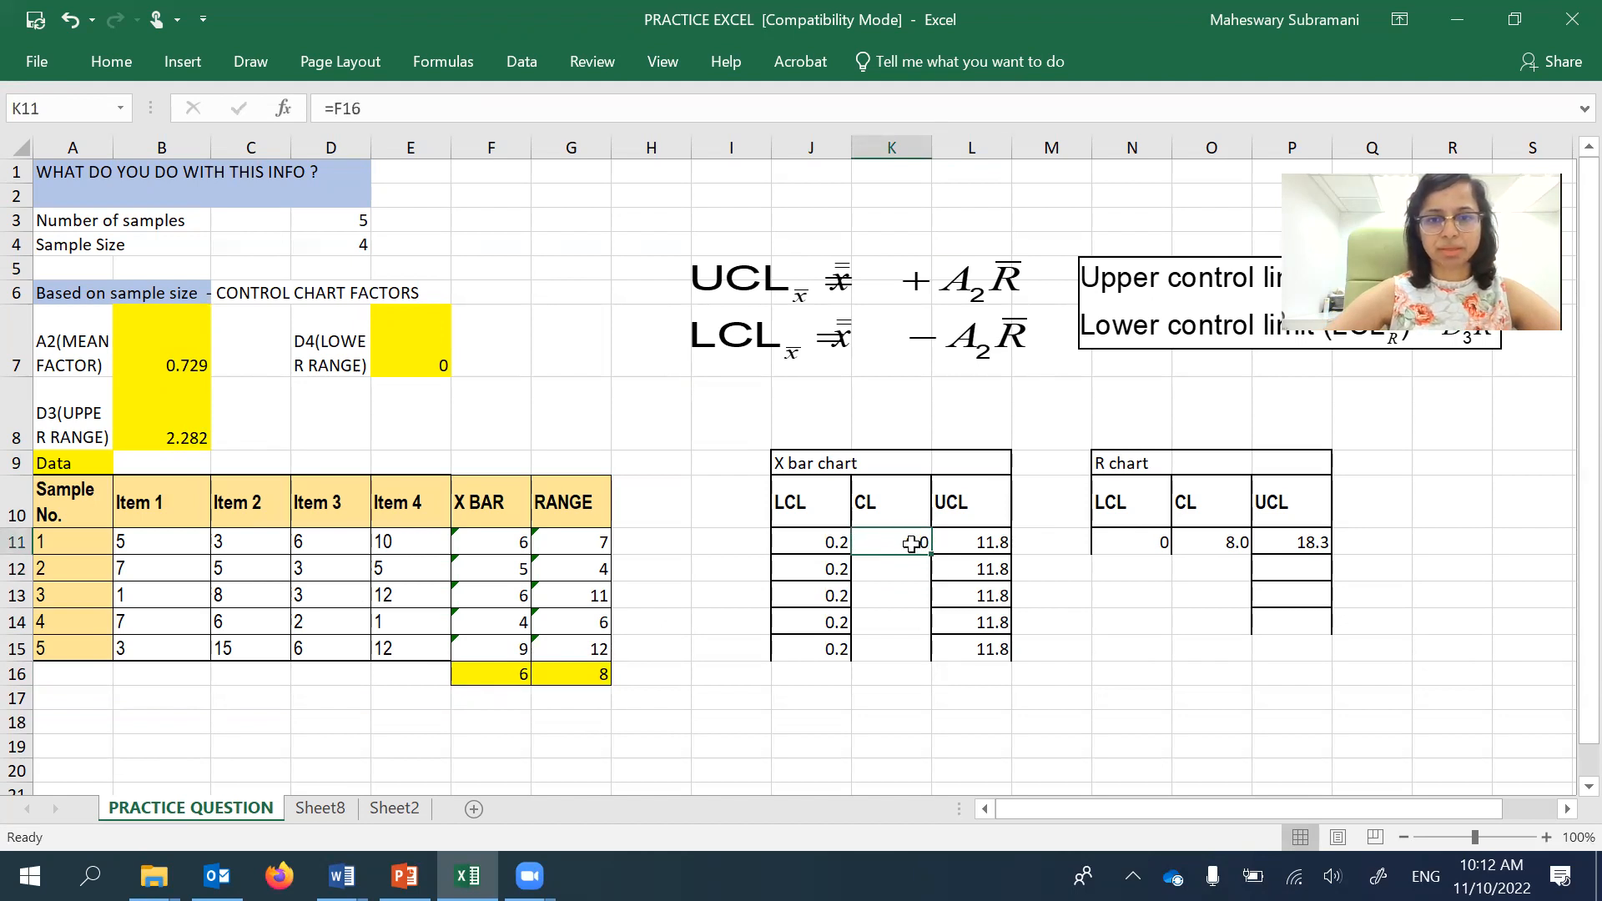
{"action": "double_click", "coordinate": [908, 543]}
{"action": "left_click", "coordinate": [862, 543]}
{"action": "type", "text": "$"}
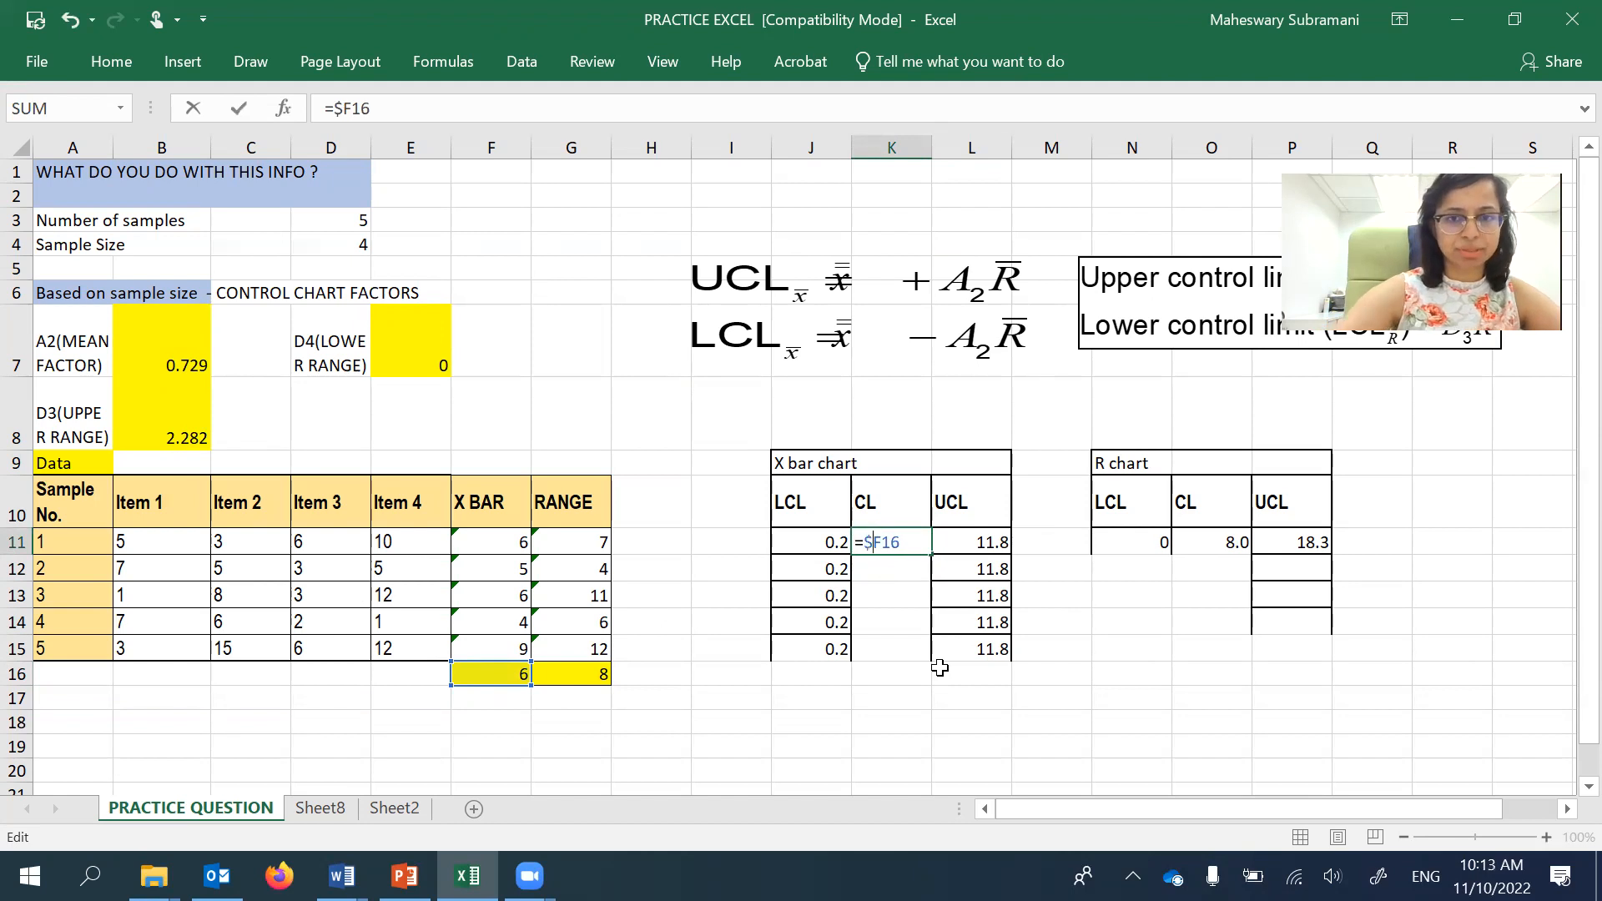
{"action": "key", "text": "Right"}
{"action": "type", "text": "$"}
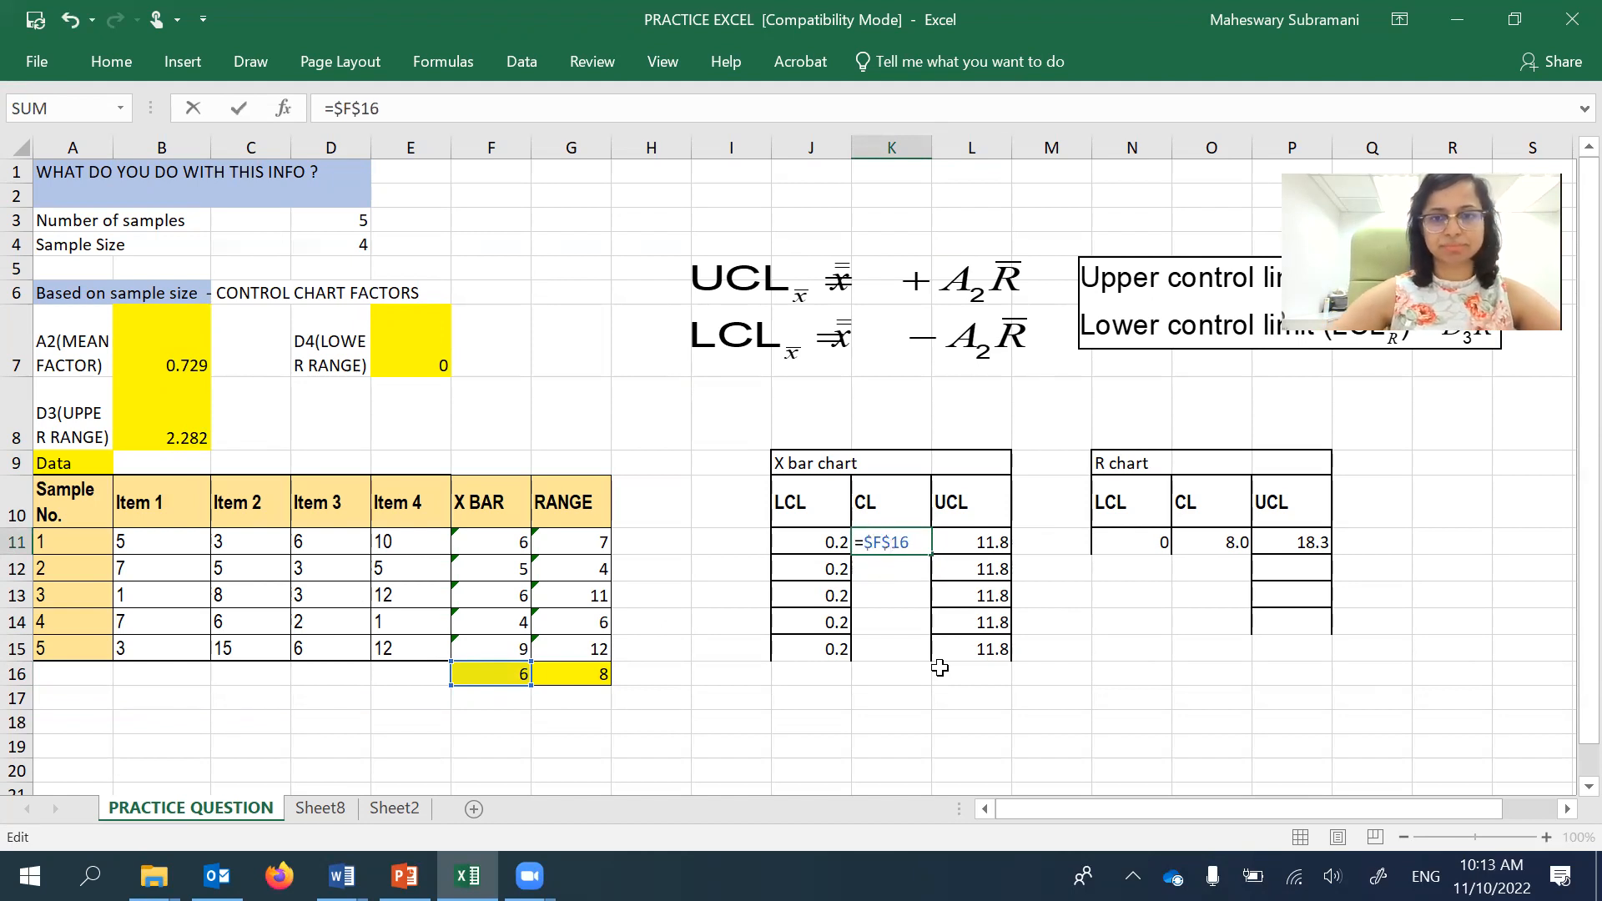
{"action": "key", "text": "Return"}
{"action": "left_click", "coordinate": [918, 543]}
{"action": "left_click_drag", "start_coordinate": [930, 554], "coordinate": [929, 655]}
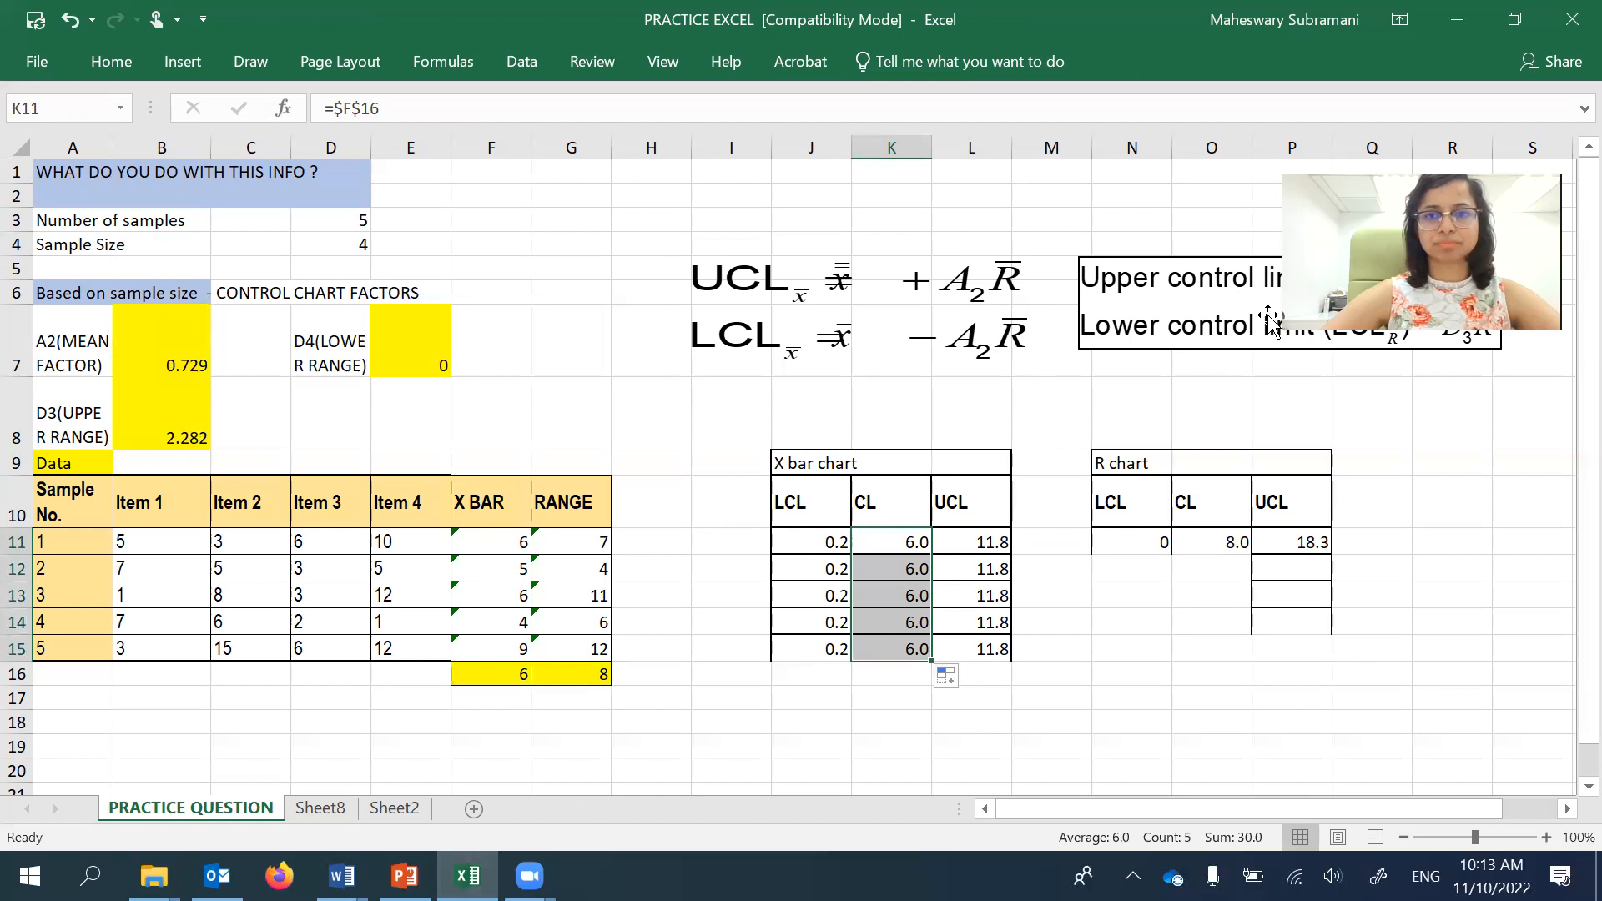
- Shade the whole X bar chart table, J9:L15, with a light gold fill matching the data table headers
{"action": "left_click", "coordinate": [1269, 317]}
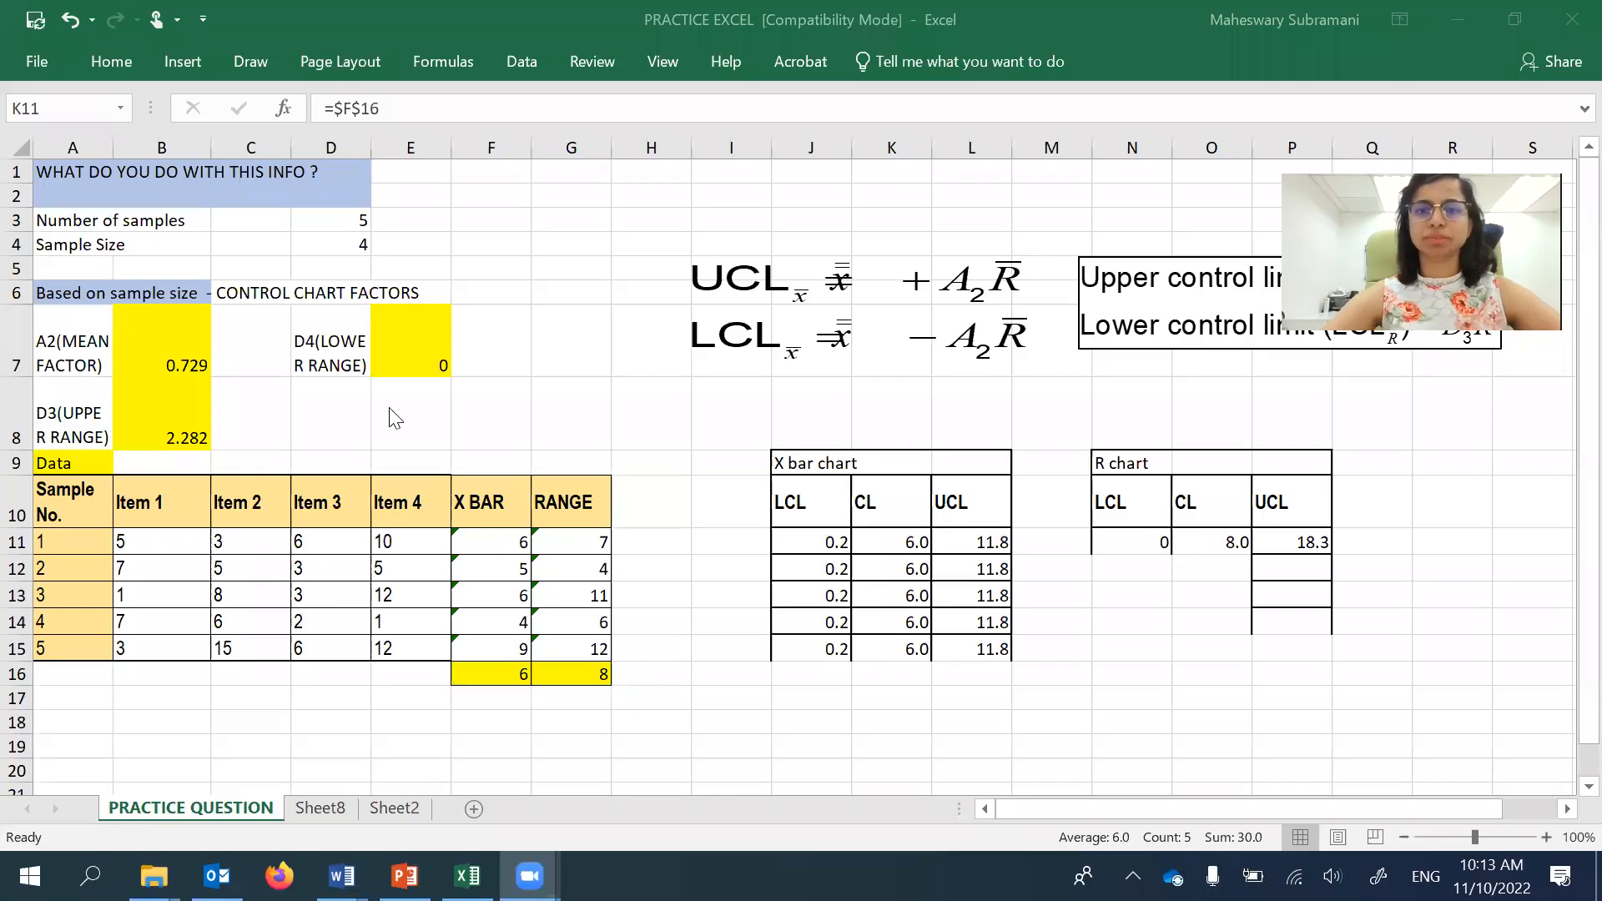
{"action": "left_click", "coordinate": [984, 553]}
{"action": "left_click", "coordinate": [847, 488]}
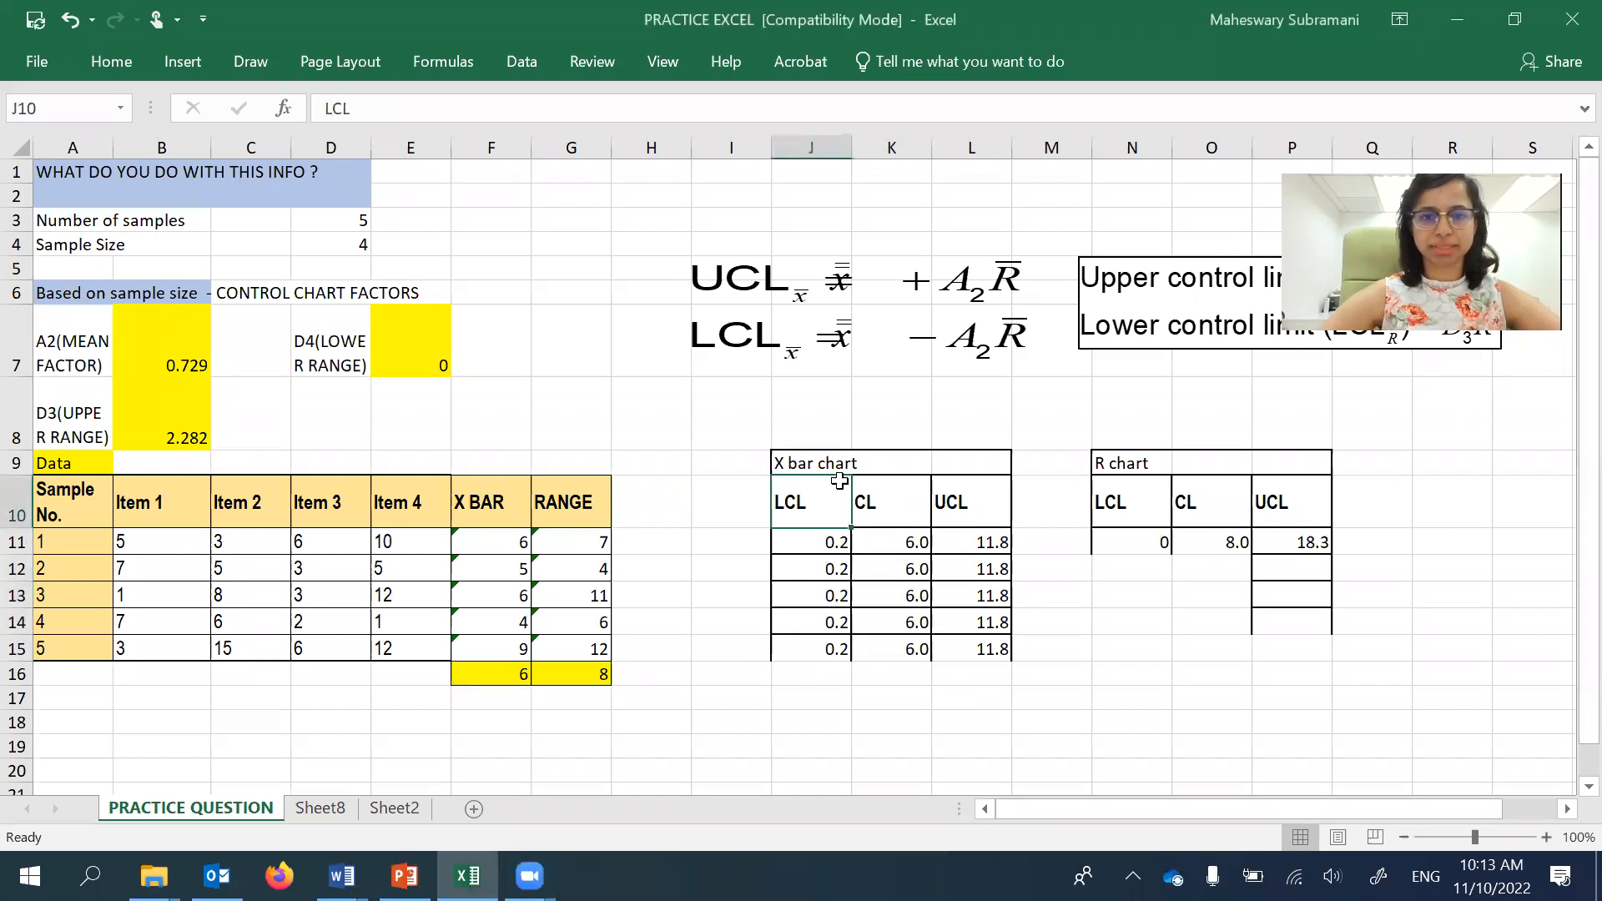
{"action": "left_click", "coordinate": [801, 467]}
{"action": "left_click_drag", "start_coordinate": [801, 467], "coordinate": [991, 649]}
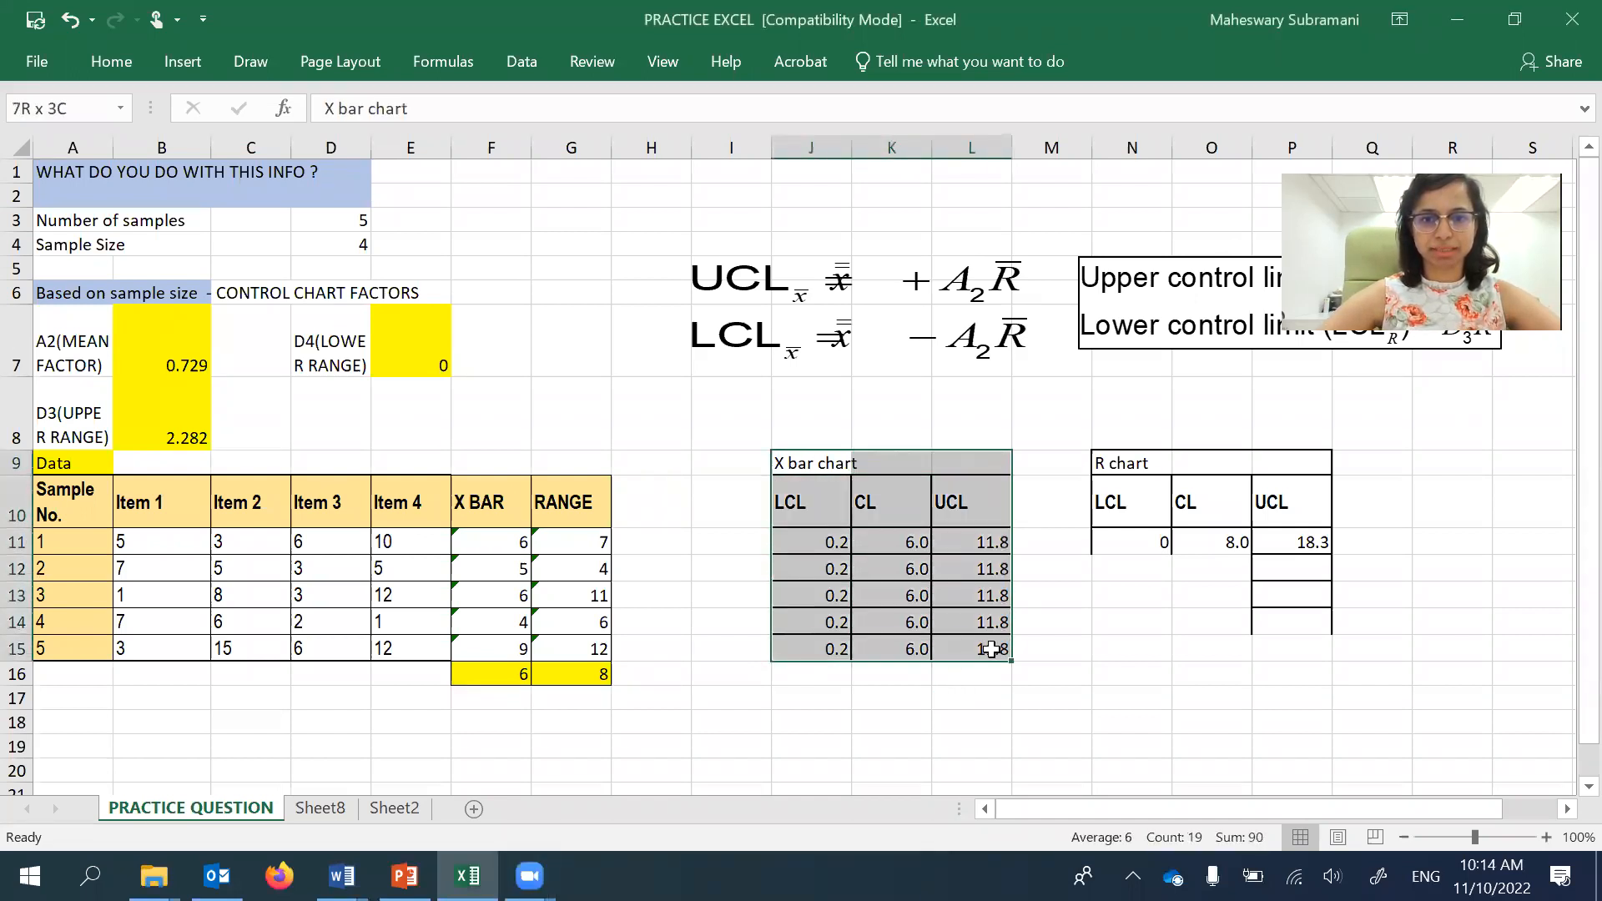
{"action": "left_click", "coordinate": [127, 60]}
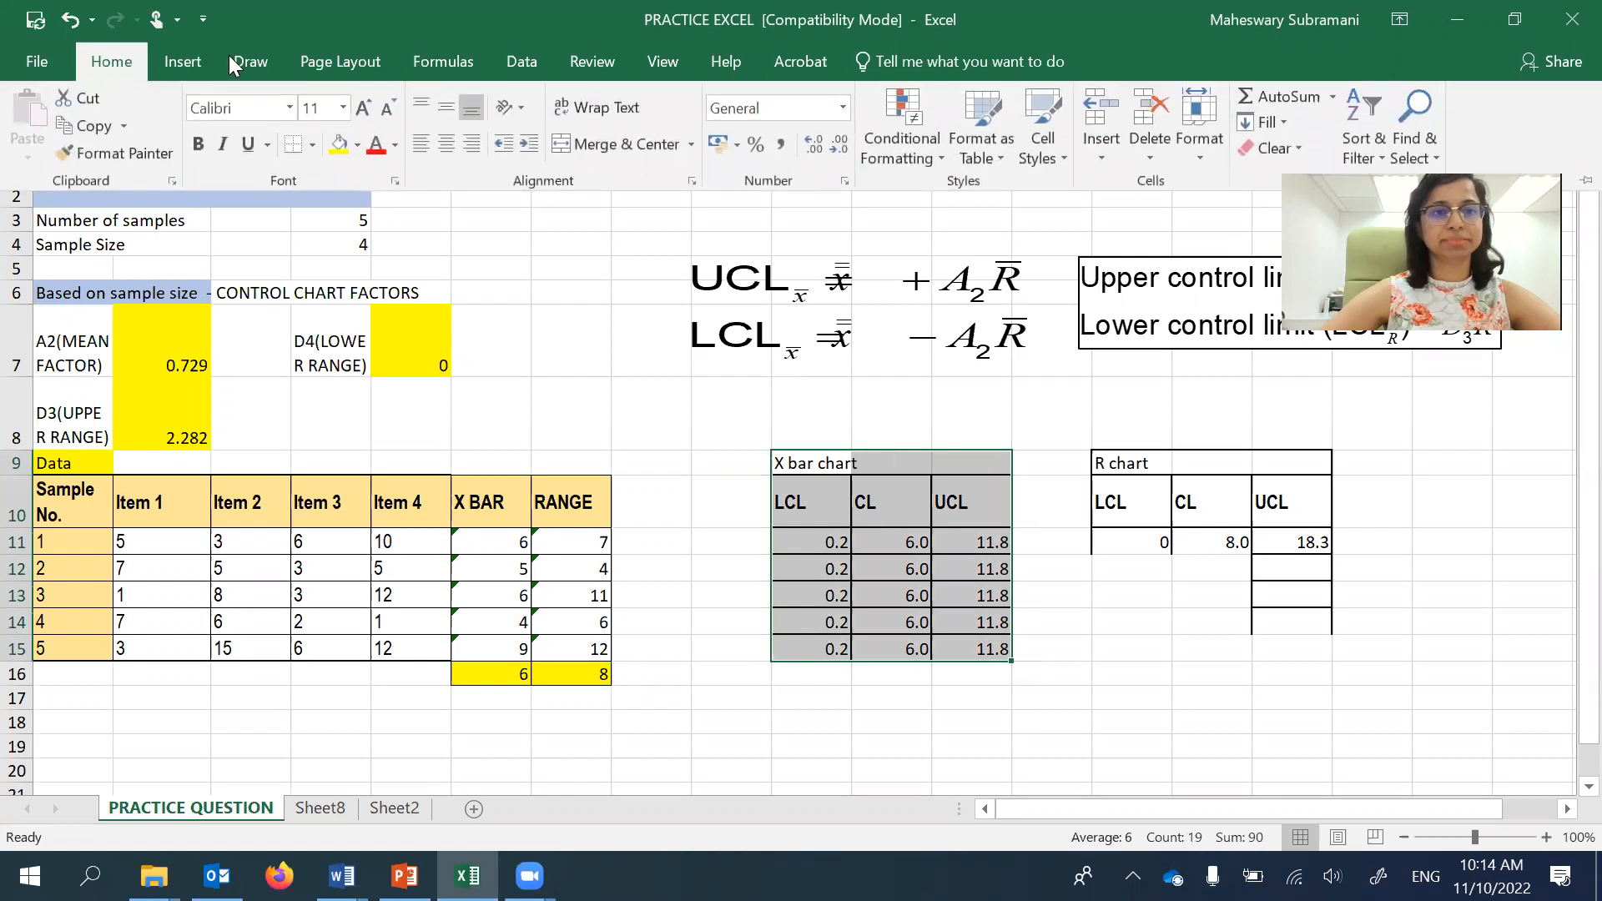
{"action": "left_click", "coordinate": [358, 144]}
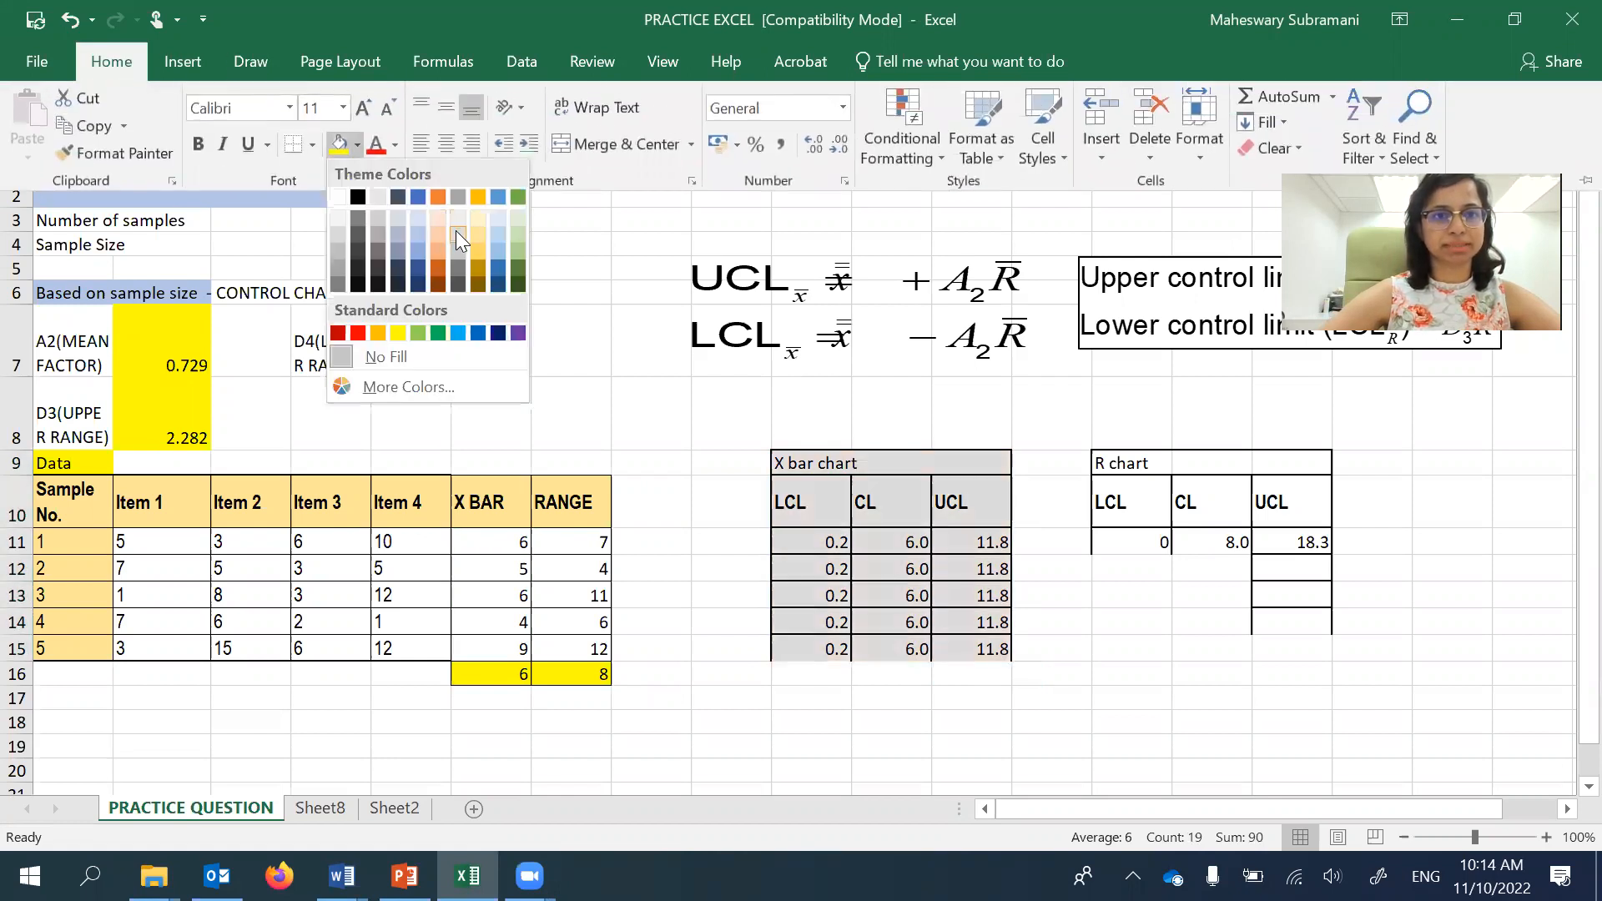
{"action": "left_click", "coordinate": [481, 235]}
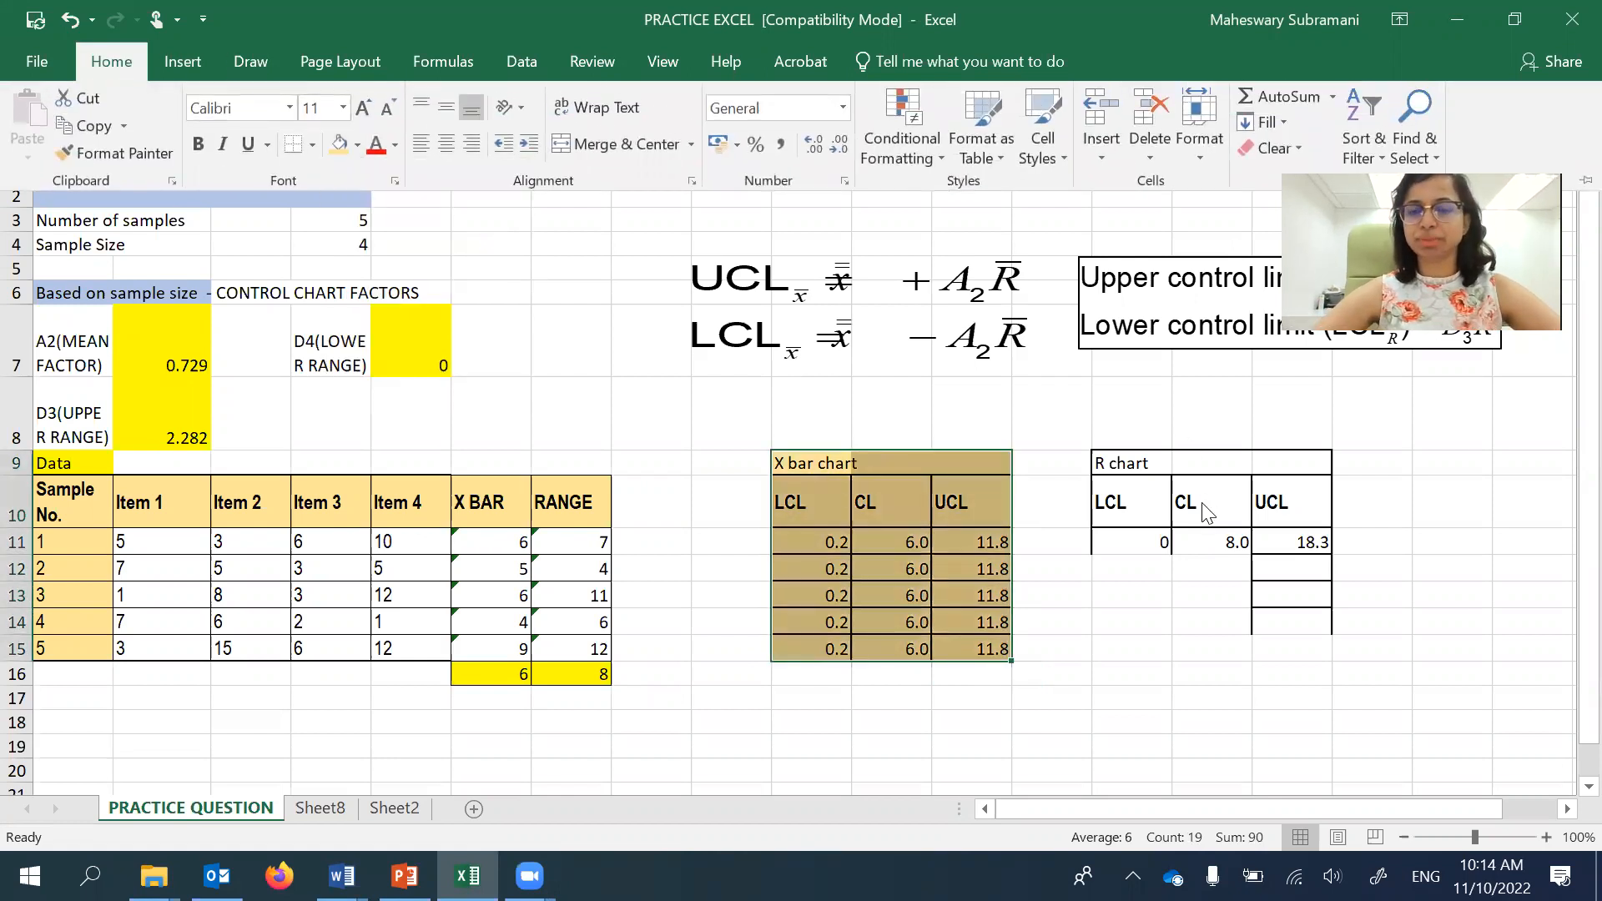
- Clear the R chart UCL formula in P11 and begin a new one with =E7*
{"action": "left_click", "coordinate": [1143, 542]}
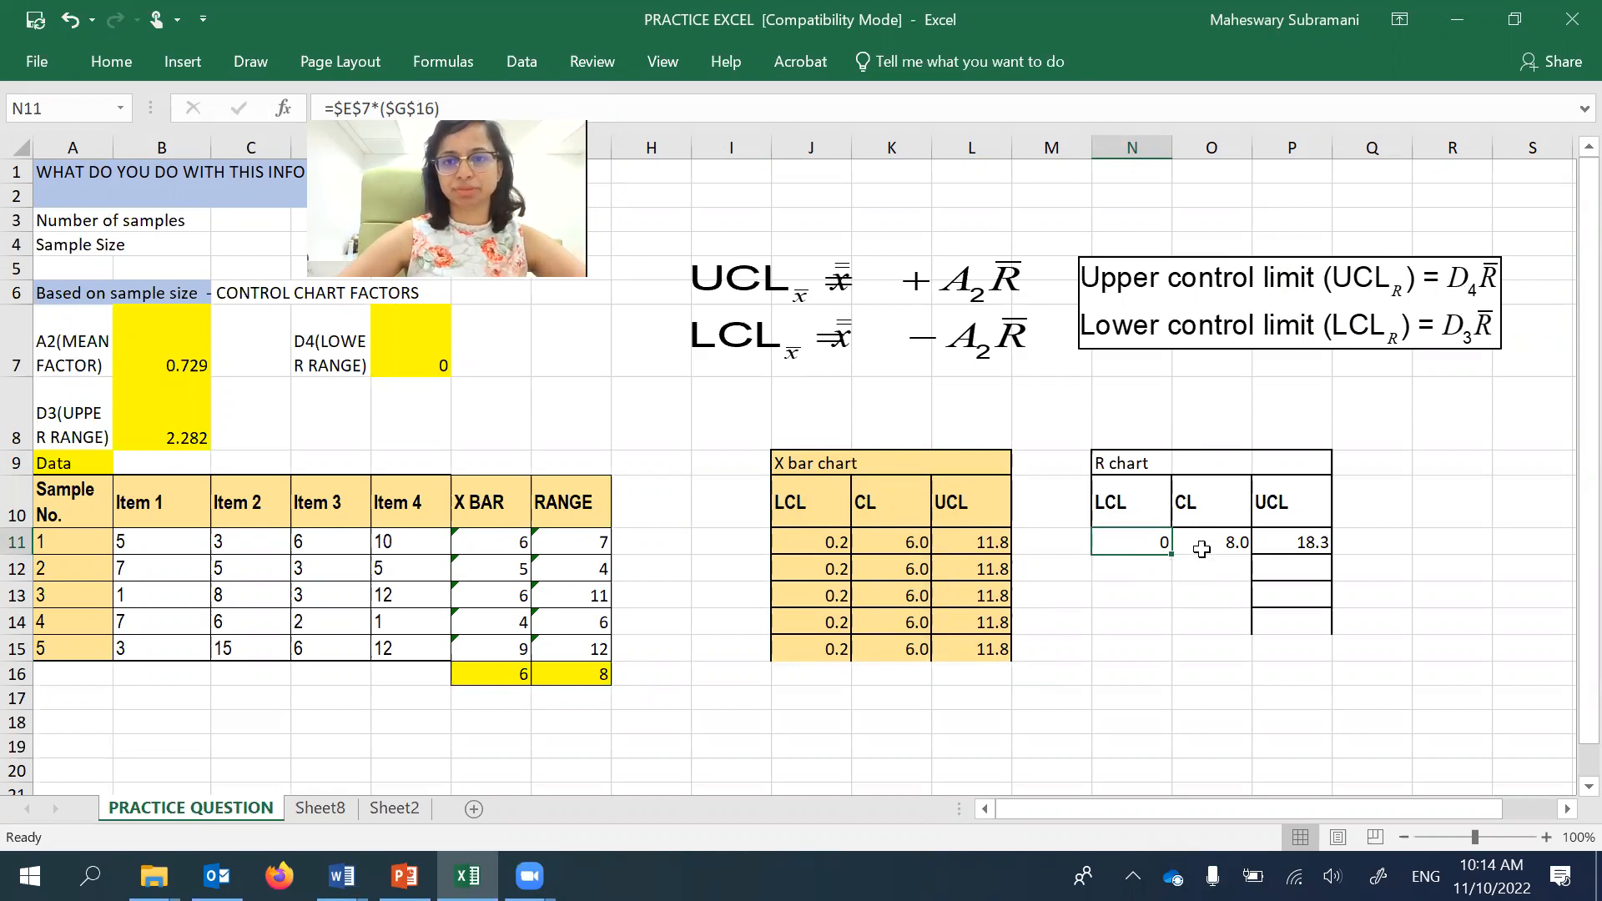
{"action": "left_click", "coordinate": [1292, 534]}
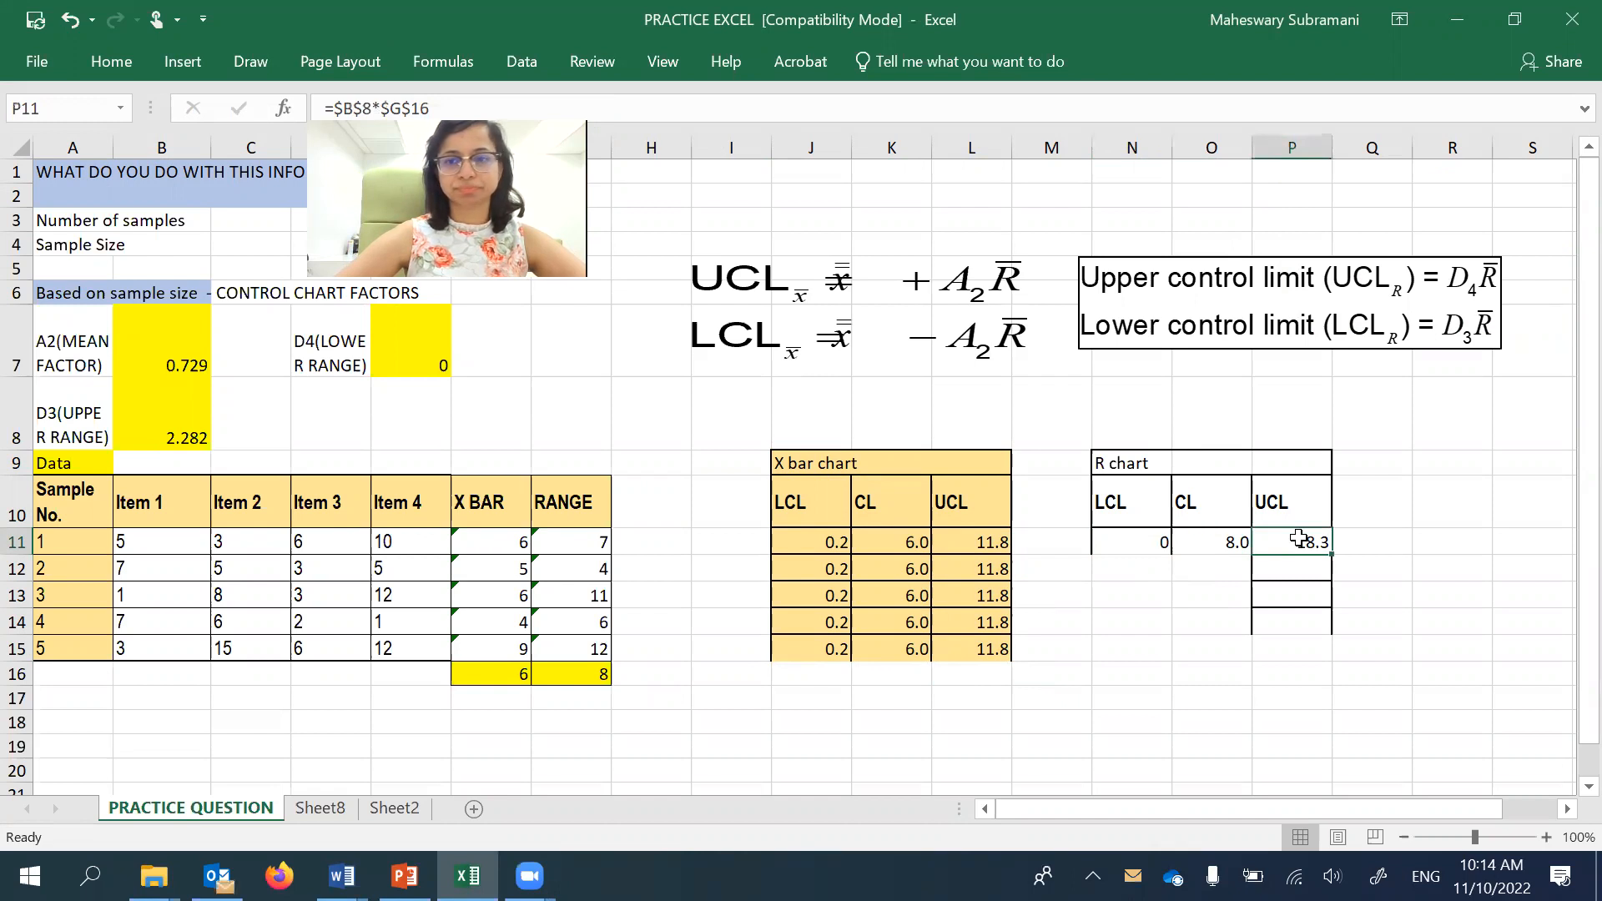
{"action": "double_click", "coordinate": [1301, 538]}
{"action": "left_click_drag", "start_coordinate": [1360, 544], "coordinate": [1250, 547]}
{"action": "key", "text": "BackSpace"}
{"action": "type", "text": "="}
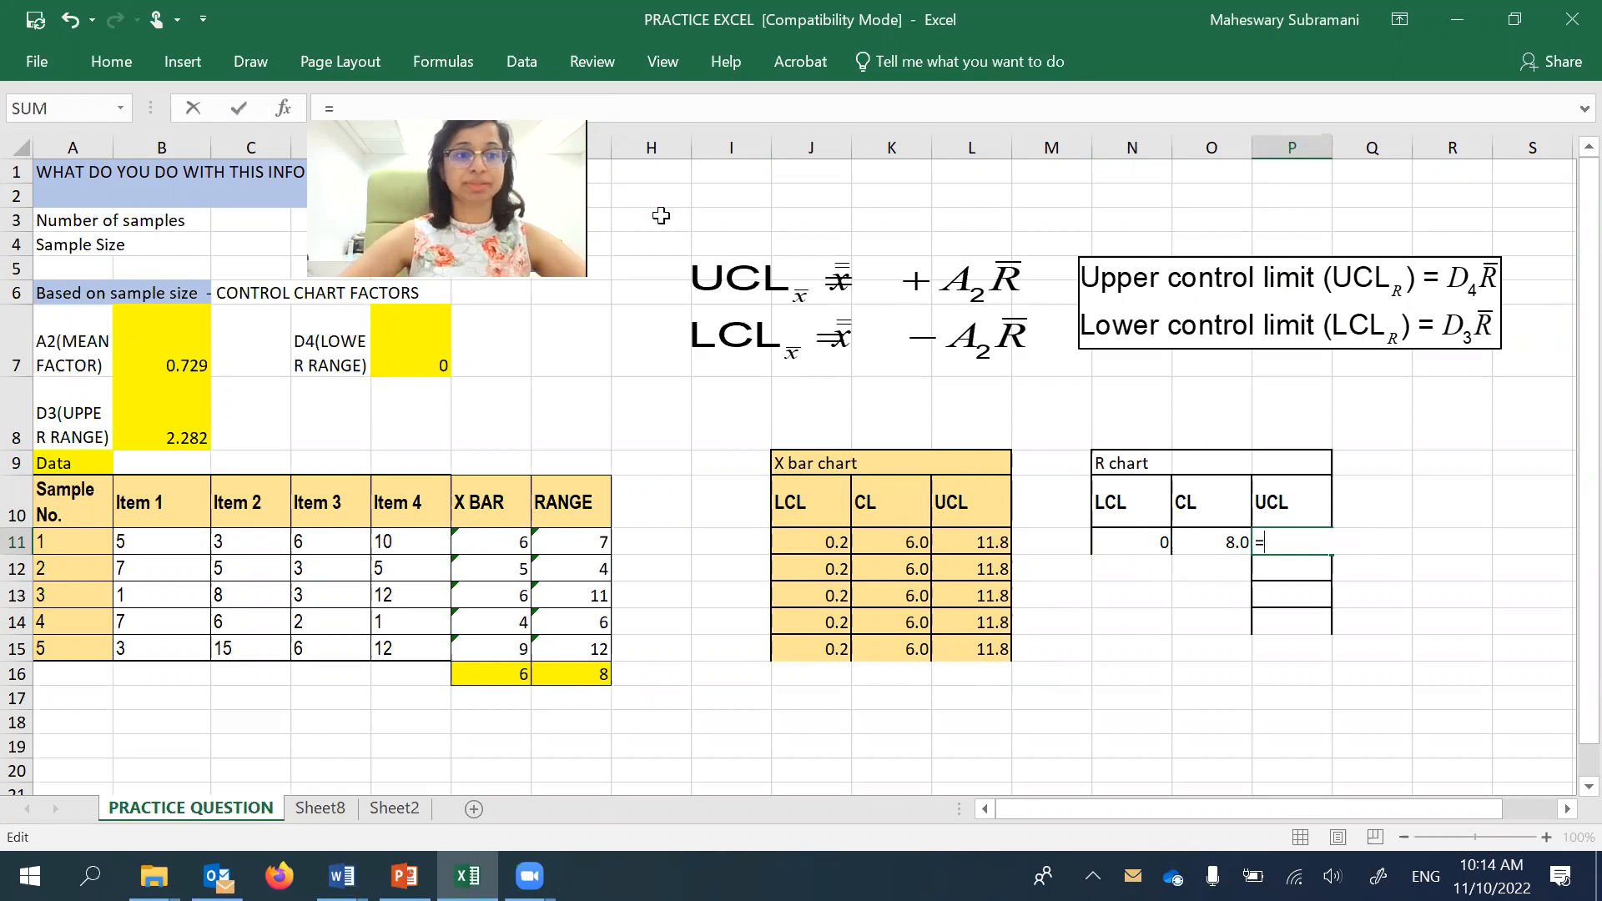
{"action": "left_click", "coordinate": [425, 343]}
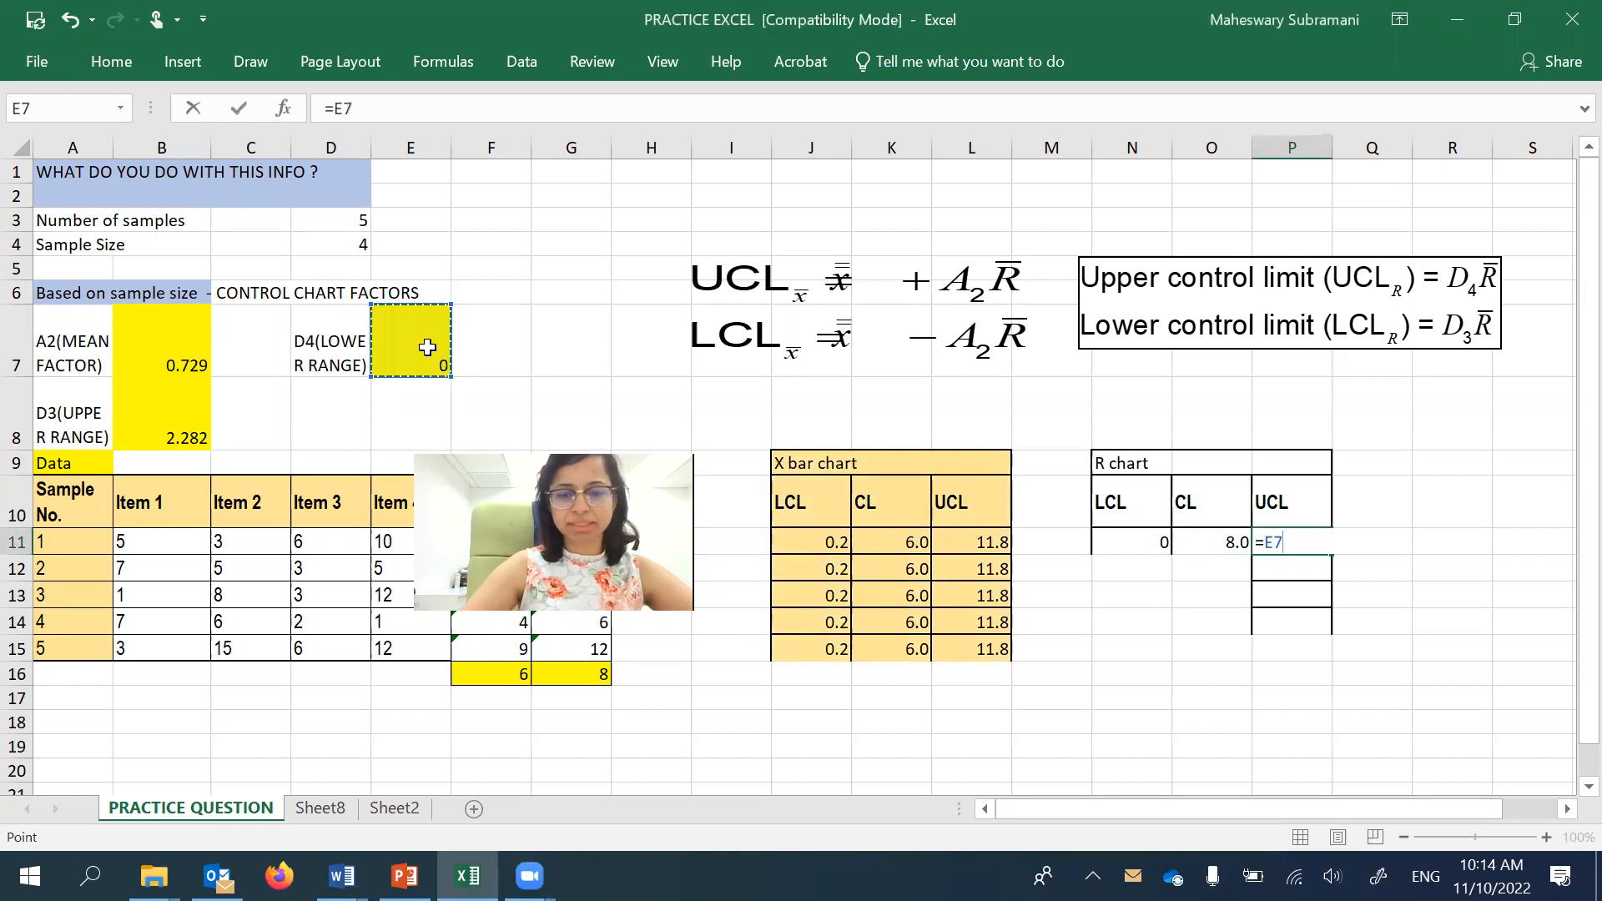
{"action": "type", "text": "*"}
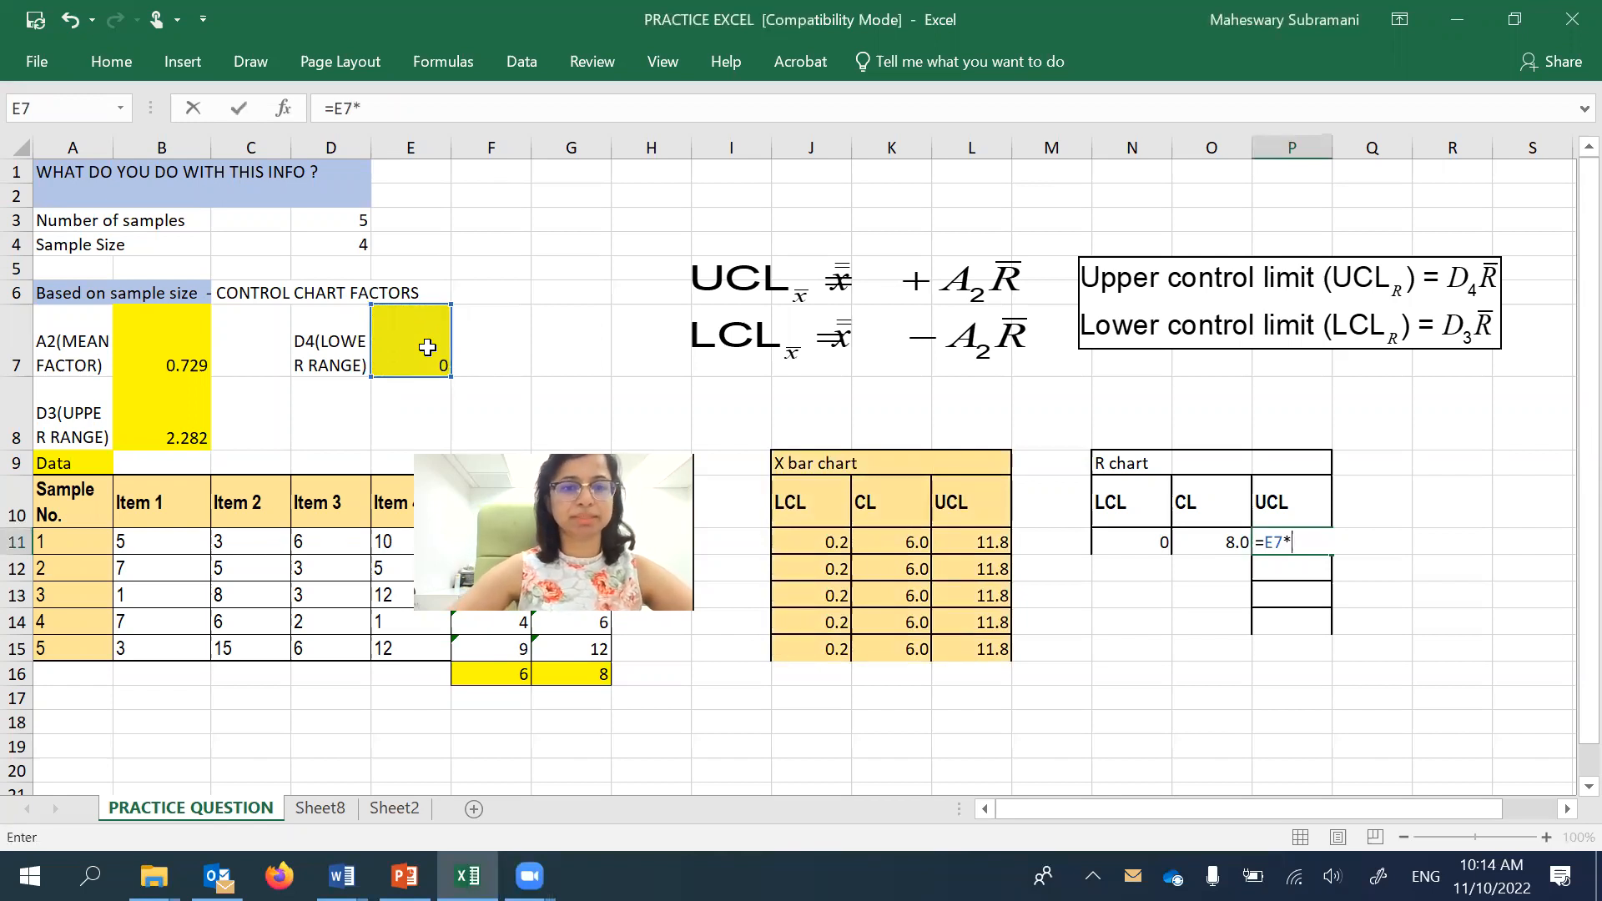
- Glance at the Assignment 5 question in Word, return to Excel and complete P11's formula as =E7*G16
{"action": "mouse_move", "coordinate": [343, 876]}
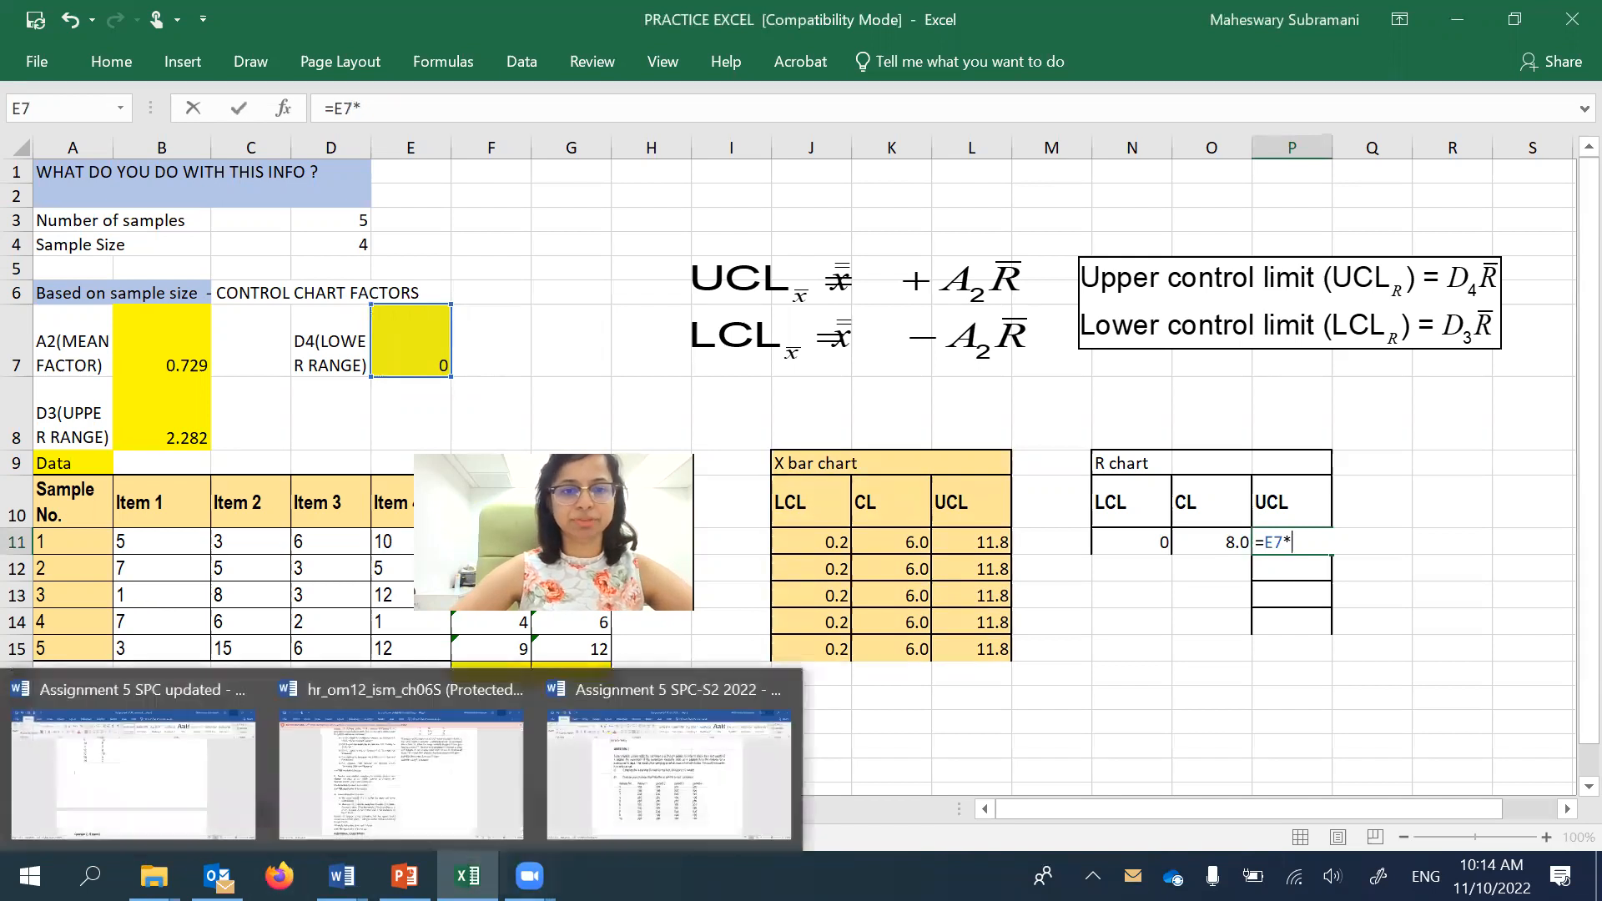
{"action": "left_click", "coordinate": [684, 681]}
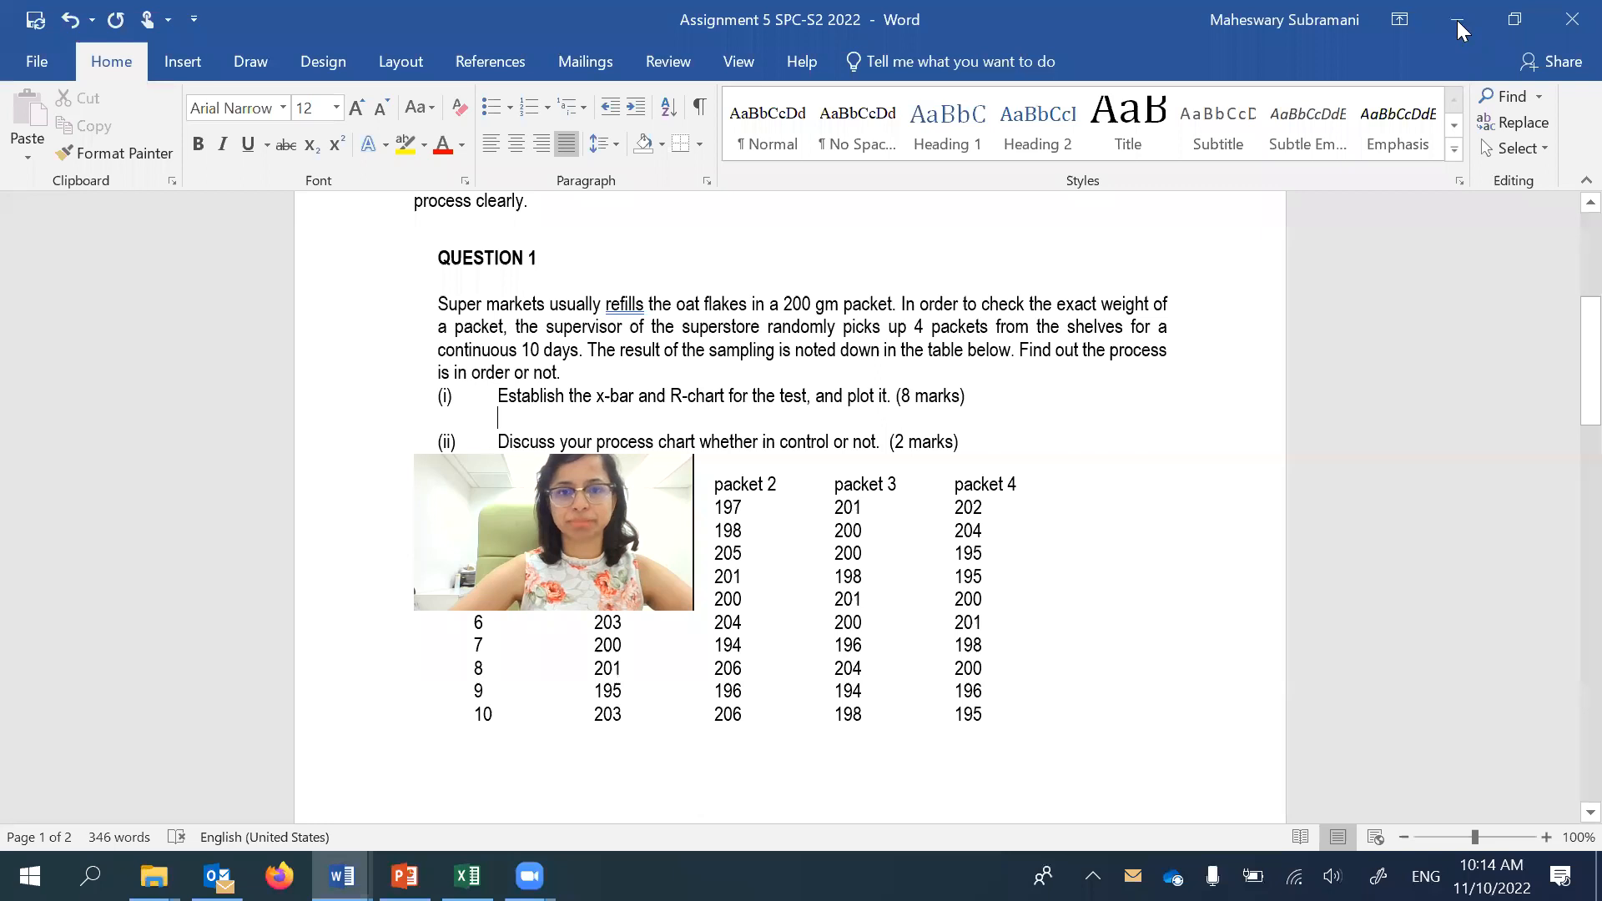
{"action": "left_click", "coordinate": [1457, 20]}
{"action": "left_click", "coordinate": [590, 673]}
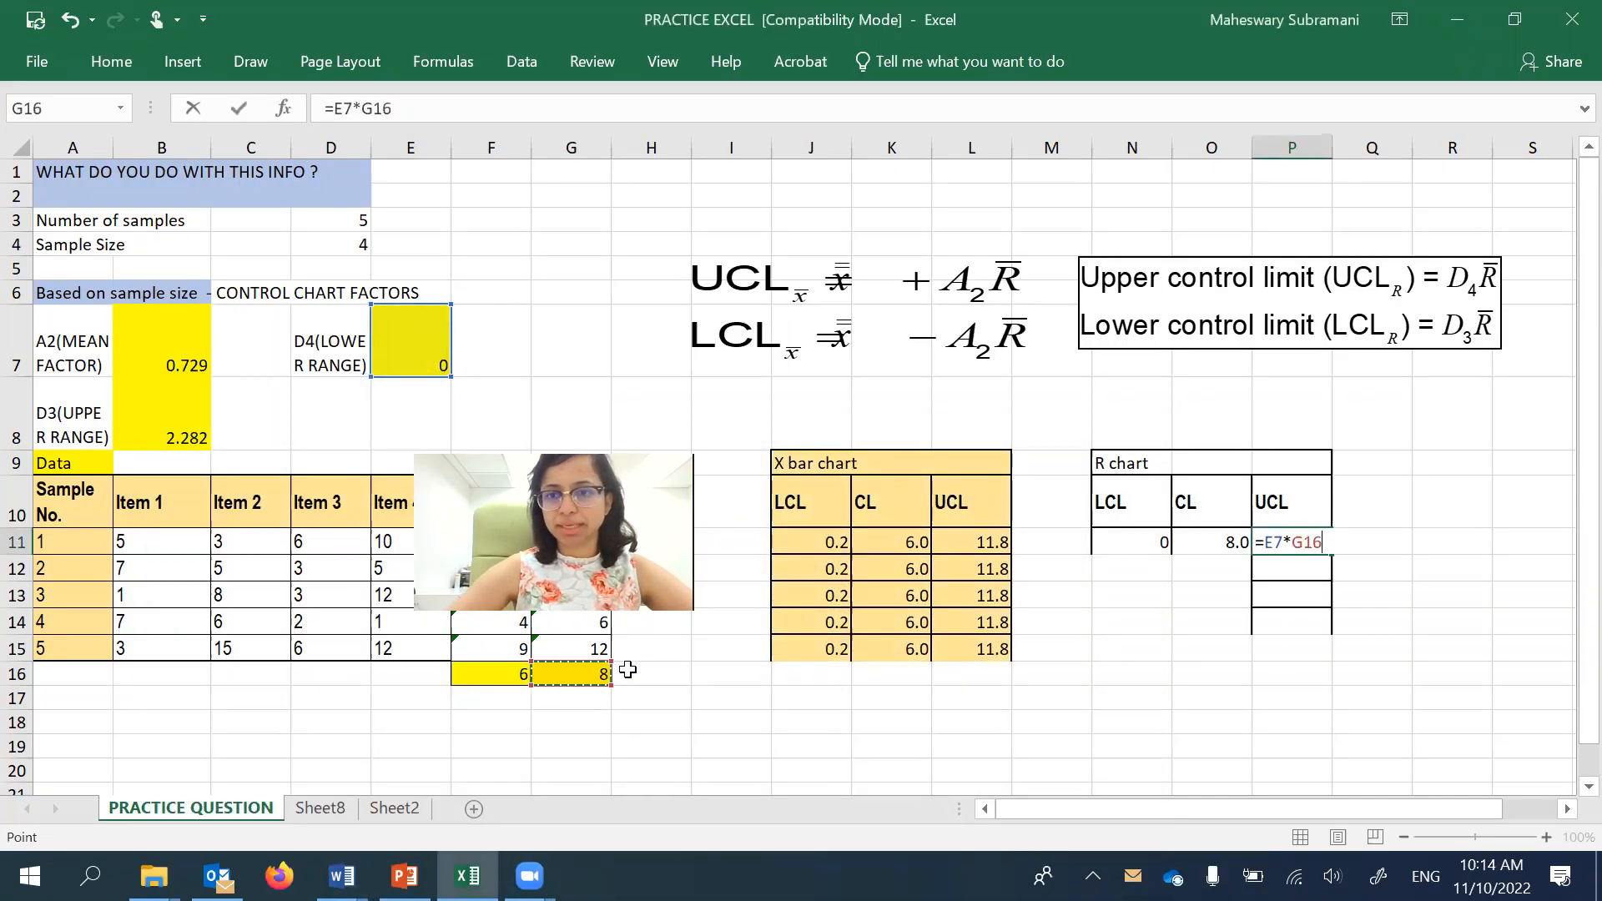
- Make both references in P11 absolute as =$E$7*$G$16 and fill the R chart UCL formula down through P14
{"action": "left_click", "coordinate": [1269, 541]}
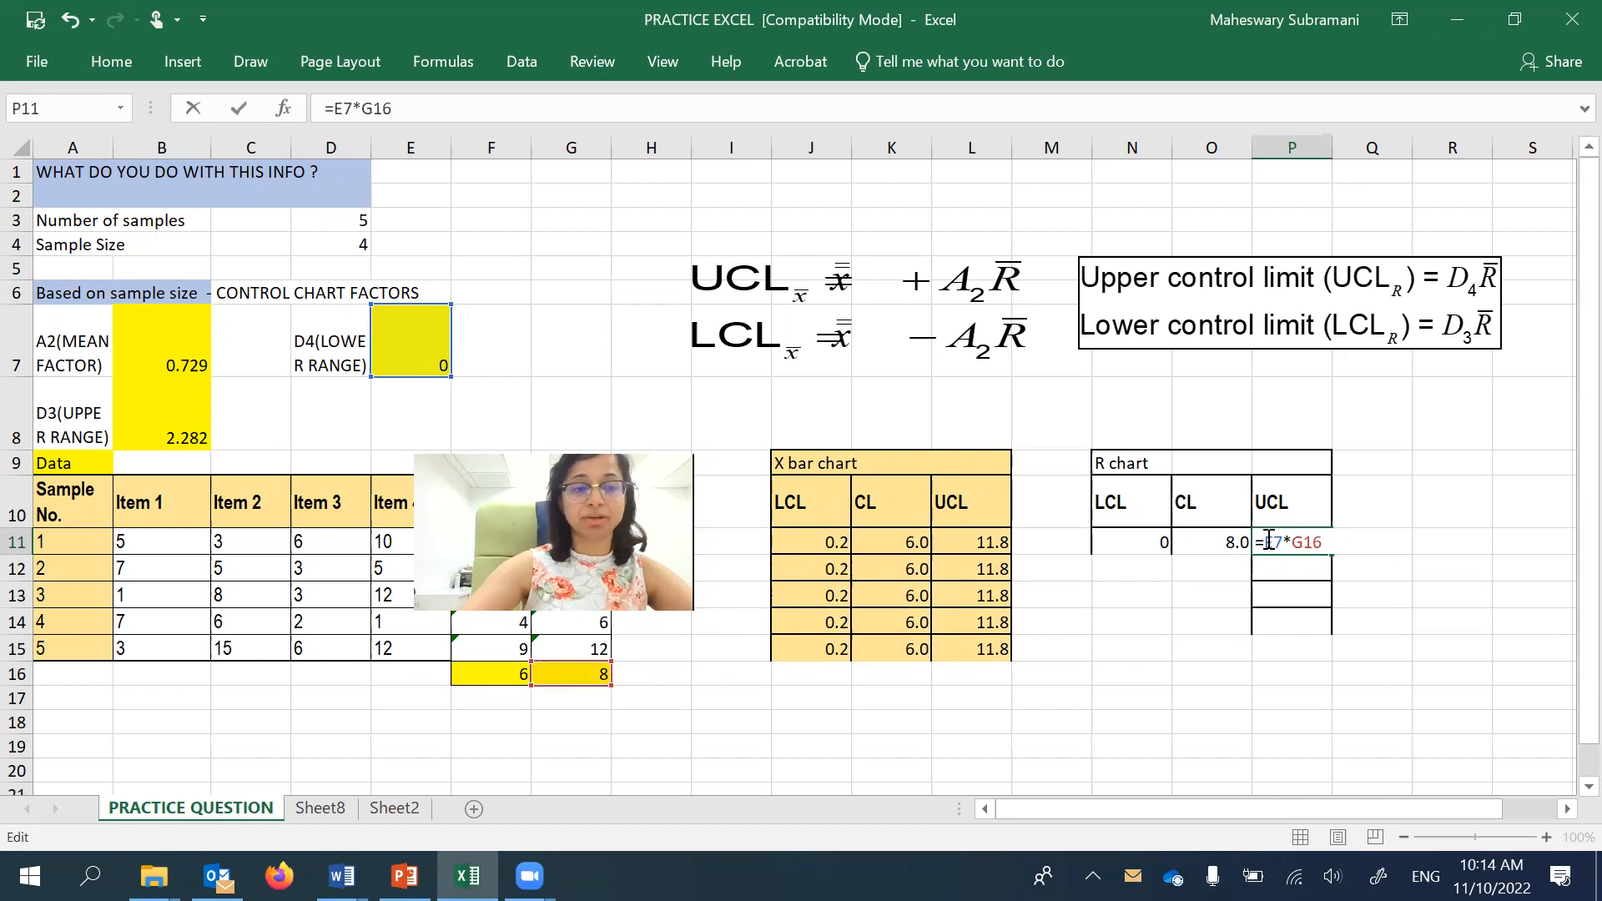
{"action": "type", "text": "$E"}
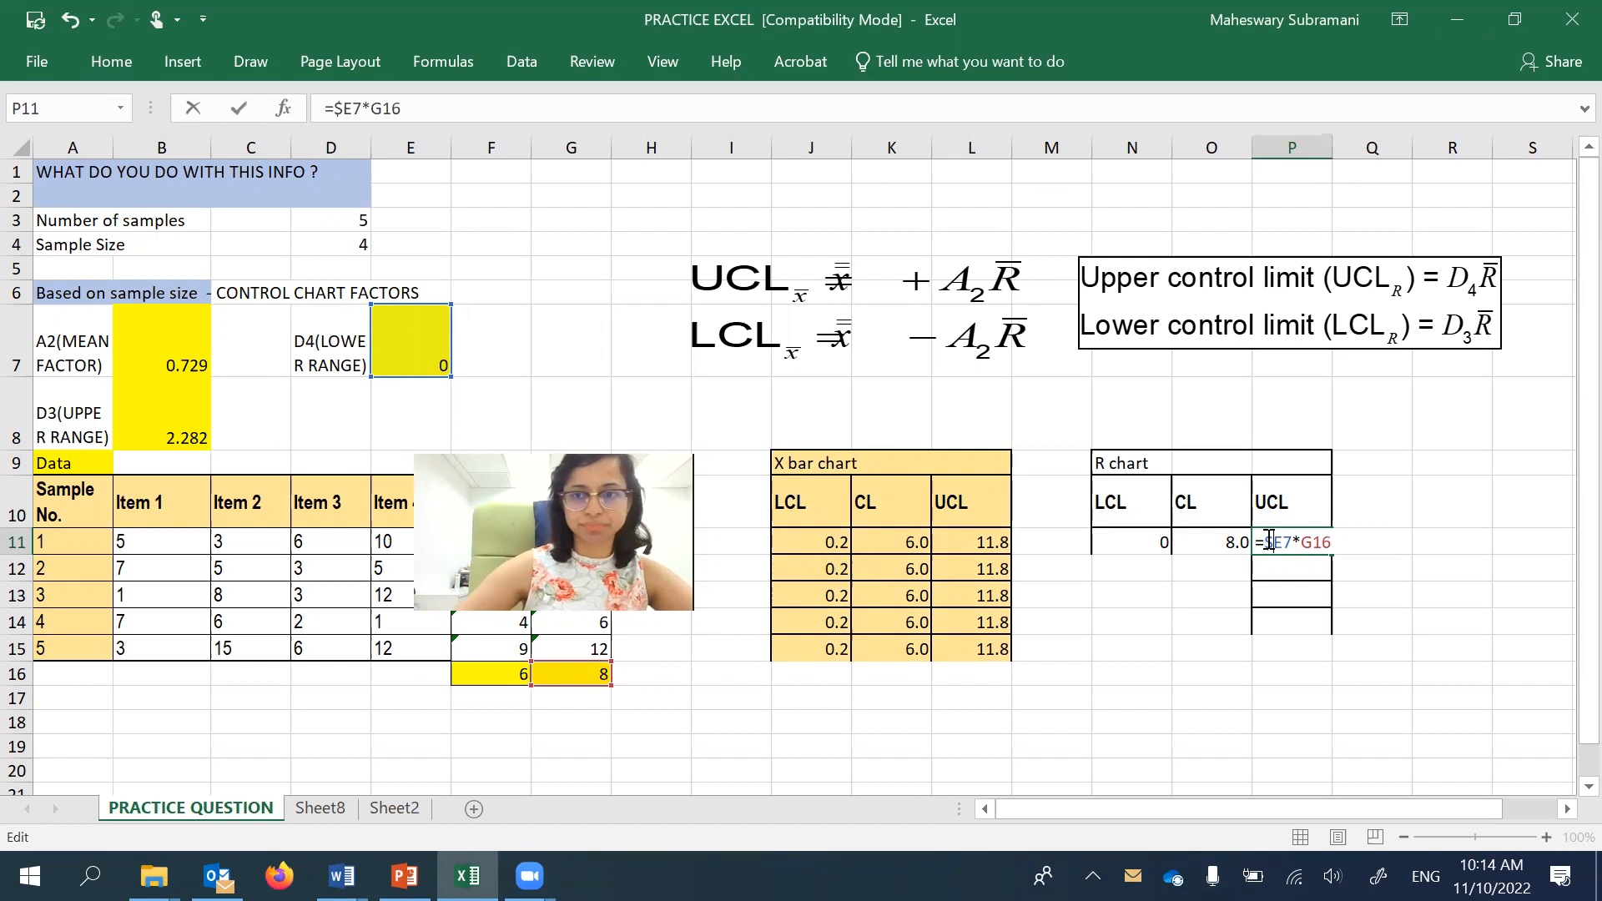
{"action": "type", "text": "$"}
{"action": "key", "text": "Right"}
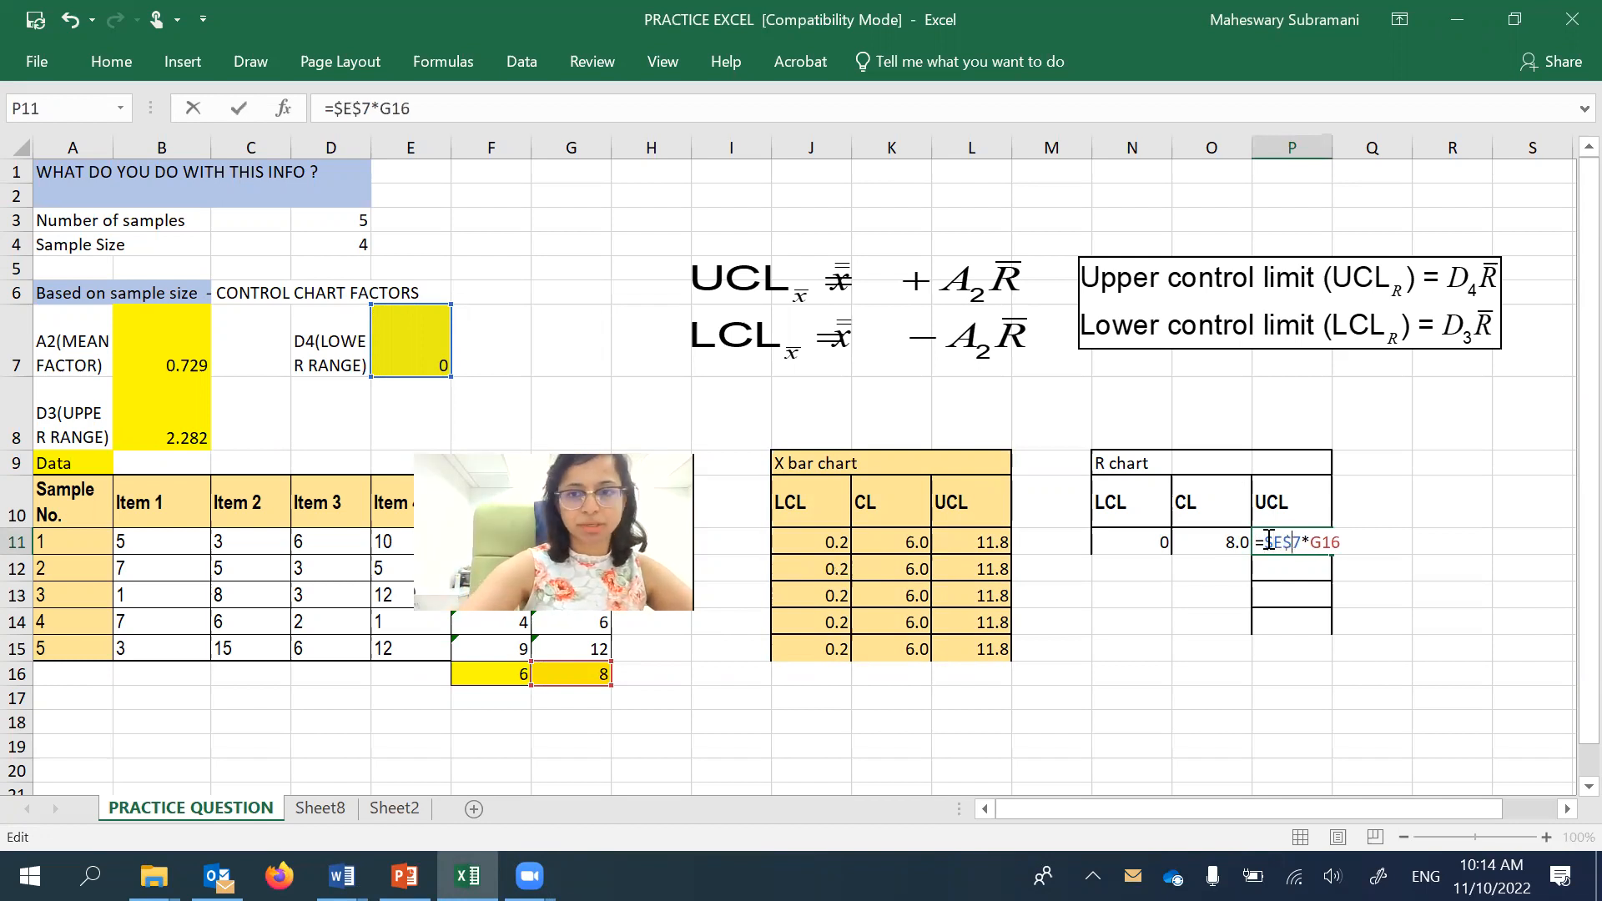
{"action": "key", "text": "Right"}
{"action": "type", "text": "$"}
{"action": "key", "text": "Right"}
{"action": "type", "text": "$"}
{"action": "key", "text": "Return"}
{"action": "left_click", "coordinate": [1285, 533]}
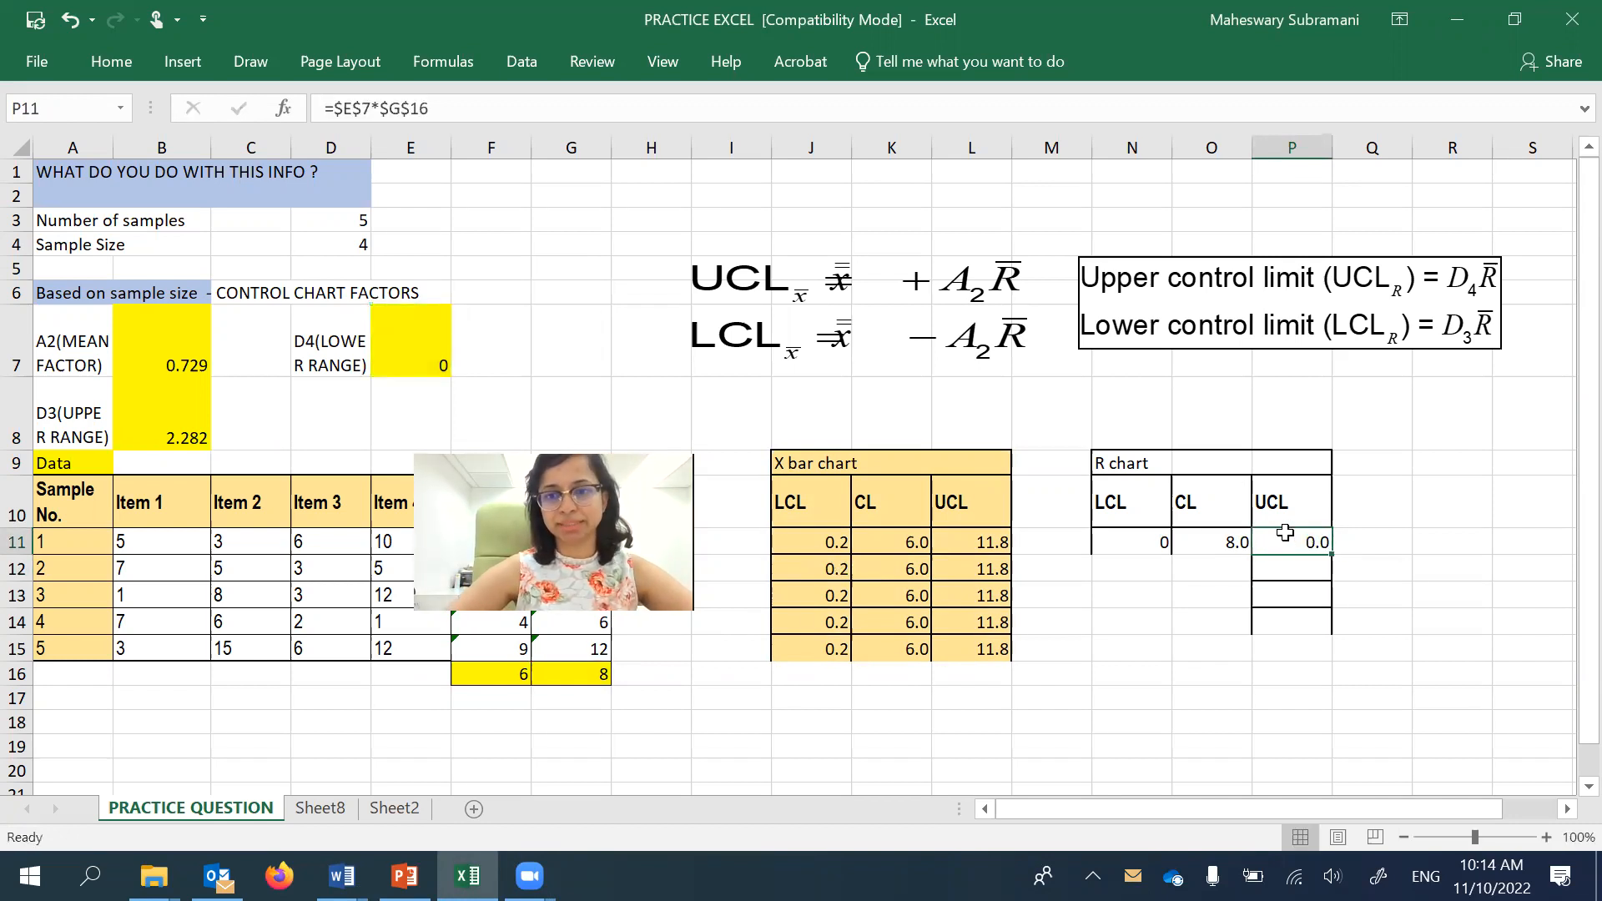
{"action": "left_click_drag", "start_coordinate": [1331, 551], "coordinate": [1327, 635]}
{"action": "left_click", "coordinate": [1303, 544]}
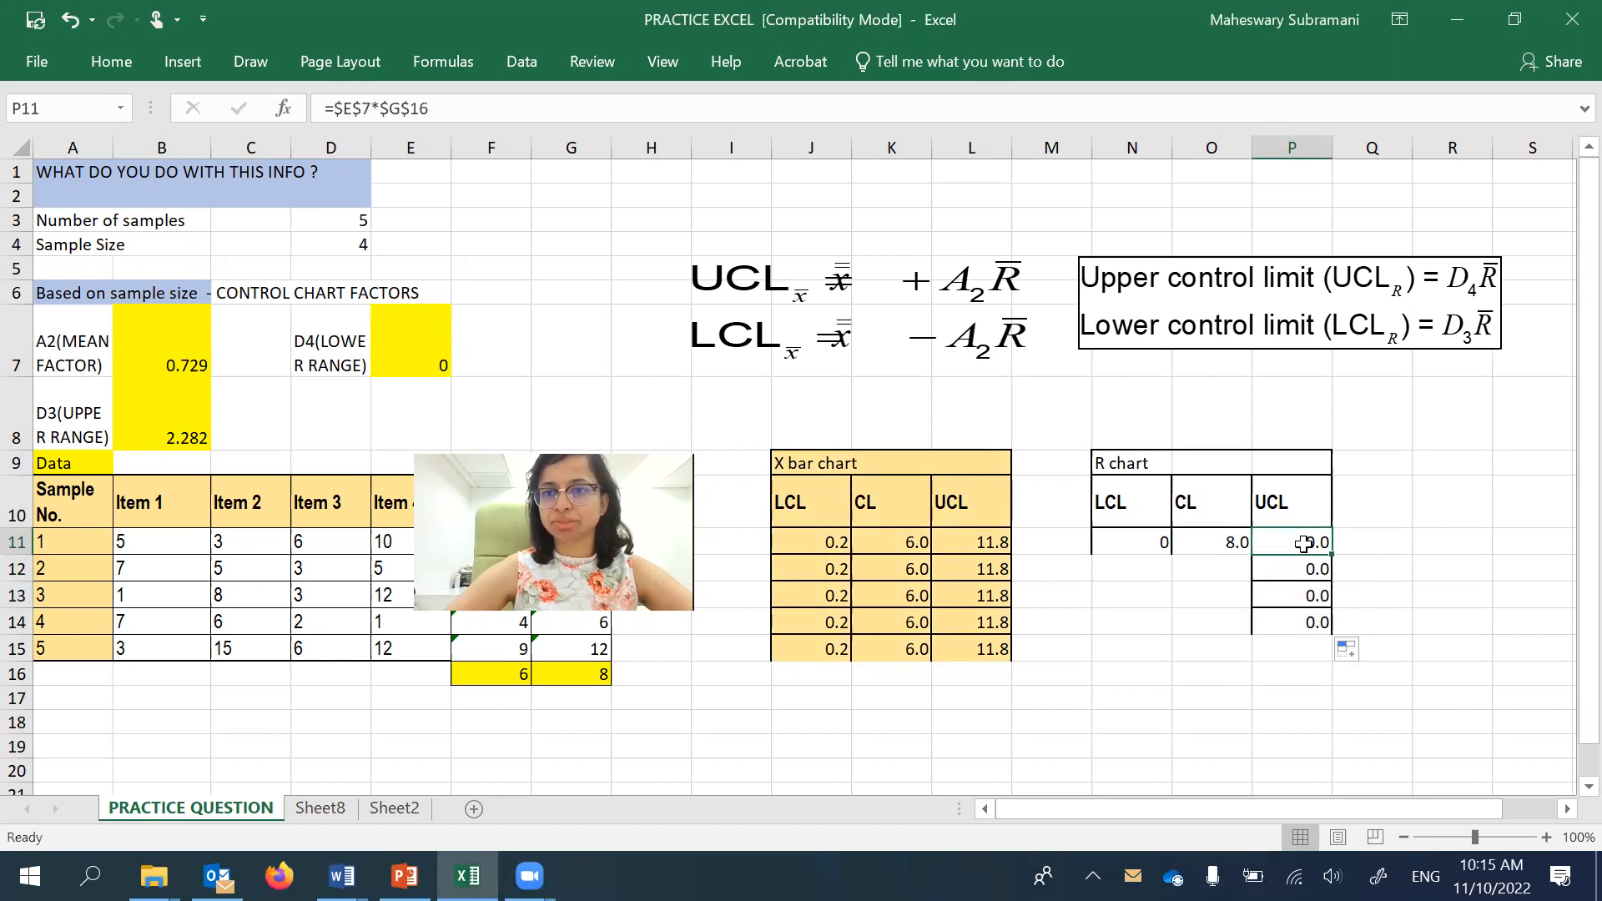
- Check which cells P11 references, then look up the upper range factor in PowerPoint's Control Chart Factors table on slide 28
{"action": "double_click", "coordinate": [1303, 544]}
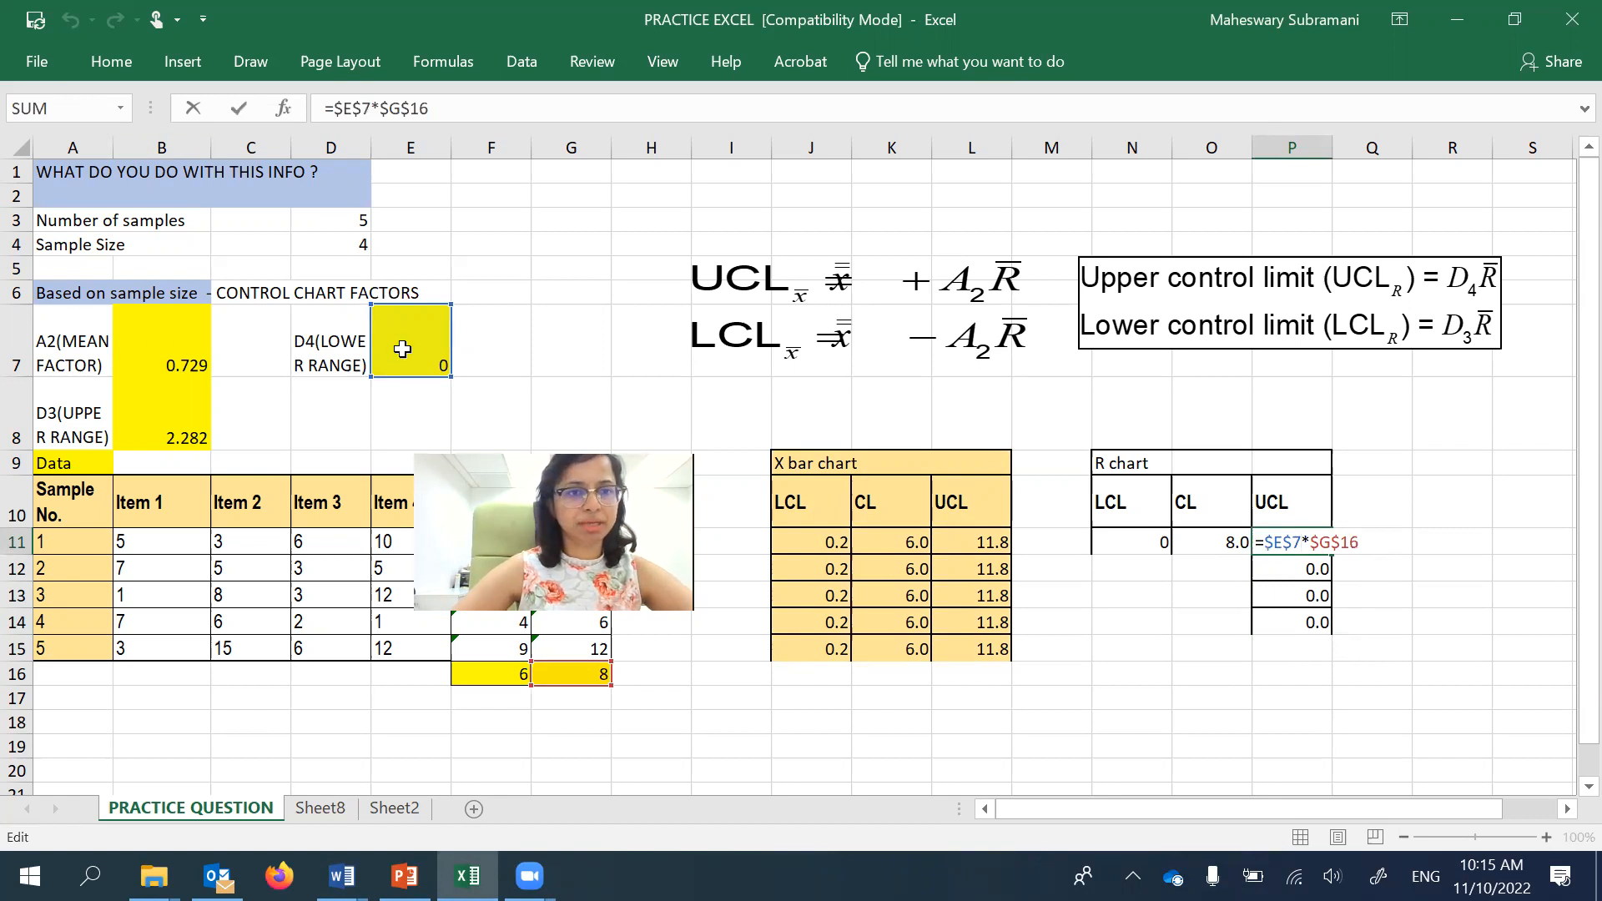
{"action": "left_click", "coordinate": [405, 876]}
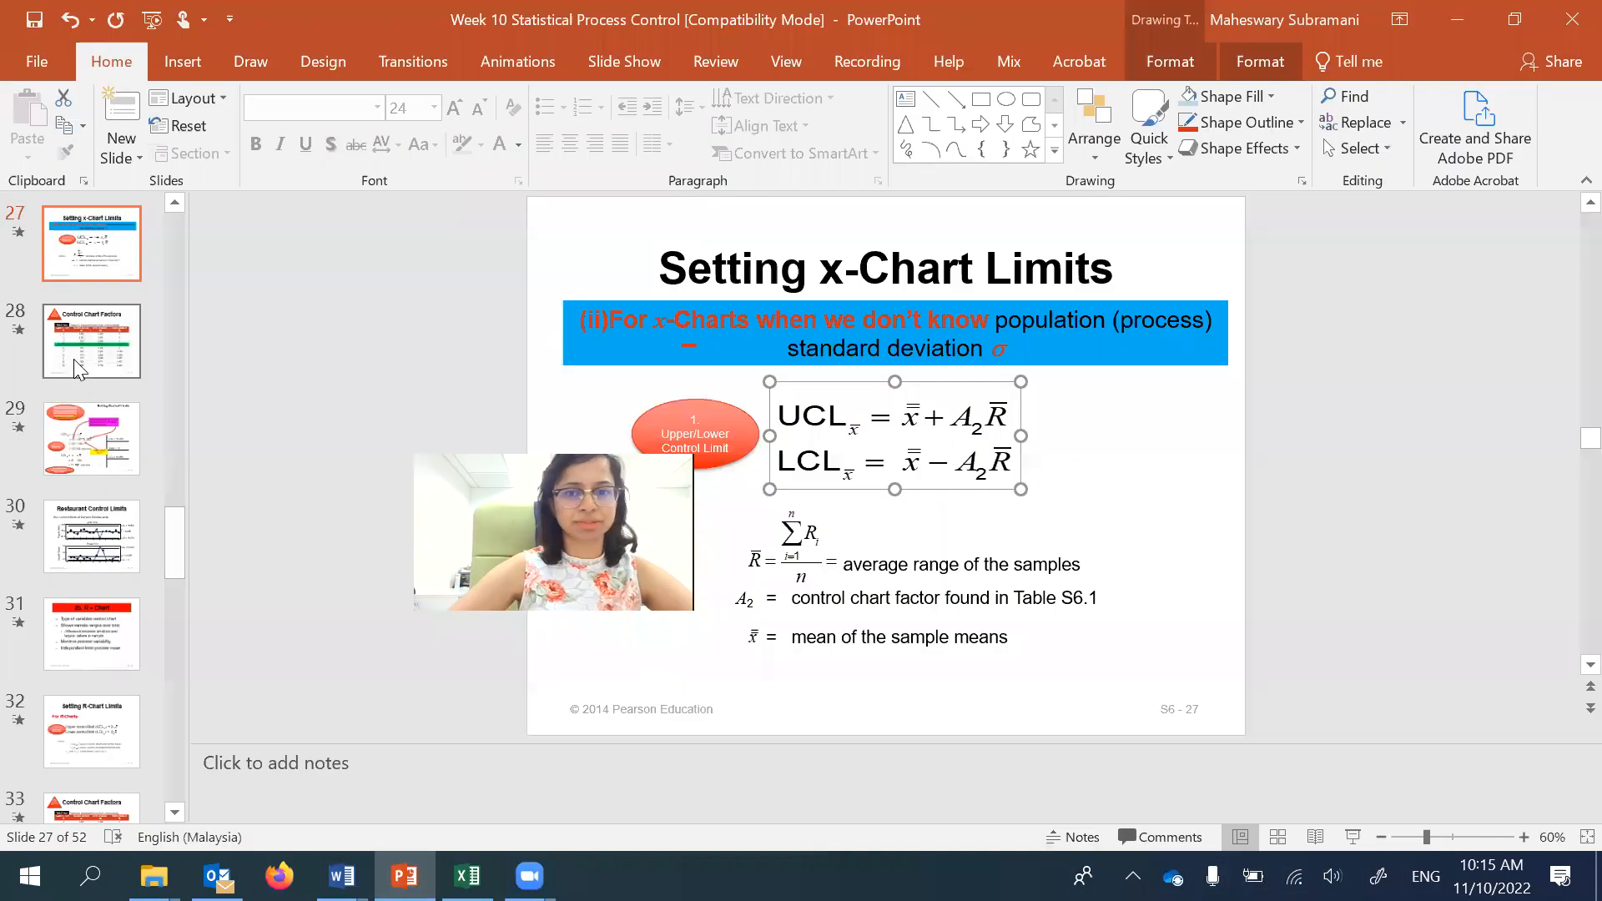
{"action": "left_click", "coordinate": [78, 367]}
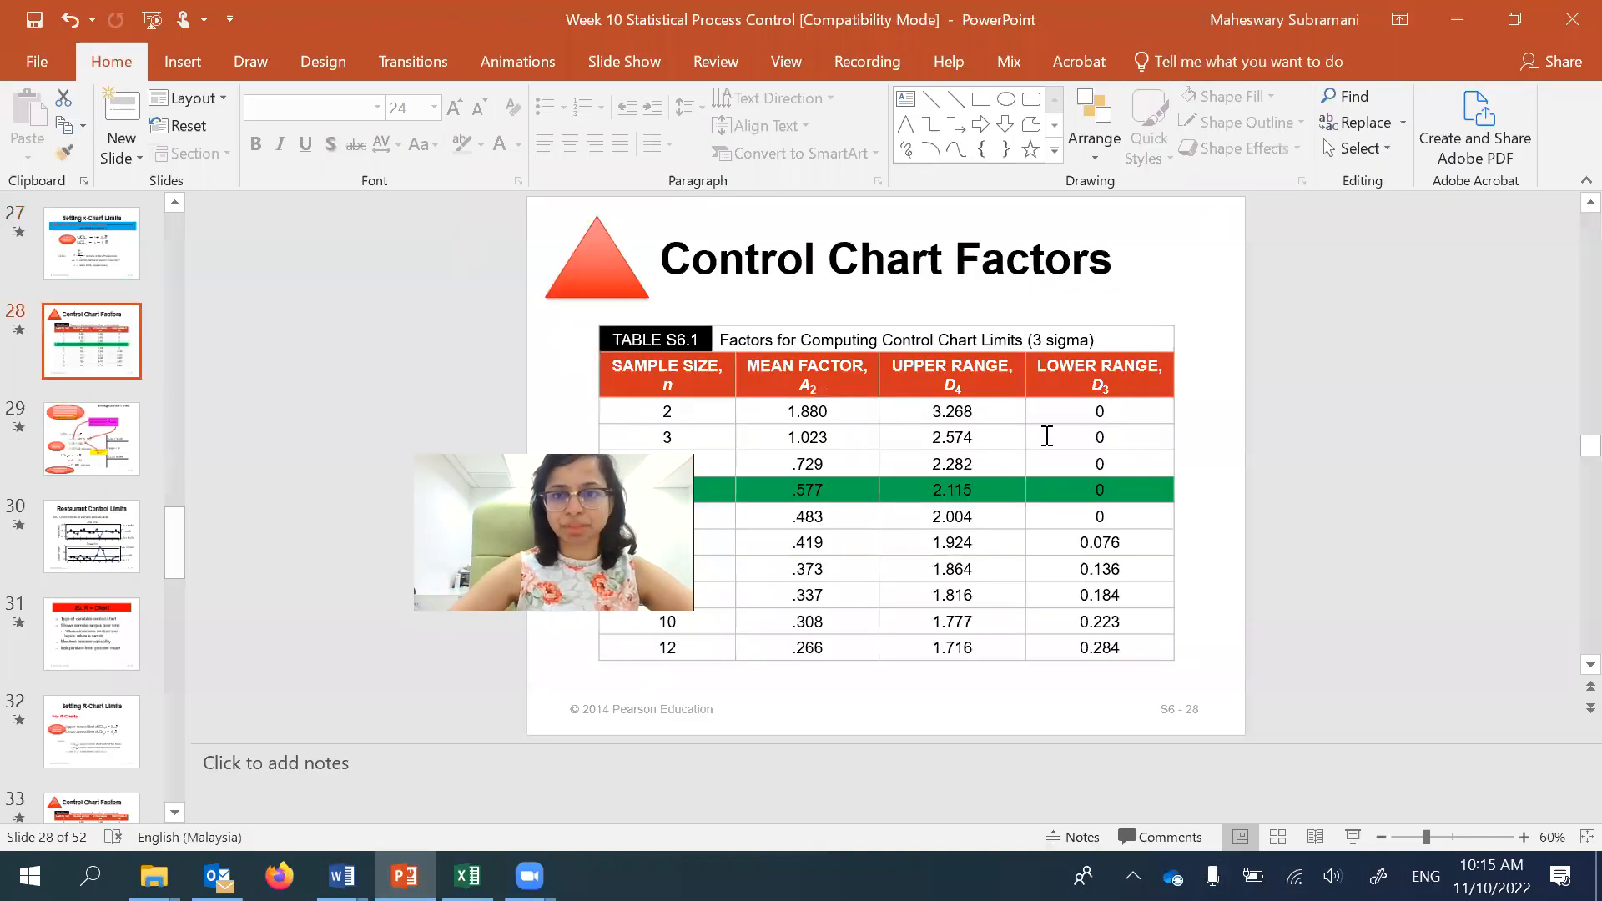
{"action": "double_click", "coordinate": [953, 491]}
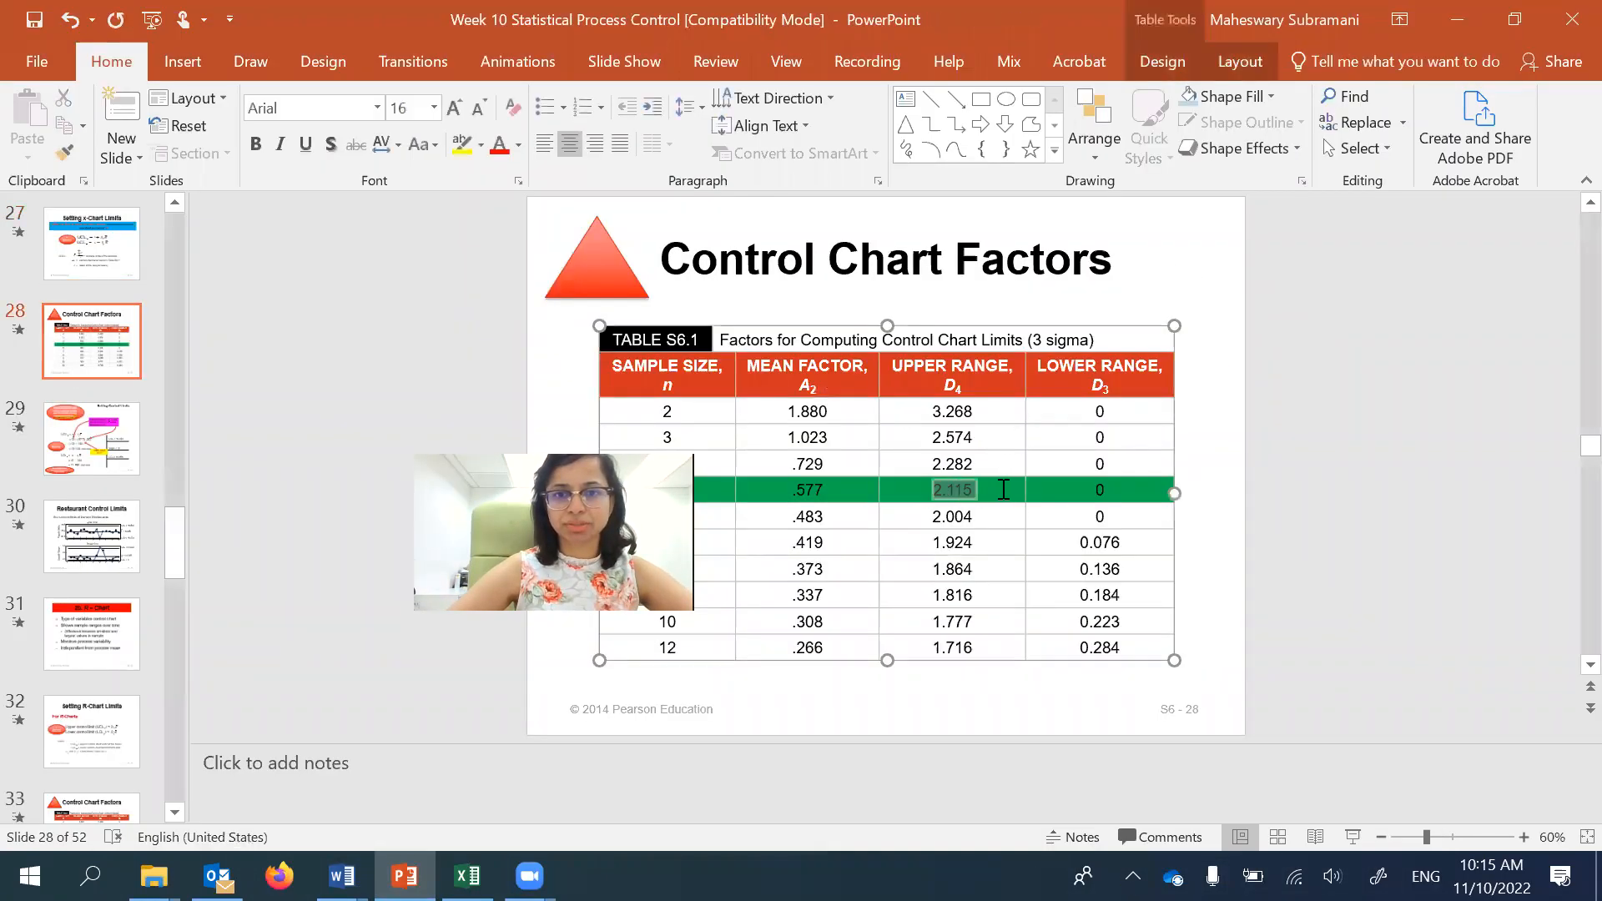
{"action": "left_click", "coordinate": [1473, 10]}
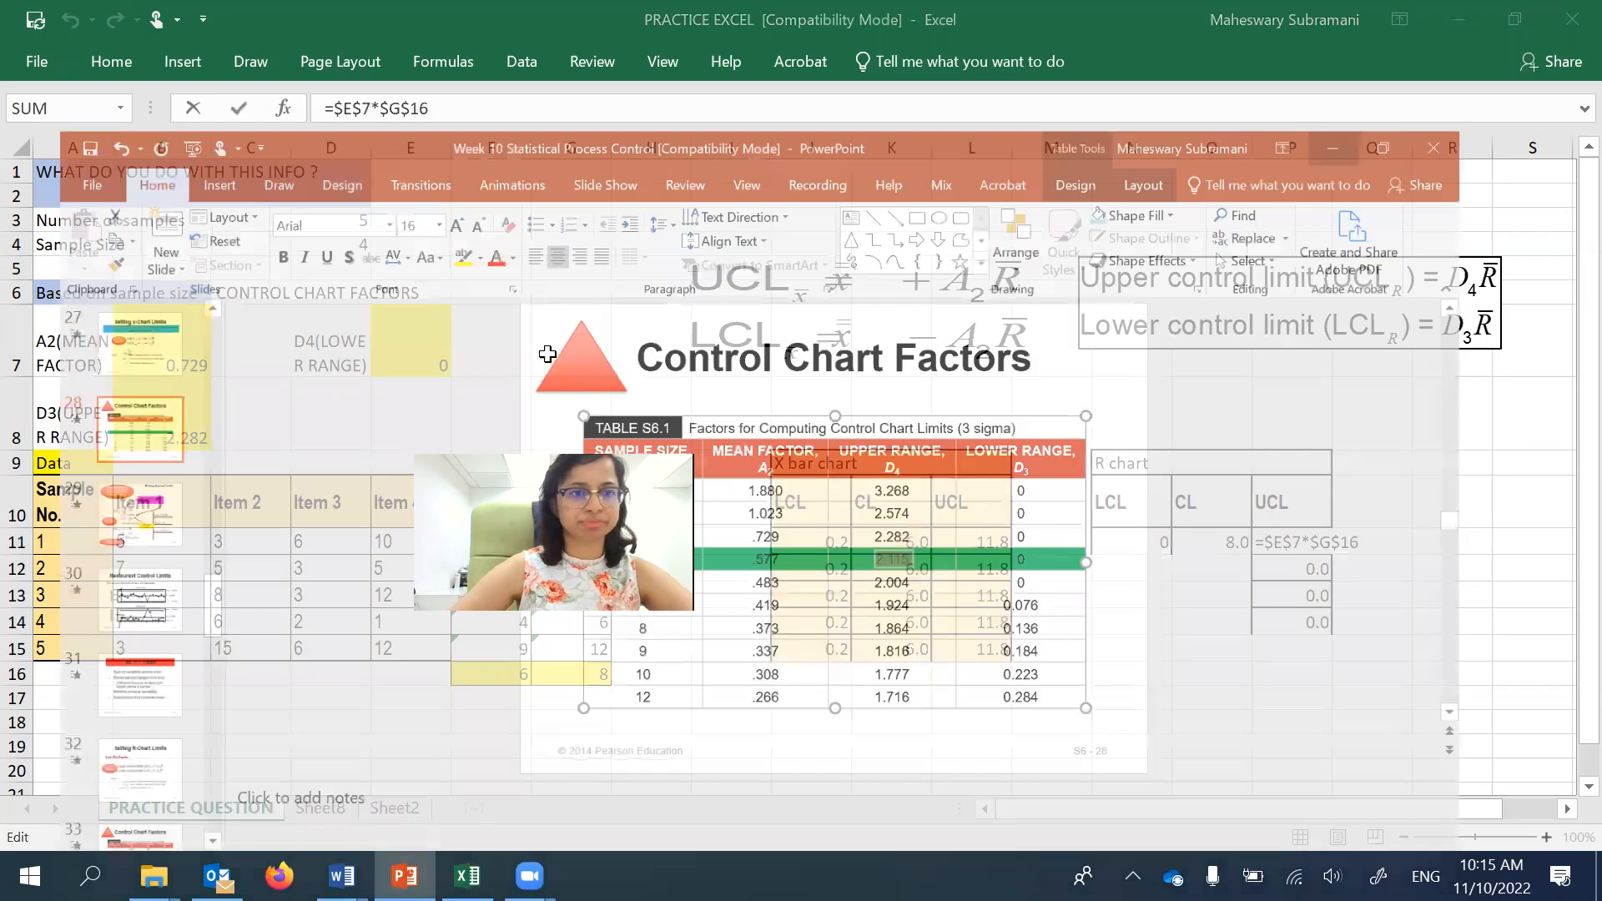
- Set the range factor in E7 to 2.115 and the one in B8 to 0
{"action": "left_click", "coordinate": [422, 342]}
{"action": "type", "text": "2.115"}
{"action": "left_click", "coordinate": [171, 418]}
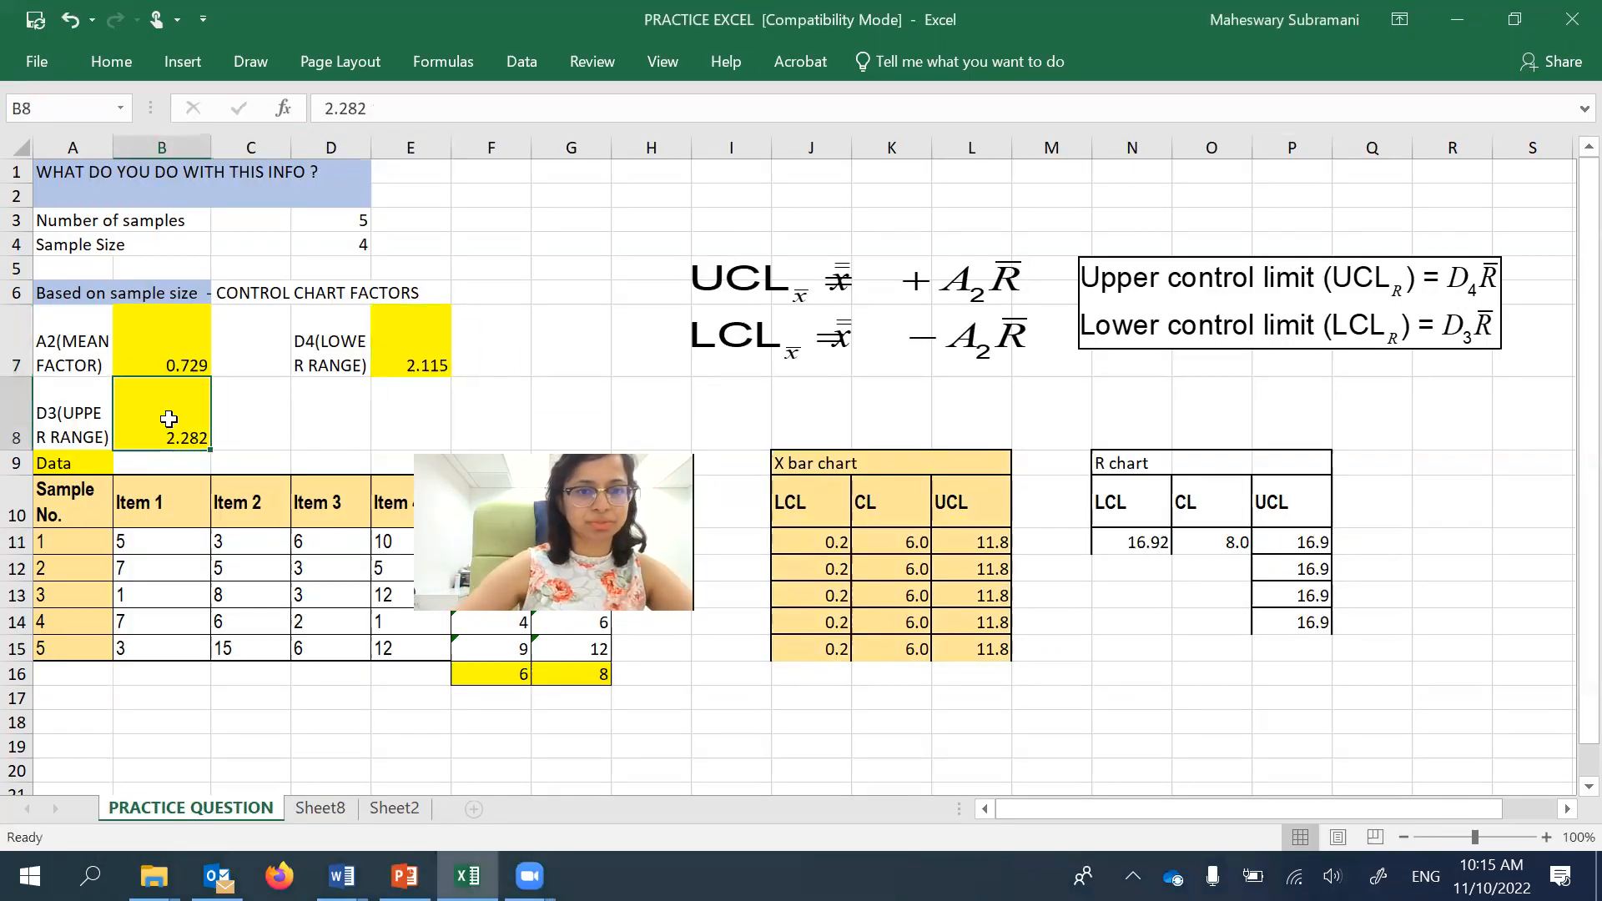
{"action": "type", "text": "0"}
{"action": "left_click", "coordinate": [322, 426]}
{"action": "left_click", "coordinate": [222, 429]}
{"action": "left_click", "coordinate": [183, 422]}
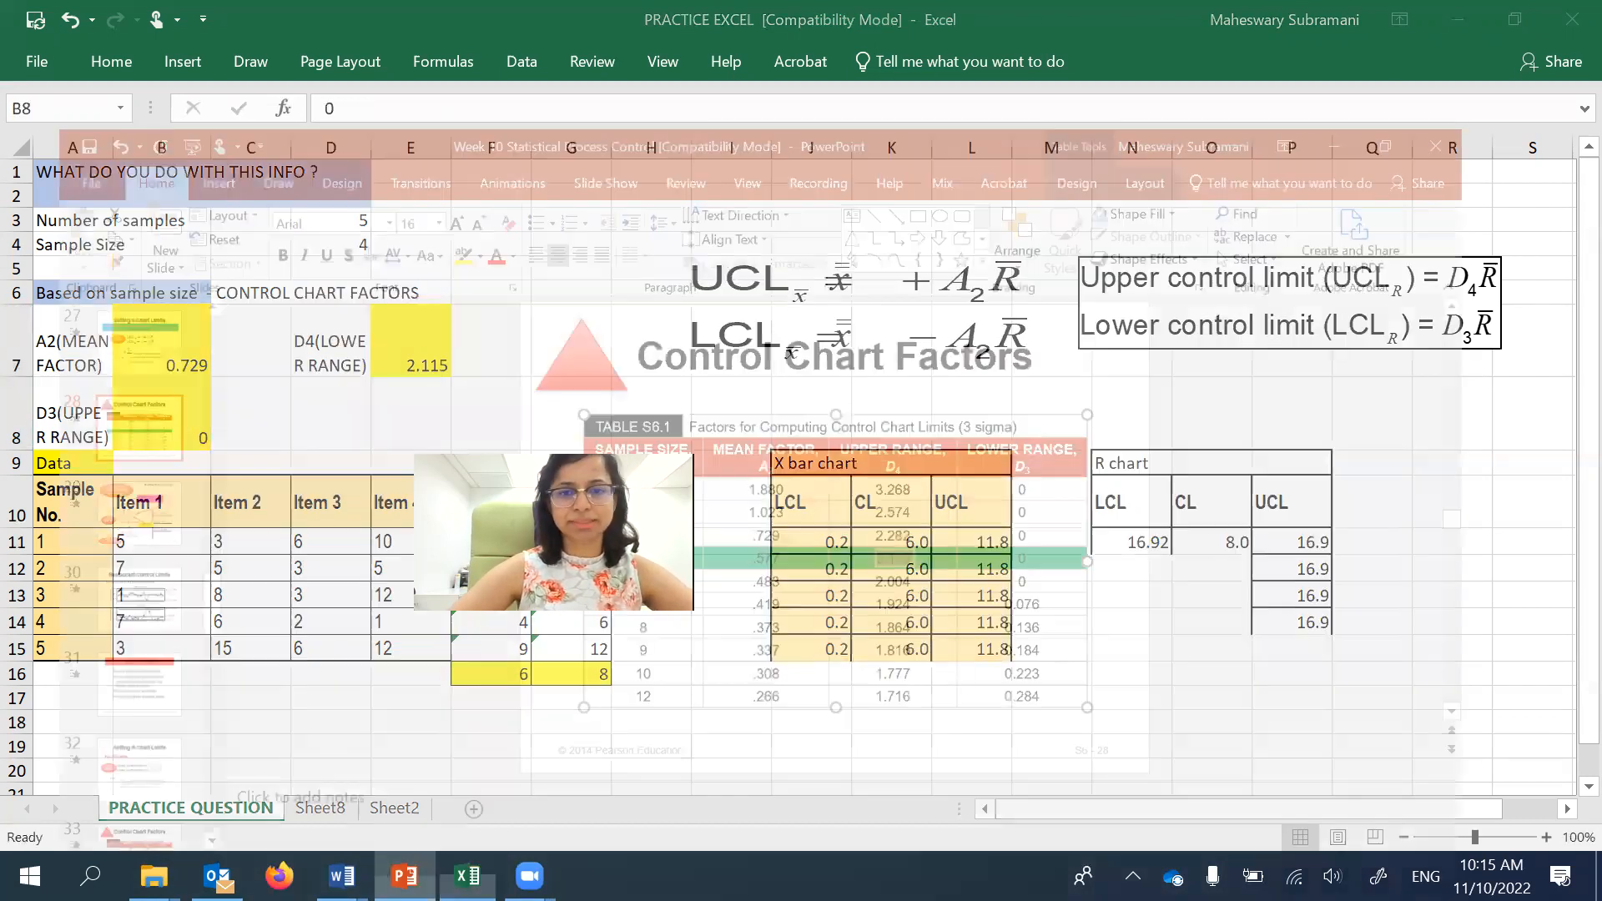
- Switch to PowerPoint to check the upper range factor D4 for sample size 4, then return to the Excel worksheet
{"action": "left_click", "coordinate": [406, 818]}
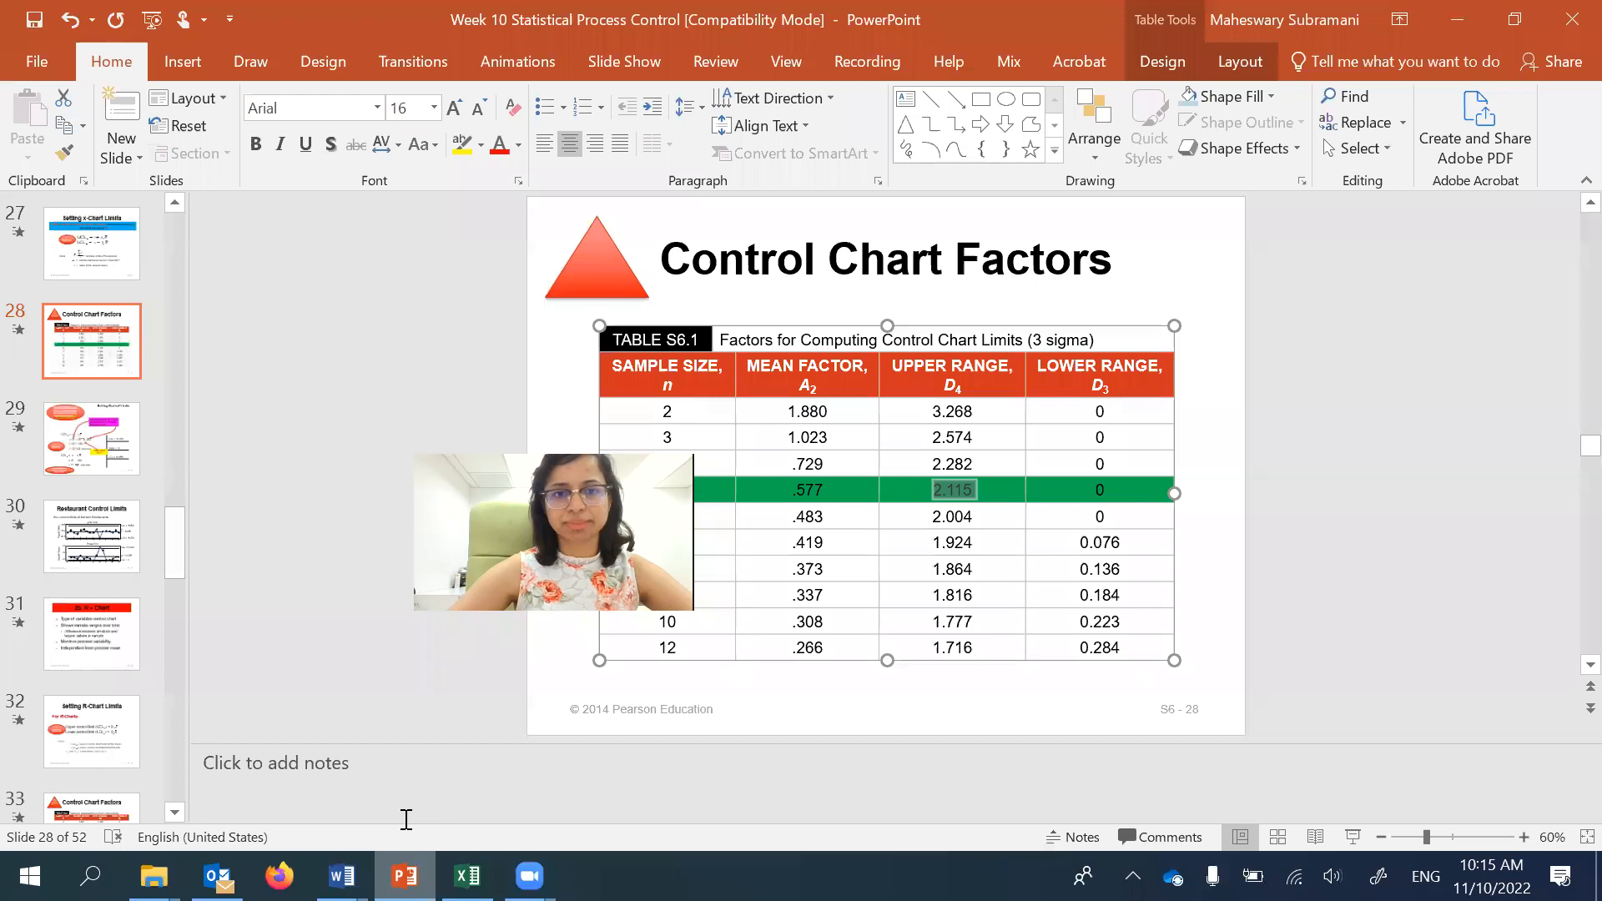
{"action": "left_click_drag", "start_coordinate": [931, 459], "coordinate": [976, 464]}
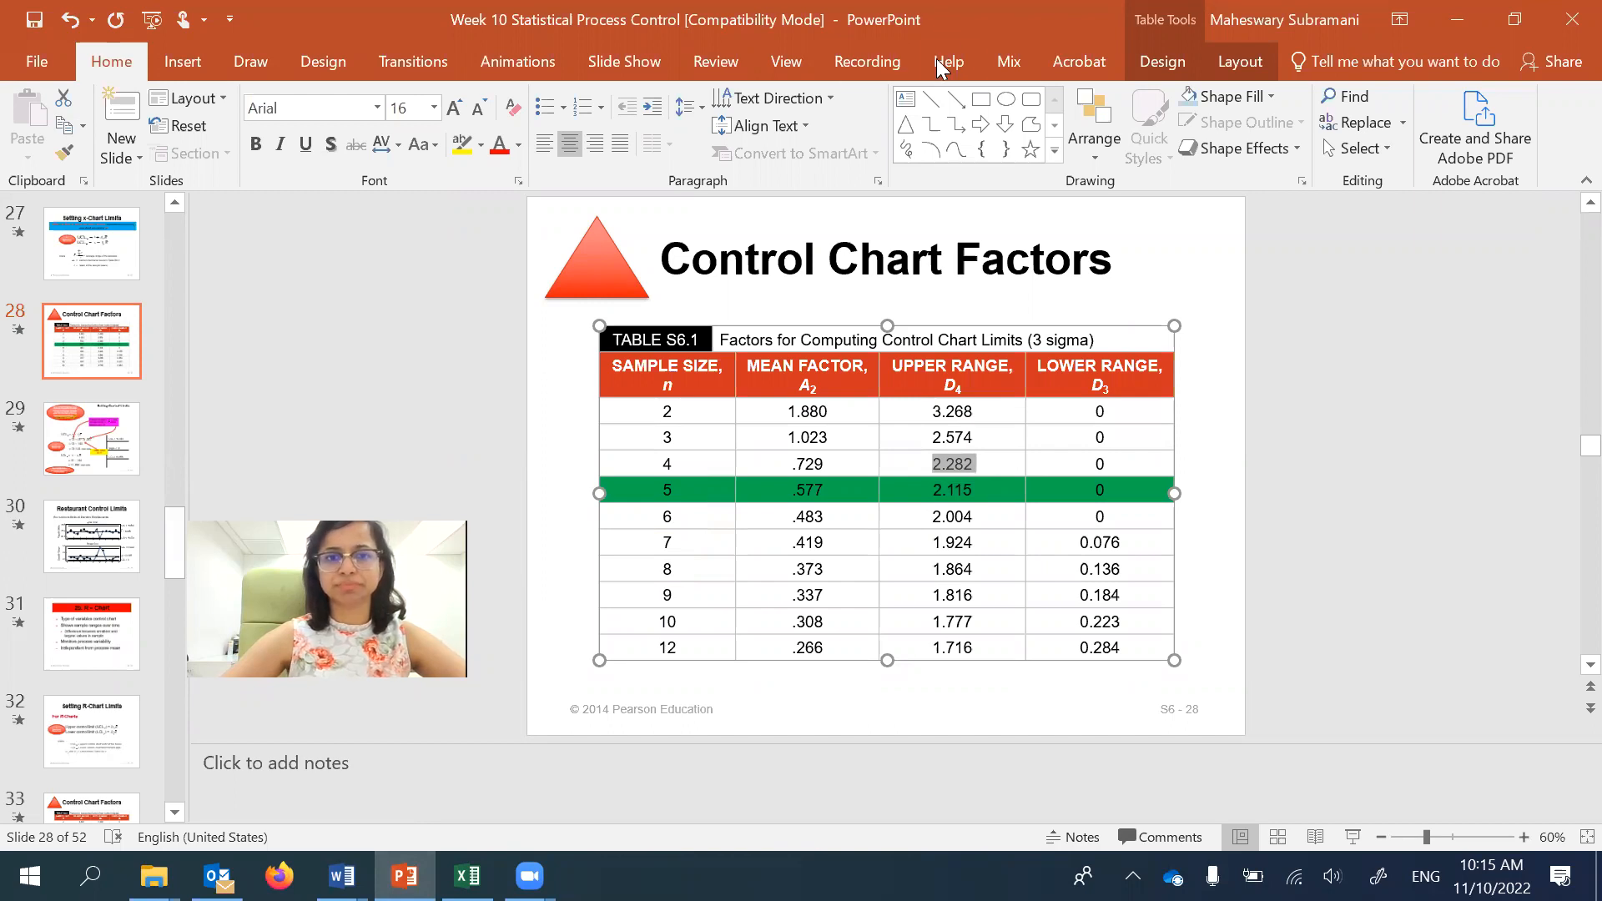
{"action": "left_click", "coordinate": [1384, 35]}
{"action": "left_click", "coordinate": [1469, 21]}
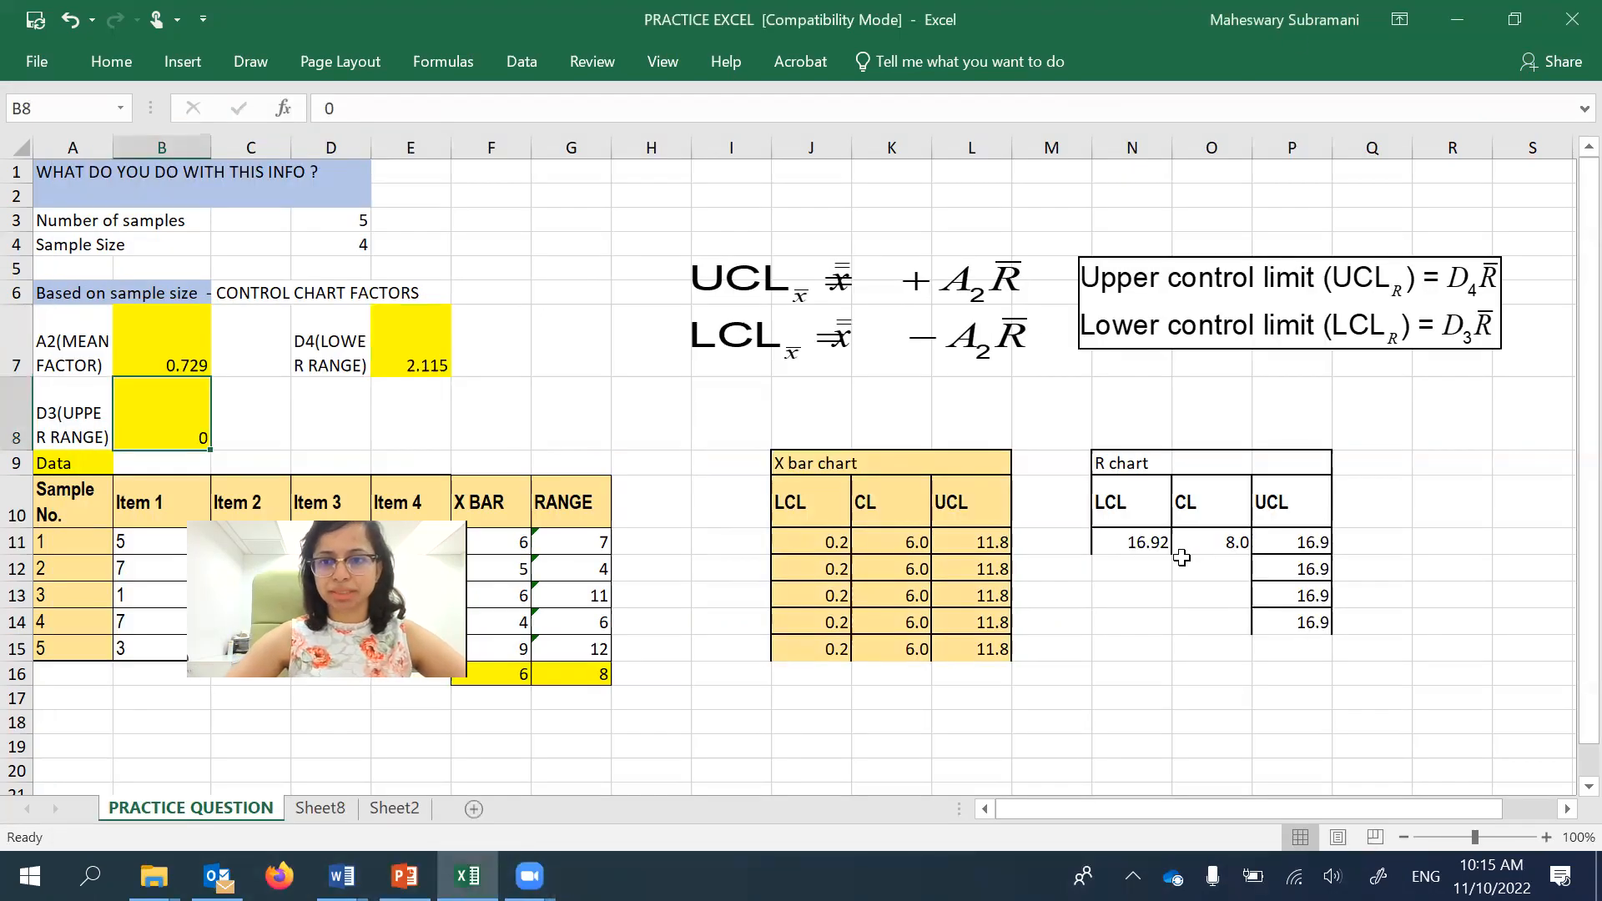
- Review the R chart UCL formula in P11 and the LCL formula in N11
{"action": "left_click", "coordinate": [1309, 544]}
{"action": "key", "text": "Down"}
{"action": "double_click", "coordinate": [1308, 544]}
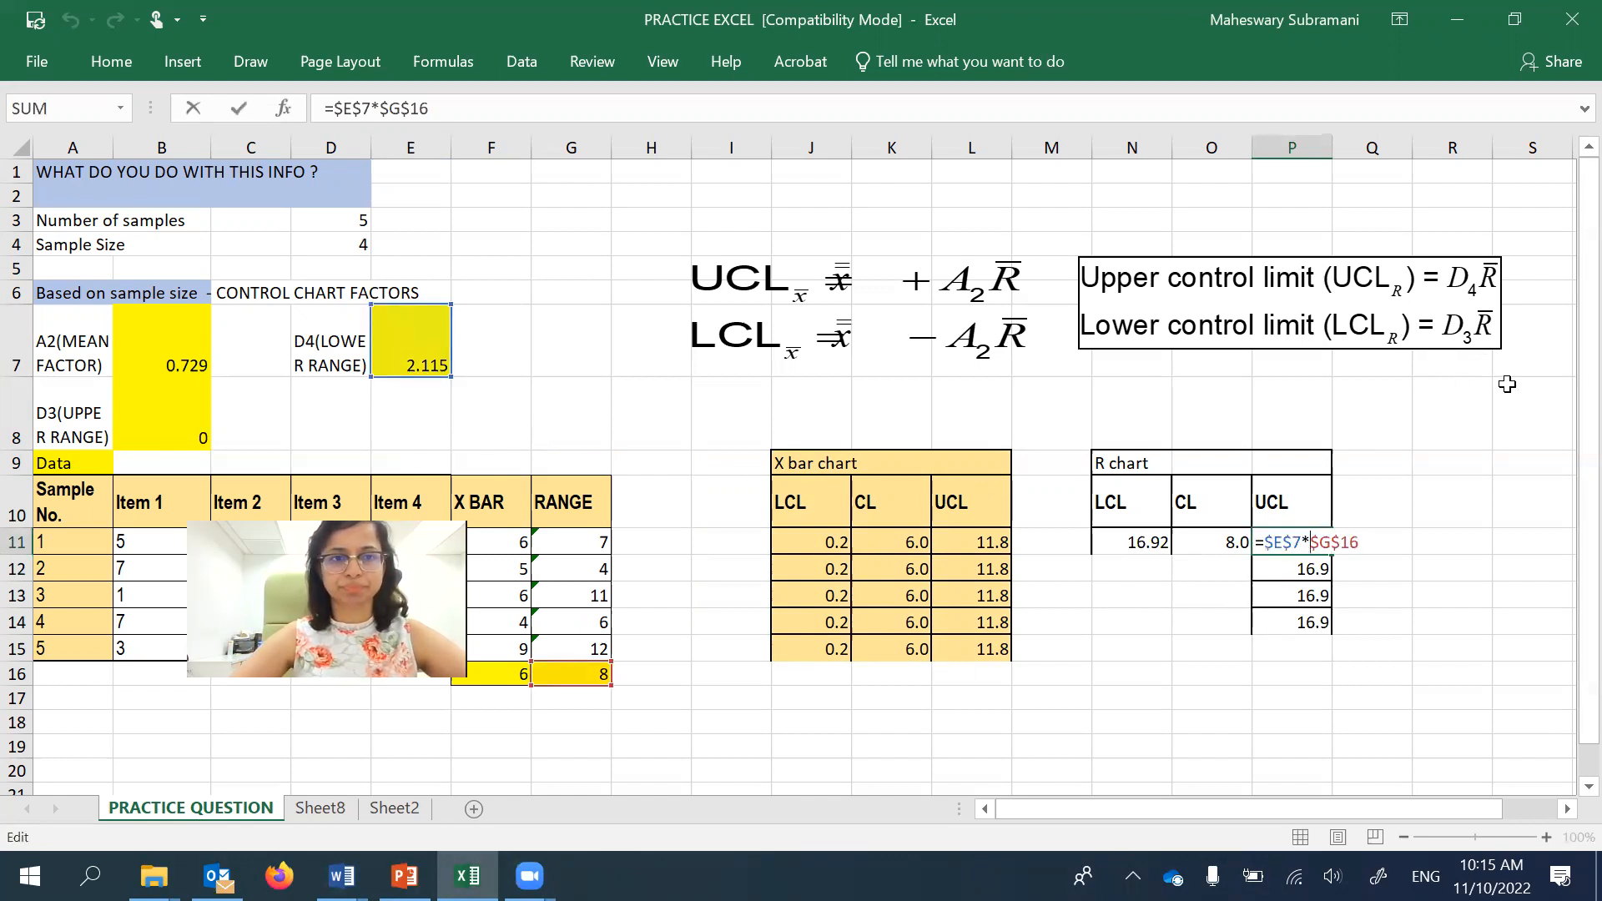
{"action": "key", "text": "Return"}
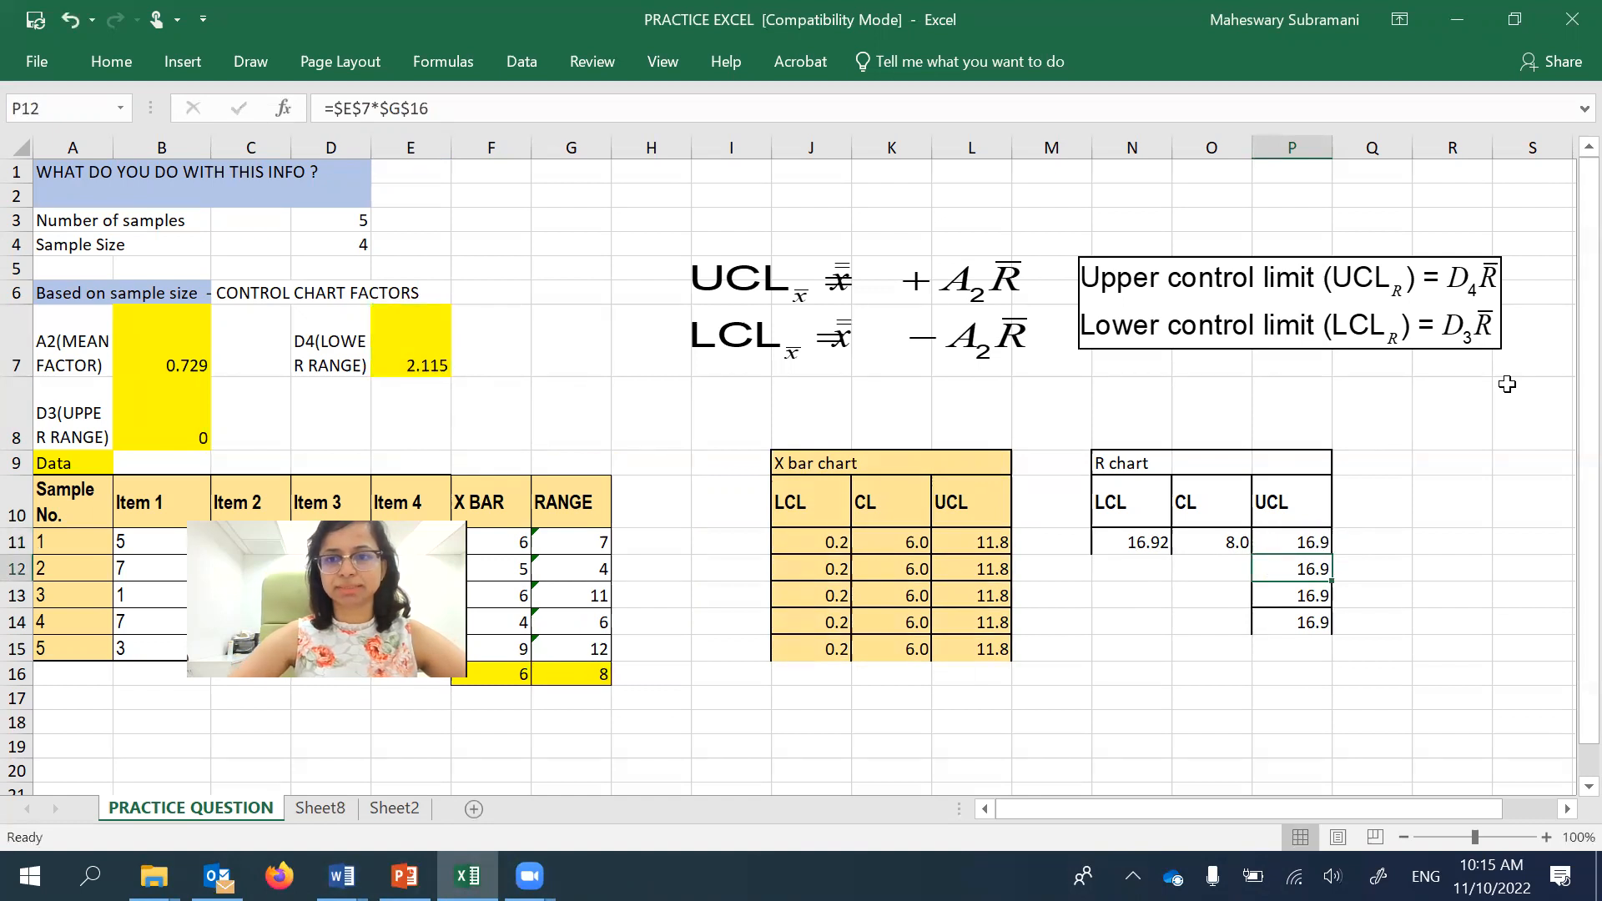
{"action": "left_click", "coordinate": [1144, 544]}
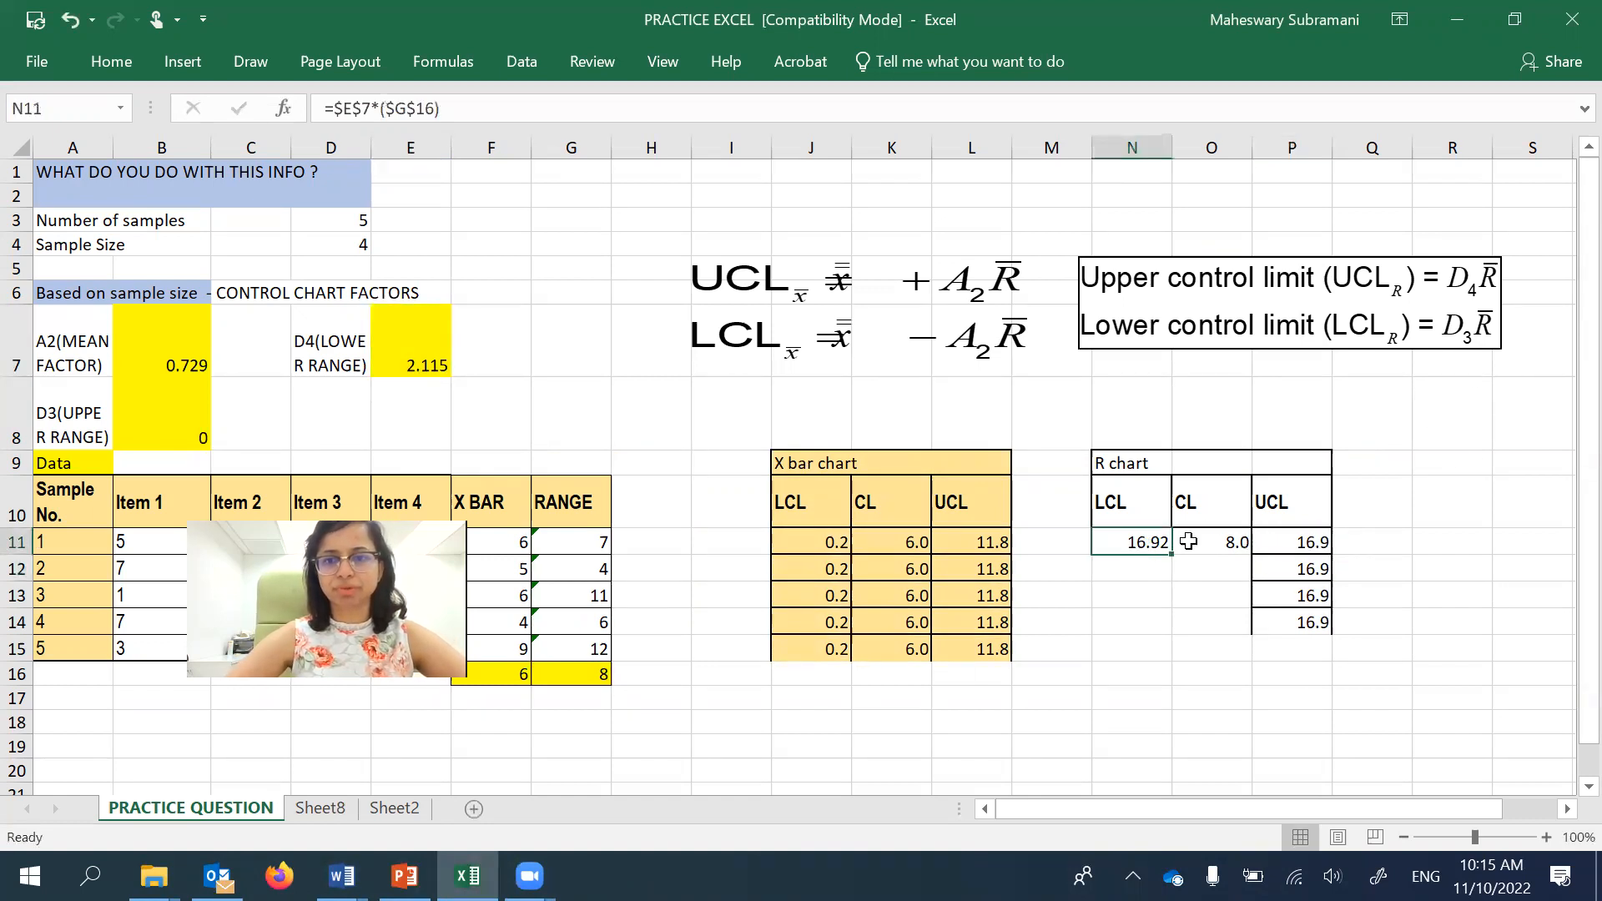
- Enter the R chart CL formula =G16 in O11, referencing the average range
{"action": "double_click", "coordinate": [1230, 542]}
{"action": "type", "text": "="}
{"action": "left_click", "coordinate": [584, 674]}
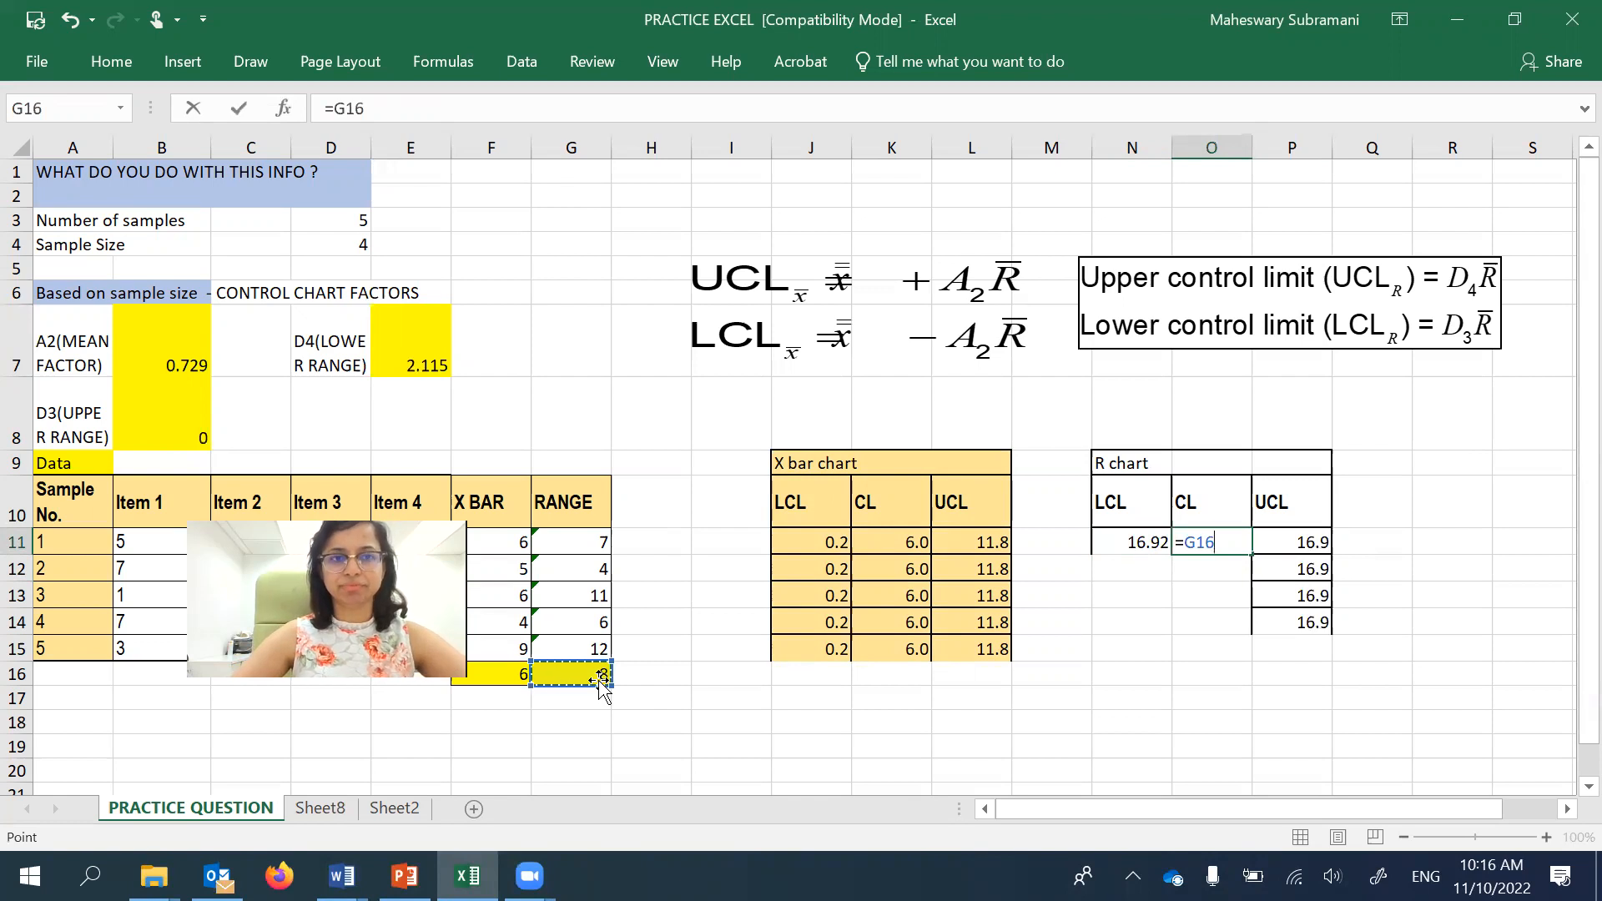
{"action": "key", "text": "Return"}
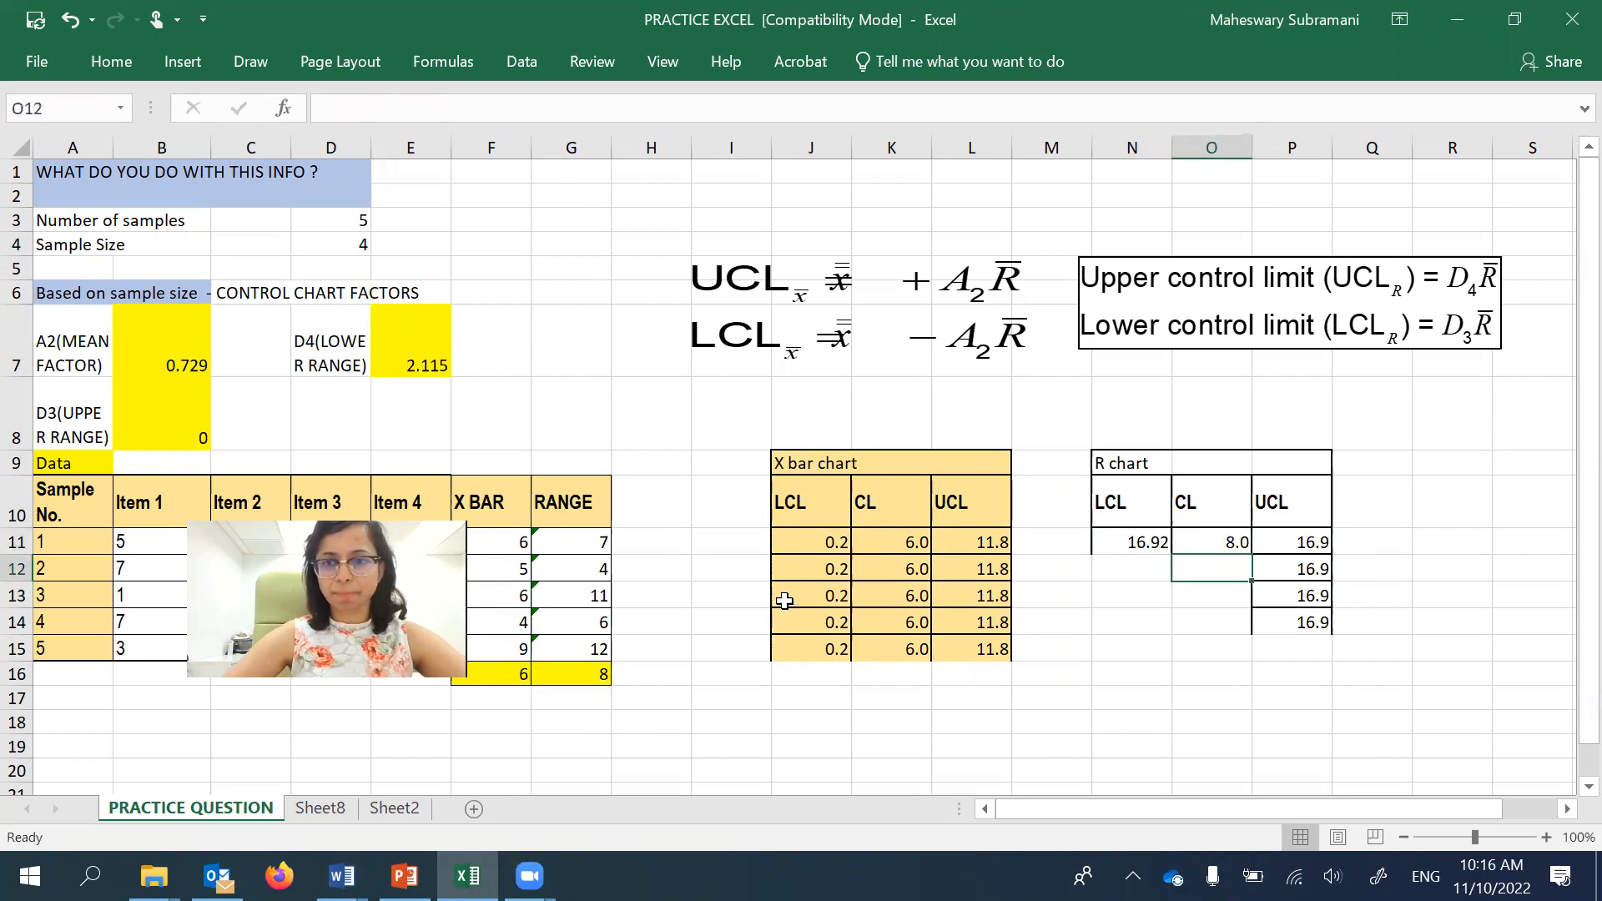
- Make O11's CL reference absolute as =$G$16 and fill it down through O14
{"action": "double_click", "coordinate": [1209, 542]}
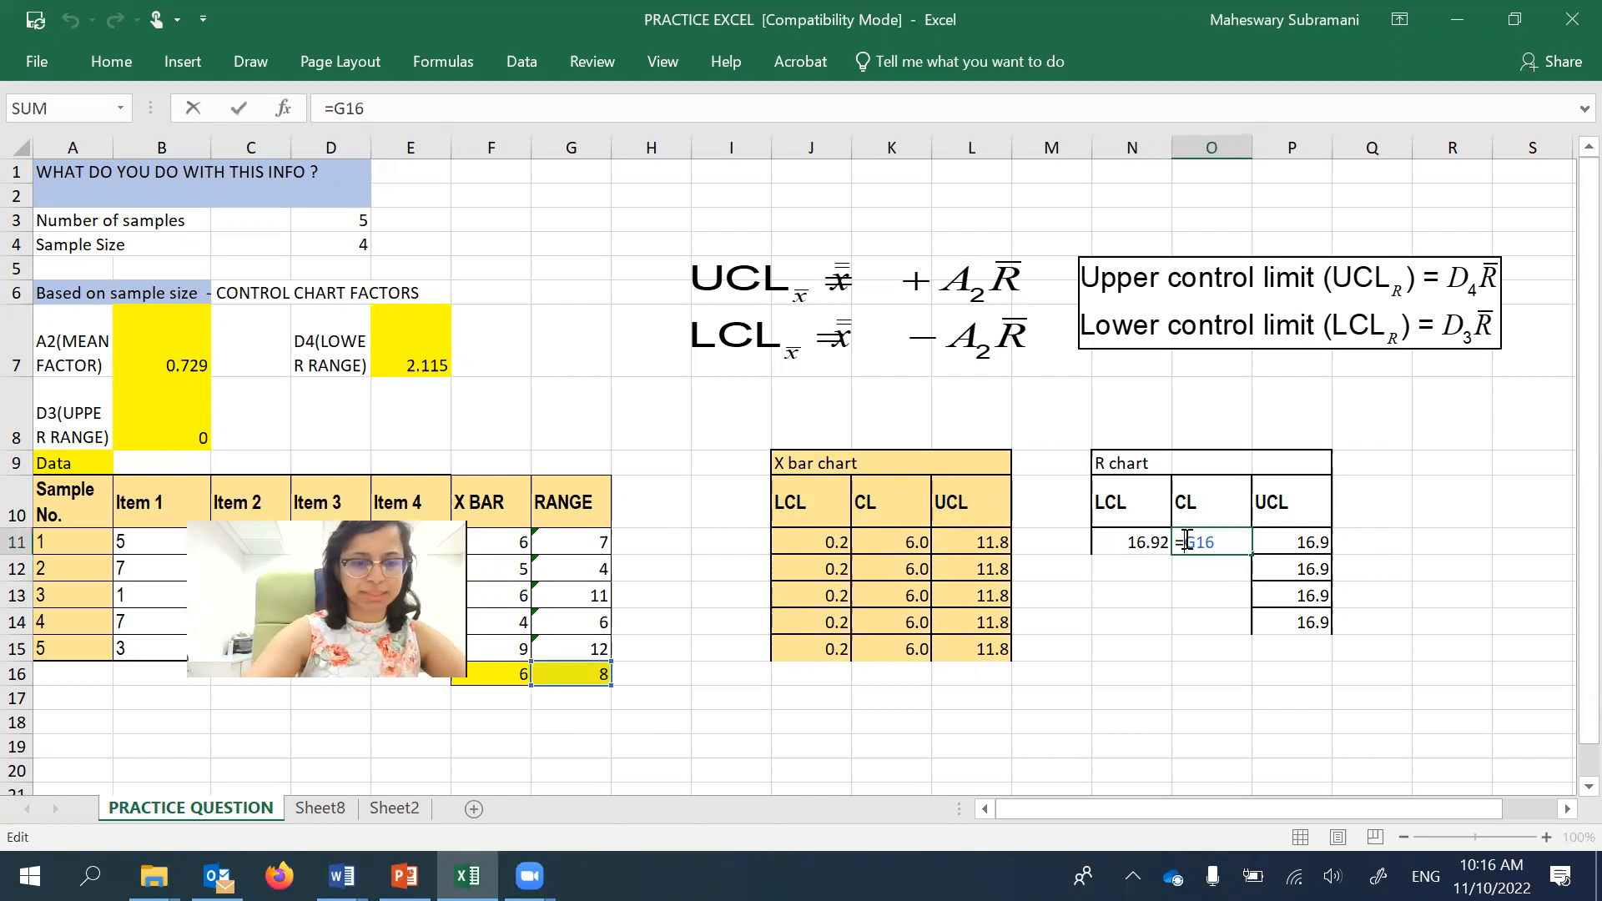
{"action": "type", "text": "$"}
{"action": "key", "text": "Right"}
{"action": "type", "text": "$"}
{"action": "key", "text": "Return"}
{"action": "left_click", "coordinate": [1219, 551]}
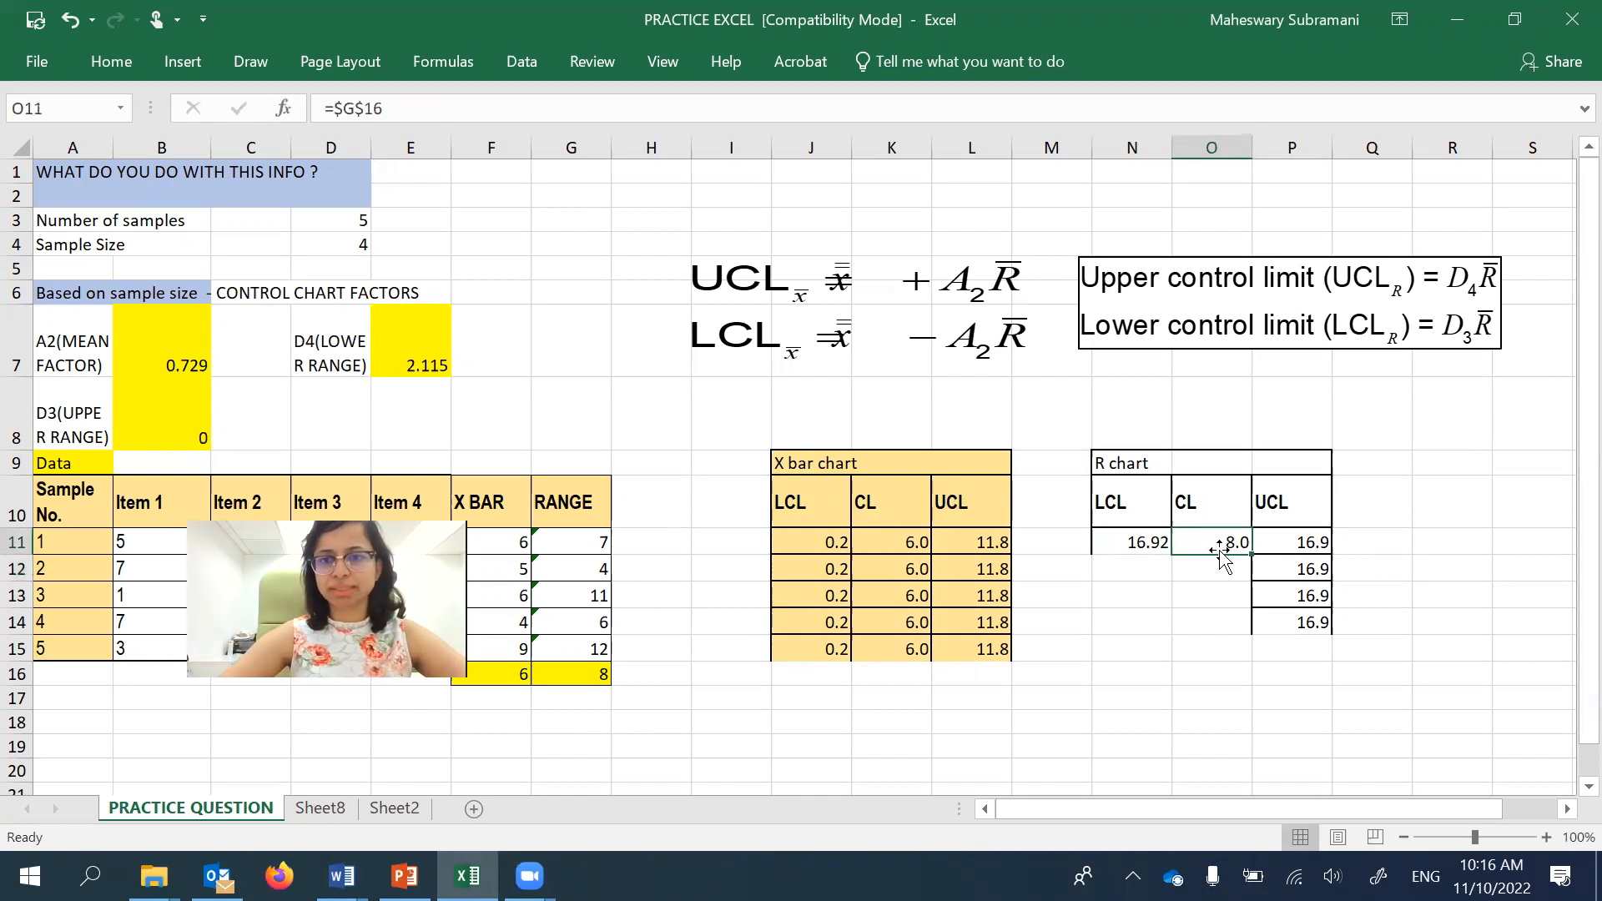
{"action": "left_click_drag", "start_coordinate": [1251, 553], "coordinate": [1243, 631]}
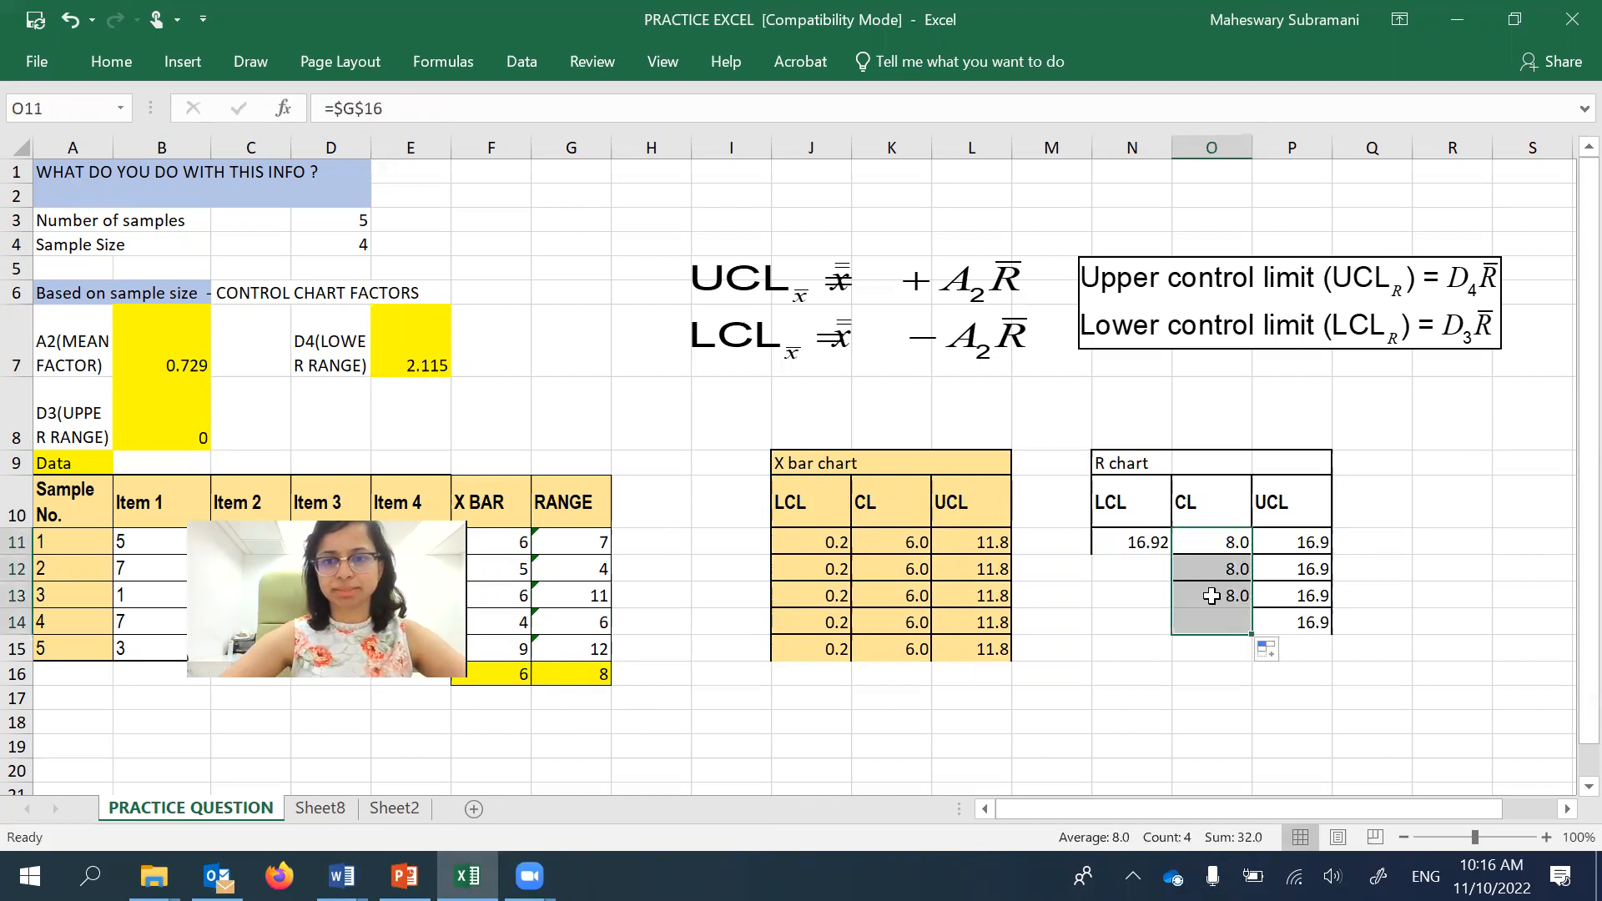
- Replace the R chart LCL formula in N11 with =B8*G16, multiplying the B8 factor by the average range
{"action": "double_click", "coordinate": [1118, 542]}
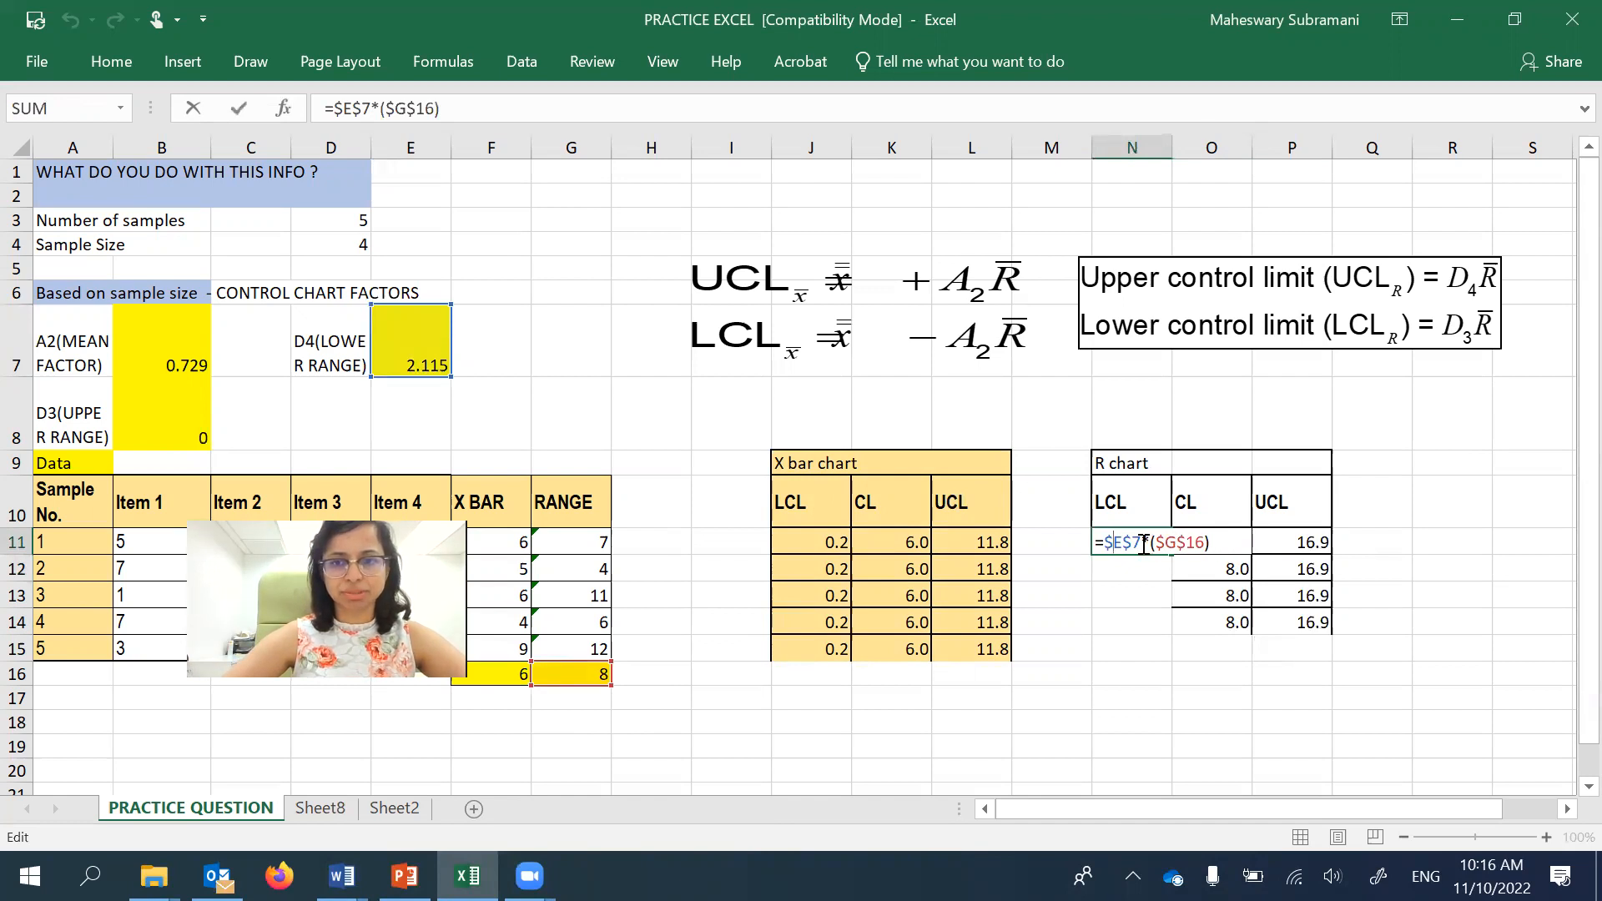
{"action": "left_click_drag", "start_coordinate": [1232, 550], "coordinate": [1108, 543]}
{"action": "key", "text": "BackSpace"}
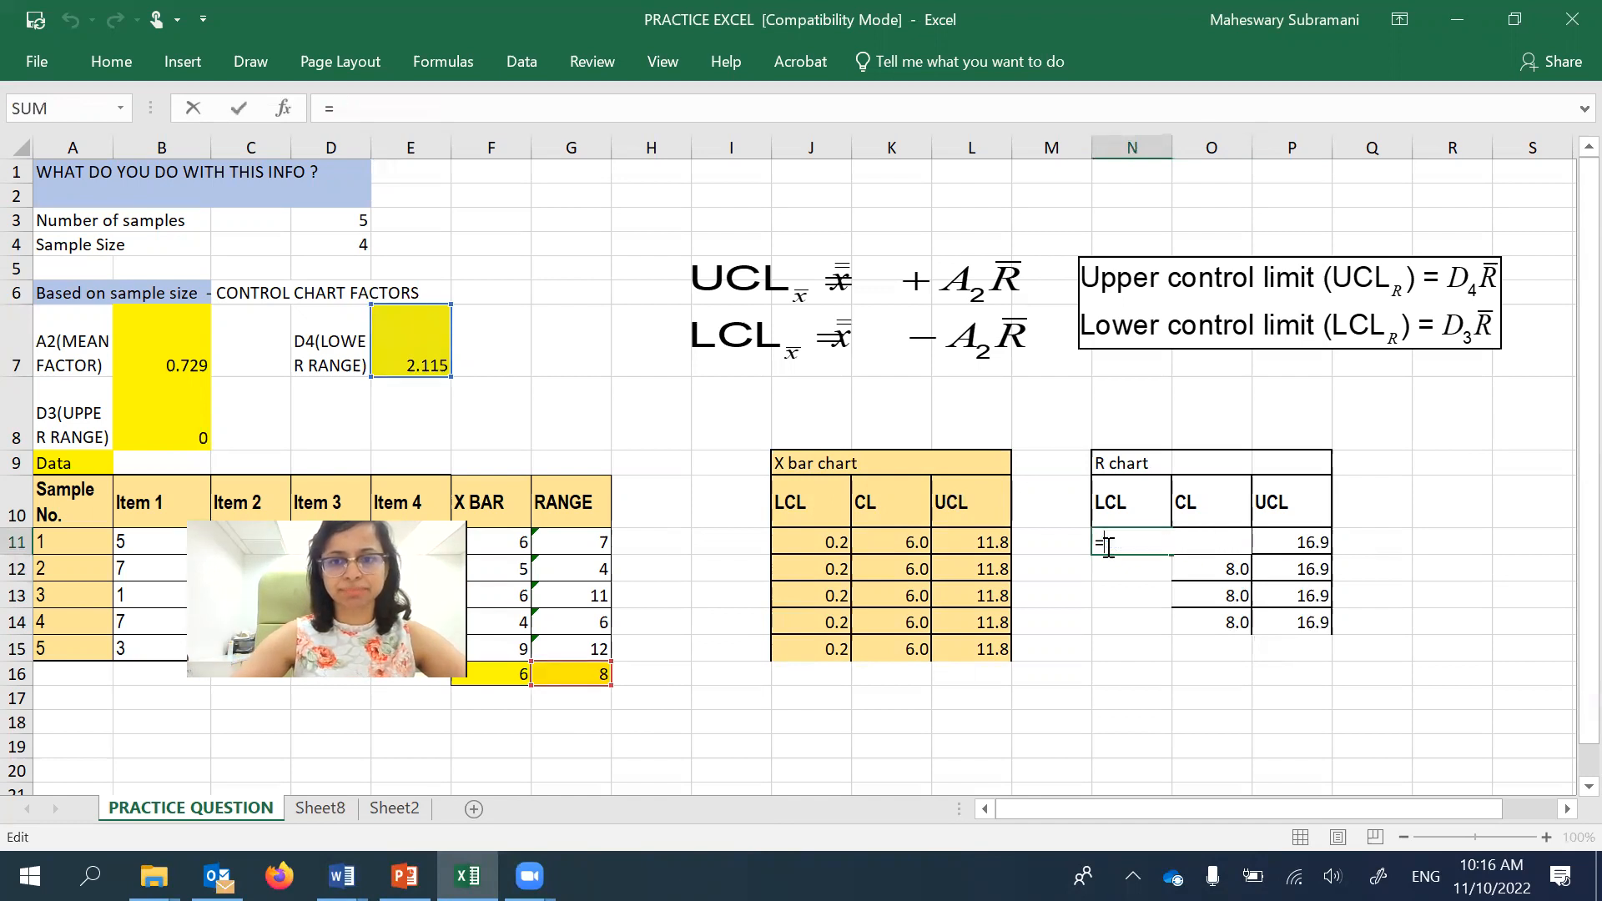
{"action": "left_click", "coordinate": [177, 407]}
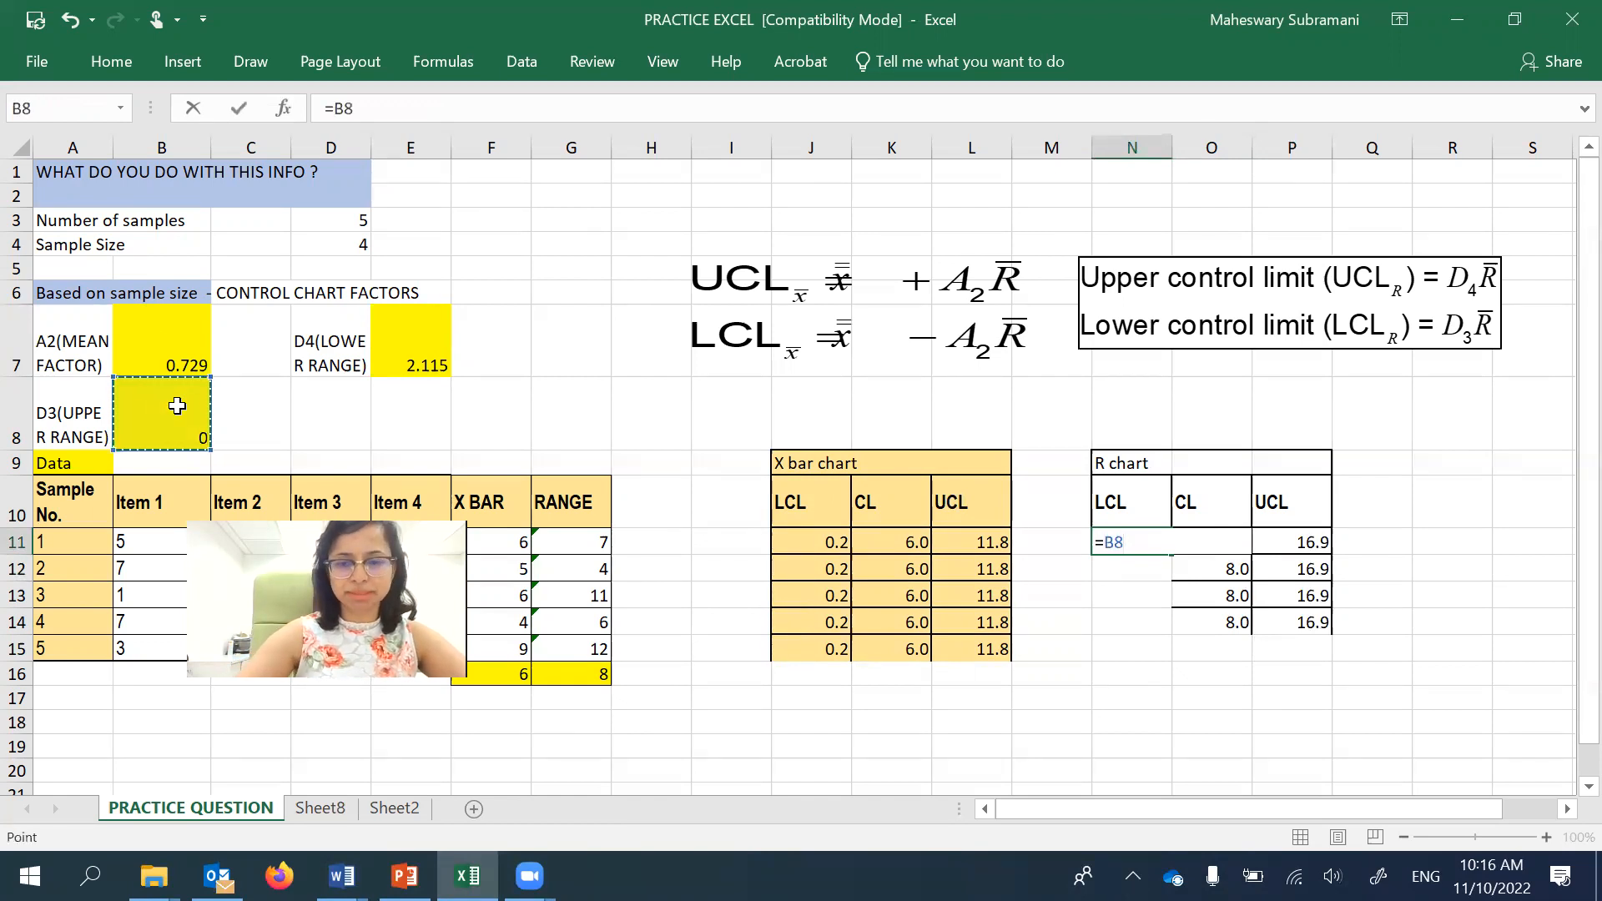
{"action": "type", "text": "*"}
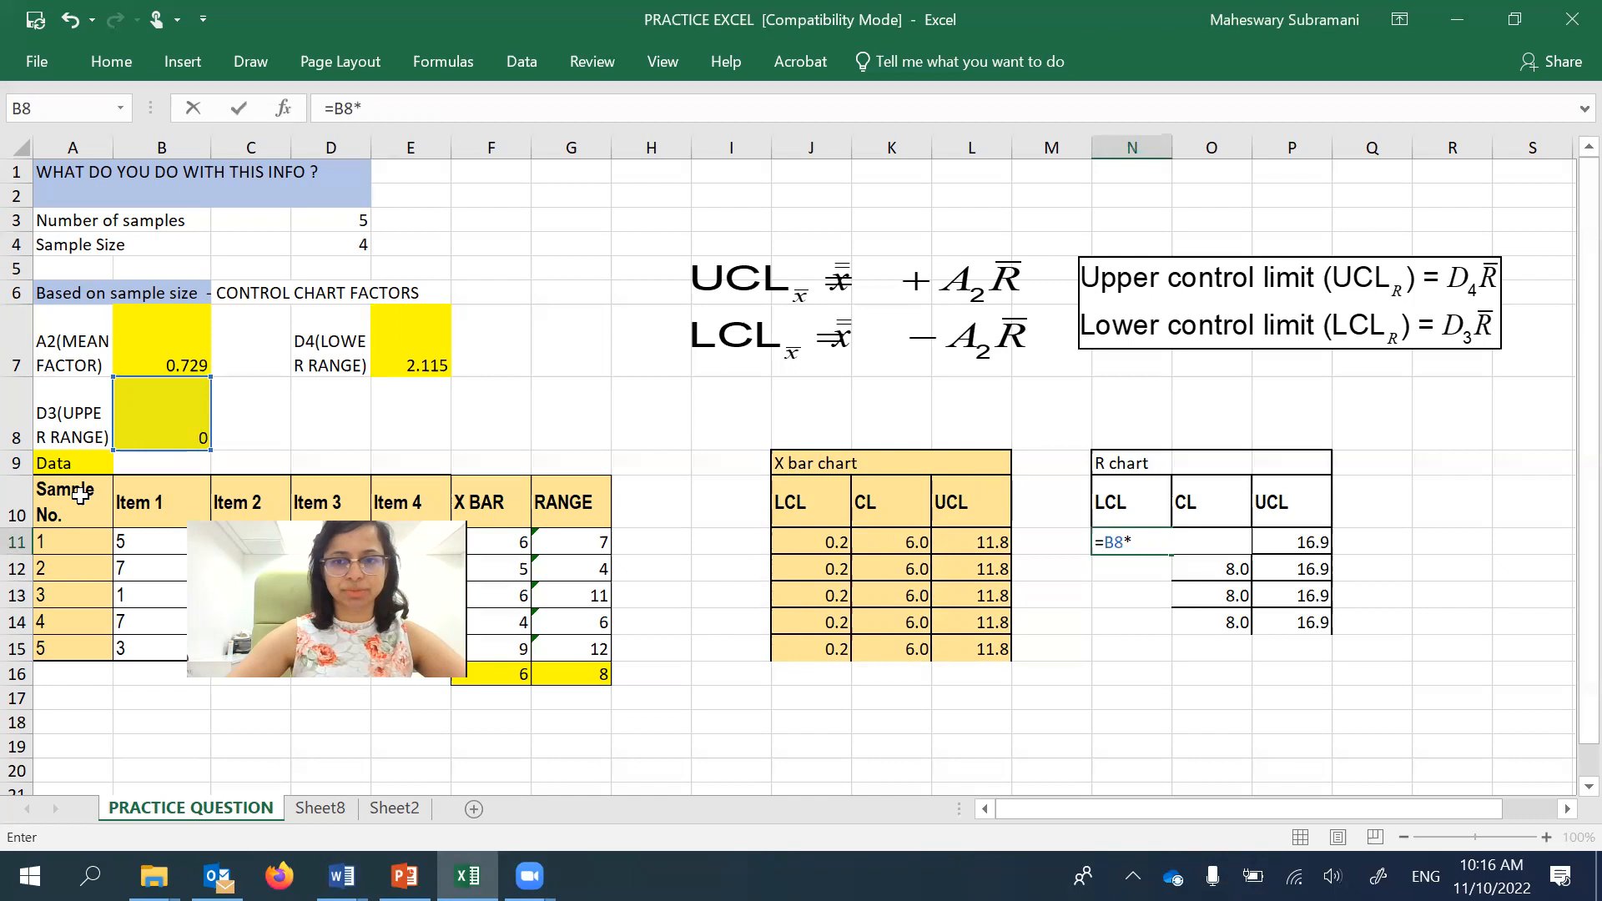
{"action": "left_click", "coordinate": [593, 671]}
{"action": "key", "text": "Left"}
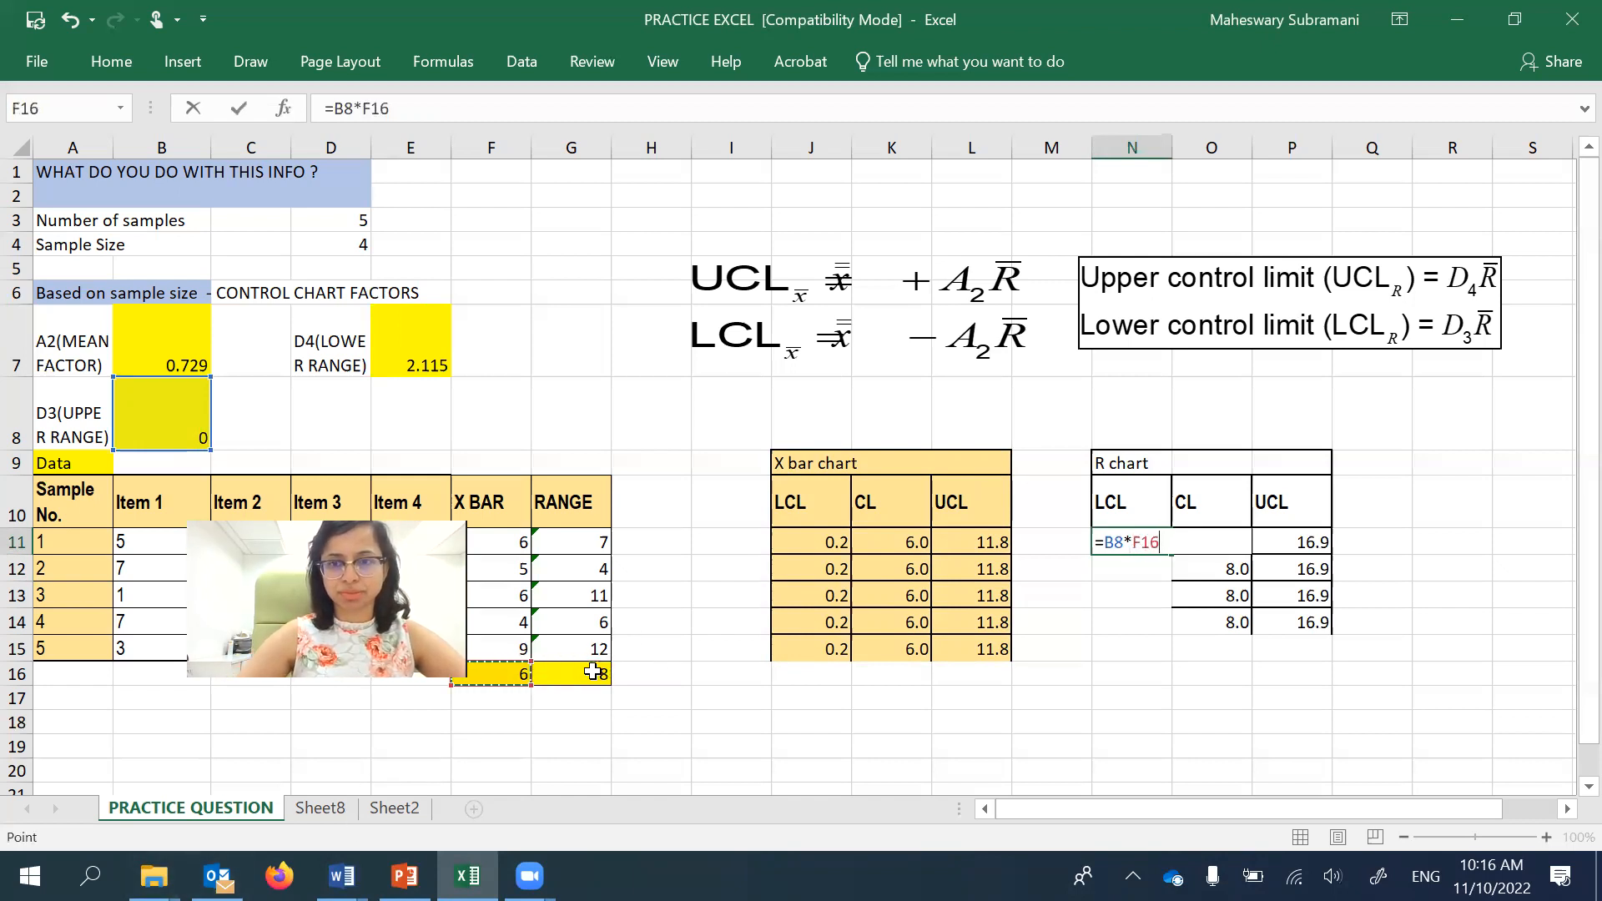
{"action": "left_click", "coordinate": [593, 672]}
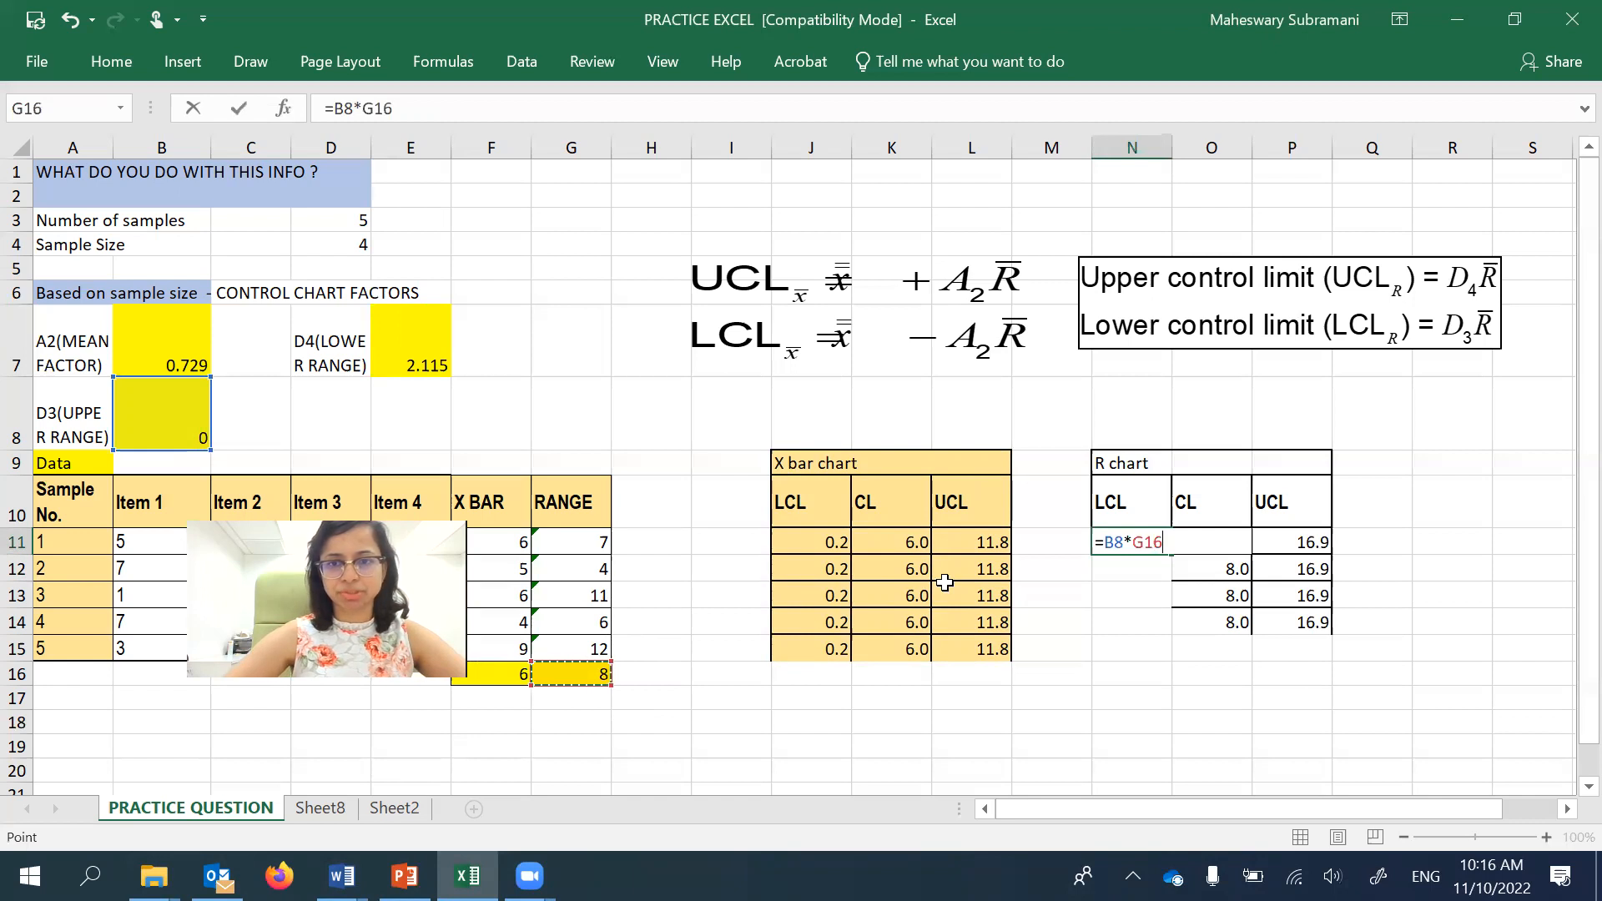
- Make both references in N11 absolute as =$B$8*$G$16 and fill the LCL formula down through N15
{"action": "left_click", "coordinate": [1110, 543]}
{"action": "type", "text": "$B$8*$G$"}
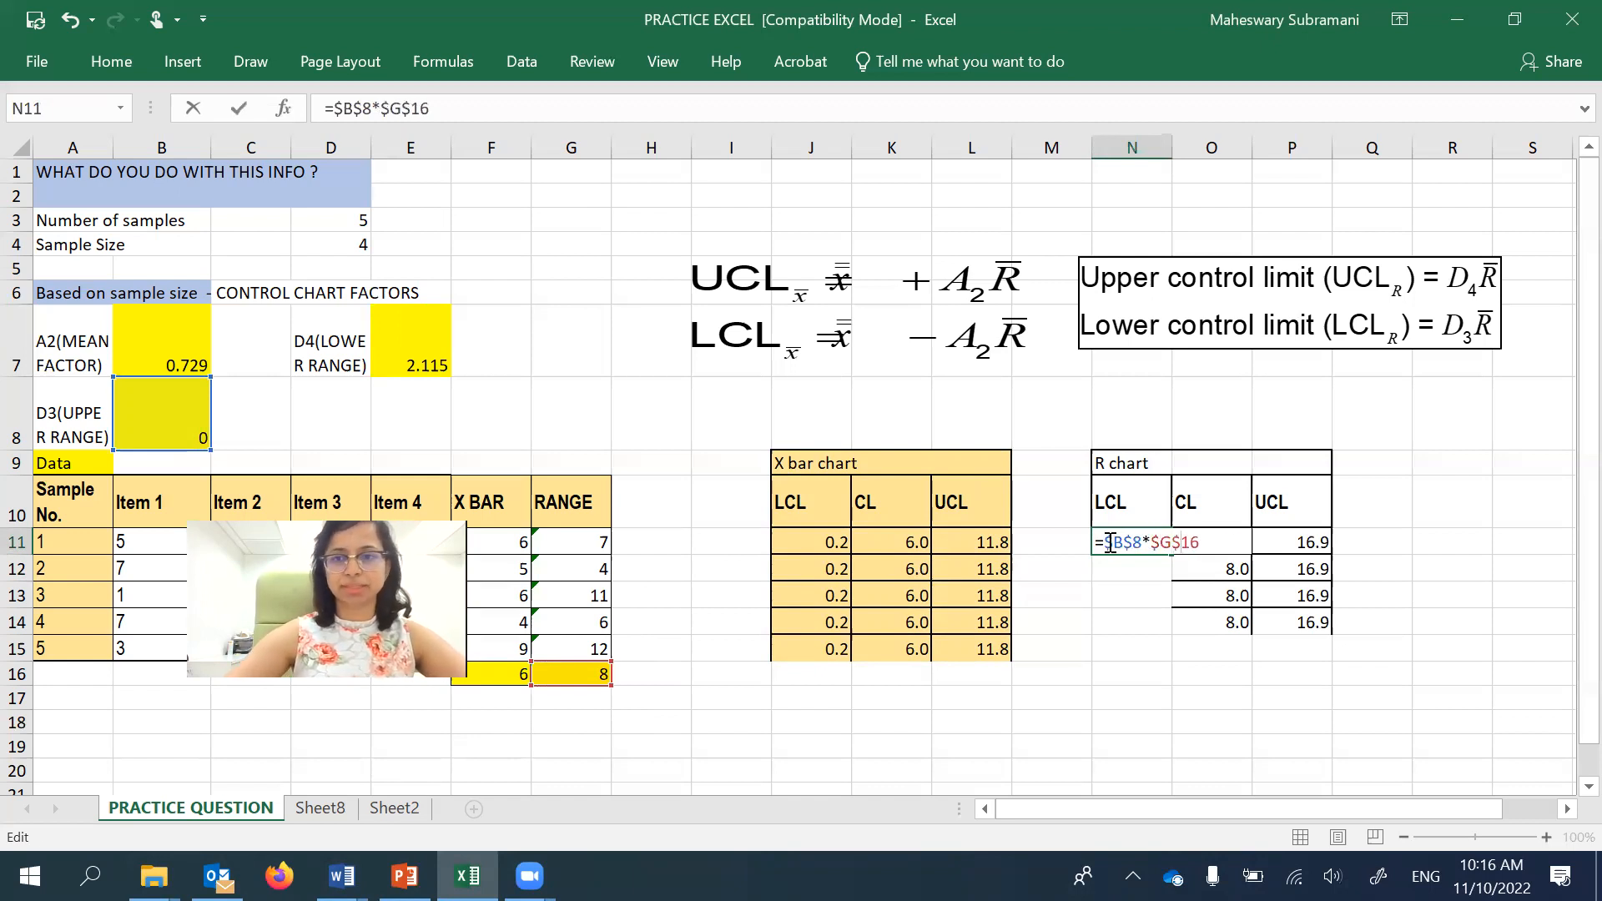
{"action": "key", "text": "Return"}
{"action": "left_click", "coordinate": [1122, 542]}
{"action": "left_click_drag", "start_coordinate": [1173, 554], "coordinate": [1239, 659]}
- Extend the R chart CL and UCL columns down one more row, into O15 and P15
{"action": "left_click", "coordinate": [1245, 624]}
{"action": "left_click", "coordinate": [1314, 622]}
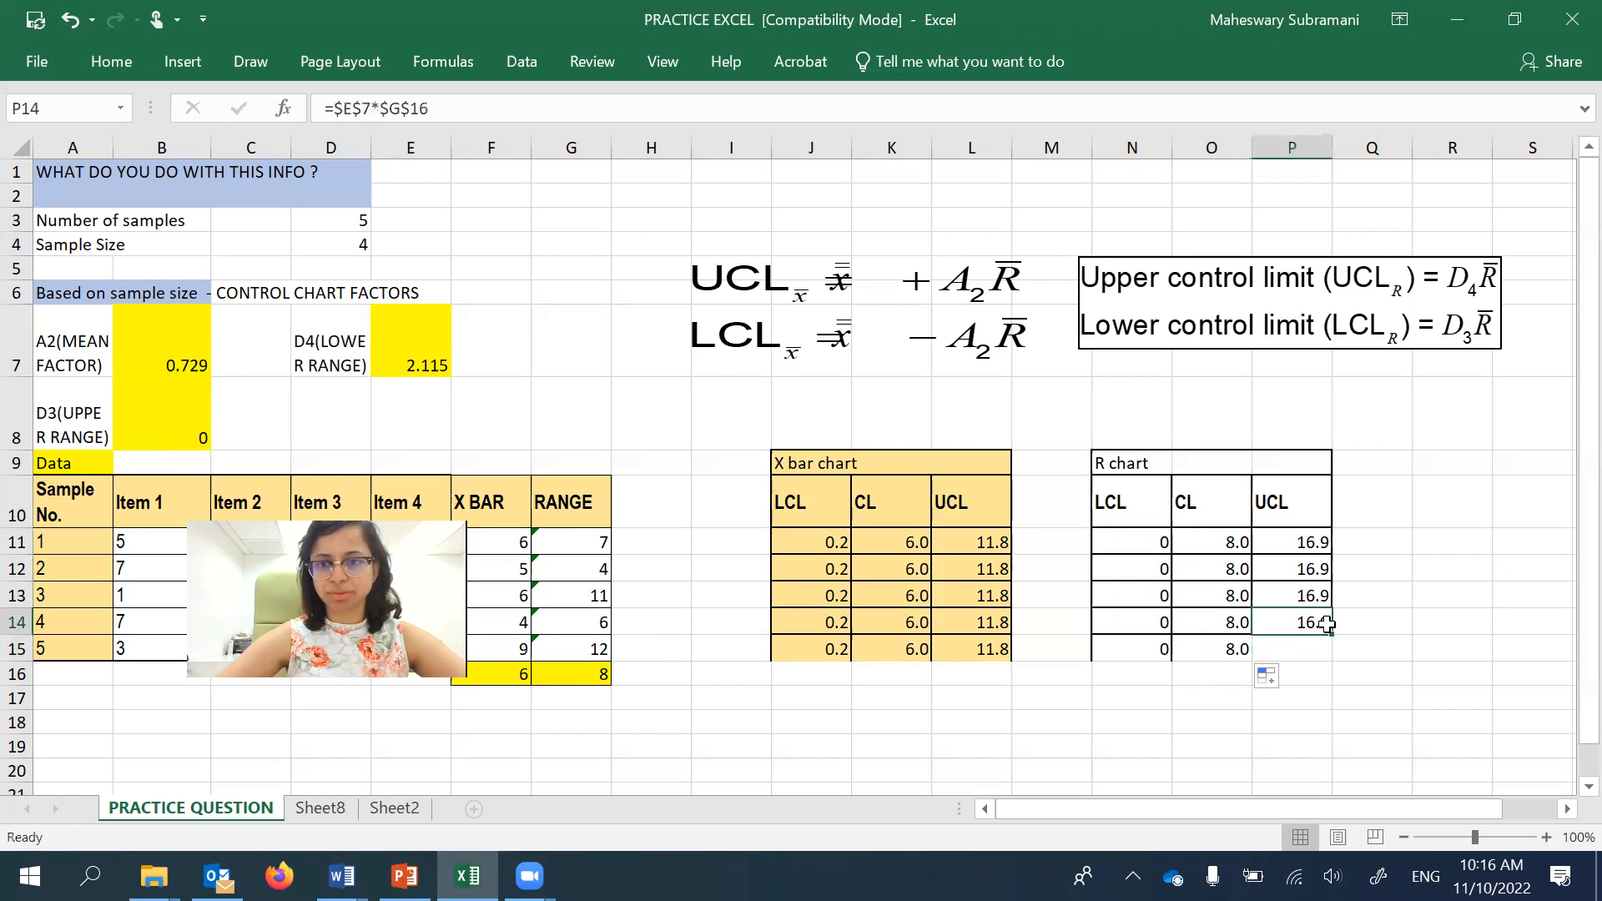
{"action": "left_click_drag", "start_coordinate": [1329, 634], "coordinate": [1330, 661]}
- Apply all borders and a light green fill to the R chart table, N9:P15
{"action": "left_click_drag", "start_coordinate": [1103, 463], "coordinate": [1327, 657]}
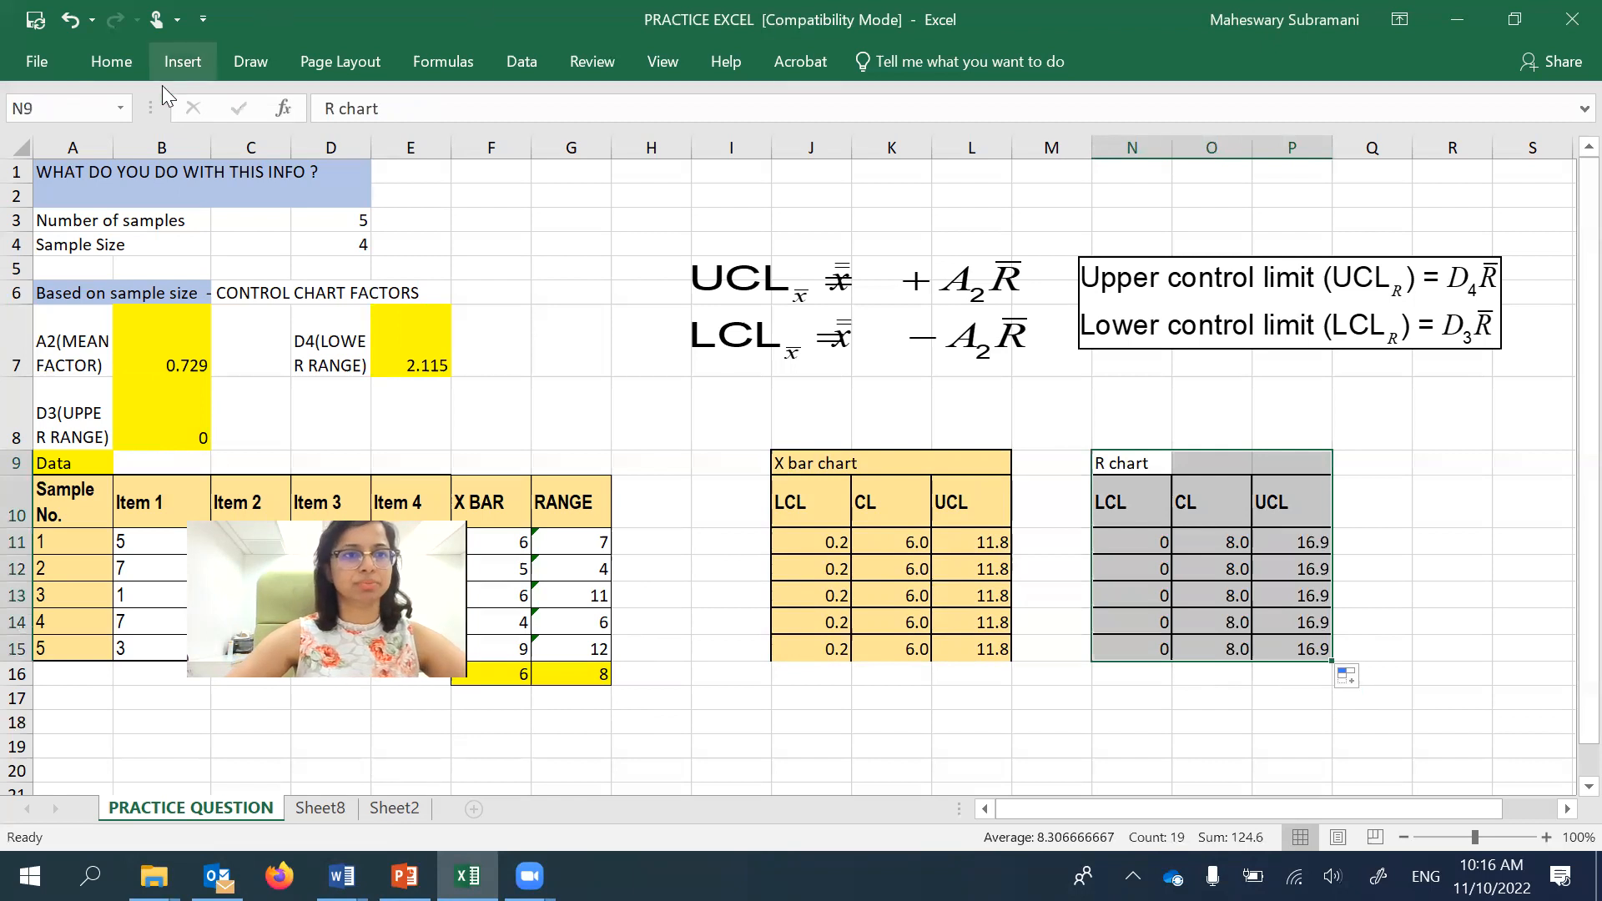
{"action": "left_click", "coordinate": [117, 60]}
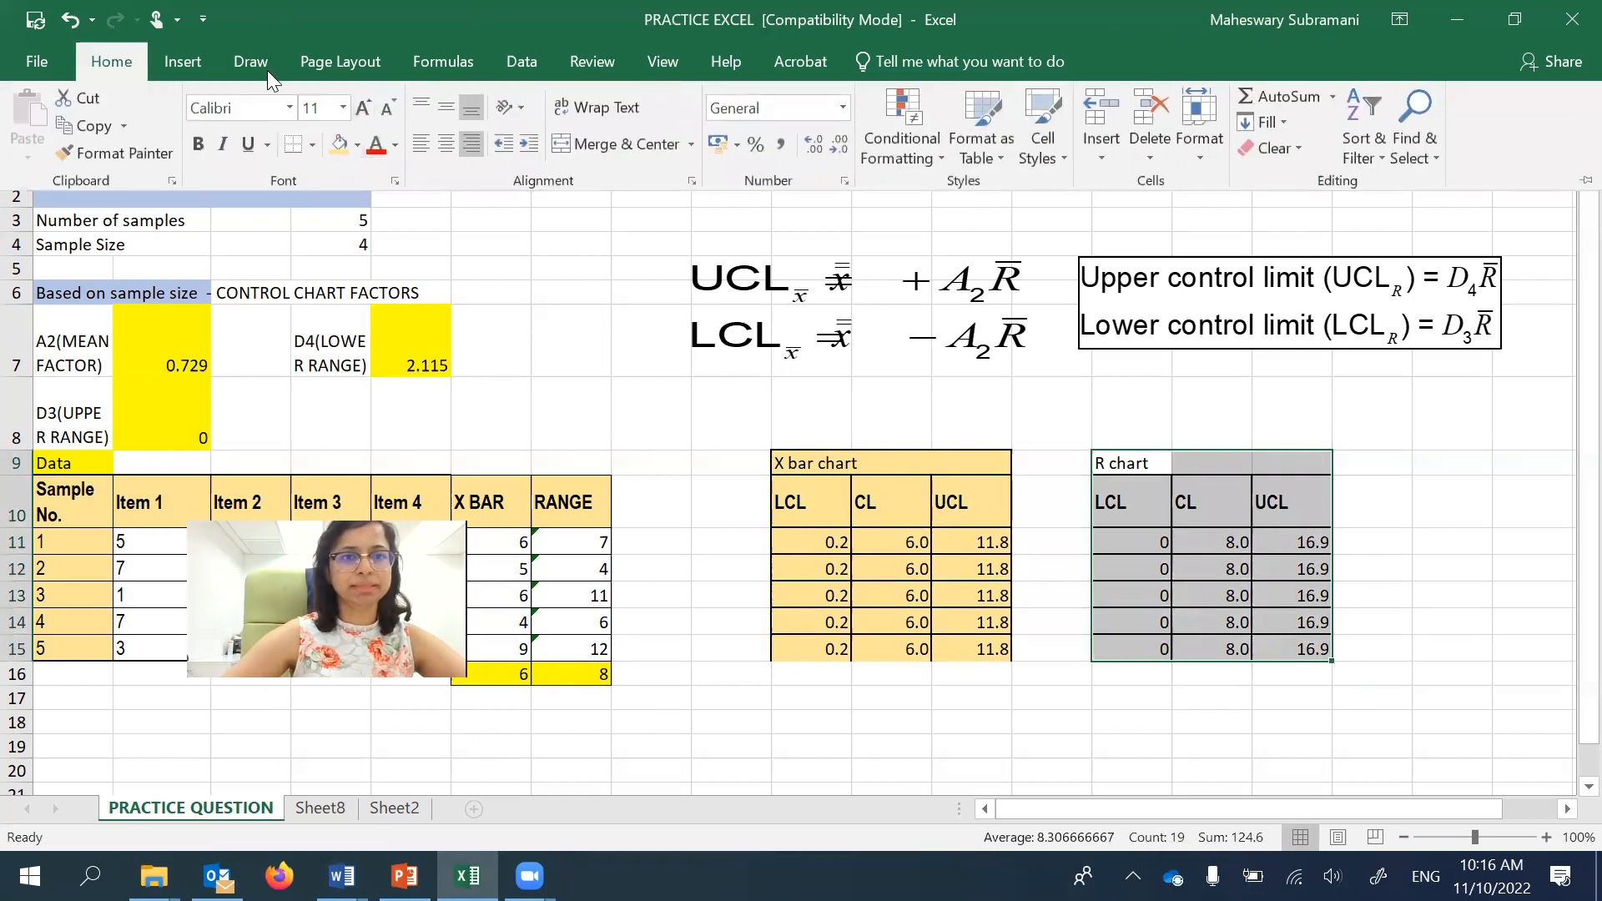
{"action": "left_click", "coordinate": [309, 145]}
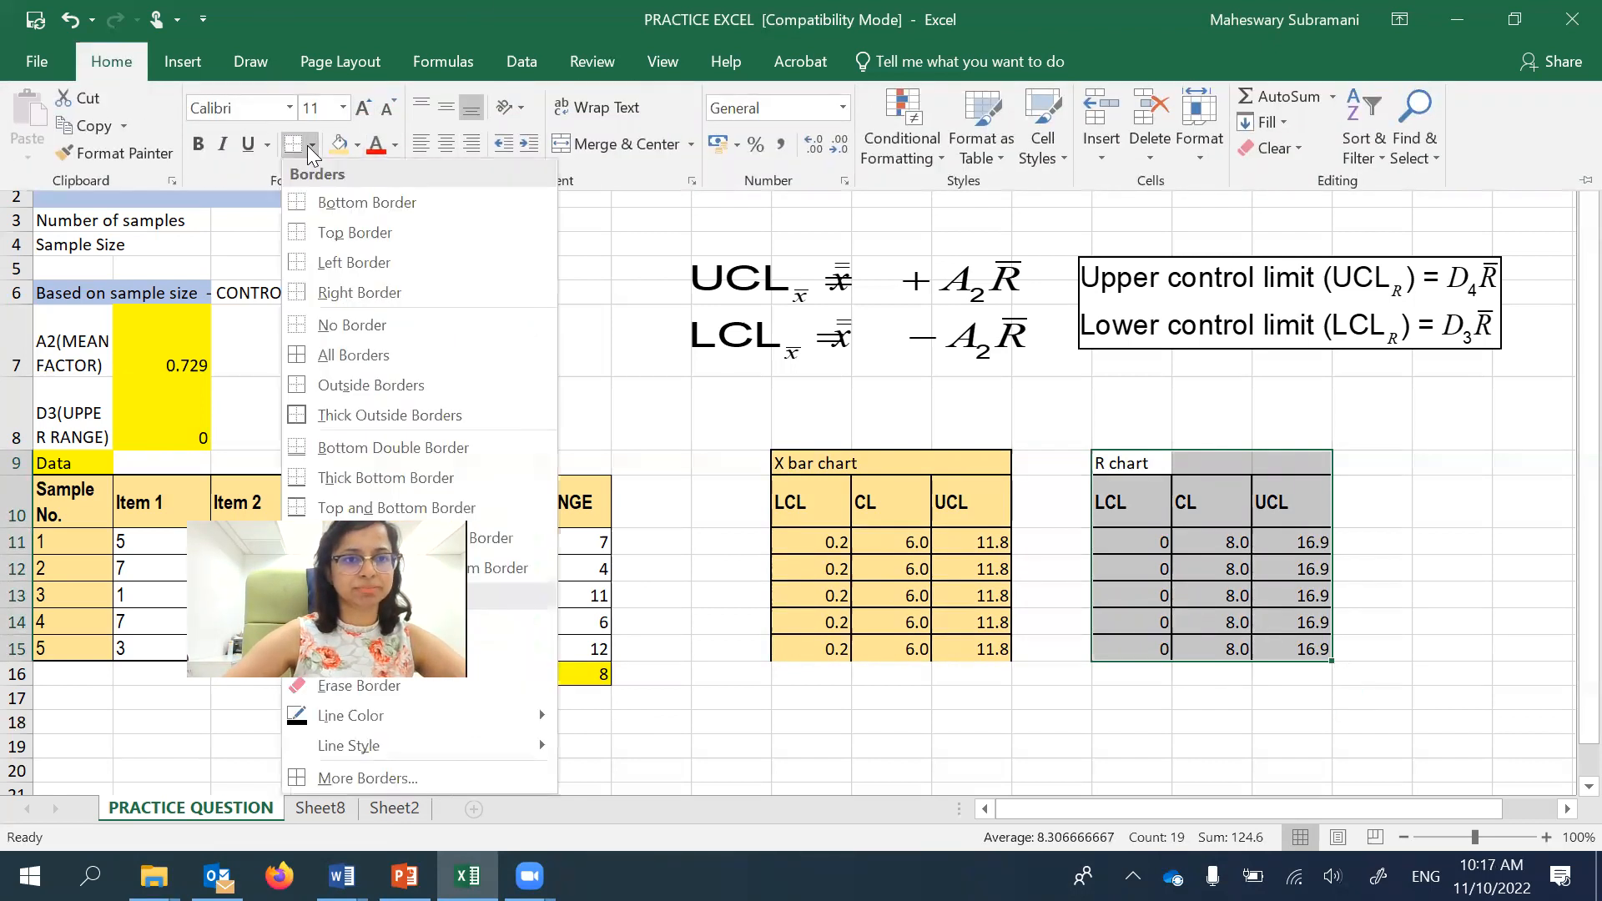
{"action": "left_click", "coordinate": [373, 364]}
{"action": "left_click", "coordinate": [358, 146]}
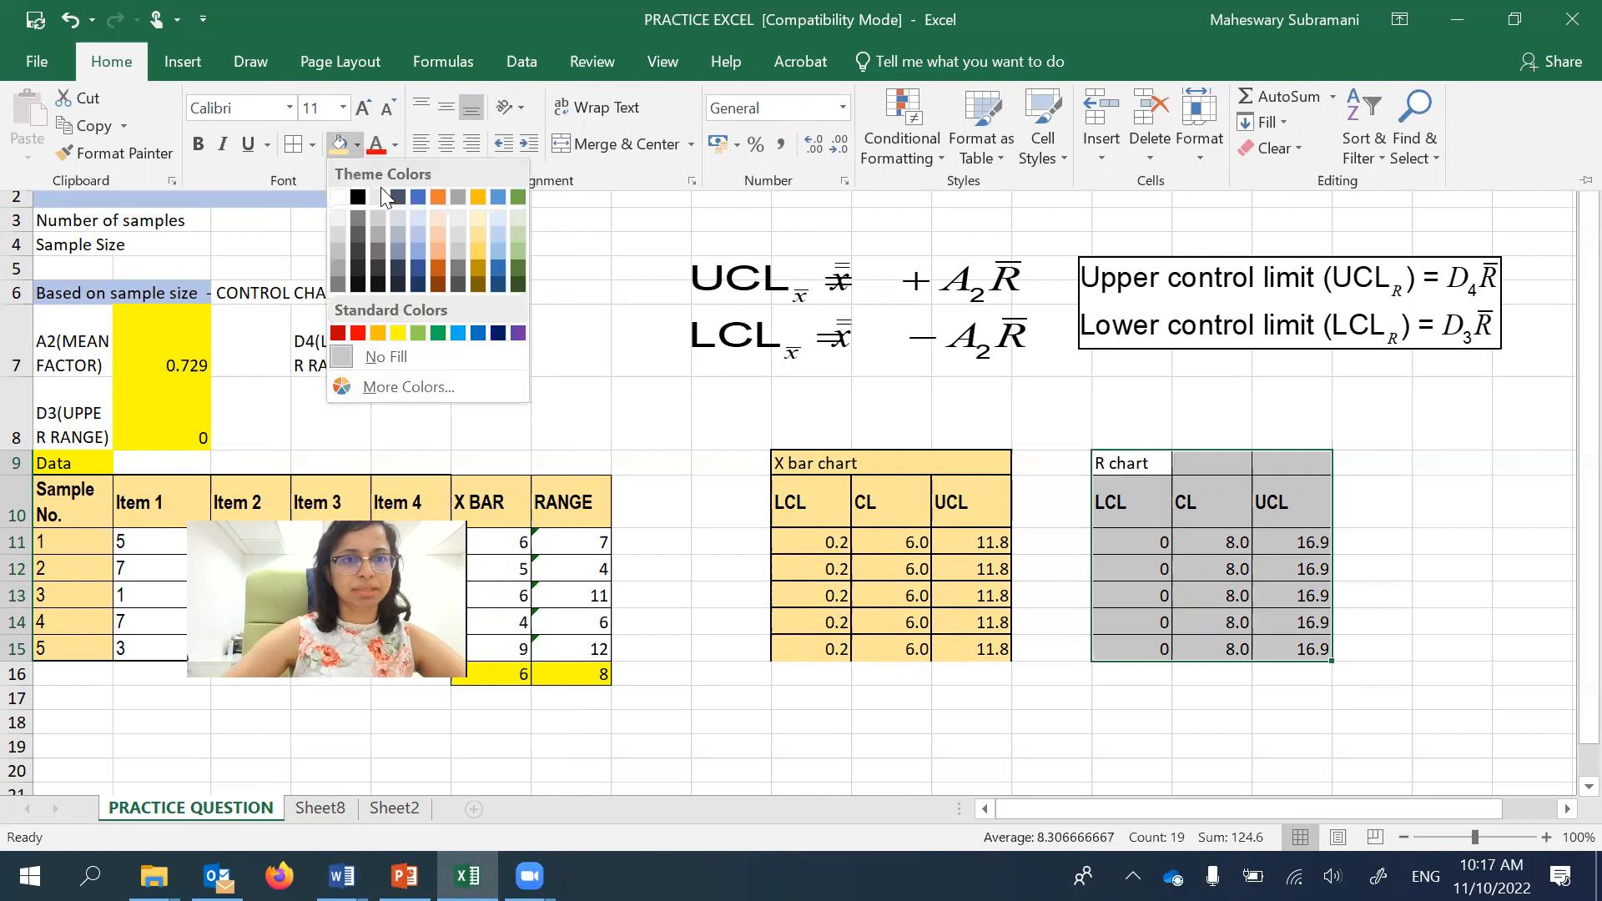
{"action": "left_click", "coordinate": [518, 238]}
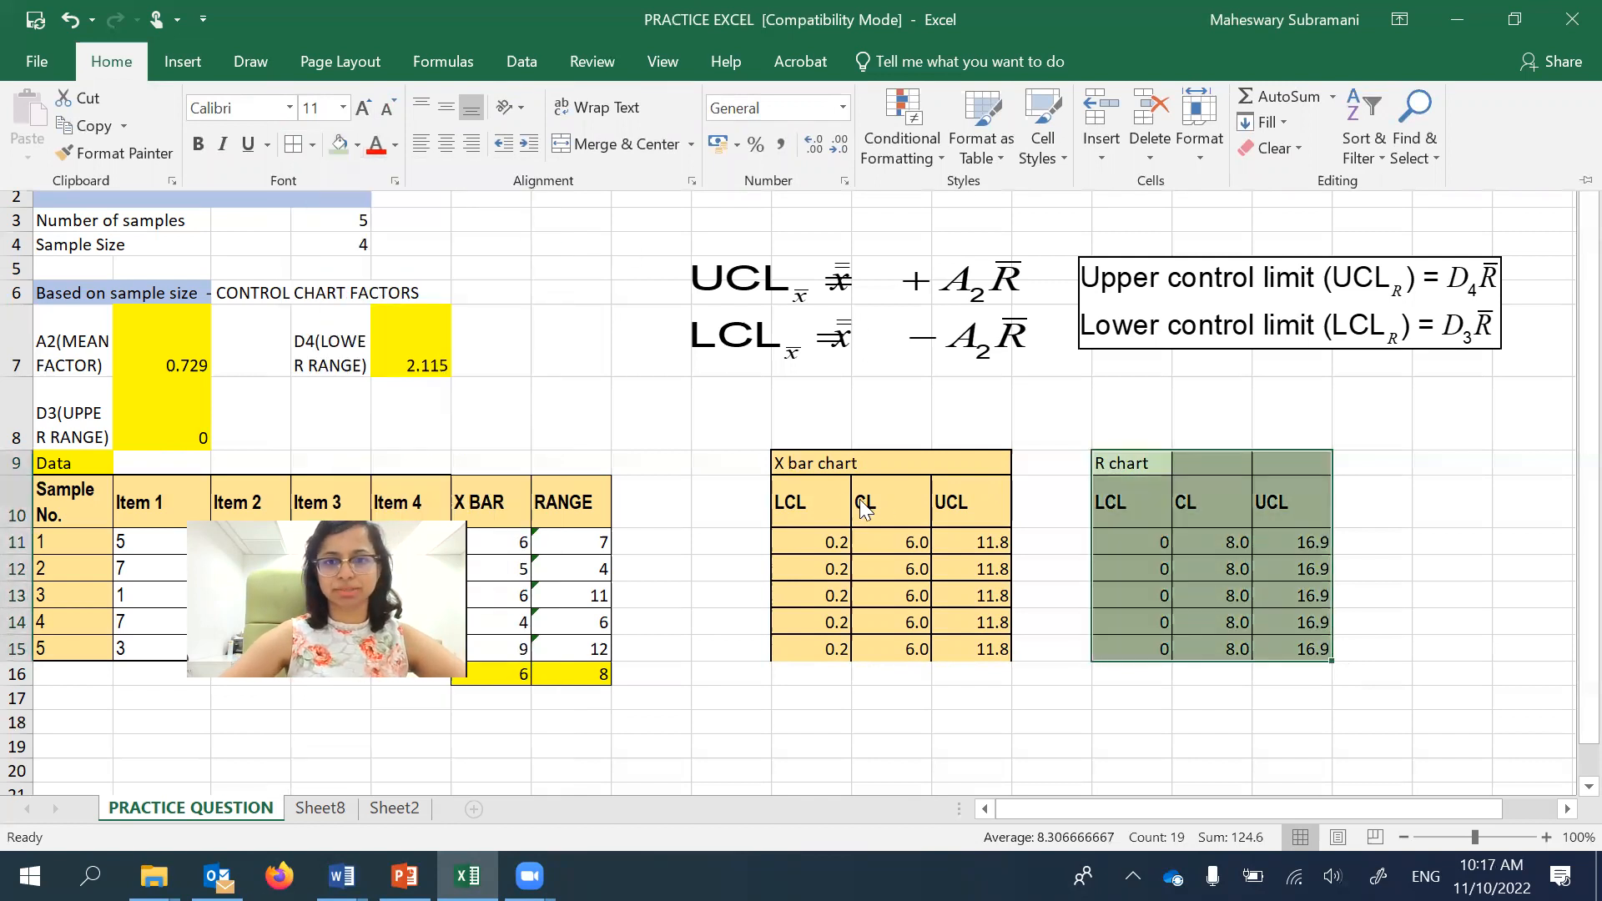
- Apply all borders and a light blue fill to the X bar chart table, J9:L15
{"action": "left_click", "coordinate": [795, 462]}
{"action": "left_click_drag", "start_coordinate": [795, 462], "coordinate": [1022, 647]}
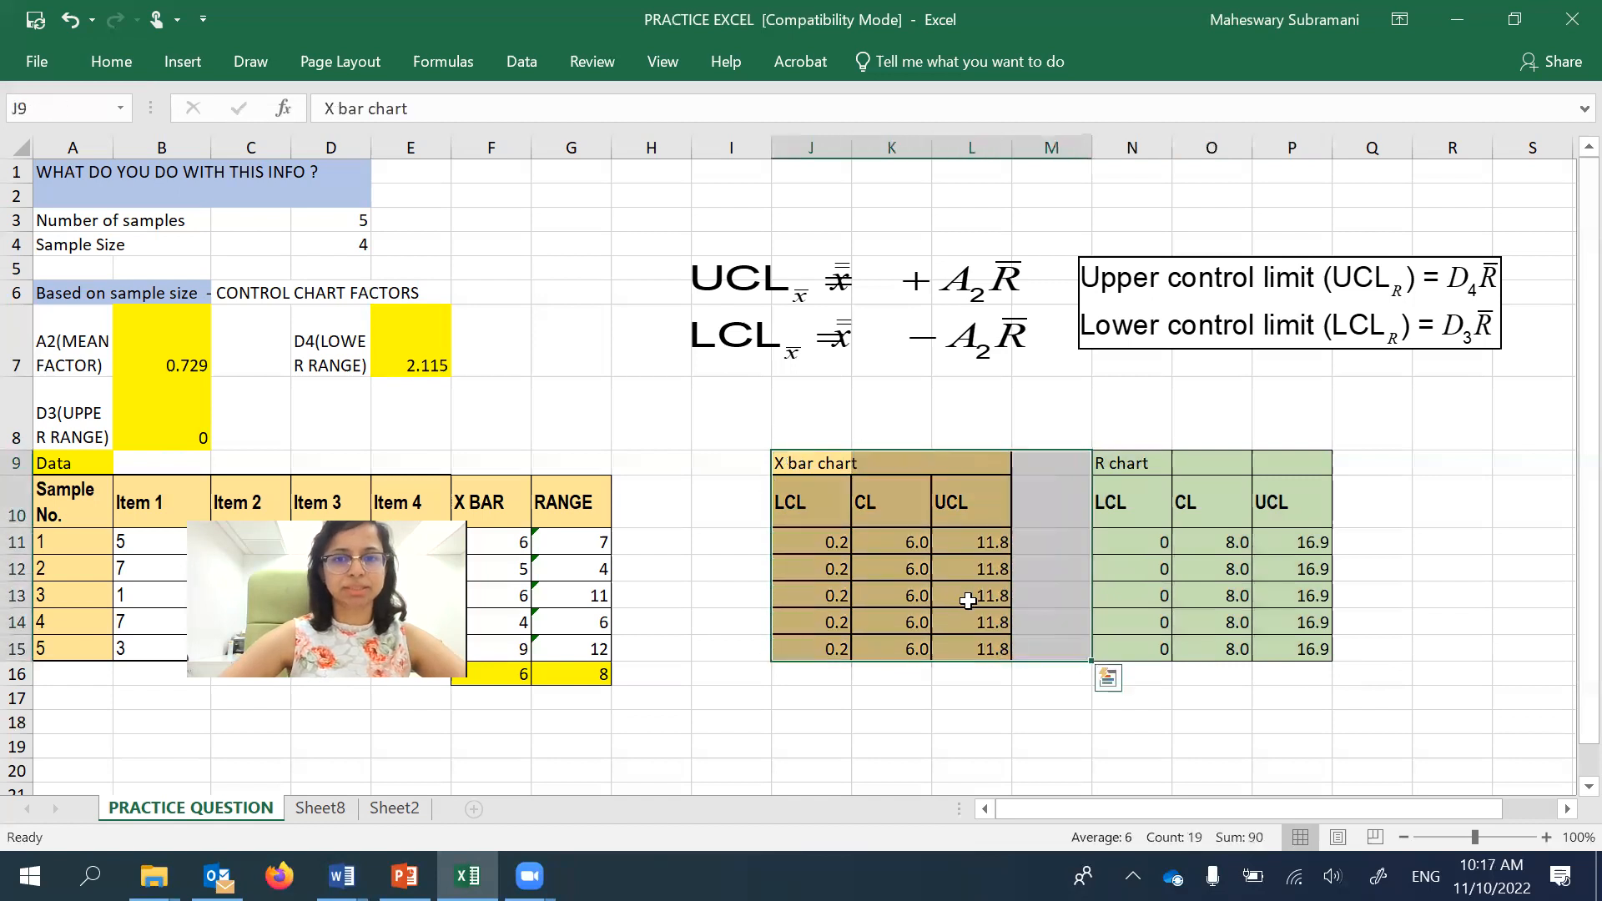
{"action": "left_click", "coordinate": [968, 601]}
{"action": "left_click_drag", "start_coordinate": [814, 461], "coordinate": [993, 656]}
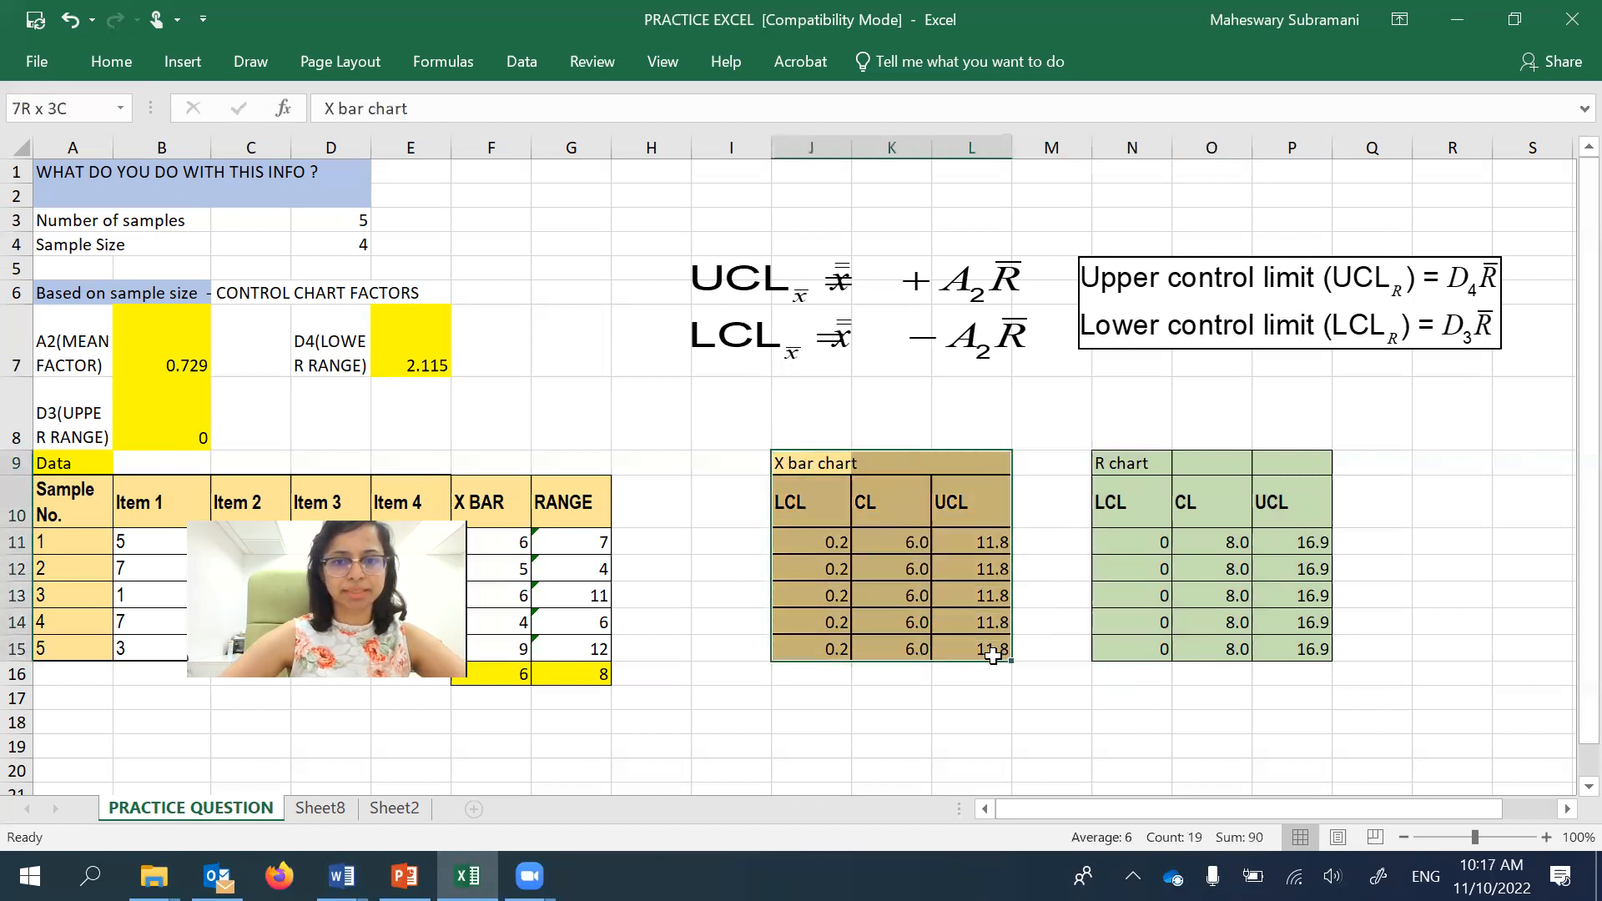
{"action": "left_click", "coordinate": [134, 62]}
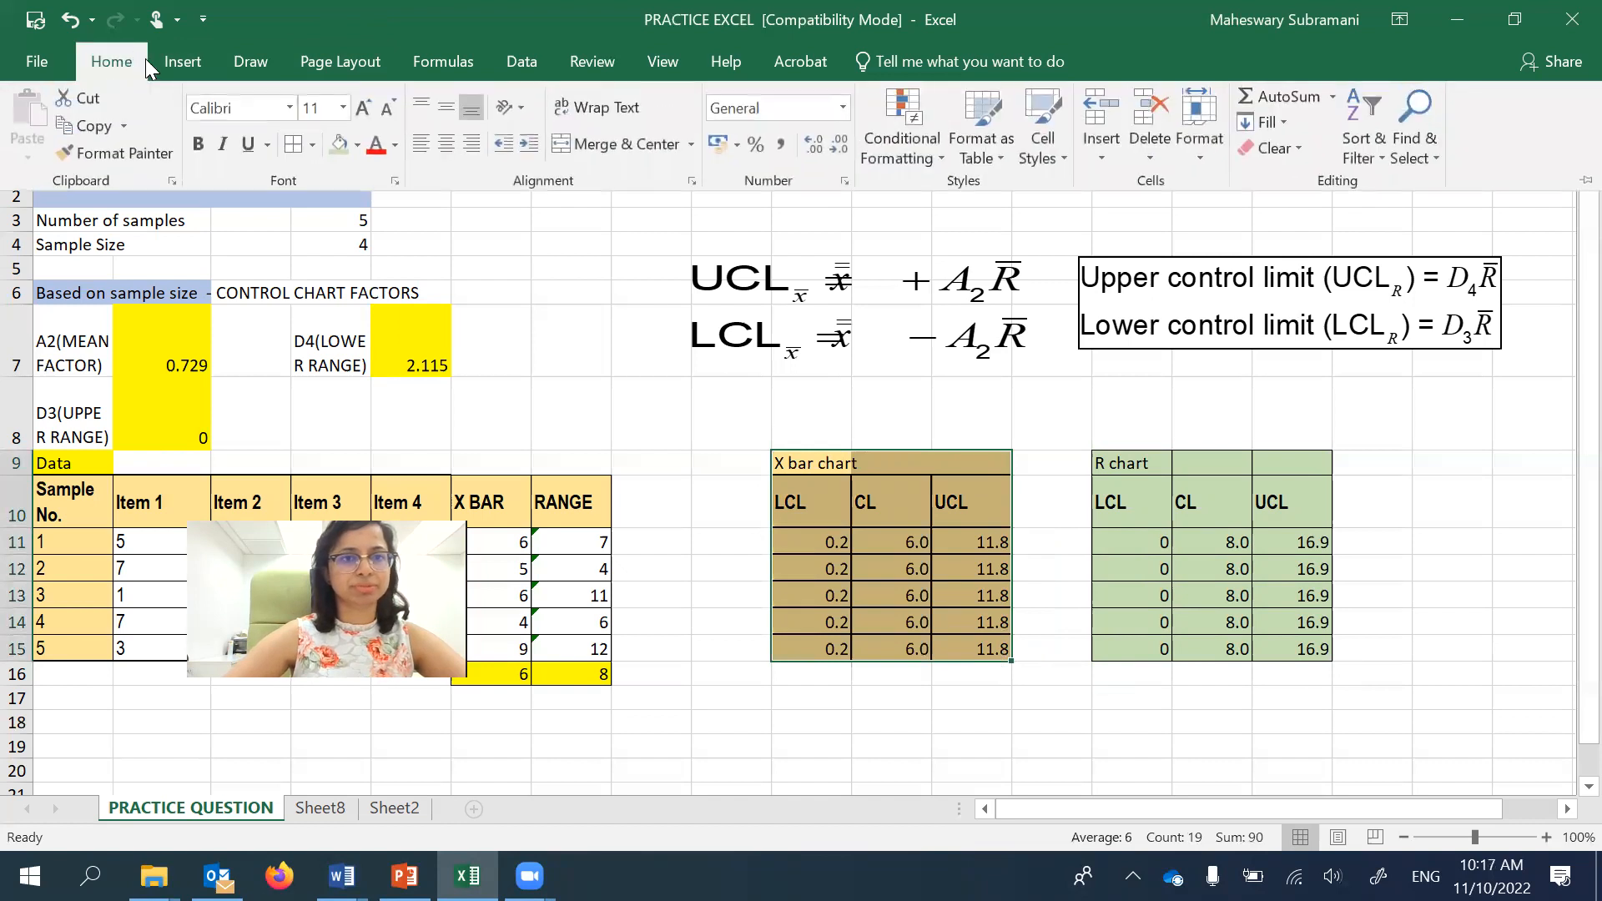
{"action": "left_click", "coordinate": [313, 145]}
{"action": "left_click", "coordinate": [298, 148]}
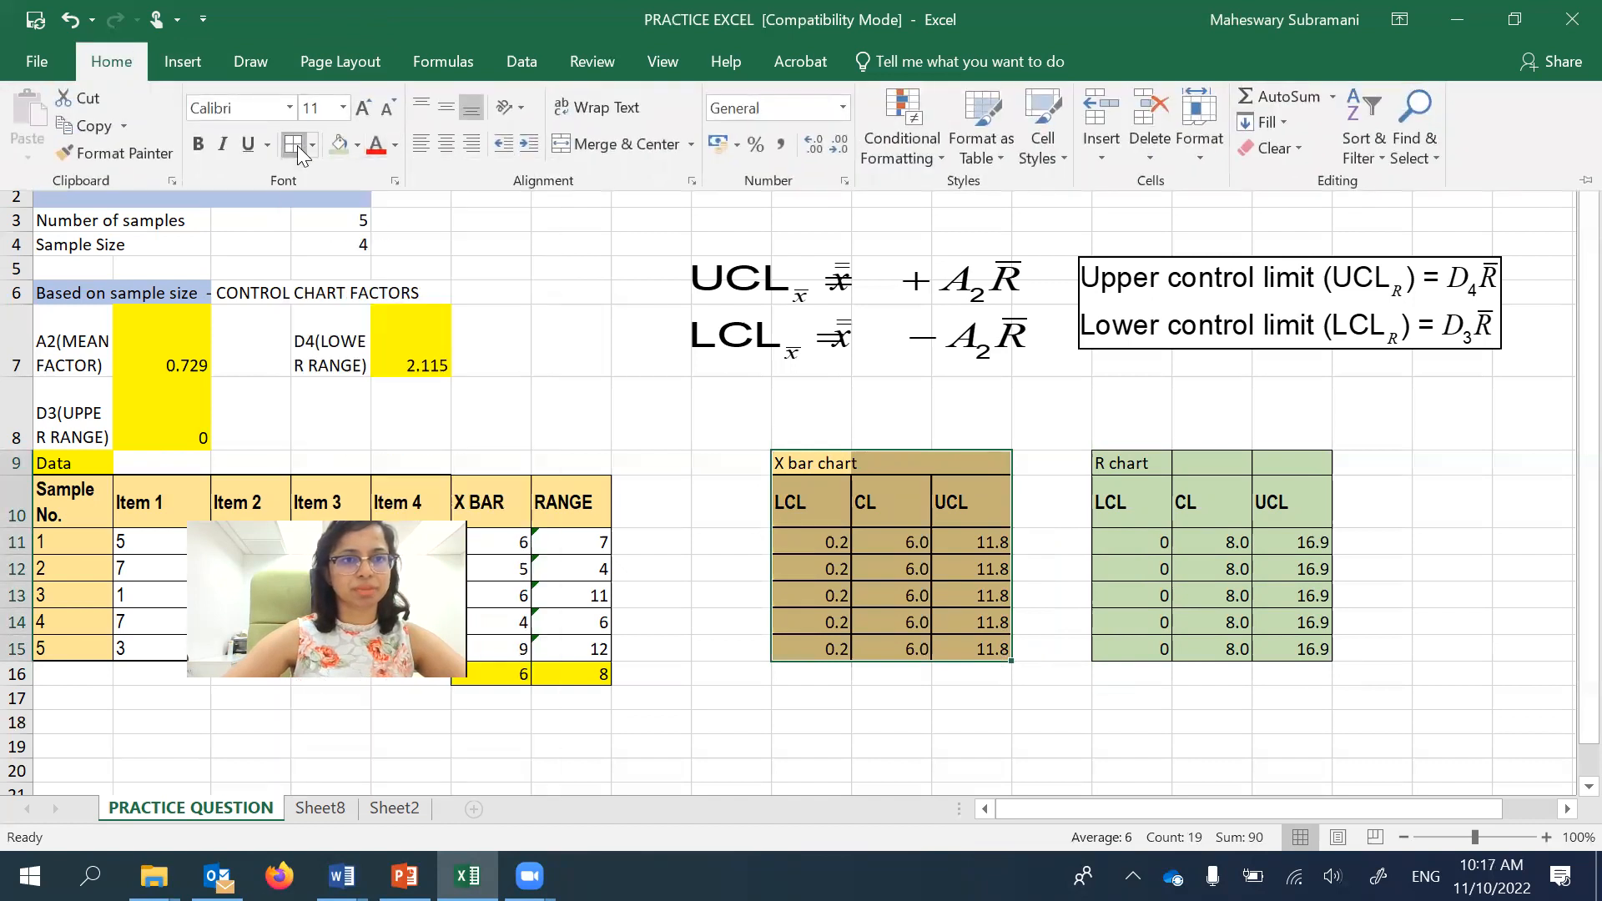
{"action": "left_click", "coordinate": [358, 145]}
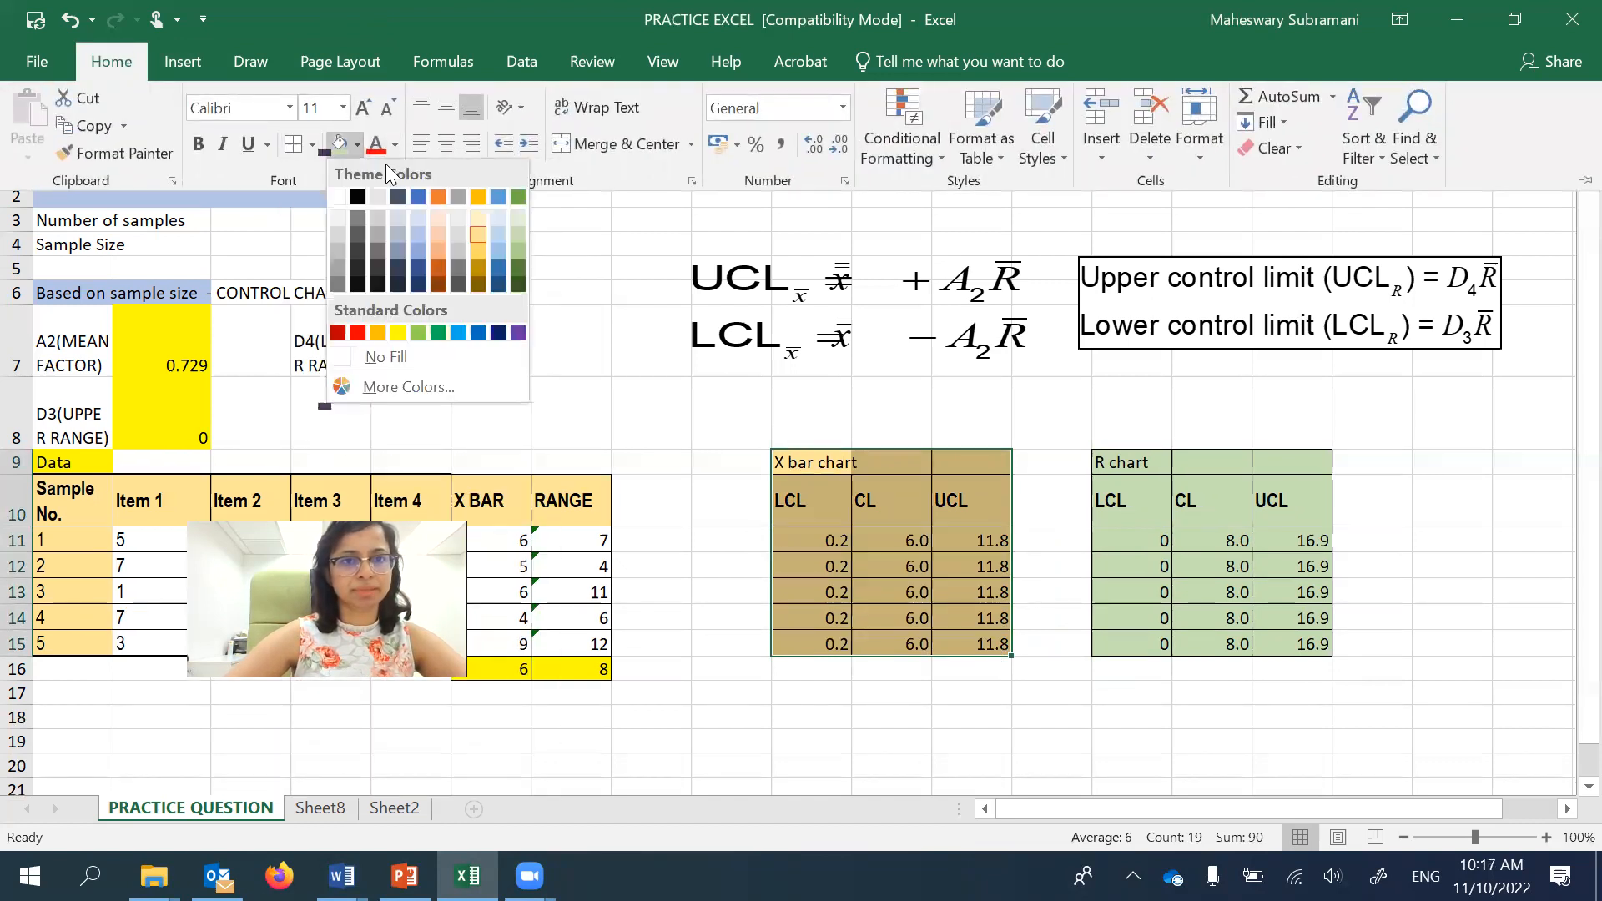
{"action": "left_click", "coordinate": [498, 235]}
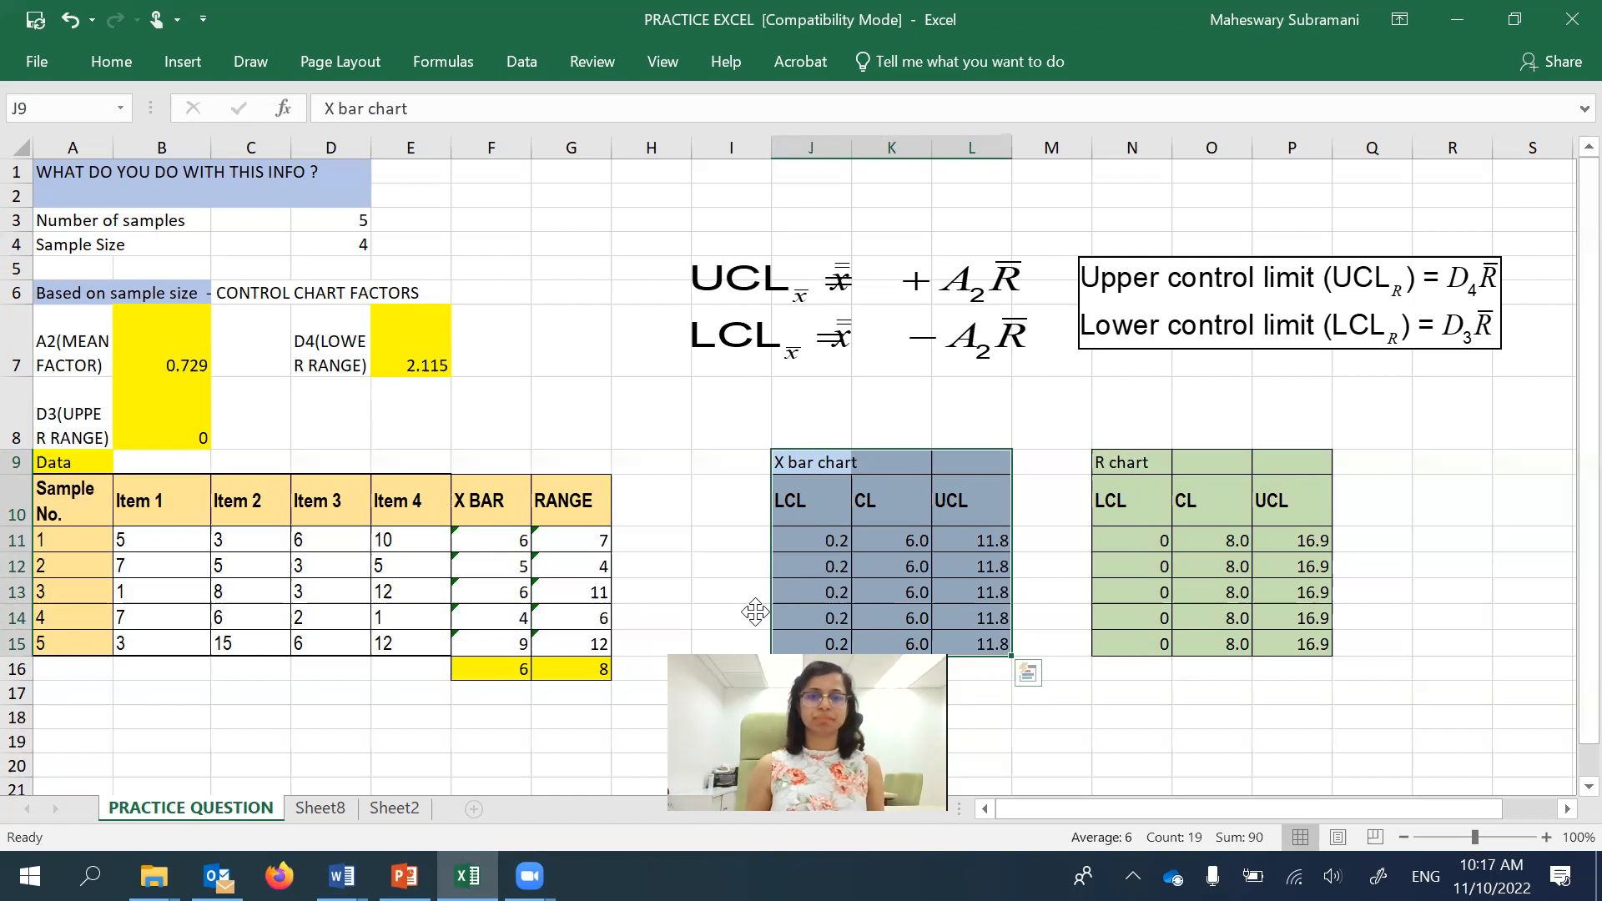
- Review the sample data in A10:E15 and the AVERAGE formula for sample 1's X BAR in F11
{"action": "left_click", "coordinate": [75, 487]}
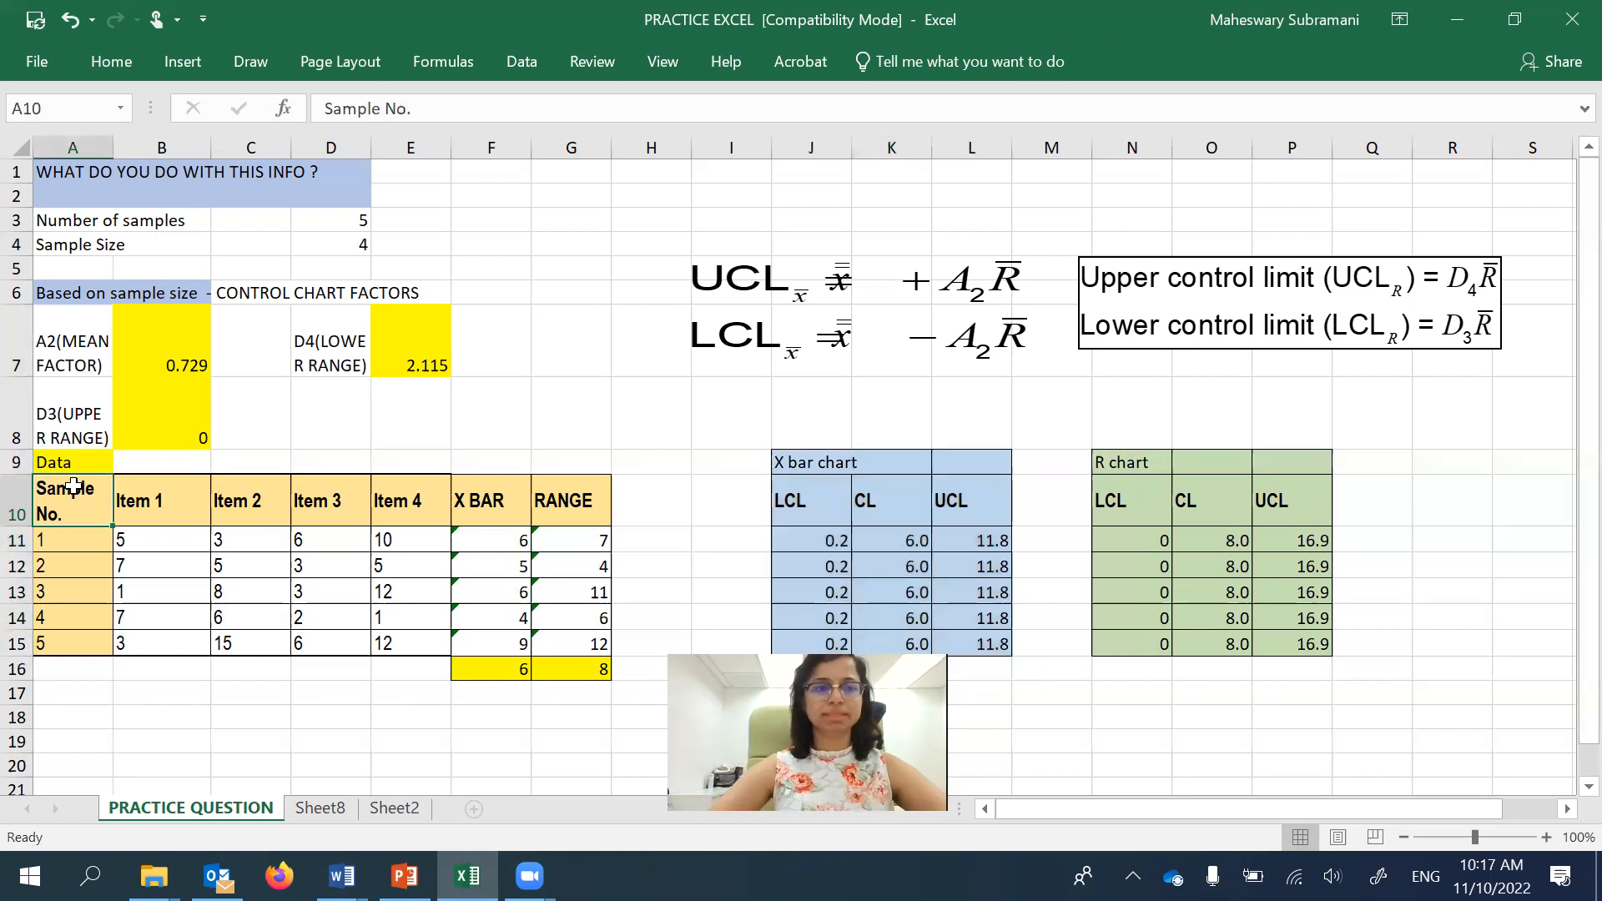
{"action": "left_click_drag", "start_coordinate": [74, 488], "coordinate": [418, 638]}
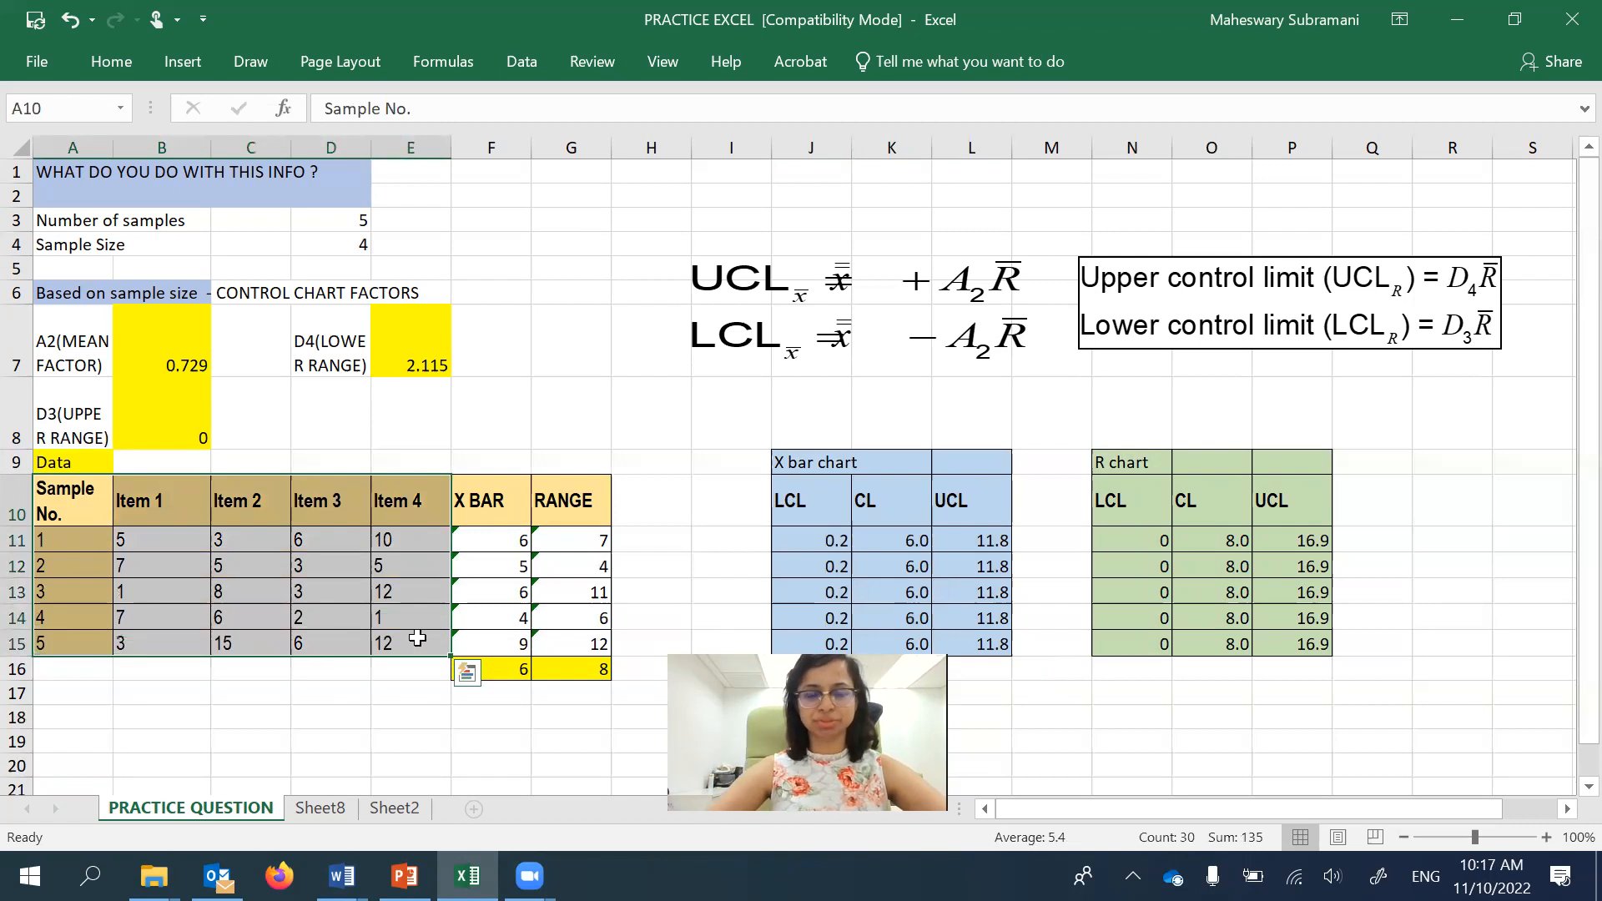
{"action": "left_click", "coordinate": [519, 538]}
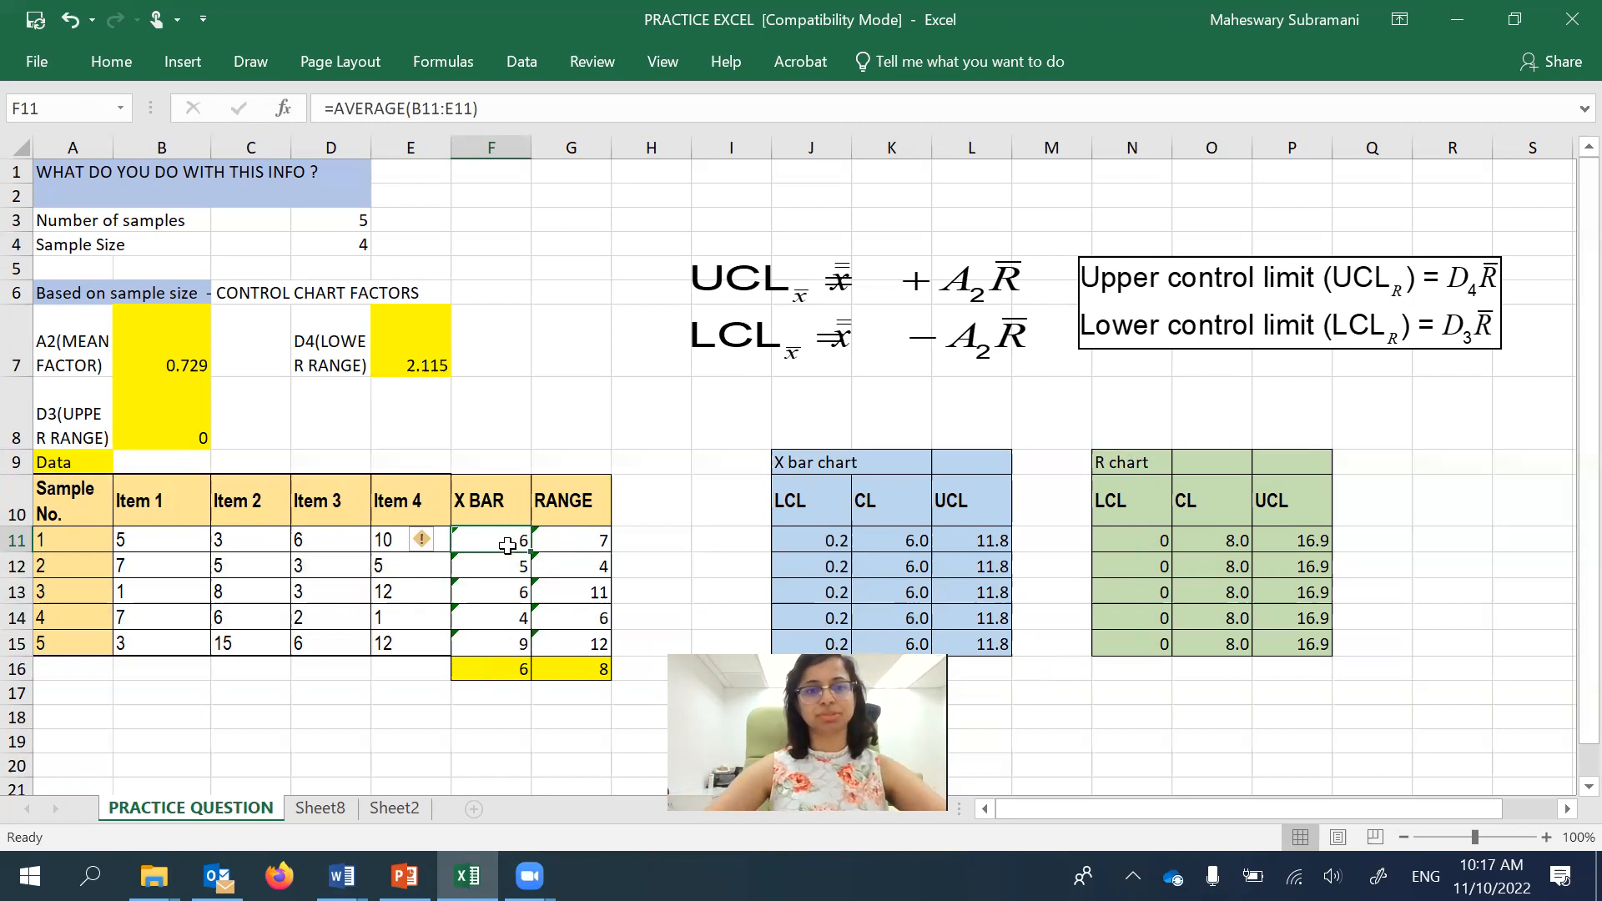
{"action": "left_click", "coordinate": [508, 564]}
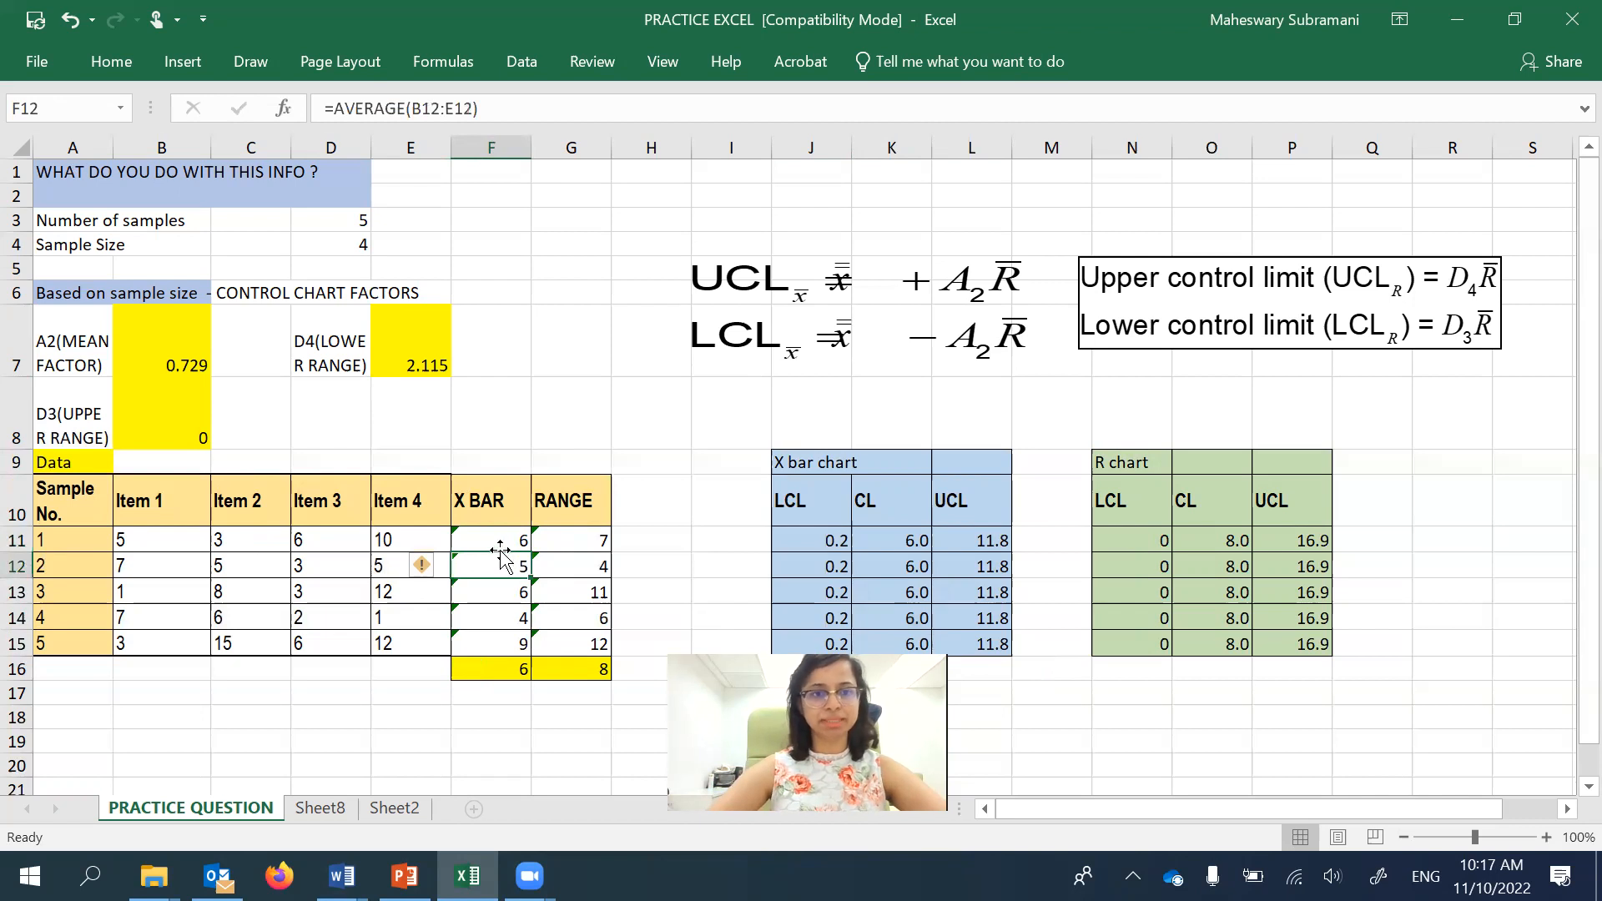
{"action": "left_click", "coordinate": [503, 541]}
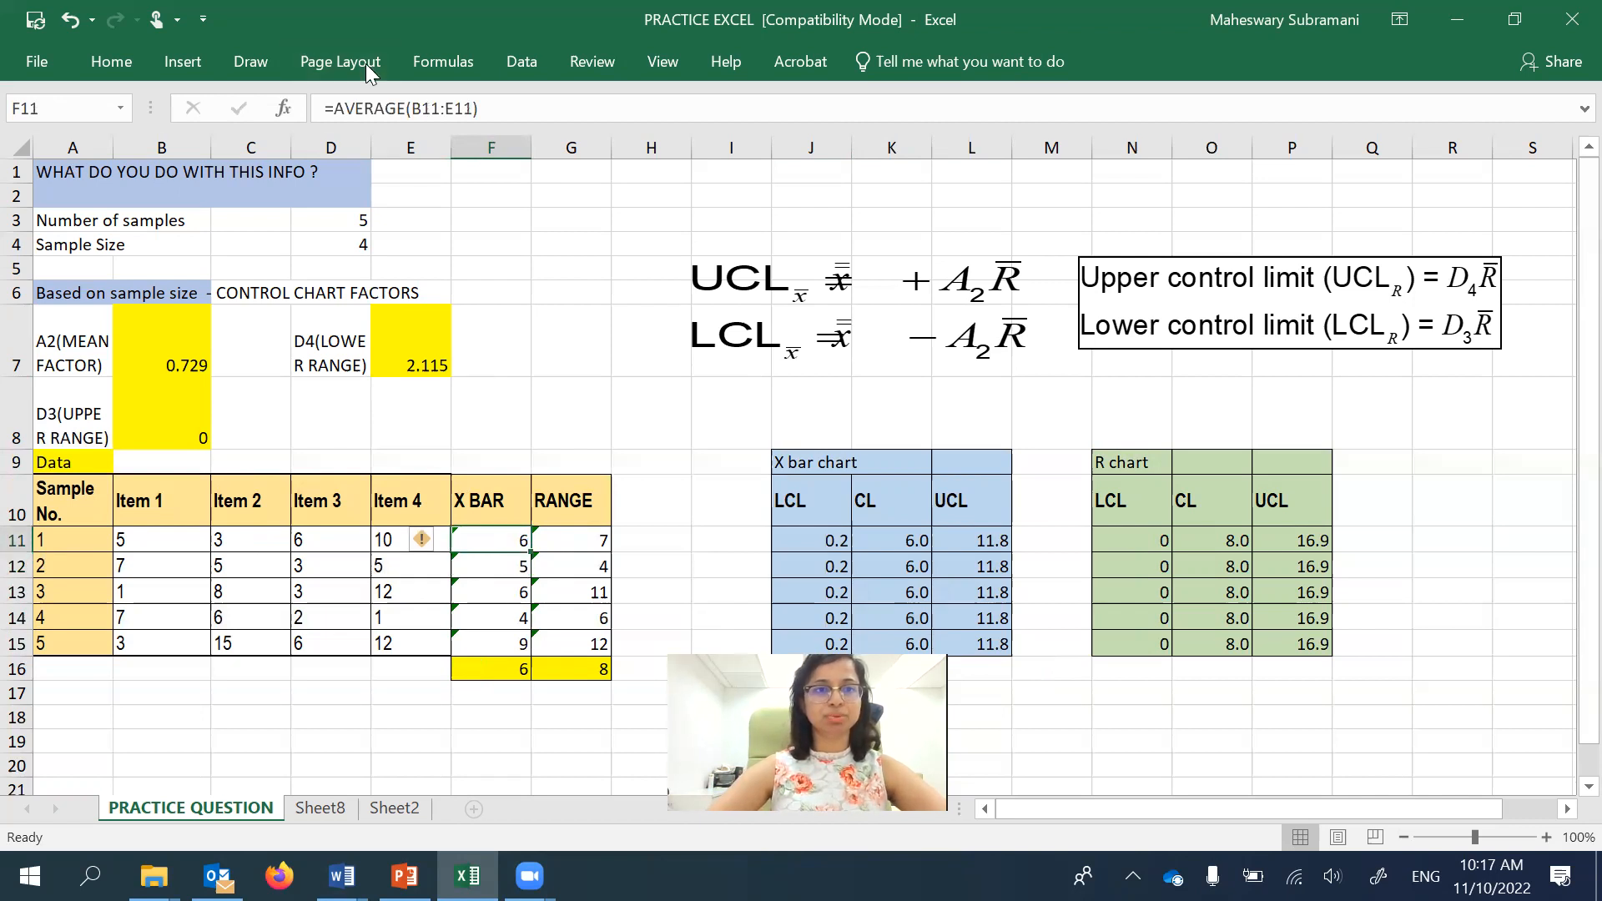
{"action": "key", "text": "F2"}
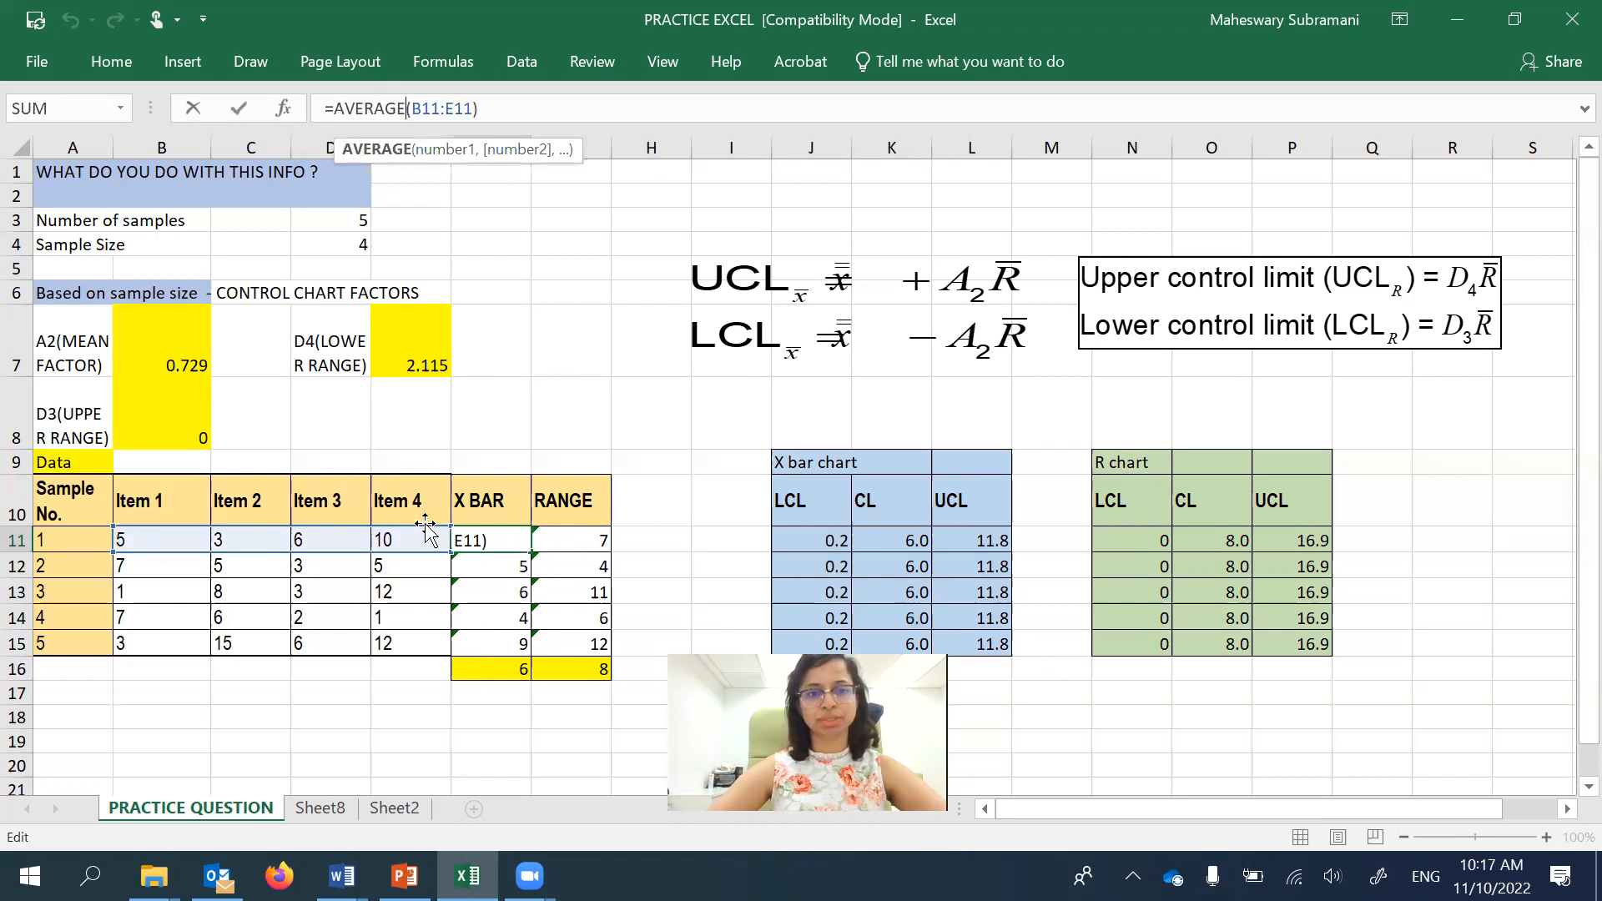
{"action": "key", "text": "Return"}
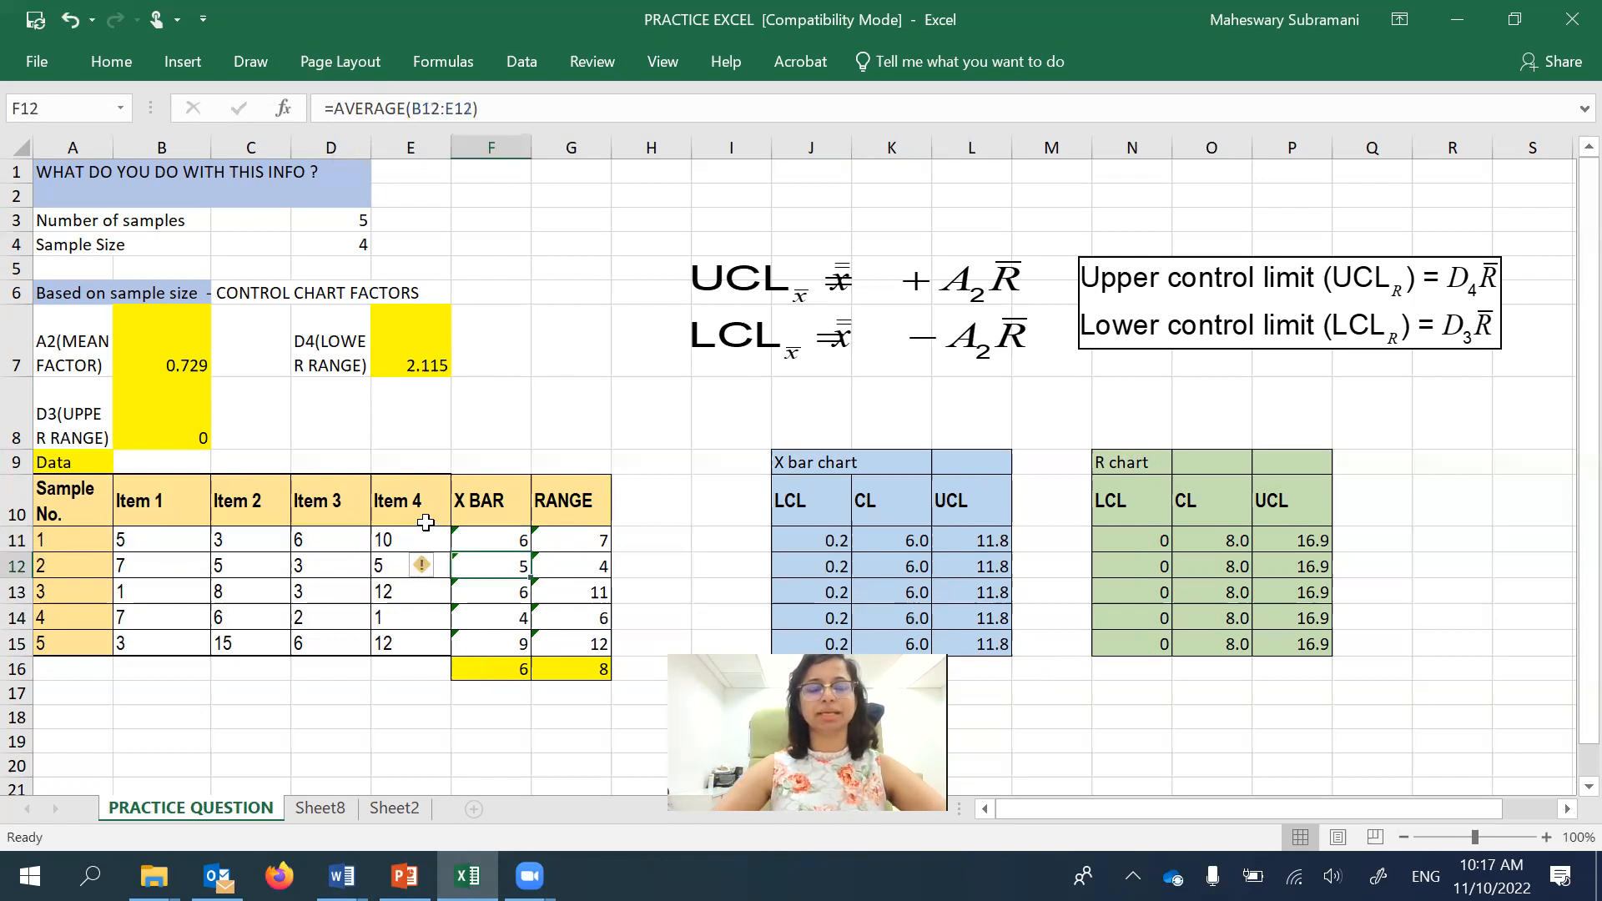
{"action": "left_click", "coordinate": [519, 544]}
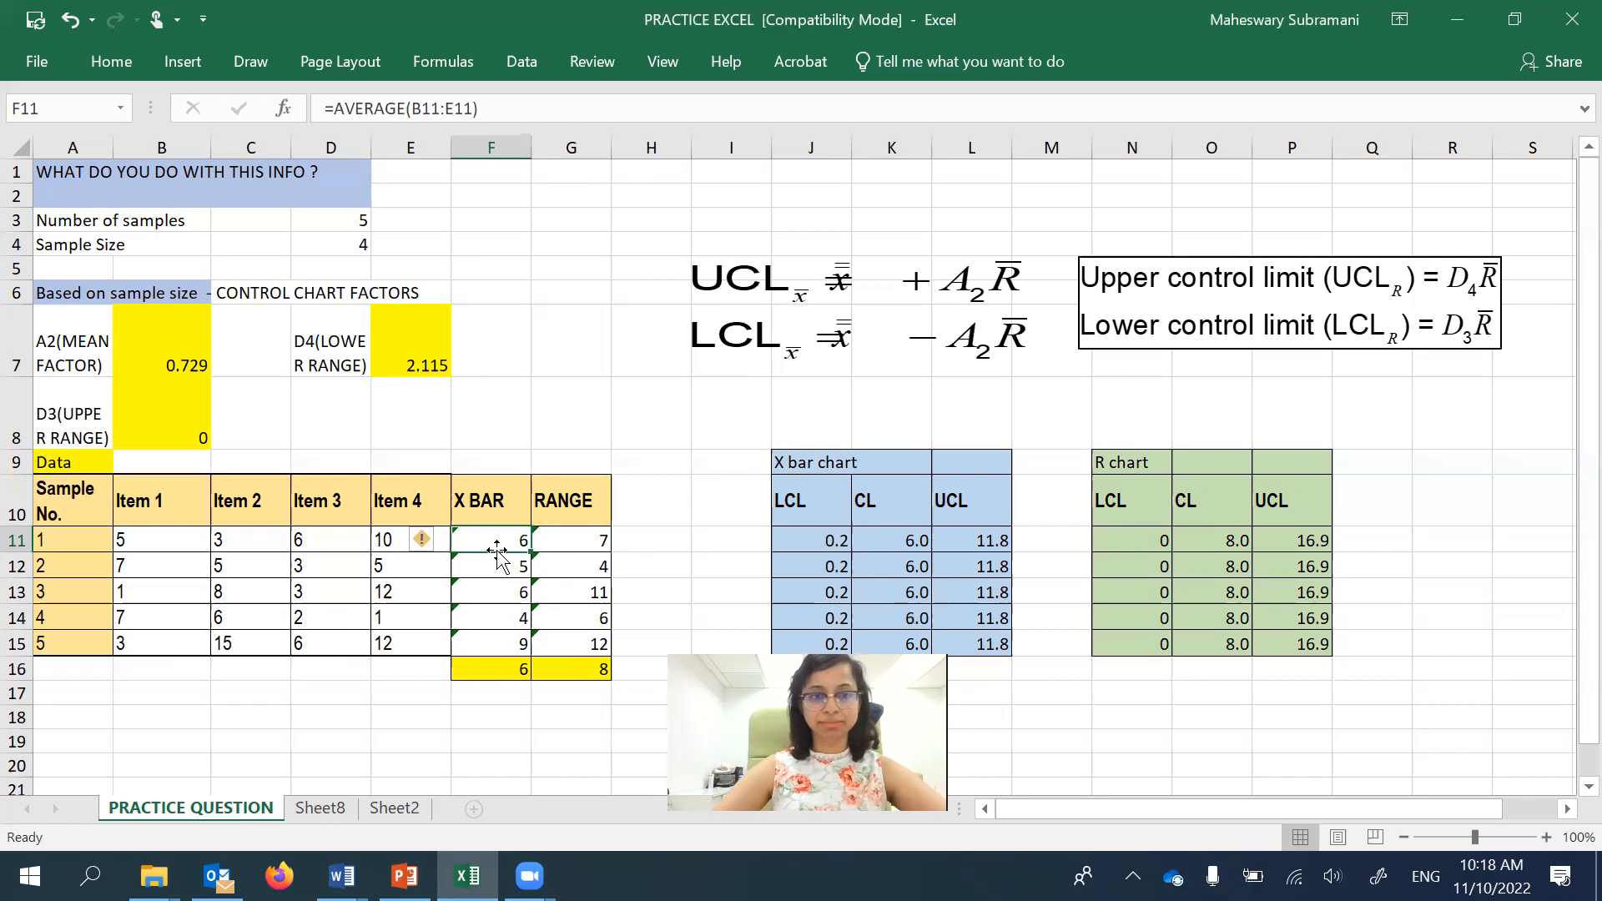
- Examine the MAX minus MIN range formula in G11 and the average range cell G16
{"action": "left_click", "coordinate": [596, 542]}
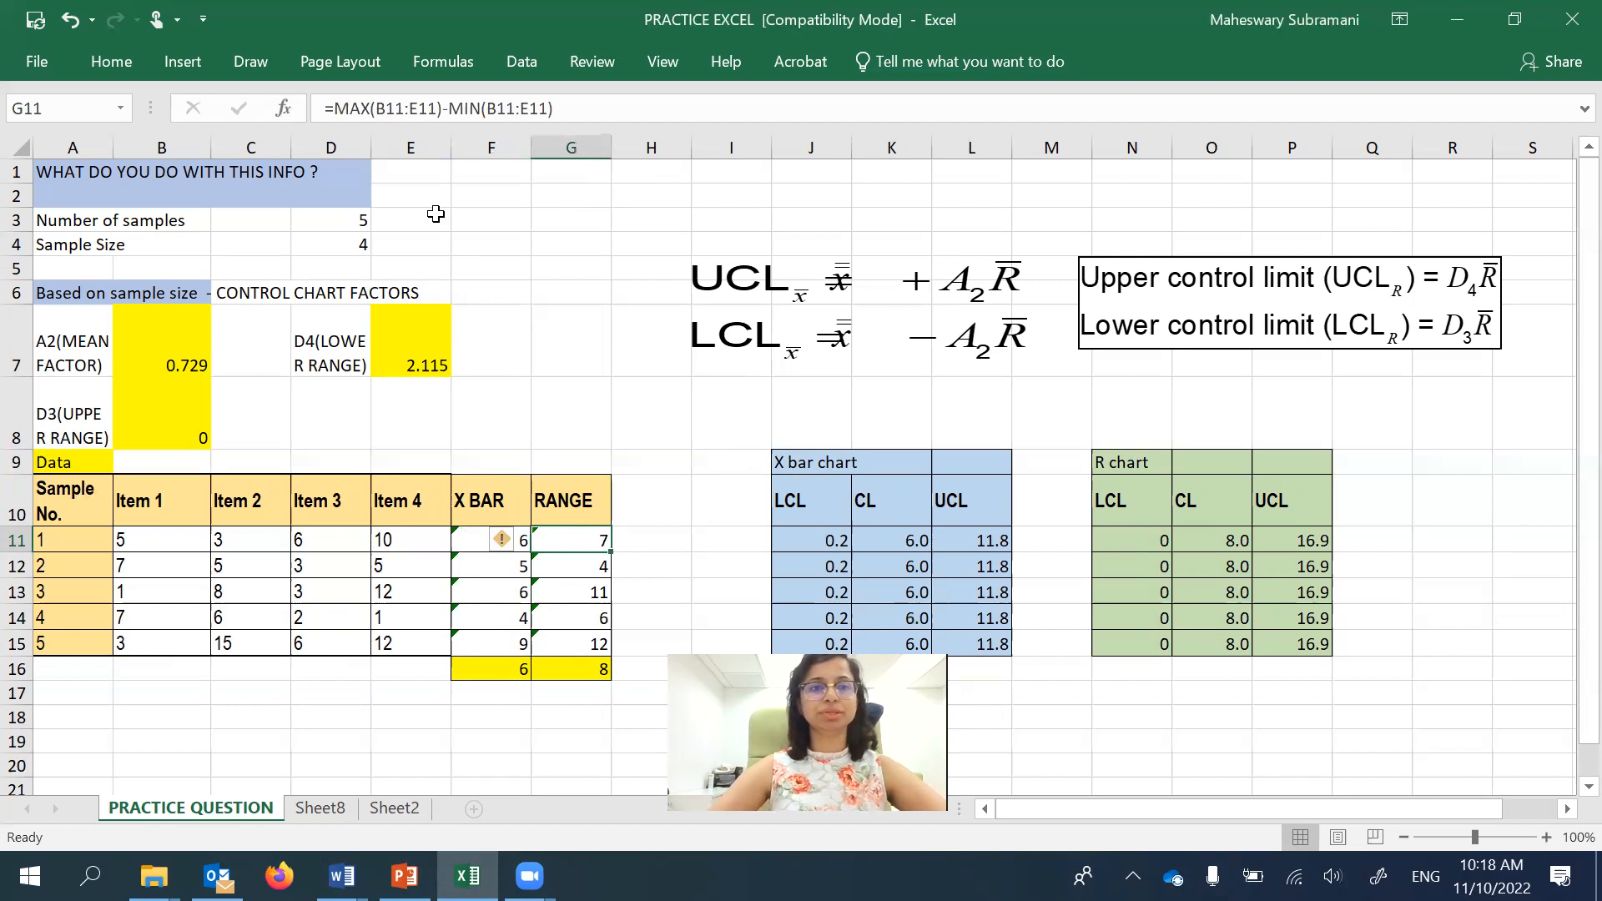
{"action": "key", "text": "F2"}
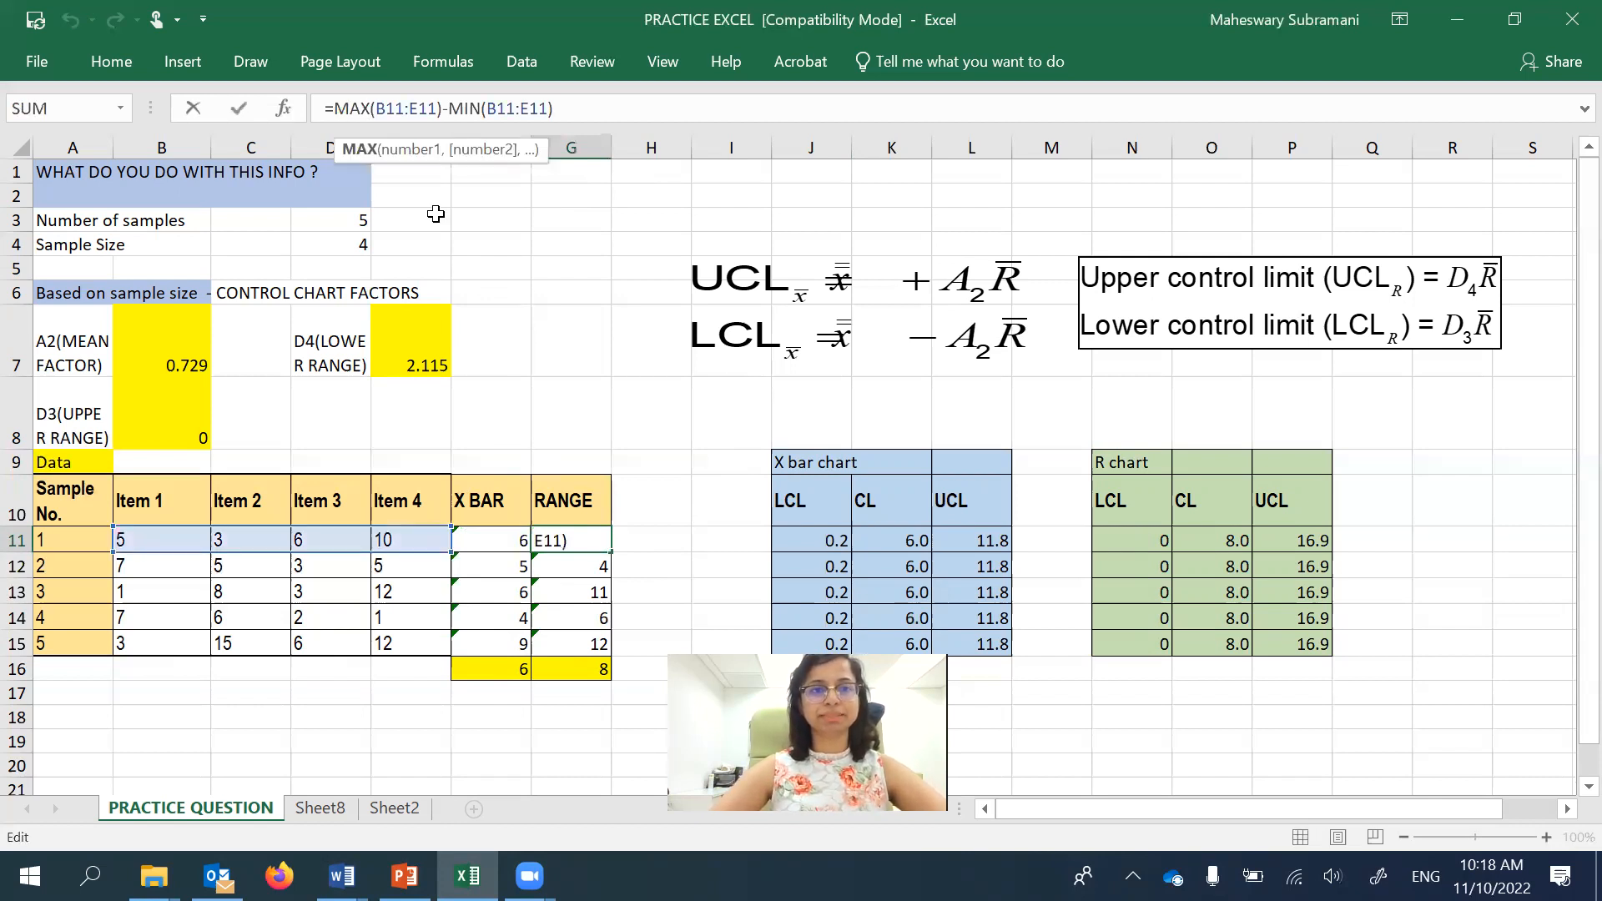
{"action": "left_click", "coordinate": [482, 109]}
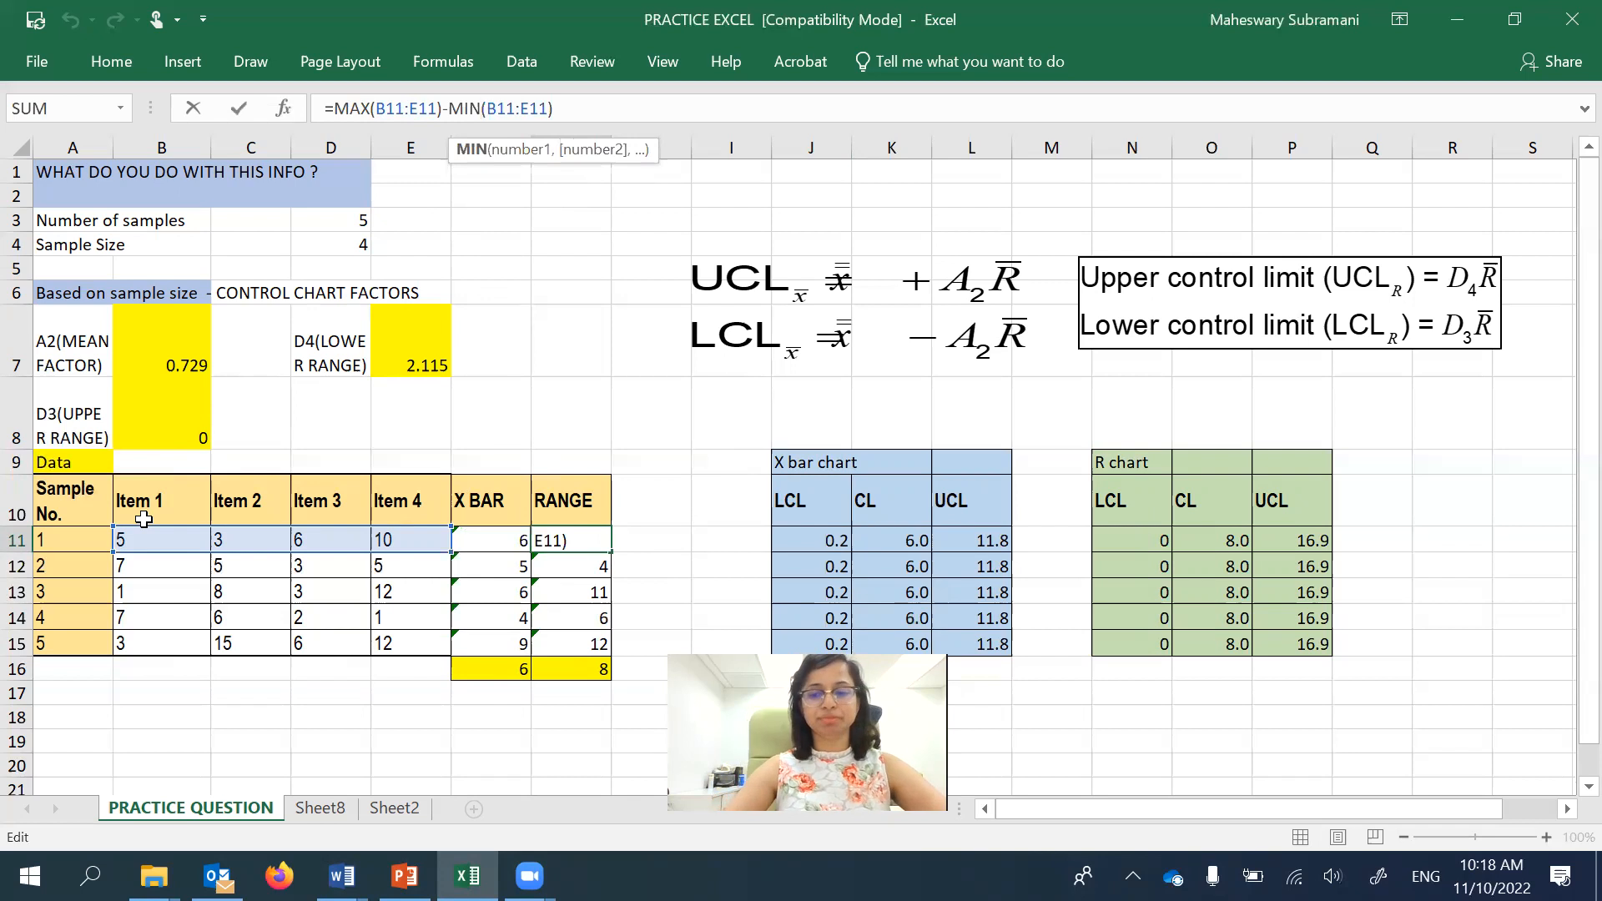
{"action": "key", "text": "Return"}
{"action": "key", "text": "Down"}
{"action": "key", "text": "Down"}
{"action": "key", "text": "Down"}
{"action": "key", "text": "Down"}
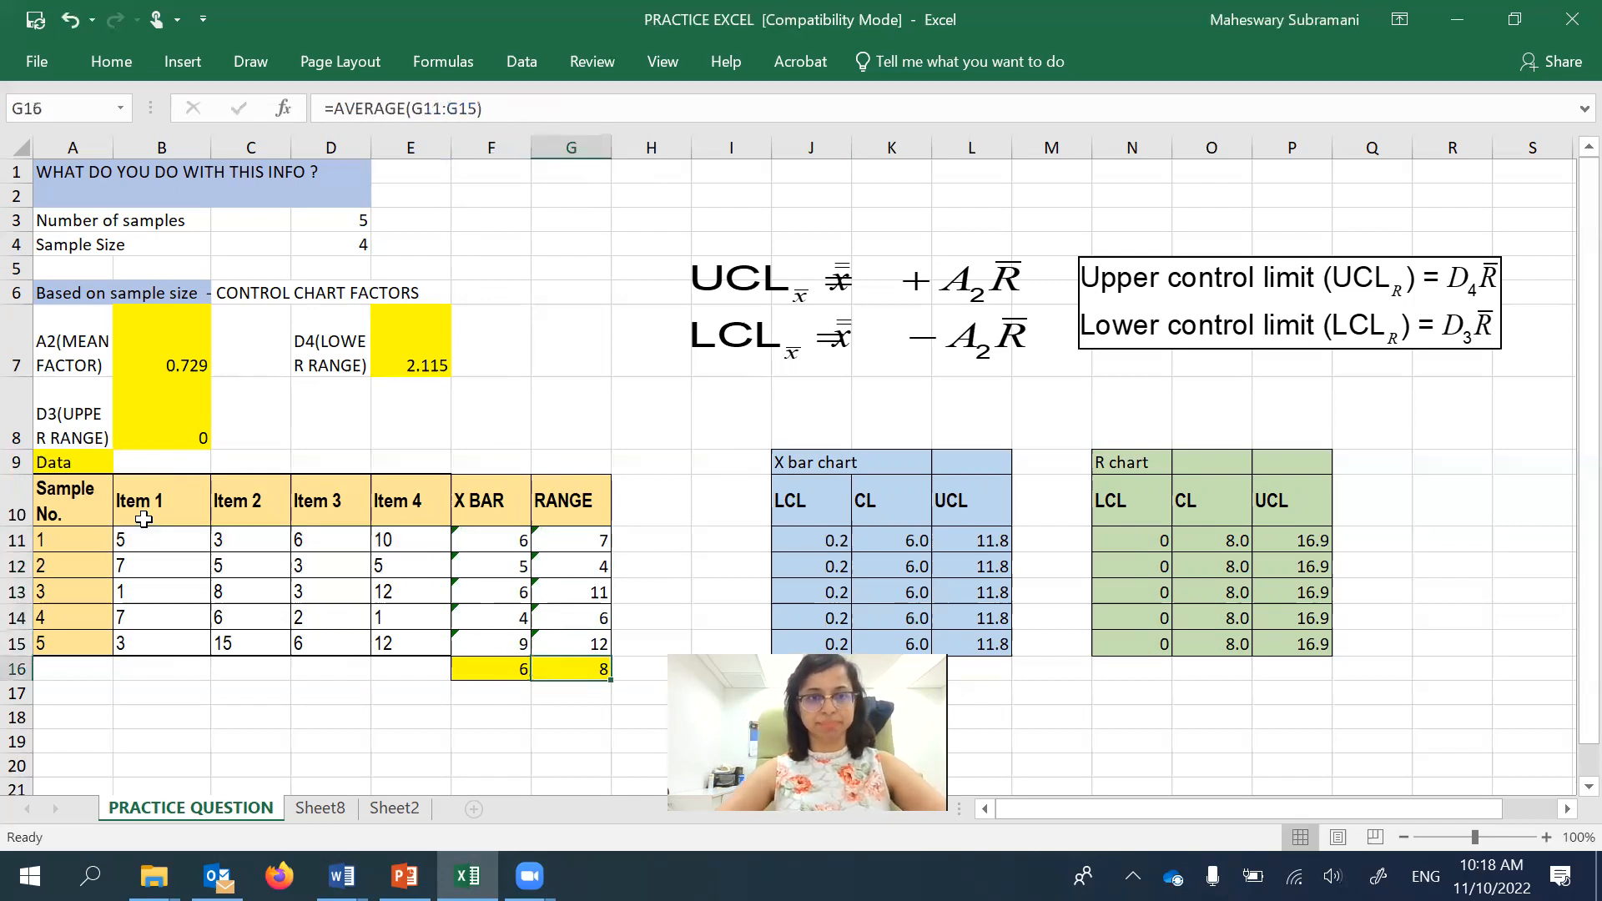
- Review the X BAR and RANGE columns and compare their overall averages in F16 and G16
{"action": "left_click", "coordinate": [479, 508]}
{"action": "left_click", "coordinate": [565, 500]}
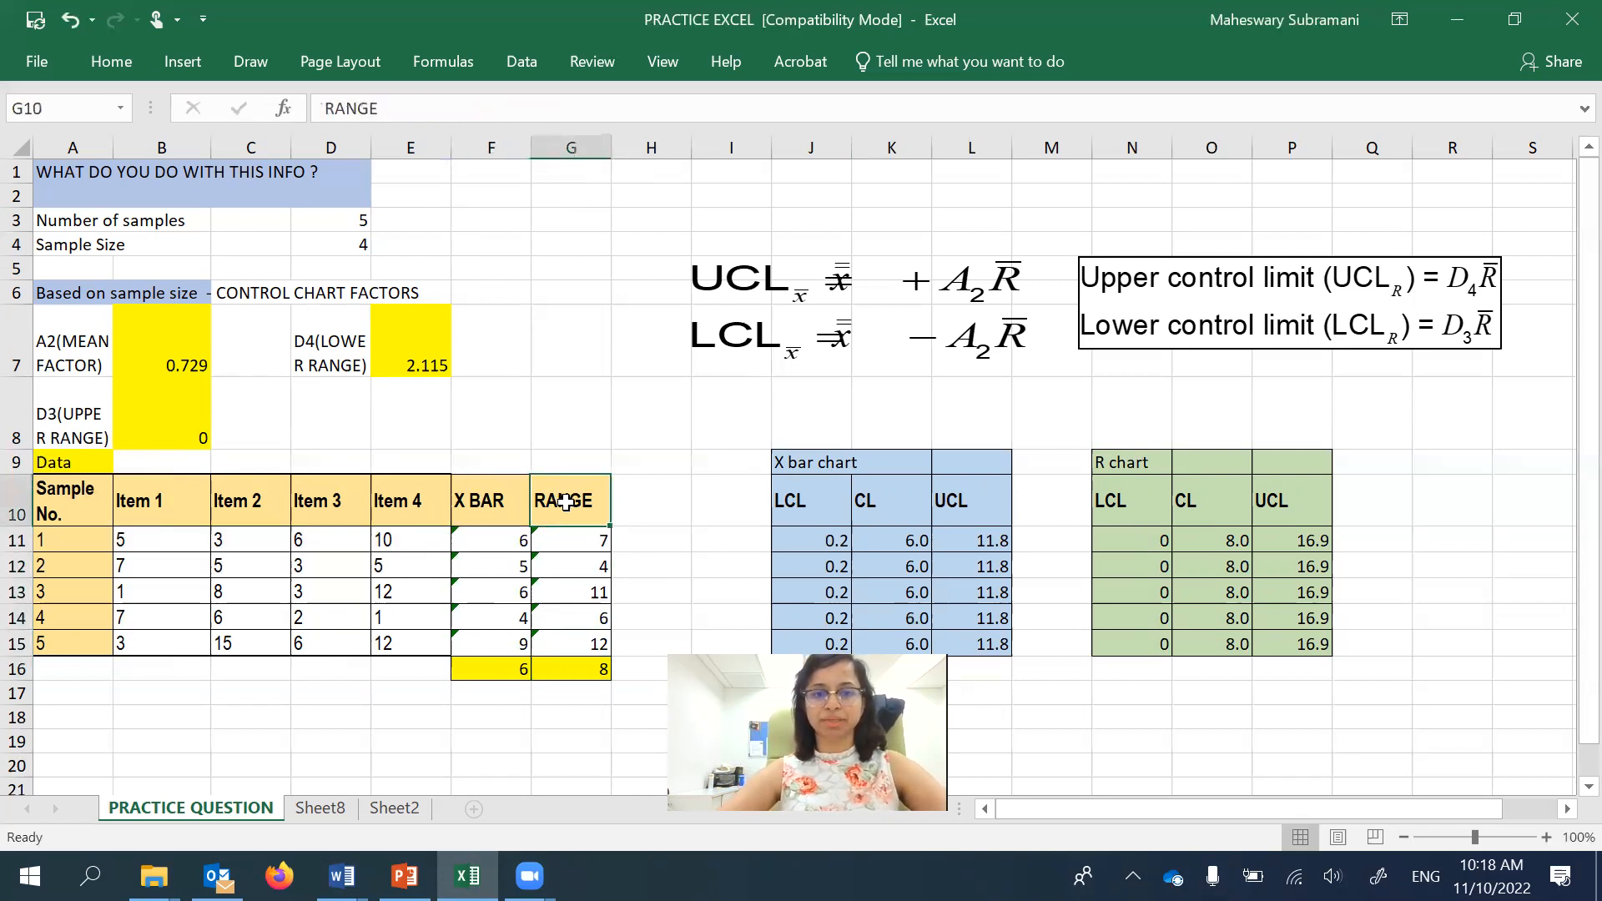
{"action": "left_click", "coordinate": [517, 671]}
{"action": "left_click", "coordinate": [567, 669]}
{"action": "left_click", "coordinate": [513, 672]}
{"action": "left_click", "coordinate": [570, 676]}
{"action": "left_click", "coordinate": [518, 671]}
{"action": "left_click", "coordinate": [565, 671]}
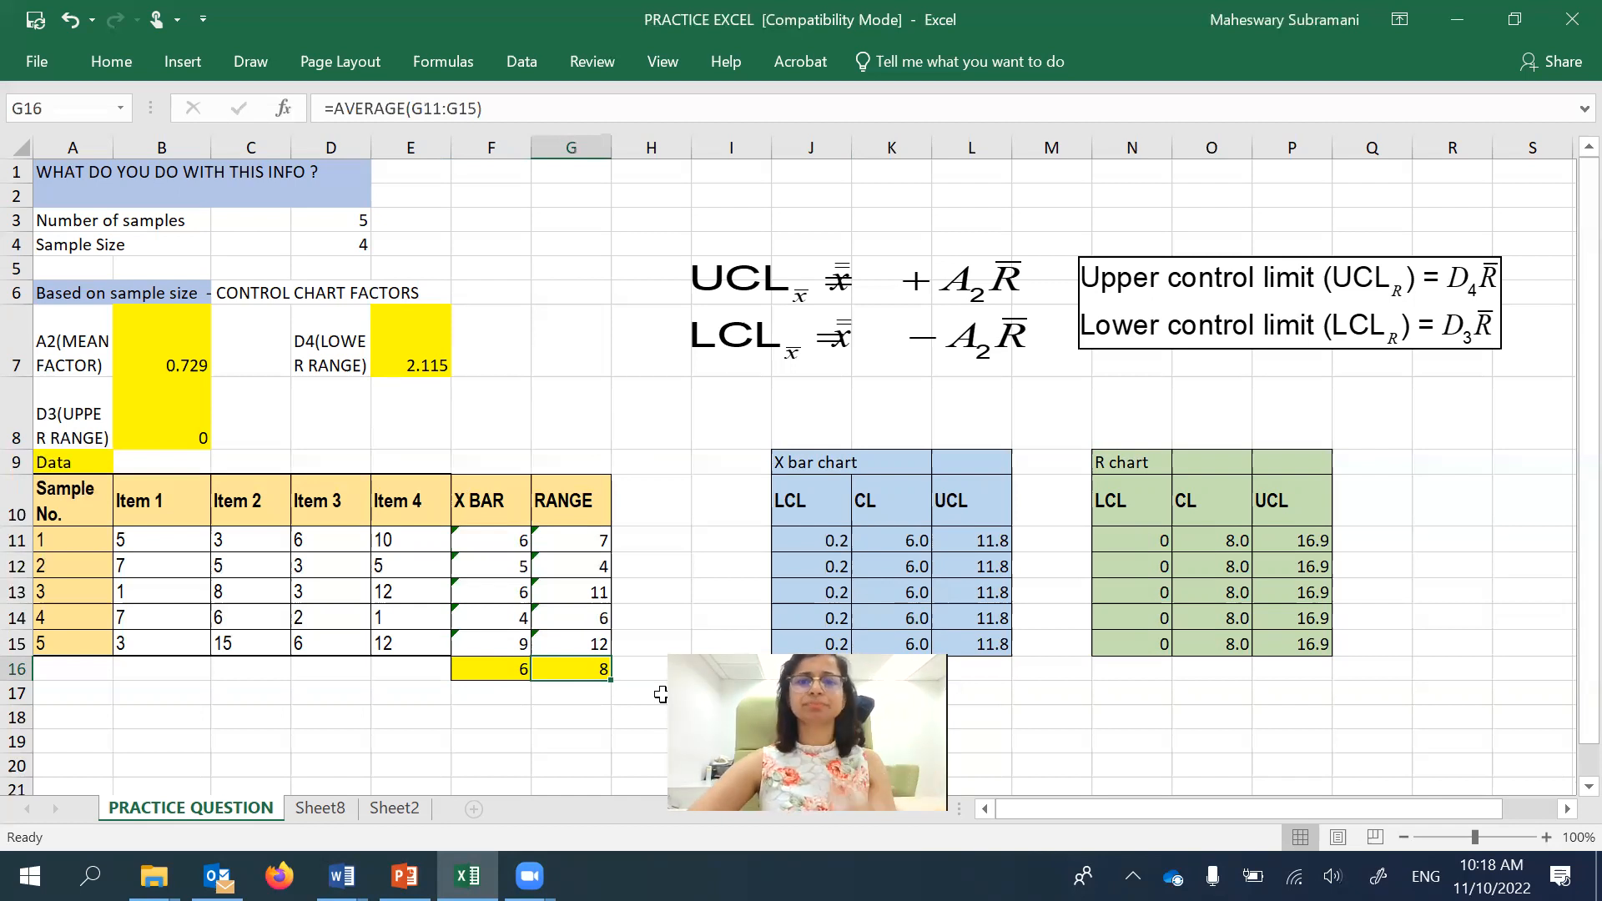
- Go over the LCL, CL and UCL headings of the X bar chart and R chart tables
{"action": "left_click", "coordinate": [789, 538]}
{"action": "left_click", "coordinate": [824, 505]}
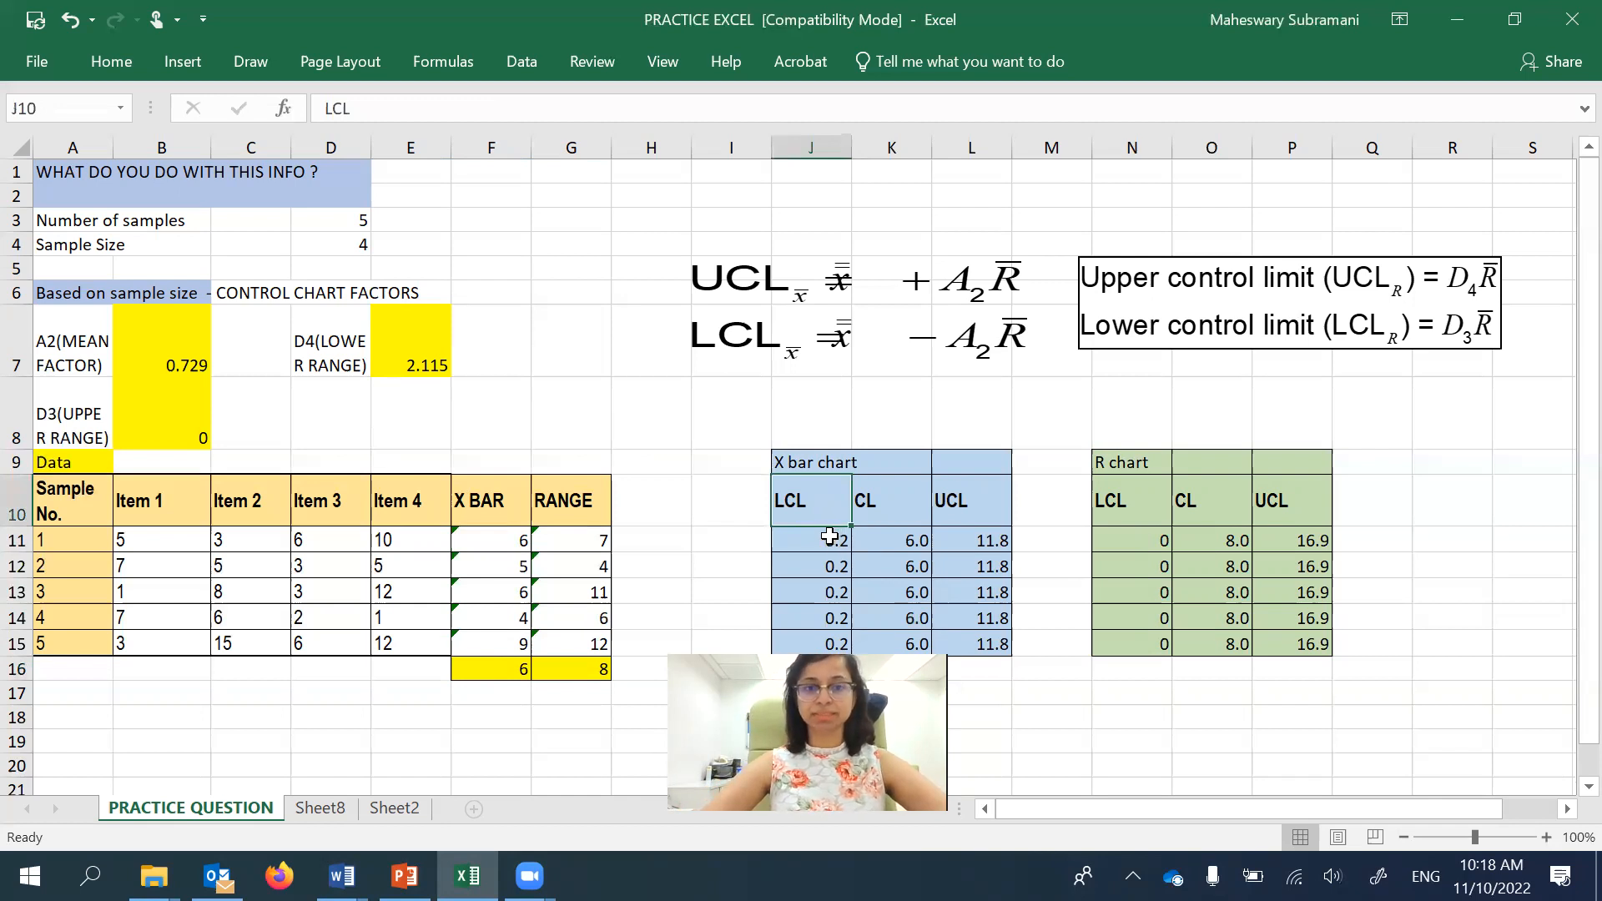
{"action": "left_click", "coordinate": [892, 515]}
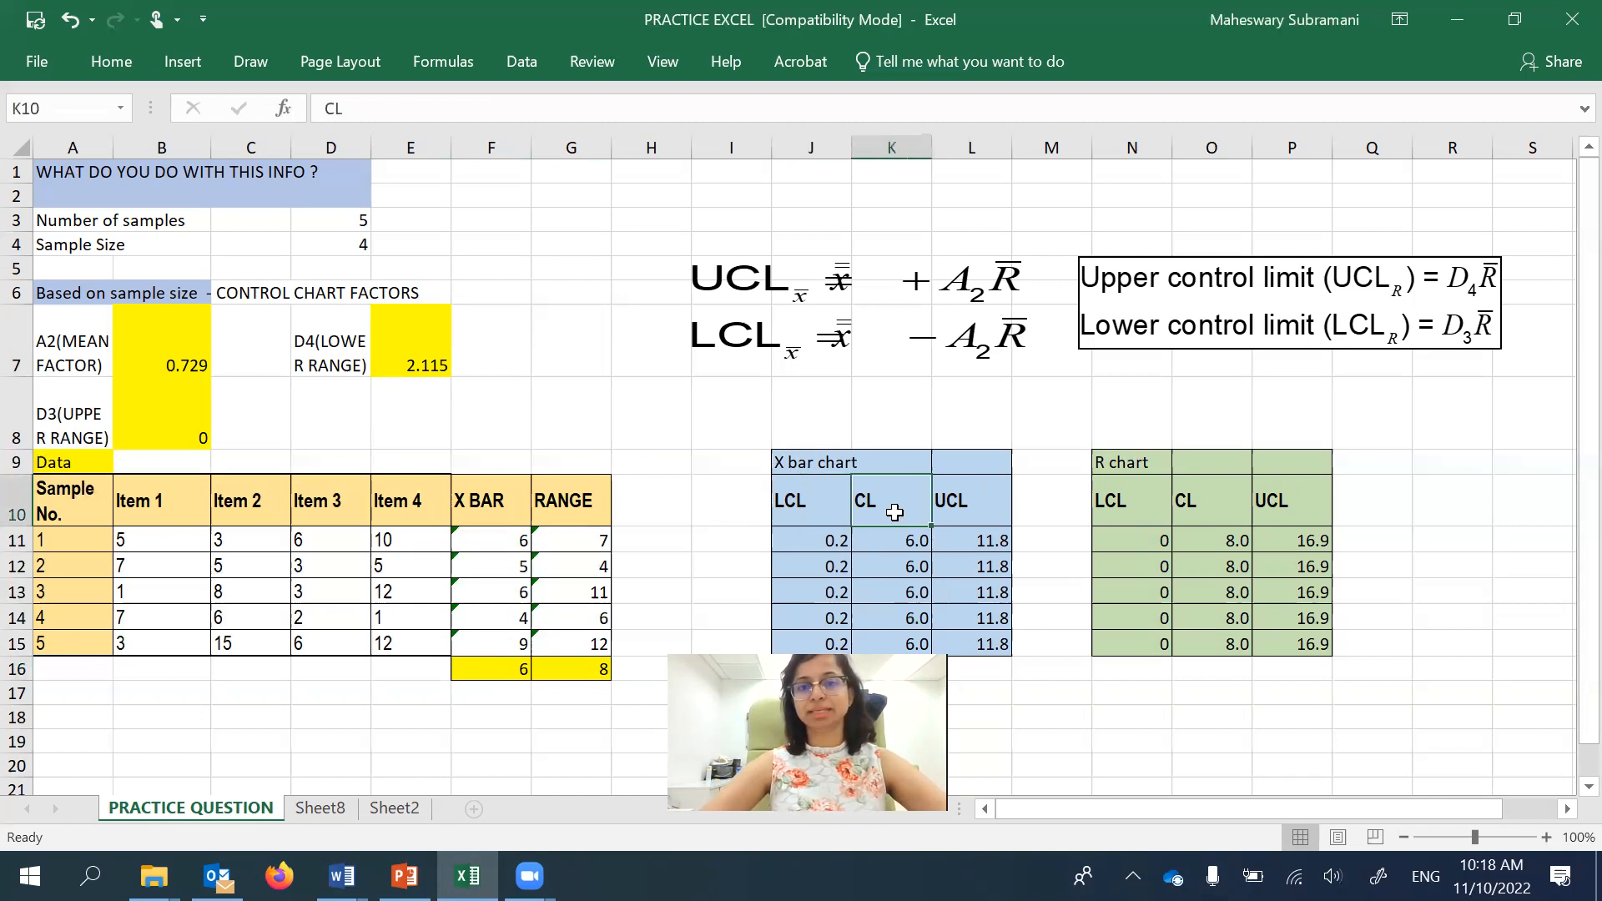
{"action": "left_click", "coordinate": [1005, 481]}
{"action": "left_click_drag", "start_coordinate": [823, 504], "coordinate": [954, 491]}
{"action": "left_click_drag", "start_coordinate": [1118, 499], "coordinate": [1265, 495]}
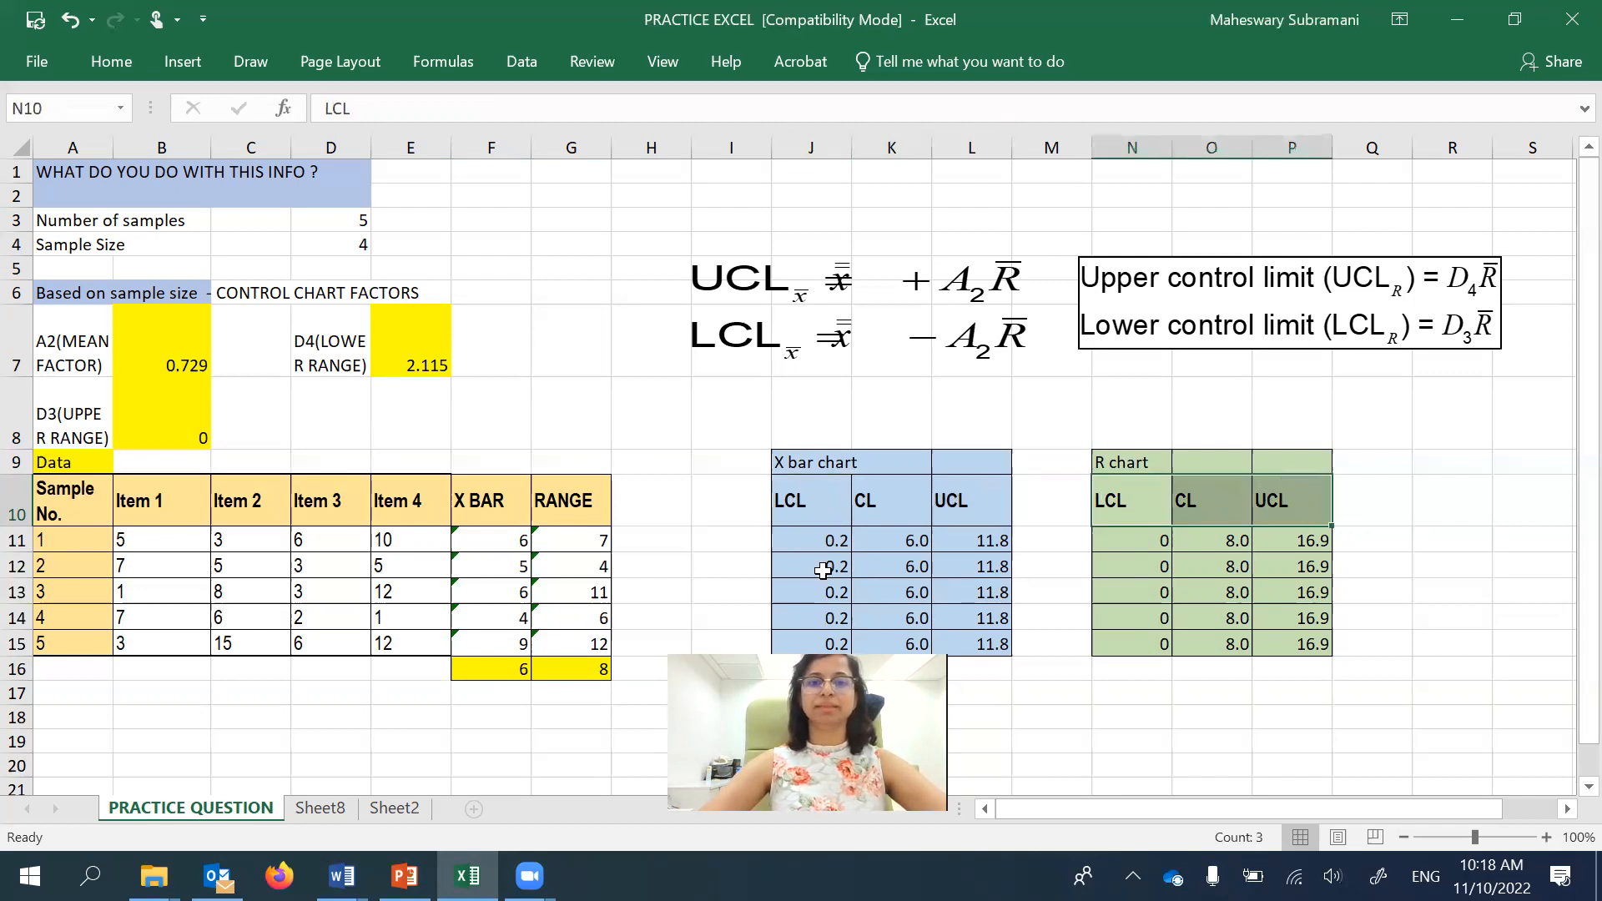
- Check the X bar chart LCL formula in J11 and its referenced cells against the control limit equations
{"action": "left_click", "coordinate": [820, 541]}
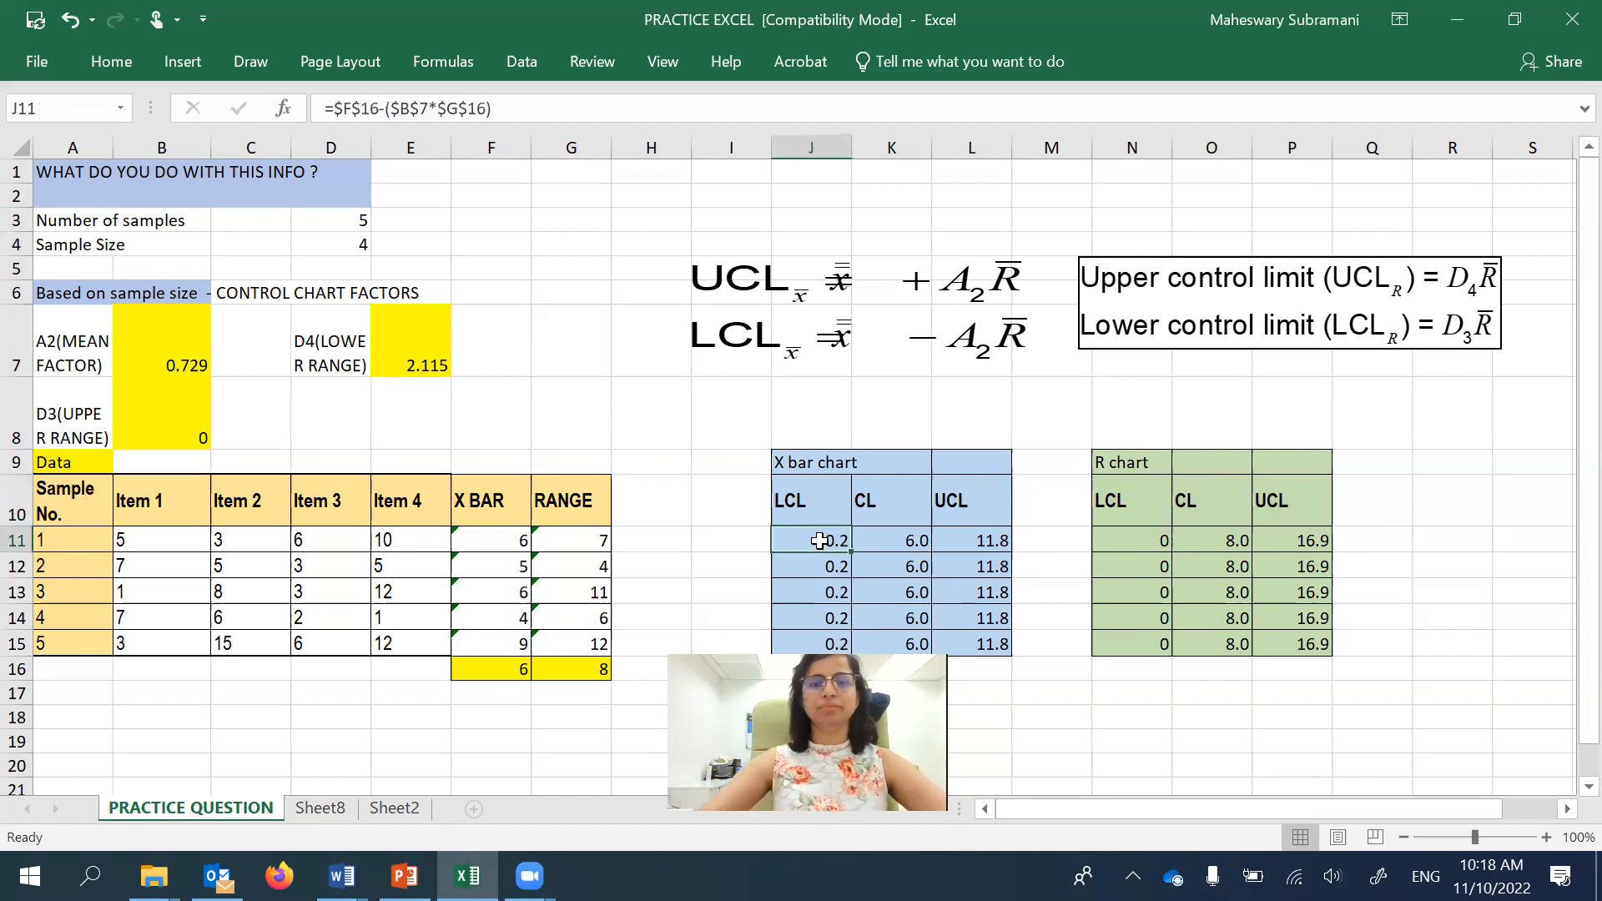
{"action": "left_click", "coordinate": [743, 276]}
{"action": "left_click", "coordinate": [1140, 321]}
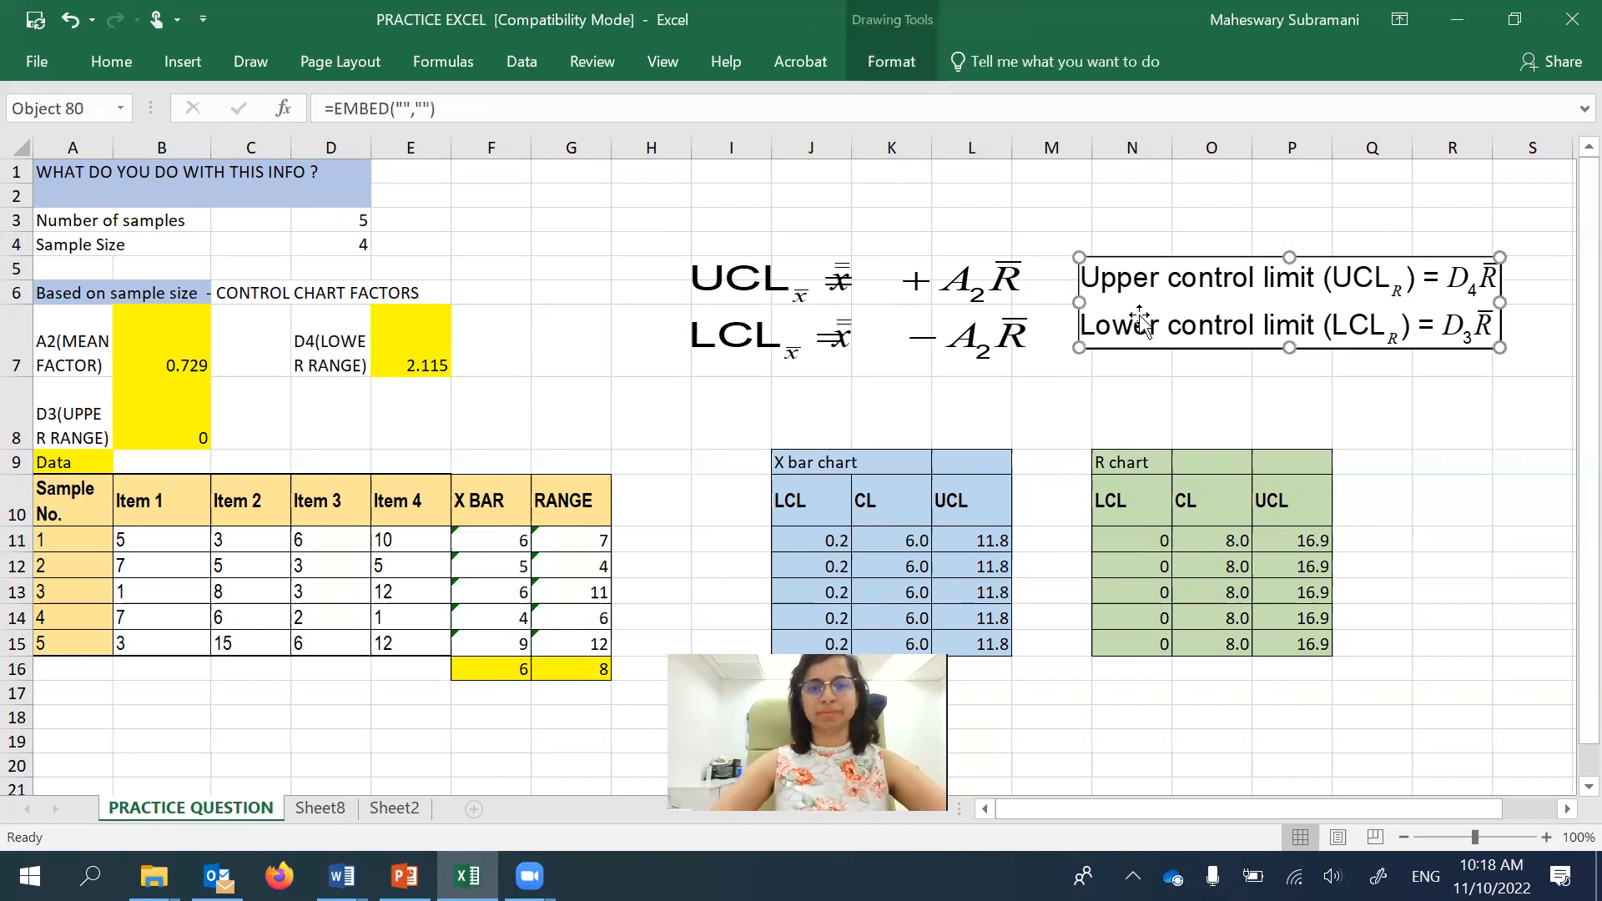
{"action": "left_click", "coordinate": [858, 304]}
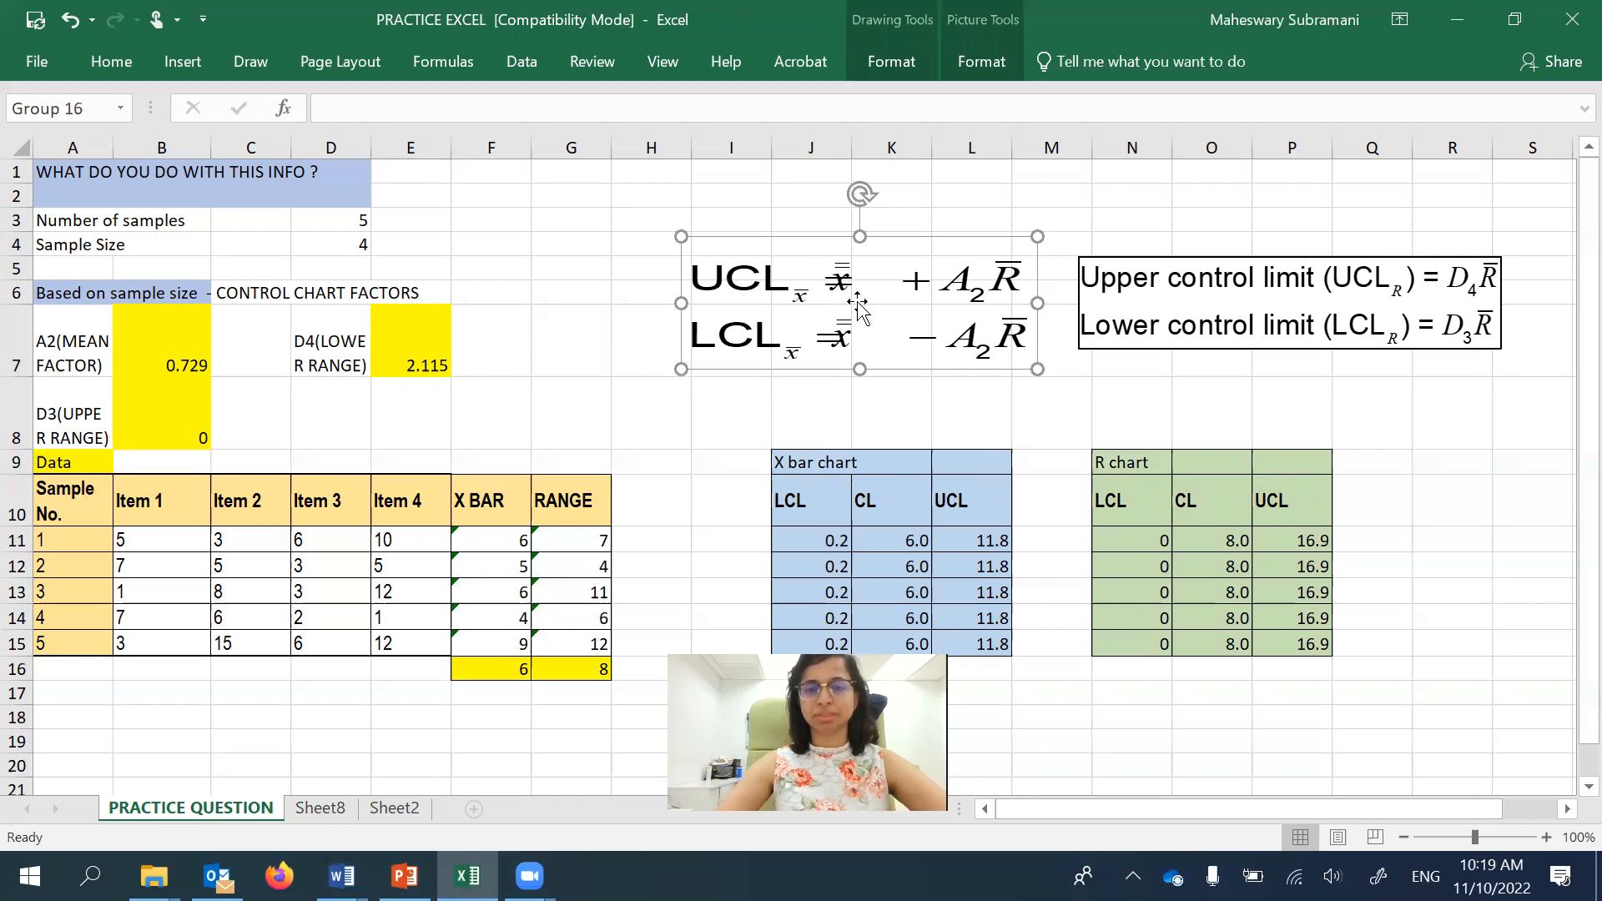
{"action": "left_click", "coordinate": [827, 538]}
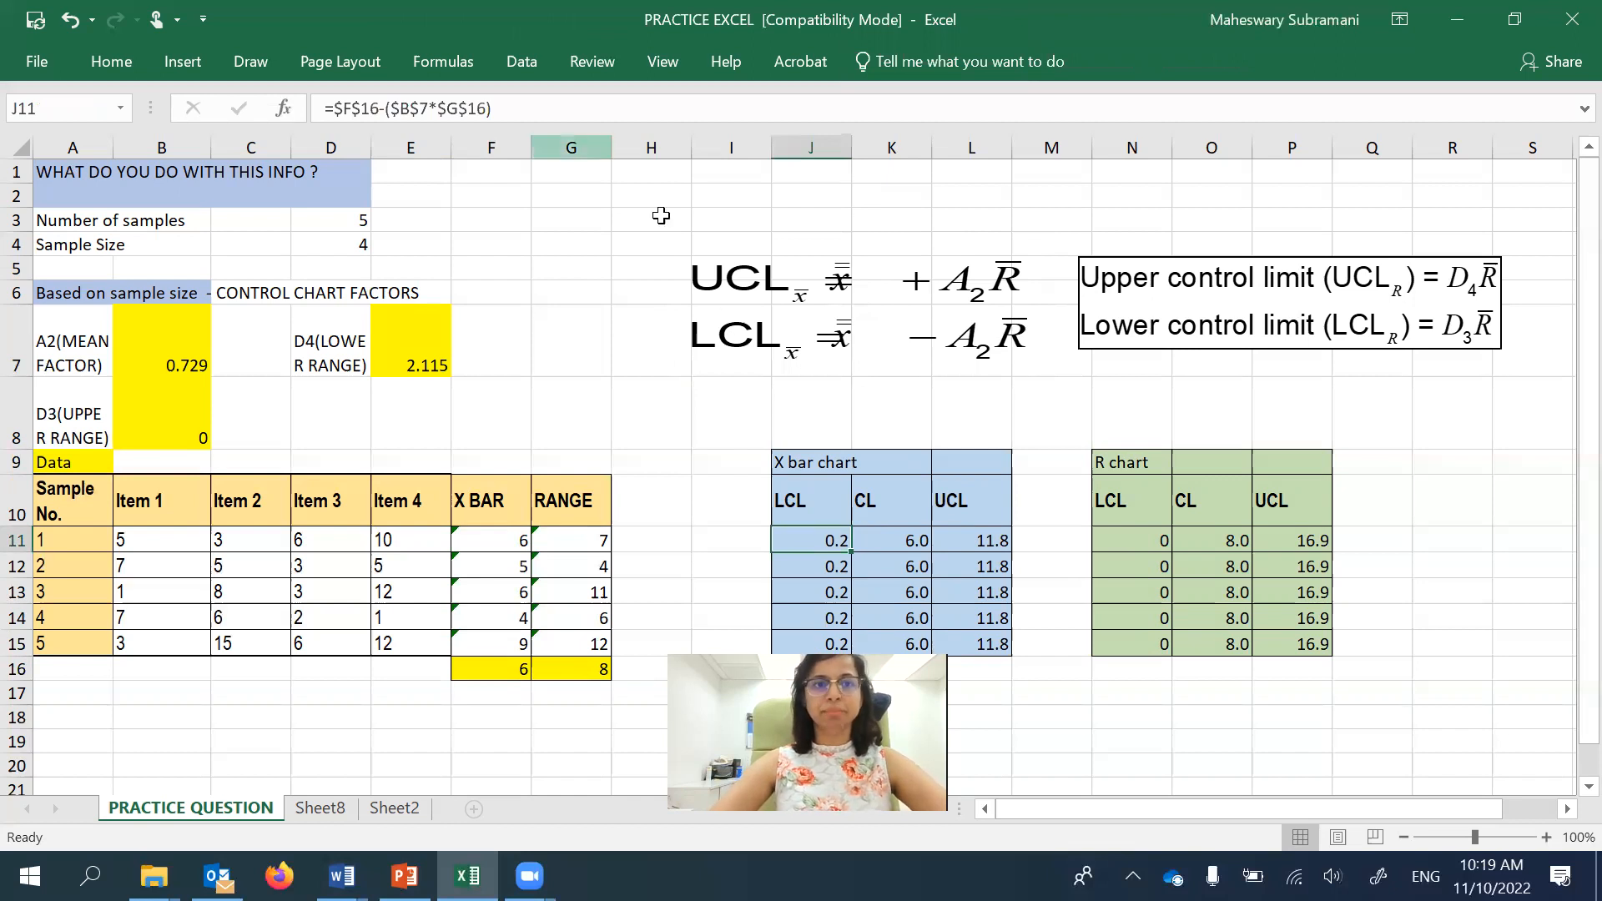
{"action": "key", "text": "F2"}
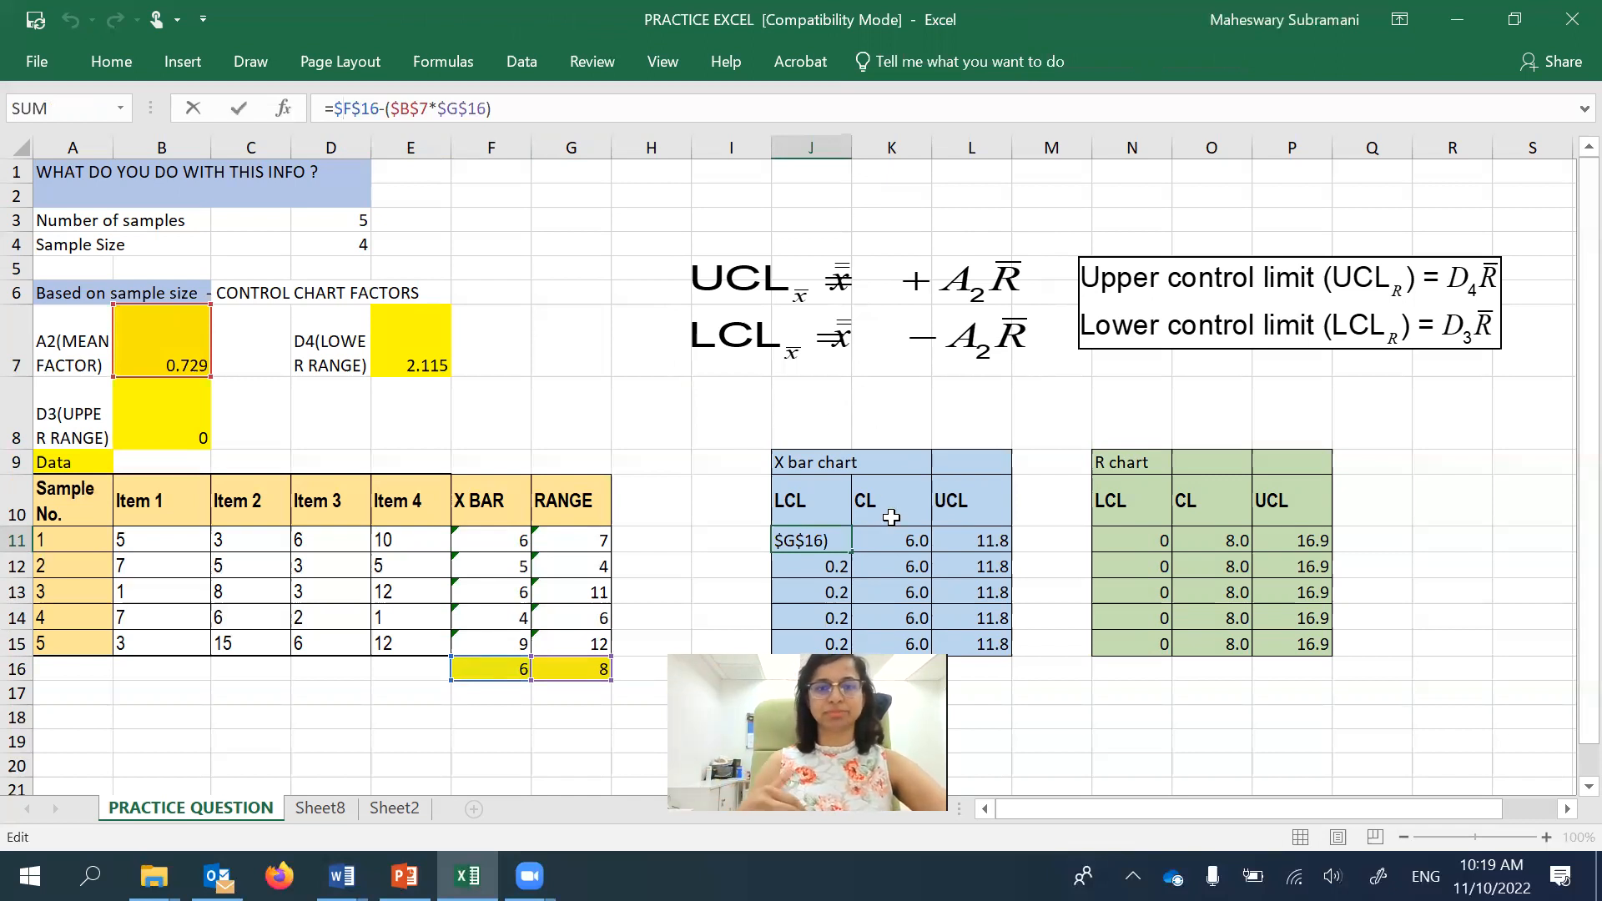
{"action": "left_click", "coordinate": [1477, 688]}
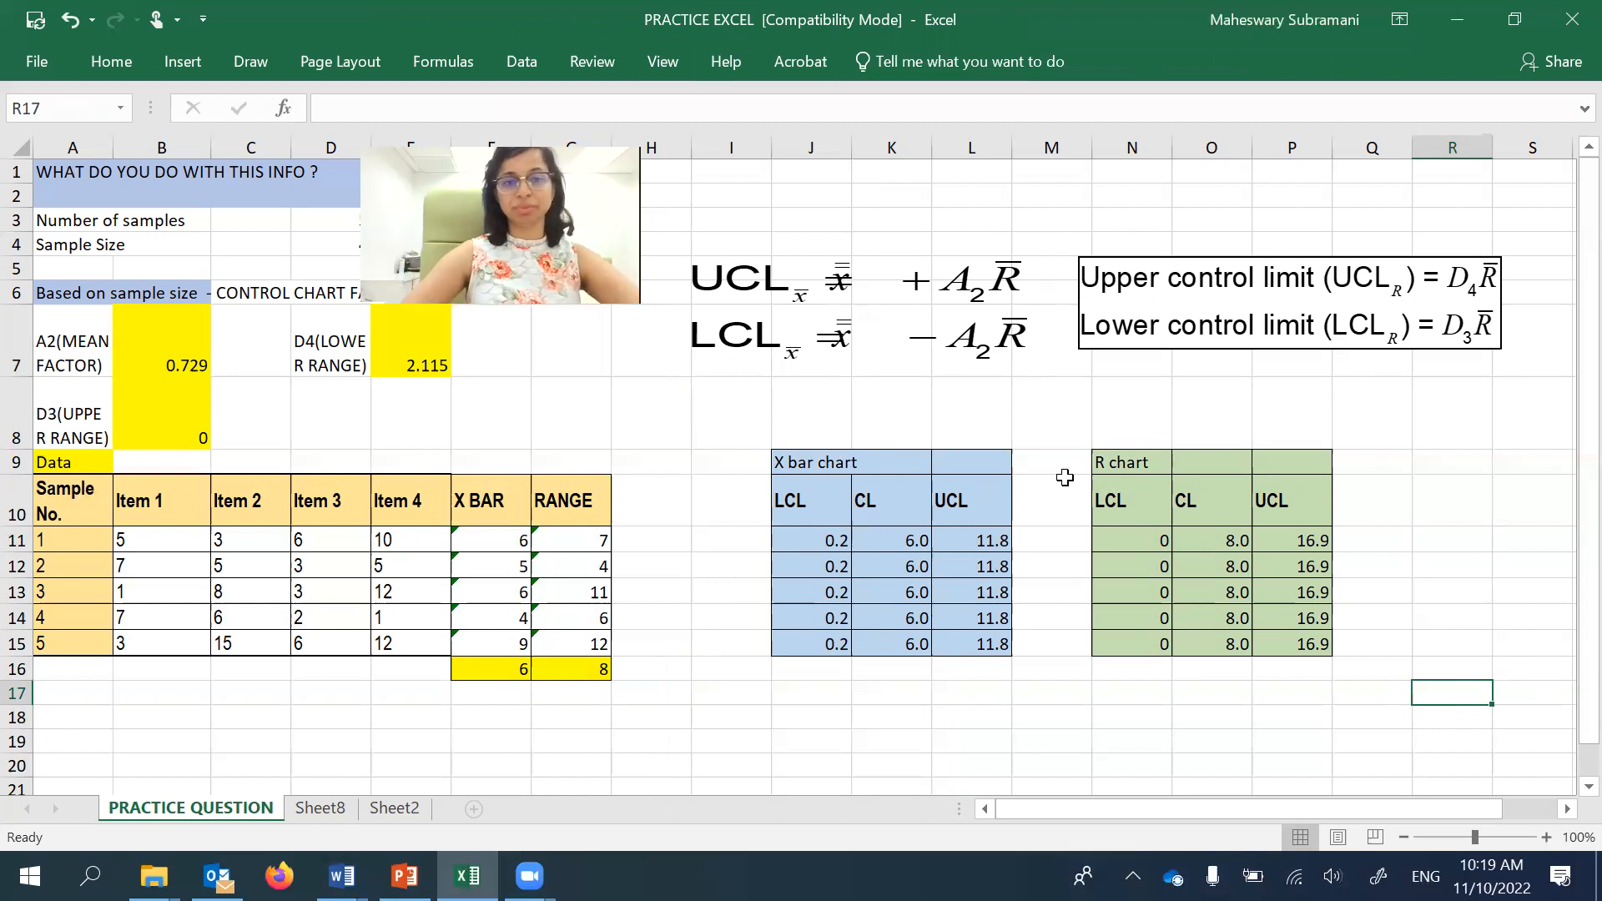
- Insert a 2-D Line with Markers chart from J9:L15 and F10:F15 and place it over the sample data table
{"action": "left_click_drag", "start_coordinate": [799, 462], "coordinate": [996, 640]}
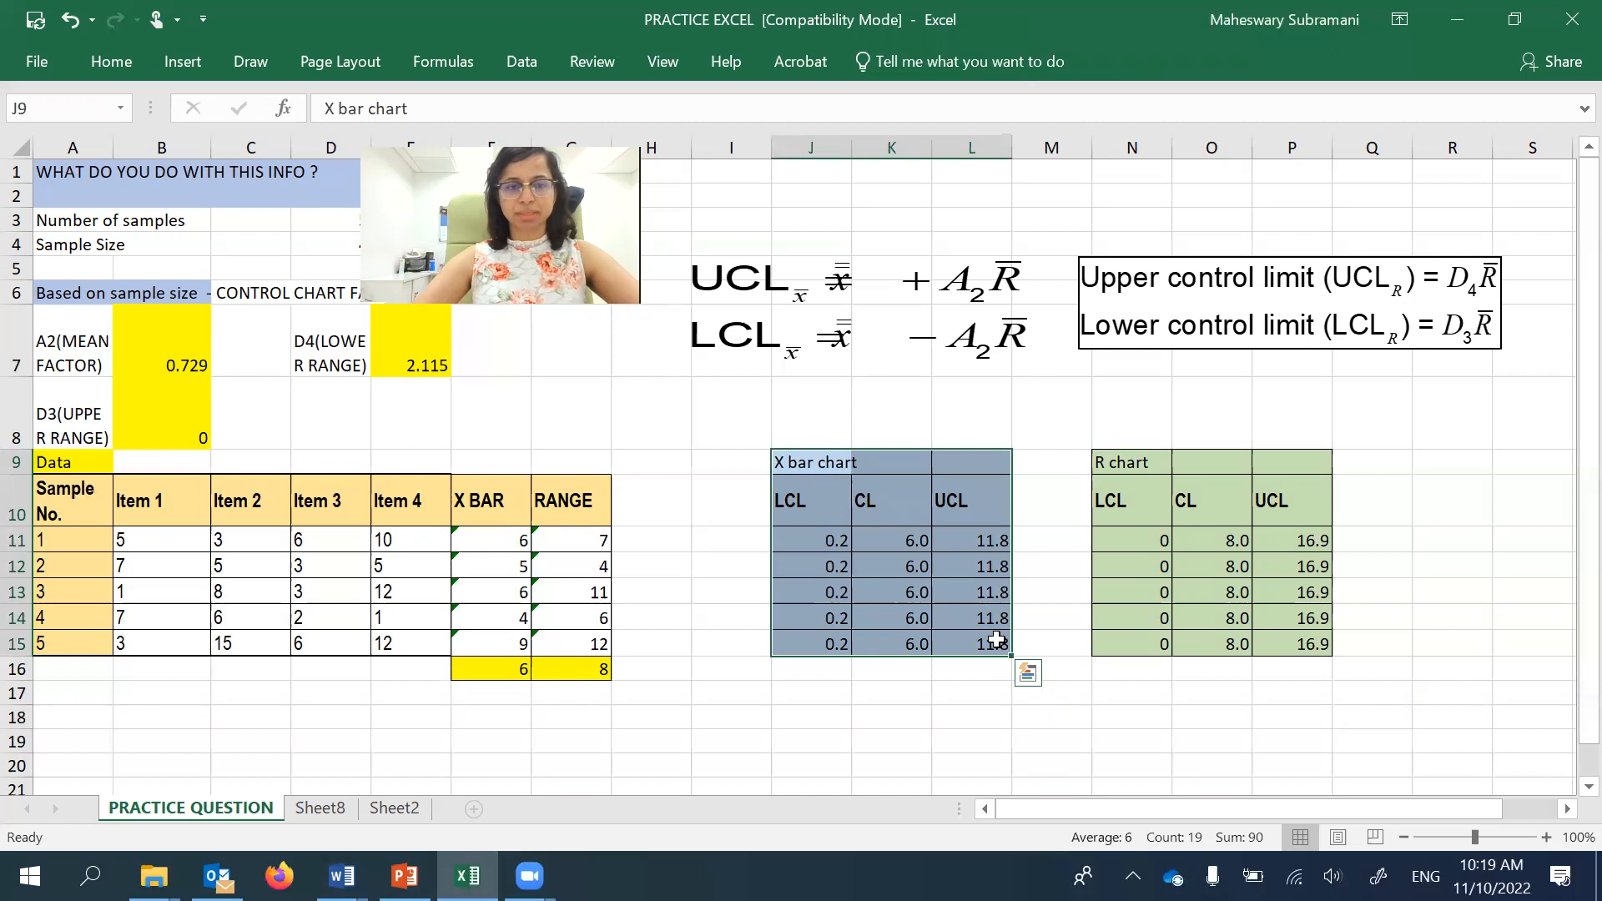
{"action": "left_click_drag", "start_coordinate": [494, 491], "coordinate": [517, 652]}
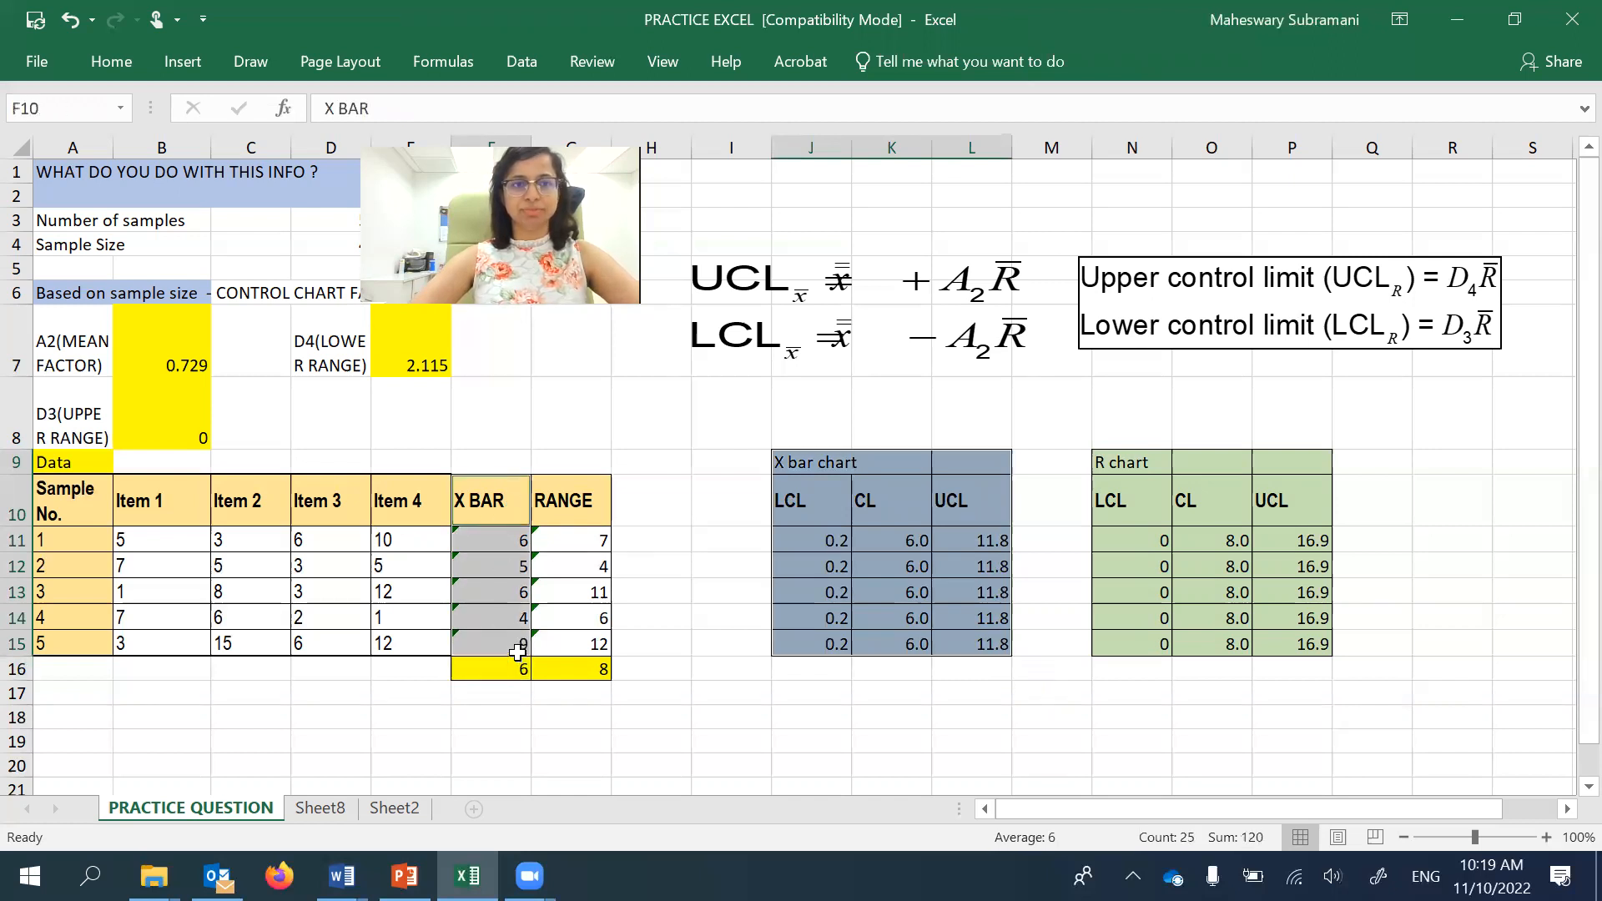
{"action": "left_click", "coordinate": [183, 64]}
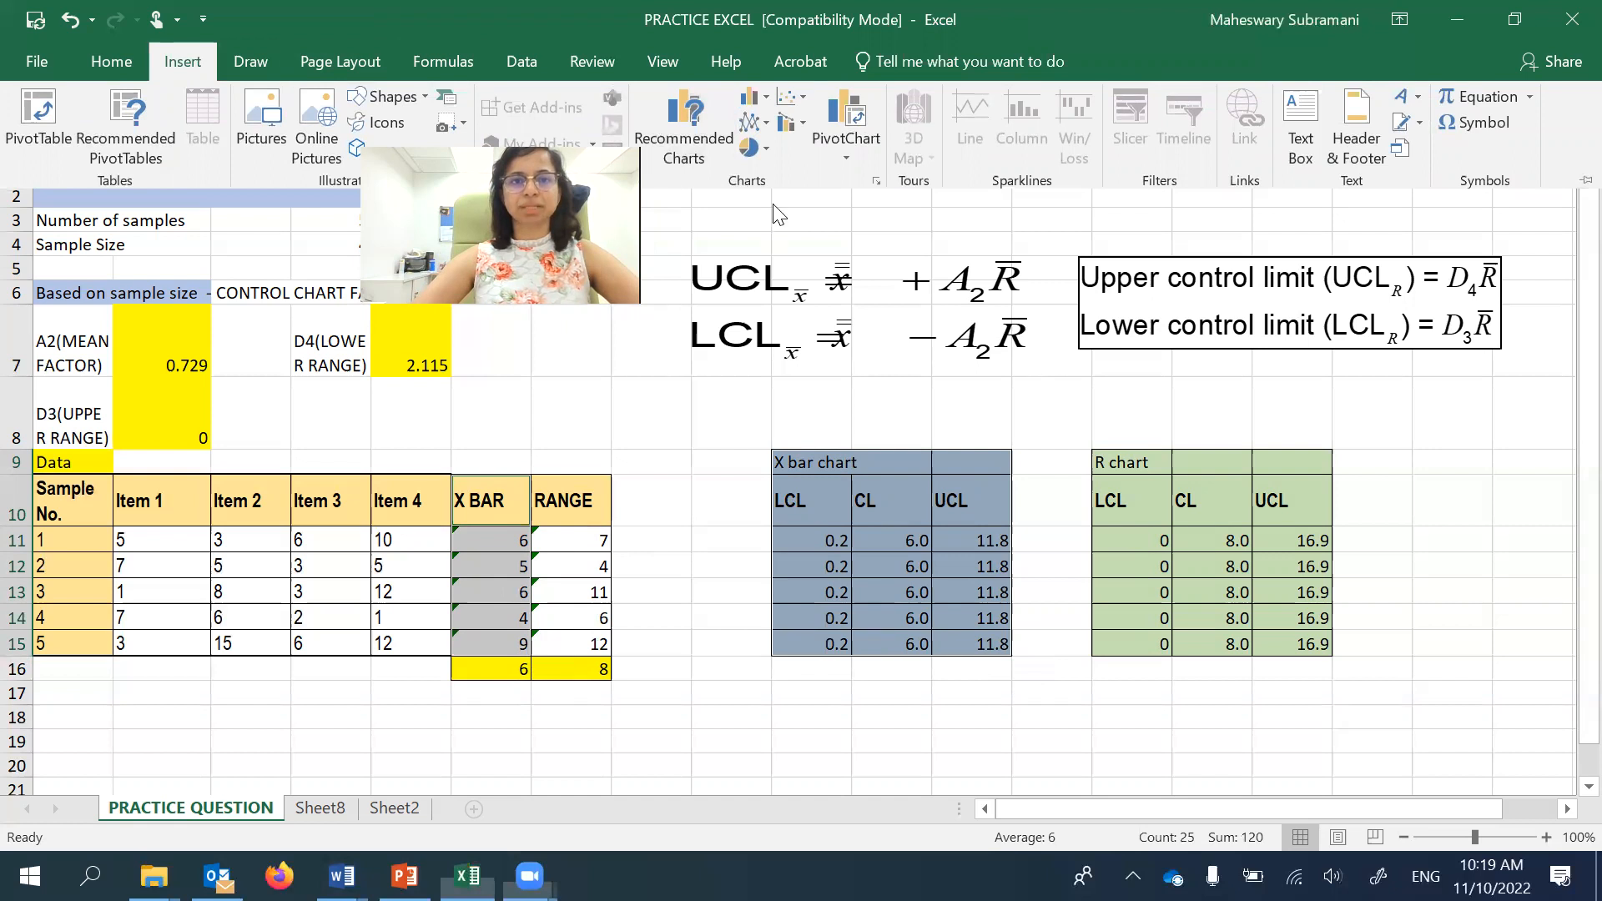
{"action": "left_click", "coordinate": [188, 65]}
{"action": "left_click", "coordinate": [188, 65]}
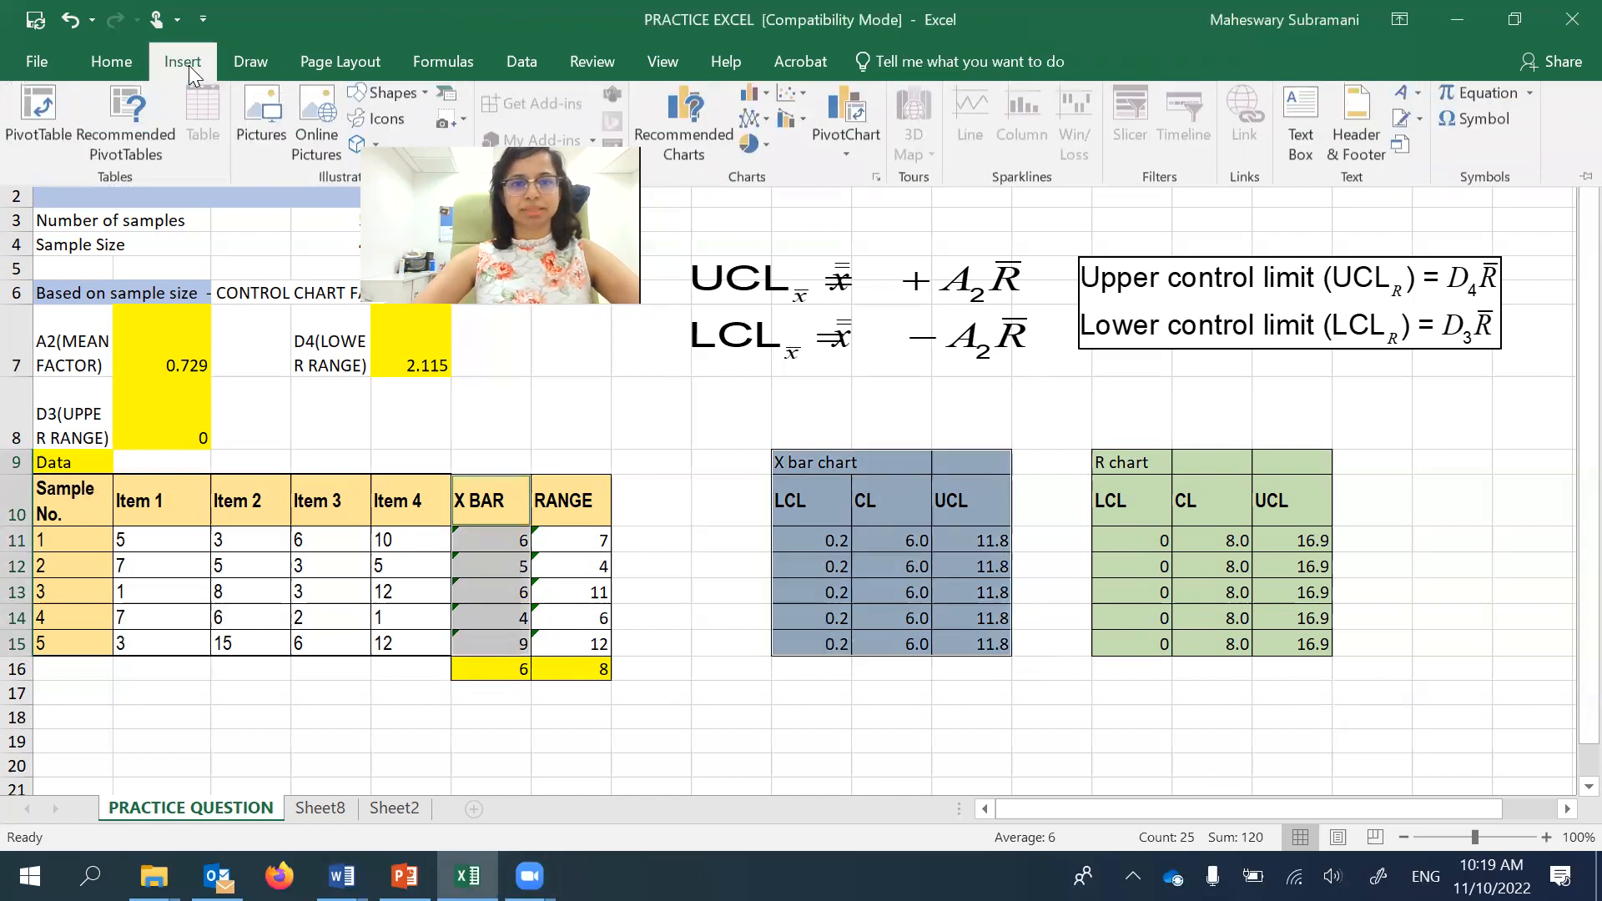
{"action": "left_click", "coordinate": [755, 127]}
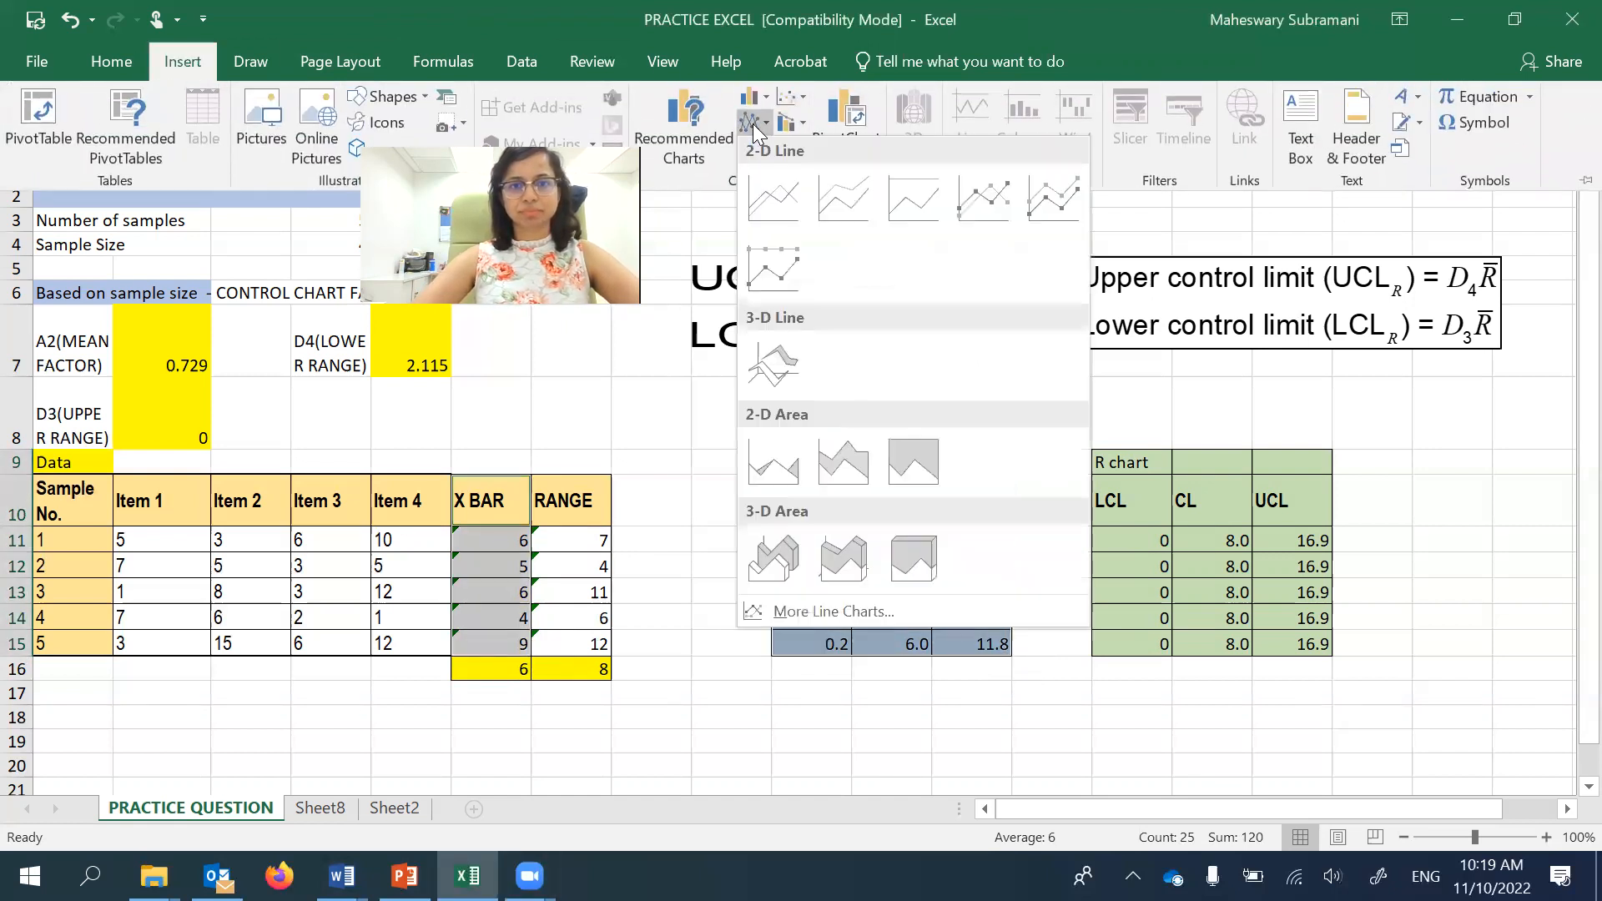
{"action": "left_click", "coordinate": [988, 204]}
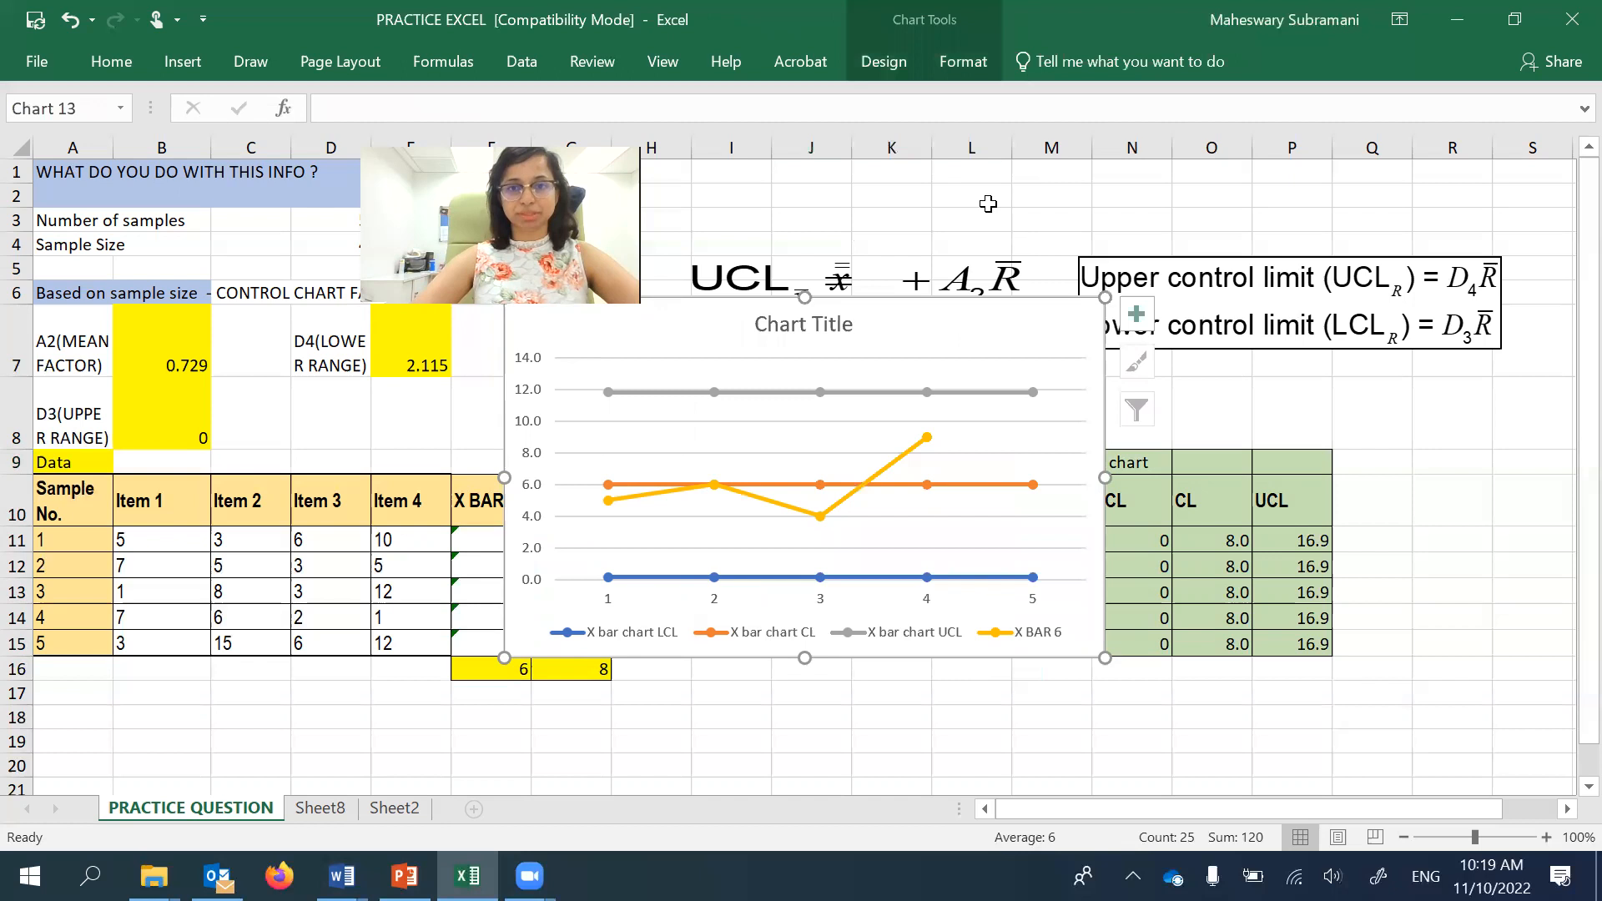
{"action": "left_click_drag", "start_coordinate": [955, 343], "coordinate": [666, 434]}
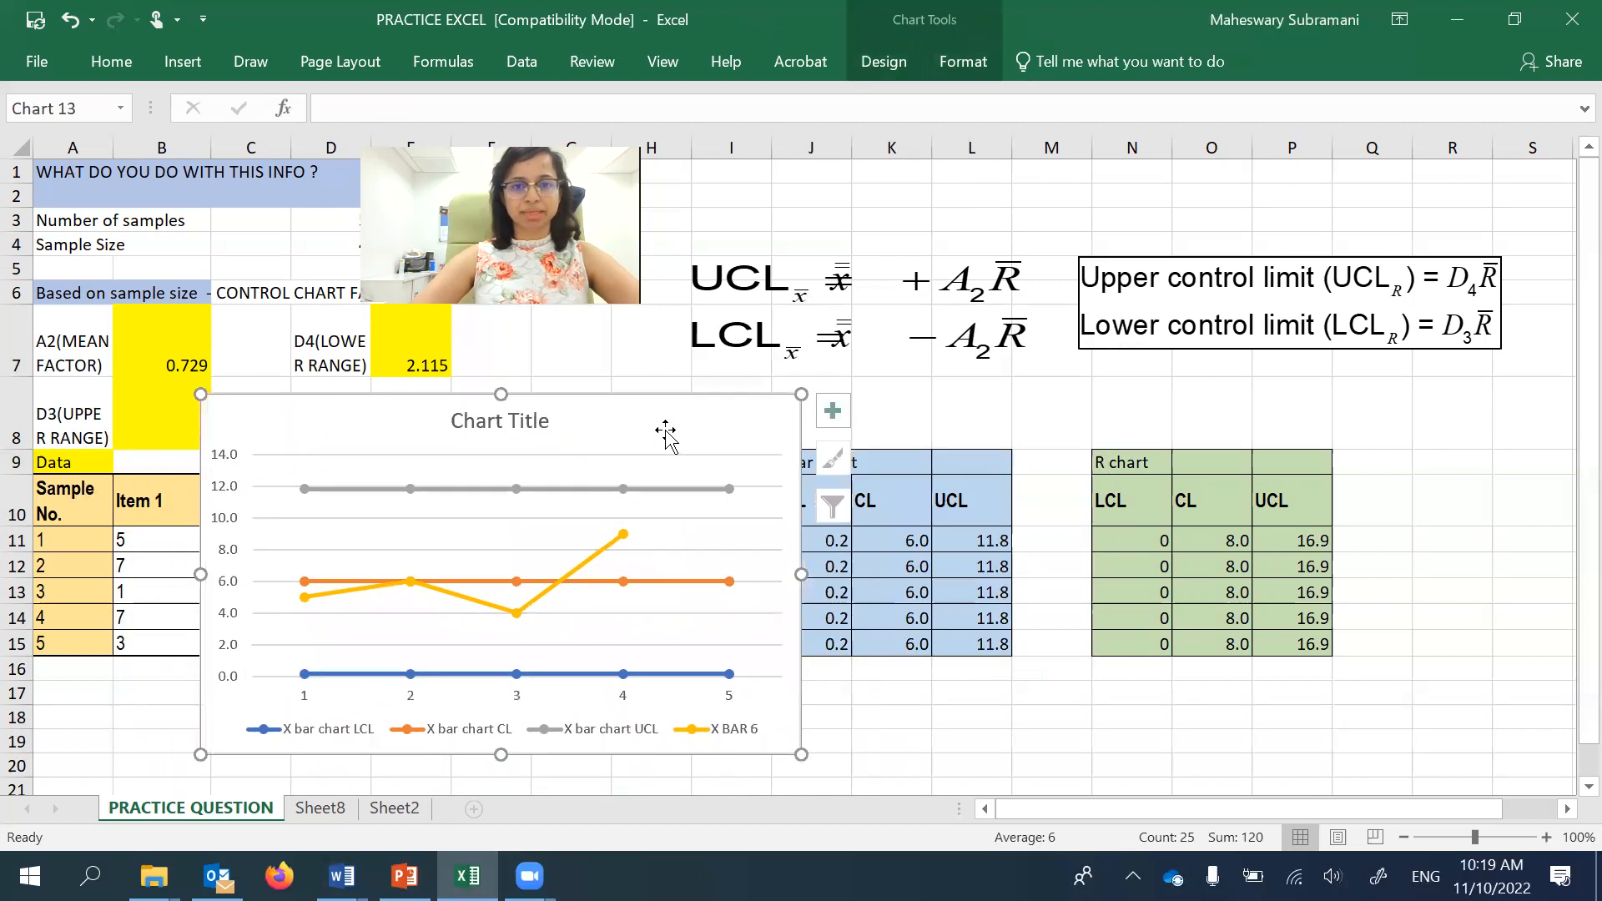
- Add axis titles and data labels to the X bar line chart
{"action": "left_click", "coordinate": [835, 419]}
{"action": "left_click", "coordinate": [913, 474]}
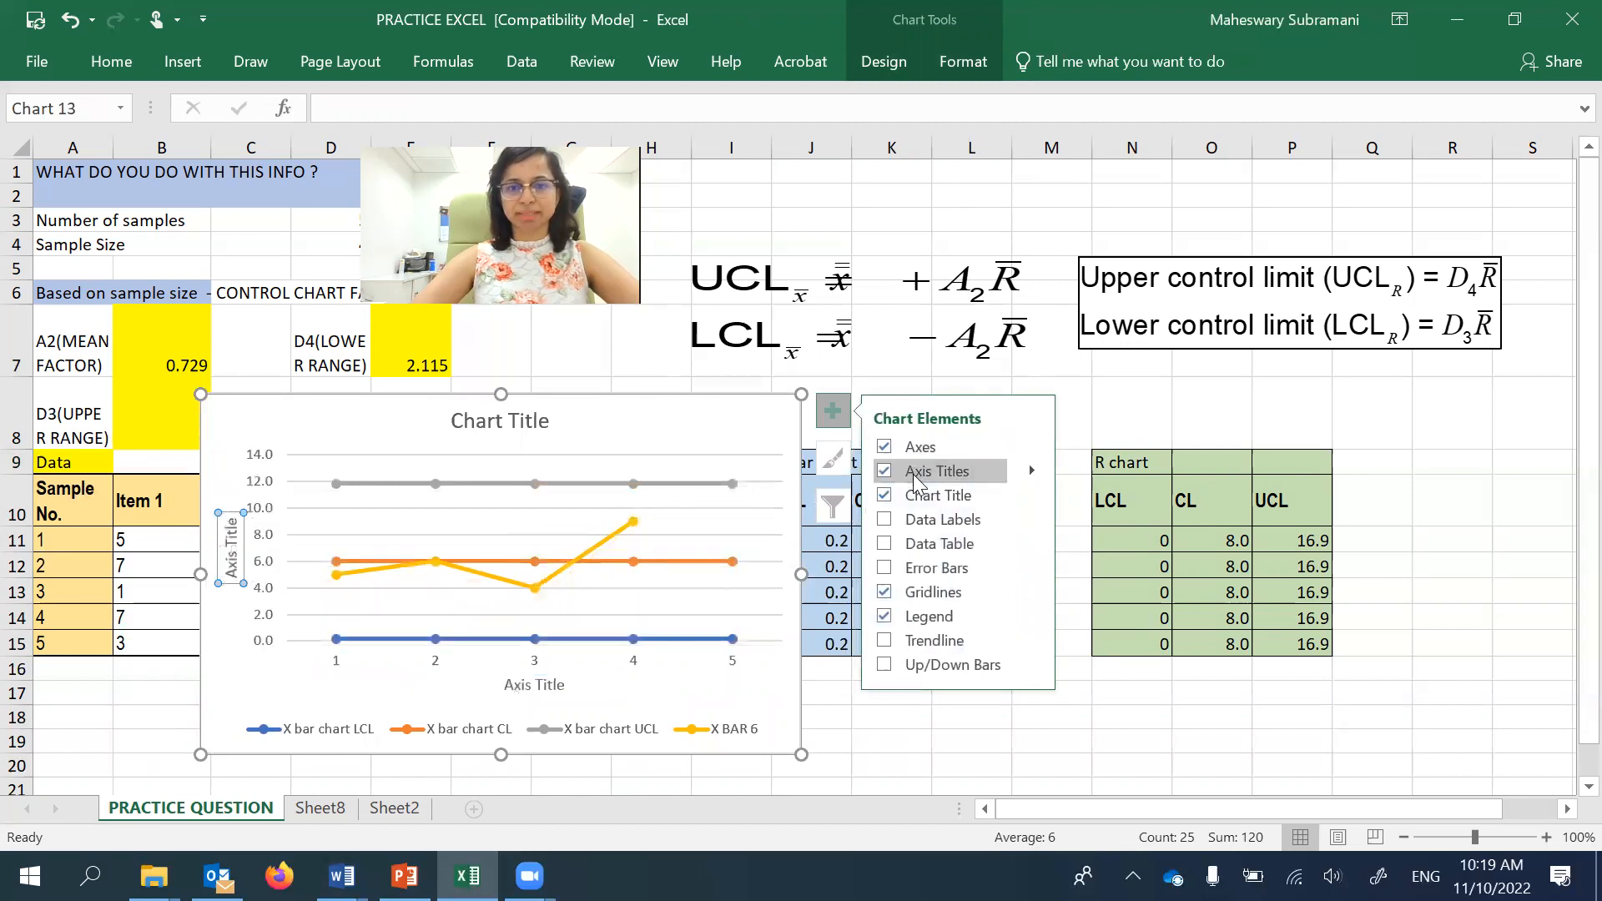
{"action": "left_click", "coordinate": [926, 522]}
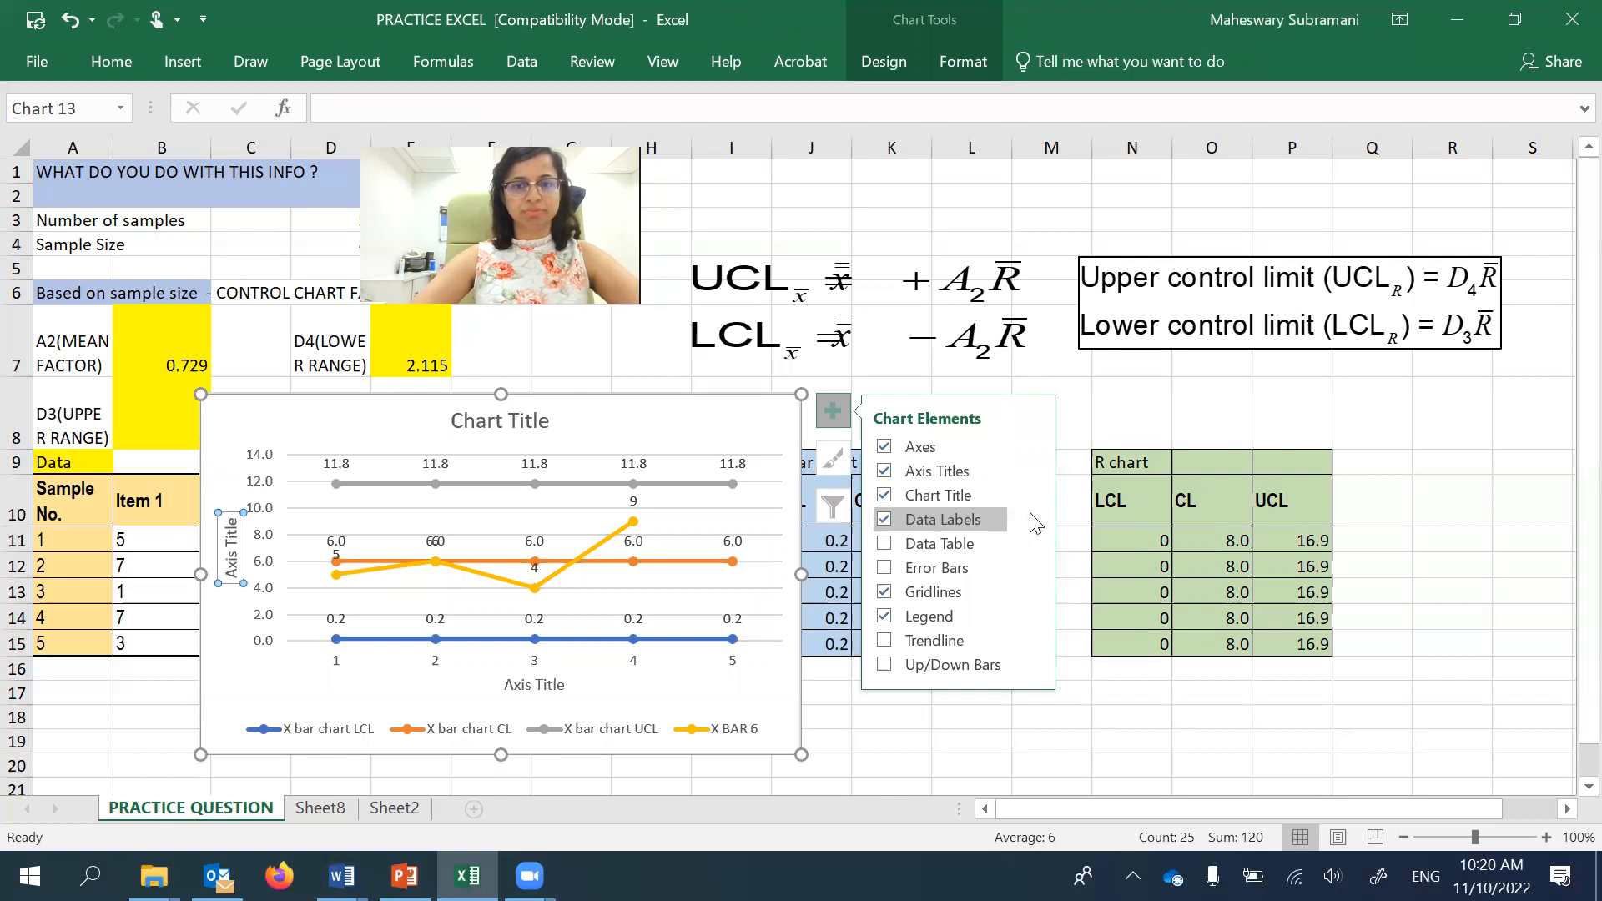
{"action": "left_click", "coordinate": [1238, 748]}
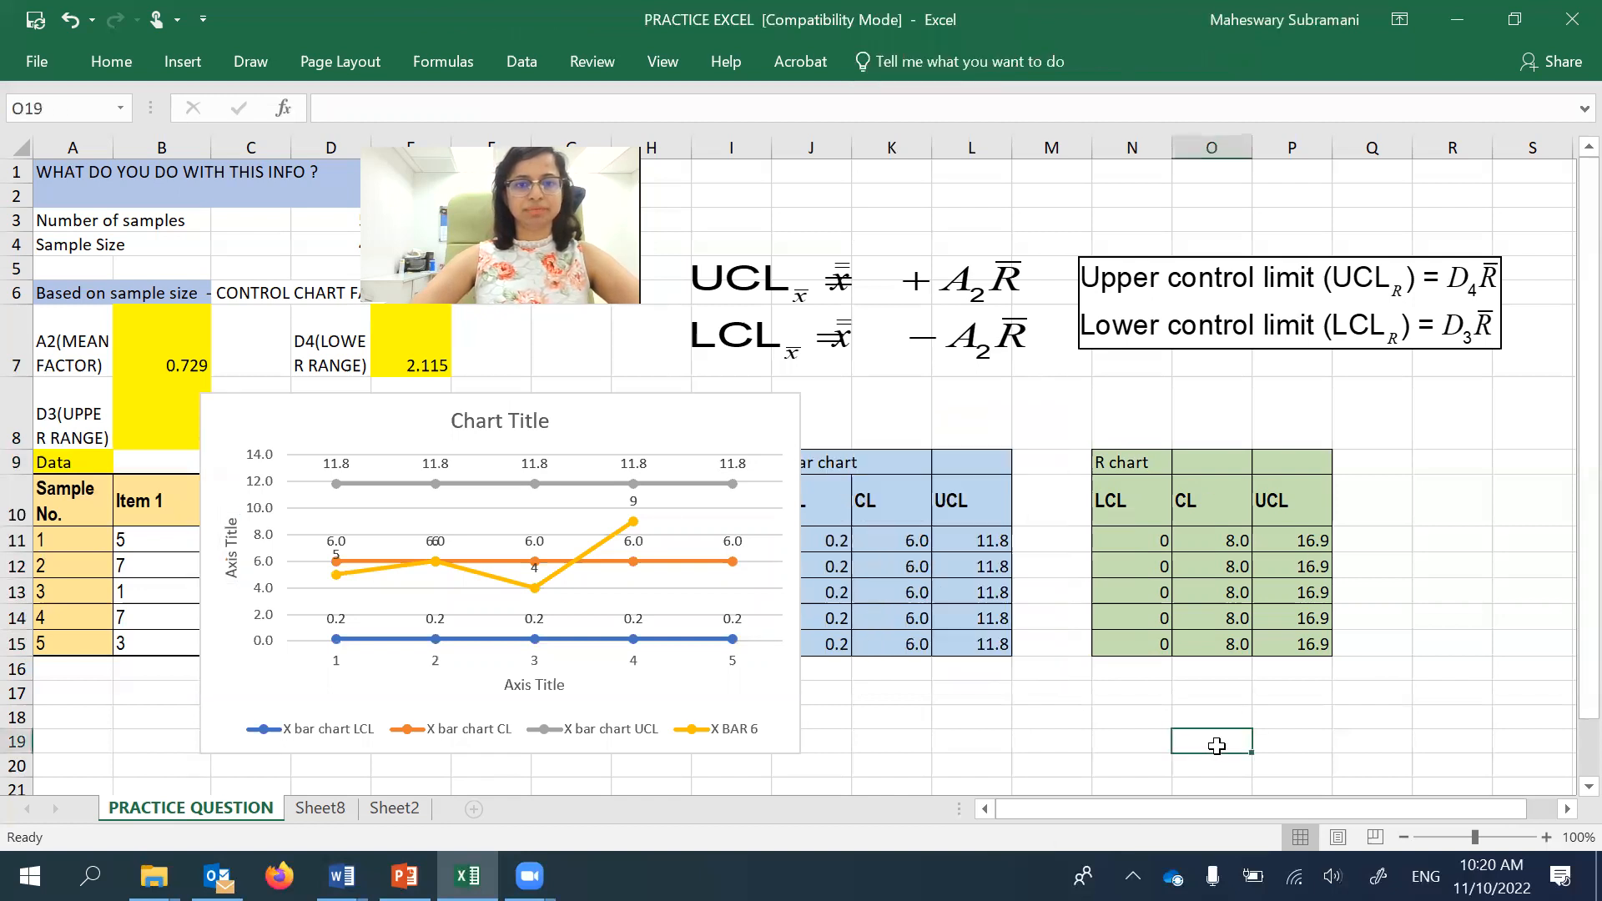
- Replace the placeholder title of the X bar line chart with X CHART
{"action": "left_click", "coordinate": [489, 417]}
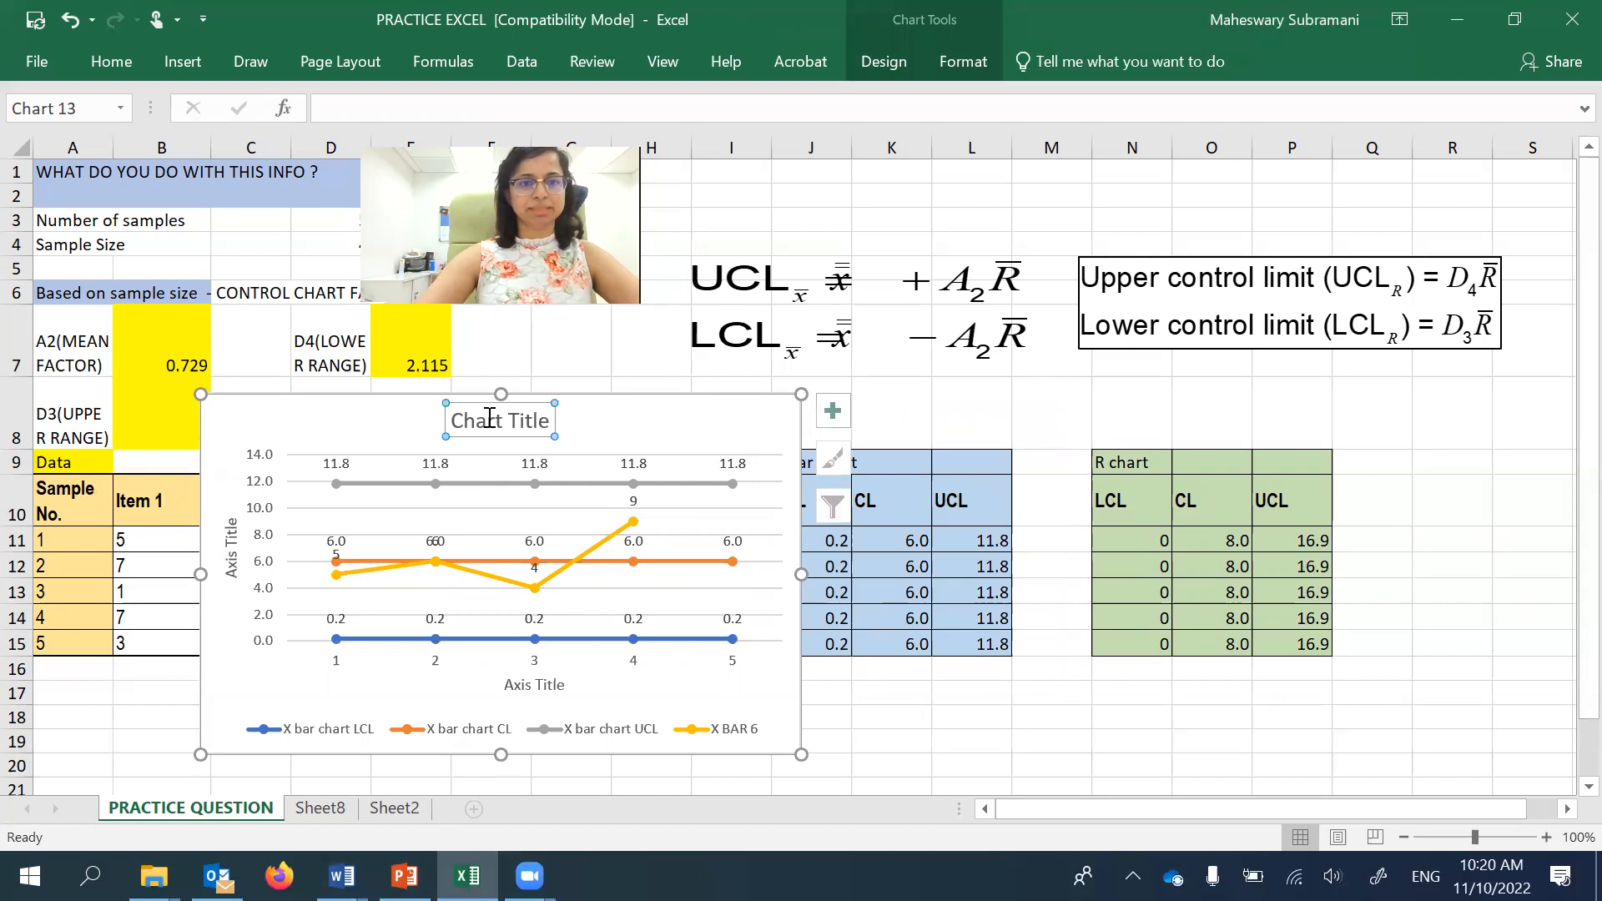
{"action": "left_click_drag", "start_coordinate": [455, 413], "coordinate": [612, 397]}
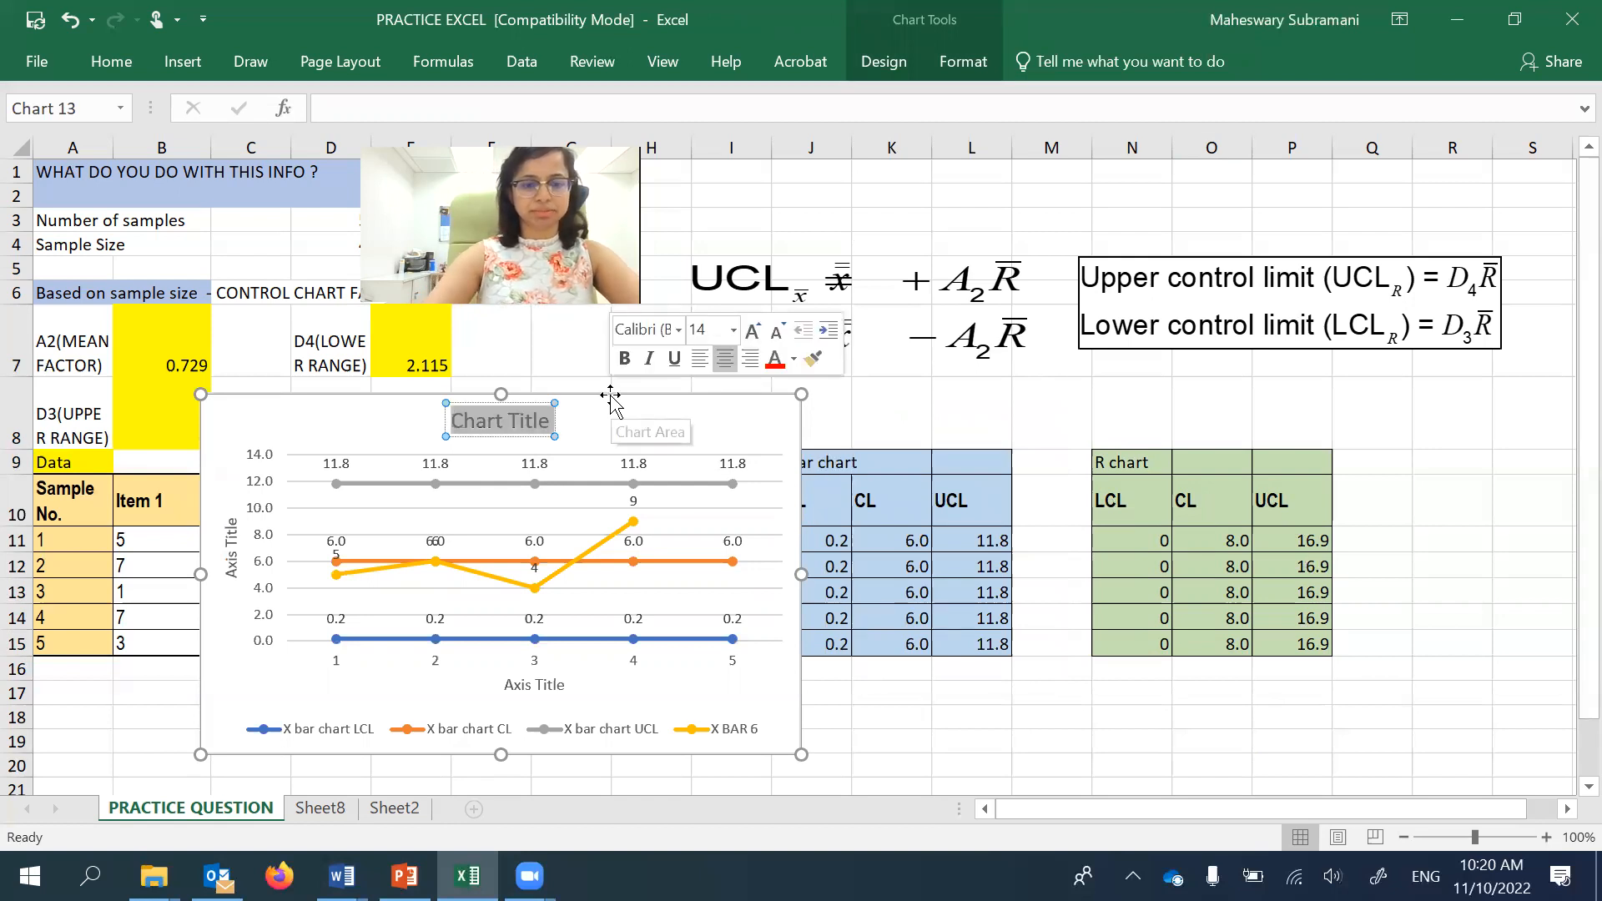
{"action": "type", "text": "X CHART"}
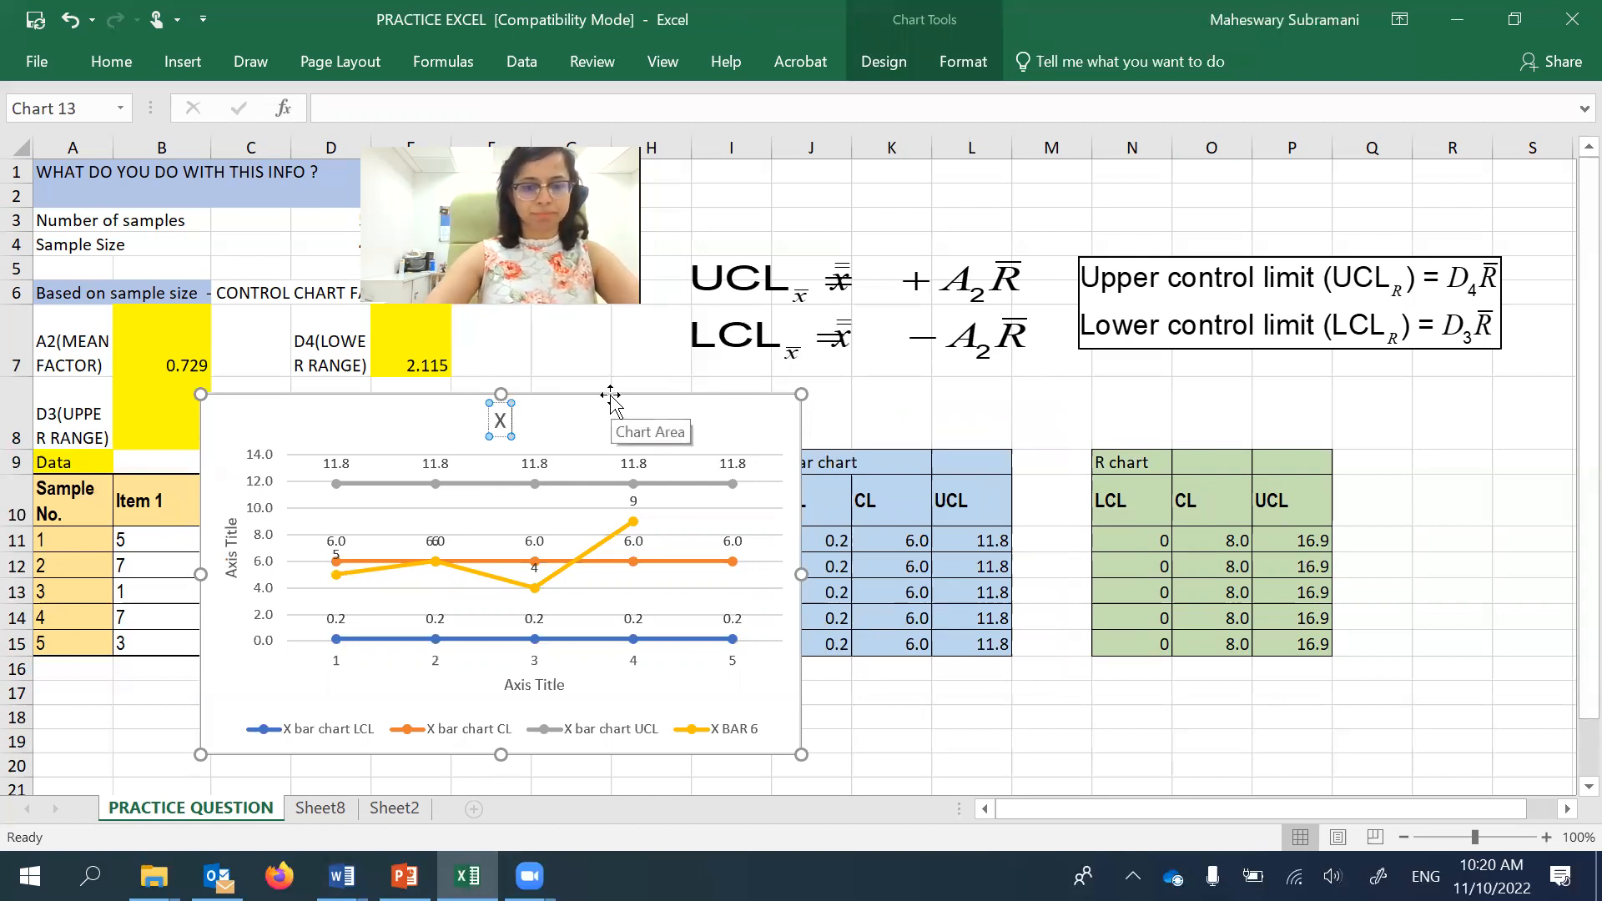
- Try to clear the vertical axis title and undo the insertion of the X bar line chart
{"action": "left_click", "coordinate": [227, 549]}
{"action": "key", "text": "BackSpace"}
{"action": "key", "text": "BackSpace"}
{"action": "key", "text": "BackSpace"}
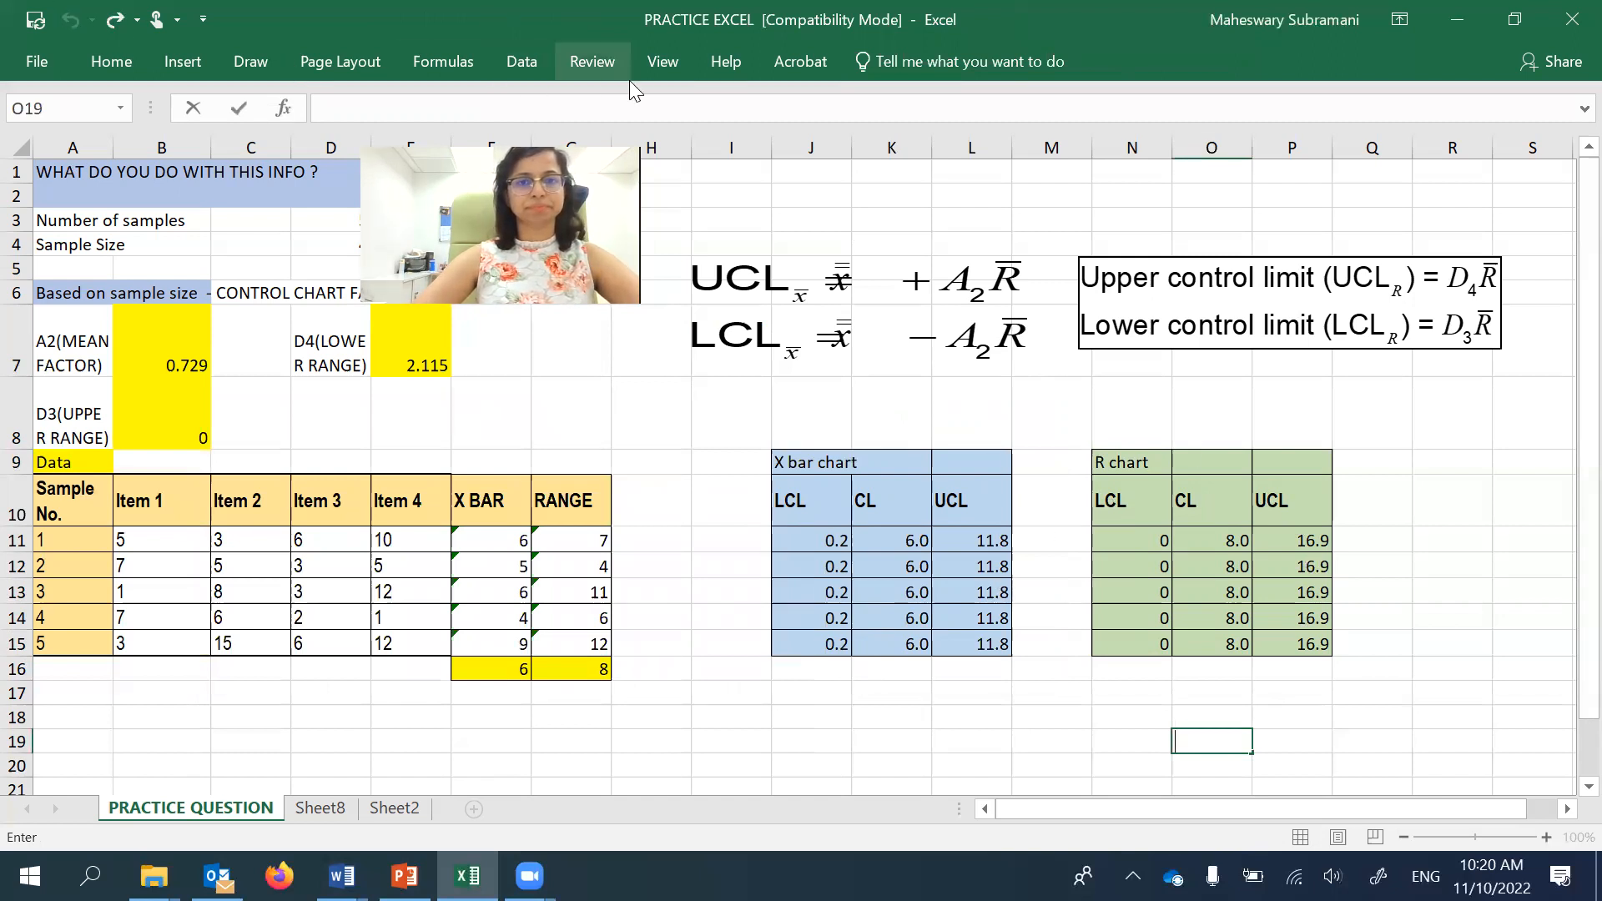
- Insert a 2-D Line with Markers chart from the X bar chart table J9:L15 and the range F9:F15
{"action": "left_click_drag", "start_coordinate": [785, 463], "coordinate": [993, 639]}
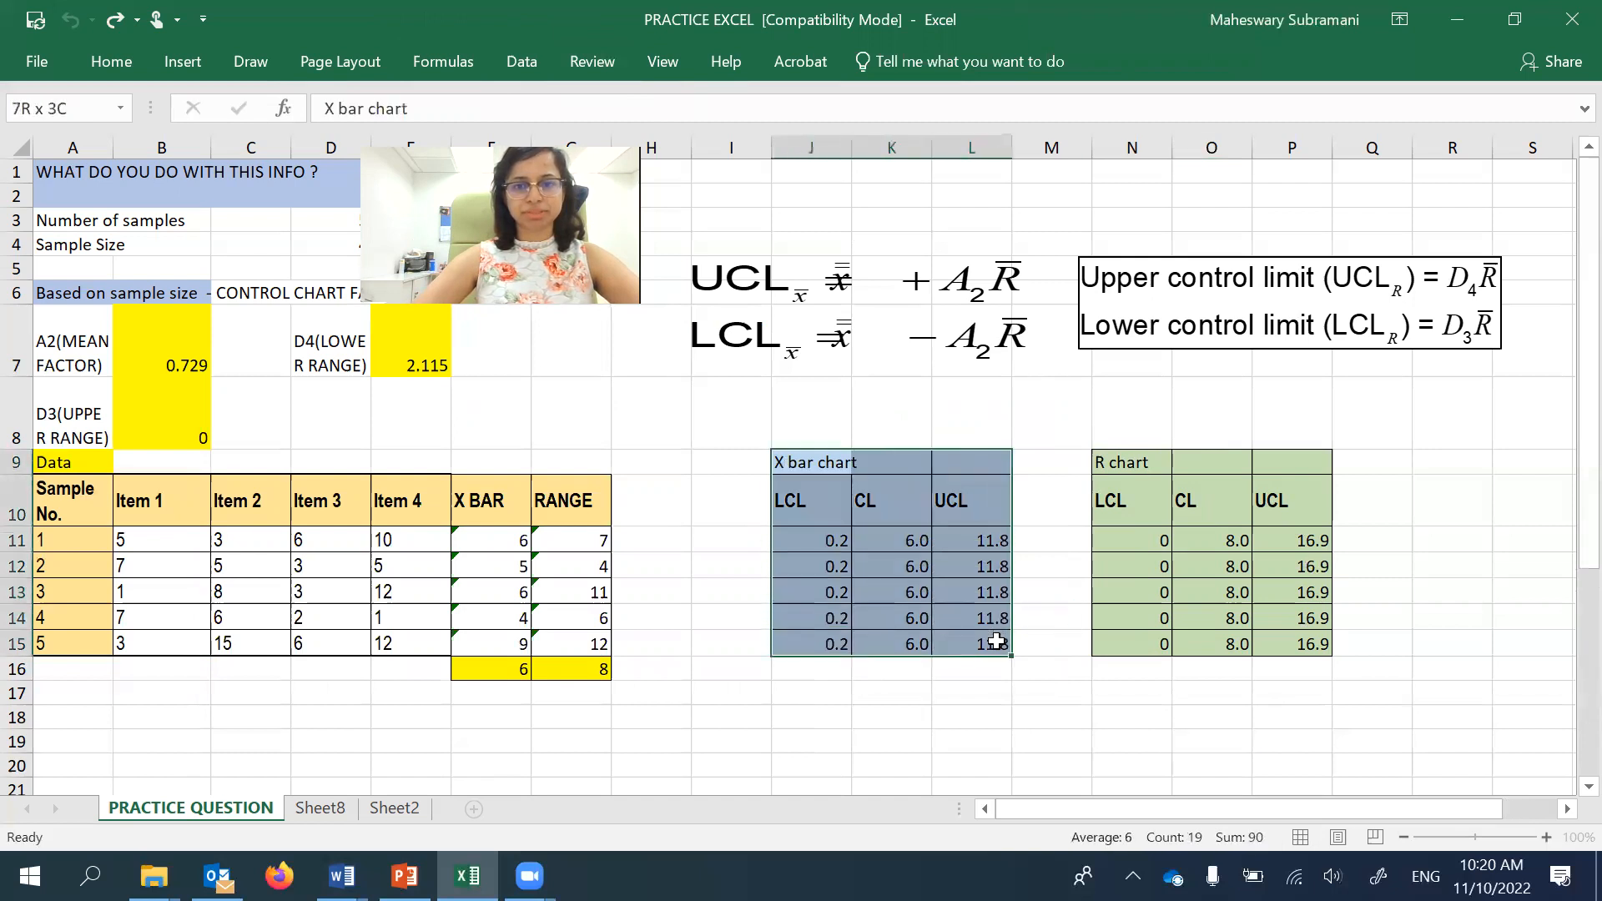
{"action": "left_click_drag", "start_coordinate": [492, 464], "coordinate": [499, 650]}
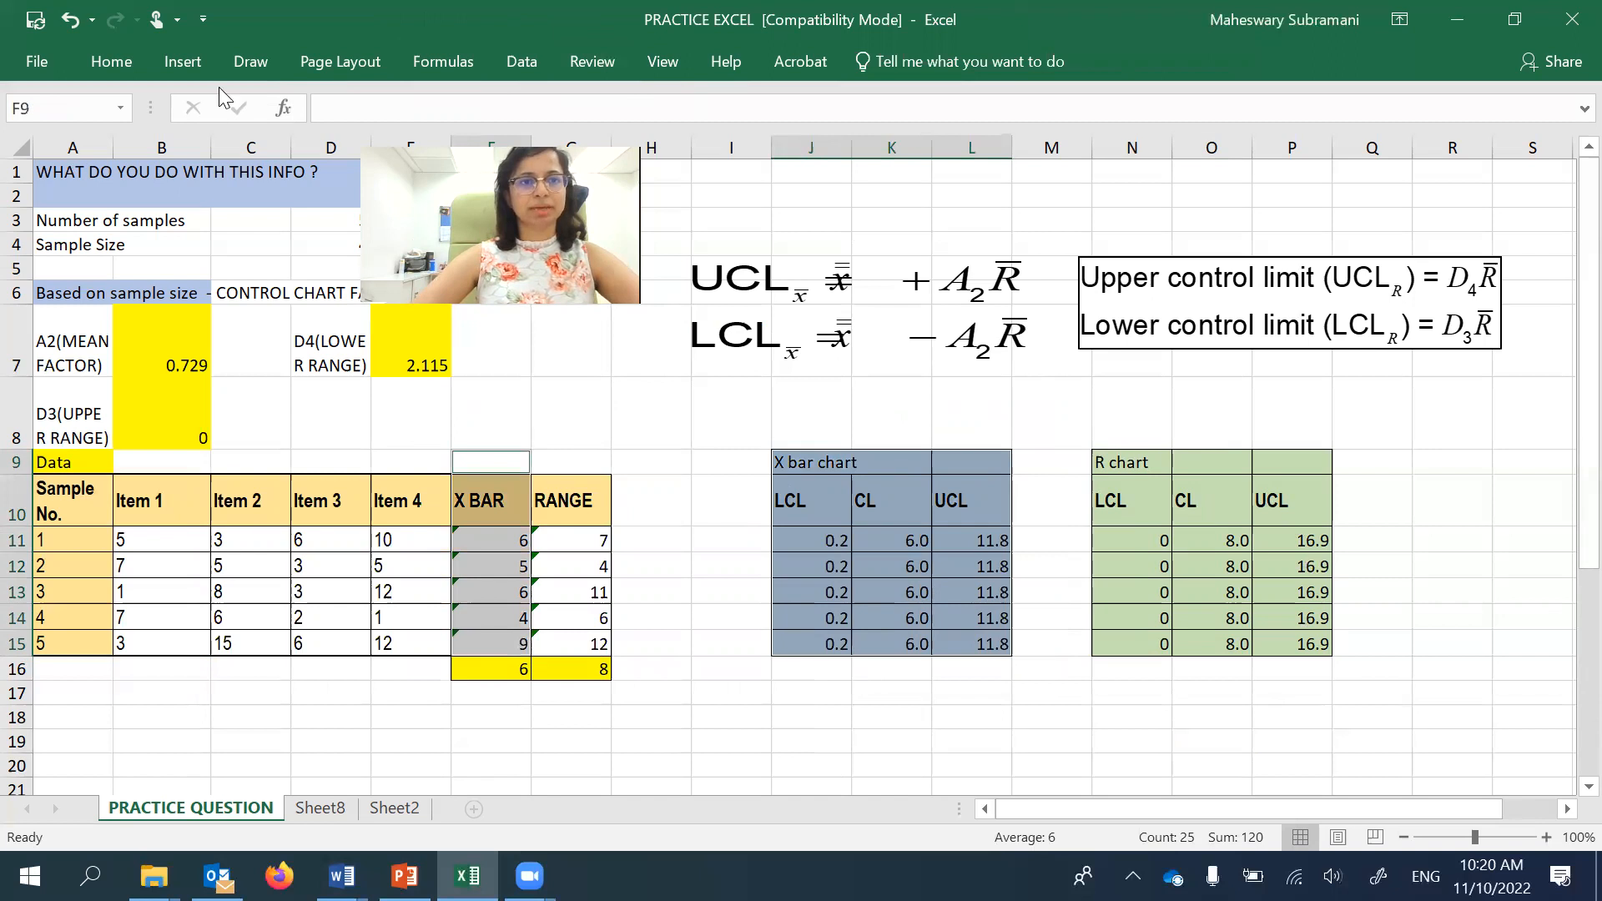
{"action": "left_click", "coordinate": [198, 66]}
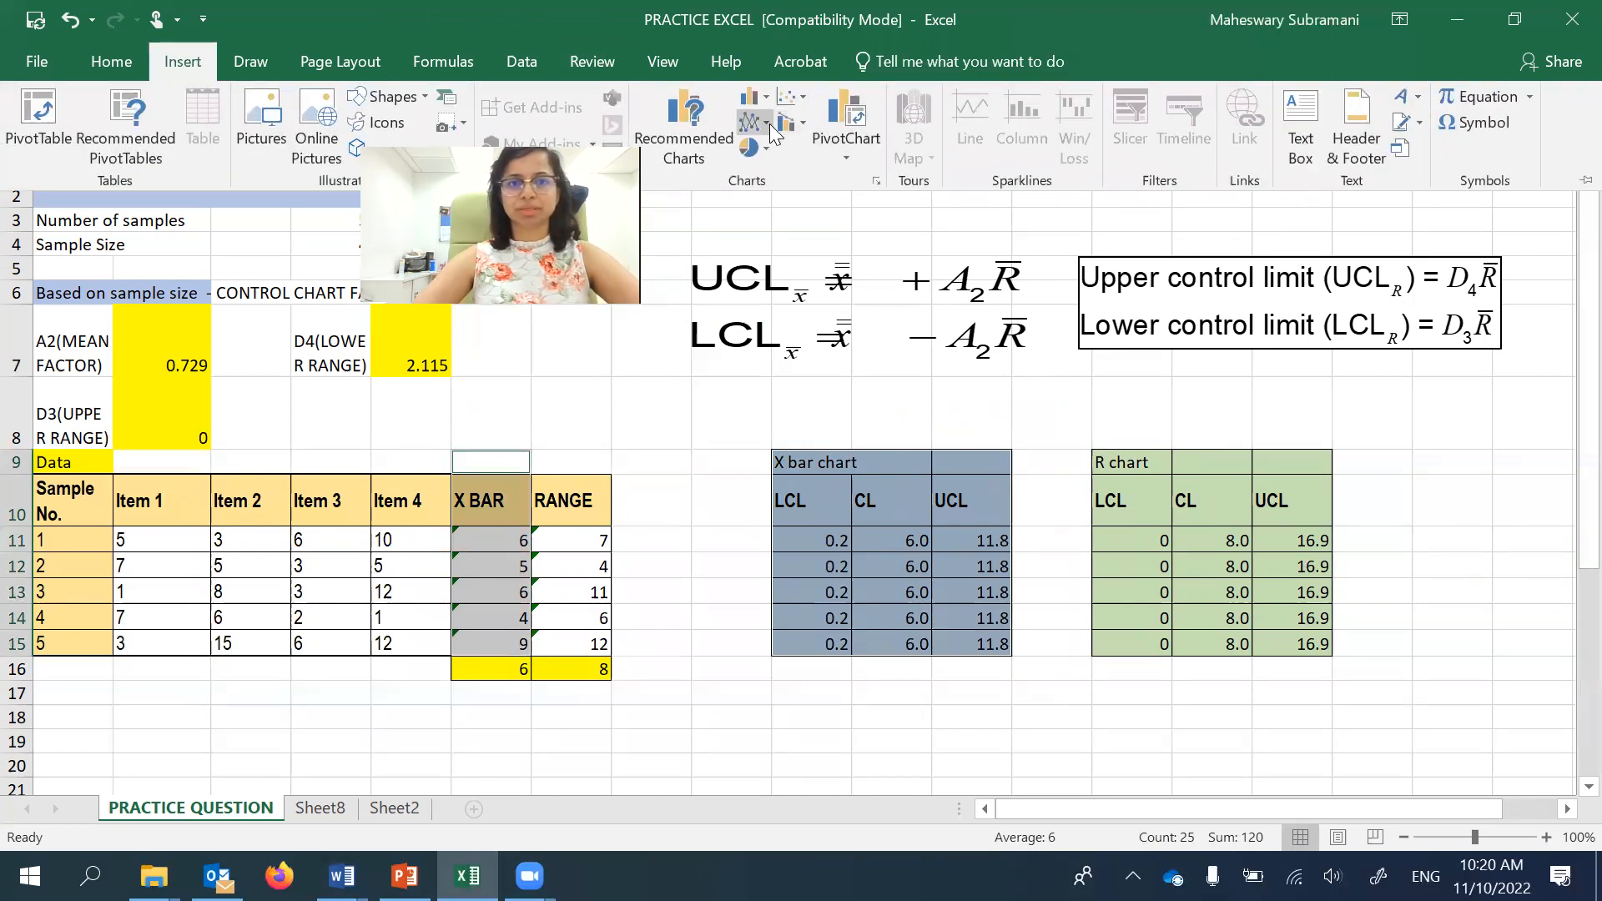
{"action": "left_click", "coordinate": [766, 125]}
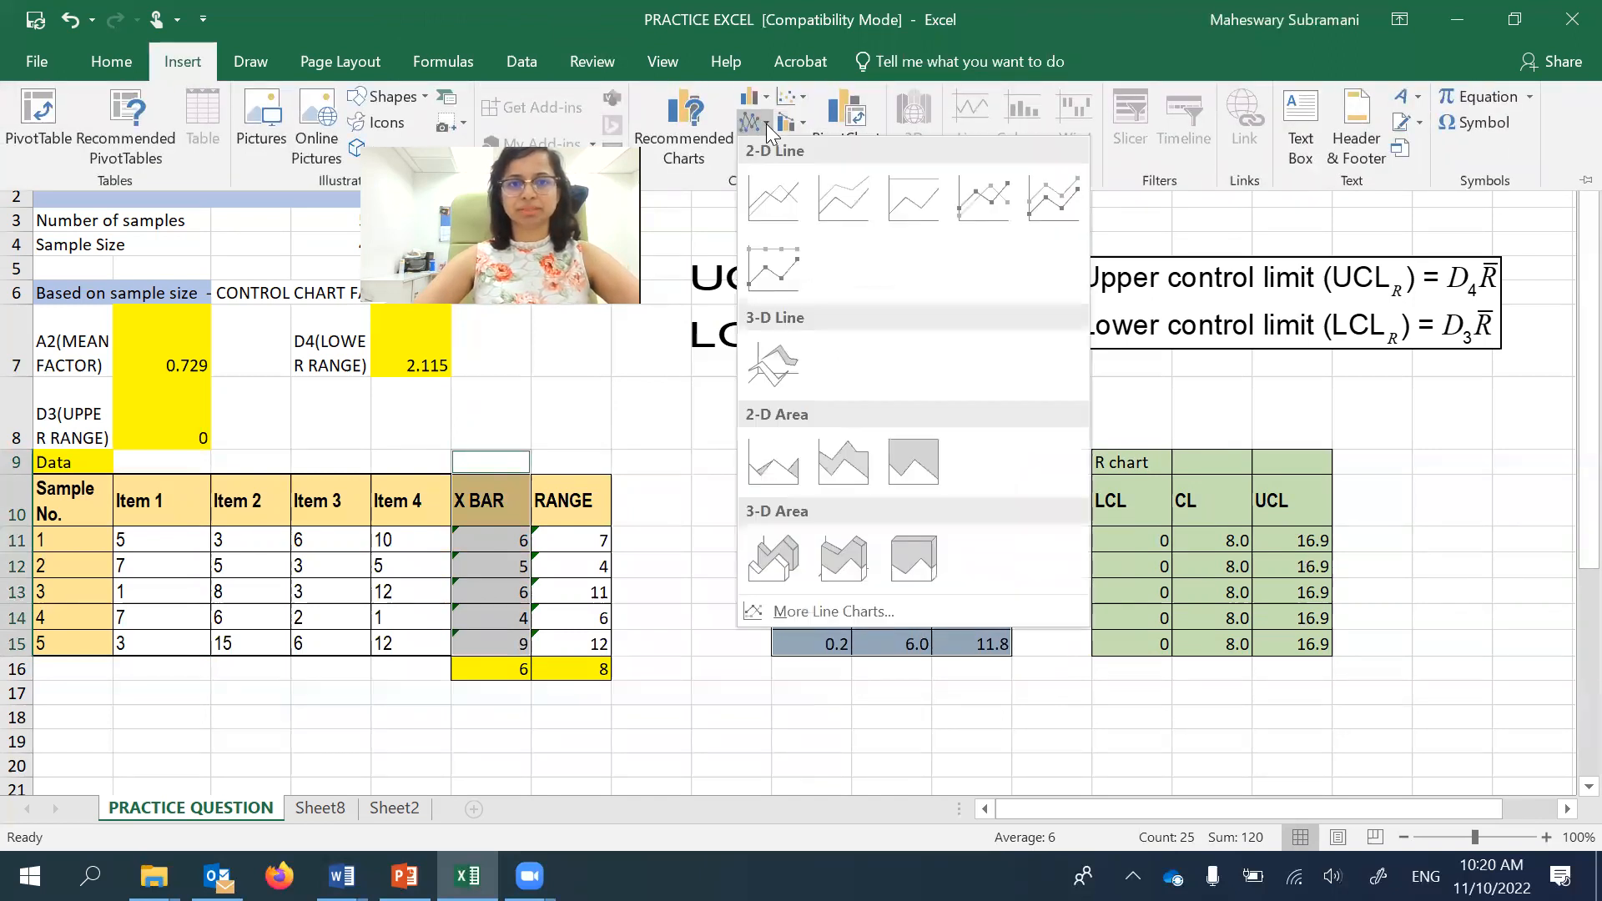
{"action": "left_click", "coordinate": [680, 301]}
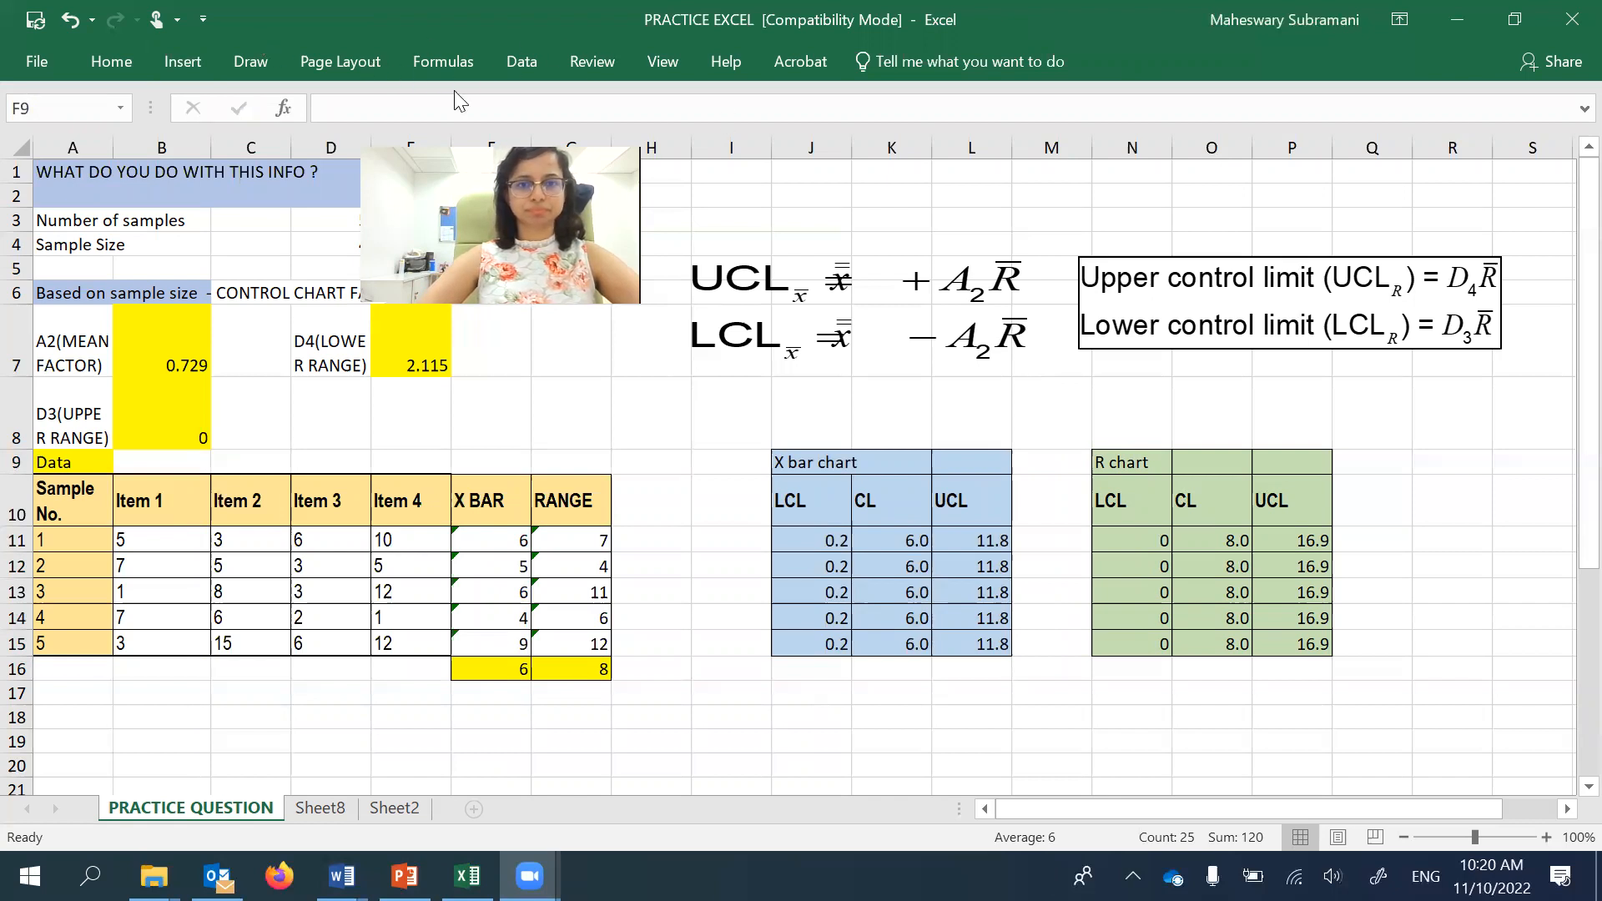
{"action": "left_click", "coordinate": [822, 449]}
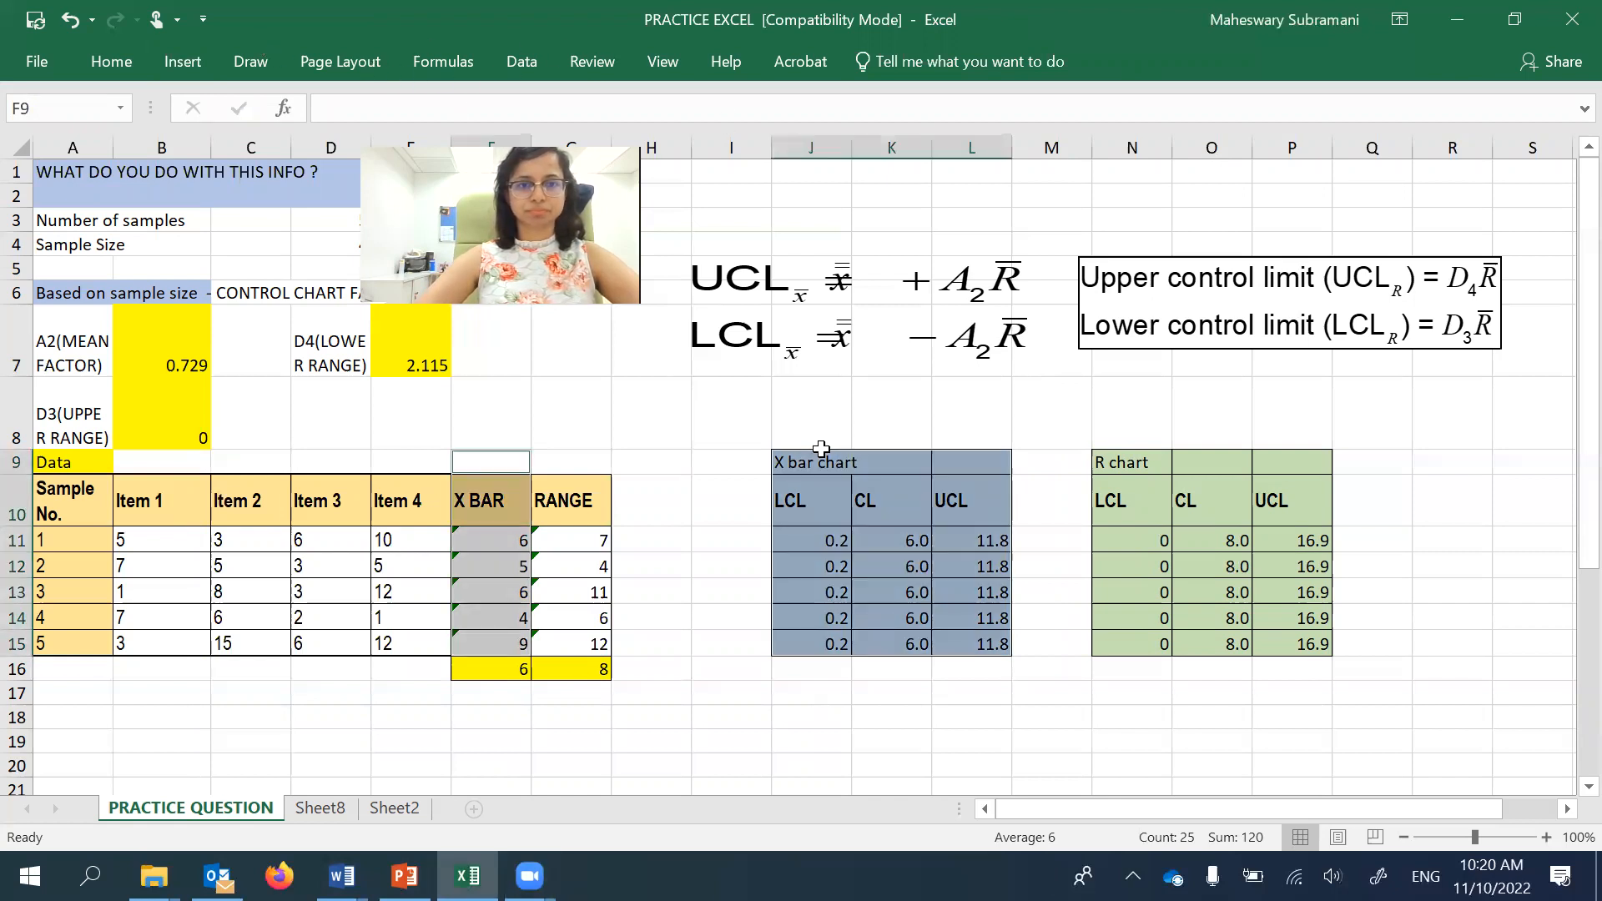
{"action": "left_click", "coordinate": [182, 63]}
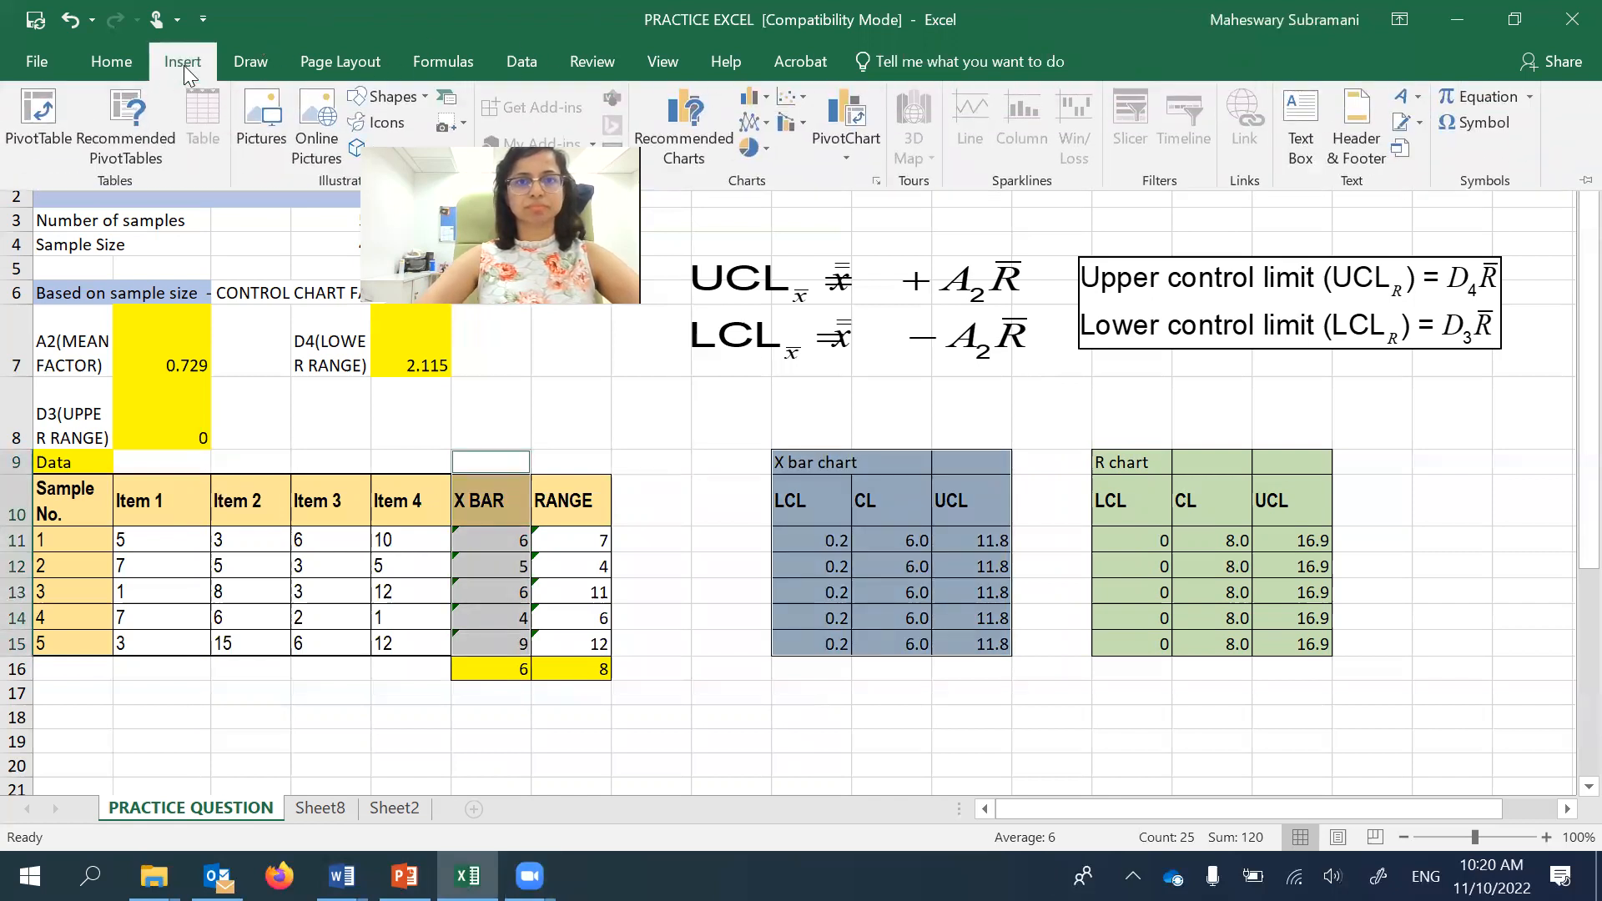
{"action": "left_click", "coordinate": [766, 126]}
{"action": "left_click", "coordinate": [981, 216]}
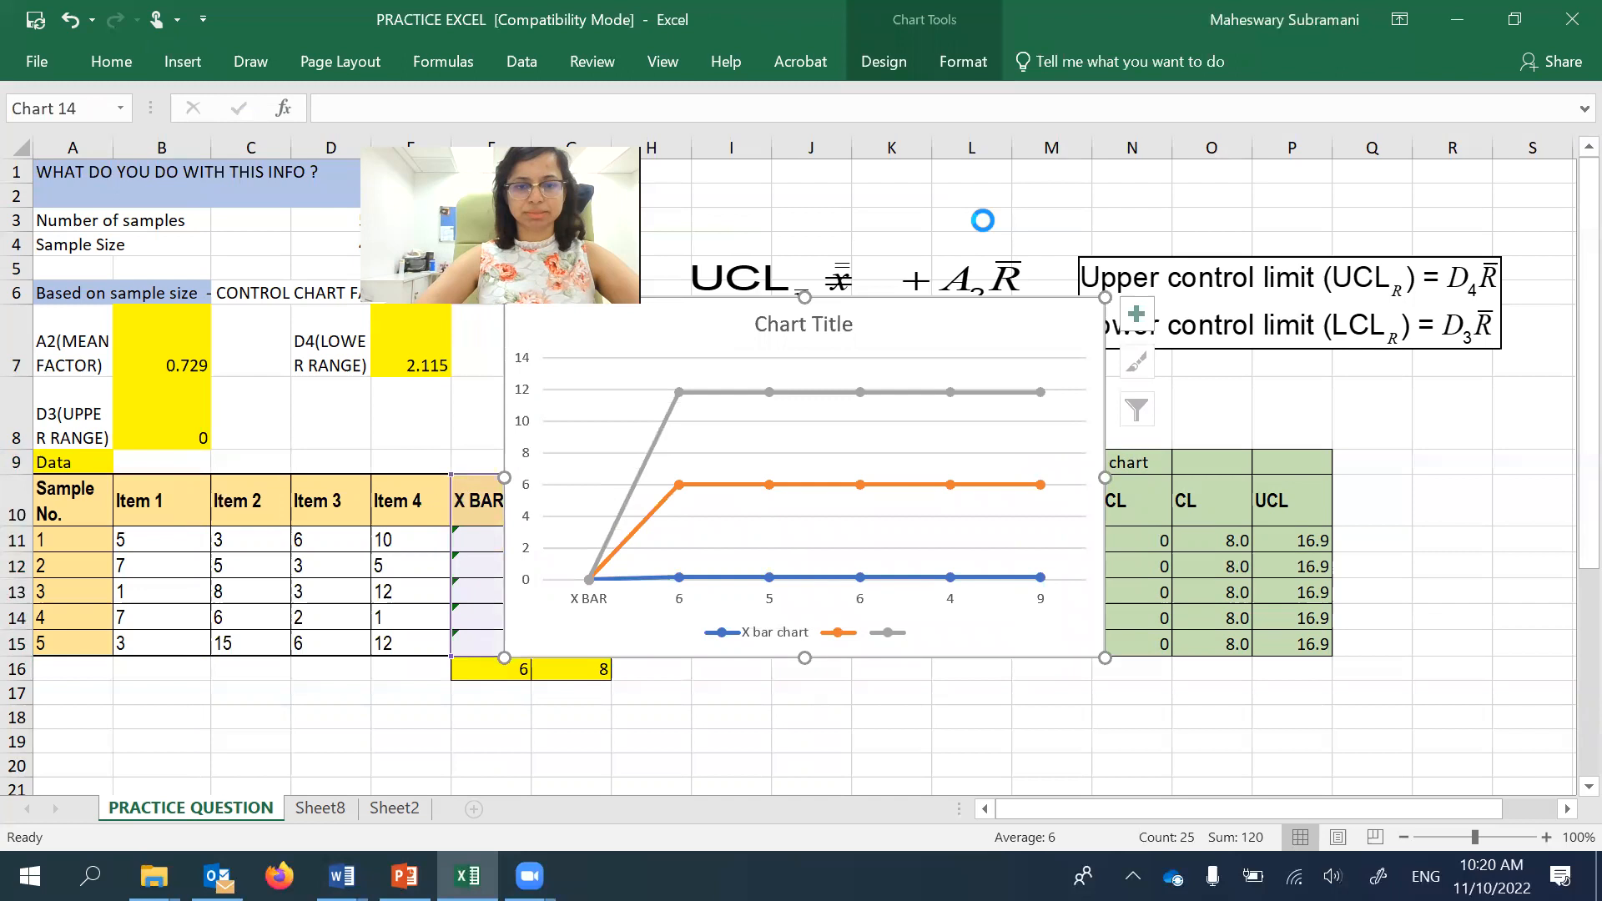
- Delete the line chart built from the range that includes the blank cell F9
{"action": "left_click", "coordinate": [918, 734]}
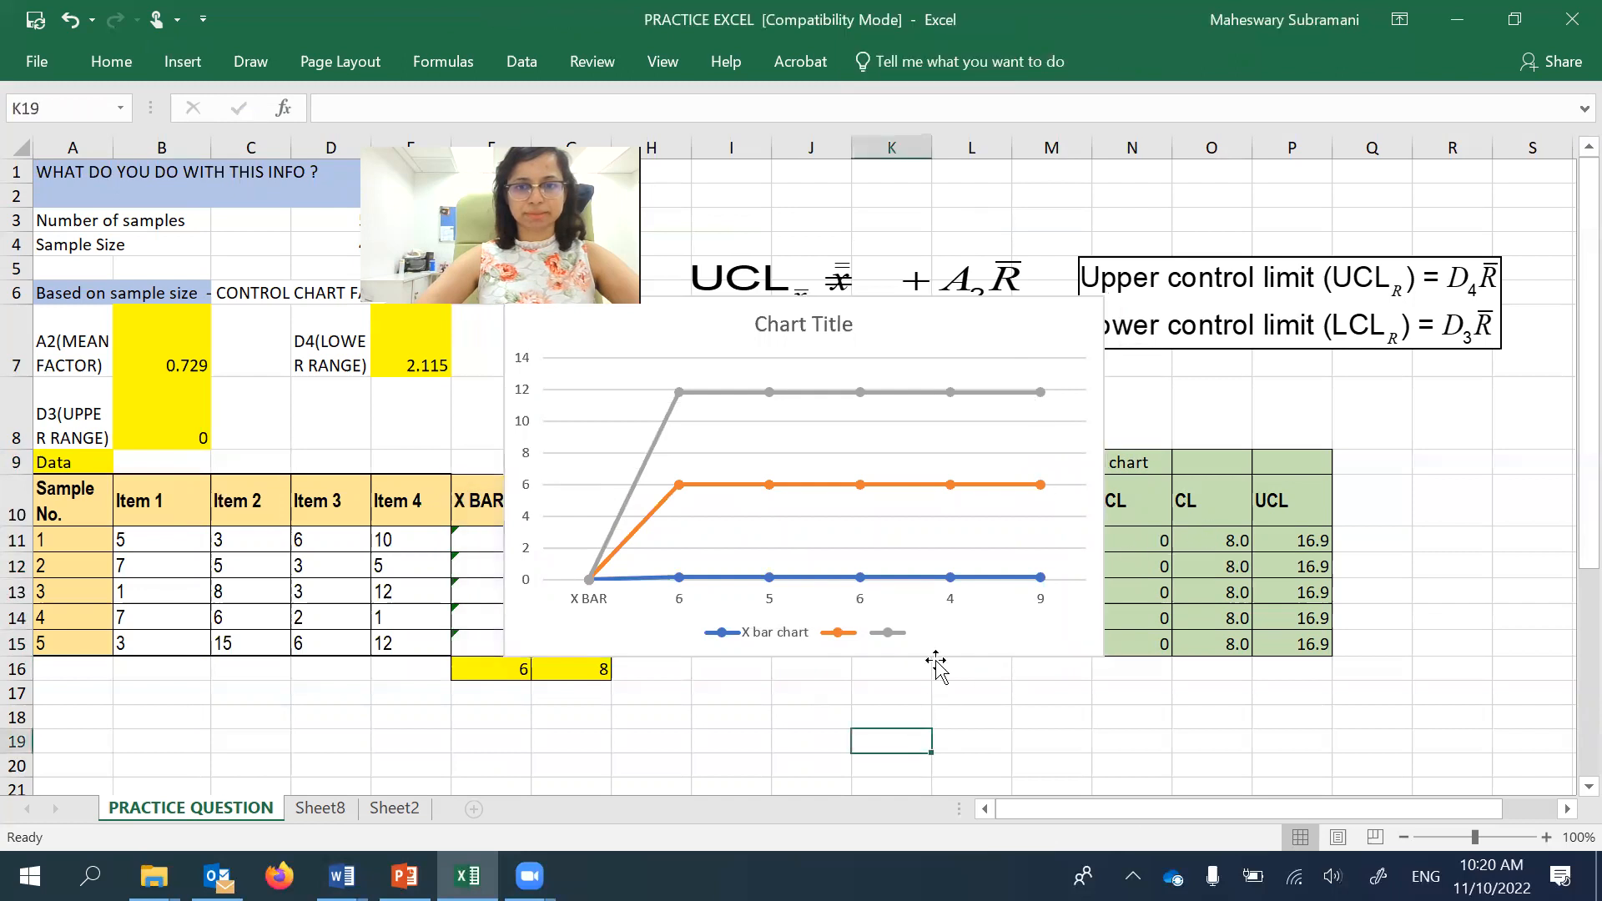
{"action": "left_click", "coordinate": [955, 380]}
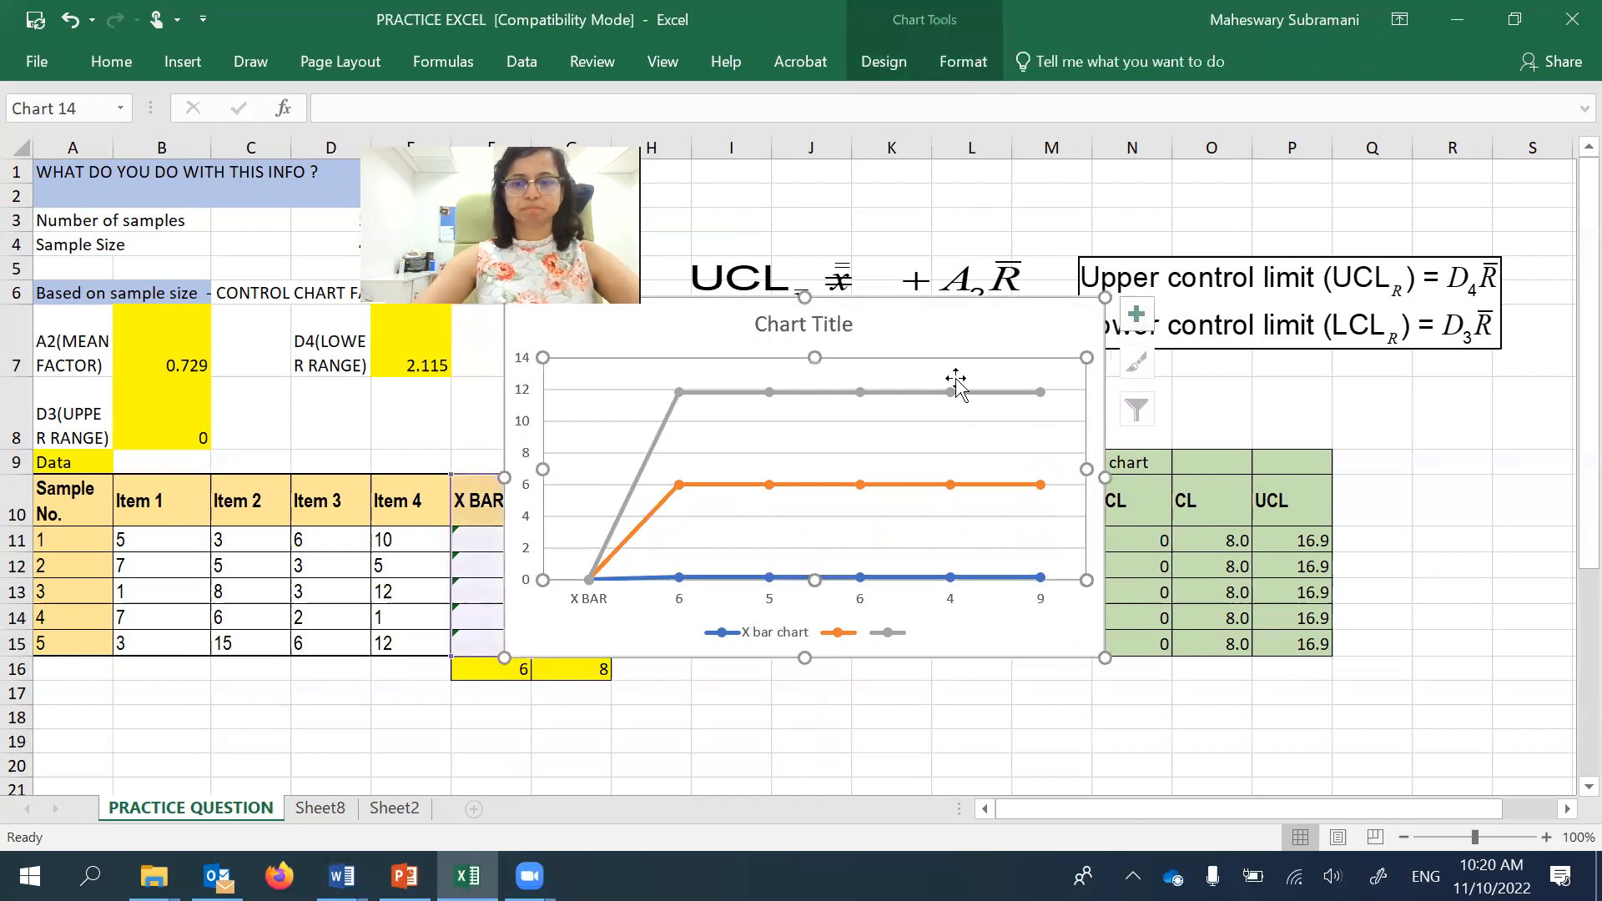
{"action": "left_click", "coordinate": [1028, 342]}
{"action": "key", "text": "Delete"}
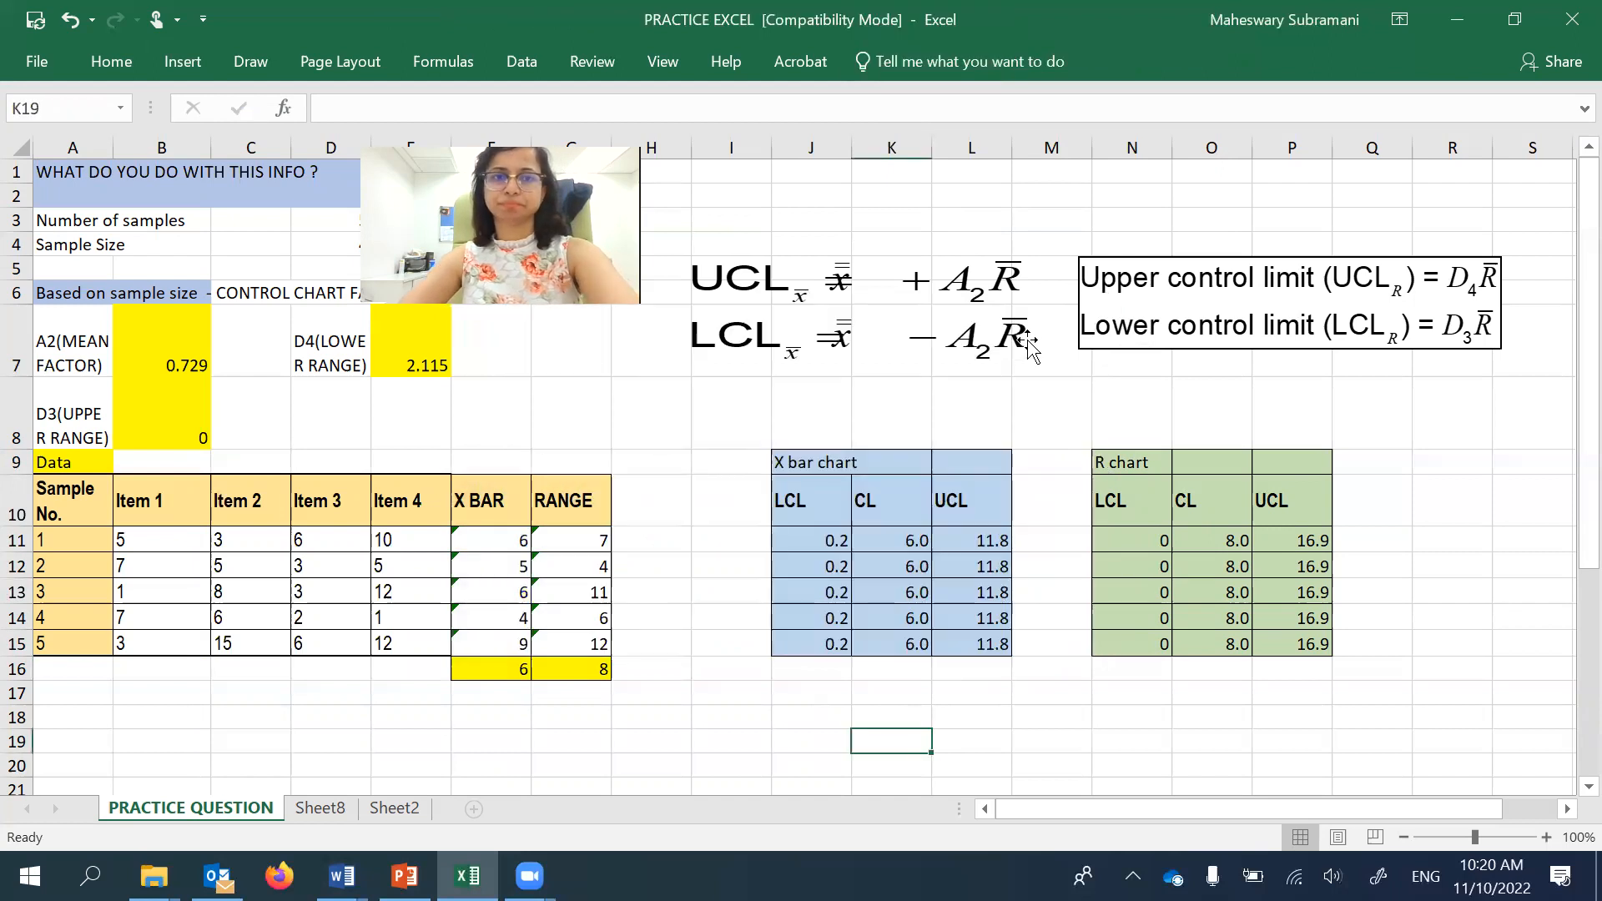
- Insert a 2-D Line with Markers chart from the X bar limits in J9:L15 and the X BAR column F10:F15
{"action": "left_click_drag", "start_coordinate": [805, 421], "coordinate": [1005, 656]}
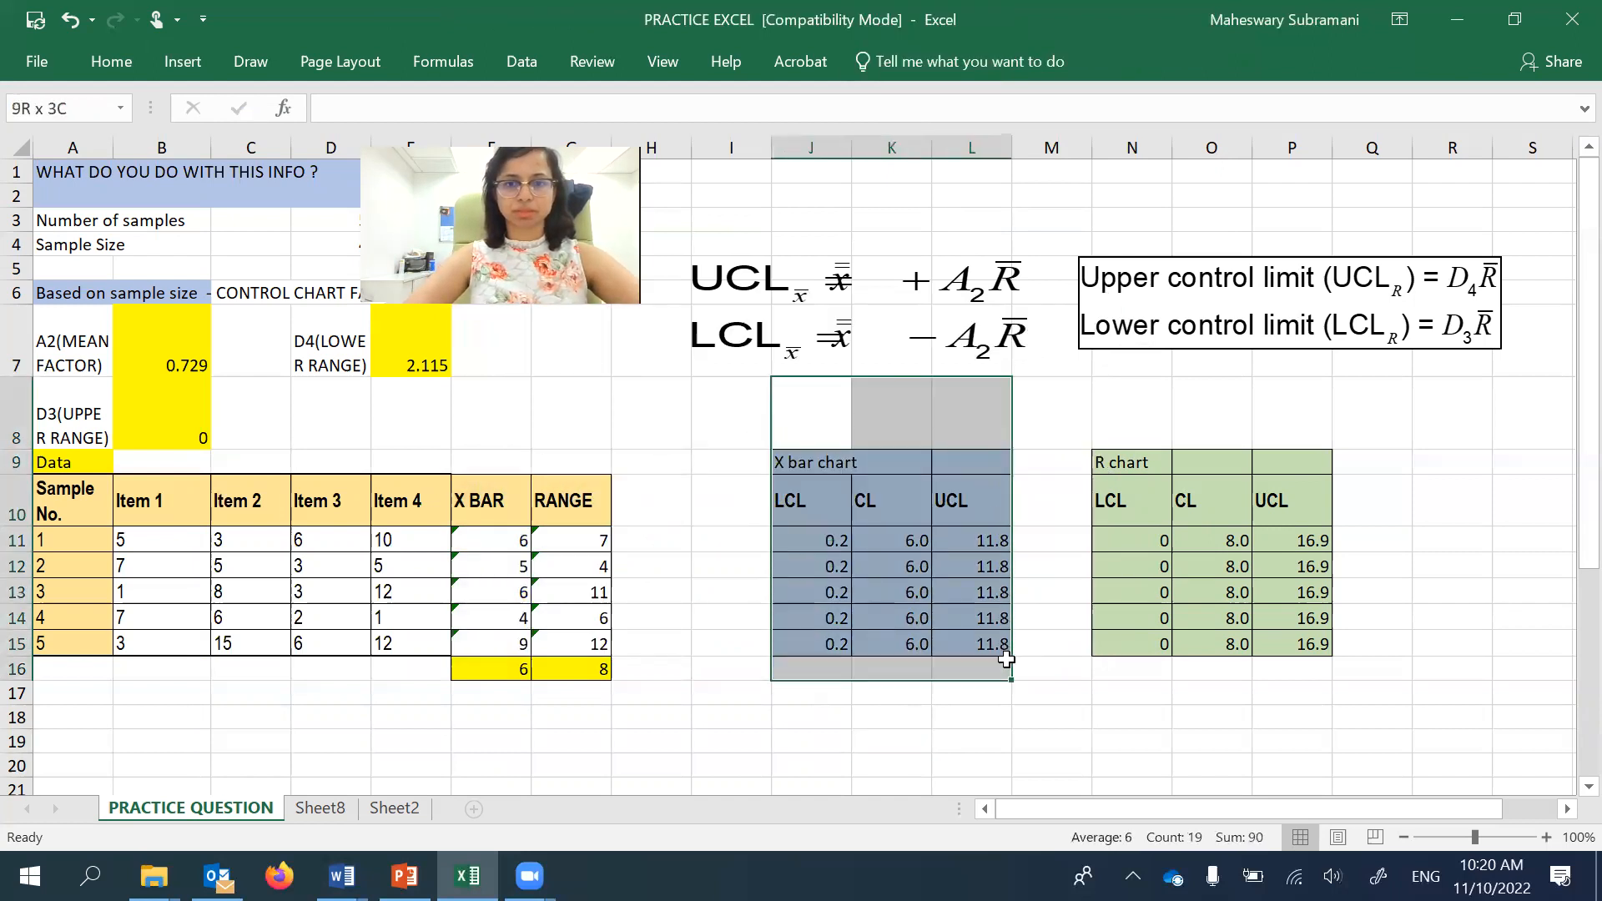
{"action": "left_click", "coordinate": [1001, 667]}
{"action": "left_click_drag", "start_coordinate": [787, 461], "coordinate": [993, 643]}
{"action": "left_click_drag", "start_coordinate": [491, 500], "coordinate": [499, 641]}
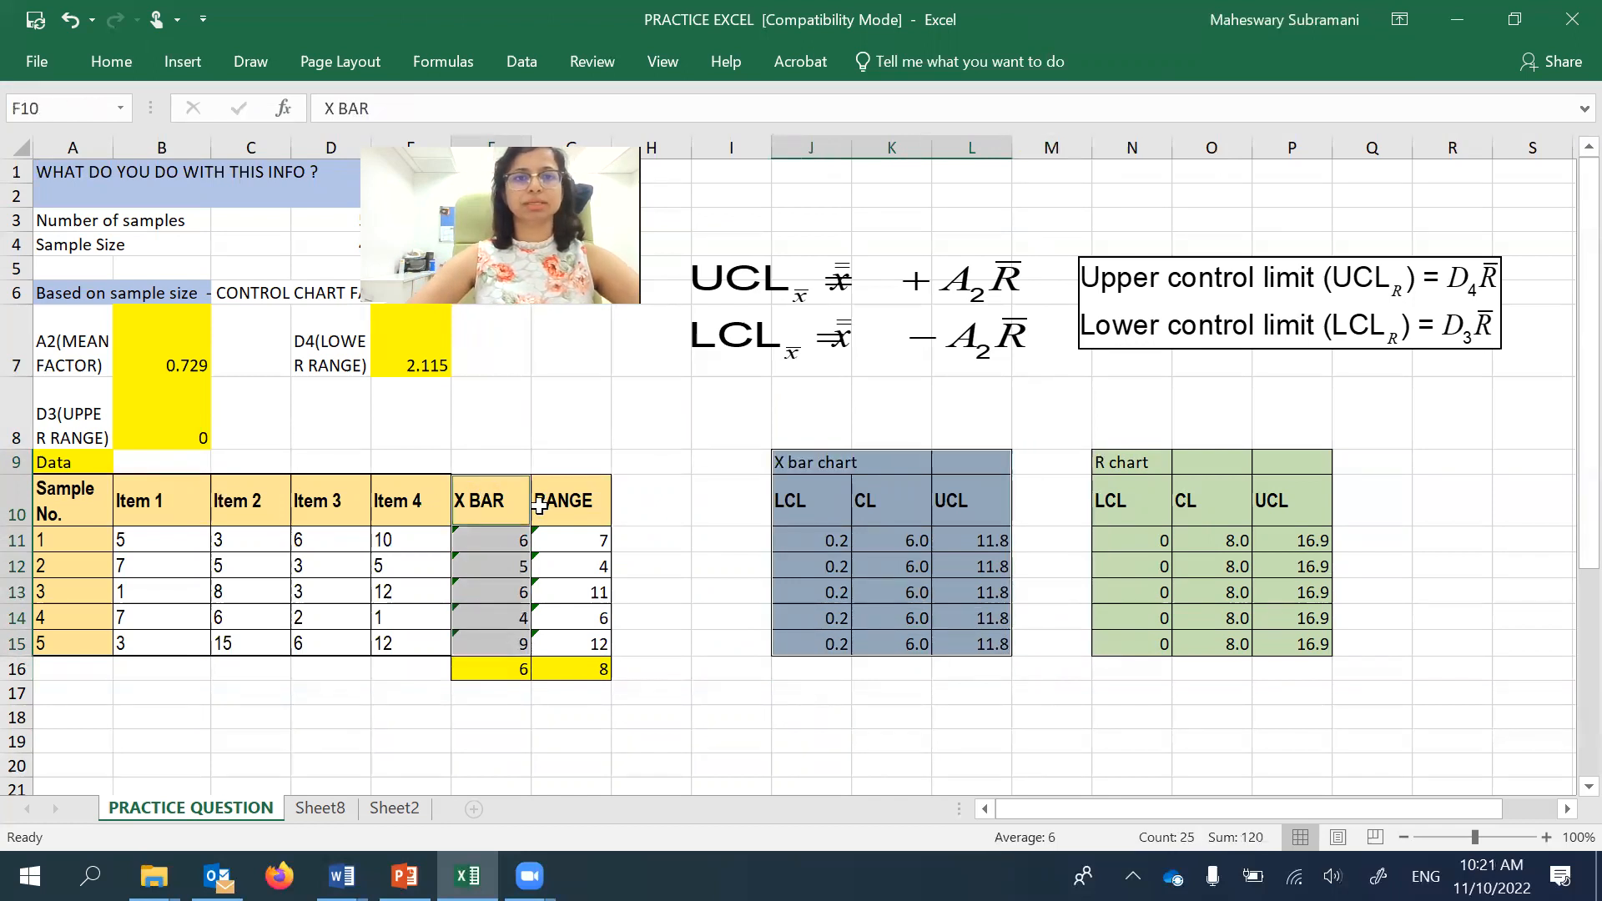
{"action": "left_click", "coordinate": [182, 61]}
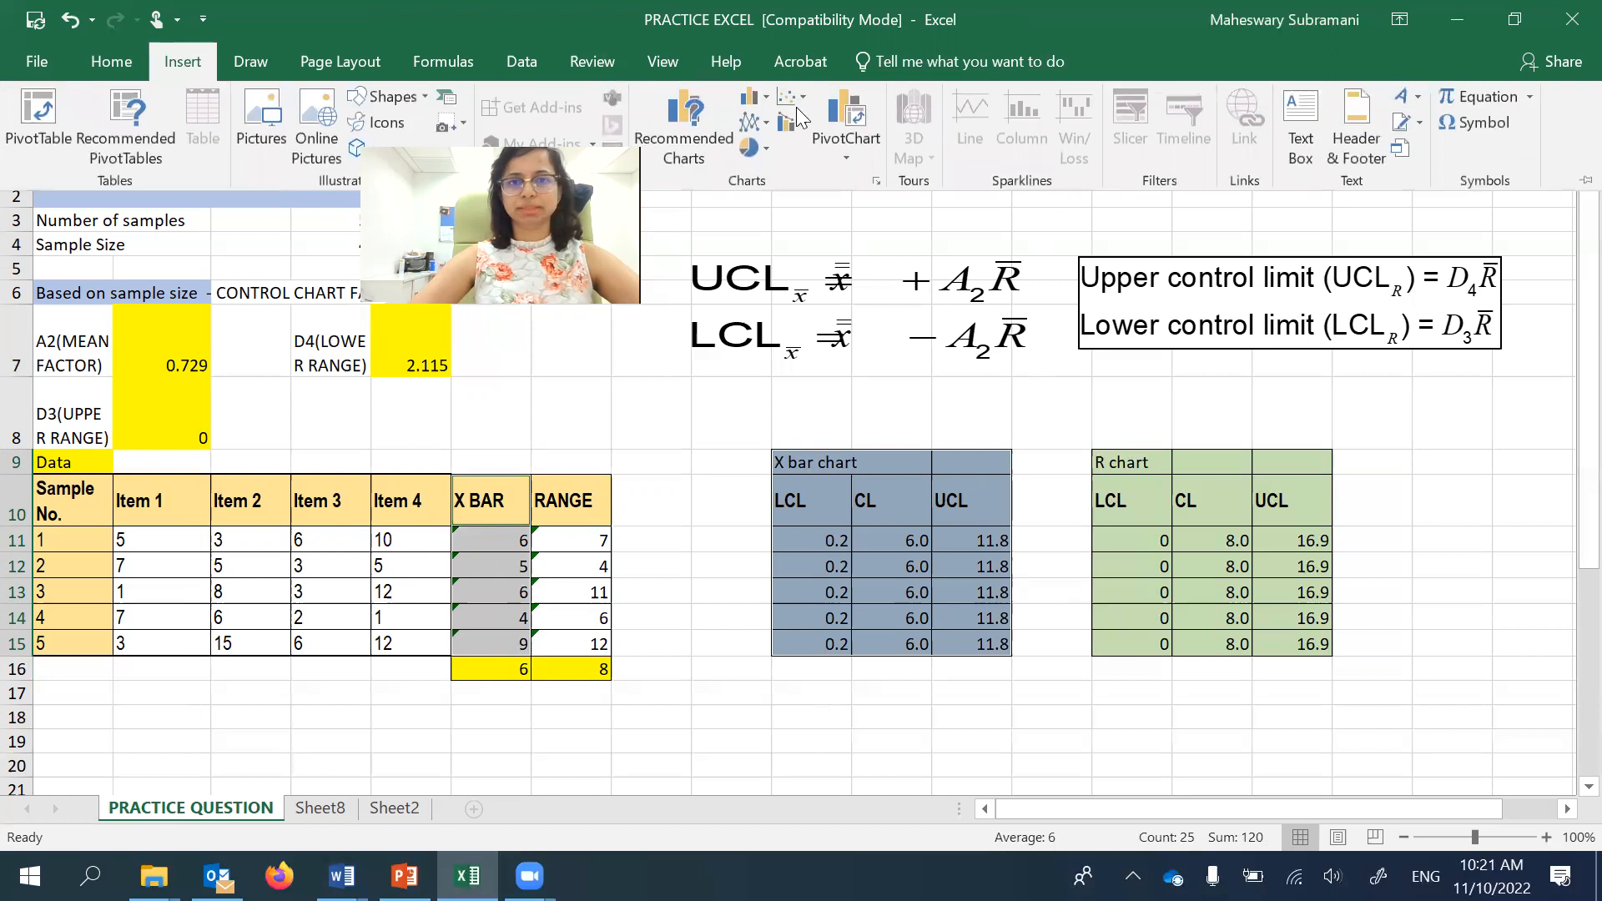
{"action": "left_click", "coordinate": [763, 127]}
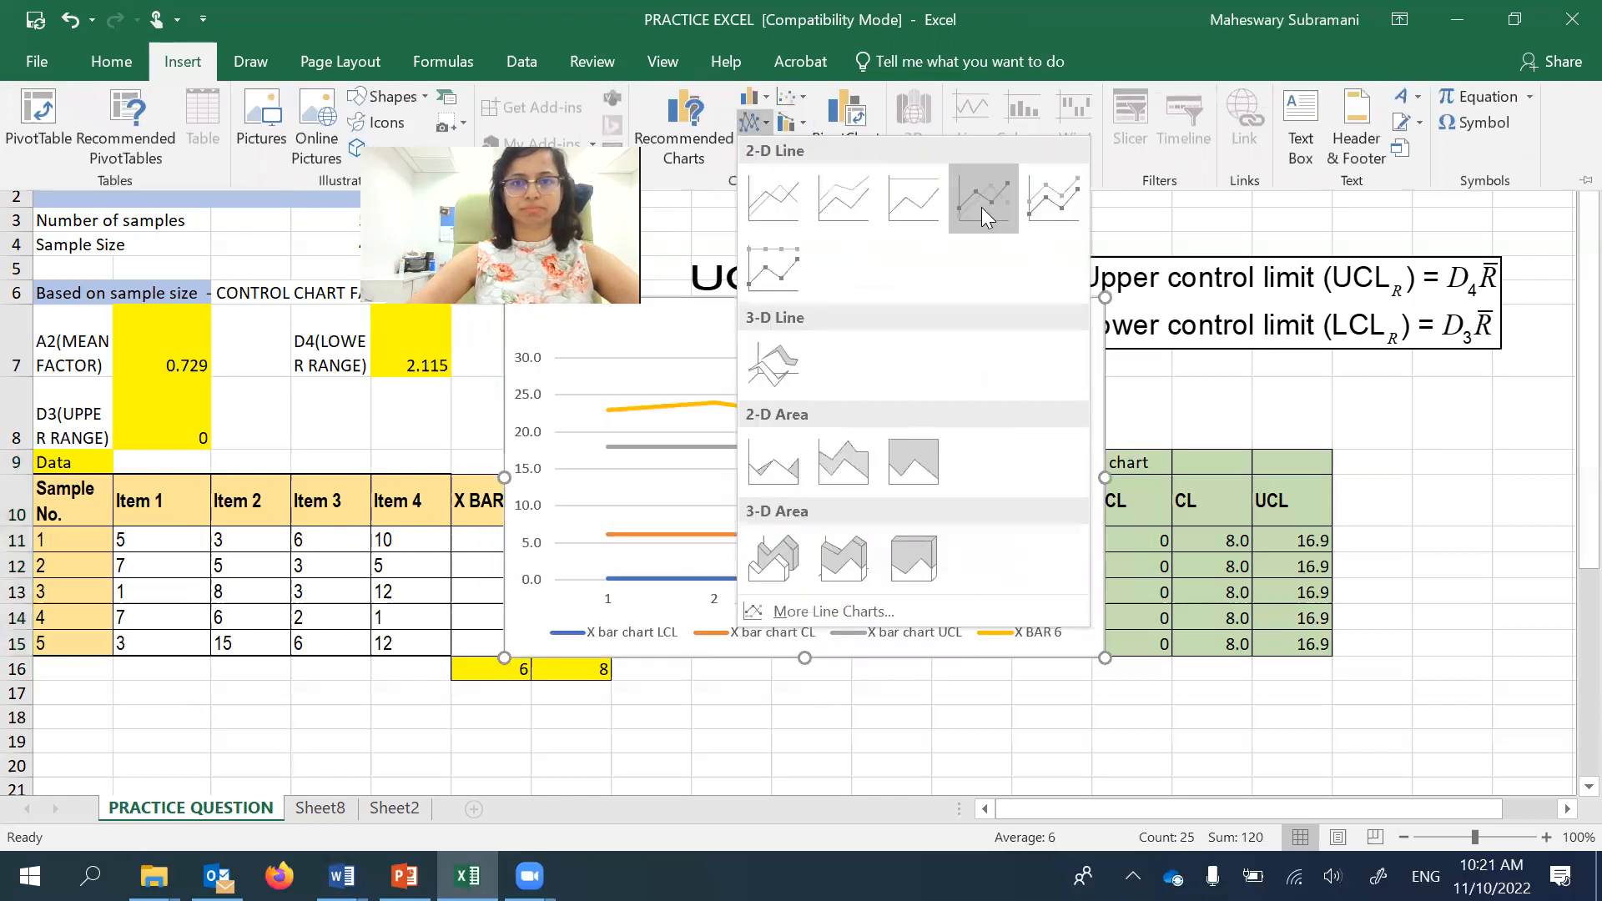
{"action": "left_click", "coordinate": [983, 208]}
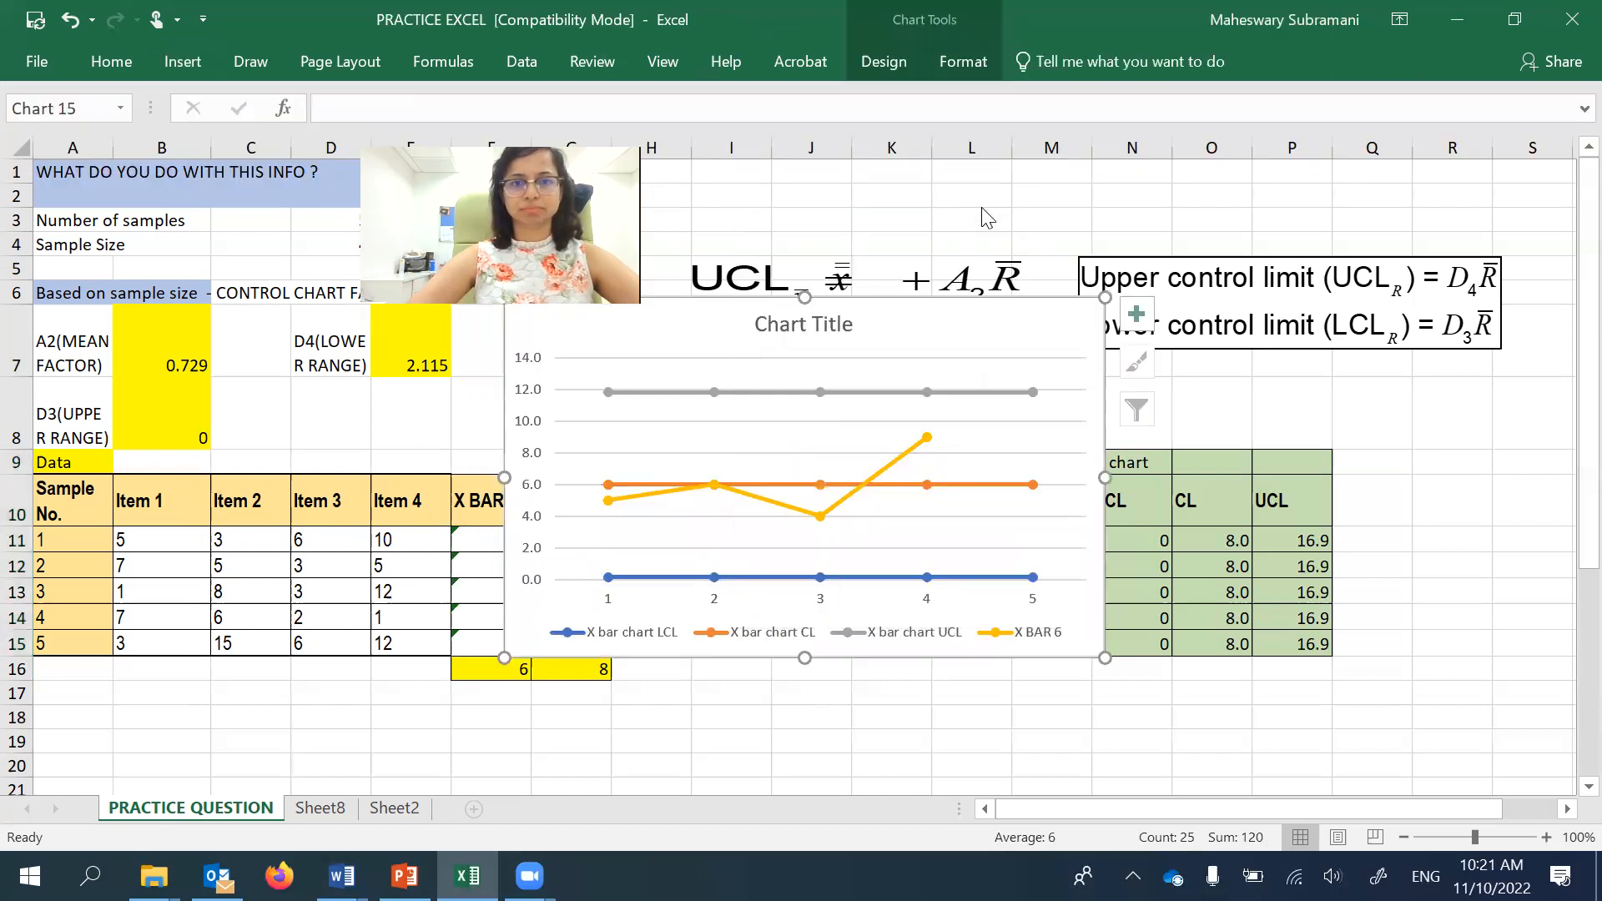
- Show axis titles and data labels on the new X bar line chart
{"action": "left_click", "coordinate": [1136, 315]}
{"action": "left_click", "coordinate": [1223, 377]}
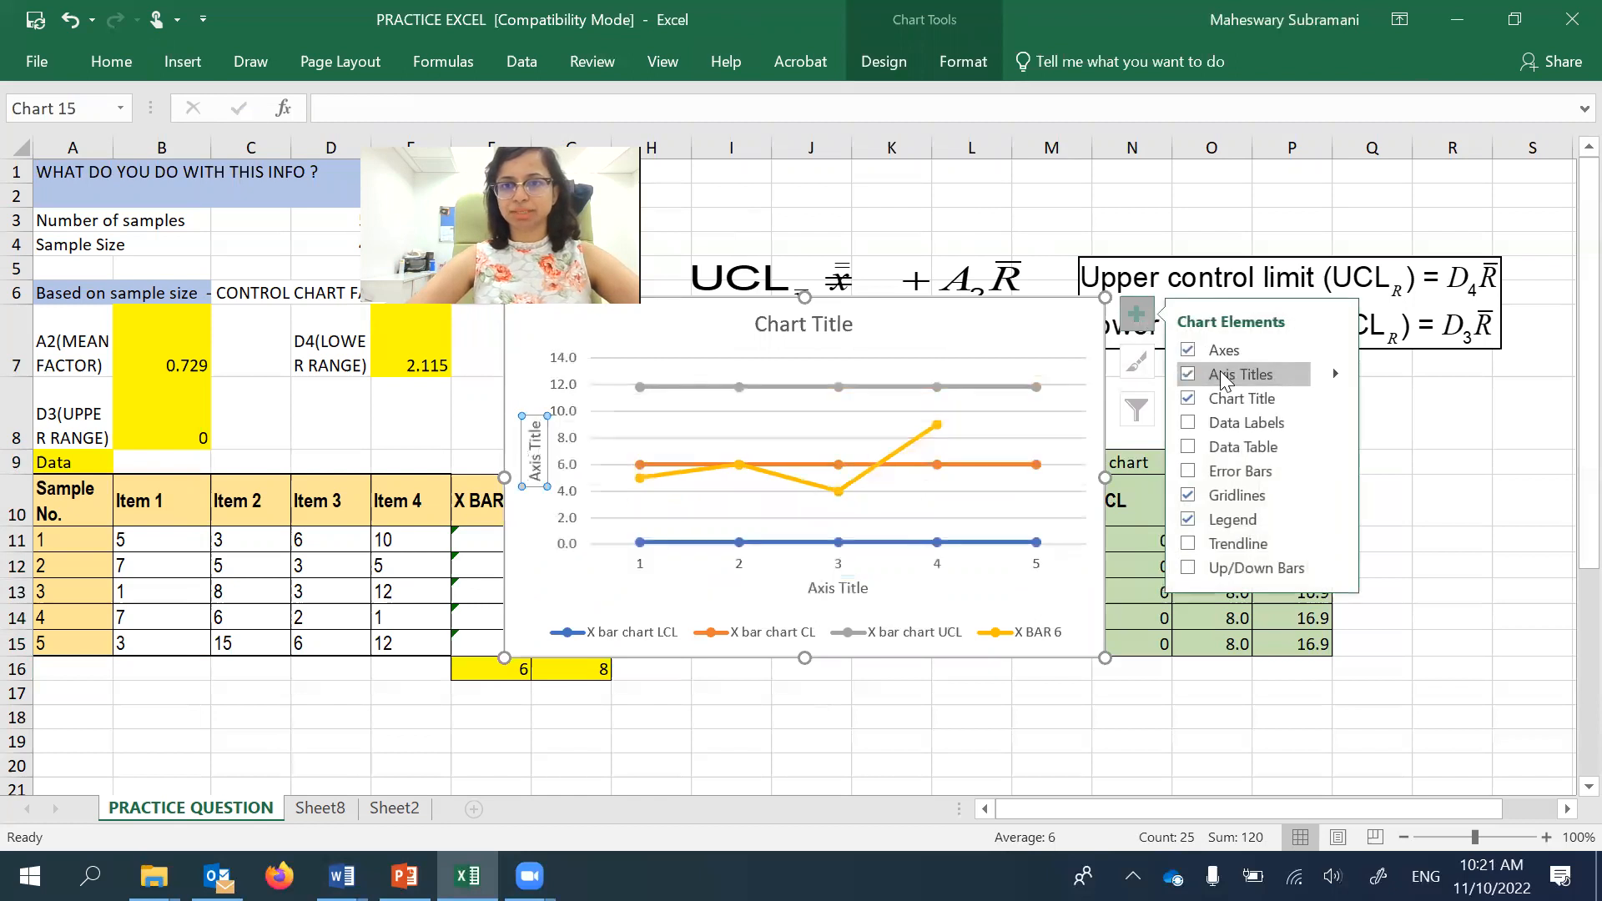
{"action": "left_click", "coordinate": [1219, 421]}
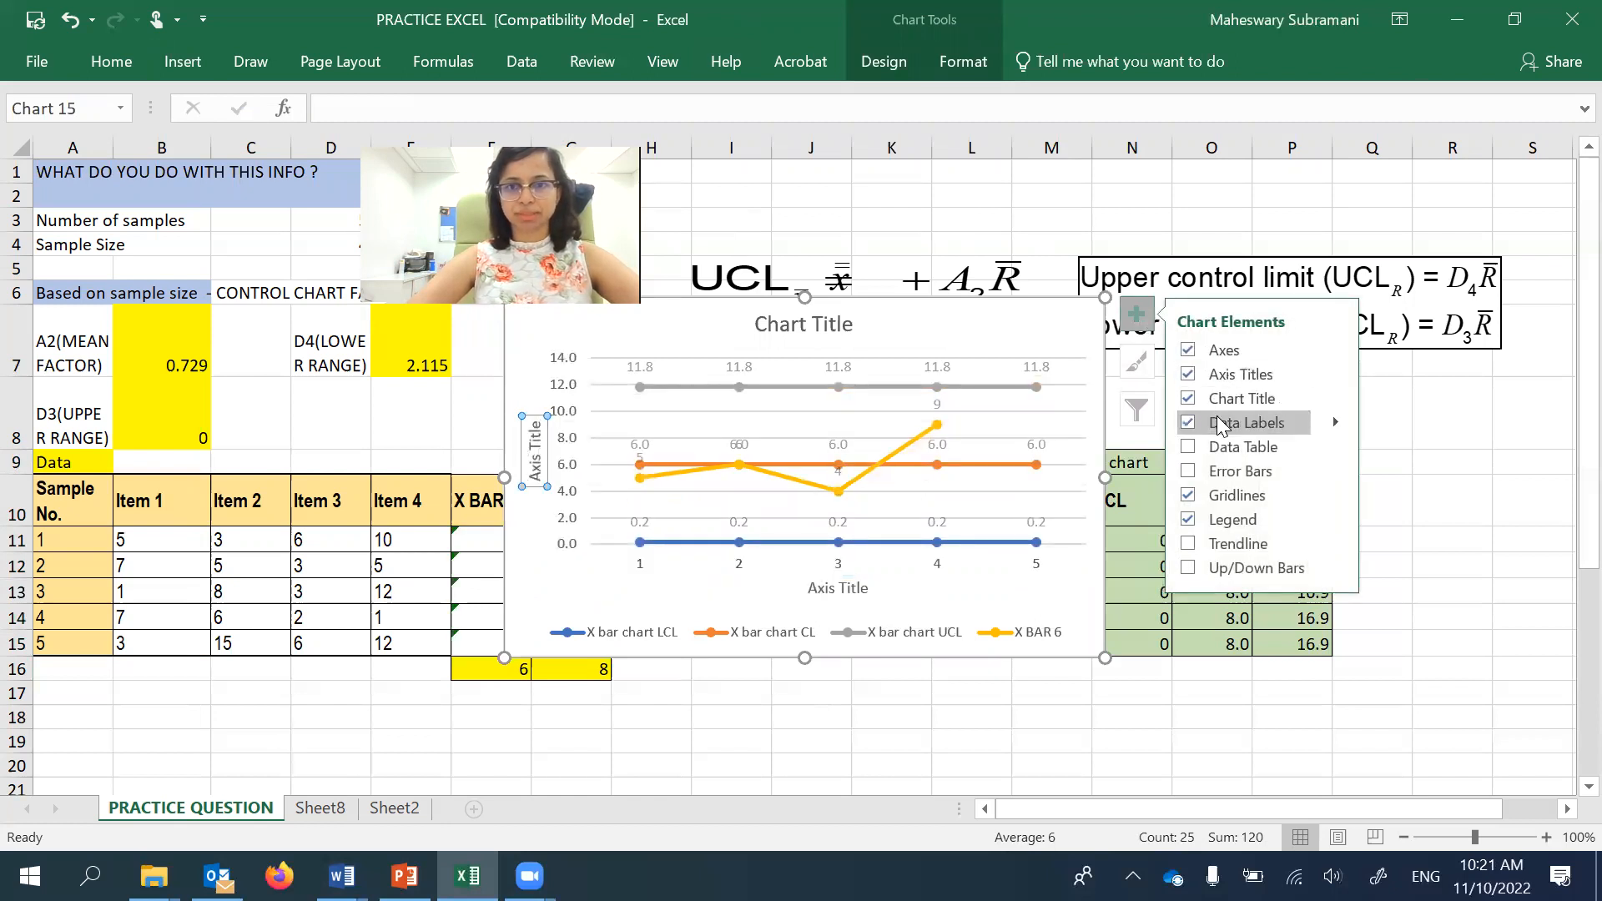
{"action": "left_click", "coordinate": [1039, 442]}
- Set the new line chart's title to X CHART
{"action": "left_click", "coordinate": [803, 327]}
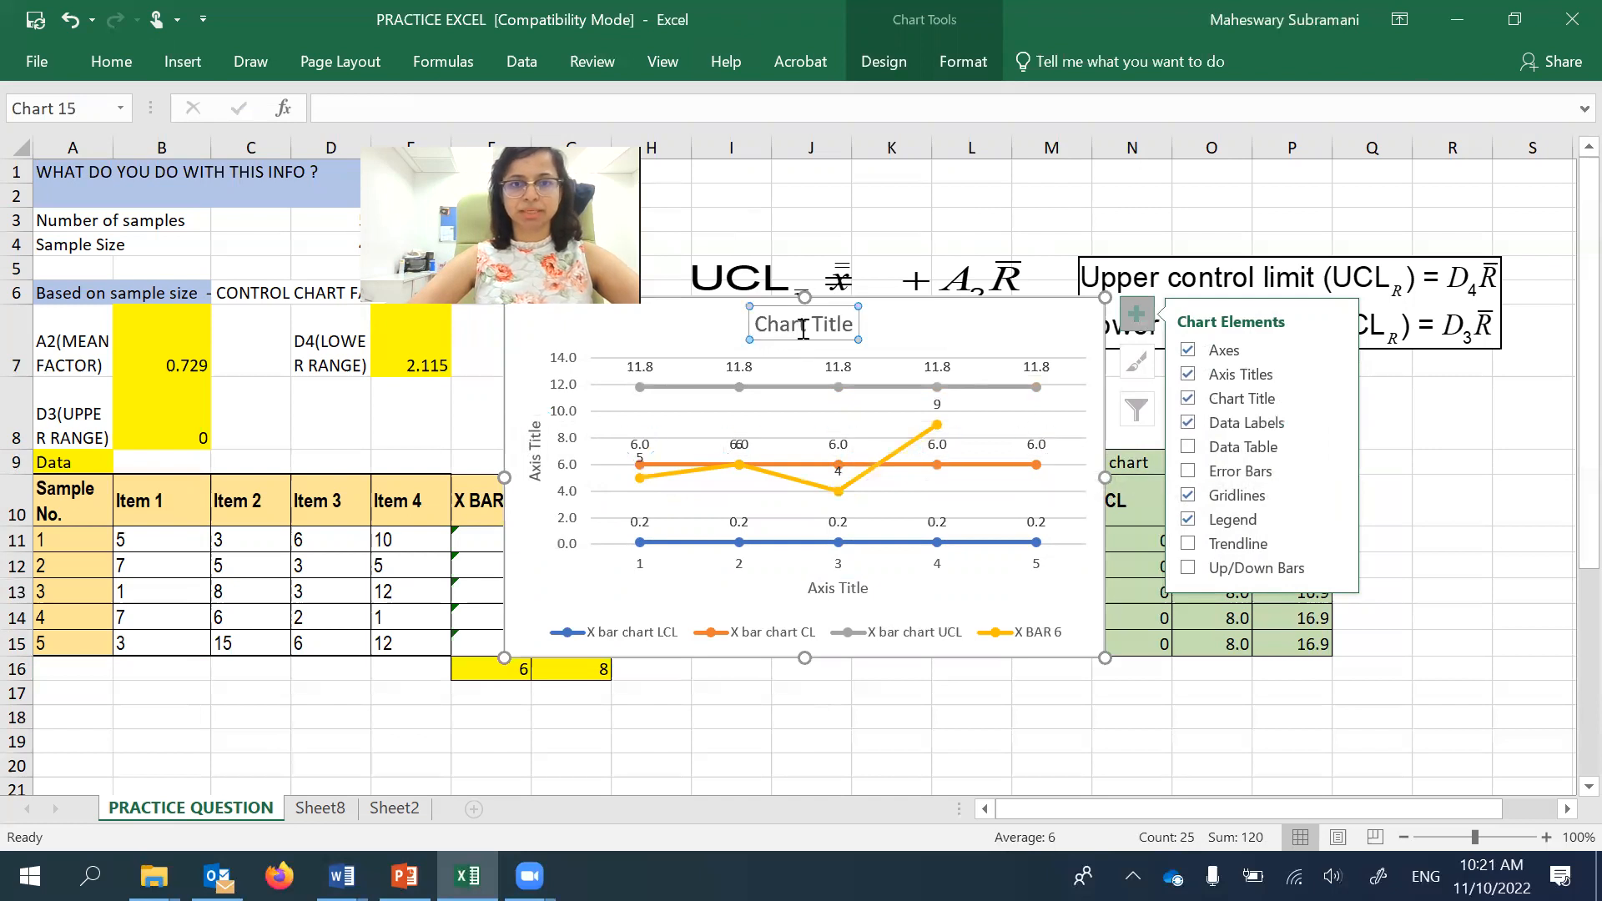
{"action": "triple_click", "coordinate": [772, 323]}
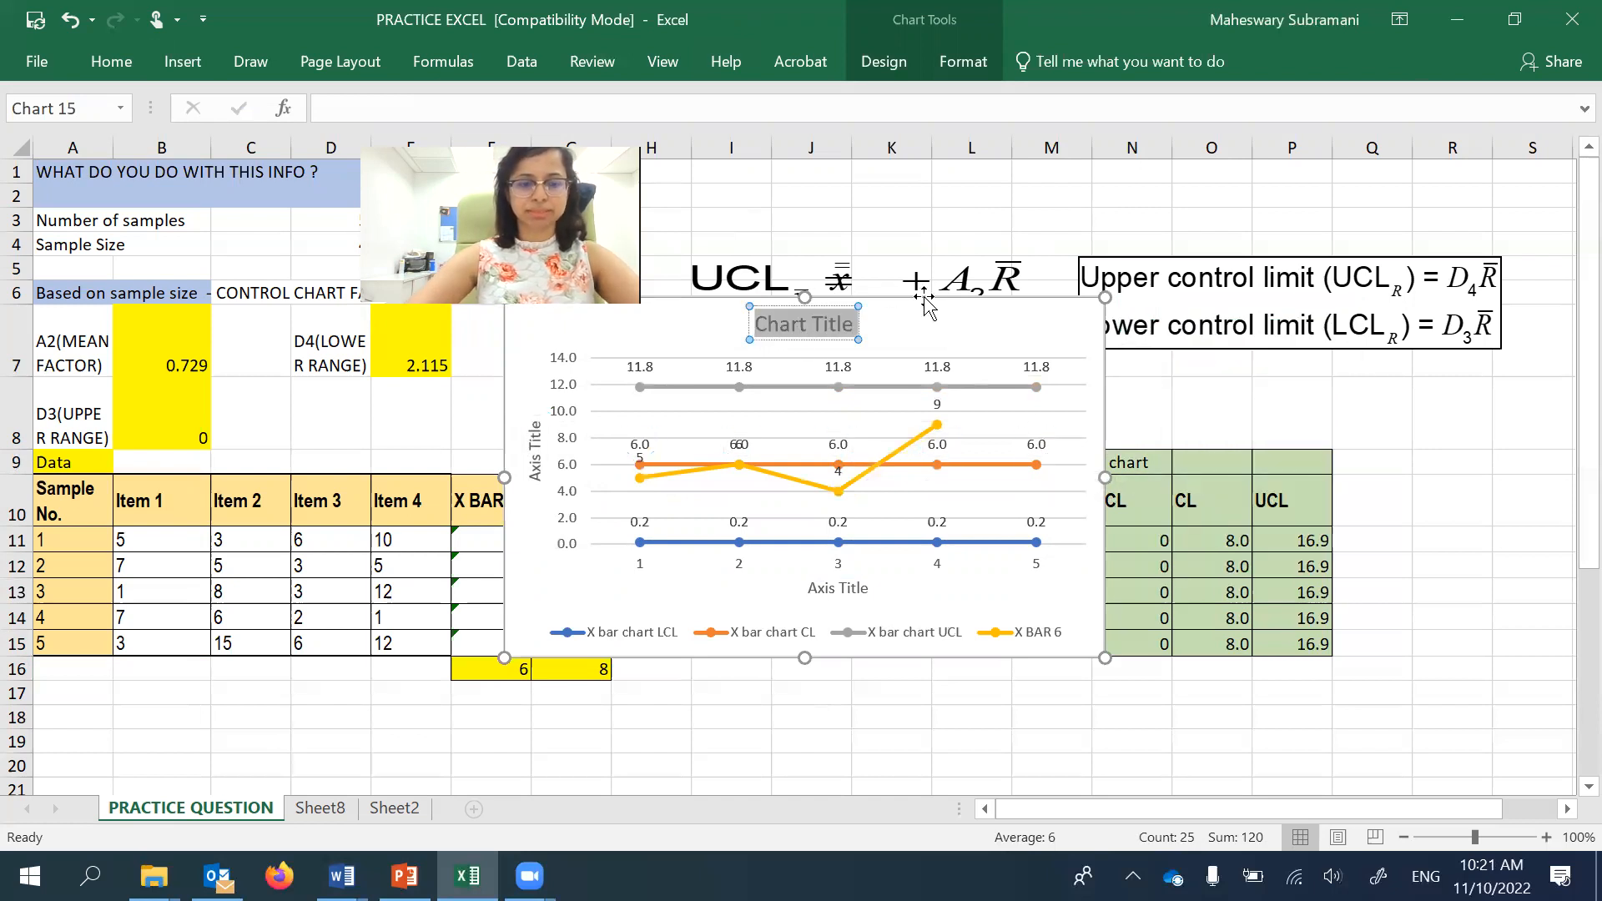
{"action": "type", "text": "X CHART"}
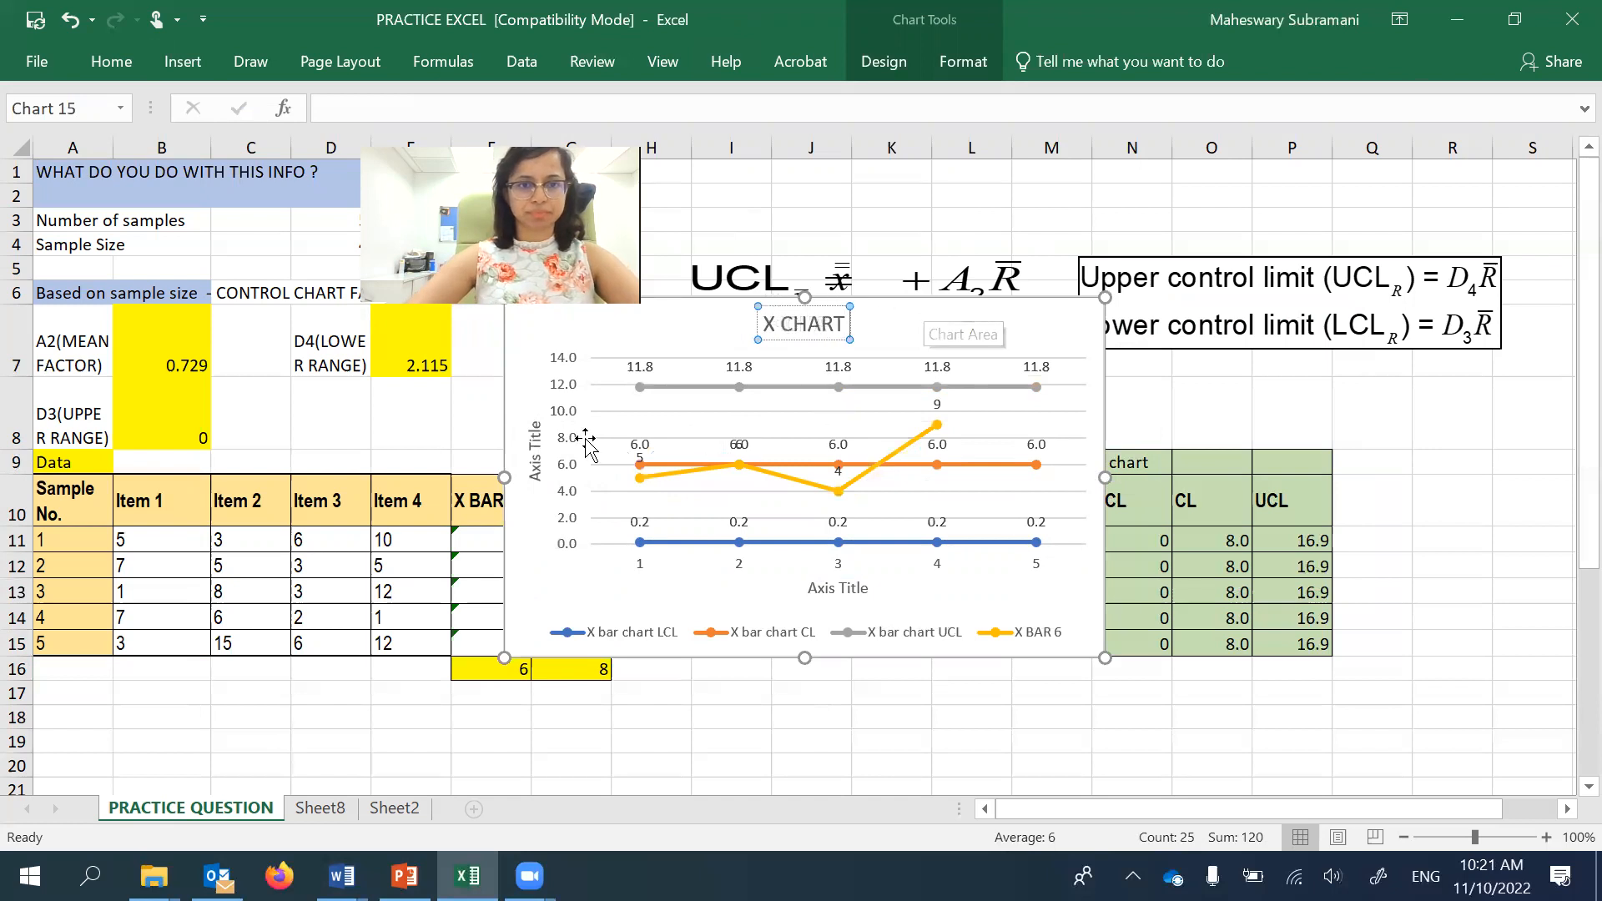
- Delete the X chart's vertical axis title and replace its data labels with a data table
{"action": "left_click", "coordinate": [534, 451]}
{"action": "key", "text": "Delete"}
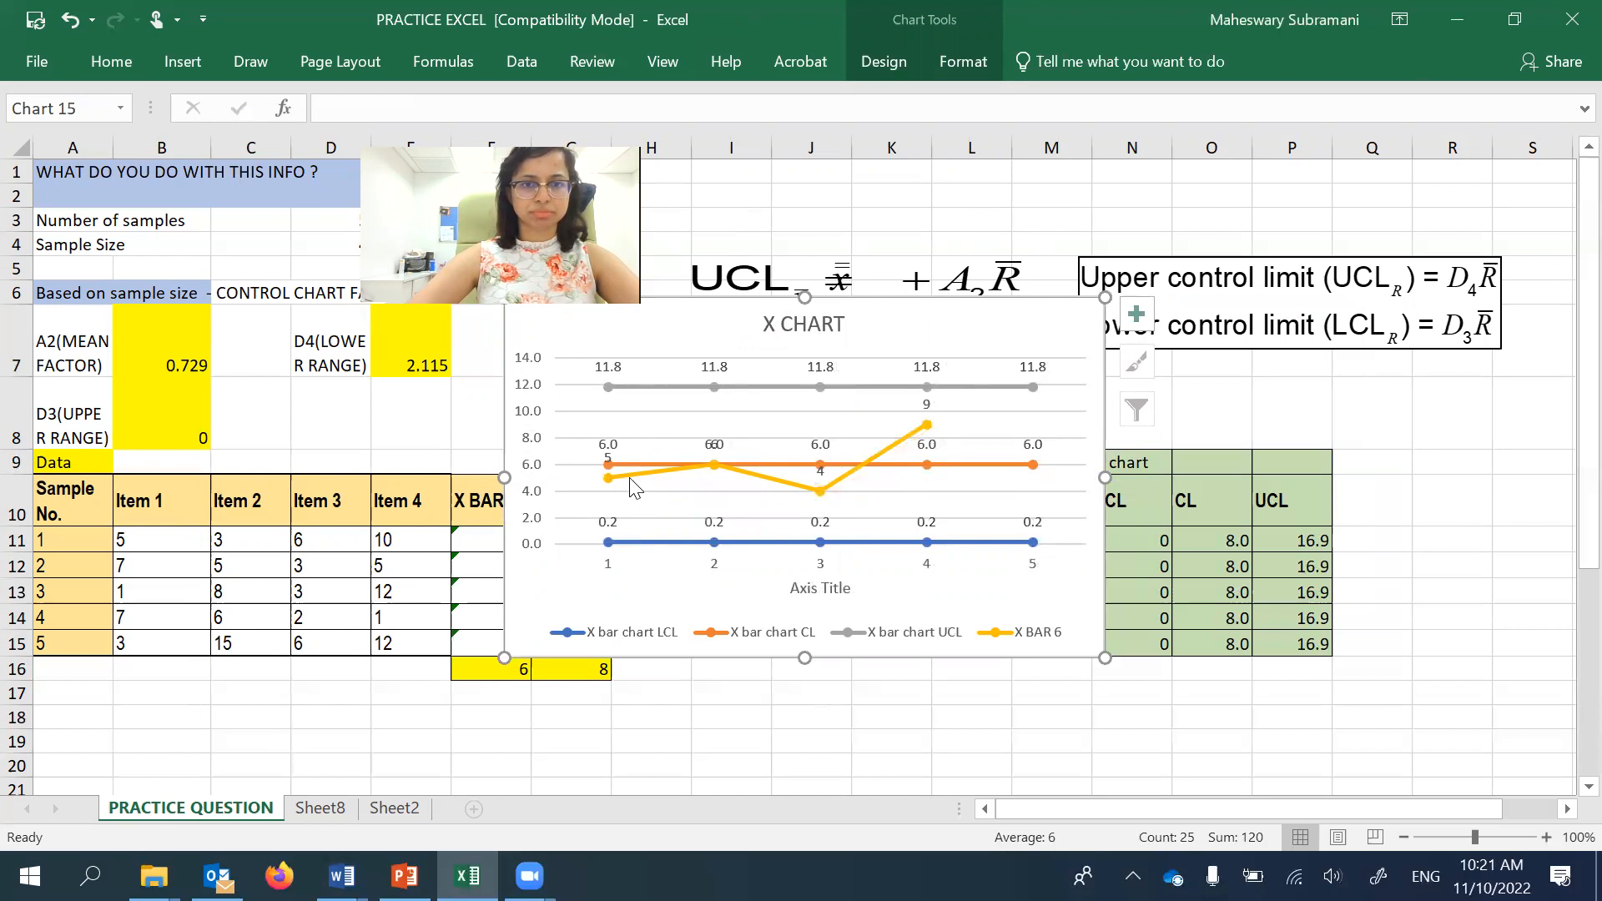
{"action": "left_click", "coordinate": [1139, 321]}
{"action": "left_click", "coordinate": [1269, 443]}
{"action": "left_click", "coordinate": [1267, 423]}
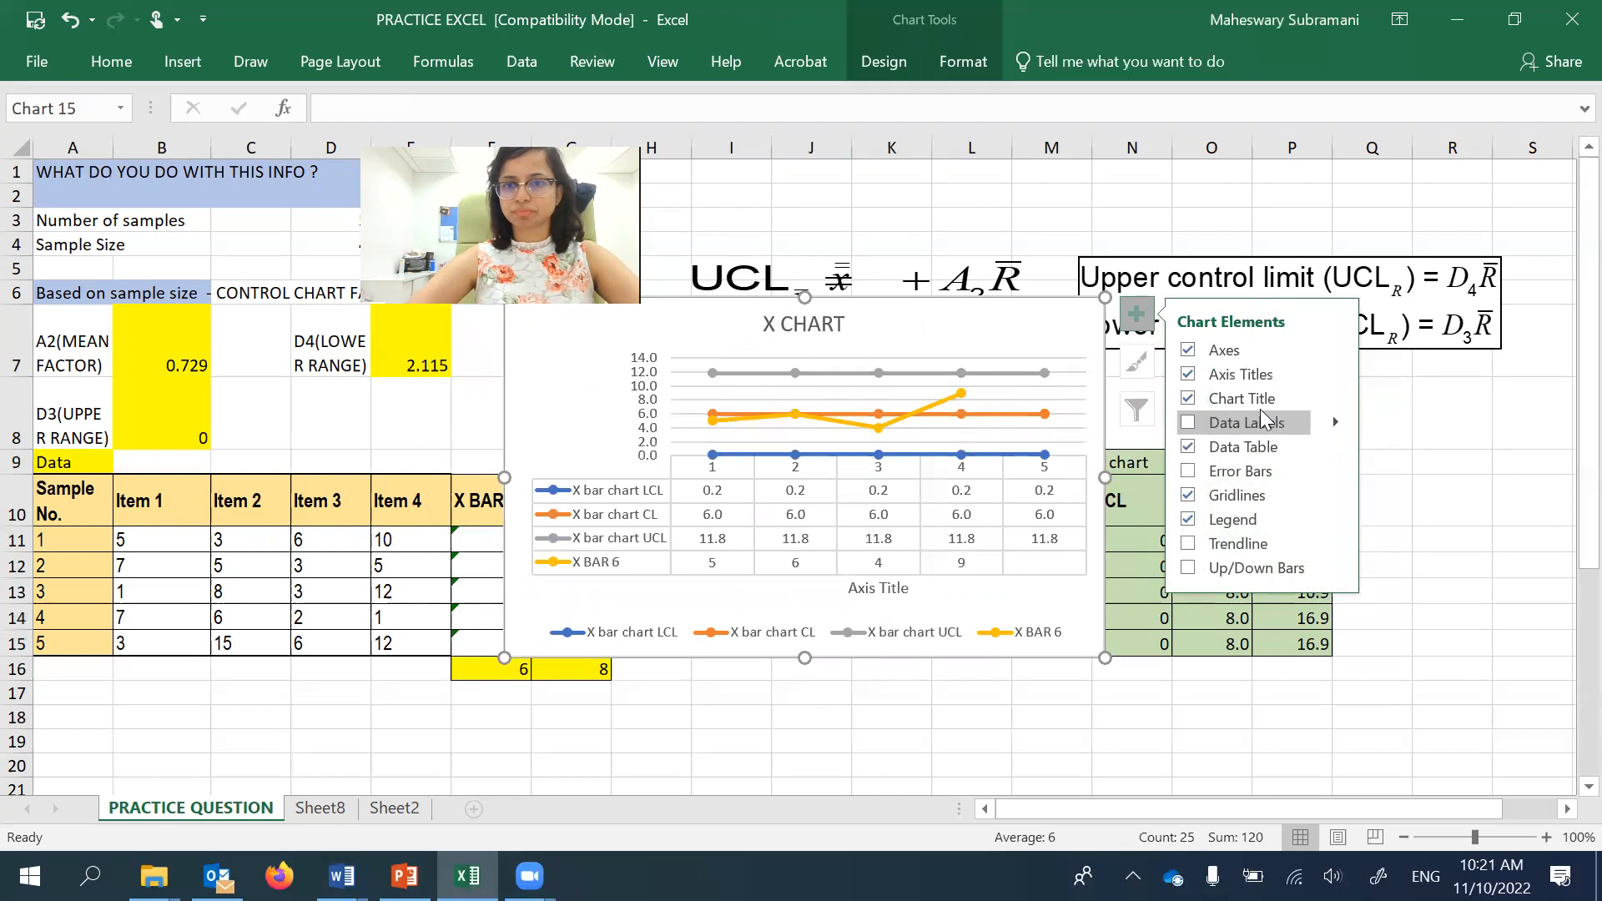
- Turn the X chart's chart title and axis titles off and on again, keep its axes shown, and remove the data table
{"action": "left_click", "coordinate": [1257, 397]}
{"action": "left_click", "coordinate": [1243, 377]}
{"action": "left_click", "coordinate": [1235, 352]}
{"action": "left_click", "coordinate": [1235, 353]}
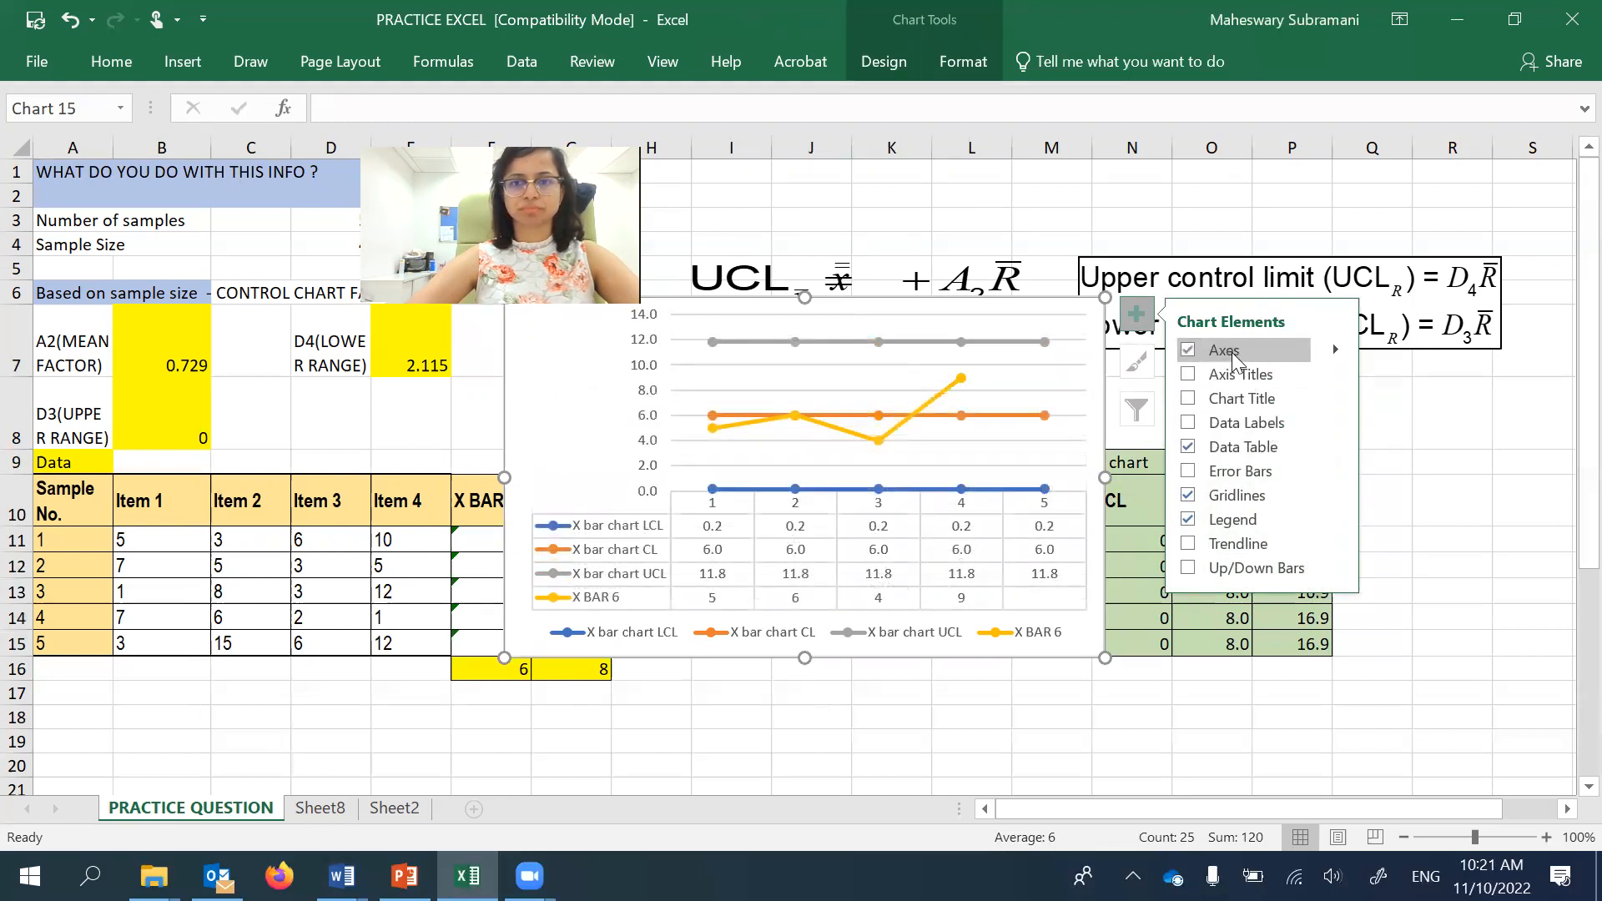
{"action": "left_click", "coordinate": [1238, 378]}
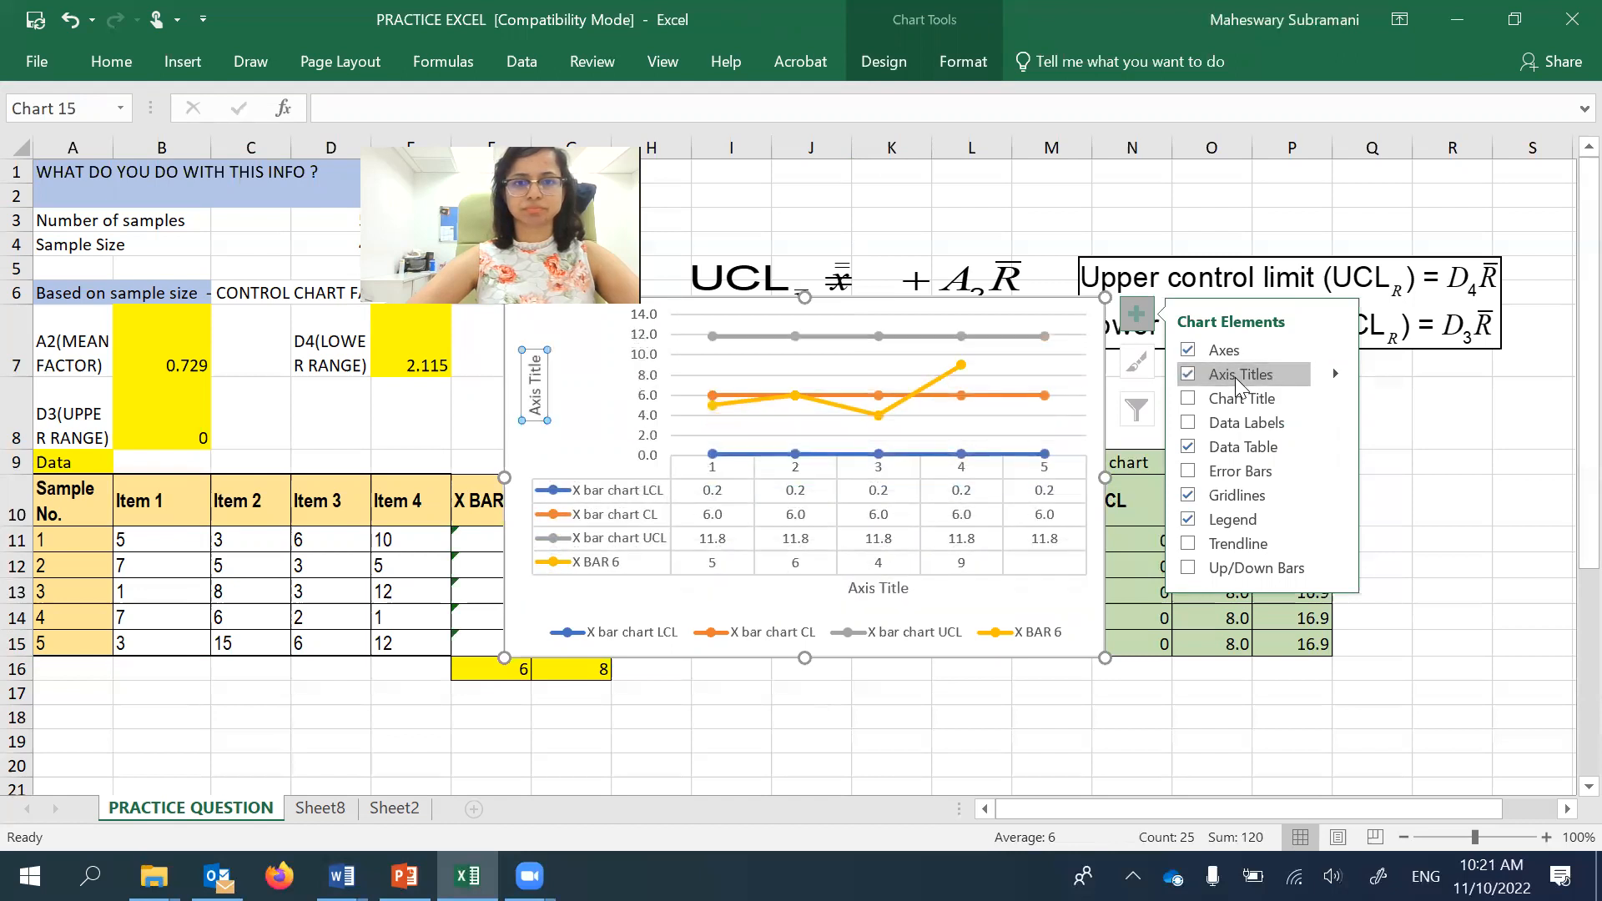
{"action": "left_click", "coordinate": [1237, 401]}
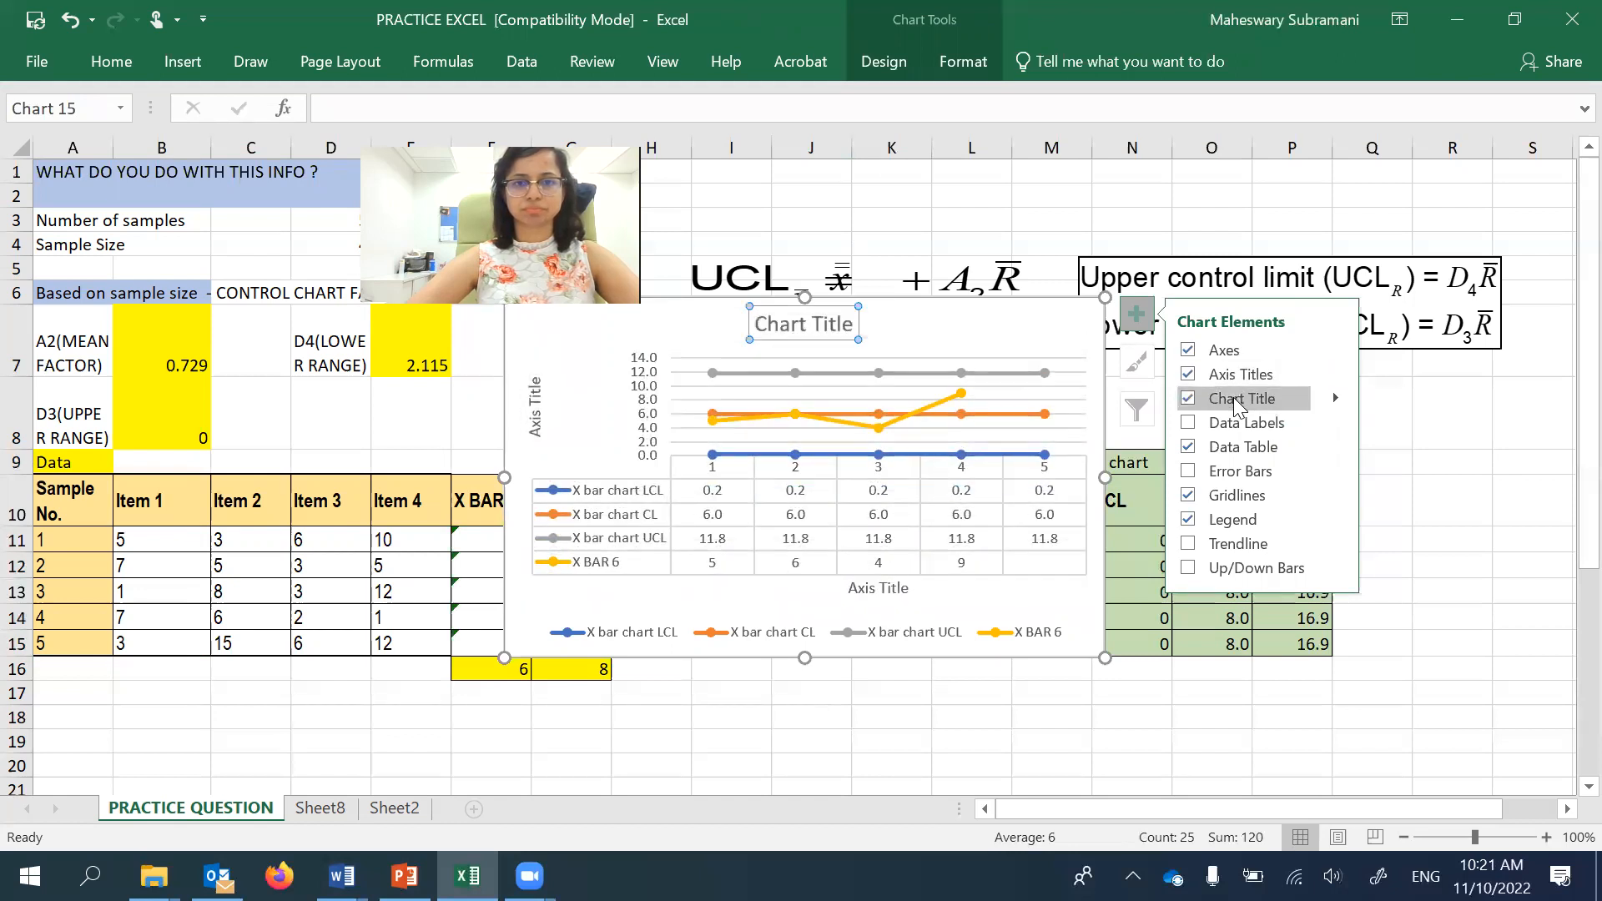
{"action": "left_click", "coordinate": [1237, 449]}
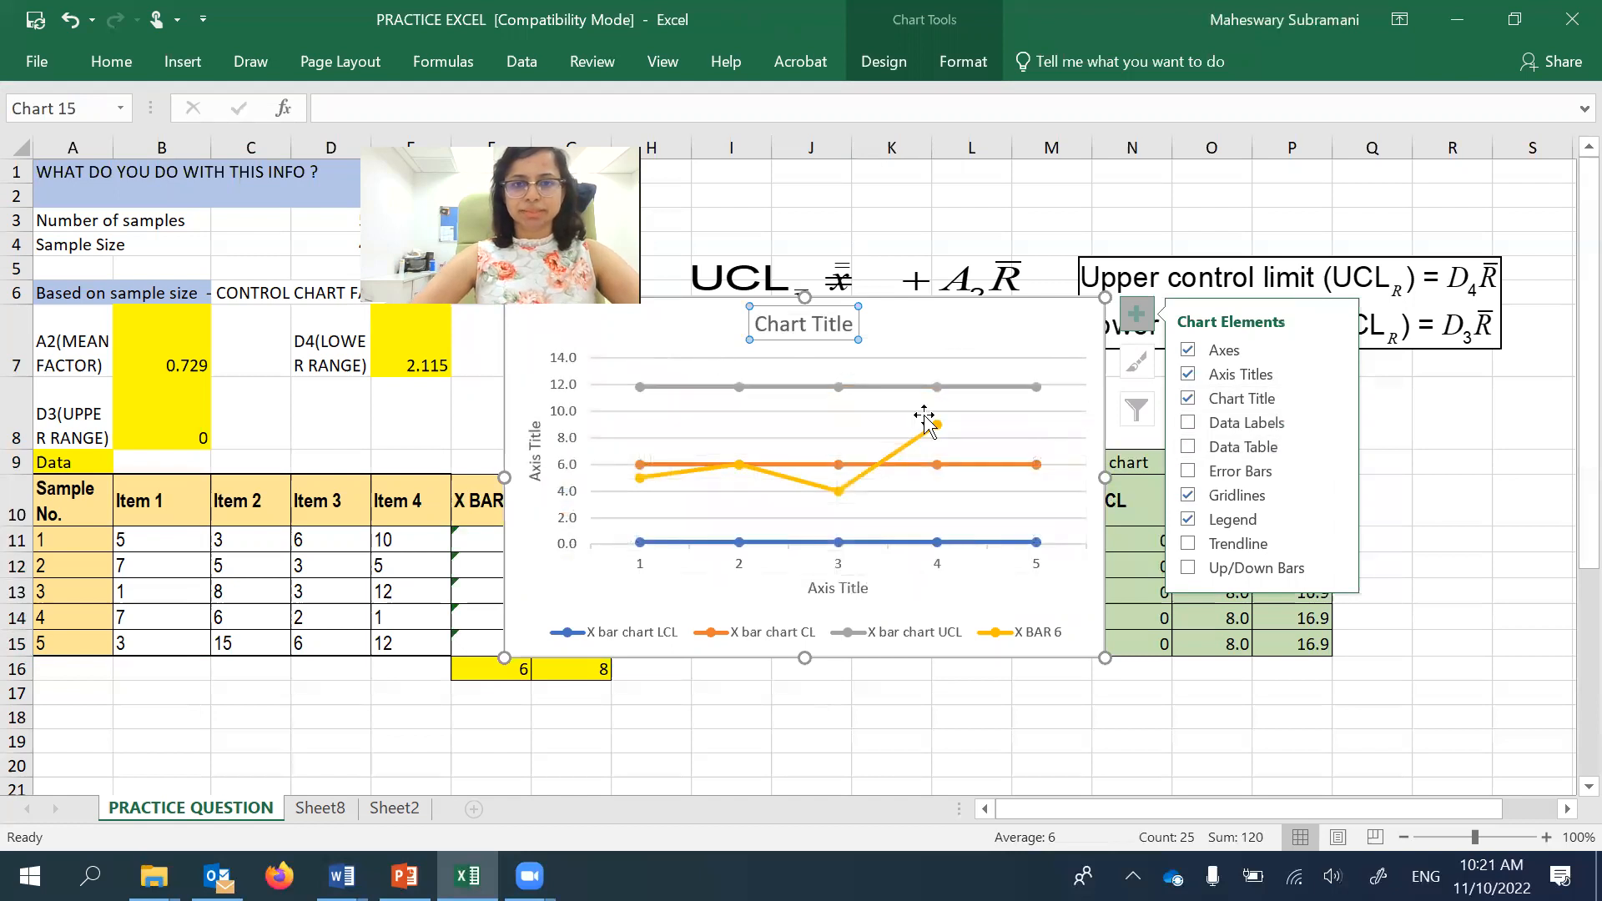
- Replace the placeholder chart title of the X bar line chart with X CHART
{"action": "left_click", "coordinate": [779, 324]}
{"action": "left_click_drag", "start_coordinate": [779, 324], "coordinate": [845, 328]}
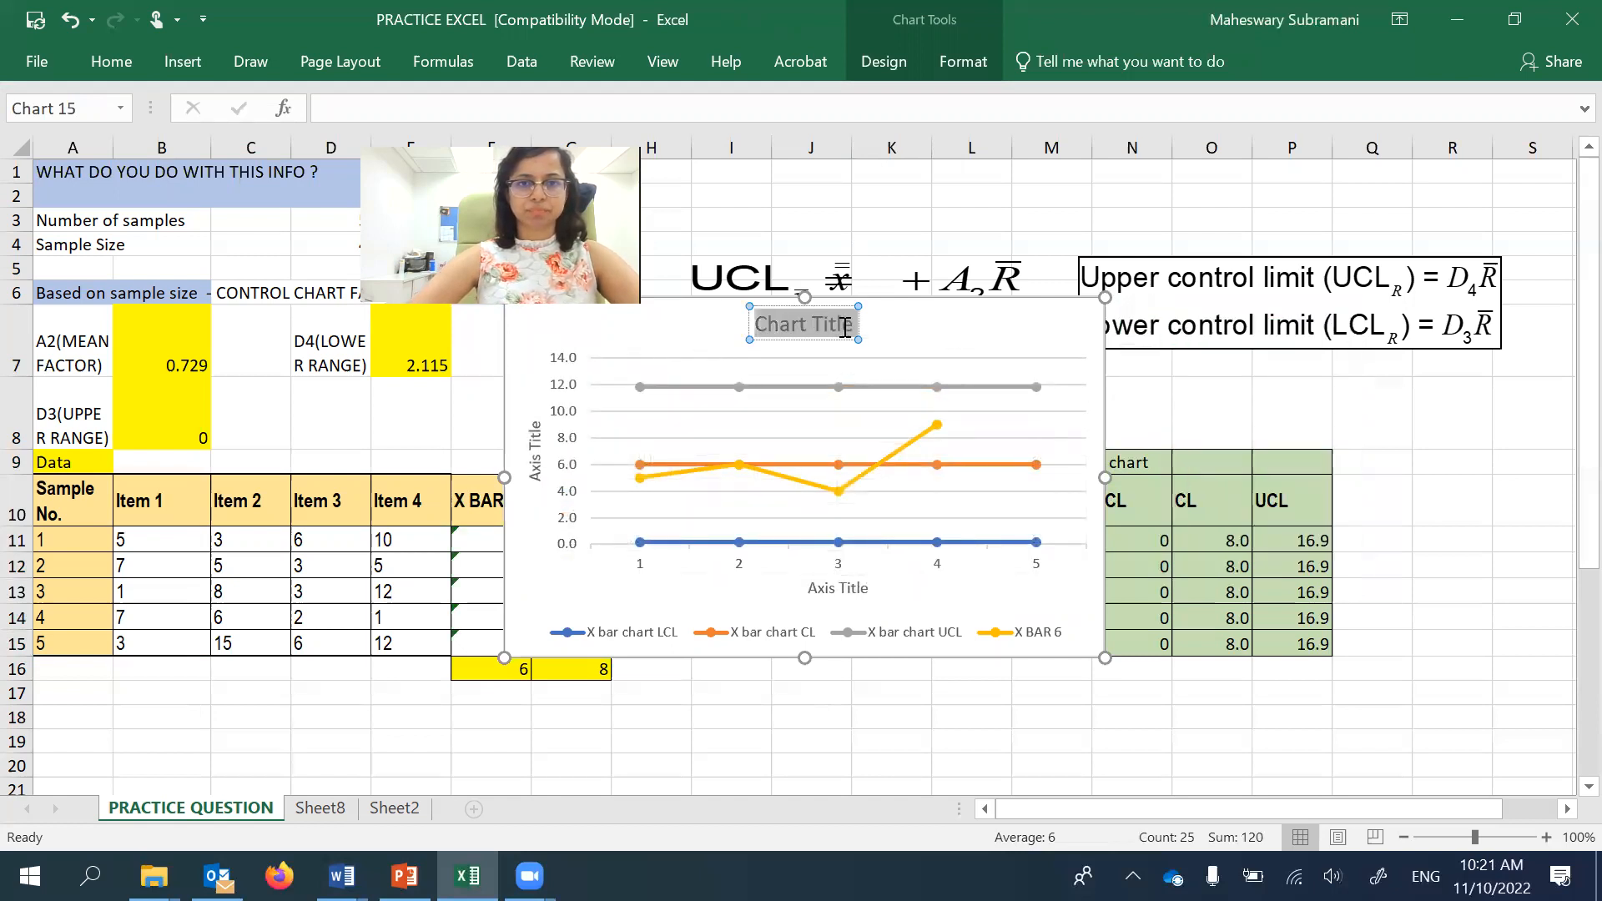
{"action": "type", "text": "X CHART"}
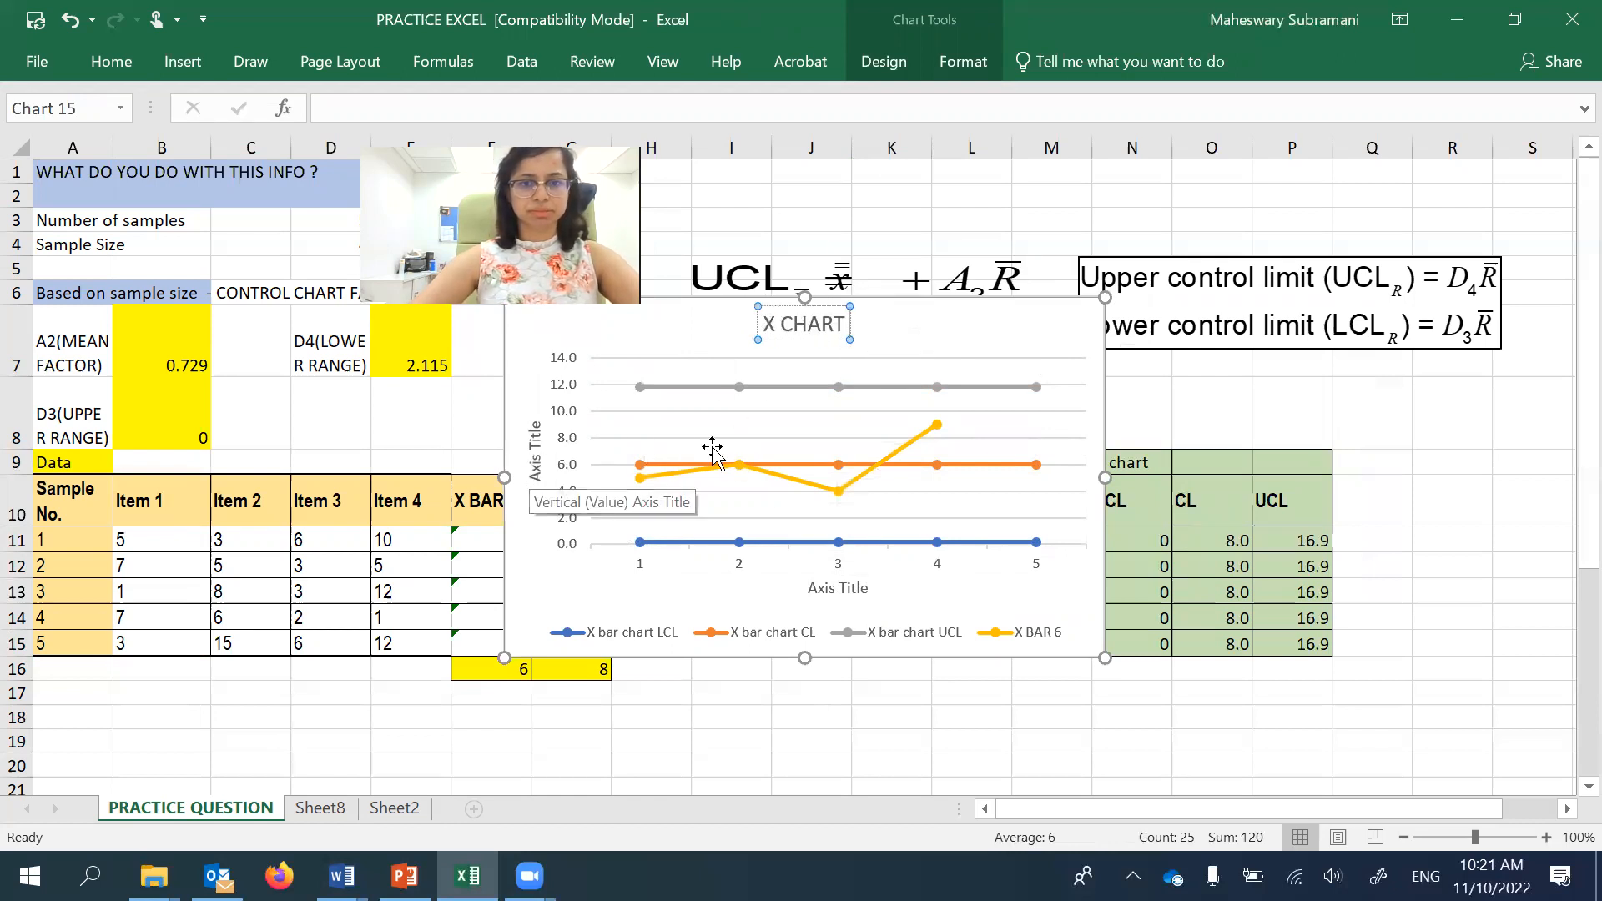
- Set the X chart's horizontal axis title to SAMPLE NUMBERS
{"action": "left_click", "coordinate": [857, 585]}
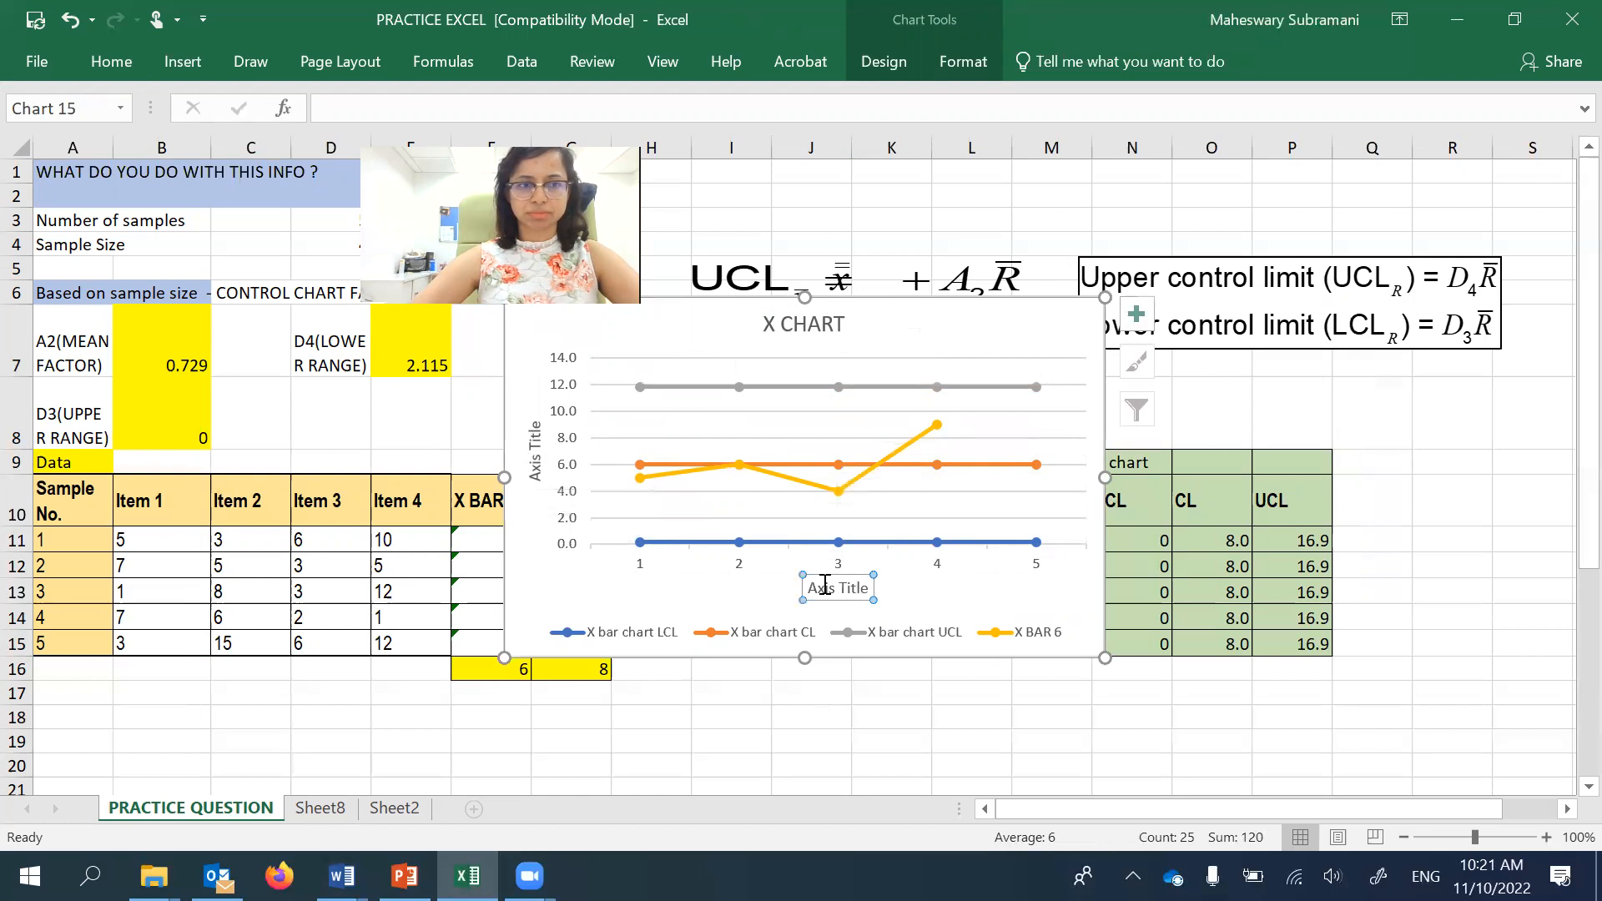
{"action": "left_click_drag", "start_coordinate": [808, 587], "coordinate": [870, 587]}
{"action": "type", "text": "SAMPLE NUMBER"}
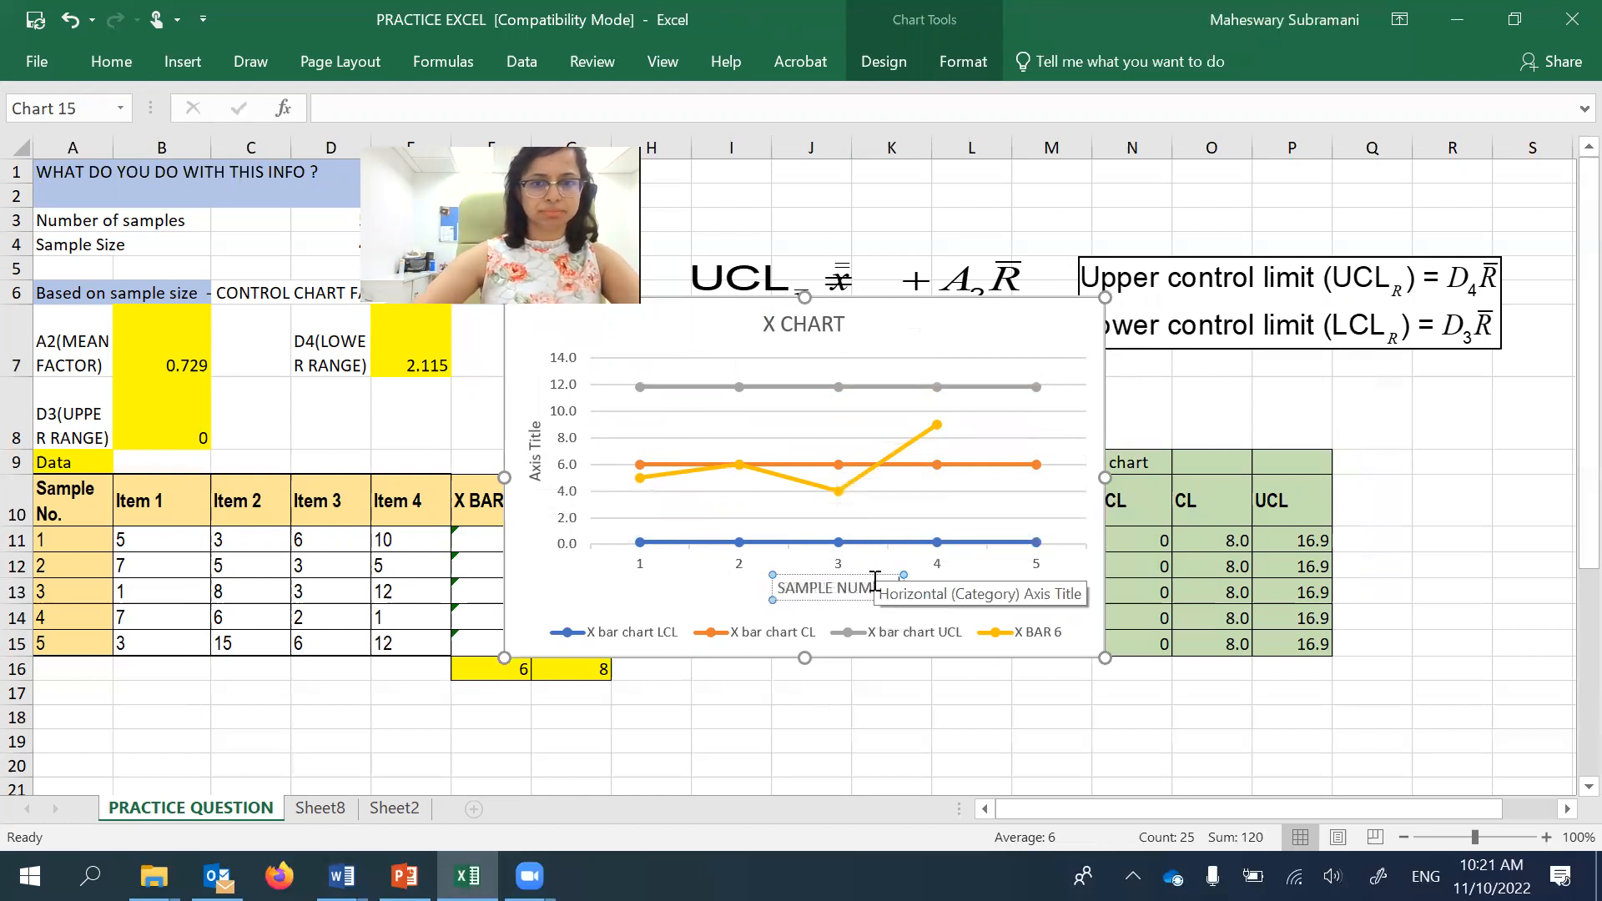
{"action": "type", "text": "S"}
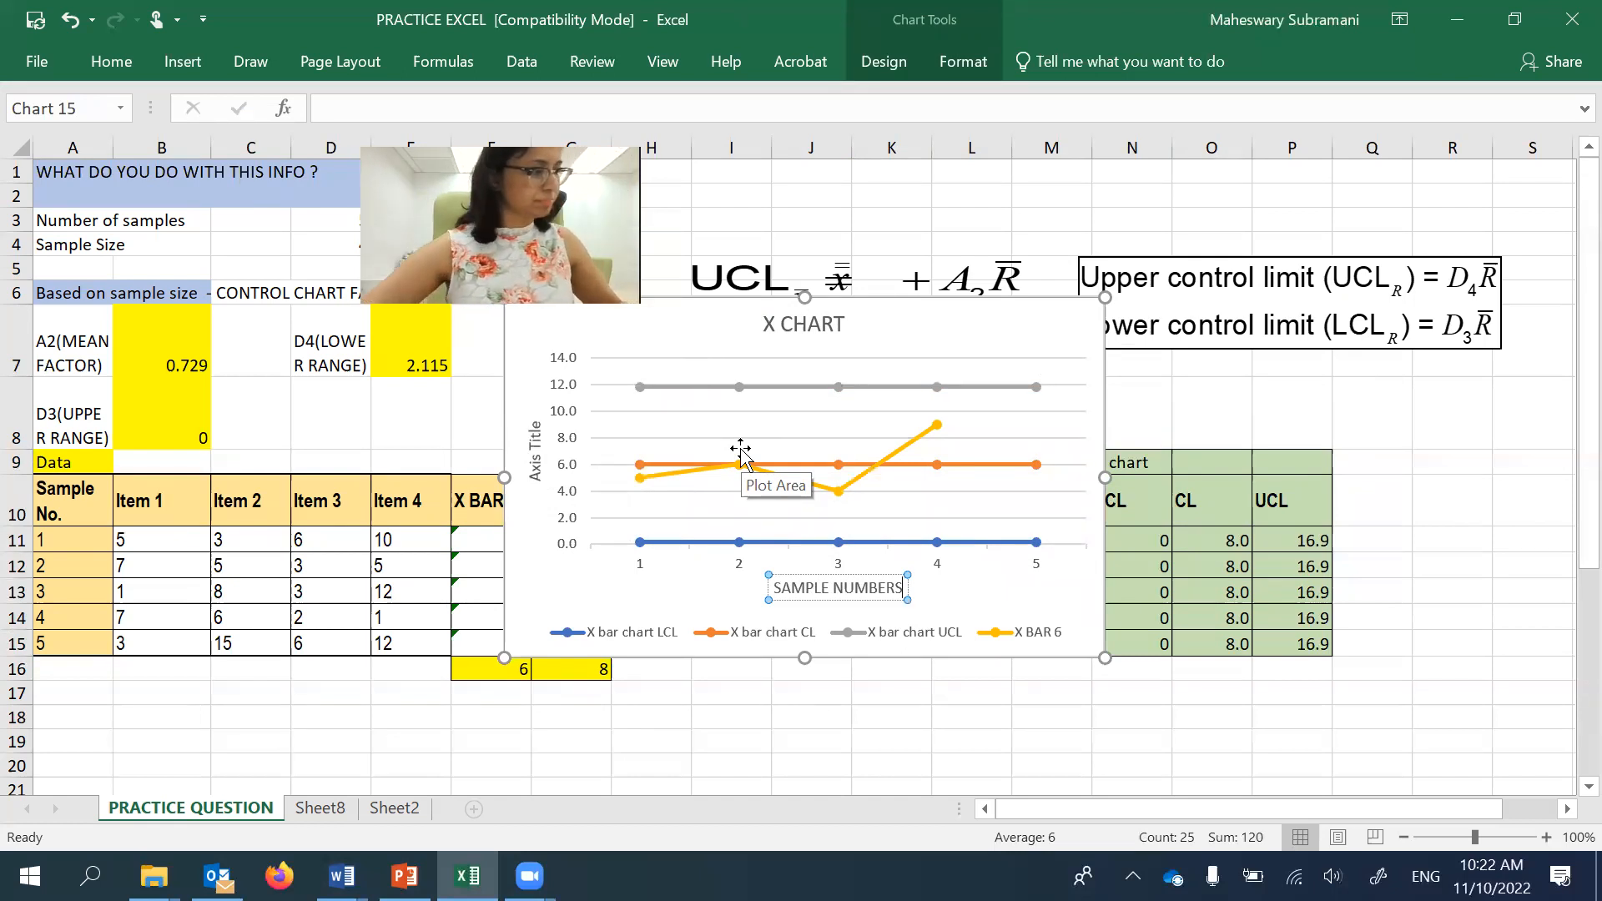
- Set the X chart's vertical axis title to SAMPLE MEAN and move the chart below the sample data table
{"action": "left_click", "coordinate": [539, 464]}
{"action": "type", "text": "SAM"}
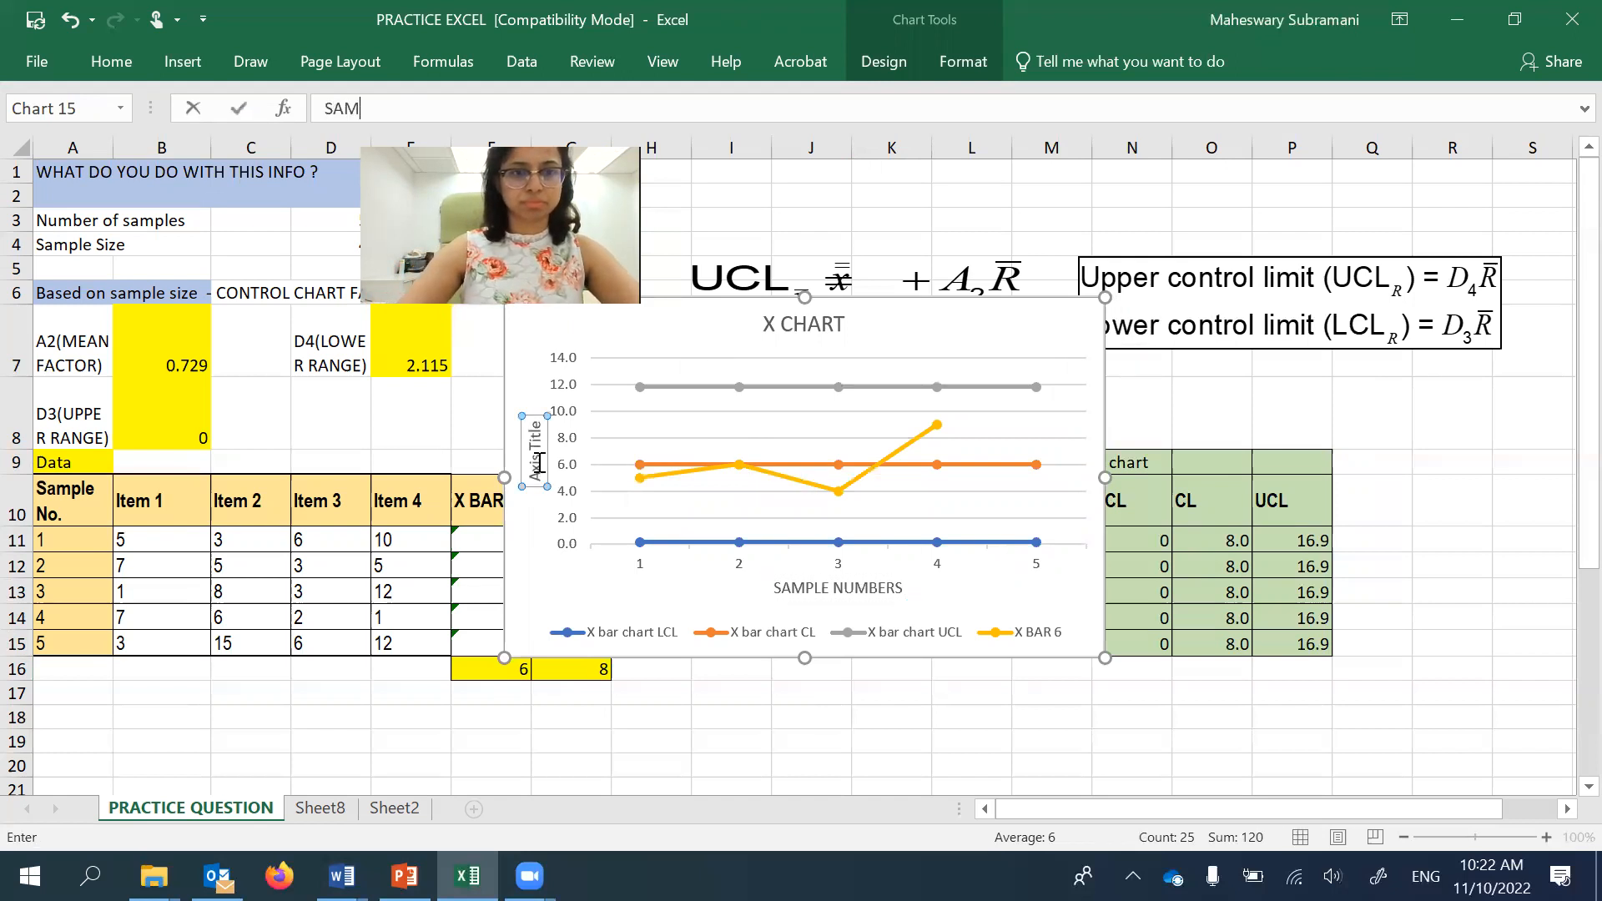
{"action": "key", "text": "Return"}
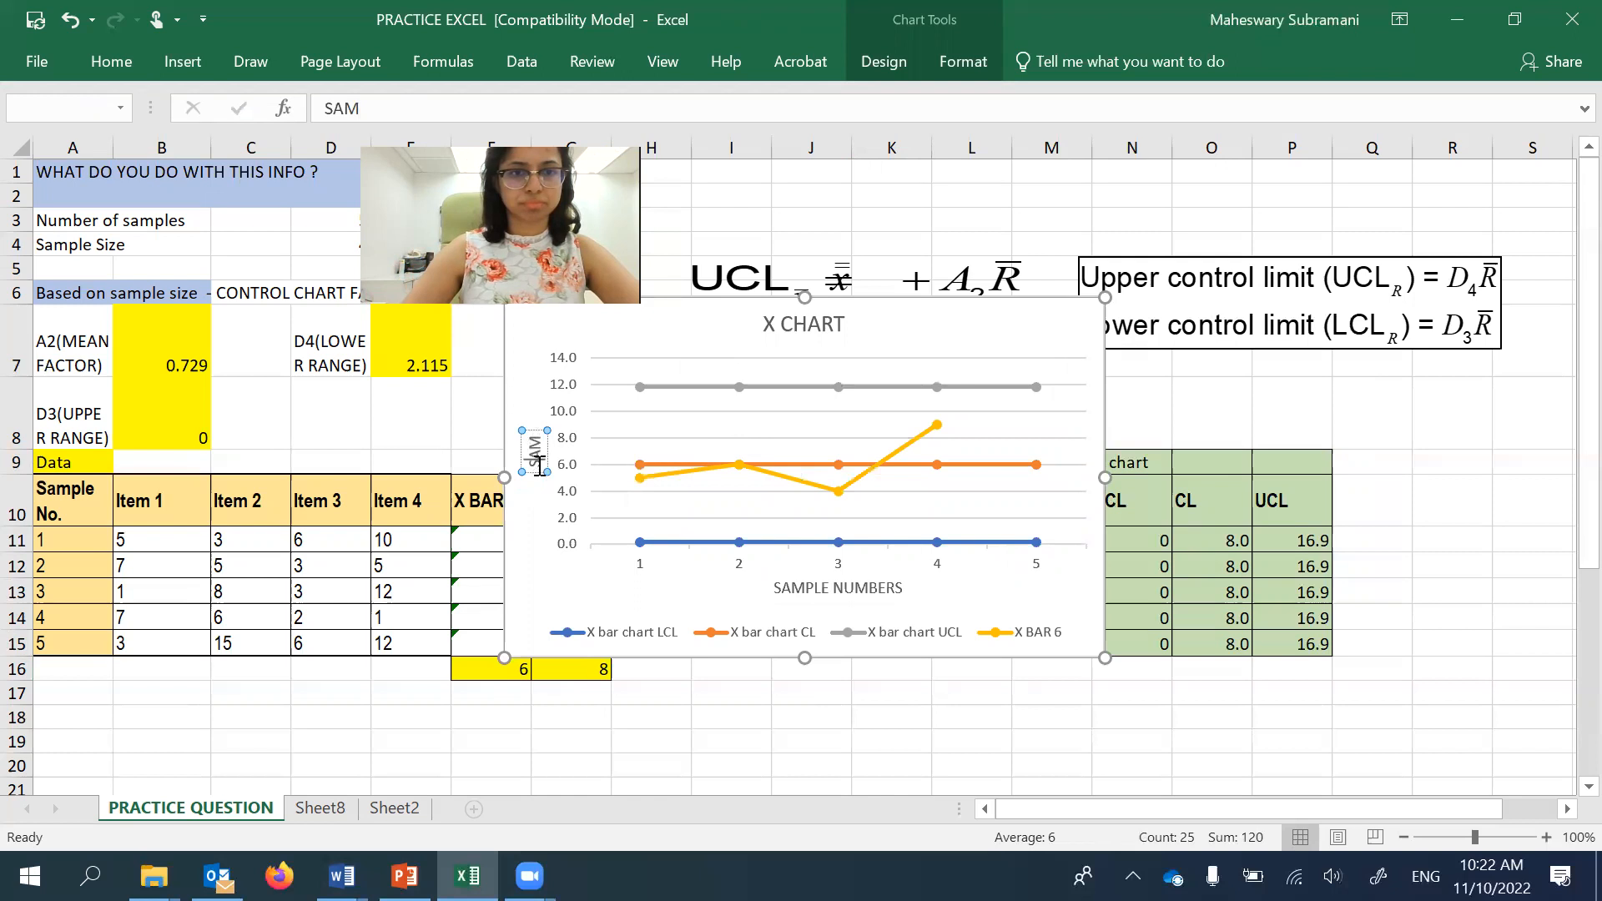
{"action": "type", "text": "PLE MEAN"}
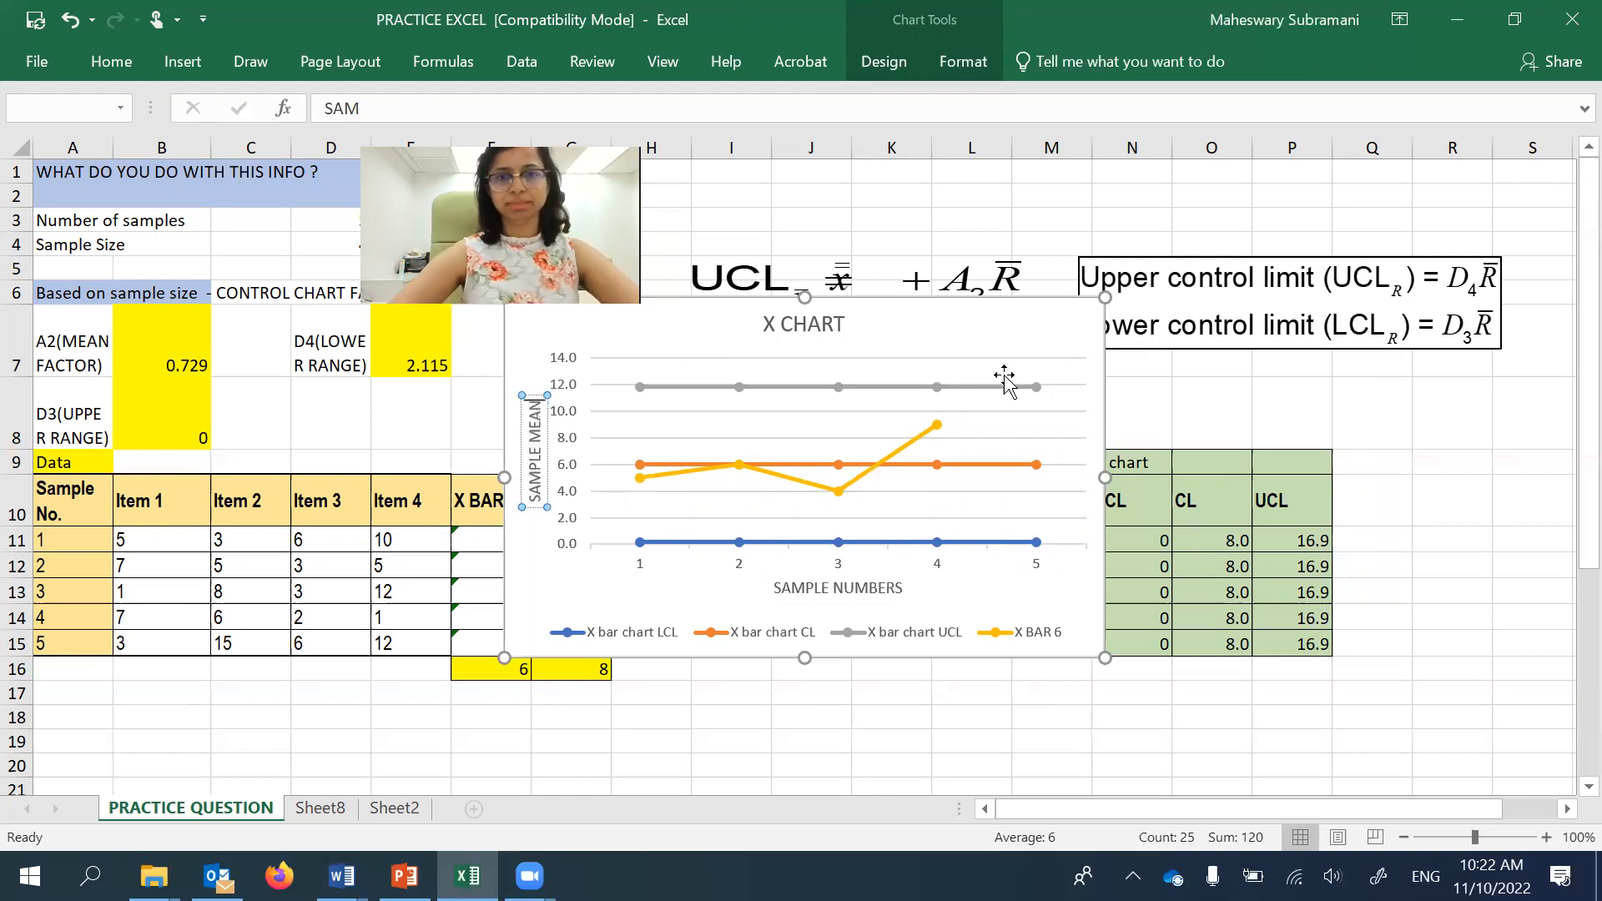
{"action": "left_click_drag", "start_coordinate": [1048, 329], "coordinate": [598, 729]}
{"action": "left_click", "coordinate": [792, 718]}
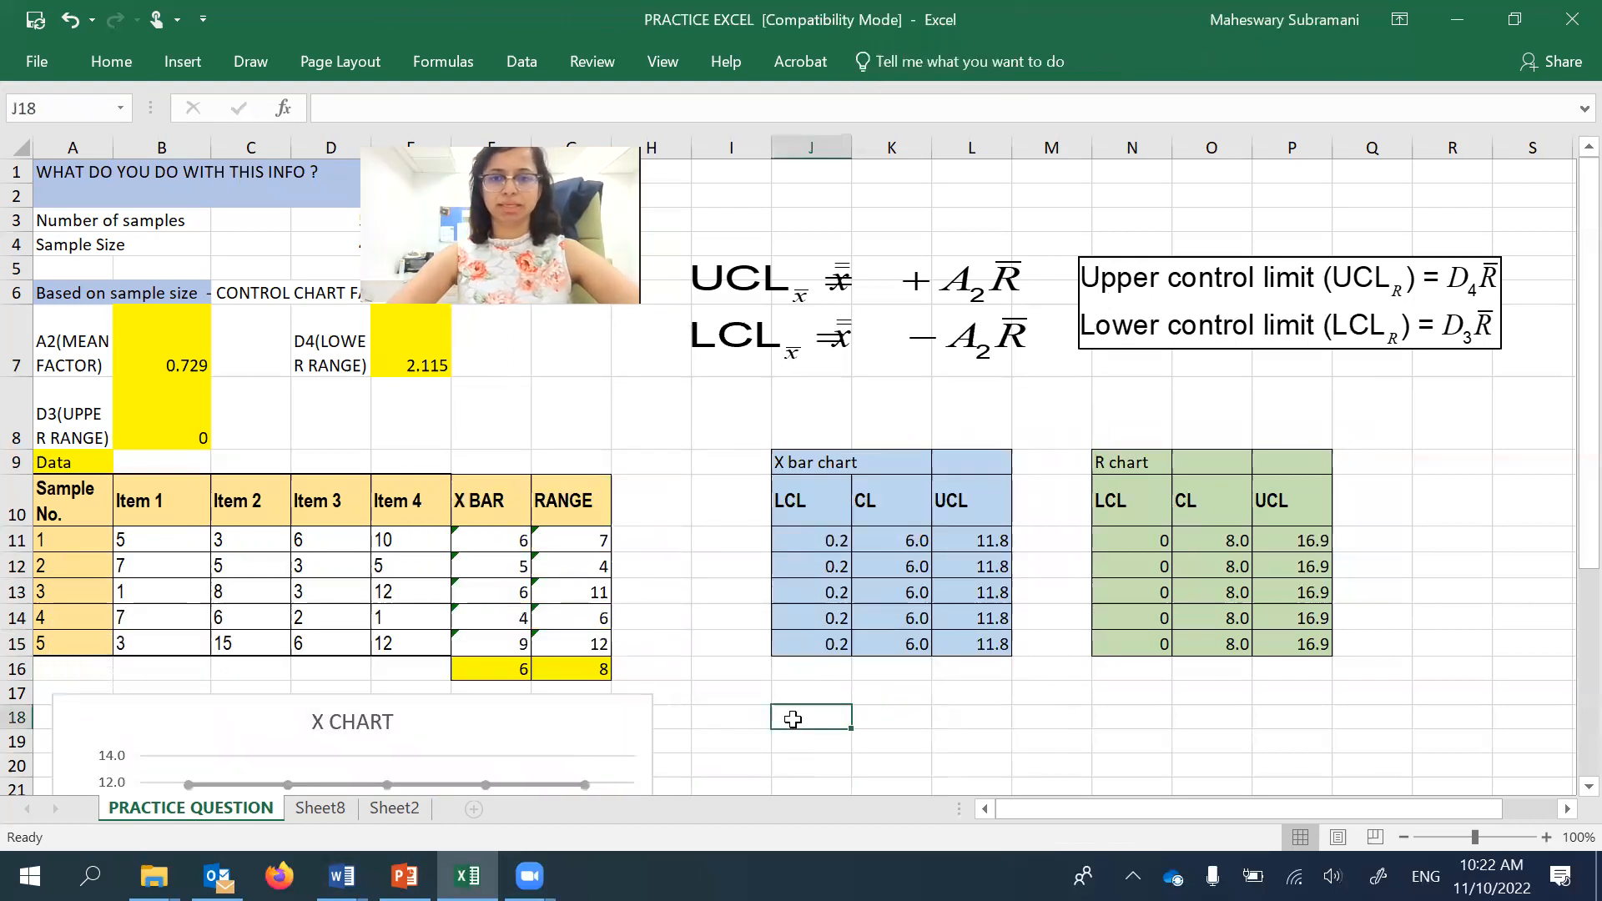
- Insert a 2-D Line with Markers chart from the R chart limits in N9:P15 and the RANGE column G10:G15
{"action": "left_click_drag", "start_coordinate": [1133, 462], "coordinate": [1325, 649]}
{"action": "left_click_drag", "start_coordinate": [566, 491], "coordinate": [584, 641]}
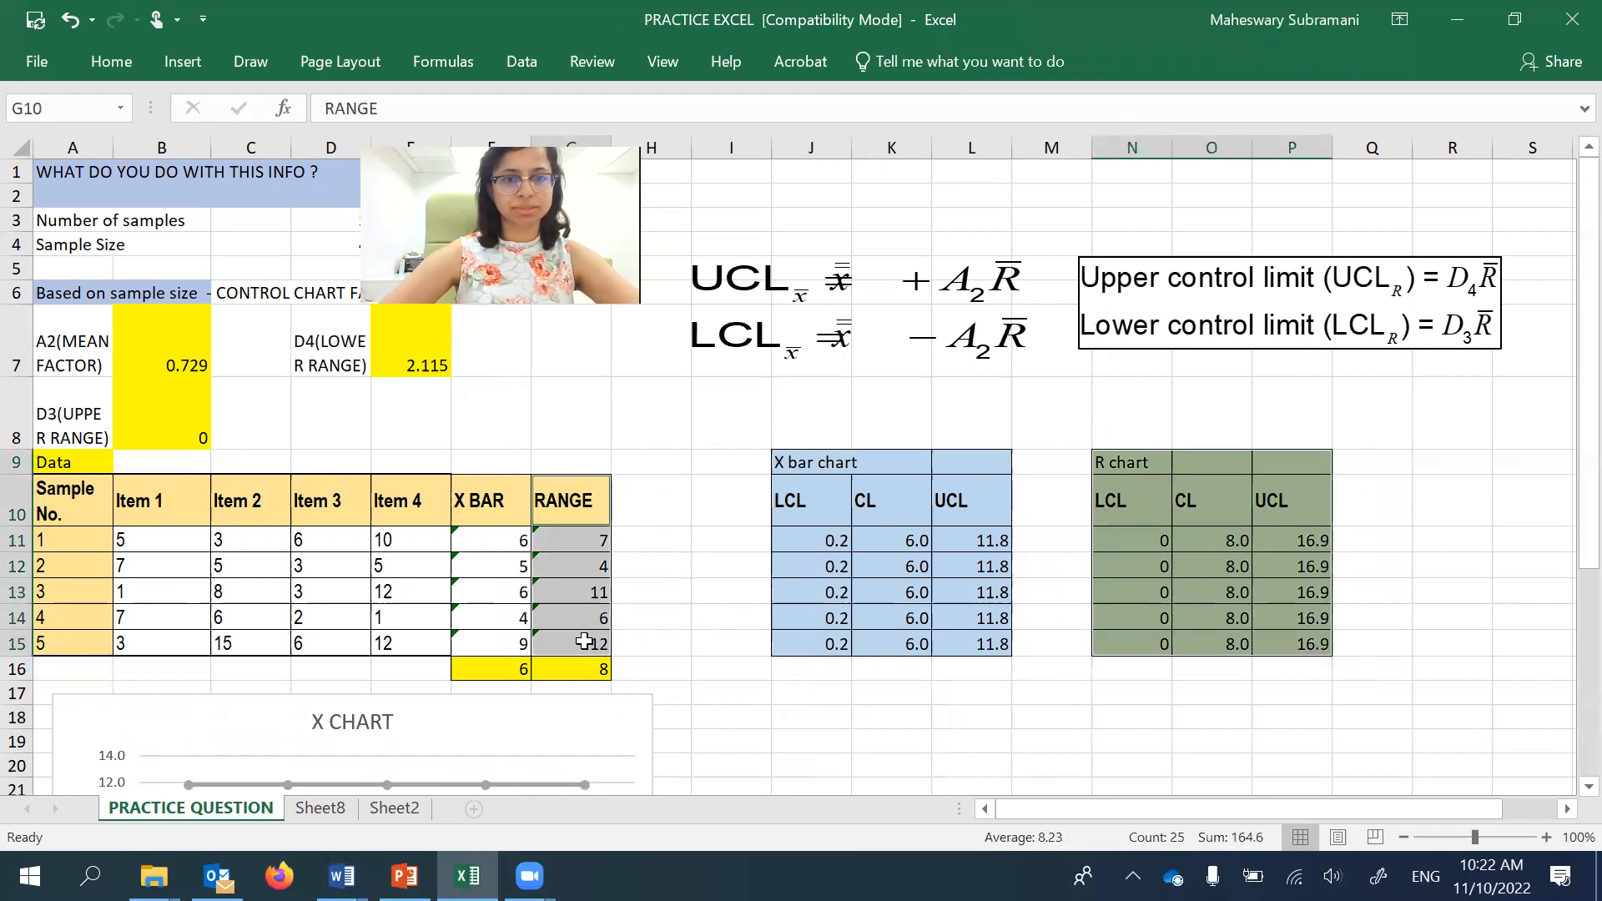
{"action": "left_click", "coordinate": [182, 61]}
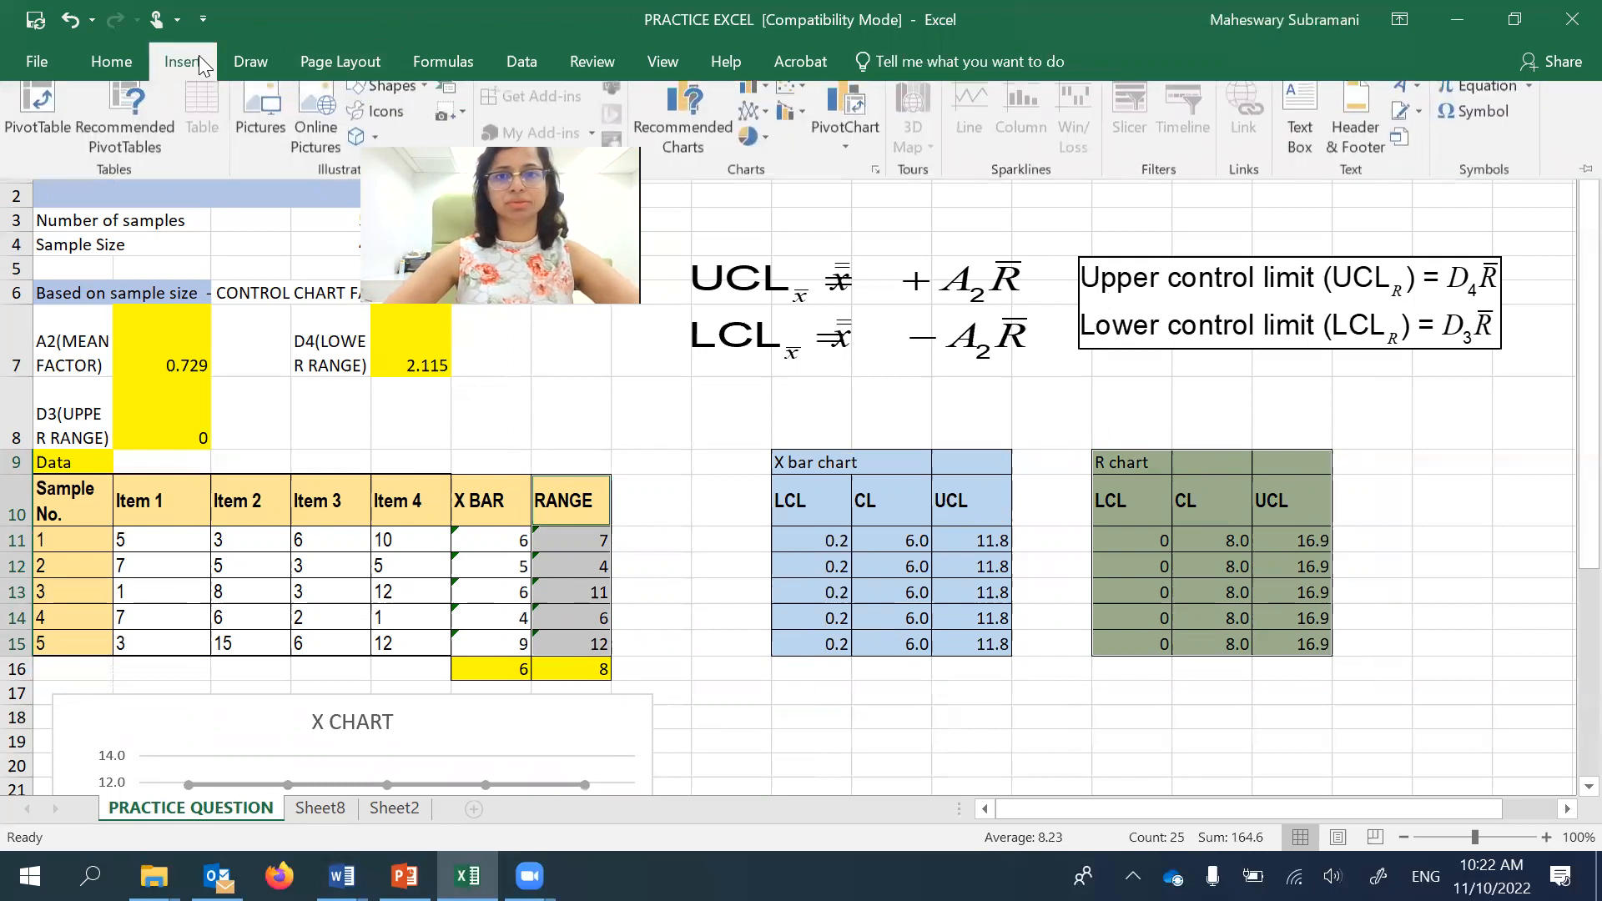
{"action": "left_click", "coordinate": [752, 123]}
{"action": "left_click", "coordinate": [982, 201]}
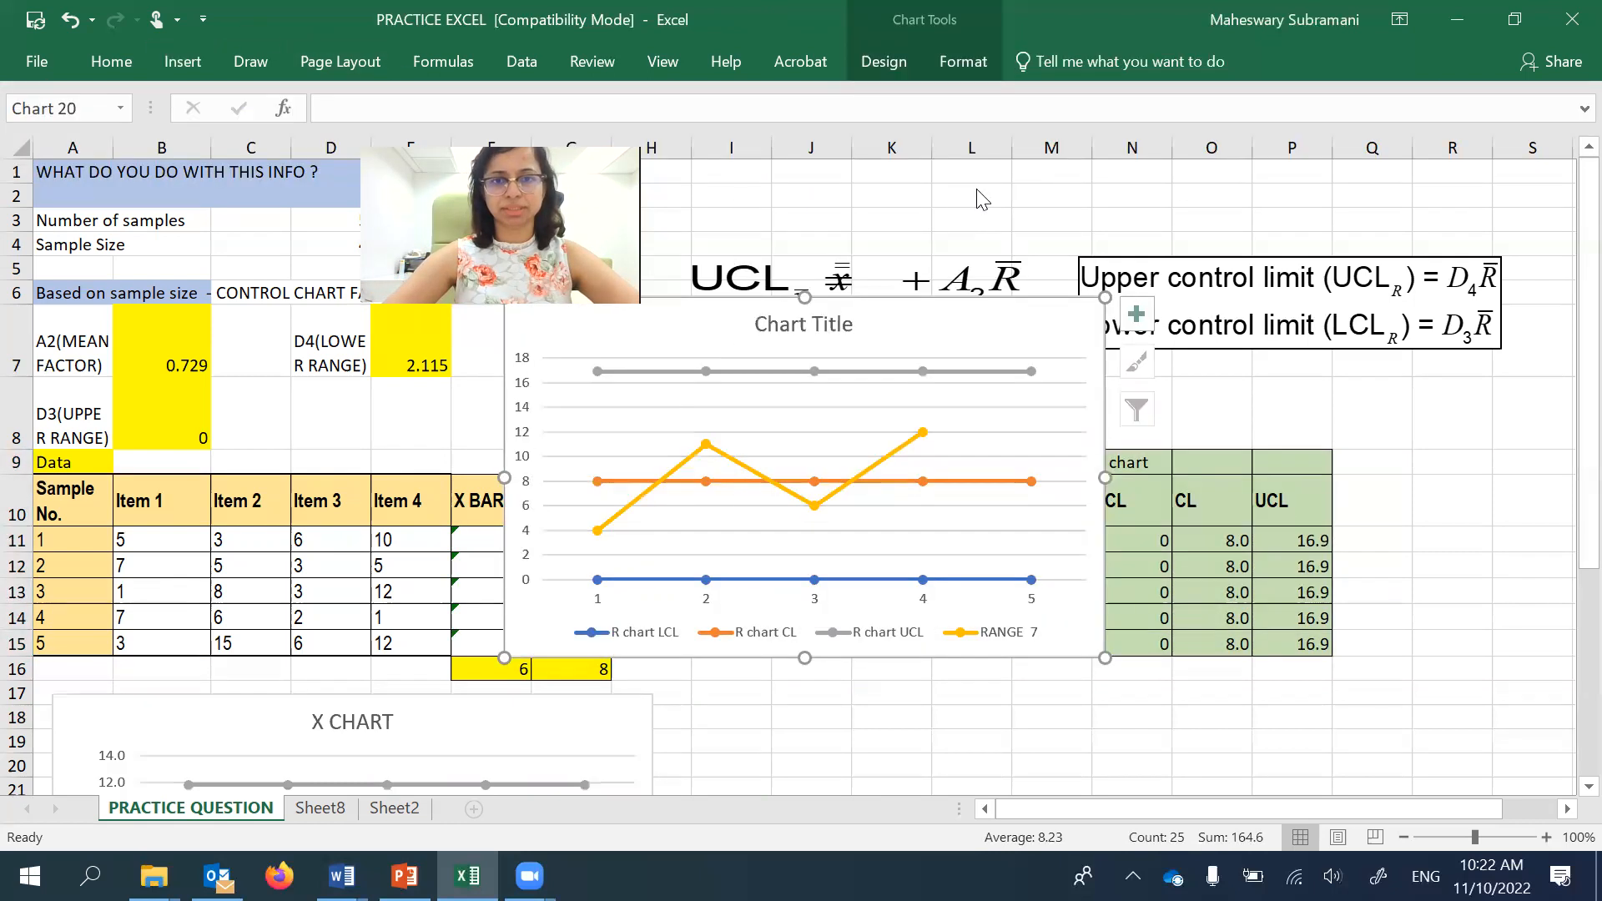
- Show axis titles on the new R line chart and set its chart title to RANGE CHART
{"action": "left_click", "coordinate": [1136, 314]}
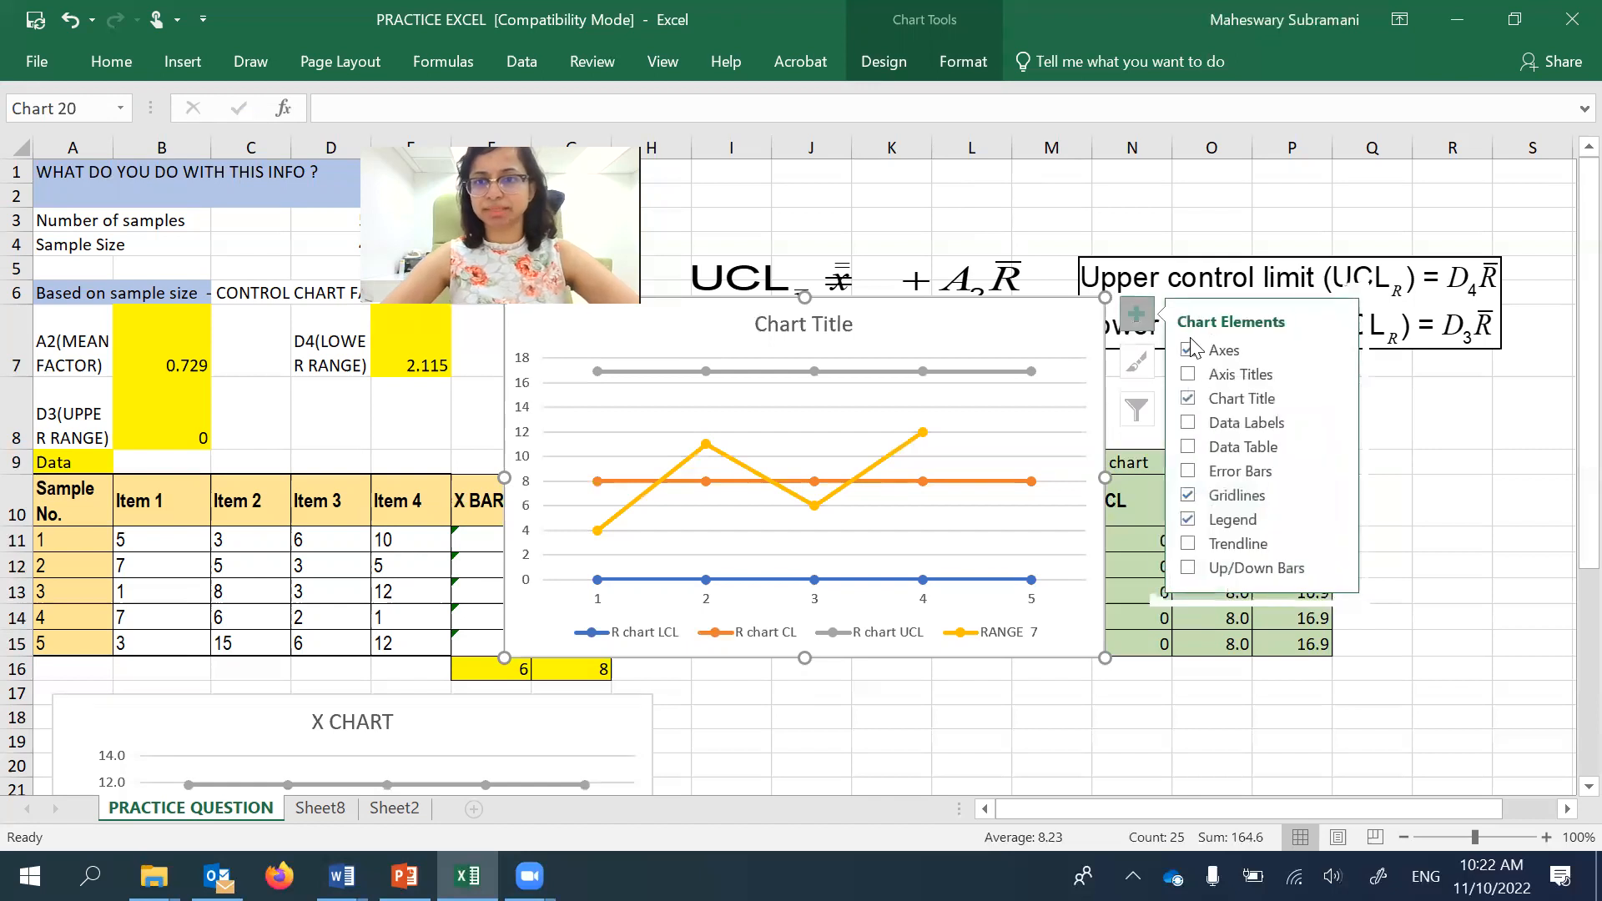
{"action": "left_click", "coordinate": [1226, 382]}
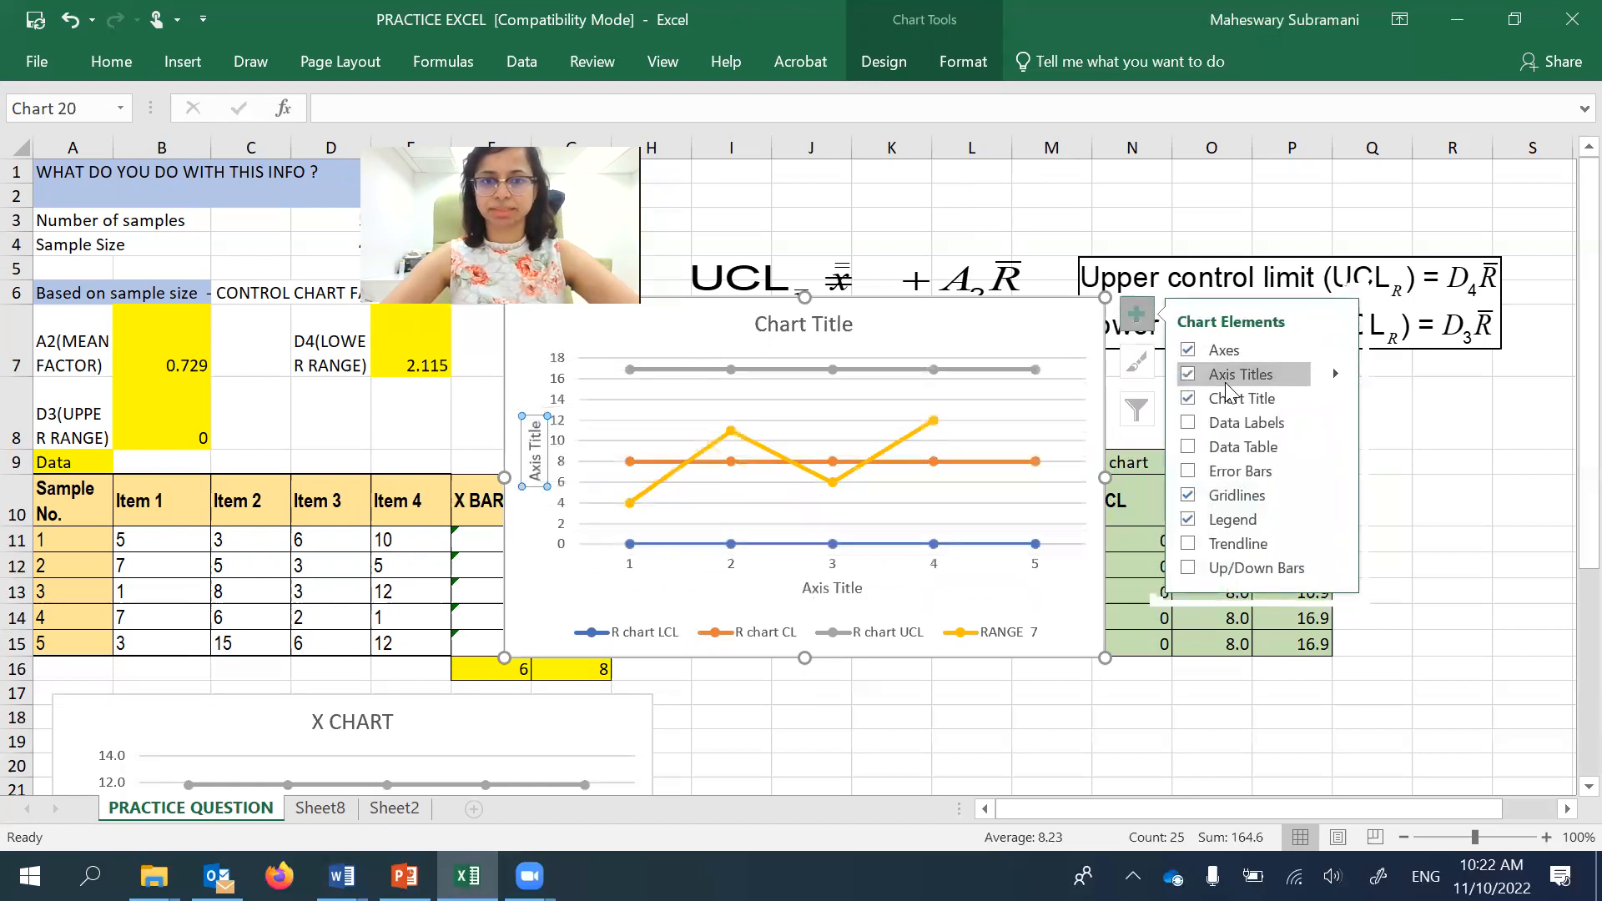
{"action": "left_click", "coordinate": [775, 325]}
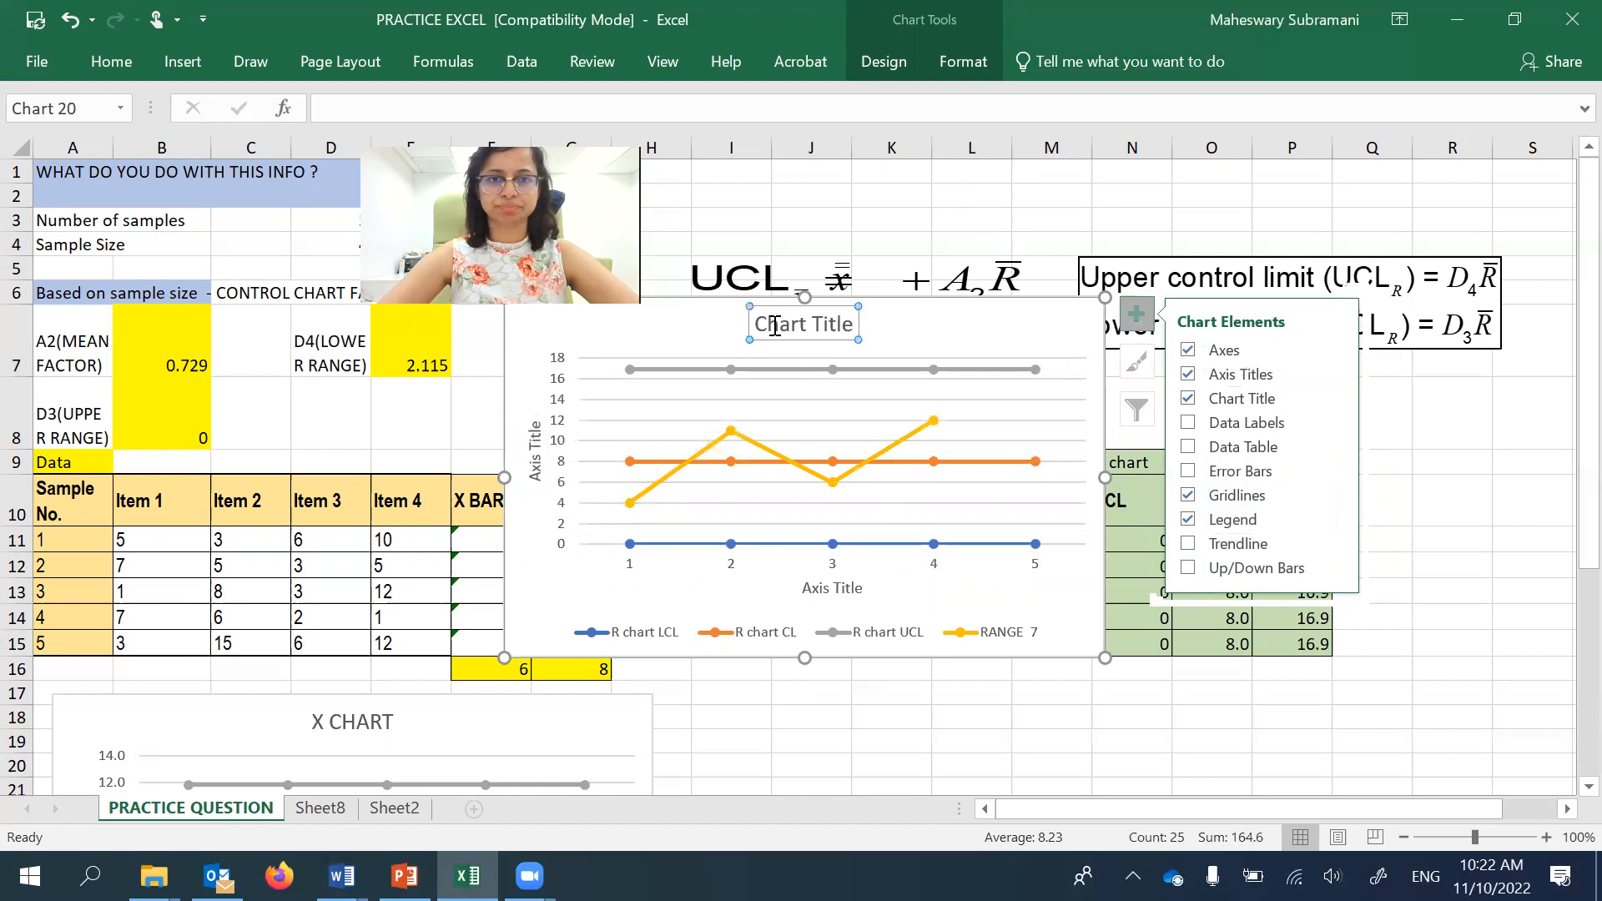
{"action": "left_click_drag", "start_coordinate": [758, 325], "coordinate": [993, 328]}
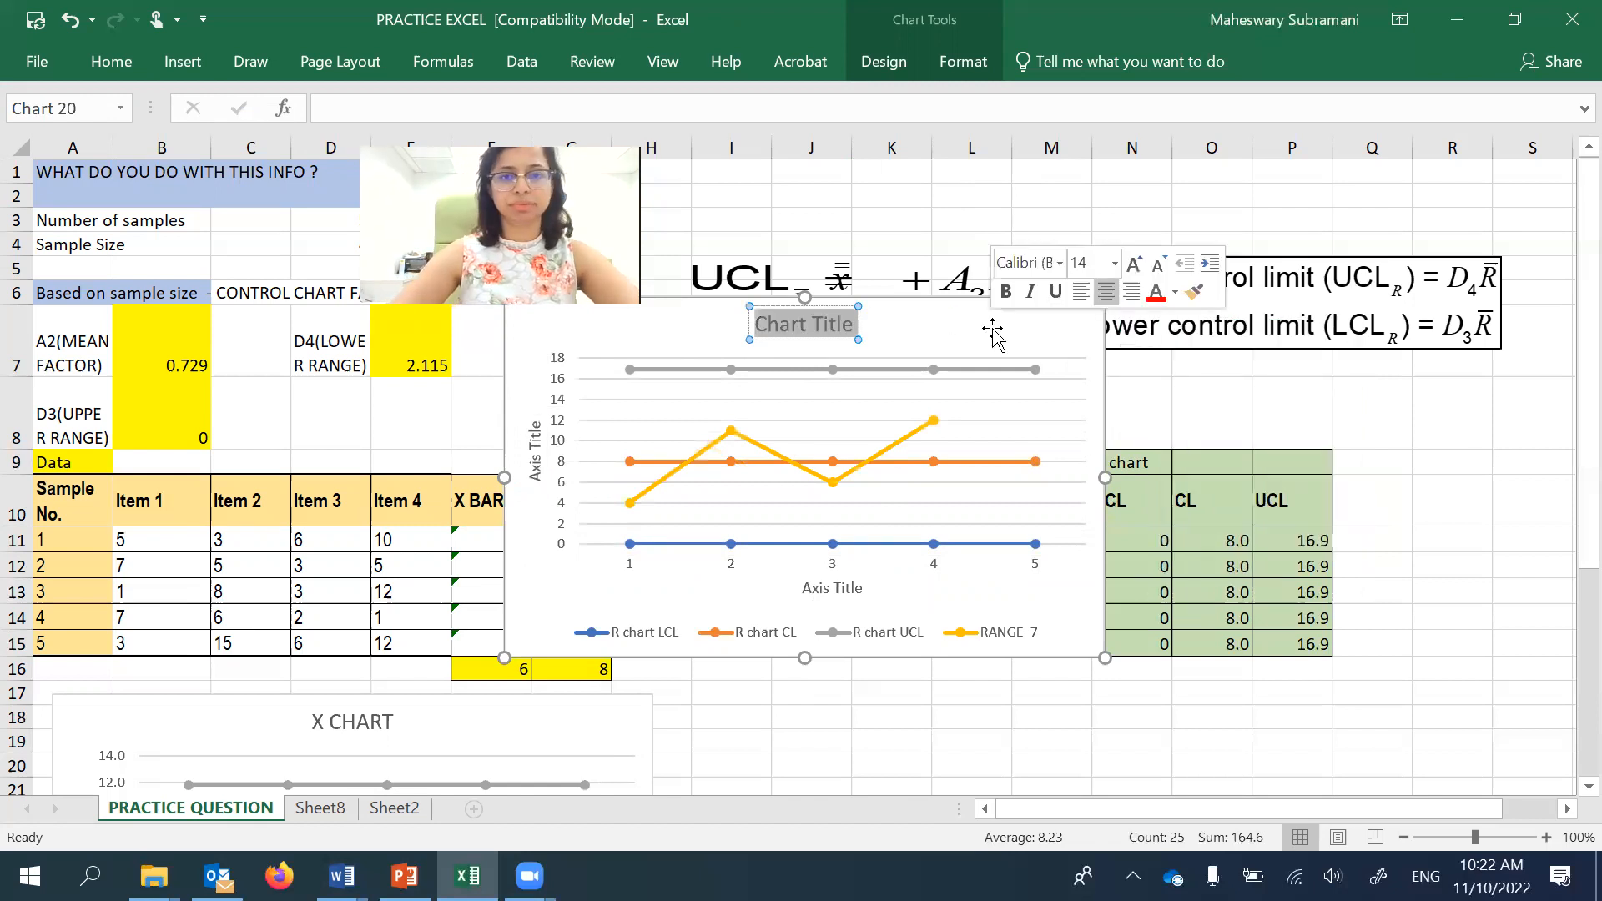
{"action": "key", "text": "BackSpace"}
{"action": "type", "text": "RANGE CHART"}
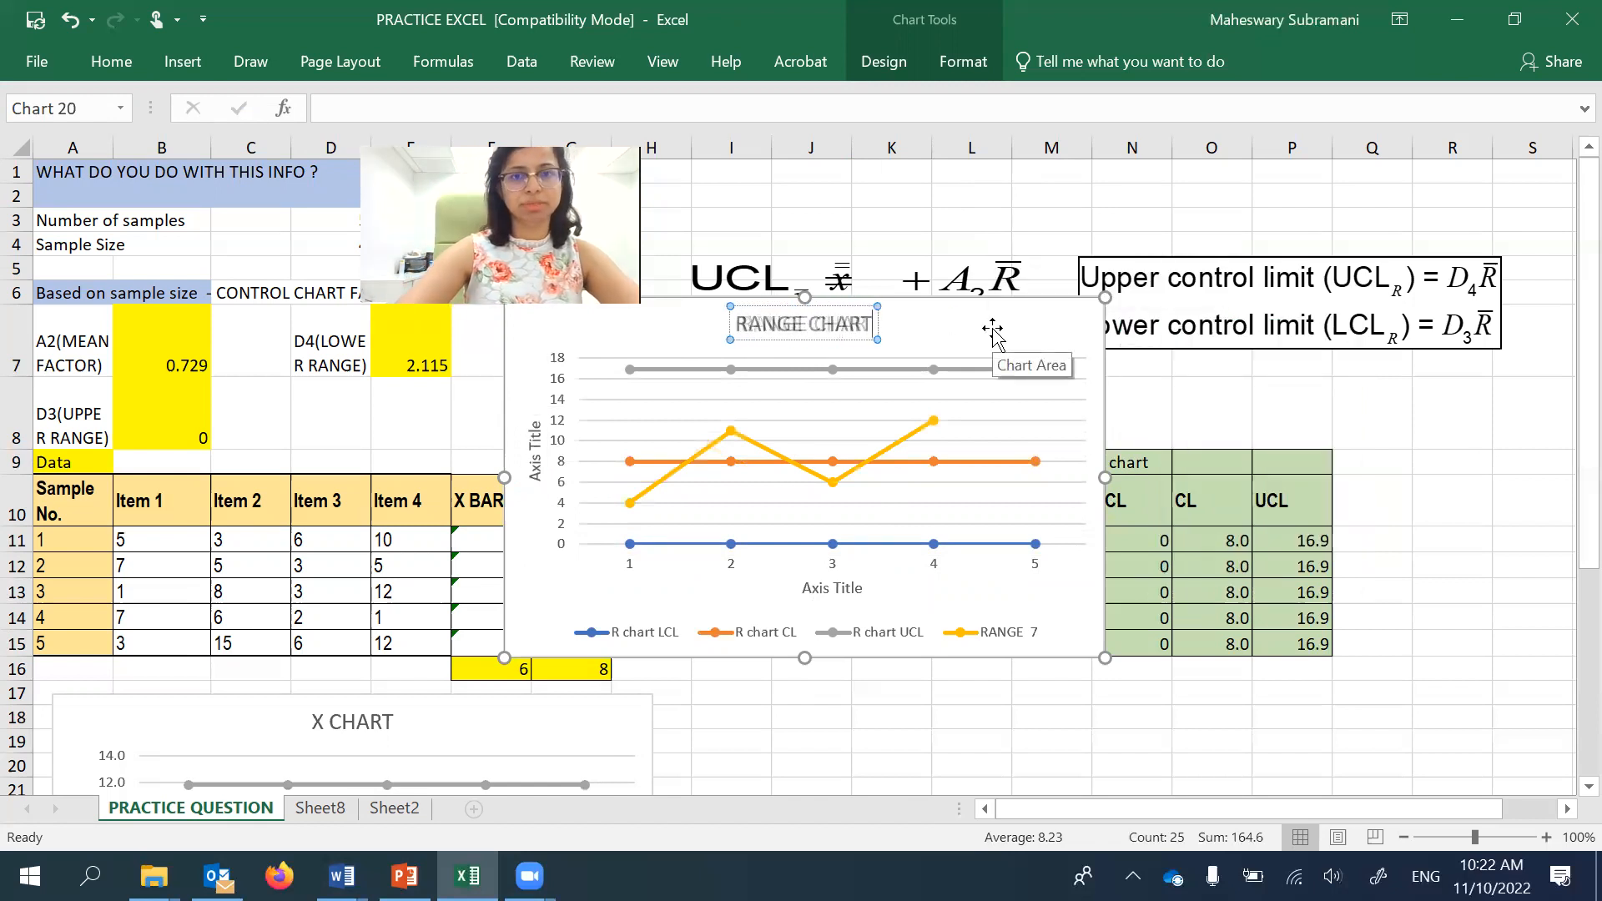
- Set the range chart's vertical axis title to SAMPLE RANGE
{"action": "left_click", "coordinate": [534, 446]}
{"action": "type", "text": "SA"}
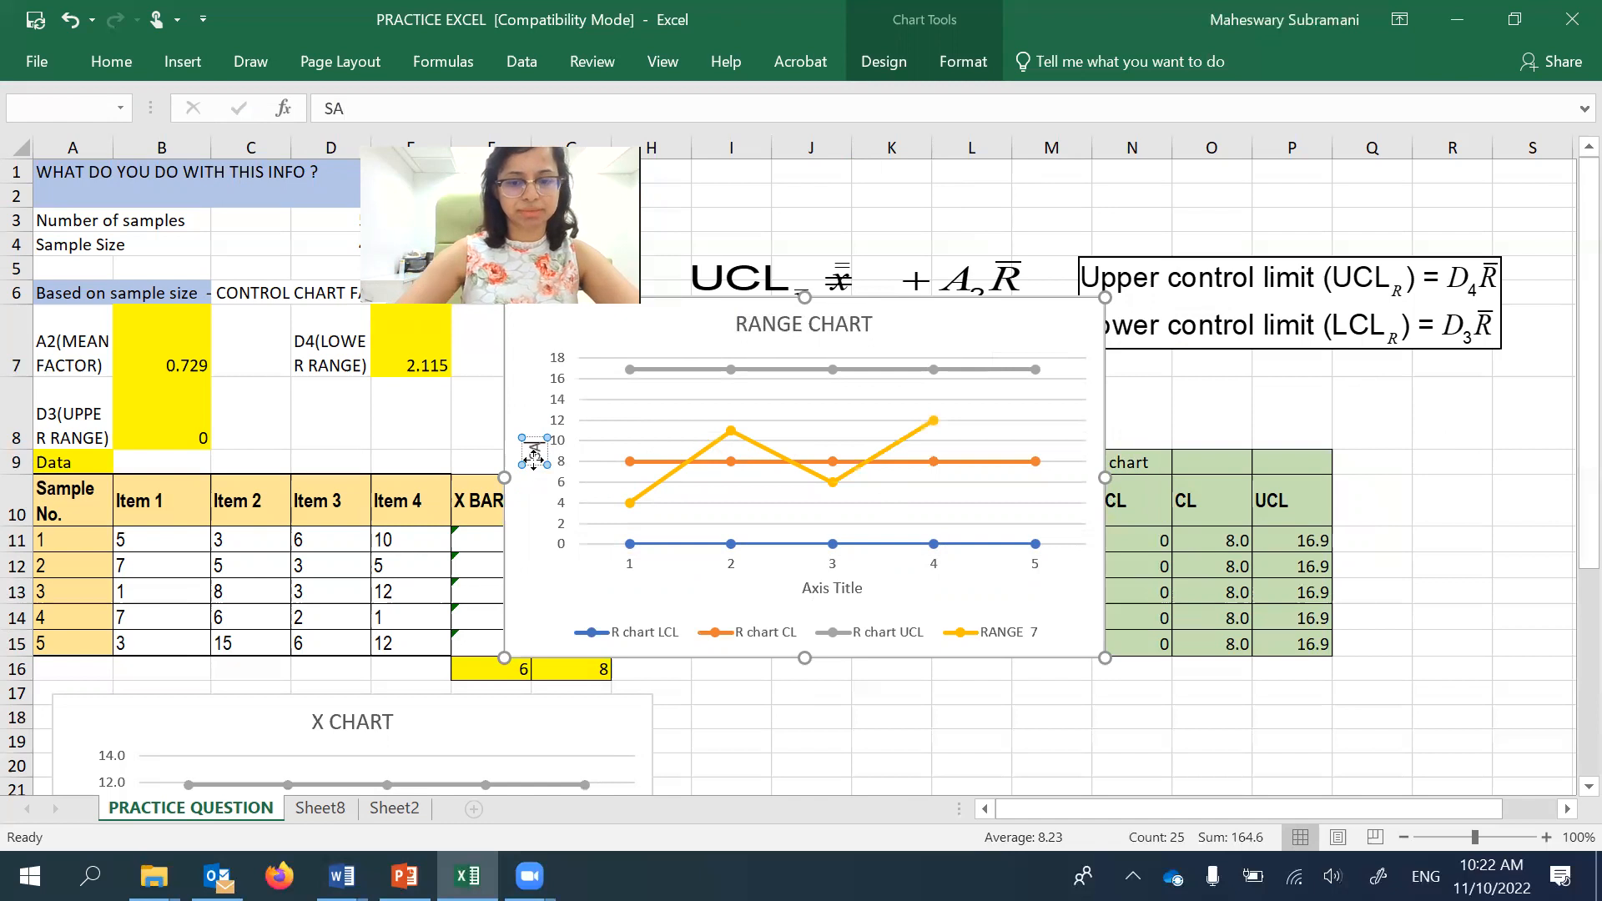
{"action": "type", "text": "MPLE RANGE"}
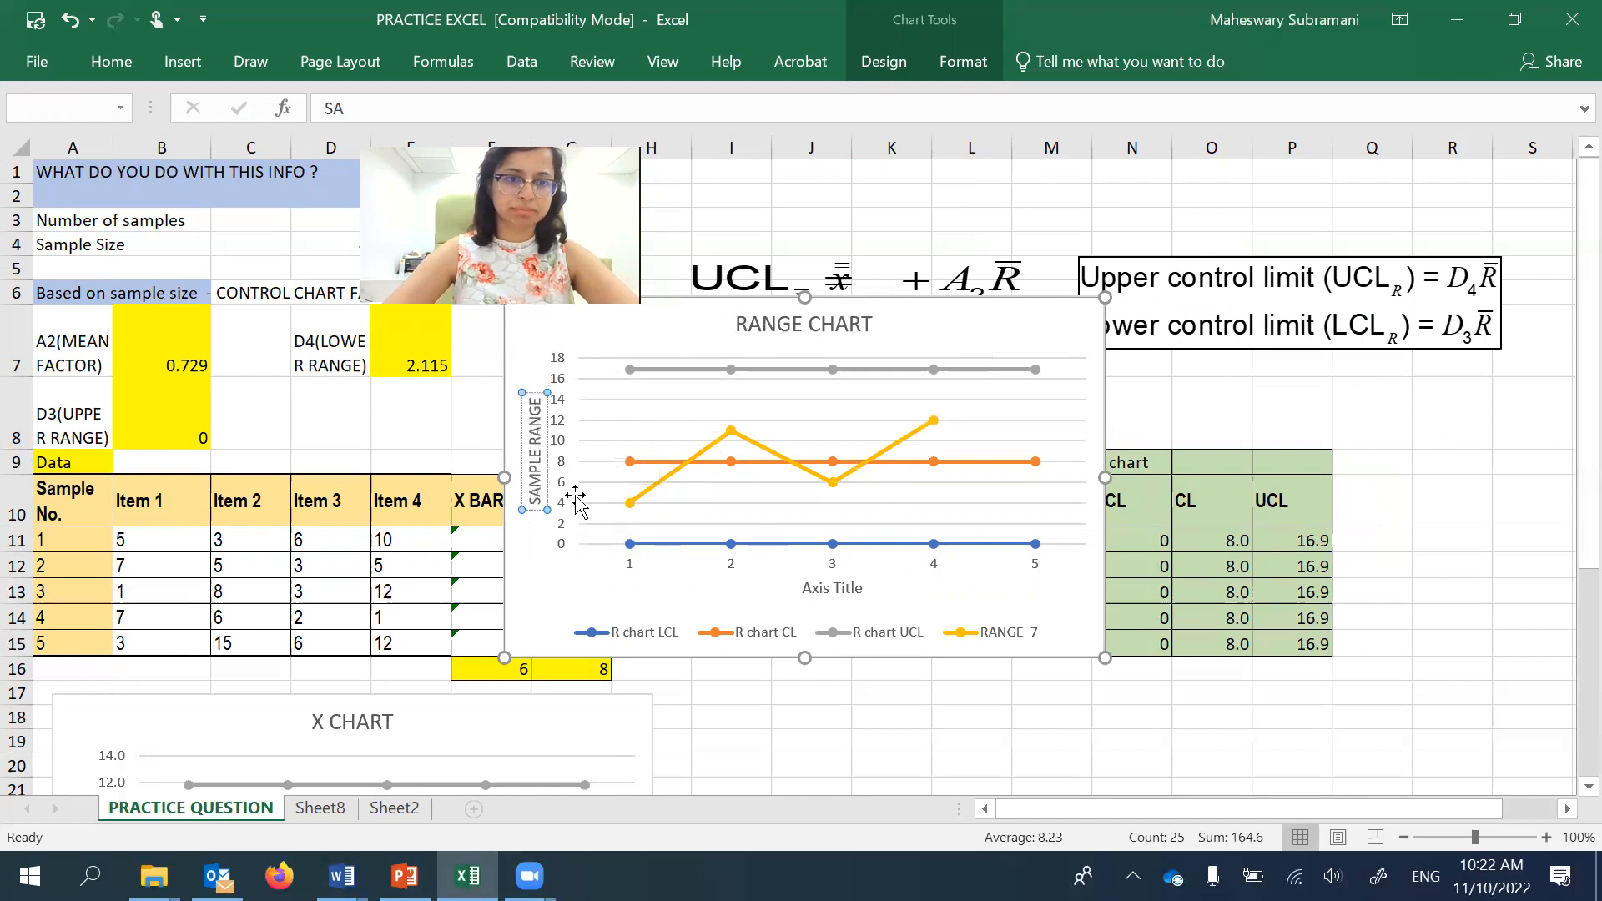
- Set the range chart's horizontal axis title to SAMPLE NUMBER and move the chart beside the X chart, below the limit tables
{"action": "left_click", "coordinate": [841, 590]}
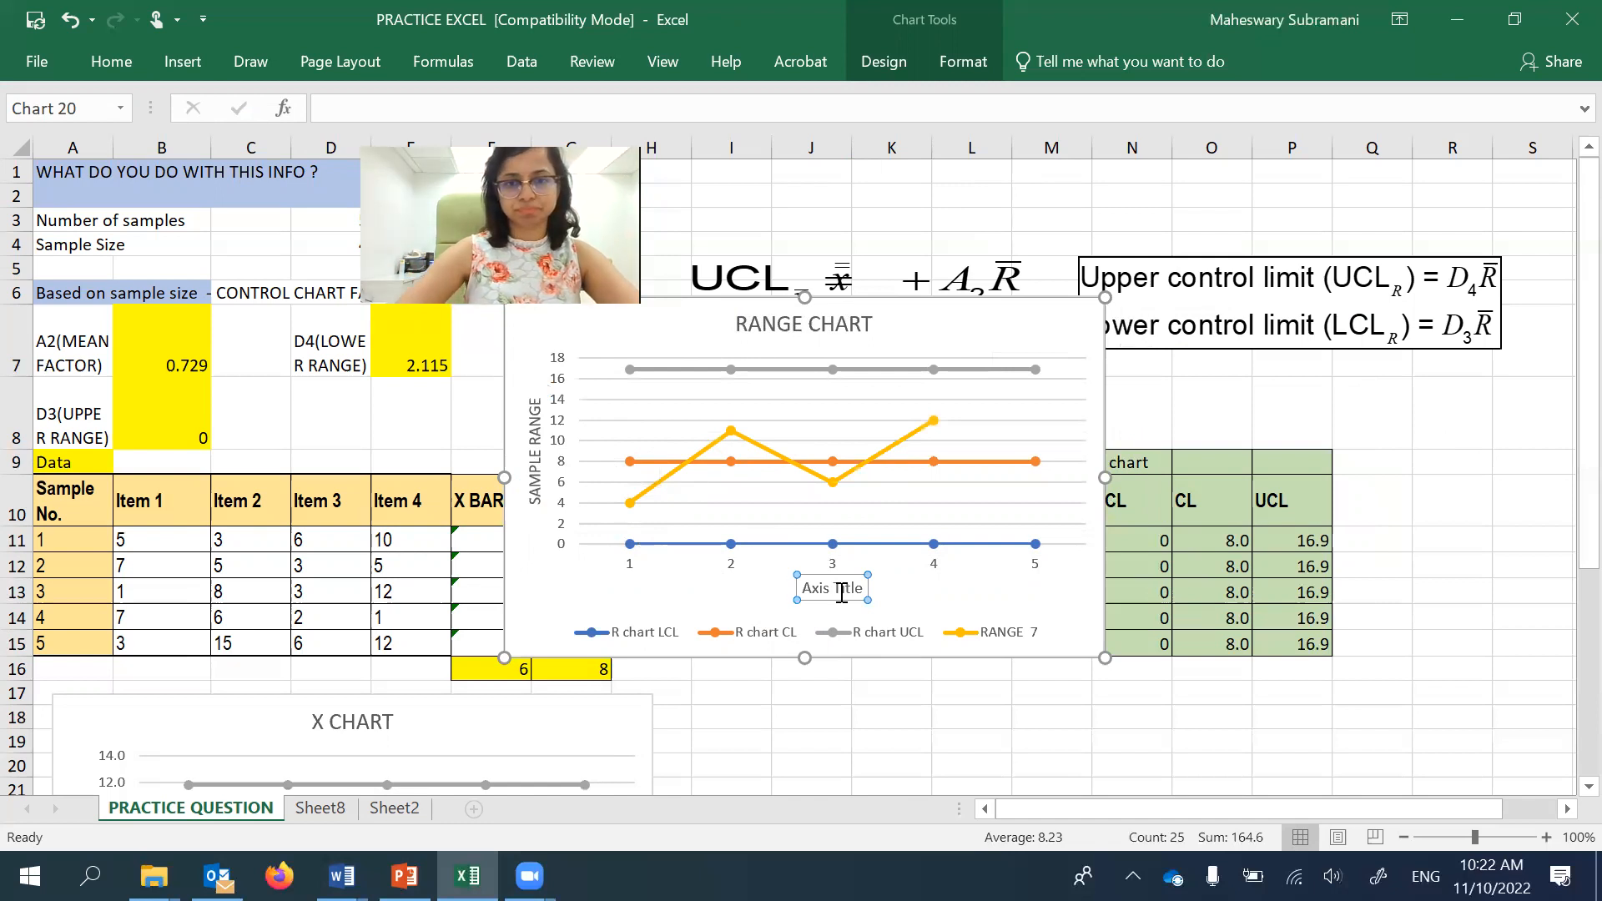
{"action": "left_click_drag", "start_coordinate": [862, 591], "coordinate": [806, 591]}
{"action": "type", "text": "SAMPLE"}
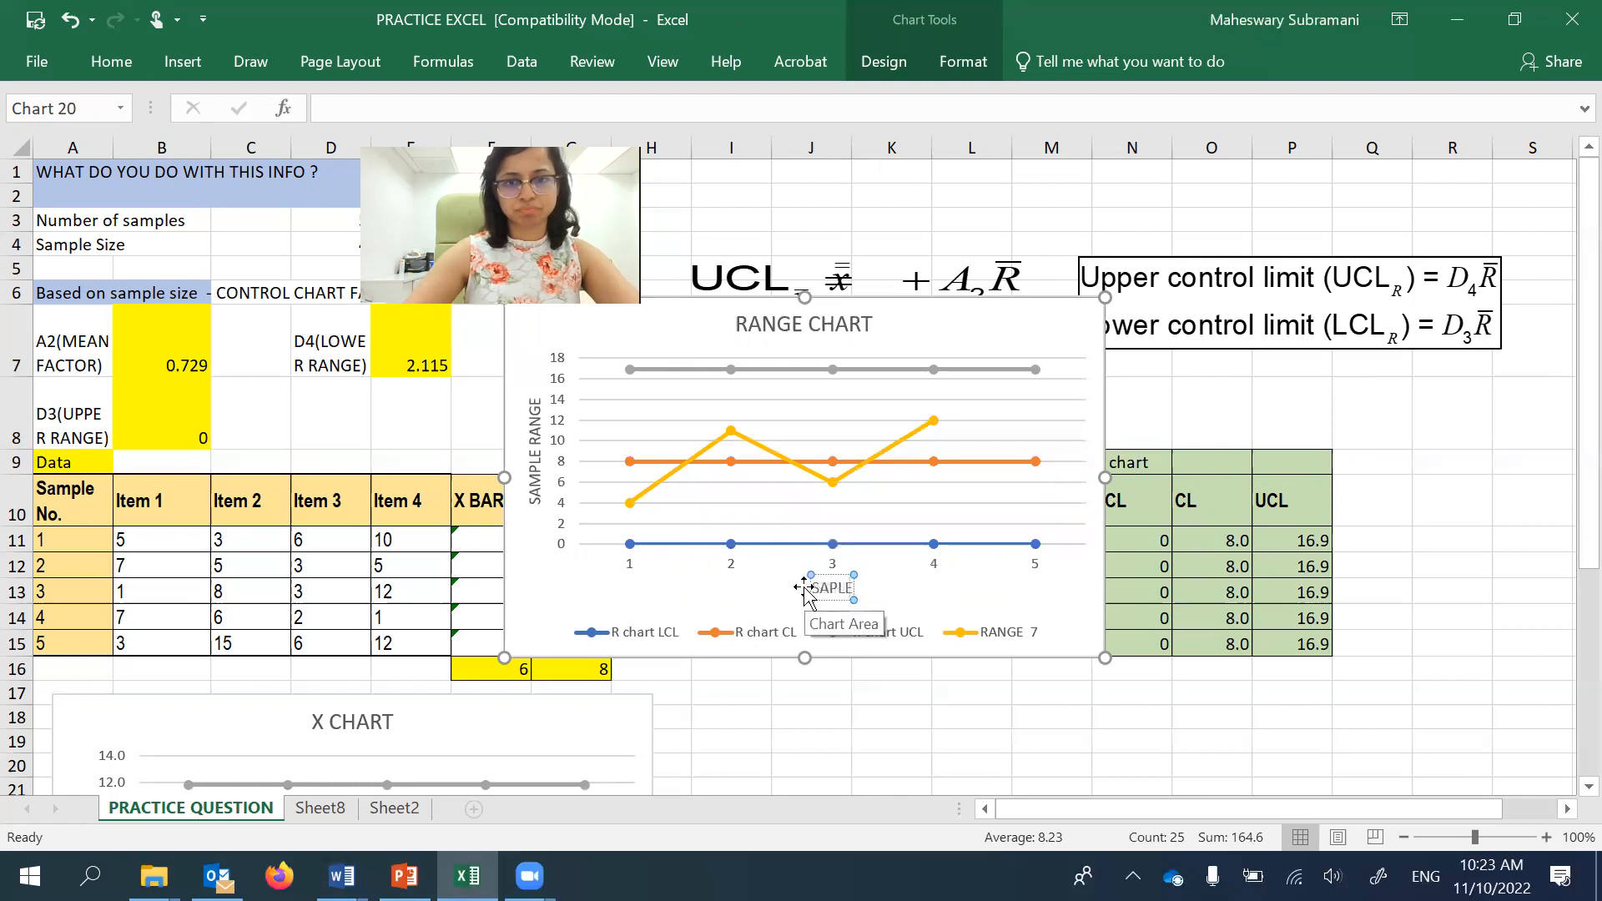
{"action": "type", "text": " NUMBER"}
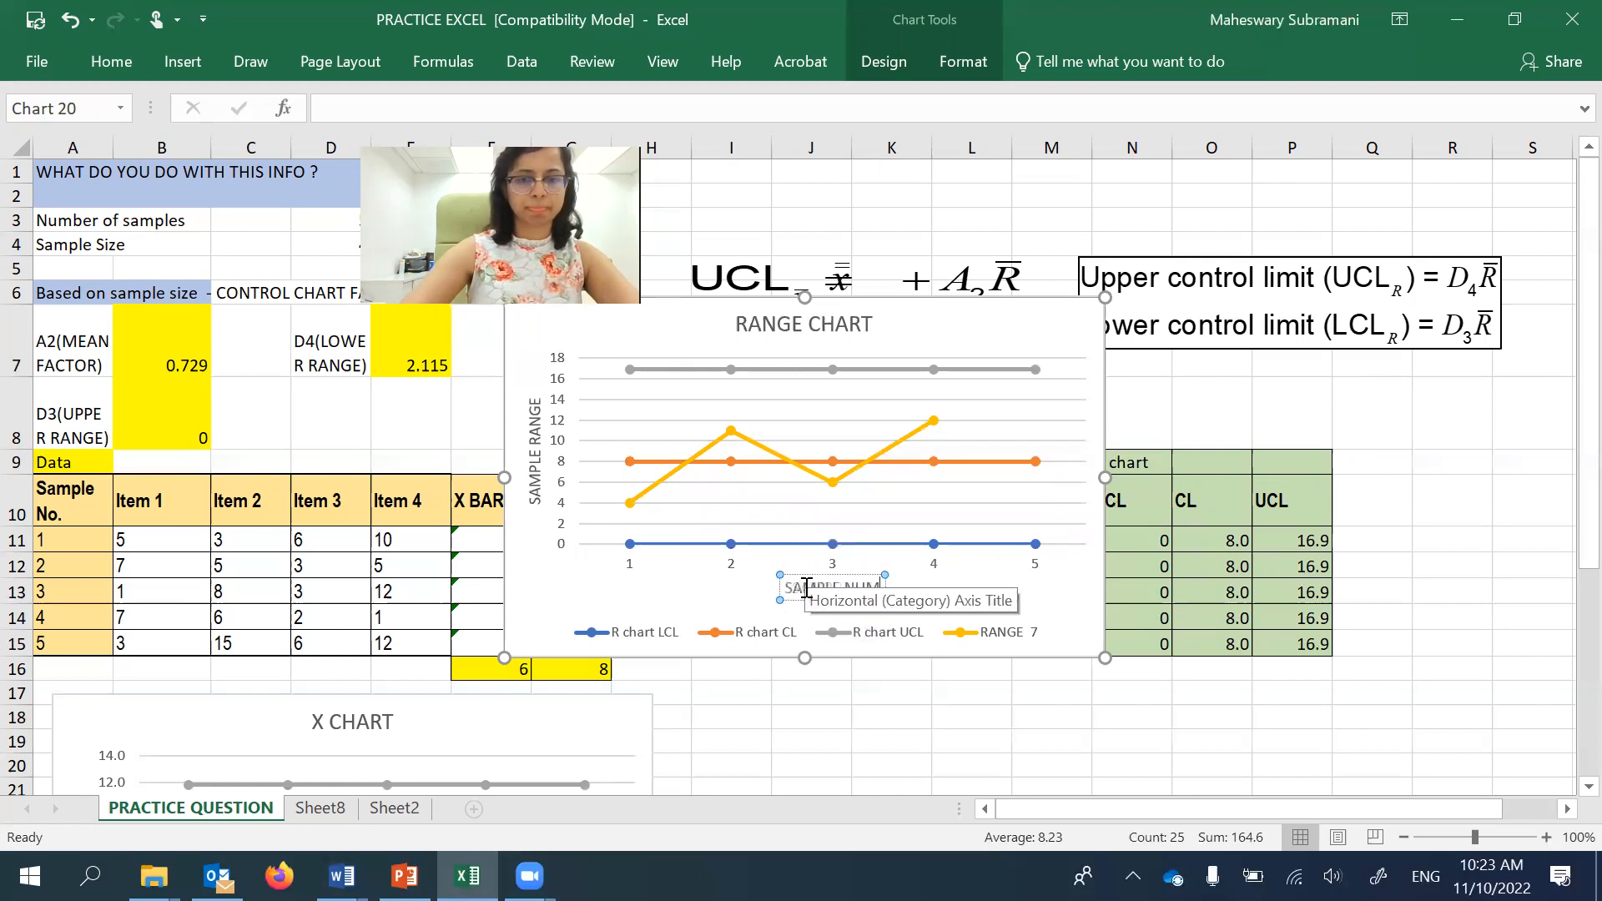
{"action": "left_click", "coordinate": [1049, 584]}
{"action": "left_click", "coordinate": [1064, 503]}
{"action": "left_click_drag", "start_coordinate": [1078, 335], "coordinate": [1302, 709]}
{"action": "left_click_drag", "start_coordinate": [1585, 269], "coordinate": [1567, 528]}
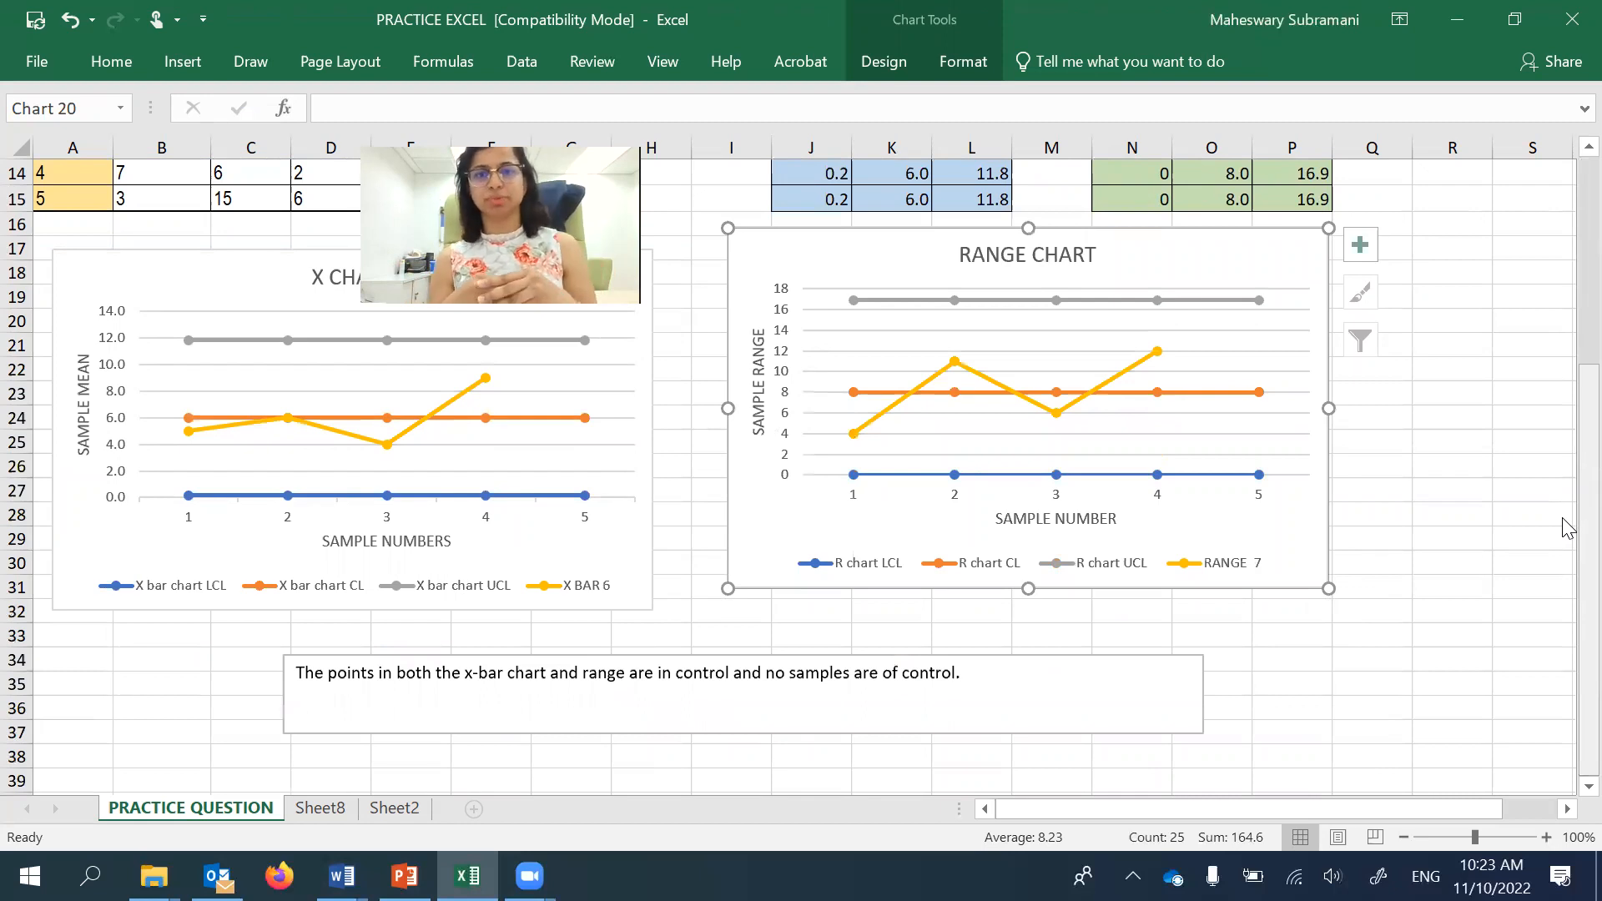
- Examine the plotted sample points on the range chart and X chart against their control limits
{"action": "left_click", "coordinate": [866, 433]}
{"action": "mouse_move", "coordinate": [924, 396]}
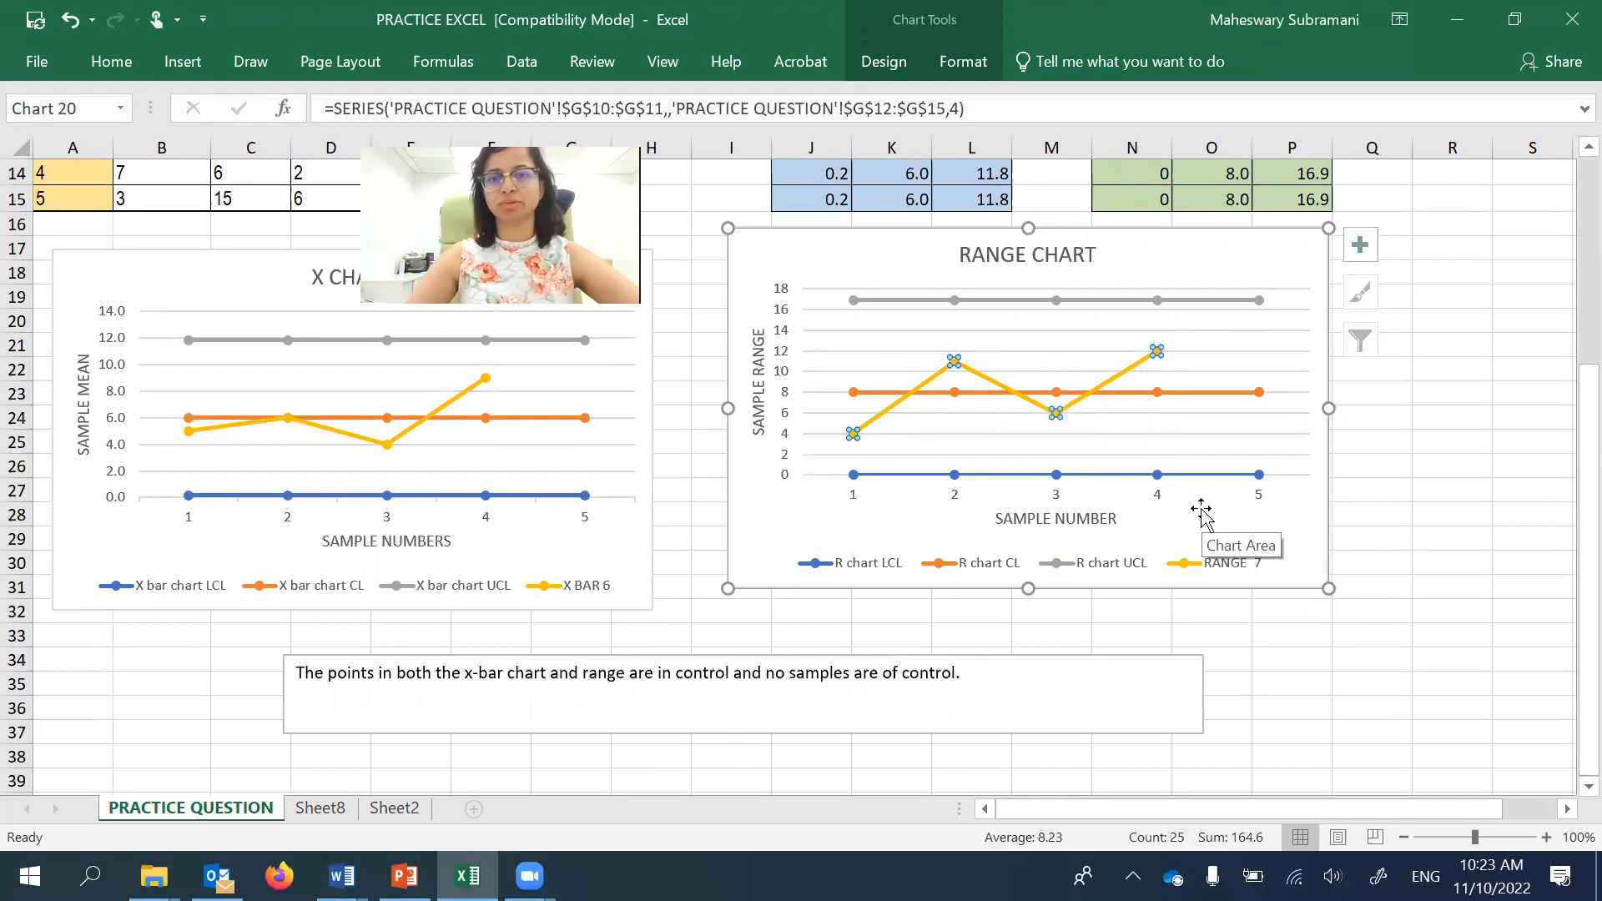
{"action": "left_click", "coordinate": [501, 554]}
{"action": "left_click", "coordinate": [1121, 534]}
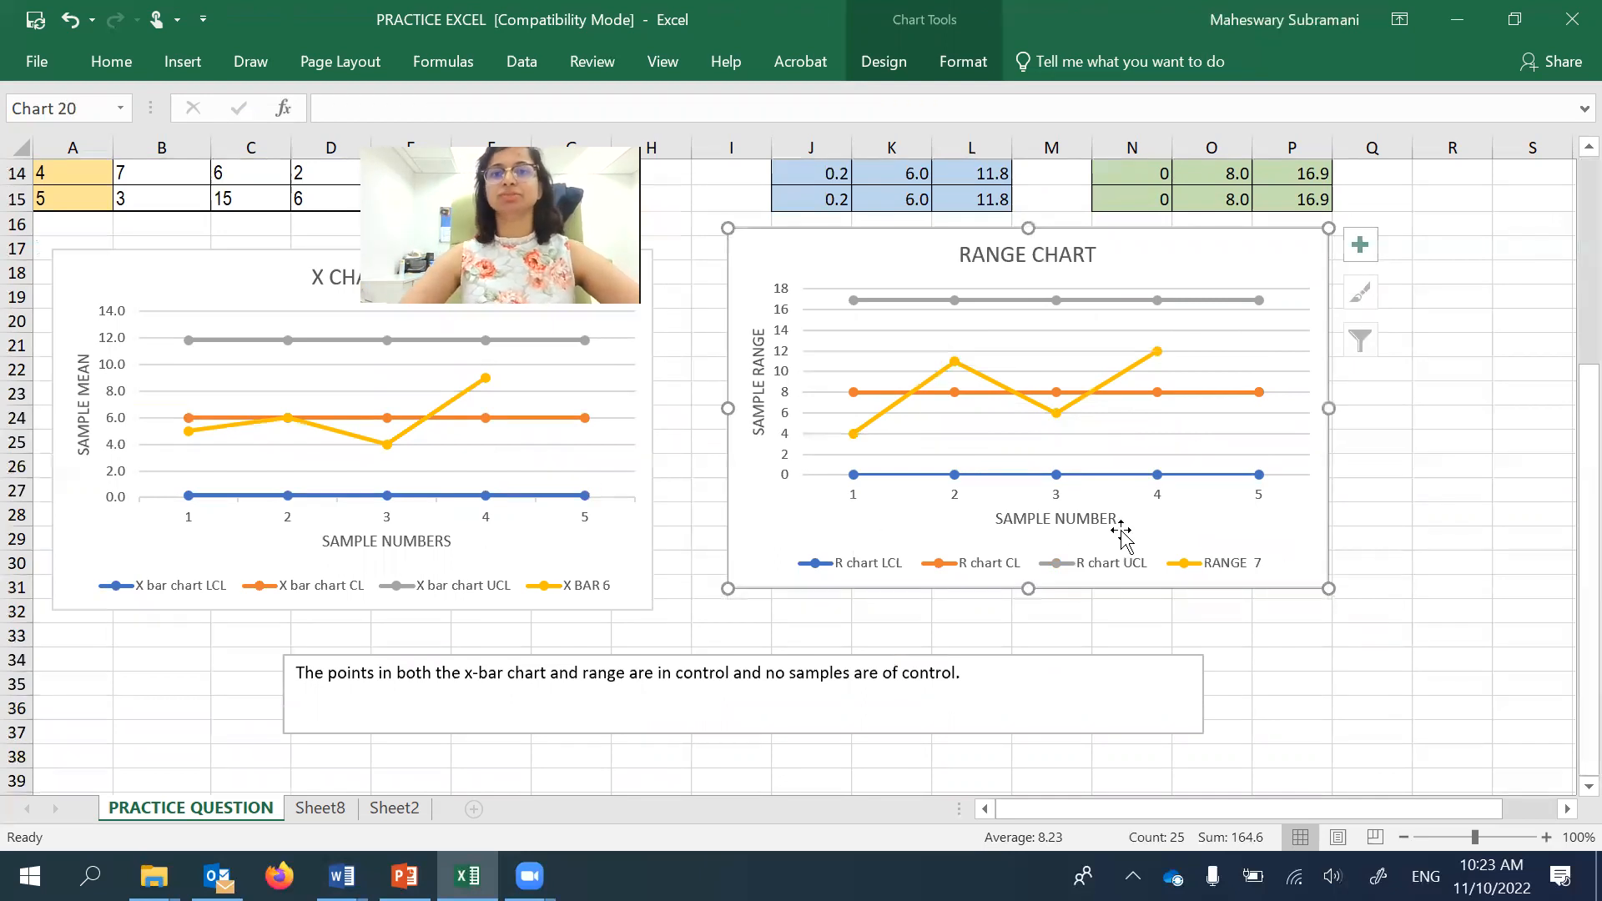